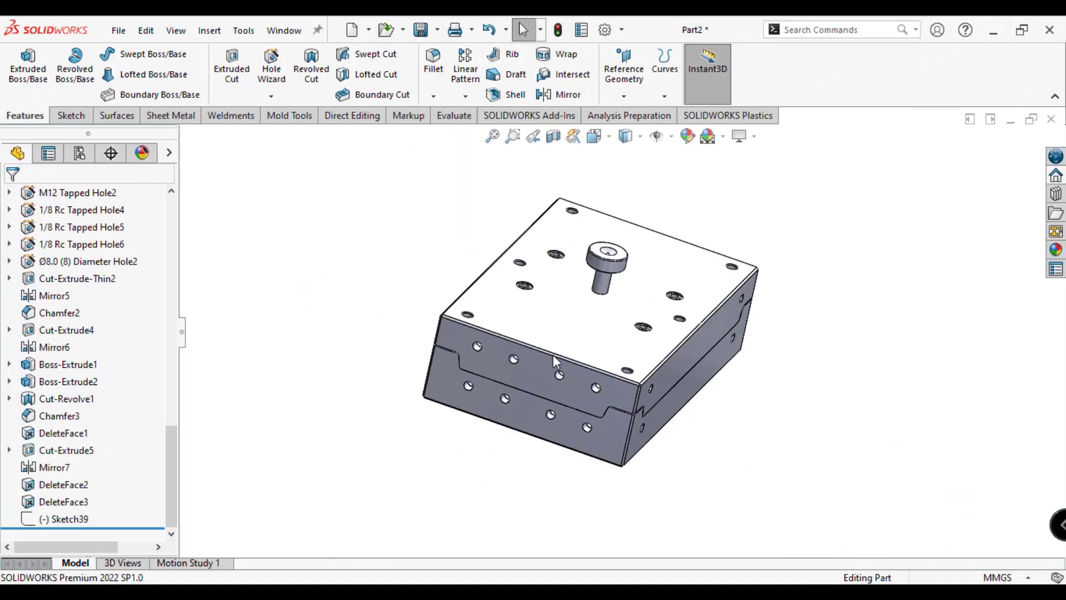
# Isolate the core body and view it straight down from the top.
pyautogui.moveTo(420, 163); pyautogui.dragTo(642, 278, button='middle')
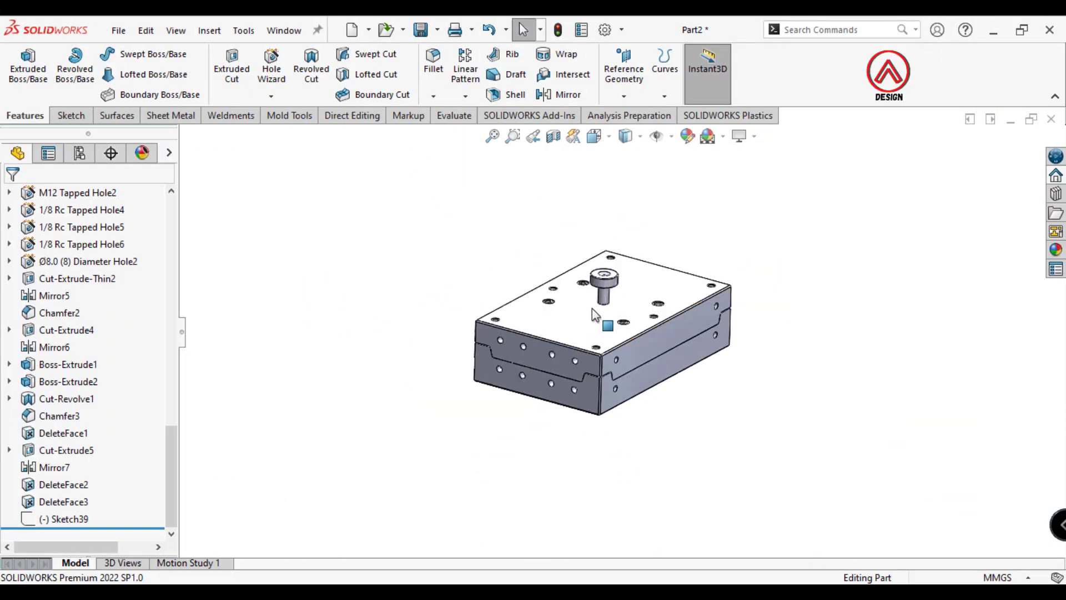
pyautogui.scroll(-2, 642, 279)
pyautogui.rightClick(673, 348)
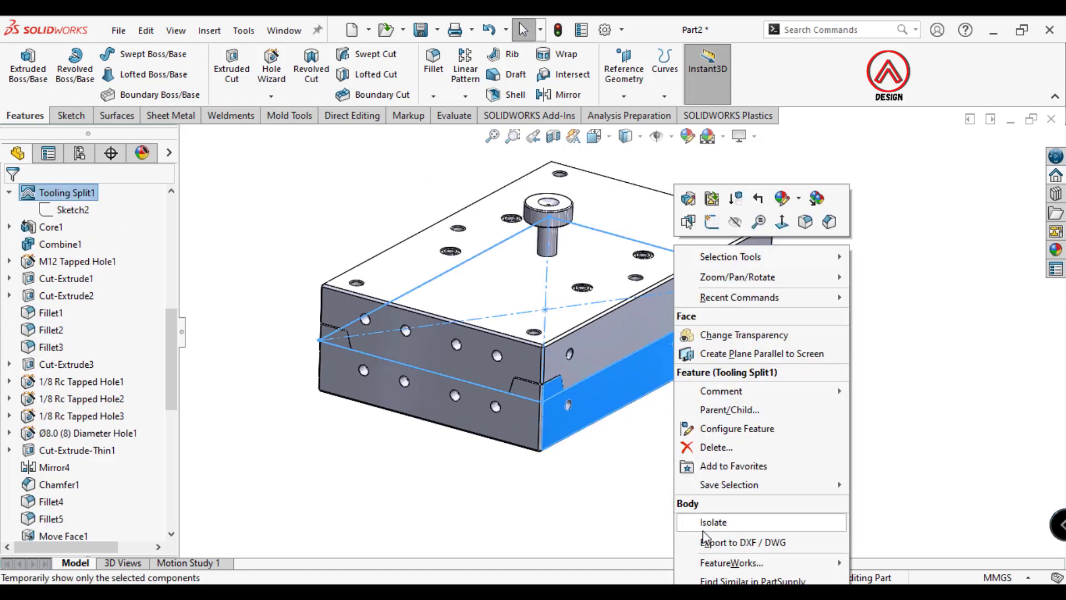
pyautogui.click(708, 519)
pyautogui.click(594, 136)
pyautogui.click(596, 164)
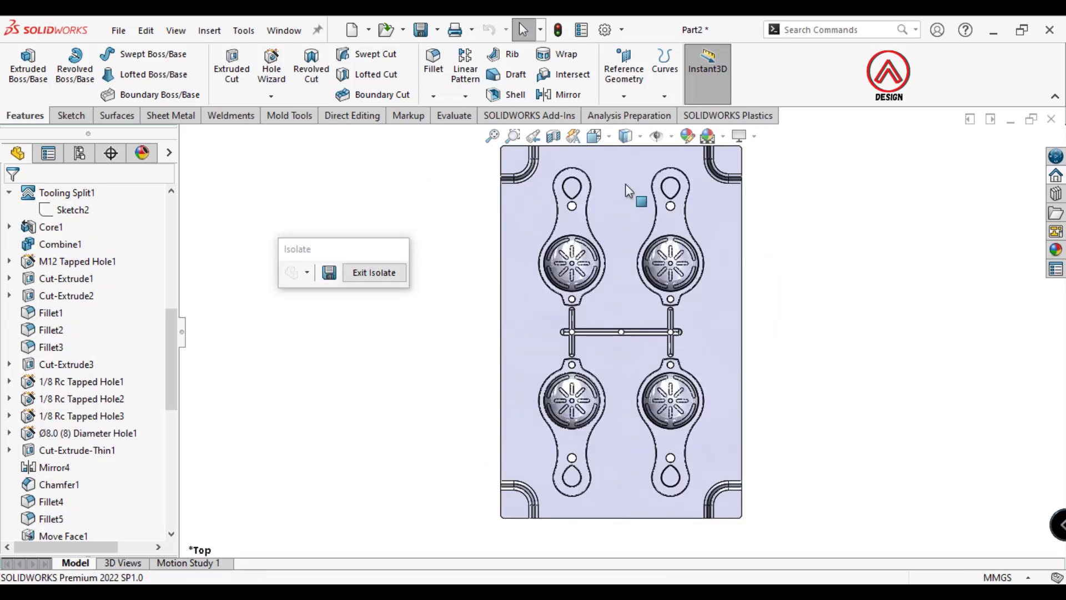
# Start a new sketch on the Top Plane.
pyautogui.scroll(10, 145, 361)
pyautogui.click(59, 330)
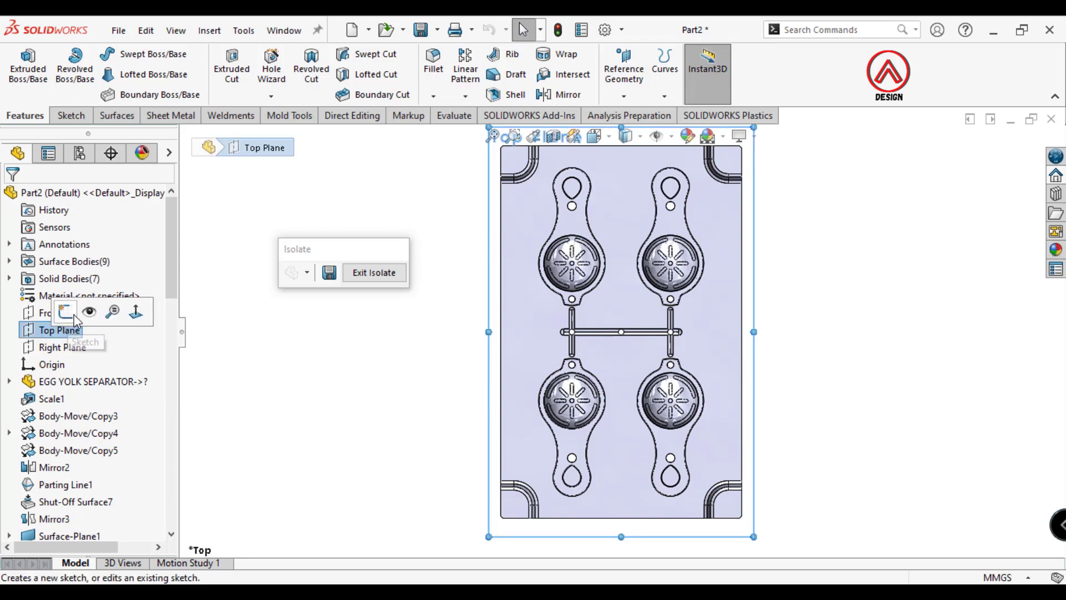
pyautogui.click(68, 310)
pyautogui.click(102, 73)
pyautogui.scroll(-3, 621, 333)
# Draw a centre rectangle from the origin enclosing the core.
pyautogui.scroll(-4, 611, 342)
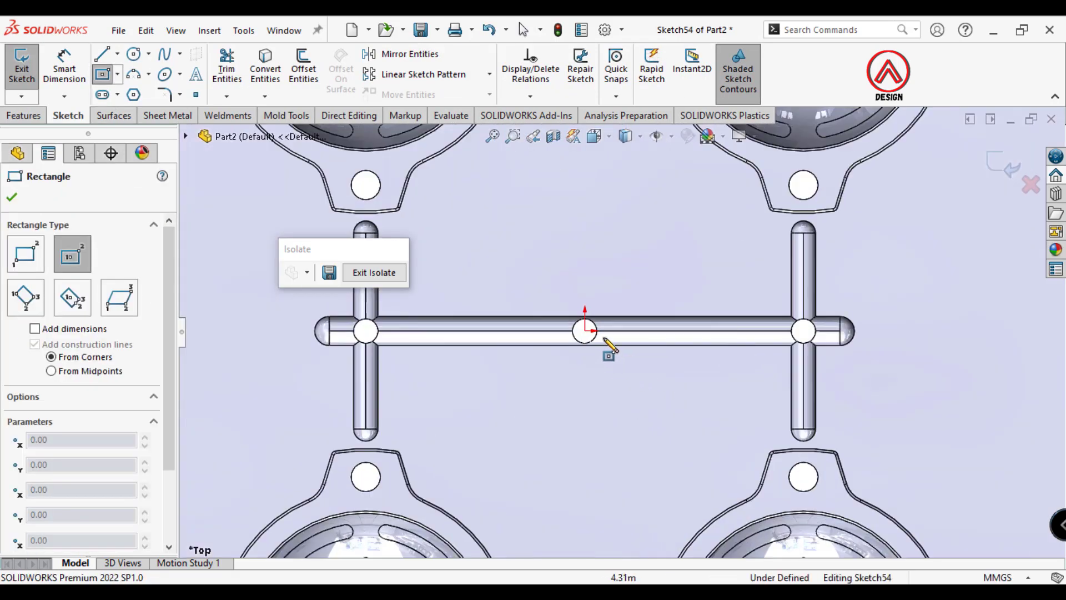
pyautogui.click(585, 331)
pyautogui.scroll(4, 600, 333)
pyautogui.scroll(4, 610, 334)
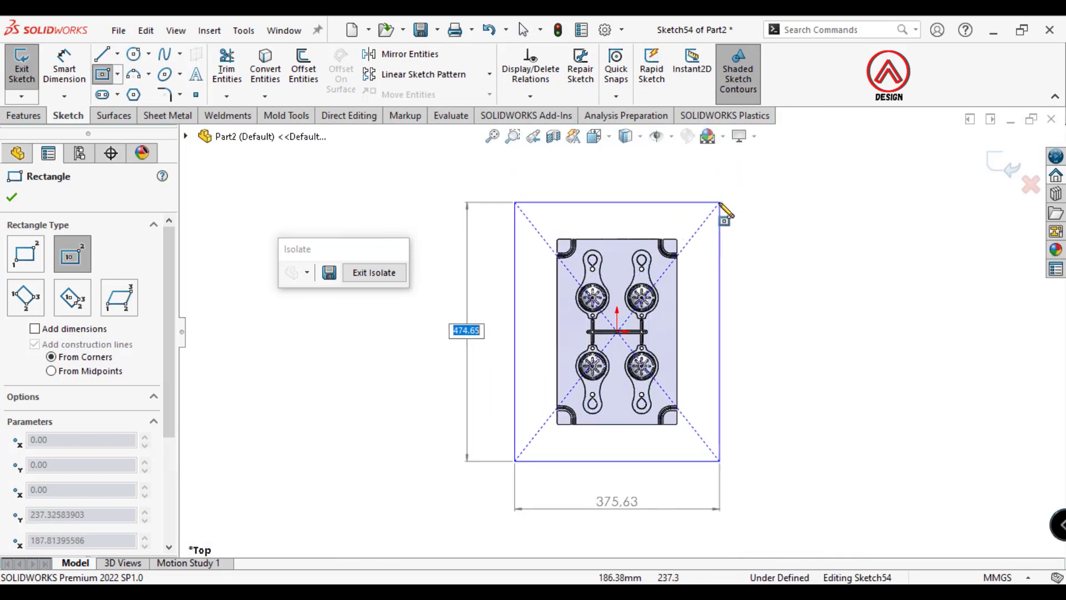
pyautogui.click(706, 208)
# Dimension the rectangle 350 mm wide and 500 mm tall.
pyautogui.click(64, 71)
pyautogui.click(611, 209)
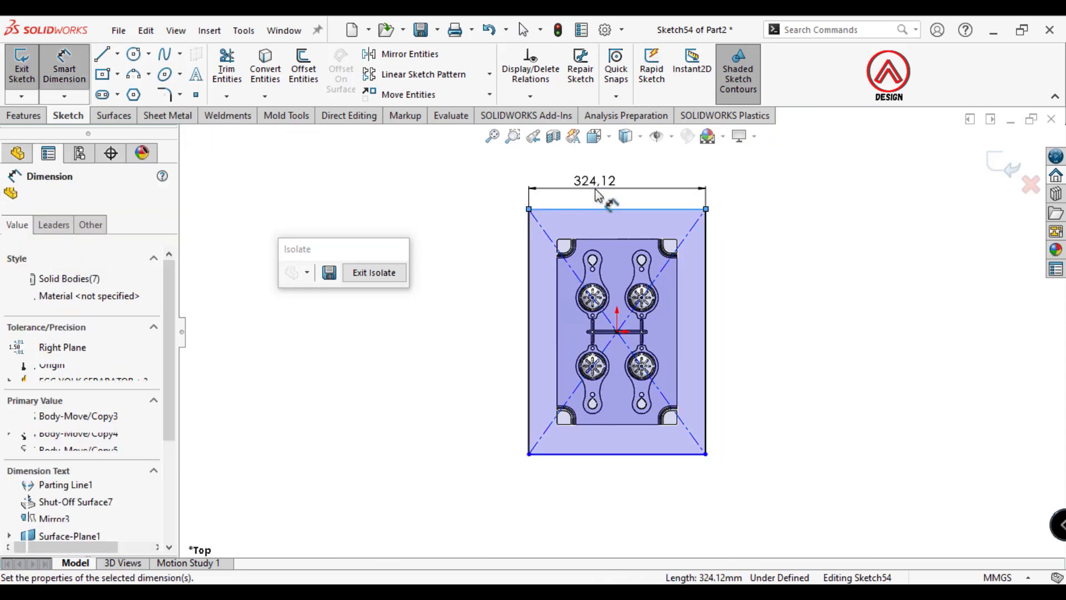
pyautogui.click(597, 189)
pyautogui.write('350')
pyautogui.press('Return')
pyautogui.click(713, 292)
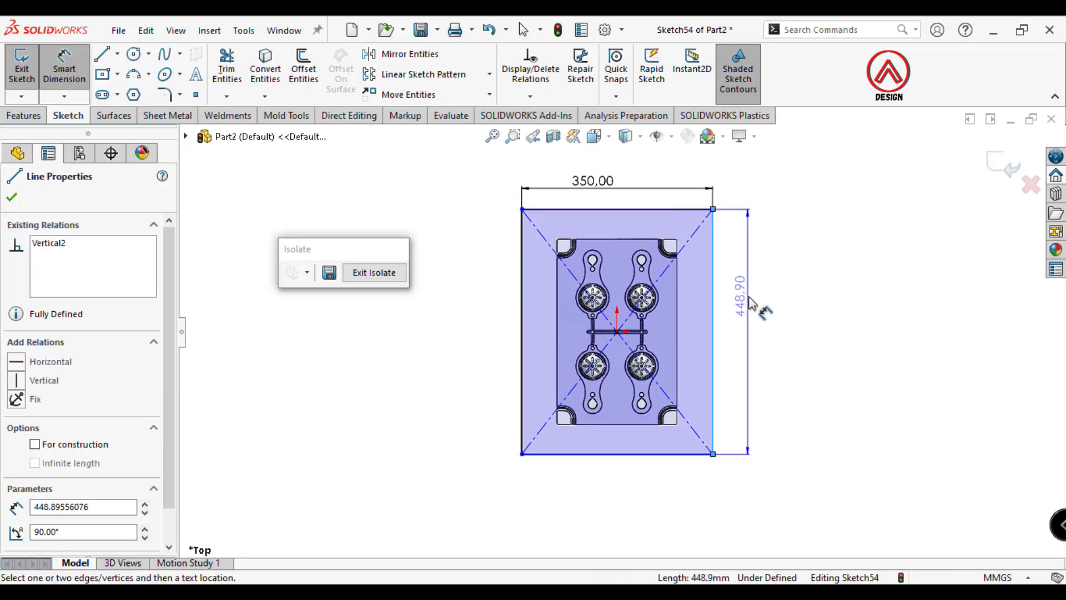
pyautogui.click(748, 298)
pyautogui.write('500')
pyautogui.press('Return')
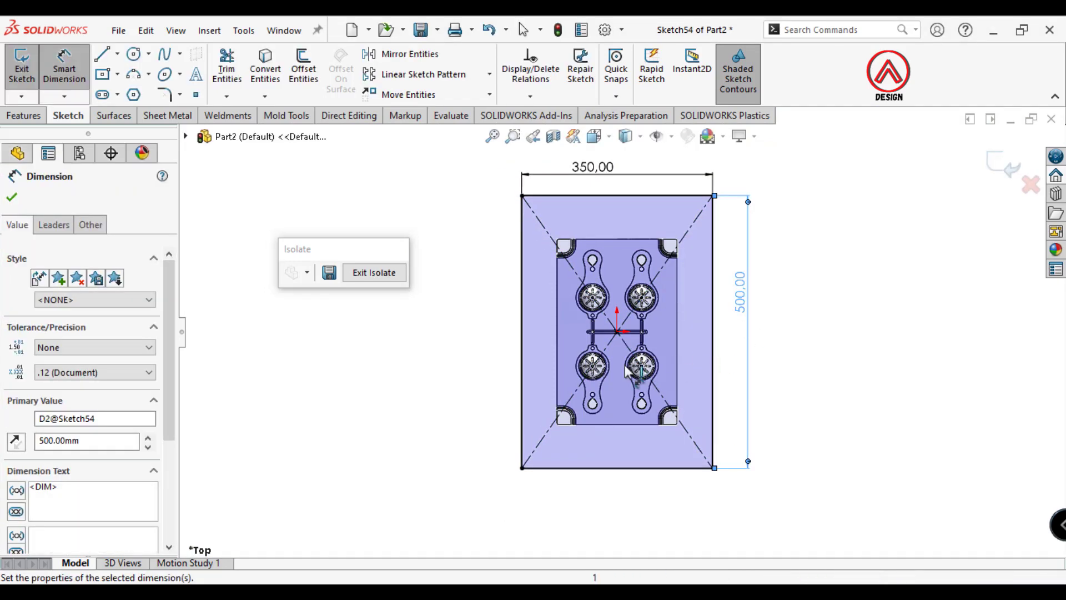
# Extrude the rectangle 90 mm blind as a separate, unmerged plate body.
pyautogui.click(22, 116)
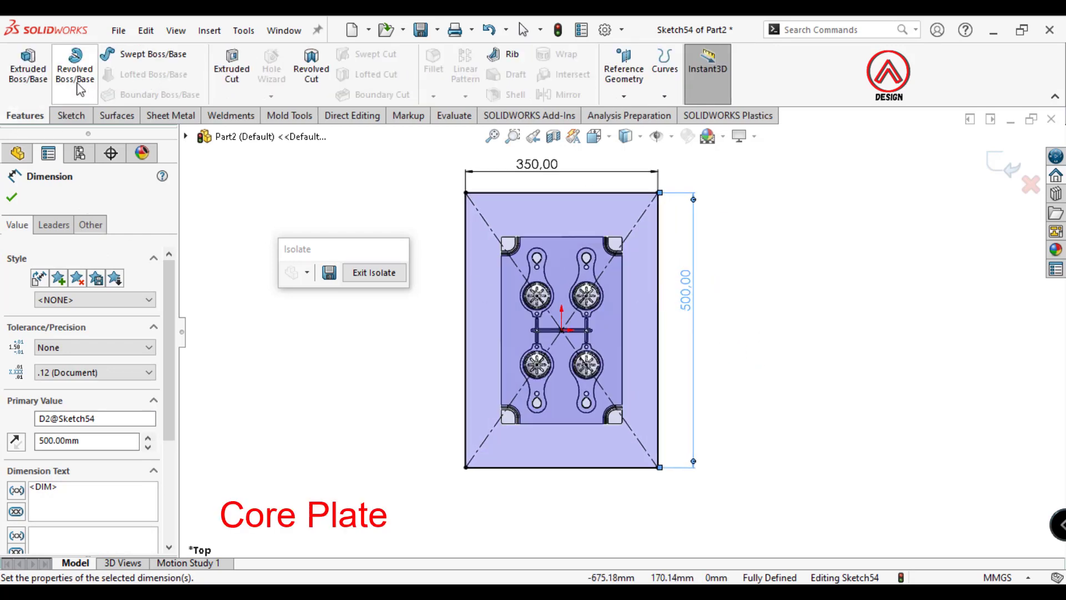
pyautogui.click(28, 66)
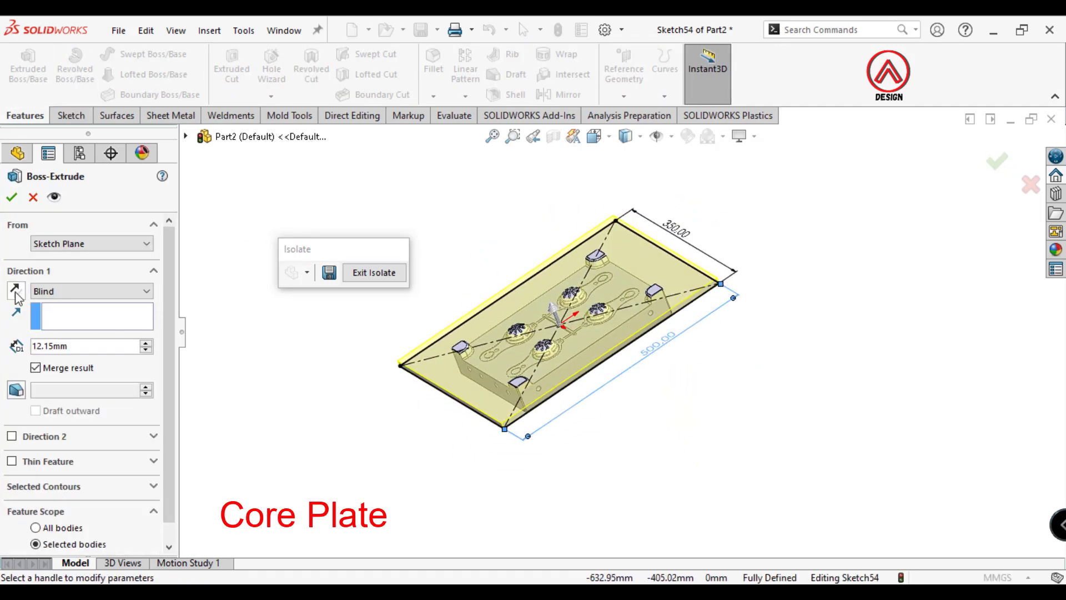
pyautogui.write('90')
pyautogui.press('Return')
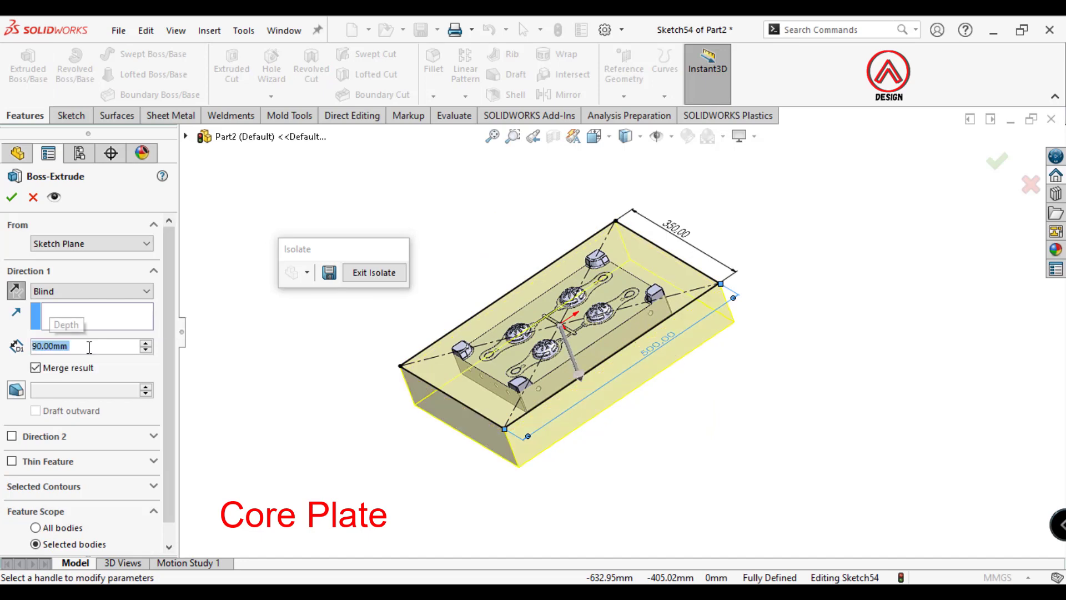
pyautogui.click(56, 346)
pyautogui.press('Return')
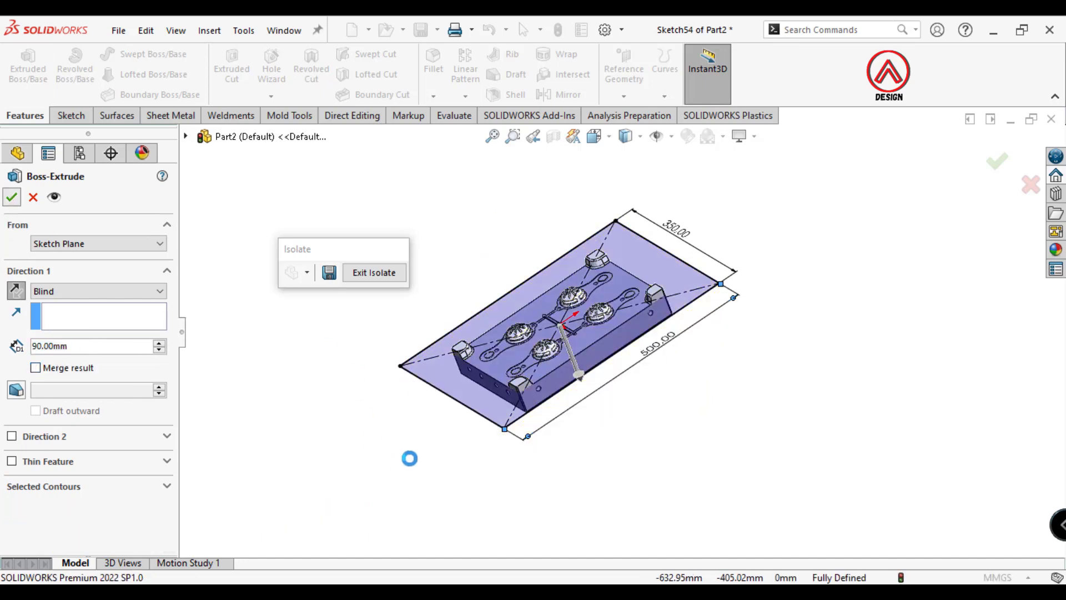
pyautogui.click(497, 381)
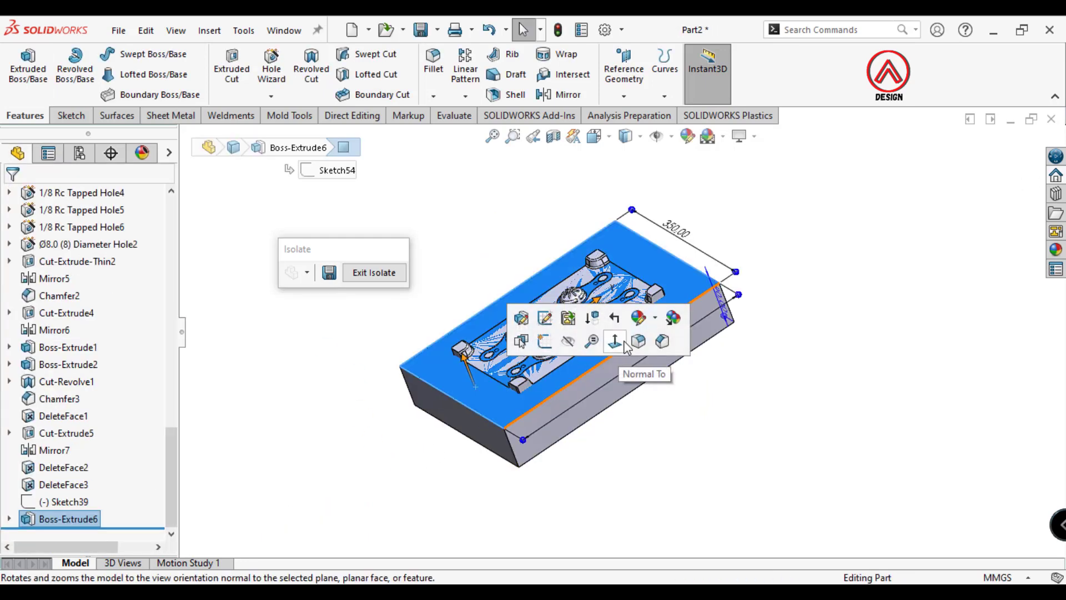
# Sketch a centre rectangle on the plate's top face around the core inserts.
pyautogui.click(625, 349)
pyautogui.click(69, 115)
pyautogui.click(22, 61)
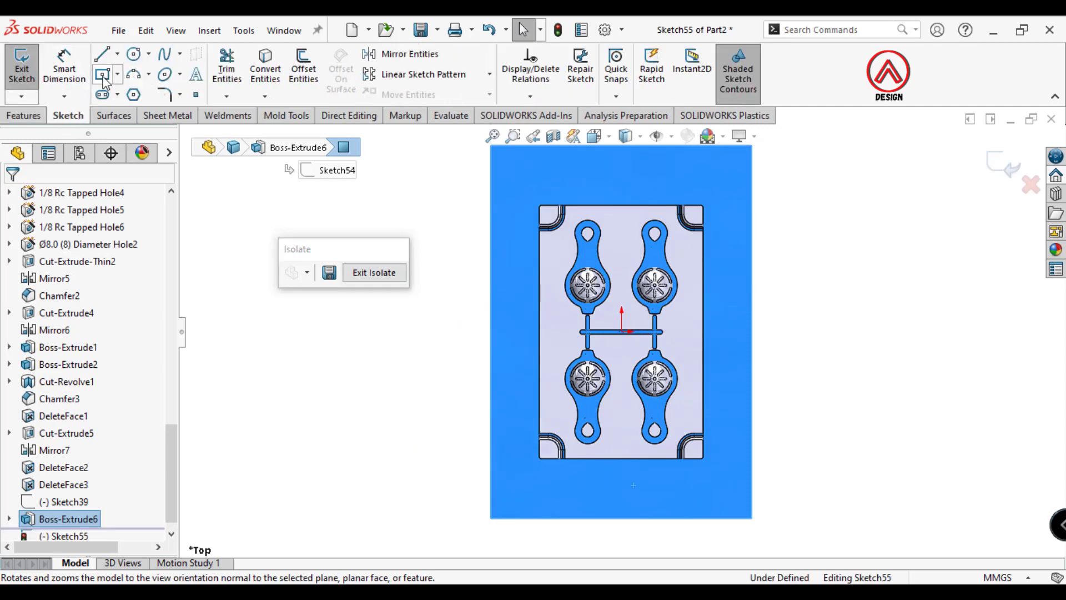
pyautogui.click(103, 74)
pyautogui.click(622, 331)
pyautogui.scroll(3, 542, 461)
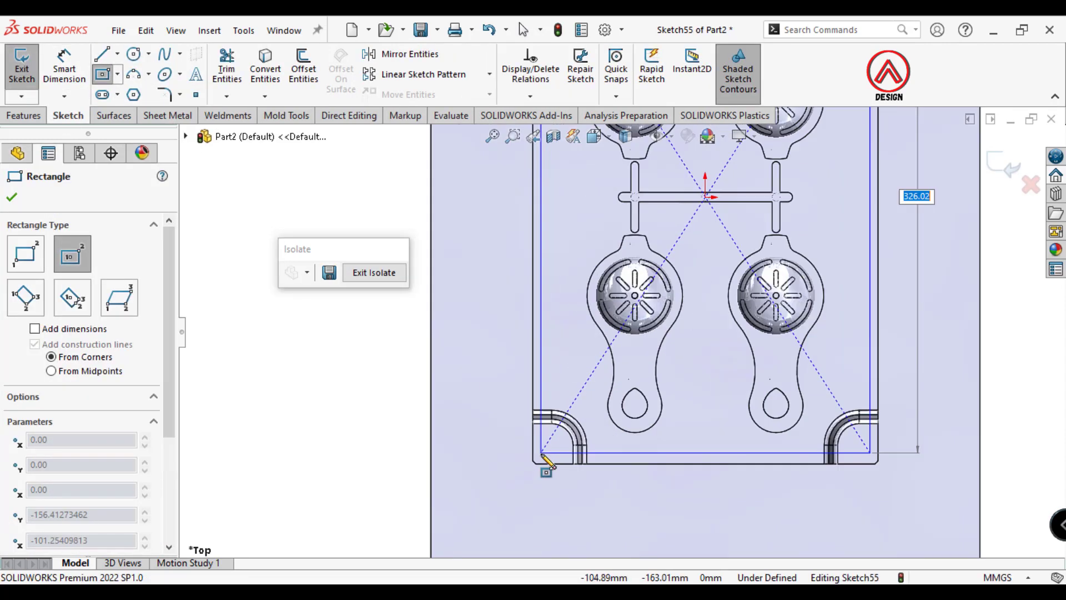
pyautogui.scroll(2, 541, 463)
pyautogui.click(533, 469)
# Dimension the rectangle 340 mm tall and 220 mm wide.
pyautogui.click(65, 70)
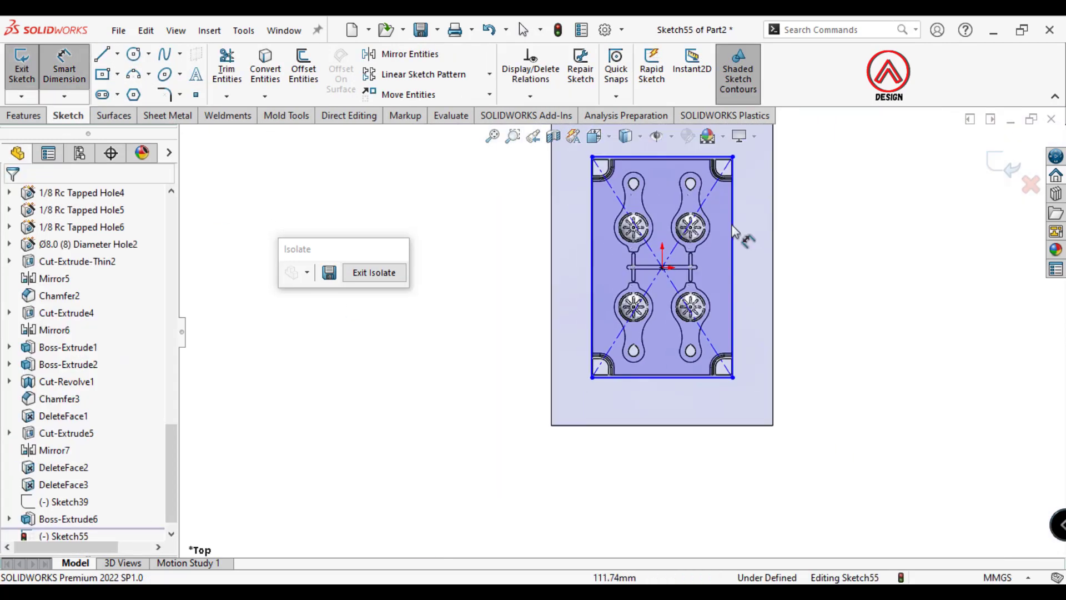
pyautogui.click(718, 253)
pyautogui.click(827, 282)
pyautogui.write('340')
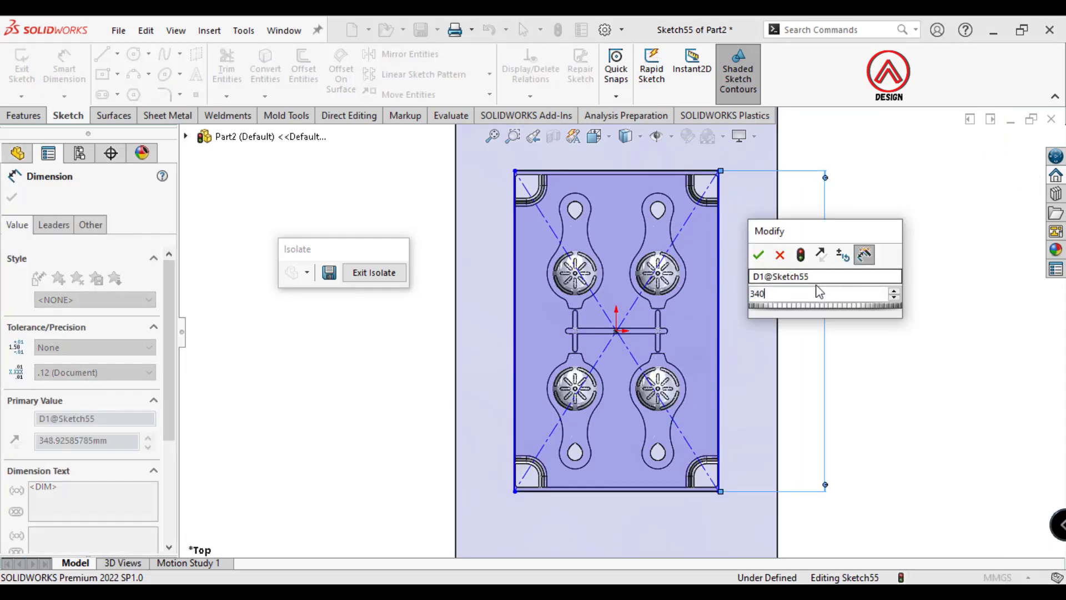
pyautogui.press('Return')
pyautogui.click(639, 227)
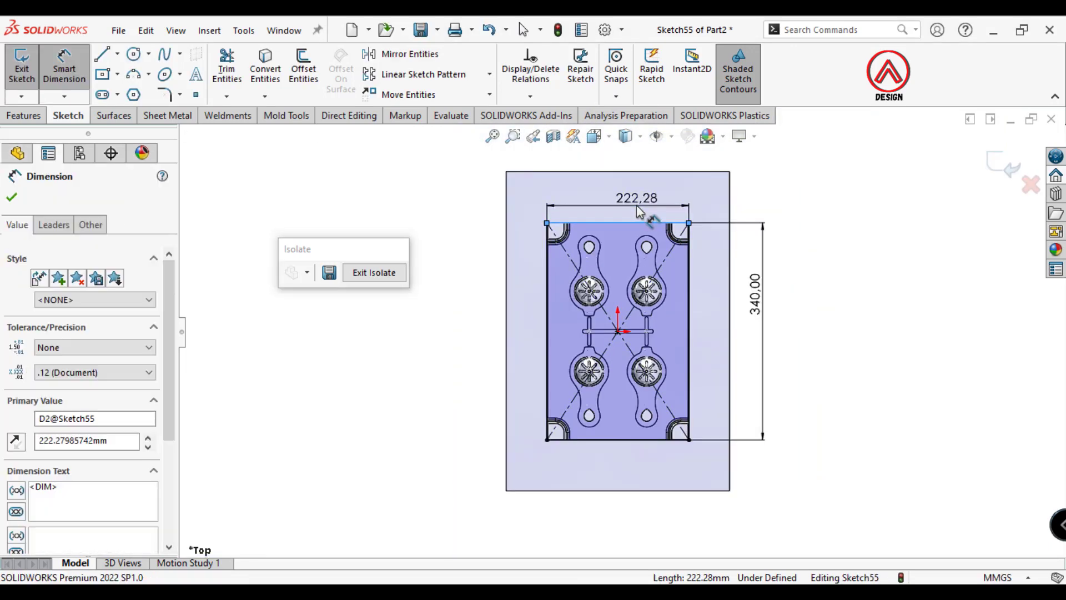
pyautogui.write('220')
pyautogui.press('Return')
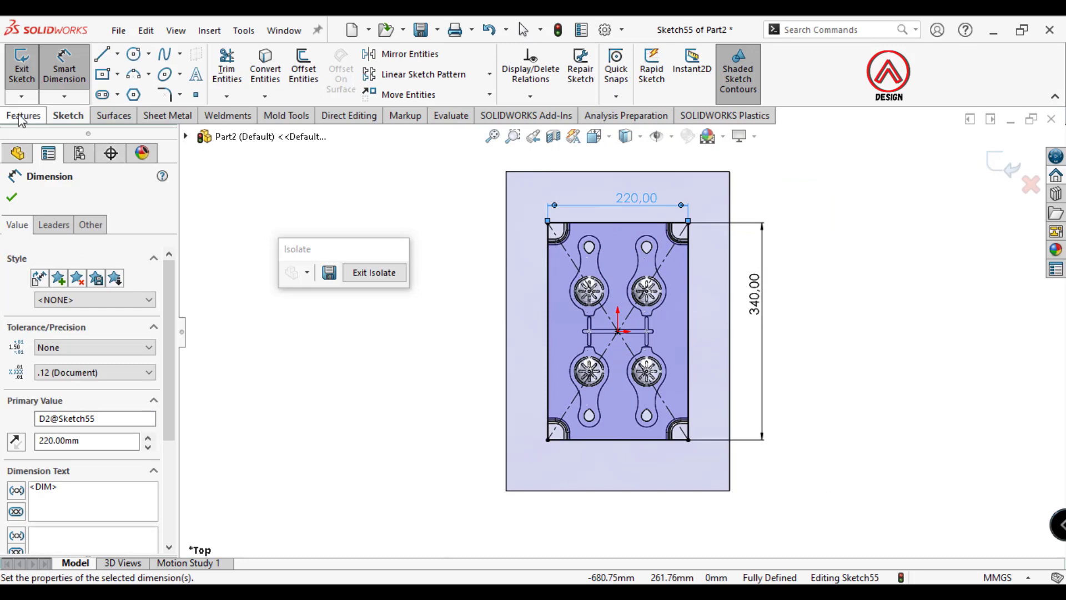
pyautogui.click(22, 115)
pyautogui.click(232, 66)
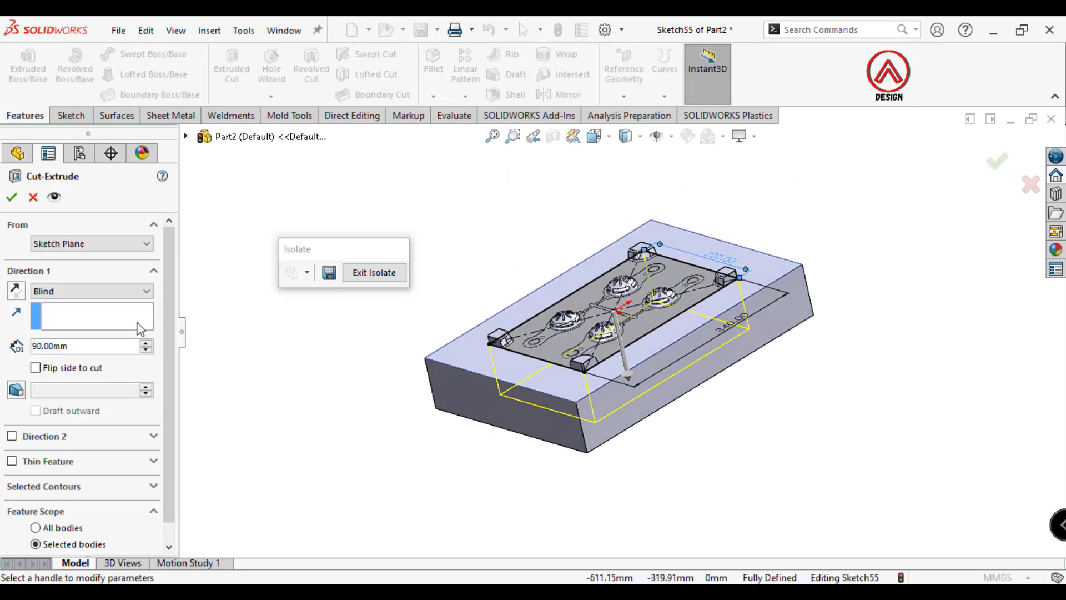
# Cut the rectangle 45 mm deep, with the feature scope limited to the plate body.
pyautogui.write('45')
pyautogui.press('Return')
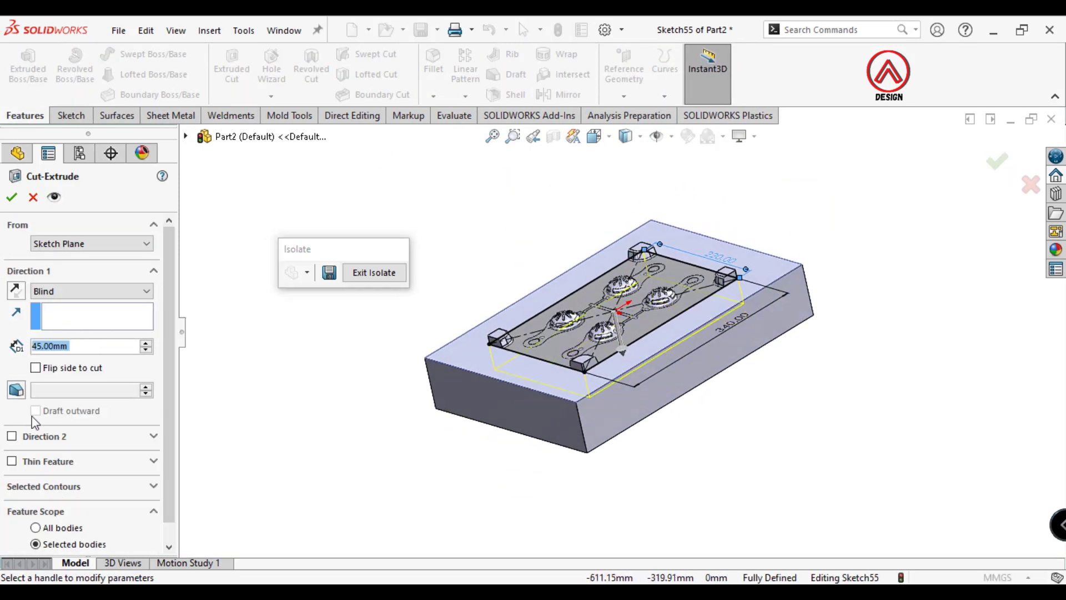
pyautogui.scroll(-1, 55, 547)
pyautogui.scroll(-2, 69, 537)
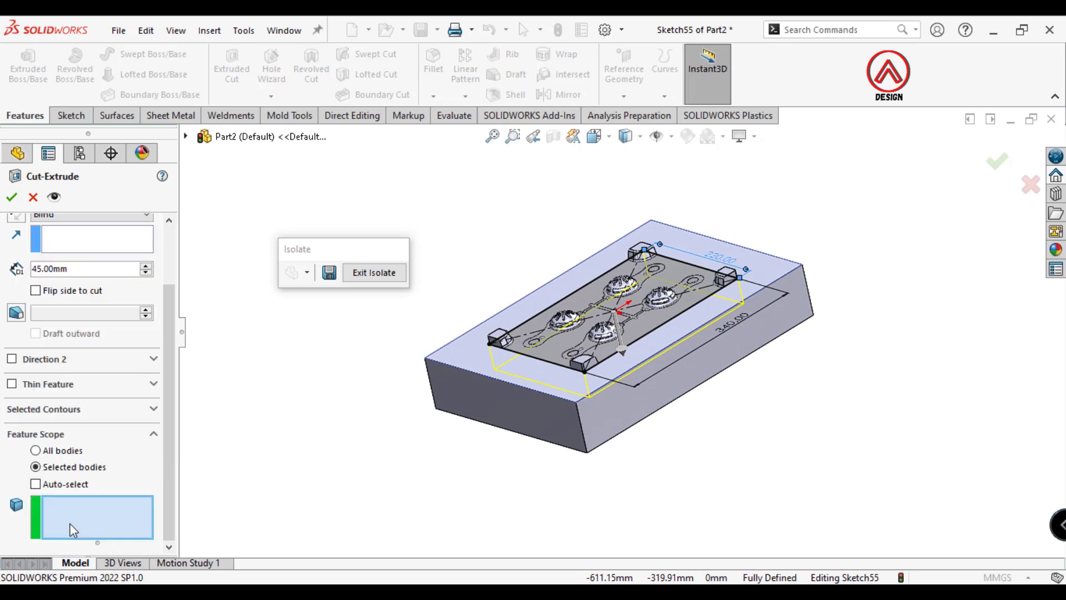
pyautogui.click(482, 420)
pyautogui.press('Return')
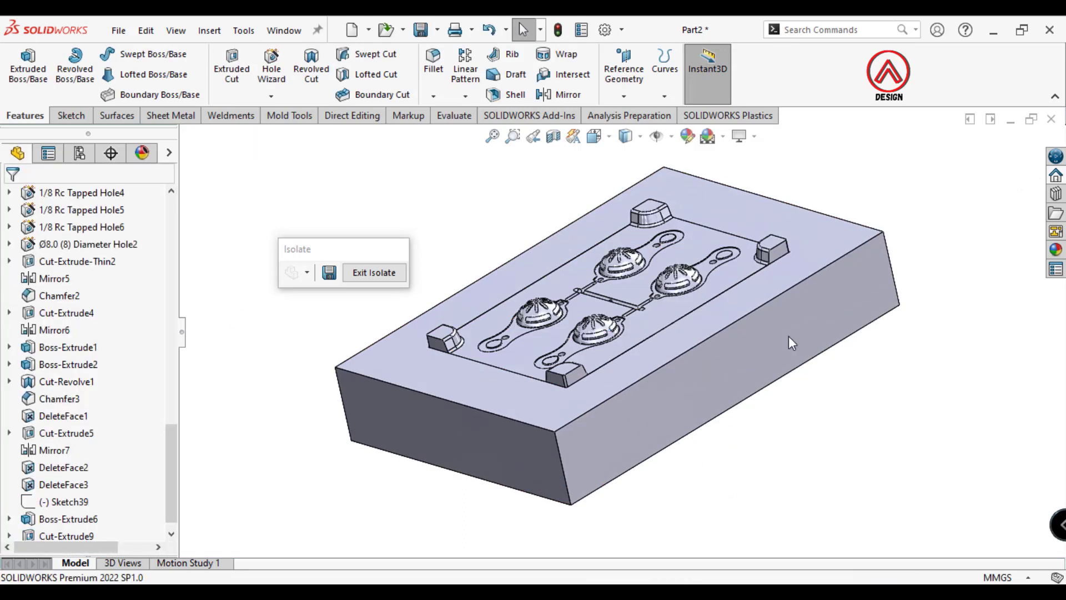
pyautogui.scroll(-5, 711, 268)
# Hide the boss and start a sketch on the plate's top face, viewed normal to the pocket.
pyautogui.click(783, 296)
pyautogui.click(878, 239)
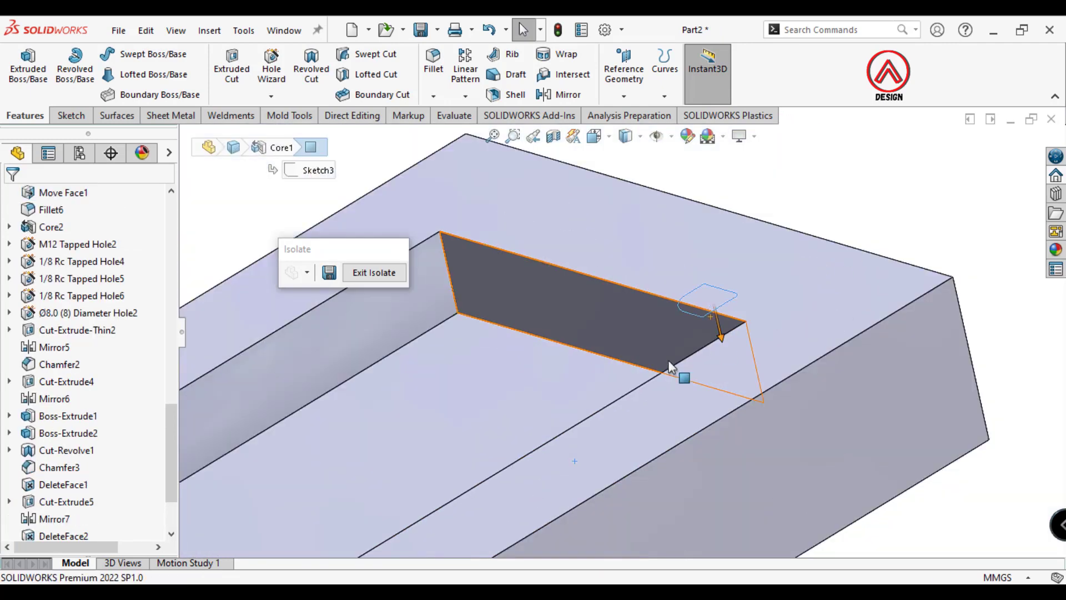
pyautogui.click(583, 432)
pyautogui.click(661, 362)
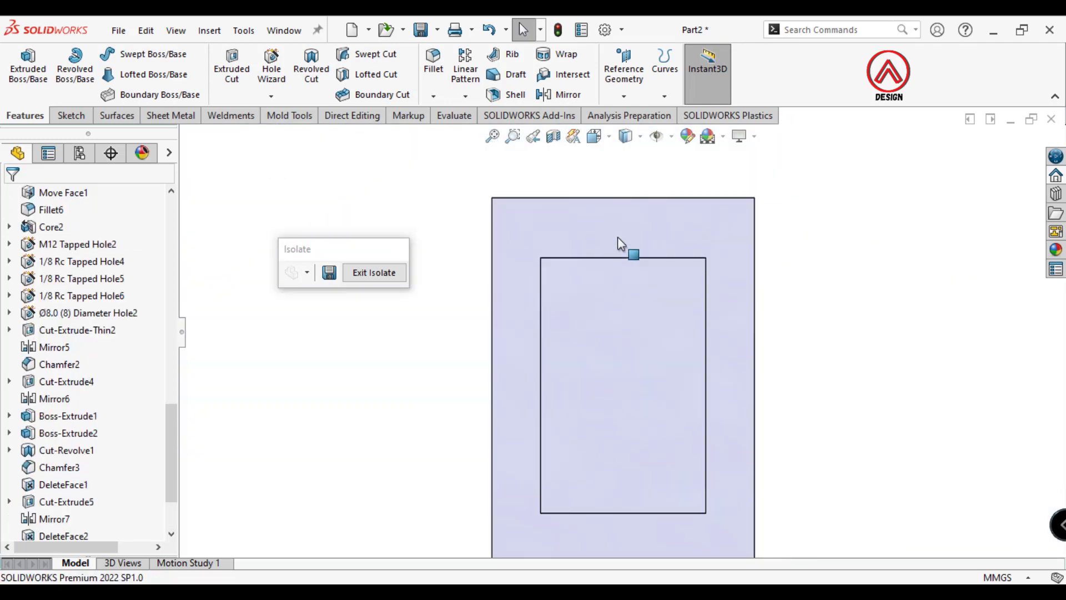
pyautogui.click(618, 242)
pyautogui.click(71, 115)
pyautogui.click(32, 67)
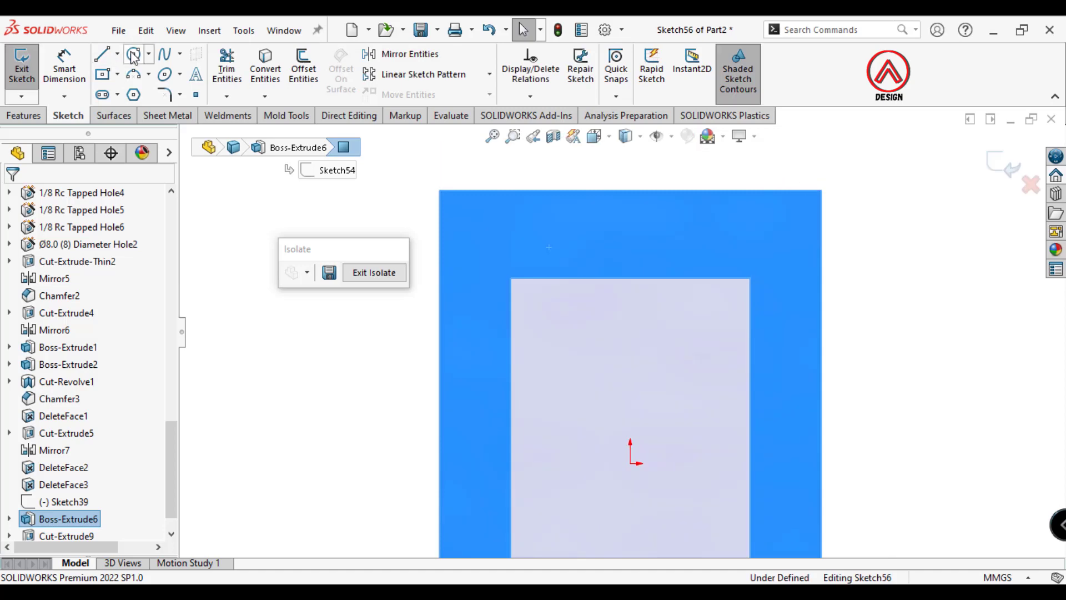
pyautogui.click(134, 53)
pyautogui.scroll(-3, 548, 310)
# Draw a Ø12 mm circle near the pocket corner.
pyautogui.click(558, 299)
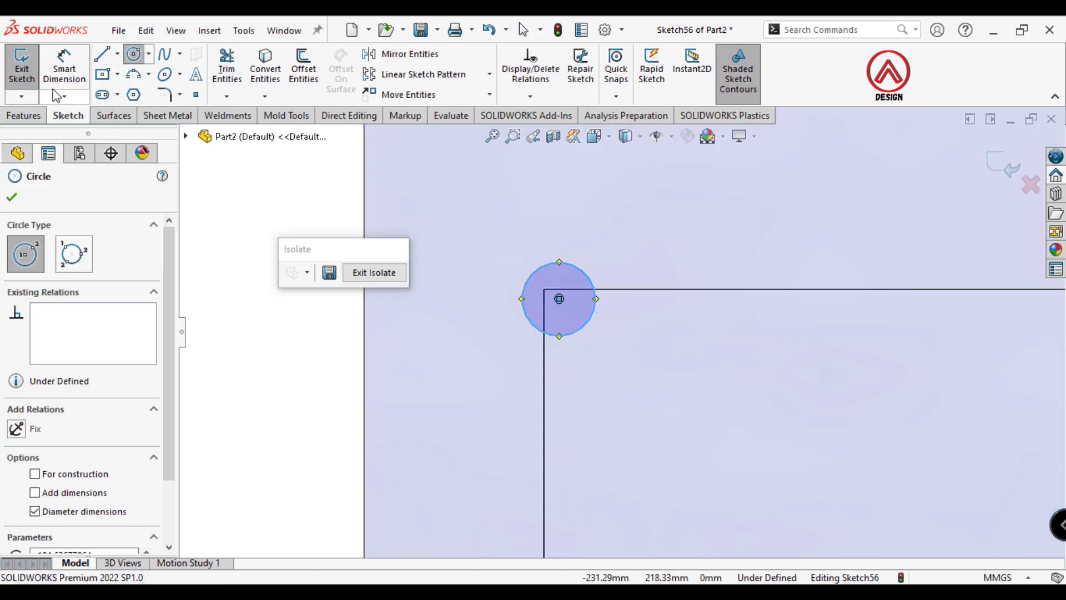
pyautogui.press('d')
pyautogui.click(583, 269)
pyautogui.click(613, 239)
pyautogui.write('12')
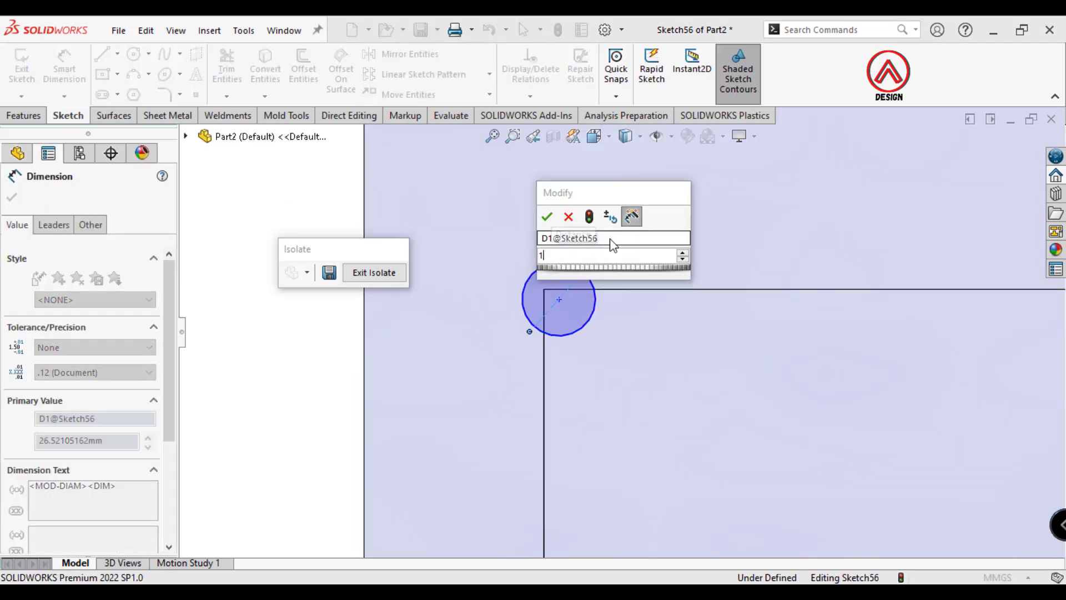
pyautogui.press('Return')
# Locate the circle centre 2 mm from the top and left pocket edges.
pyautogui.click(567, 294)
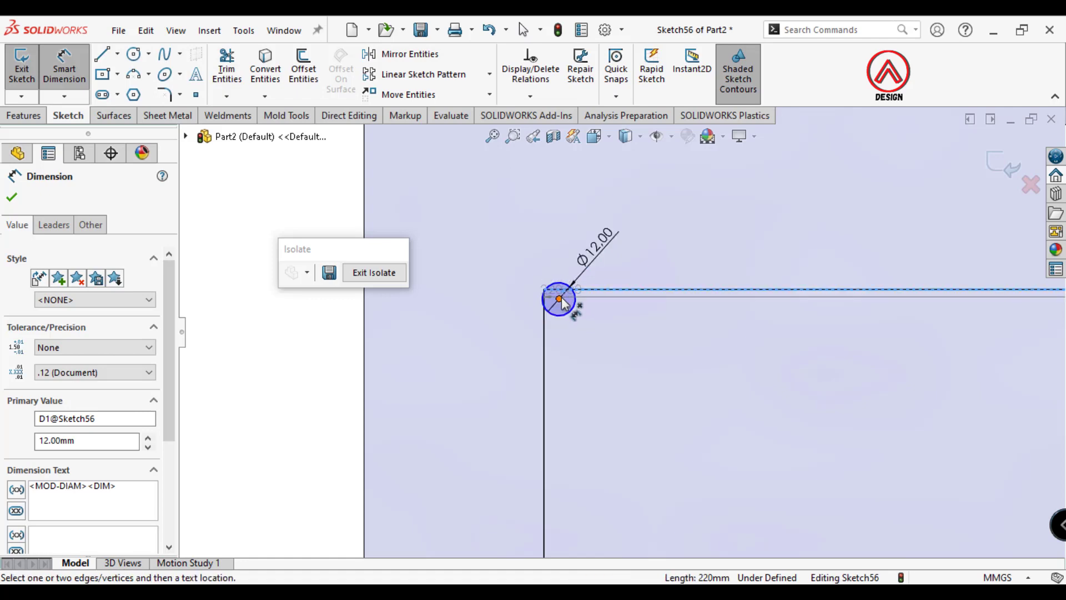
pyautogui.click(637, 306)
pyautogui.write('2')
pyautogui.press('Return')
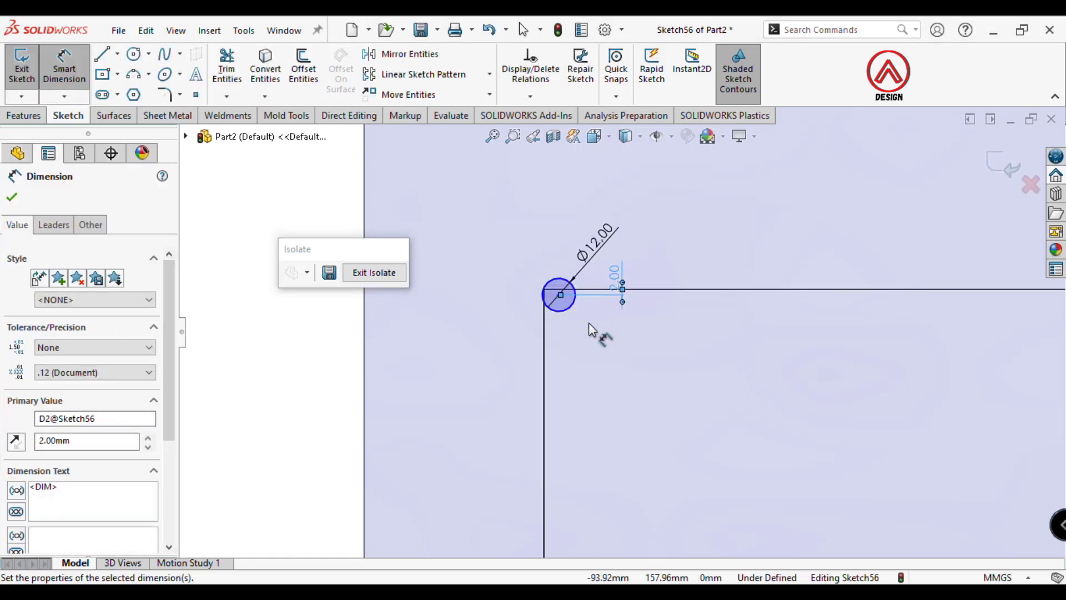
pyautogui.click(540, 321)
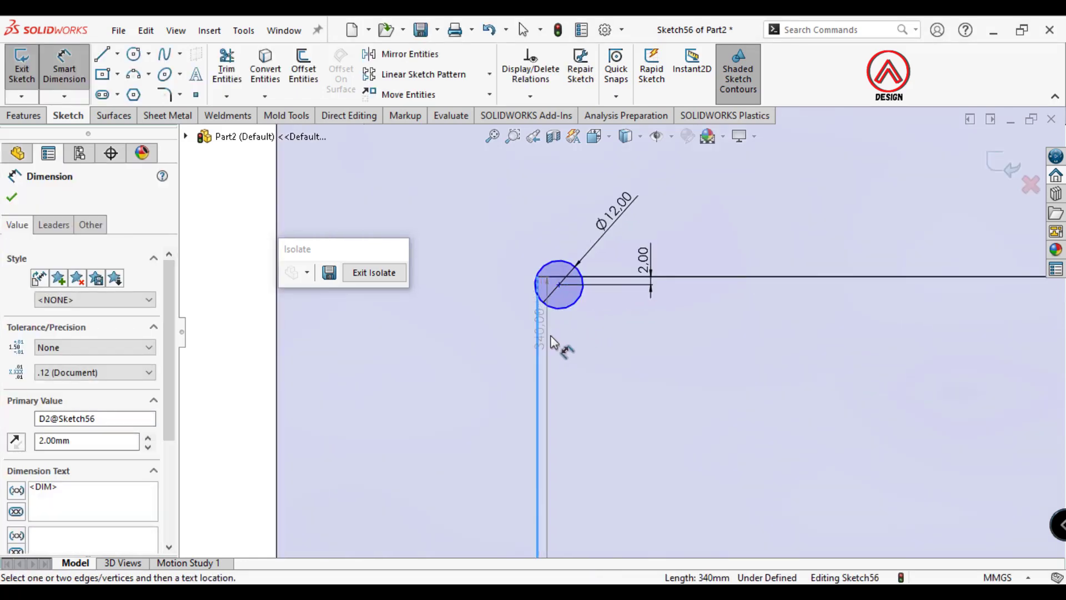
pyautogui.click(554, 290)
pyautogui.click(581, 348)
pyautogui.write('2')
pyautogui.press('Return')
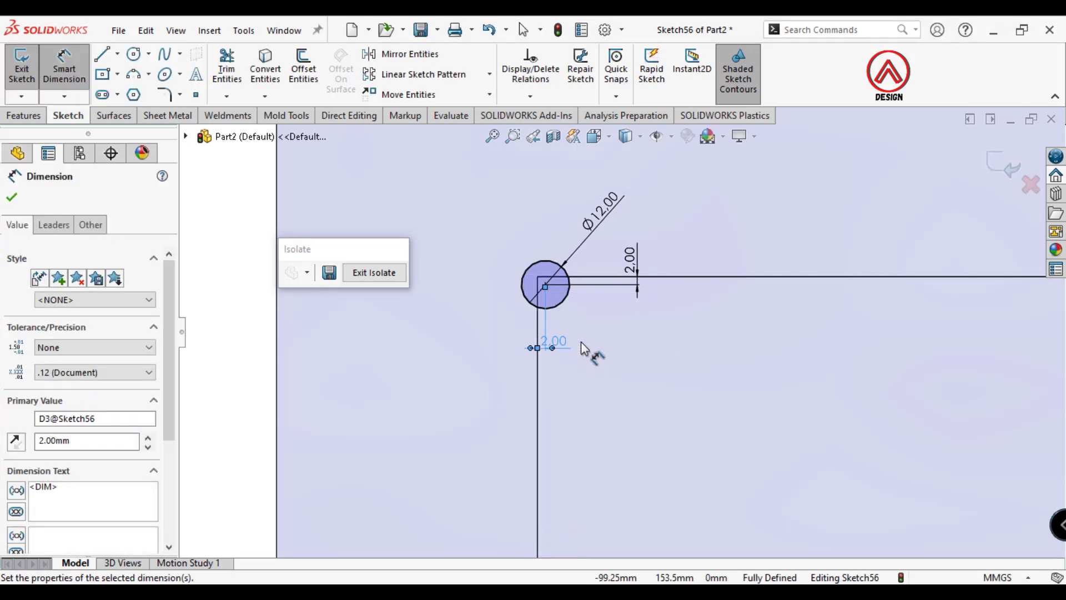
pyautogui.click(12, 197)
# Cut the Ø12 corner relief into the pocket as Cut-Extrude10.
pyautogui.click(24, 114)
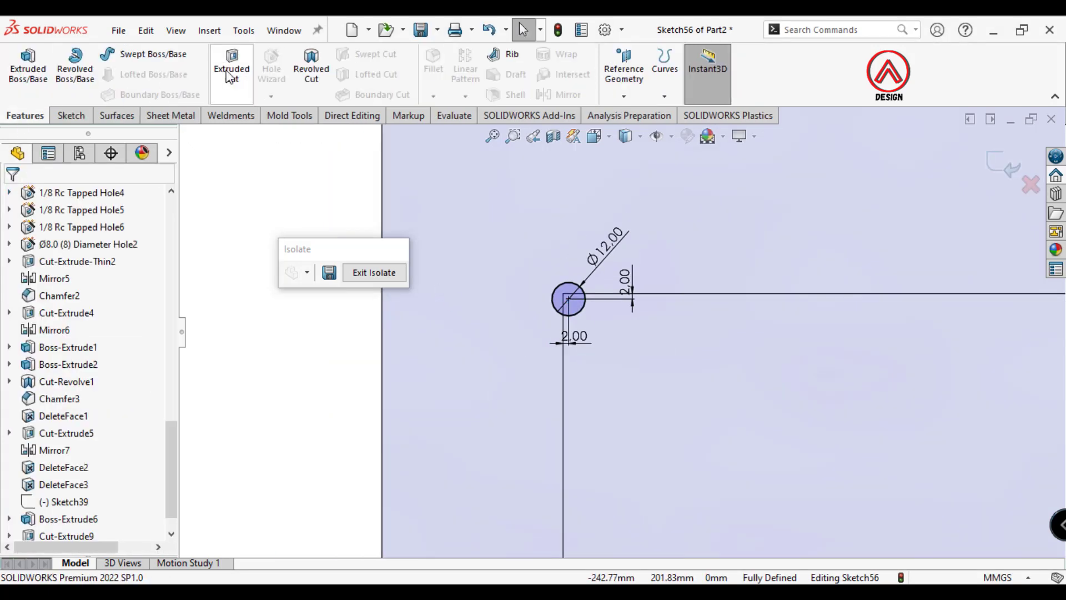
pyautogui.click(231, 71)
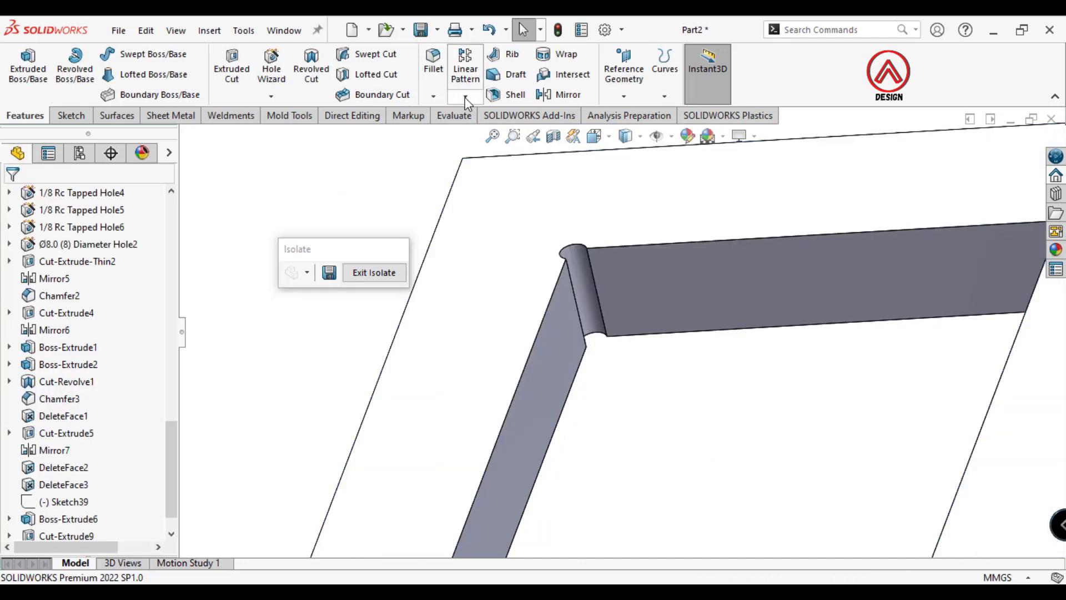
pyautogui.click(466, 96)
pyautogui.click(482, 218)
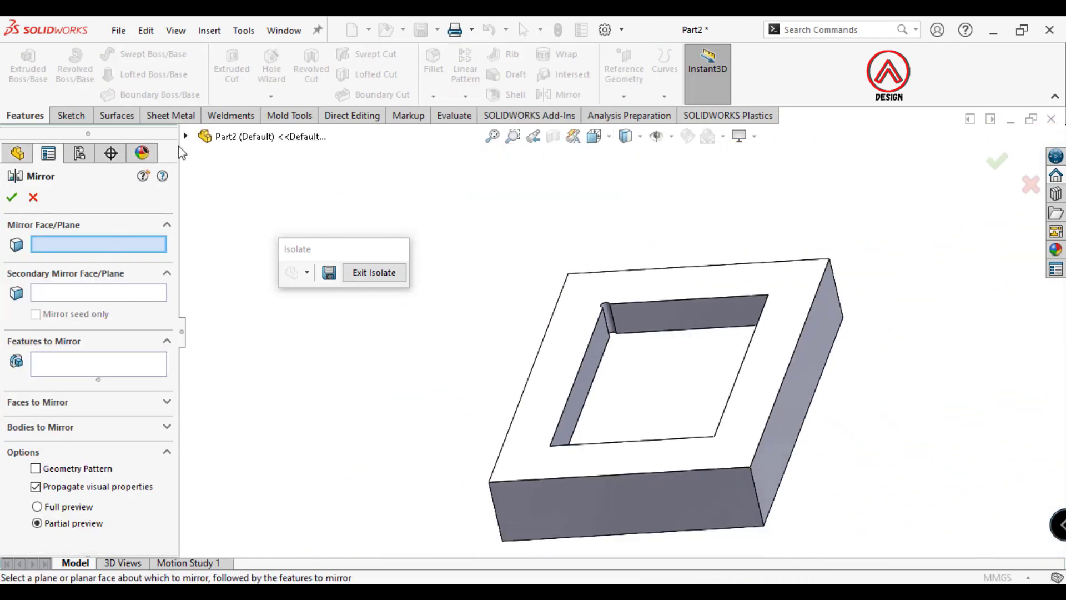
# Mirror Cut-Extrude10 about the Front and Right planes to all four pocket corners.
pyautogui.click(186, 136)
pyautogui.click(261, 256)
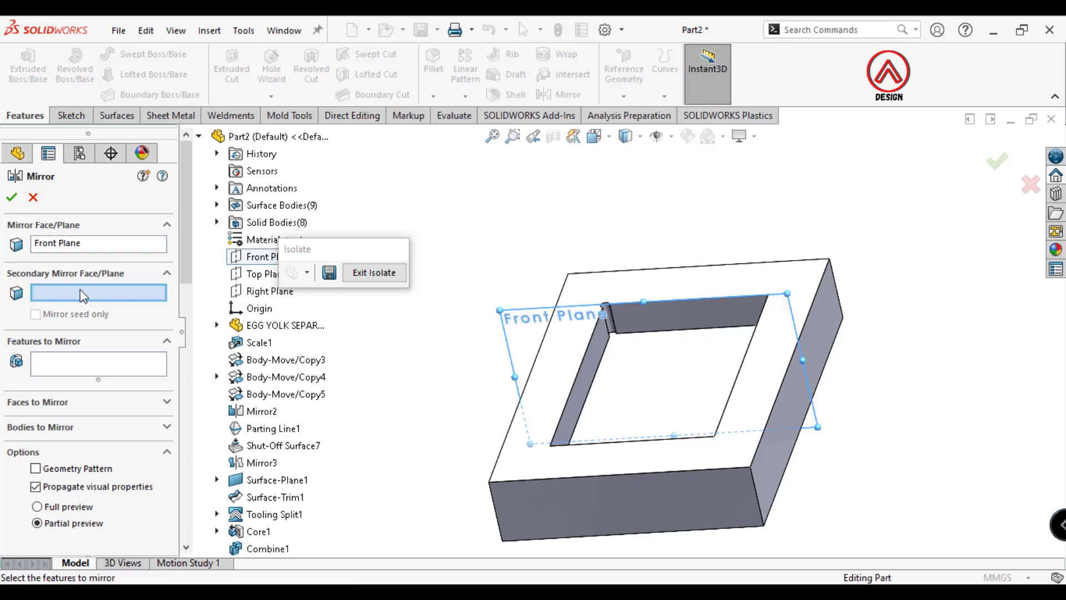
pyautogui.click(261, 292)
pyautogui.scroll(-3, 617, 311)
pyautogui.scroll(-2, 617, 311)
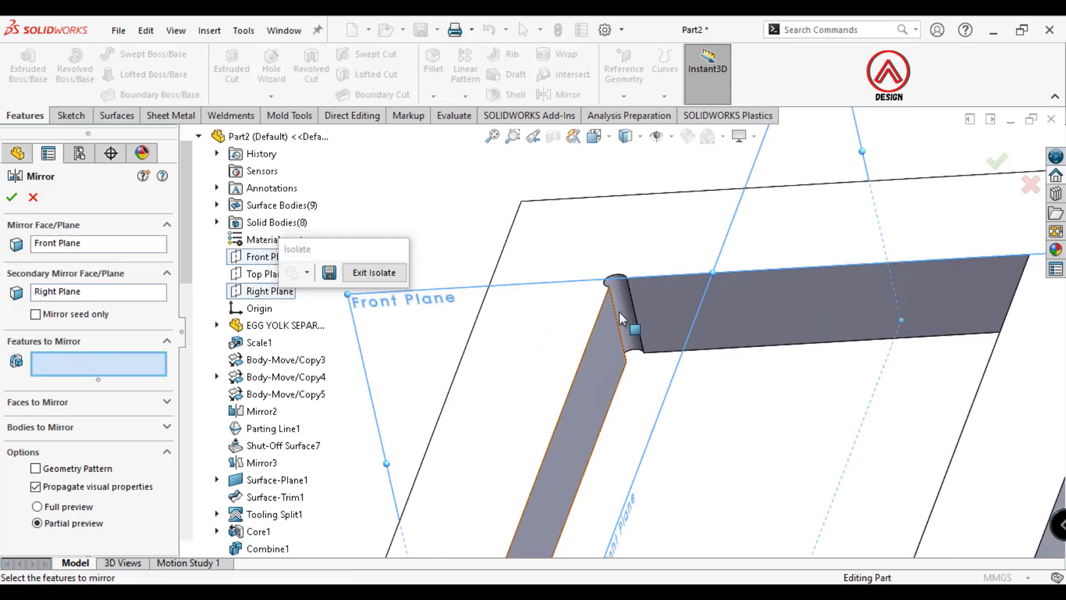
pyautogui.click(616, 311)
pyautogui.scroll(3, 617, 311)
pyautogui.scroll(2, 616, 311)
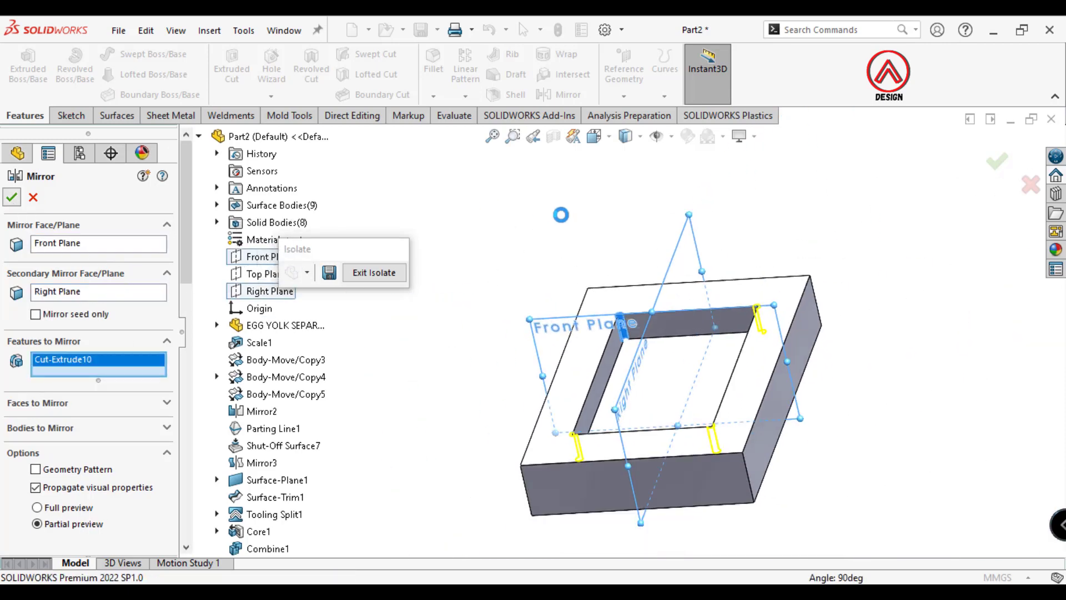
pyautogui.moveTo(795, 350)
pyautogui.mouseDown(button='middle')
pyautogui.moveTo(726, 452)
pyautogui.moveTo(744, 389)
pyautogui.mouseUp(button='middle')
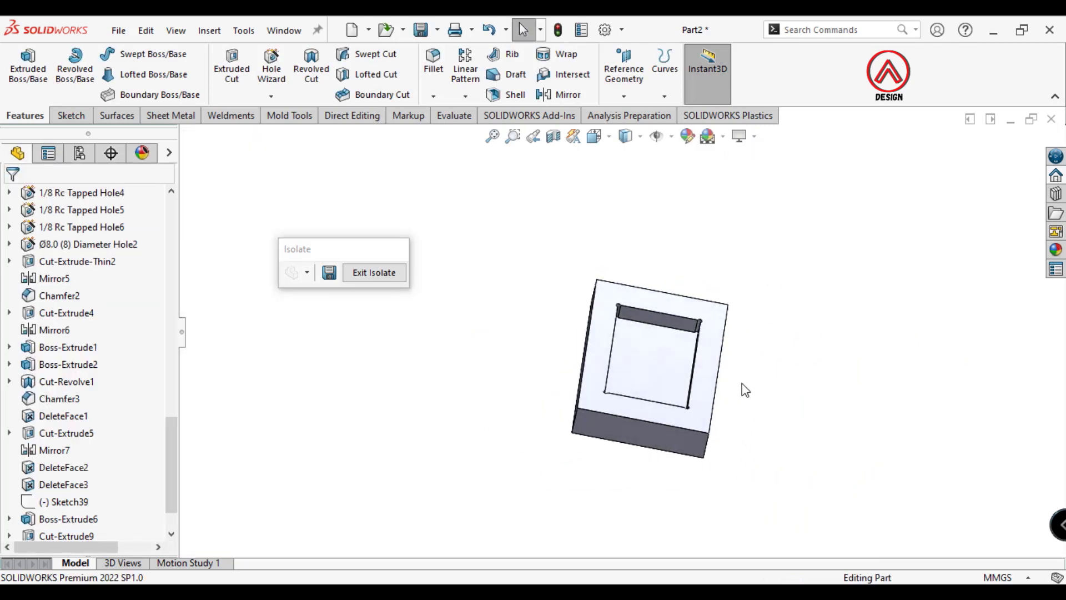
# View the plate from the top and start a new sketch on the Top Plane.
pyautogui.click(594, 136)
pyautogui.click(678, 209)
pyautogui.scroll(5, 164, 257)
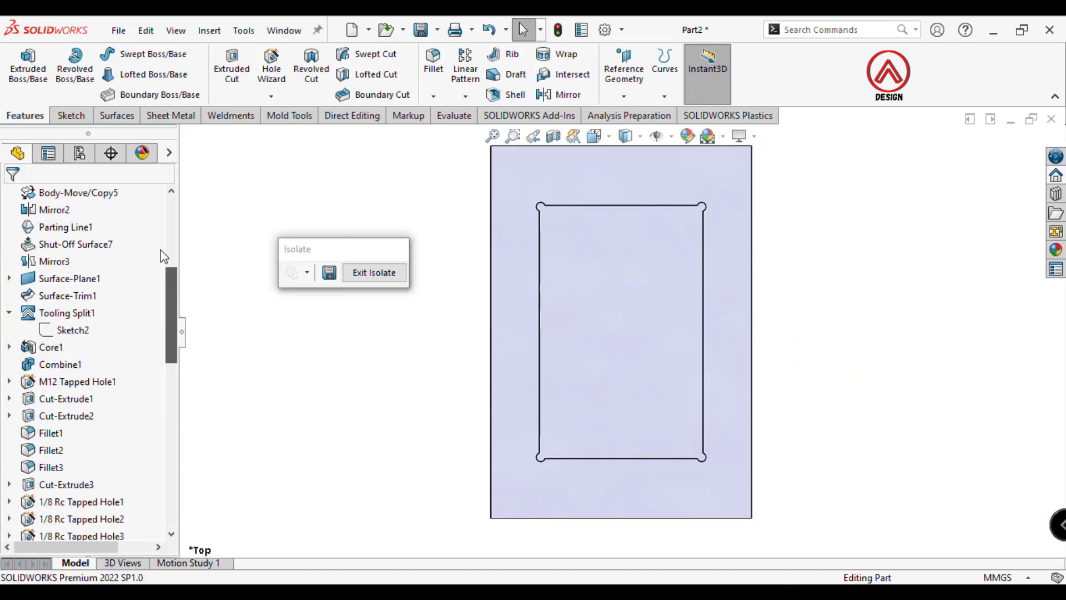
pyautogui.click(59, 313)
pyautogui.click(84, 294)
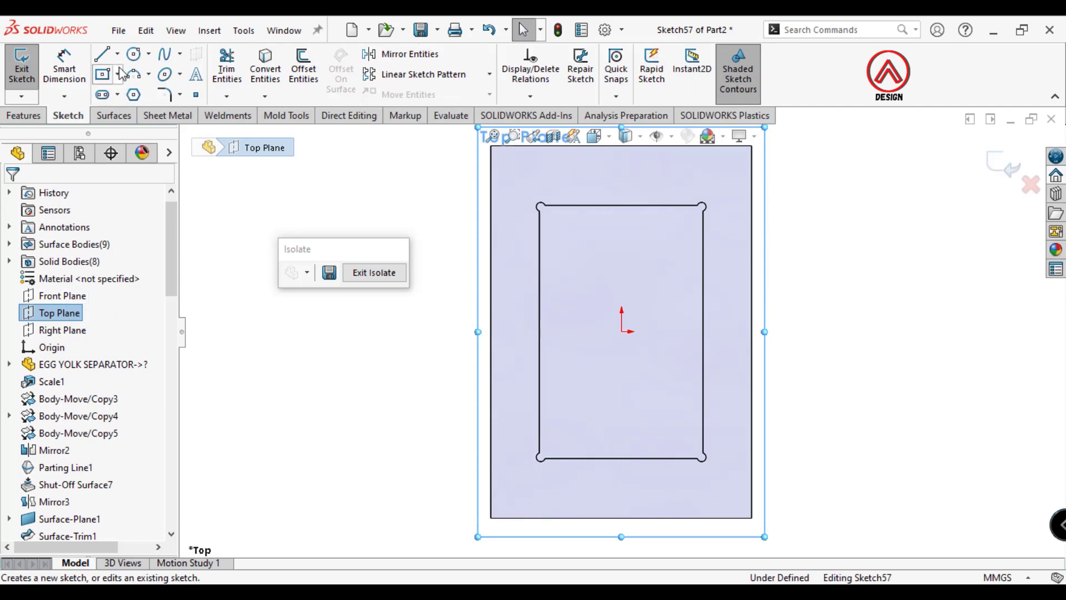
# Draw horizontal and vertical construction centerlines from the origin.
pyautogui.click(117, 54)
pyautogui.click(134, 90)
pyautogui.click(621, 332)
pyautogui.click(659, 332)
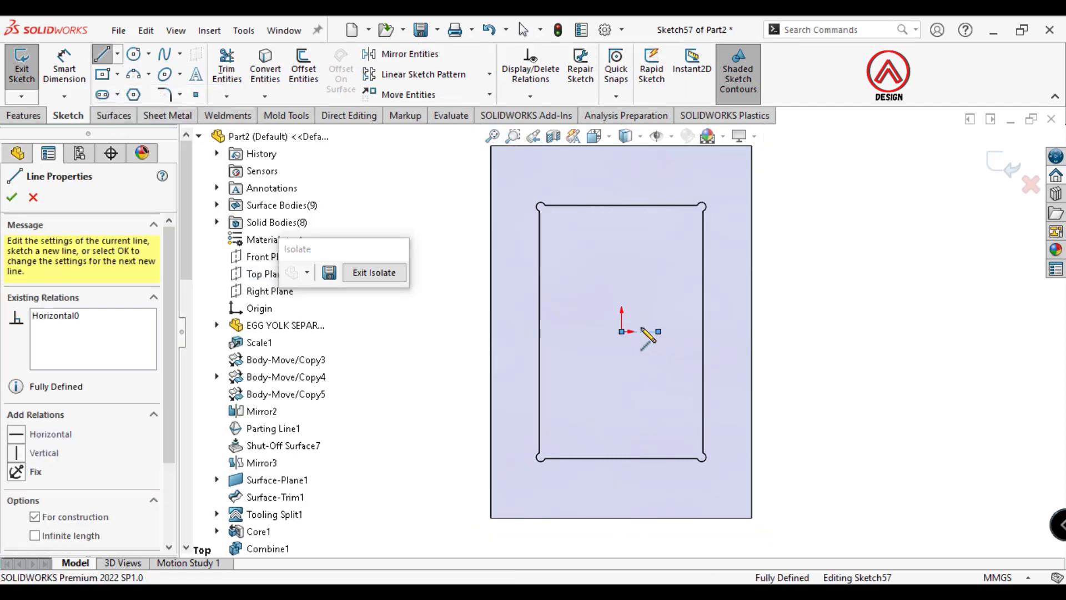
pyautogui.press('Escape')
pyautogui.click(118, 54)
pyautogui.click(134, 90)
pyautogui.click(622, 331)
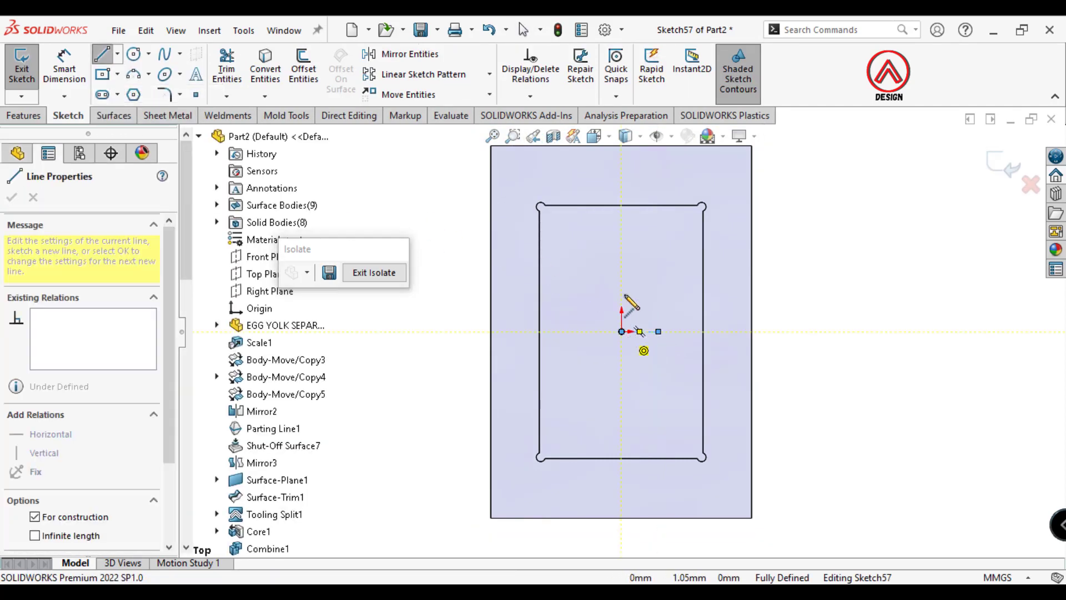
pyautogui.press('Escape')
# Draw a Ø35 circle at the plate's top-left corner.
pyautogui.click(133, 54)
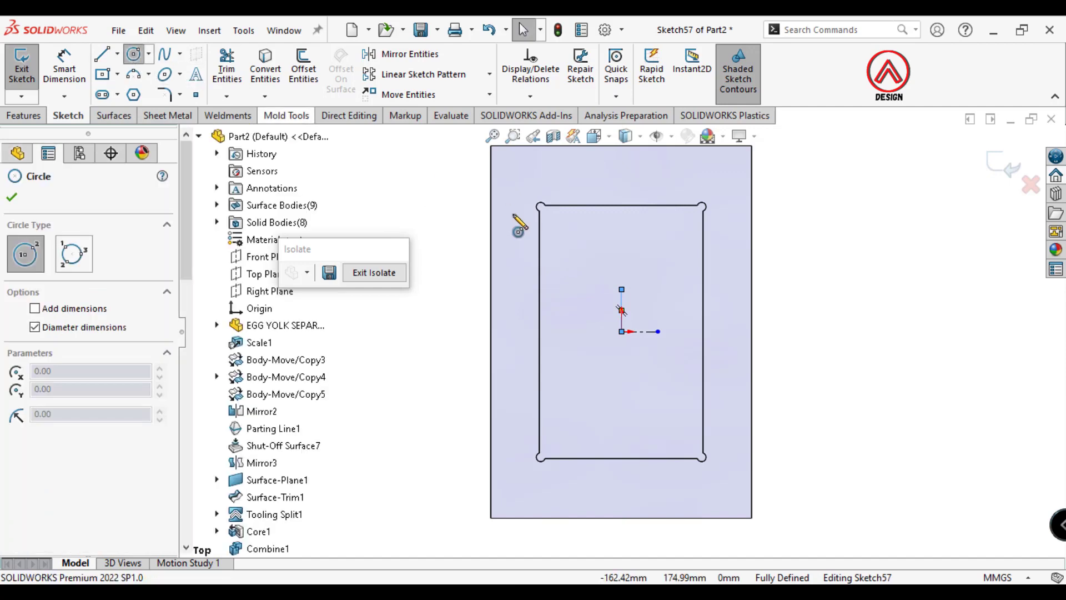
pyautogui.click(65, 67)
pyautogui.click(529, 202)
pyautogui.click(500, 183)
pyautogui.write('35')
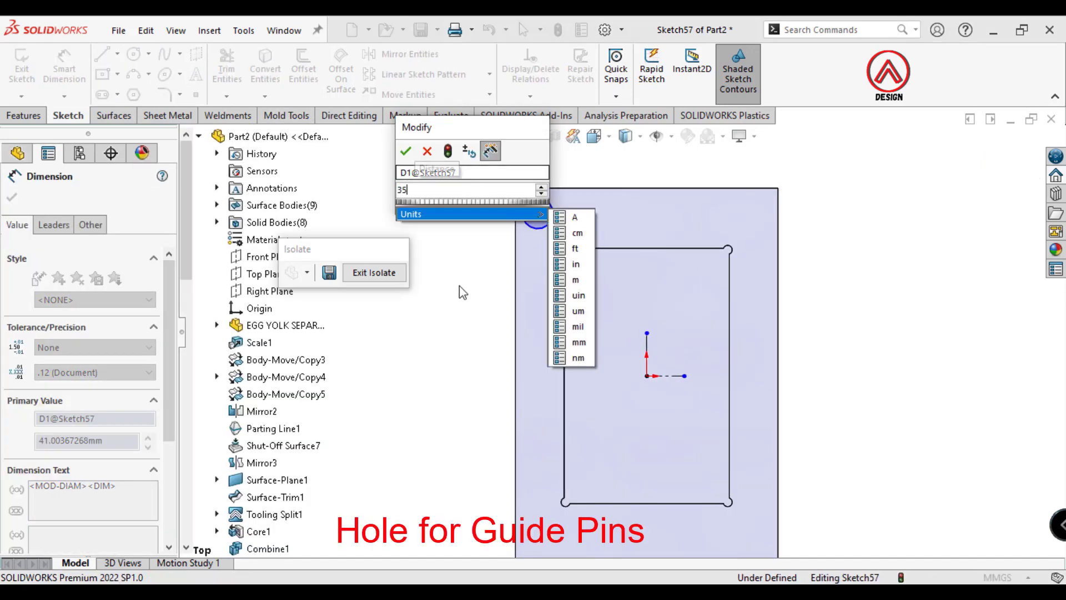
pyautogui.press('Return')
# Position the top-left circle 212 mm from the horizontal centerline and 142 mm from the vertical one.
pyautogui.click(540, 225)
pyautogui.click(669, 379)
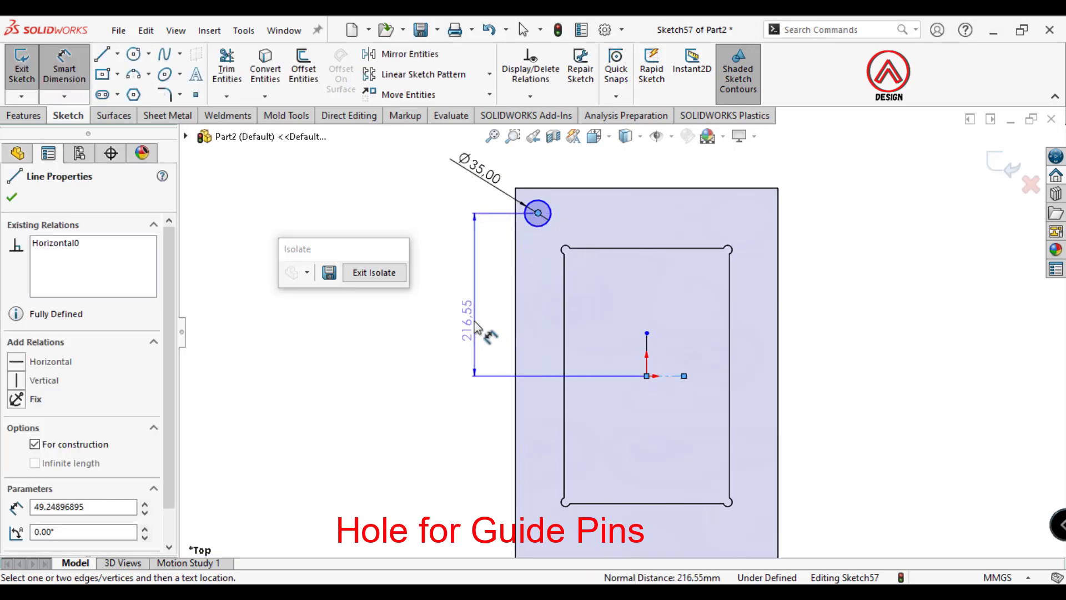
pyautogui.click(471, 327)
pyautogui.write('21')
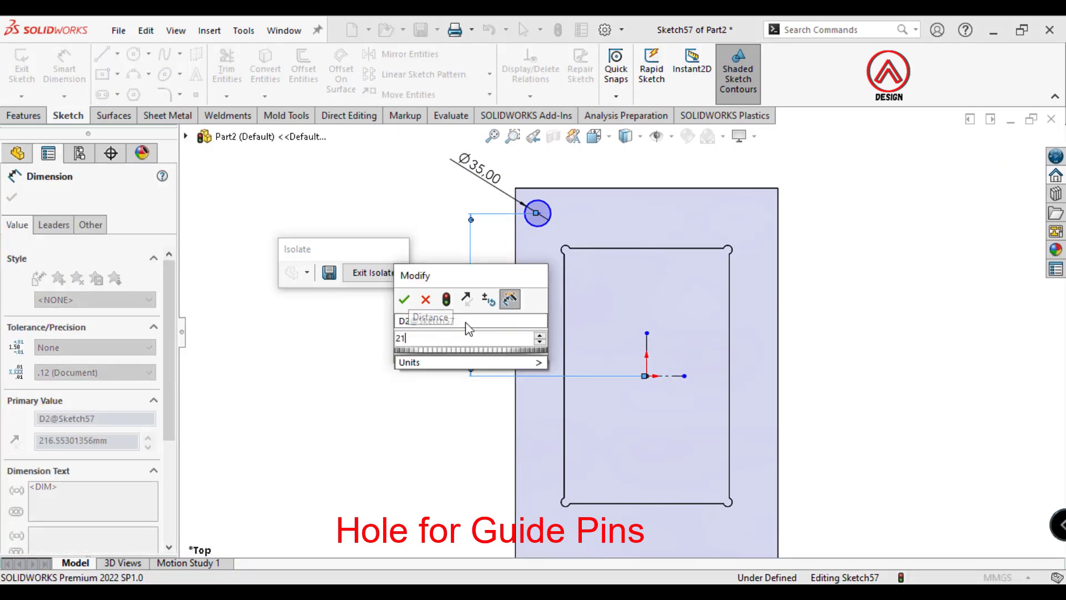
pyautogui.write('2')
pyautogui.press('Return')
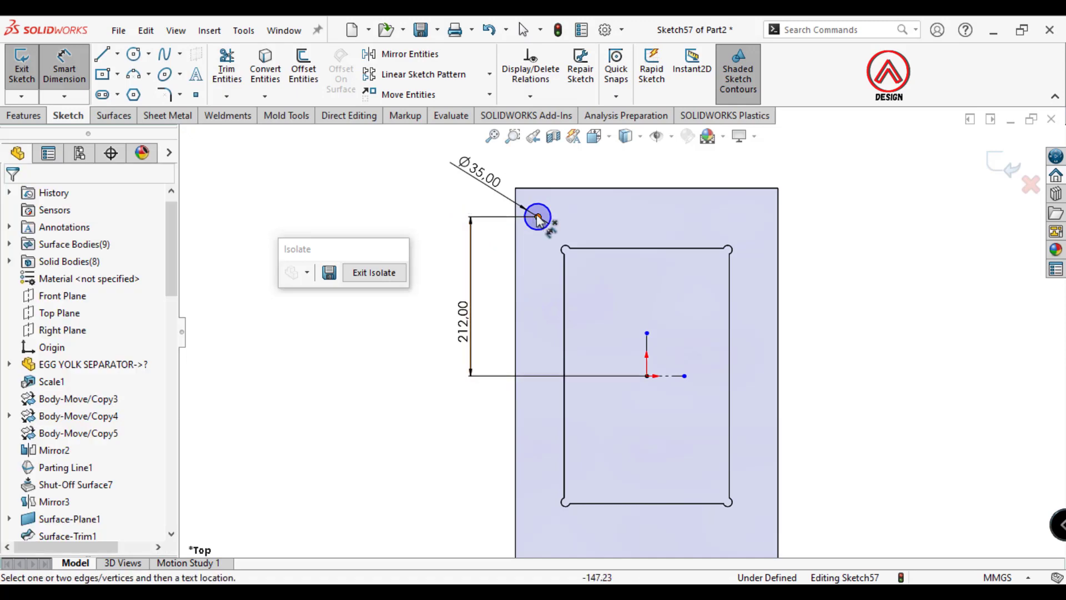
pyautogui.click(535, 217)
pyautogui.click(646, 356)
pyautogui.scroll(1, 647, 355)
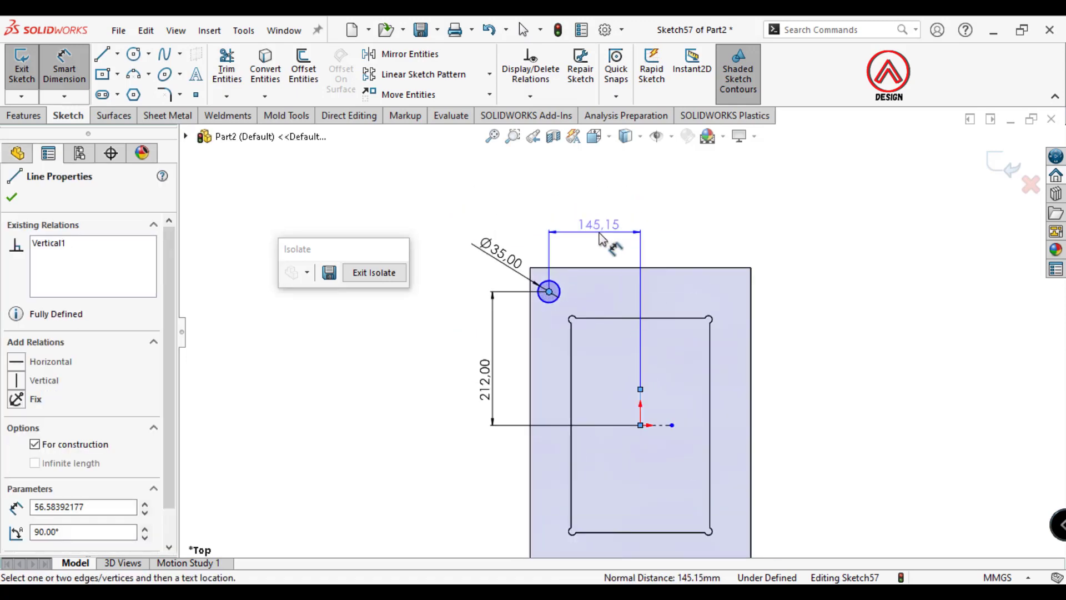
pyautogui.click(599, 239)
pyautogui.write('142')
pyautogui.press('Return')
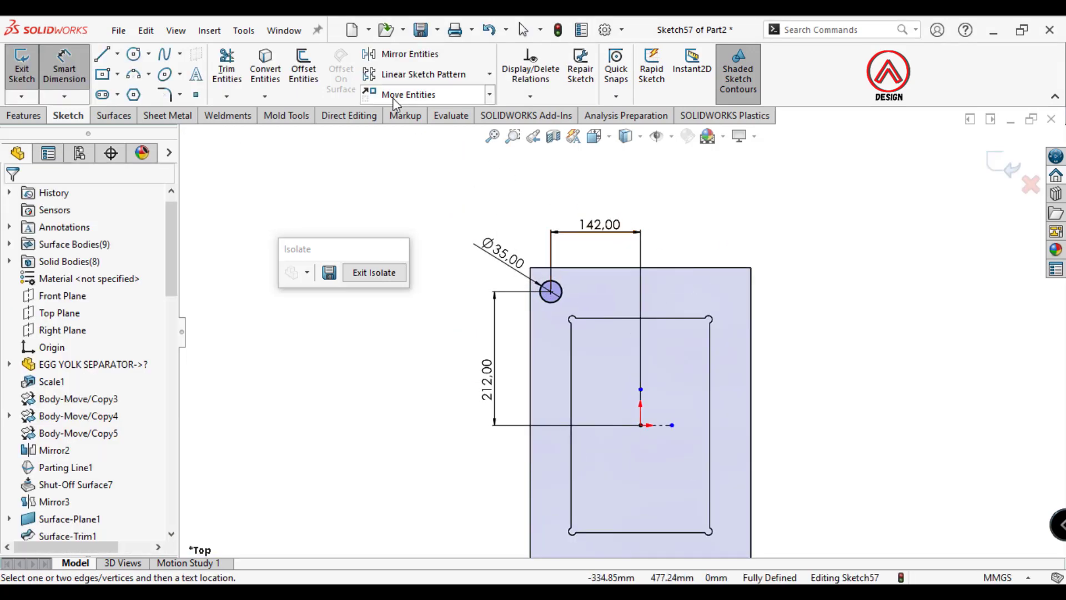
# Mirror the top-left circle about the vertical and horizontal centerlines.
pyautogui.click(409, 53)
pyautogui.click(544, 298)
pyautogui.click(92, 388)
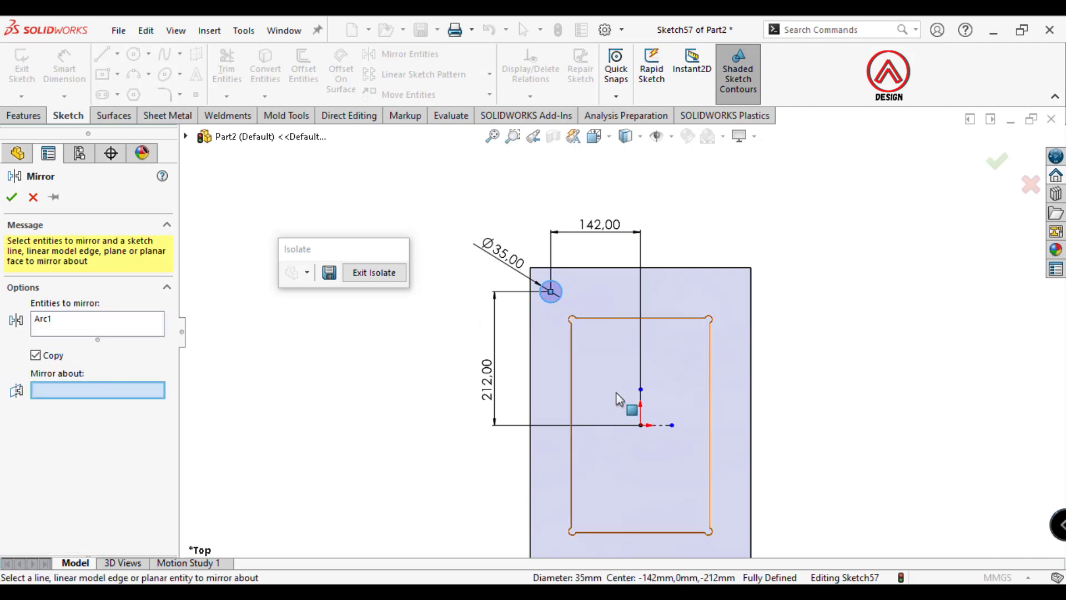
pyautogui.click(641, 408)
pyautogui.click(12, 197)
pyautogui.click(410, 54)
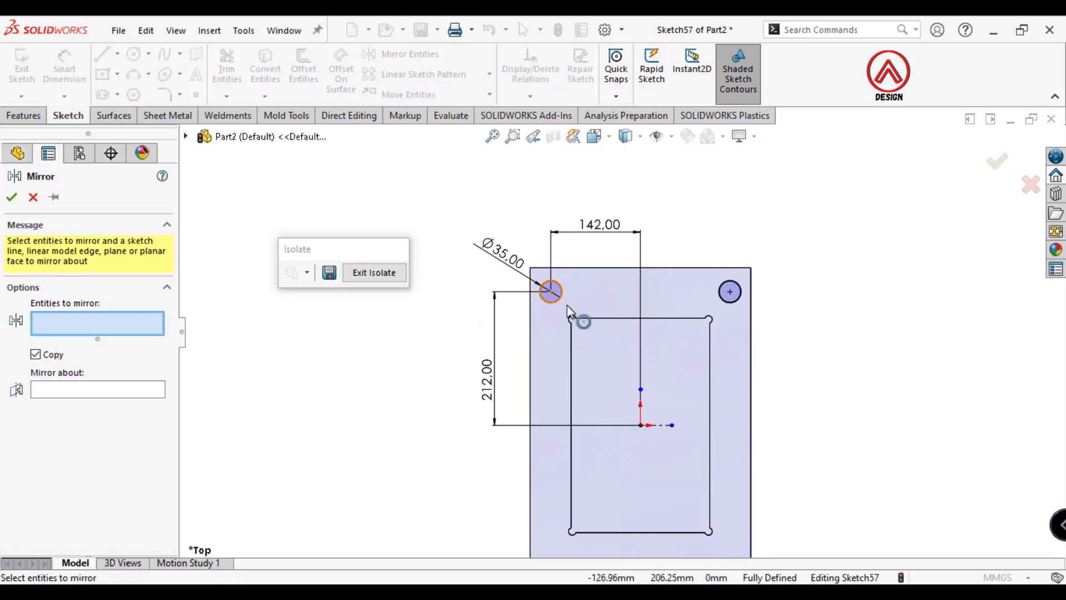
pyautogui.click(548, 303)
pyautogui.click(101, 389)
pyautogui.click(653, 425)
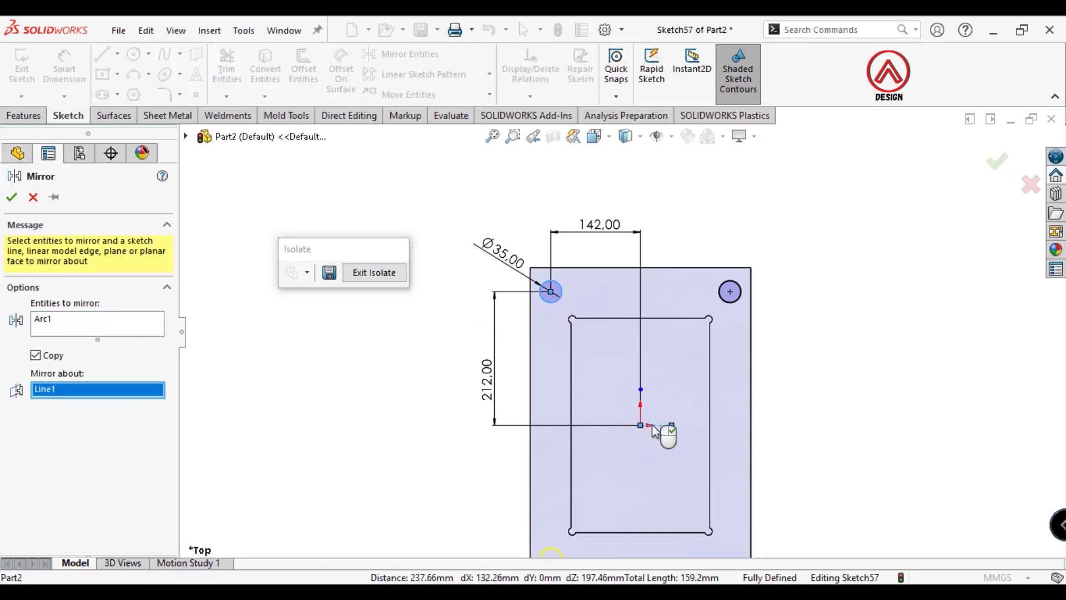
pyautogui.click(11, 198)
# Add a Ø35 circle at the bottom-right corner.
pyautogui.click(133, 54)
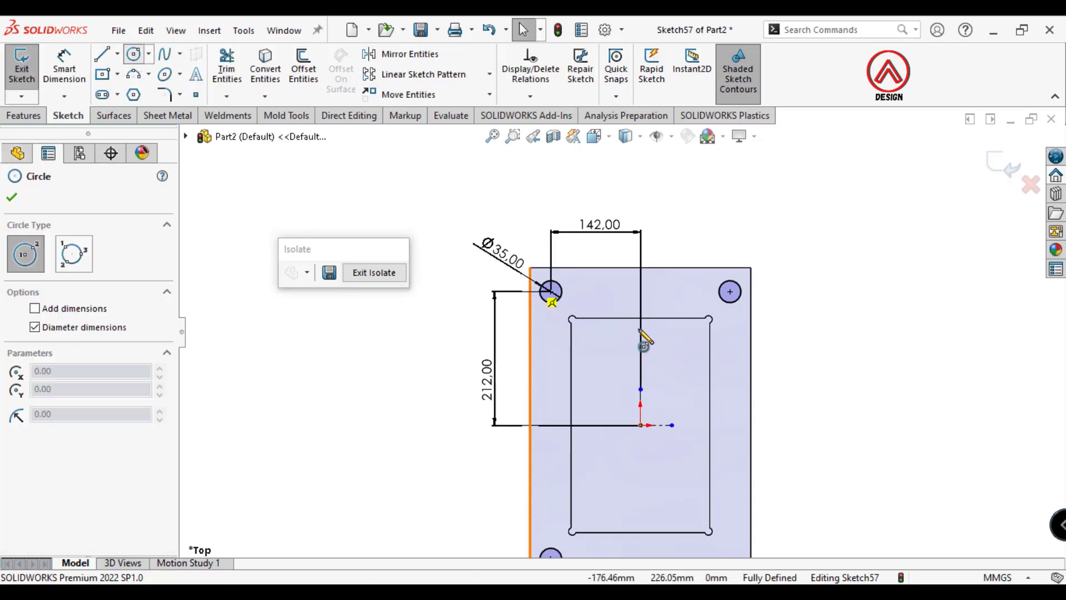
pyautogui.press('f')
pyautogui.click(679, 487)
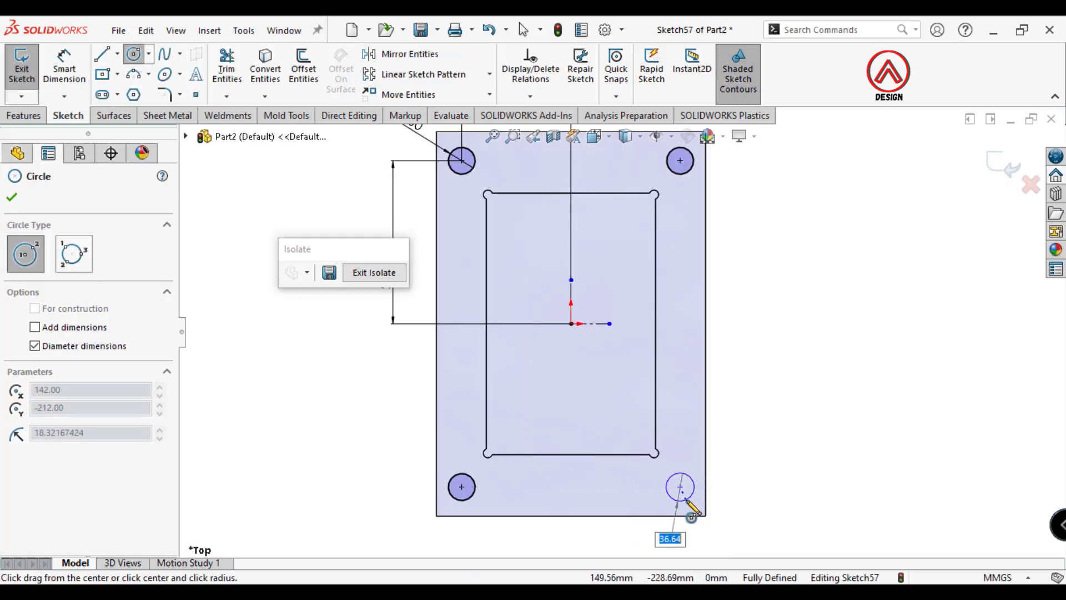
pyautogui.click(692, 508)
pyautogui.press('d')
pyautogui.click(694, 487)
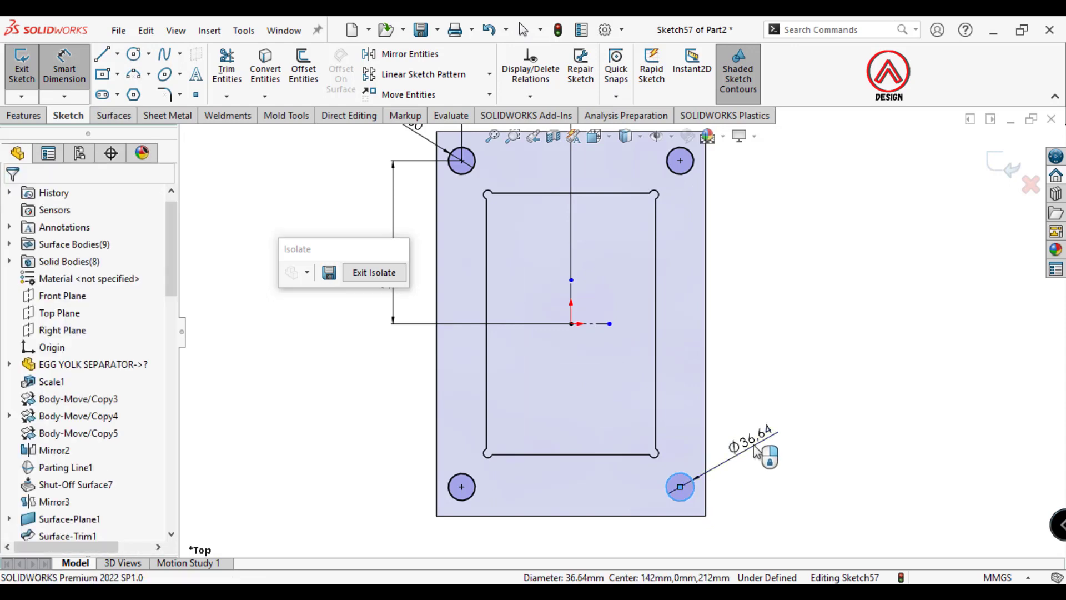
pyautogui.click(772, 439)
pyautogui.press('Return')
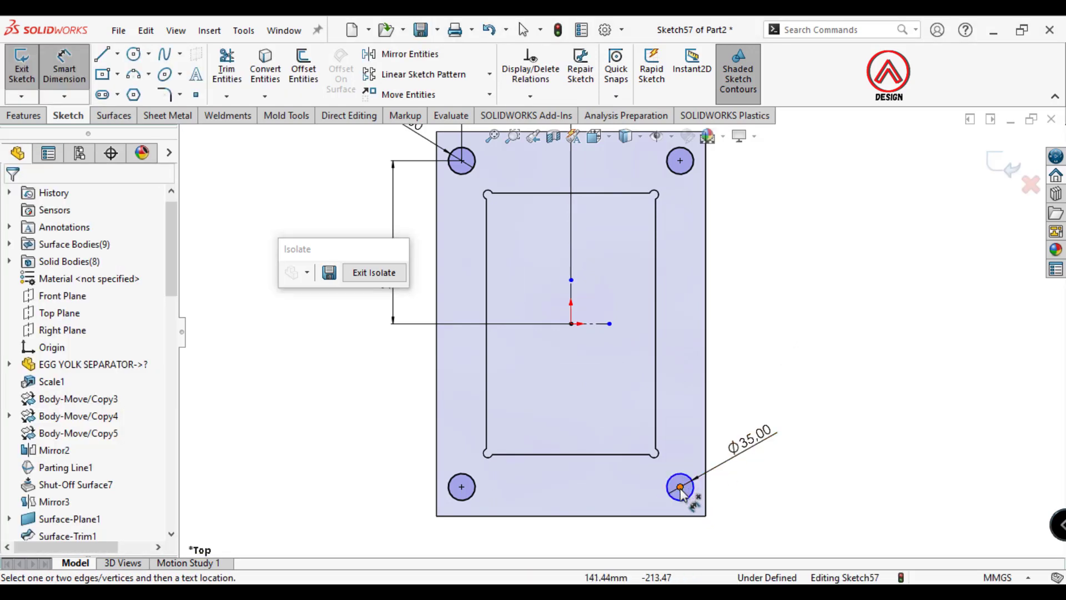
# Dimension the bottom-right circle 210 mm vertically and 142 mm from the vertical centerline.
pyautogui.click(680, 487)
pyautogui.click(599, 324)
pyautogui.click(816, 420)
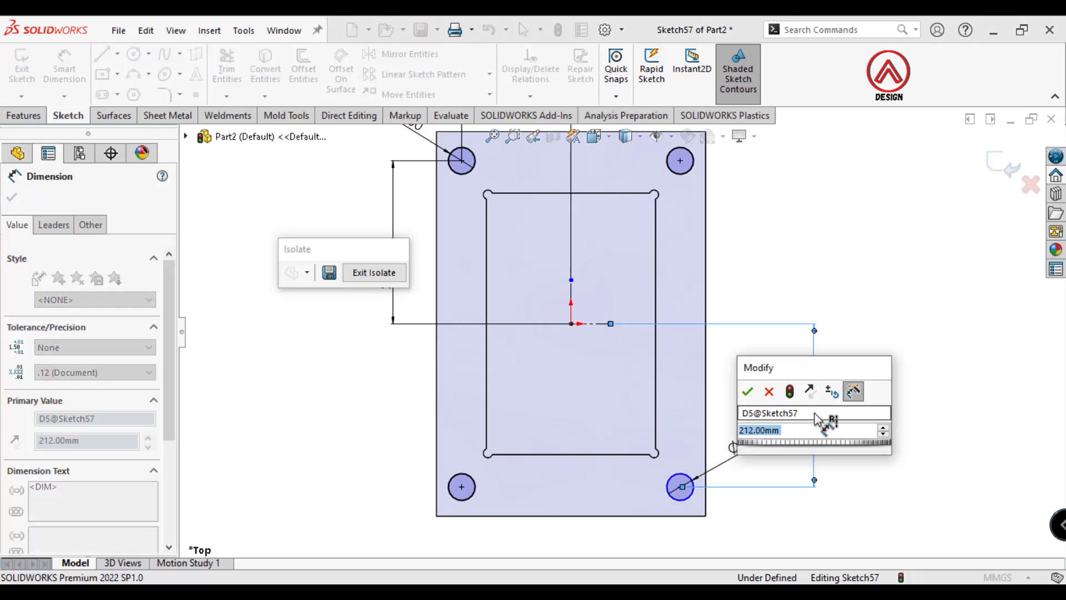
pyautogui.write('210')
pyautogui.press('Return')
pyautogui.click(571, 311)
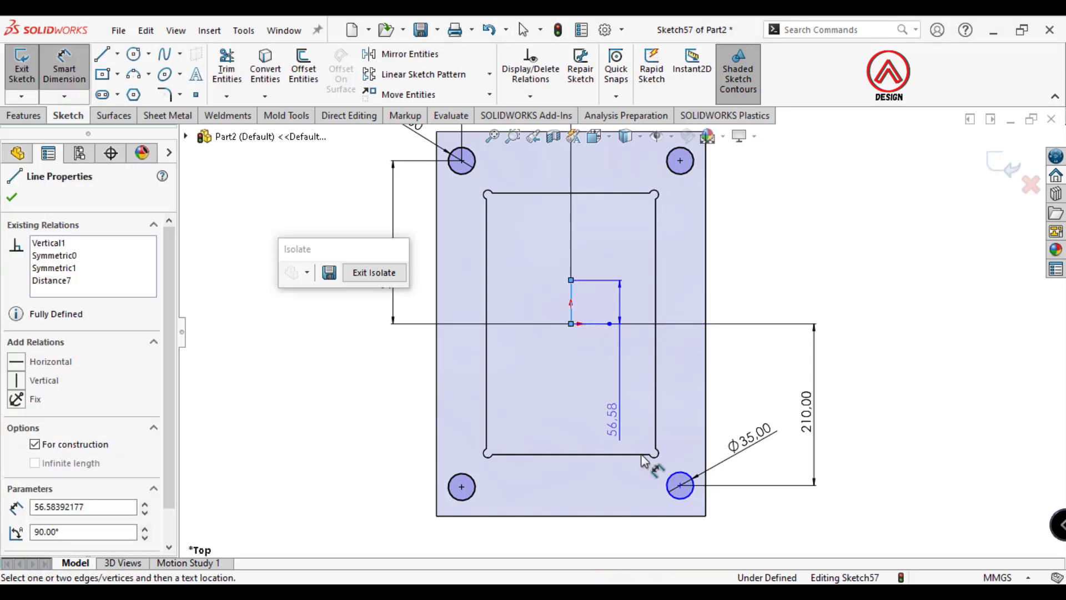
pyautogui.click(679, 485)
pyautogui.click(642, 542)
pyautogui.write('14')
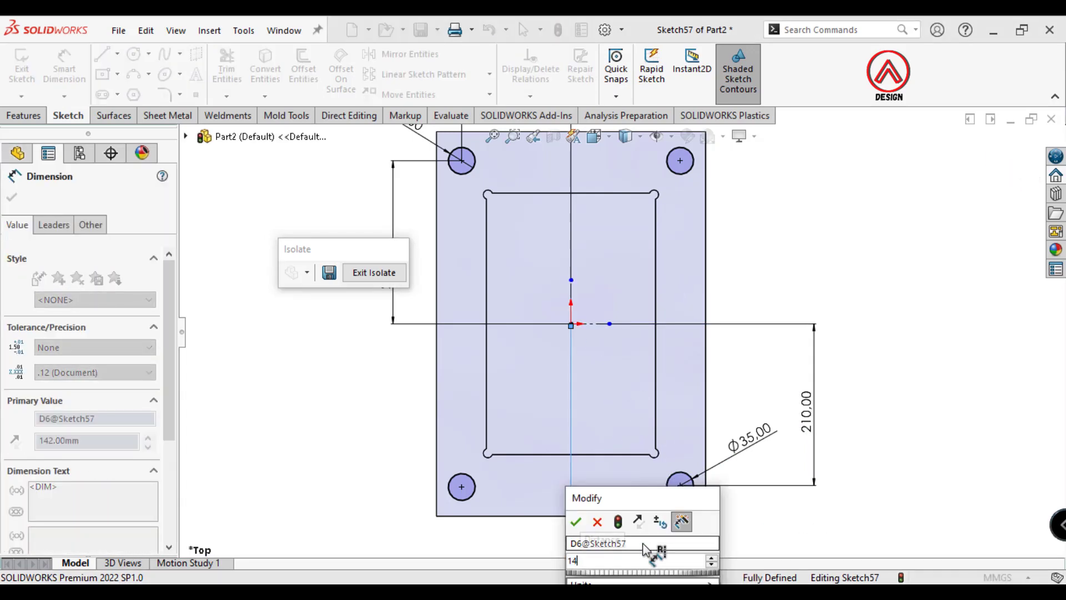
pyautogui.press('Return')
# Exit the sketch and select the plate's top face.
pyautogui.press('f')
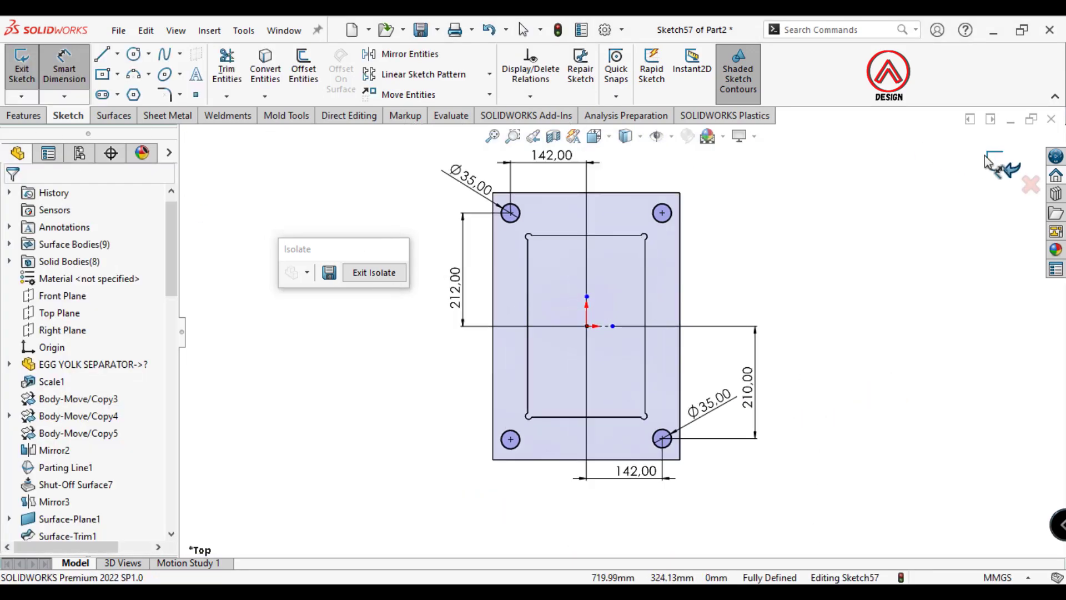
pyautogui.click(805, 277)
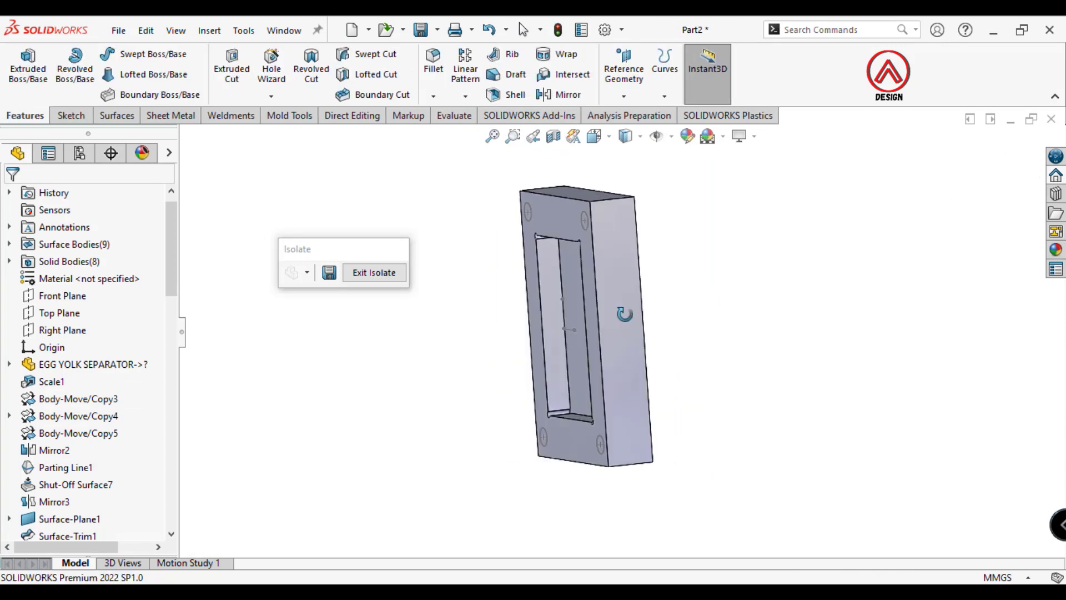
pyautogui.click(537, 279)
pyautogui.click(677, 242)
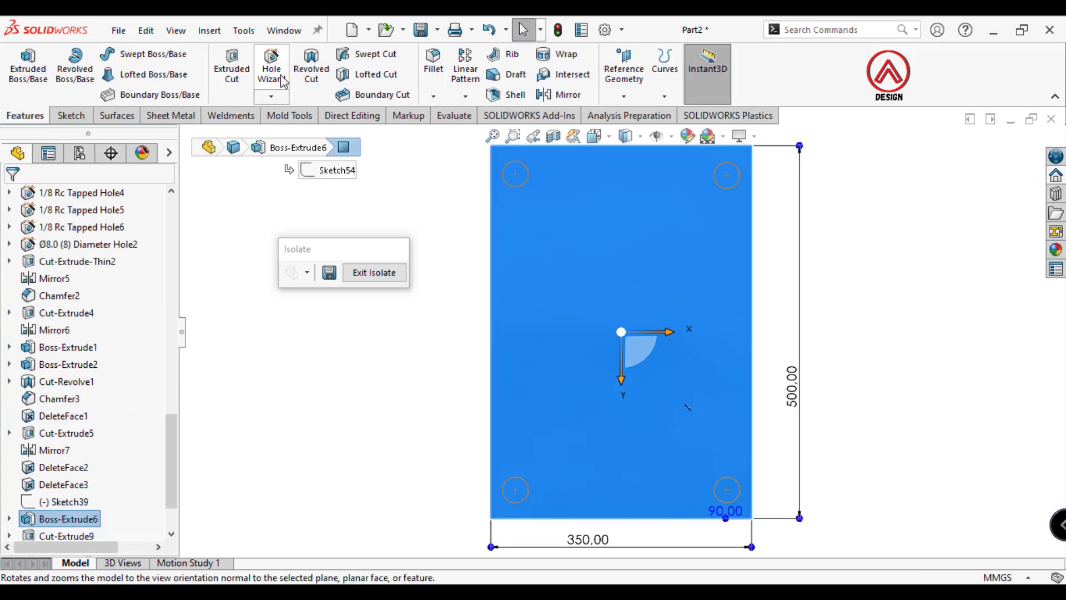
pyautogui.click(465, 261)
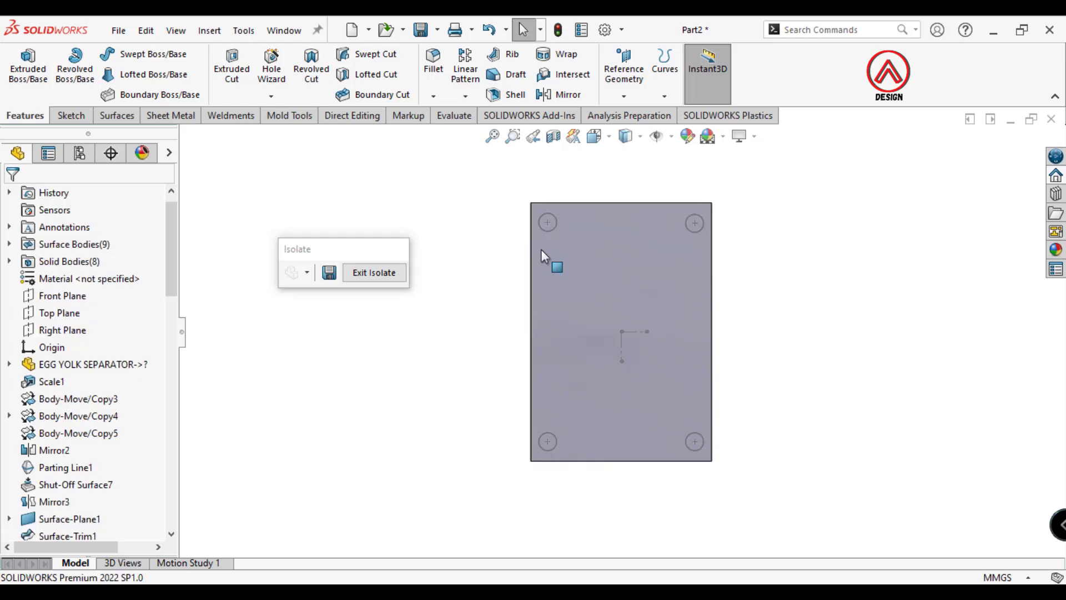
pyautogui.click(577, 267)
# Set up a legacy Ø35 counterbored hole (Ø40 × 8 counterbore), Through All, at the top-left corner circle.
pyautogui.click(272, 67)
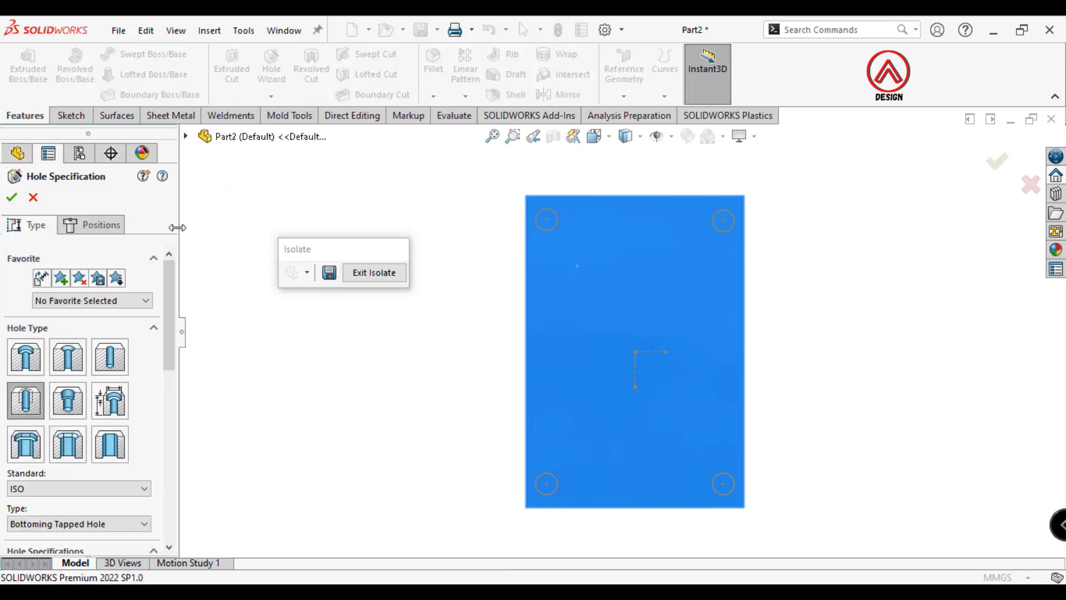
pyautogui.click(110, 400)
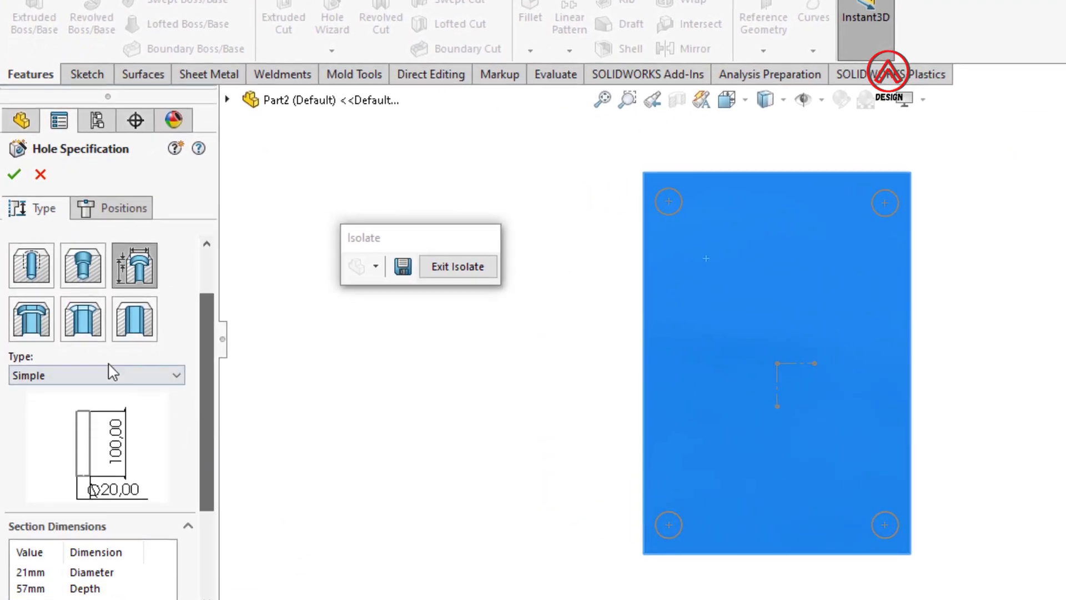
pyautogui.click(111, 373)
pyautogui.click(71, 470)
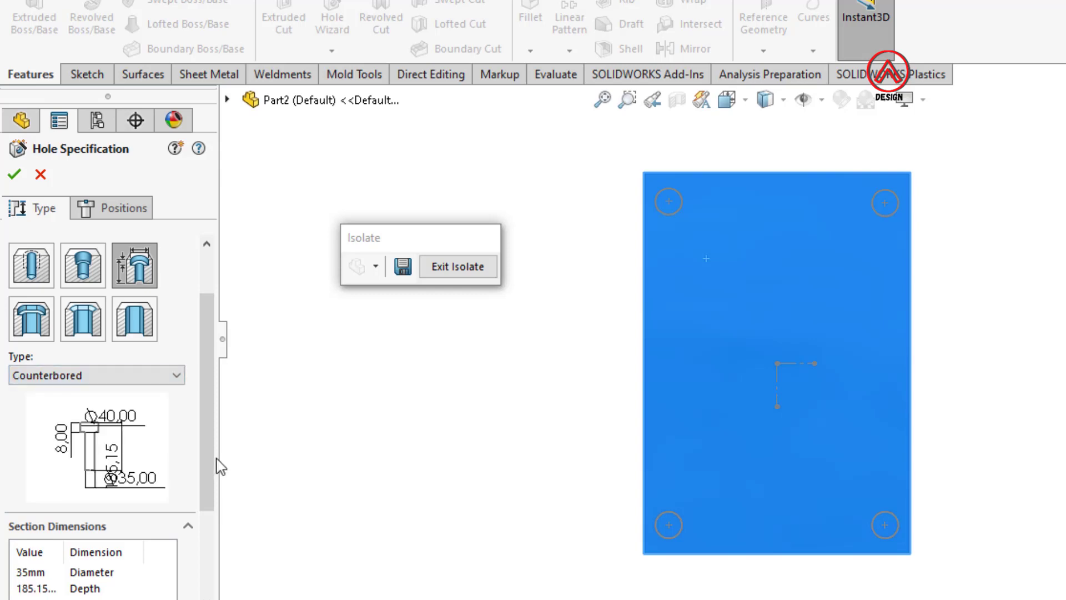
pyautogui.scroll(-4, 196, 528)
pyautogui.scroll(-1, 111, 500)
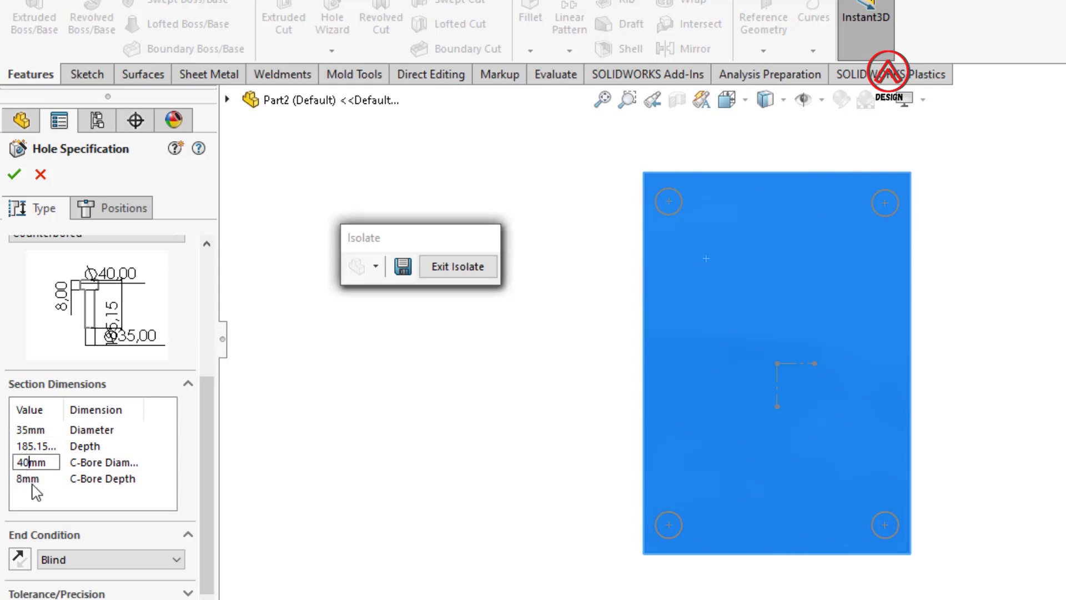
pyautogui.click(75, 561)
pyautogui.click(86, 588)
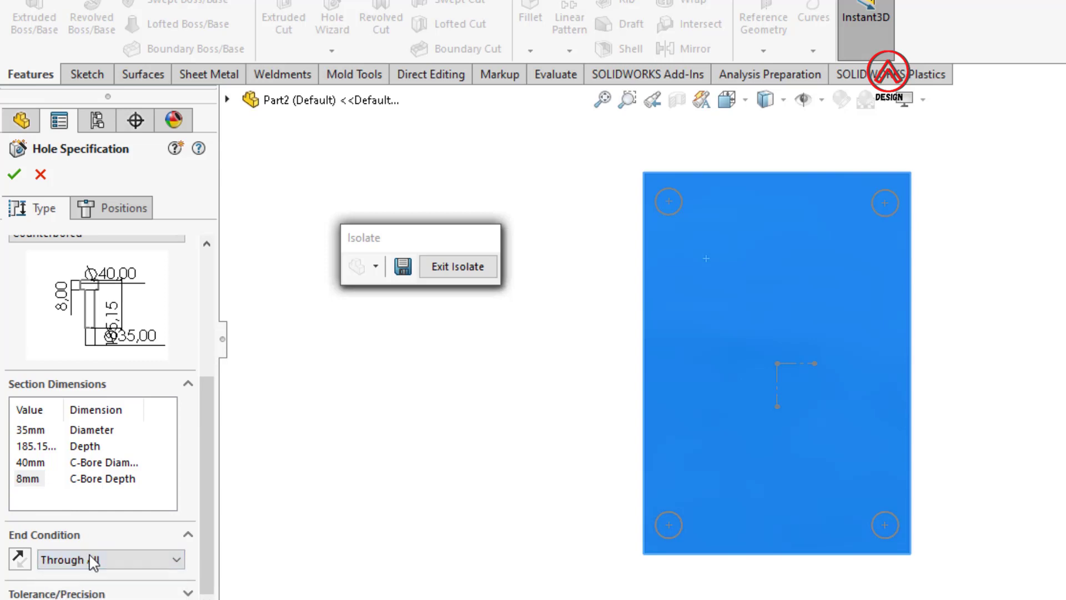
pyautogui.click(119, 211)
pyautogui.click(668, 201)
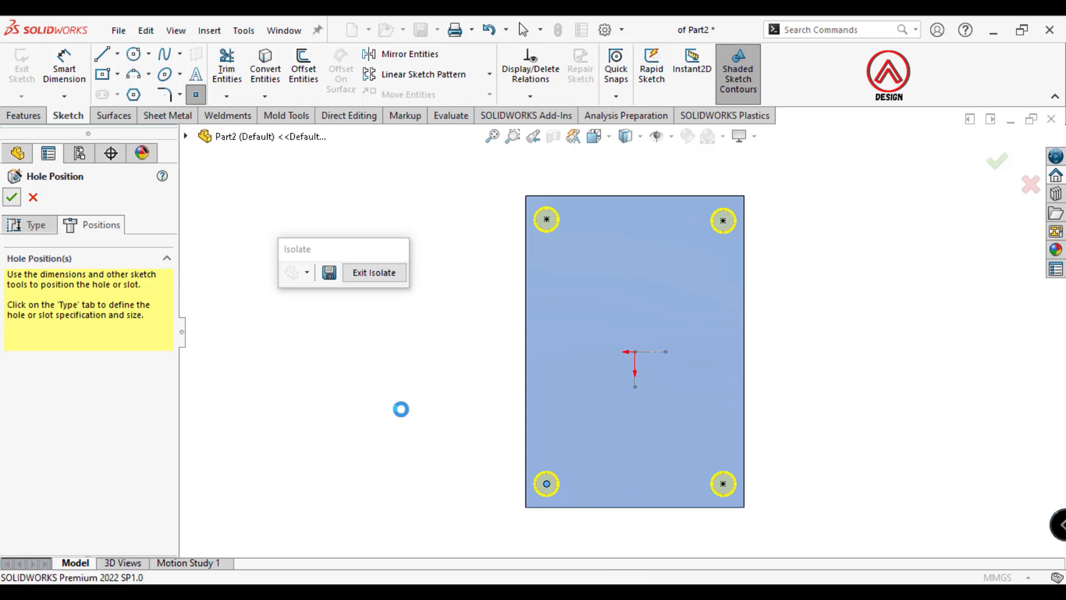
# Finish the counterbored holes and start an ISO M16 bottoming tapped hole.
pyautogui.click(594, 311)
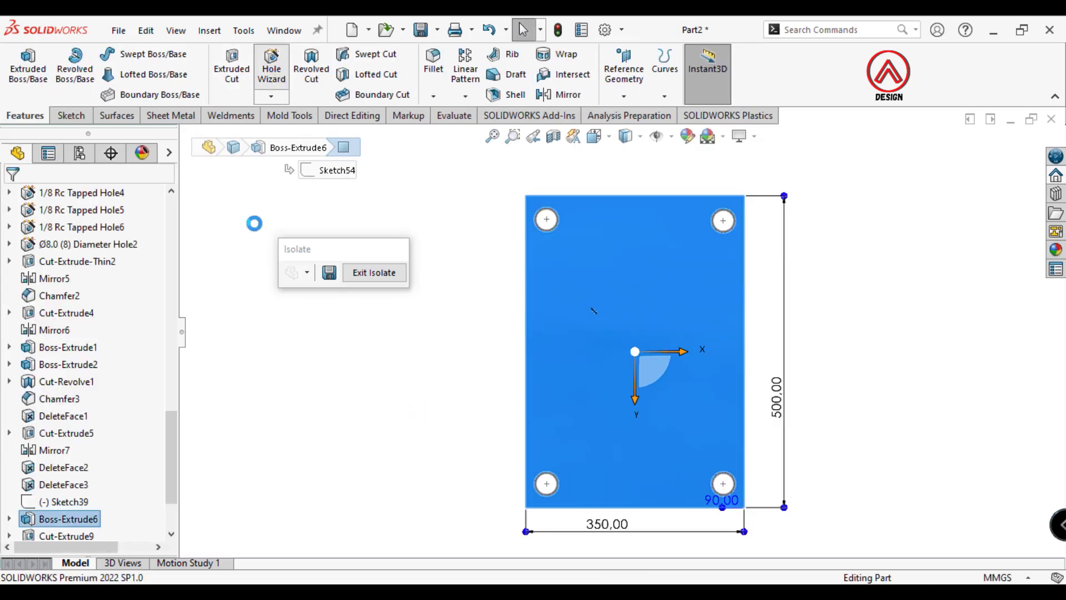
pyautogui.click(25, 333)
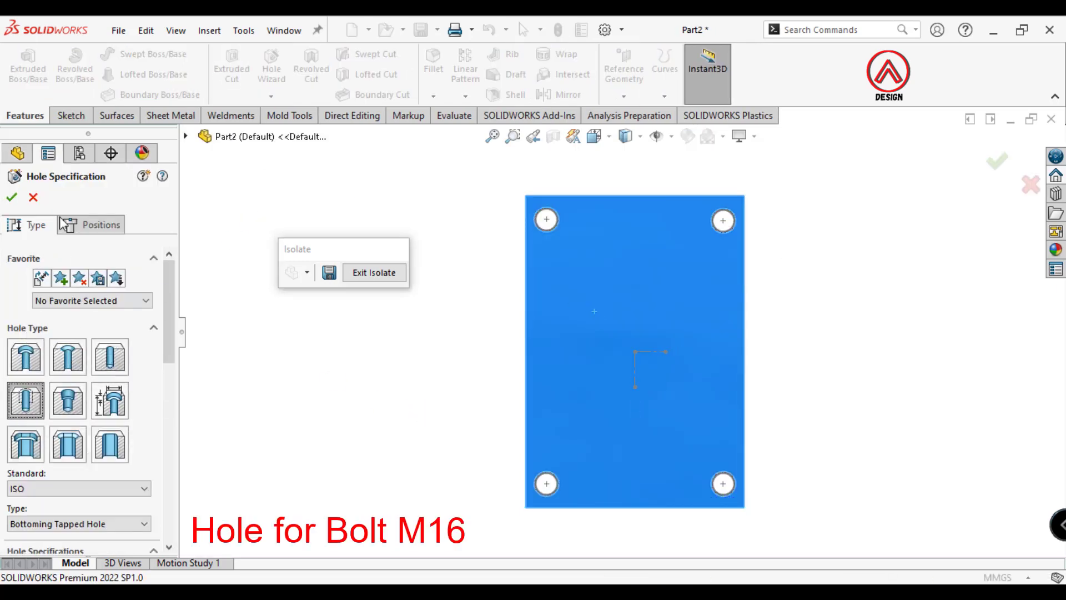
pyautogui.scroll(-3, 158, 355)
pyautogui.scroll(-1, 46, 371)
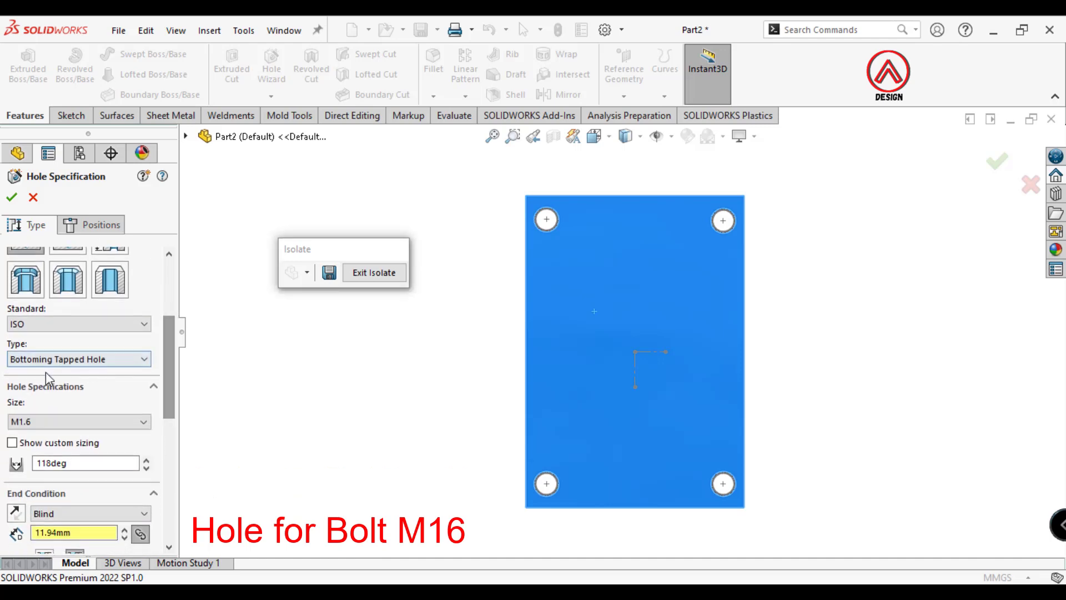
pyautogui.click(56, 420)
pyautogui.scroll(-1, 39, 500)
pyautogui.scroll(-2, 36, 516)
pyautogui.scroll(-2, 34, 536)
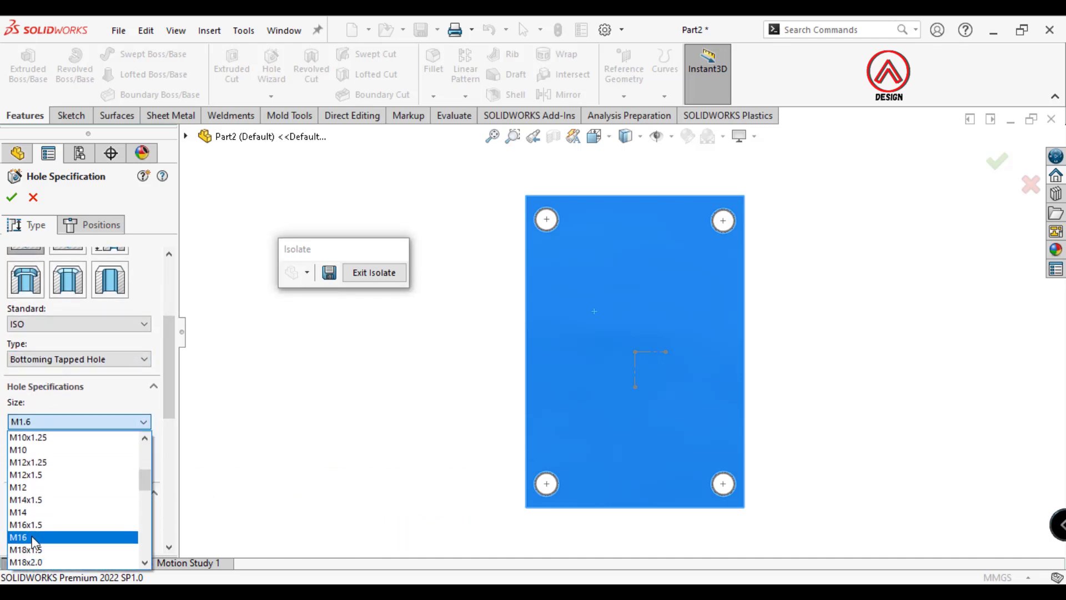
pyautogui.scroll(-1, 31, 528)
pyautogui.click(28, 501)
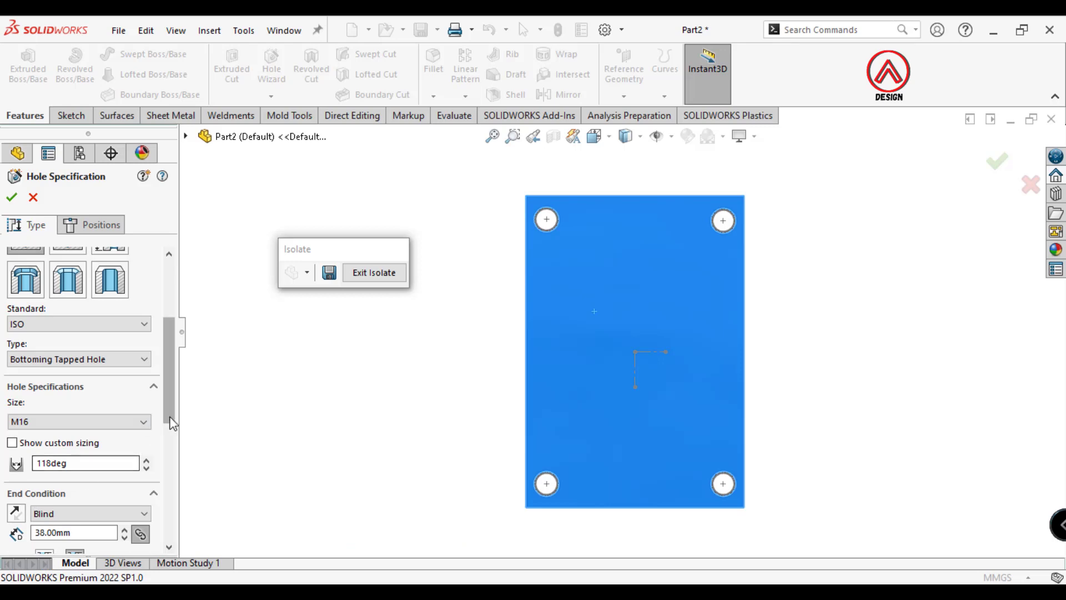
# Review the tapped hole's 38 mm blind depth and 32 mm thread, then go to positions.
pyautogui.moveTo(171, 422); pyautogui.dragTo(171, 502)
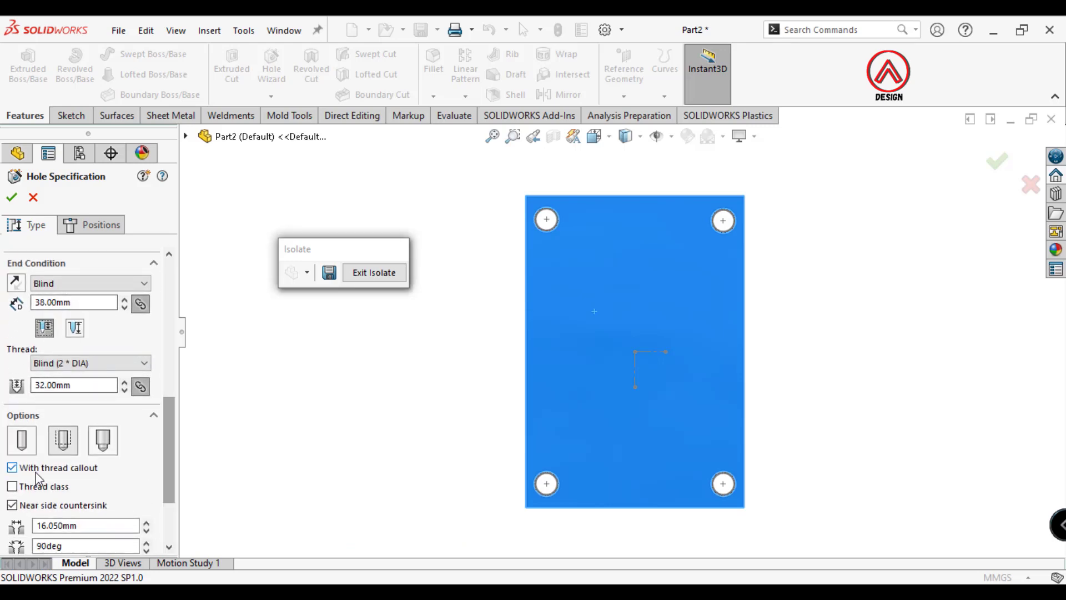
pyautogui.moveTo(170, 443); pyautogui.dragTo(169, 379)
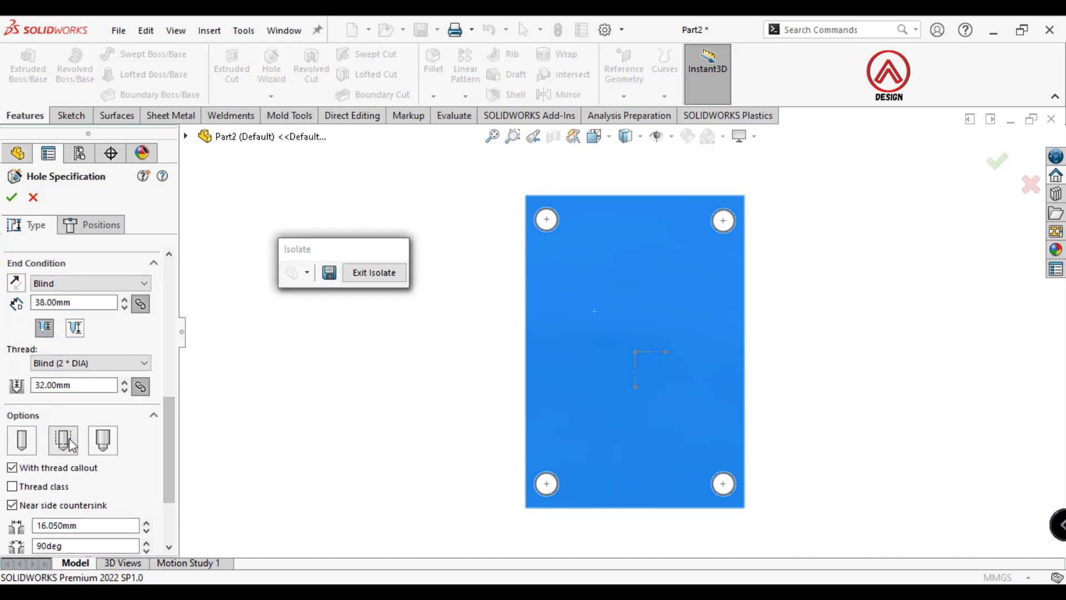
pyautogui.moveTo(170, 447); pyautogui.dragTo(191, 295)
pyautogui.click(106, 227)
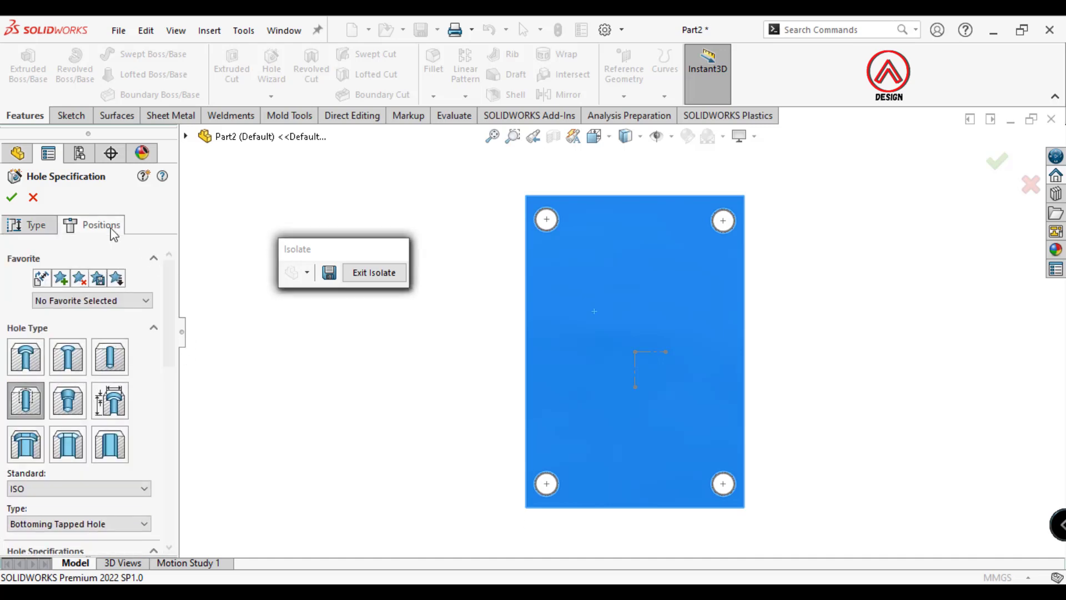
# Place a tapped hole point and draw vertical and horizontal centrelines from the origin.
pyautogui.click(550, 260)
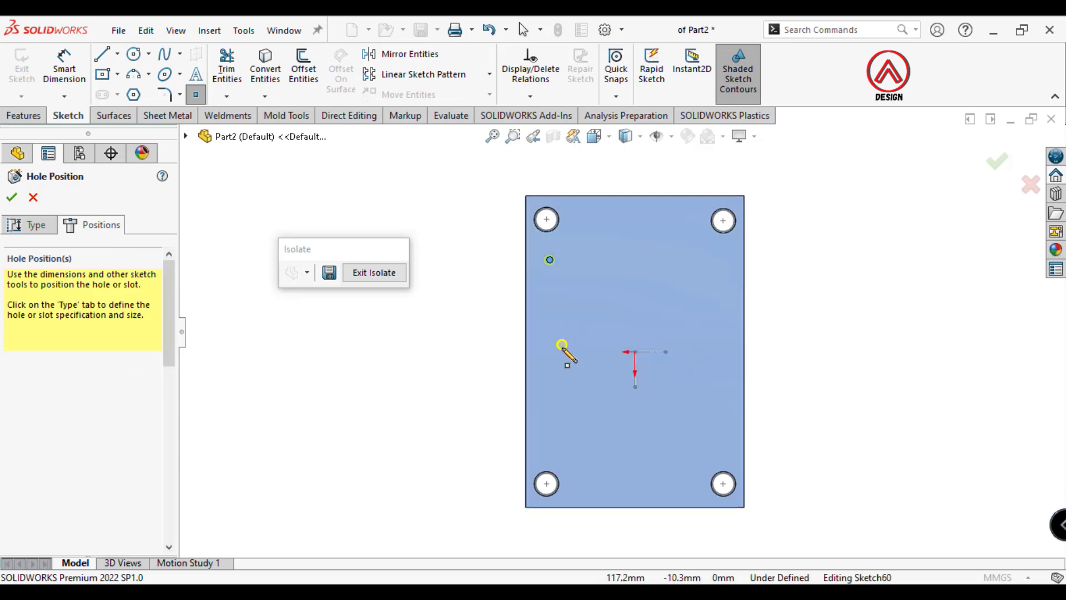
pyautogui.click(119, 54)
pyautogui.click(141, 131)
pyautogui.click(635, 352)
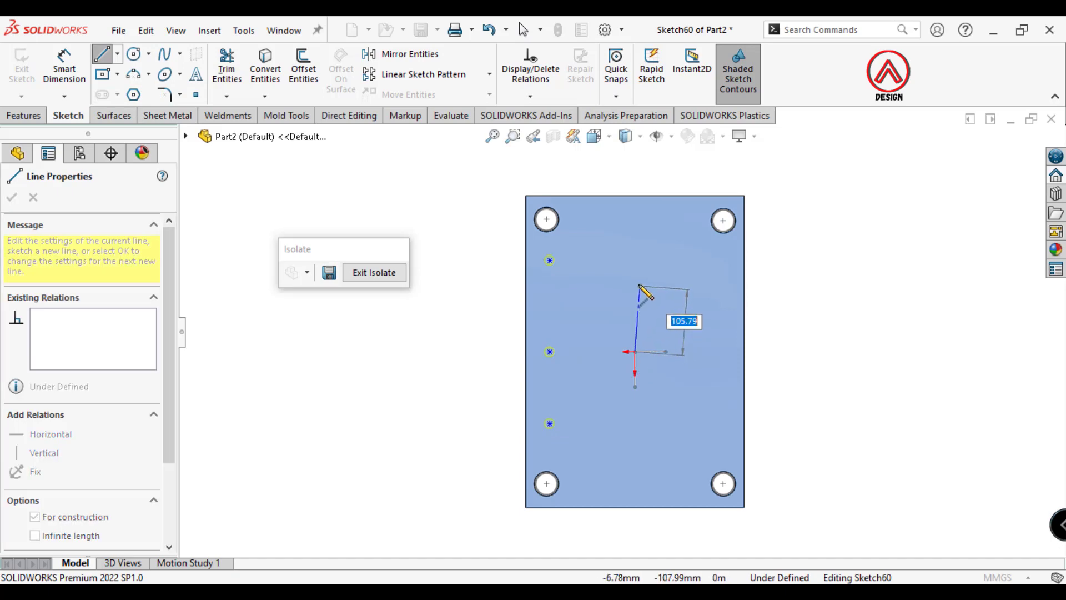
pyautogui.click(634, 283)
pyautogui.press('Escape')
pyautogui.click(118, 54)
pyautogui.click(123, 91)
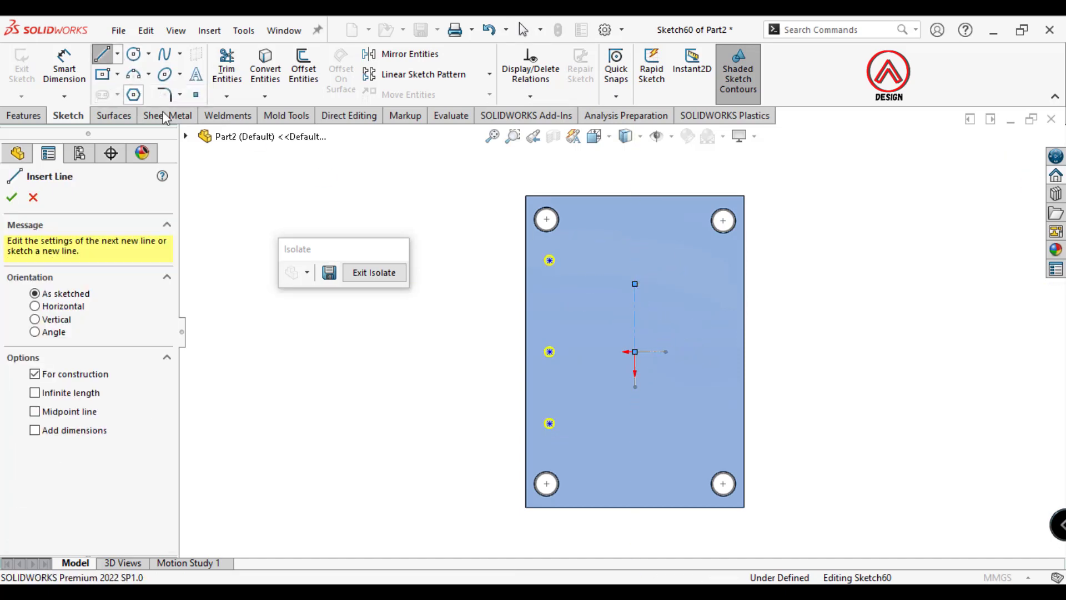
pyautogui.click(635, 351)
pyautogui.click(500, 351)
pyautogui.press('Escape')
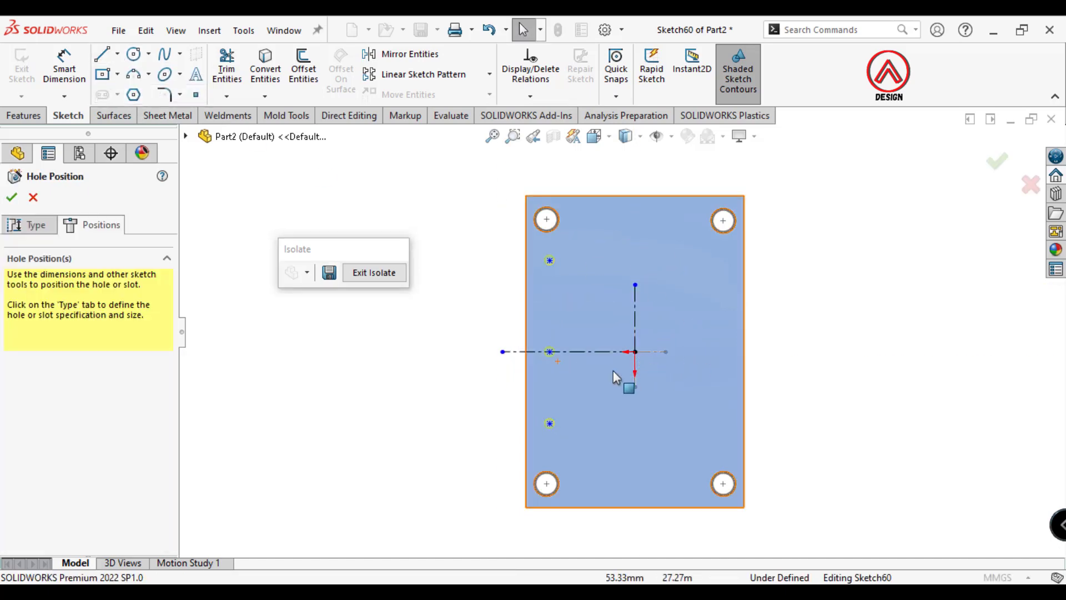
# Dimension the upper hole point 153 mm from the horizontal and 142 mm from the vertical centreline.
pyautogui.scroll(-1, 652, 368)
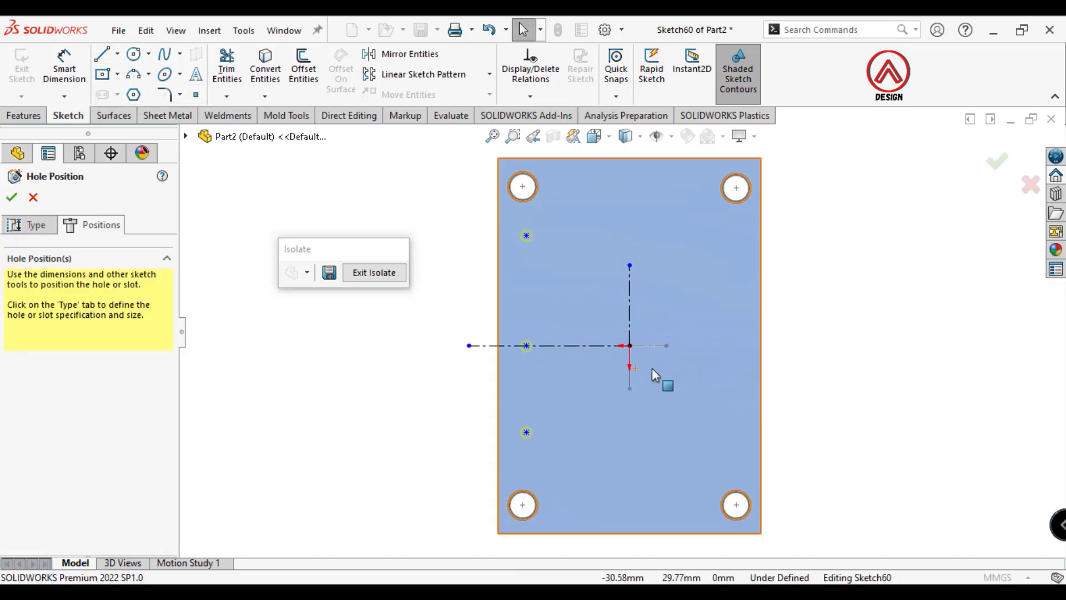
pyautogui.click(526, 236)
pyautogui.click(489, 346)
pyautogui.click(447, 316)
pyautogui.write('1')
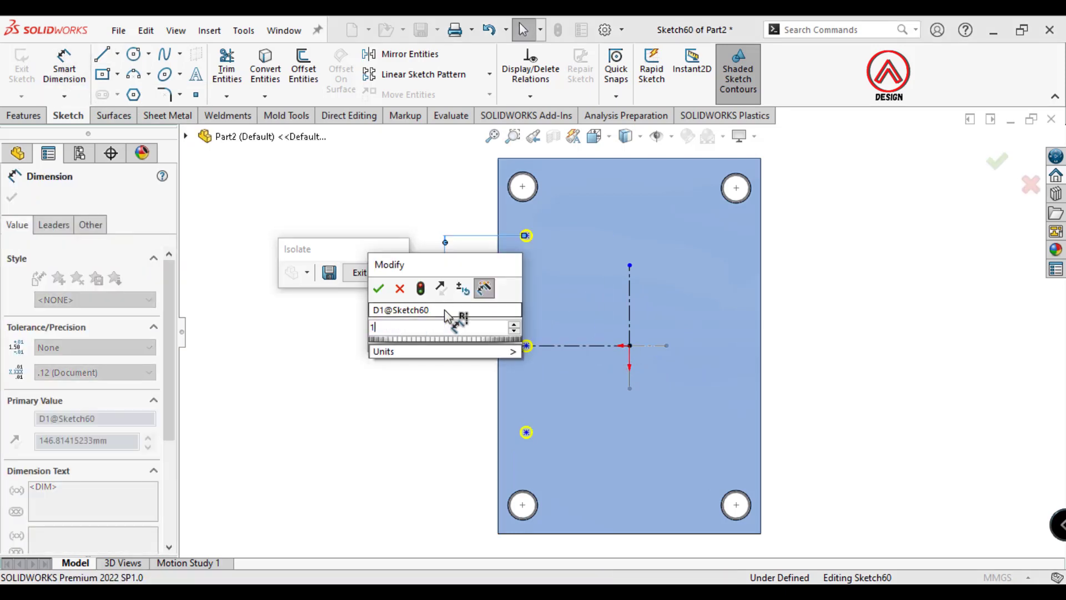
pyautogui.write('53')
pyautogui.press('Return')
pyautogui.click(525, 232)
pyautogui.click(630, 294)
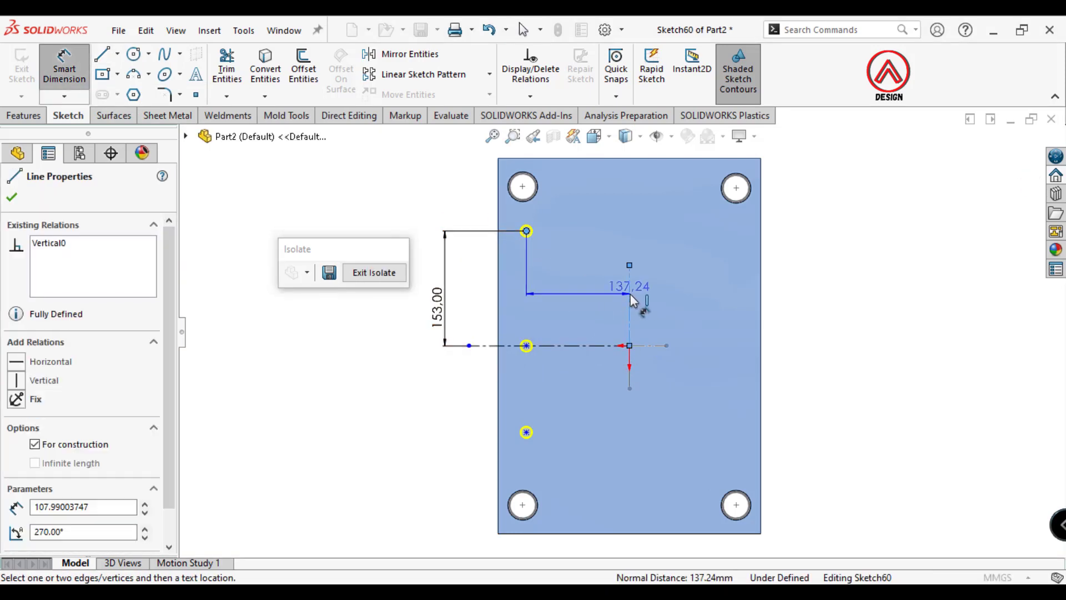
pyautogui.click(600, 195)
pyautogui.write('142')
pyautogui.press('Return')
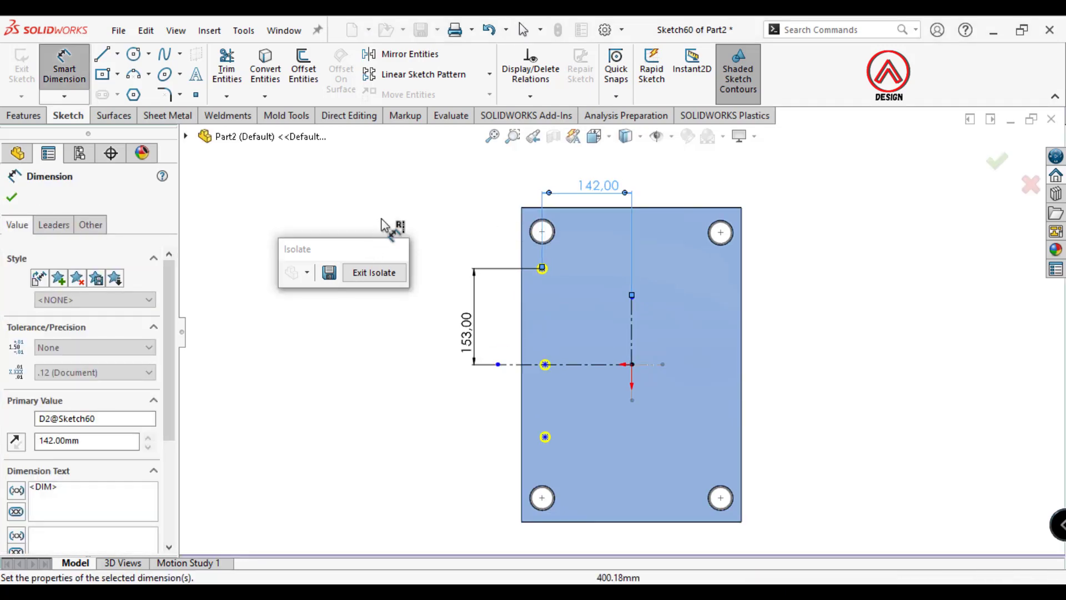
pyautogui.press('Escape')
pyautogui.press('Escape')
# Make the upper and lower hole points symmetric about the centreline and align them vertically.
pyautogui.click(543, 269)
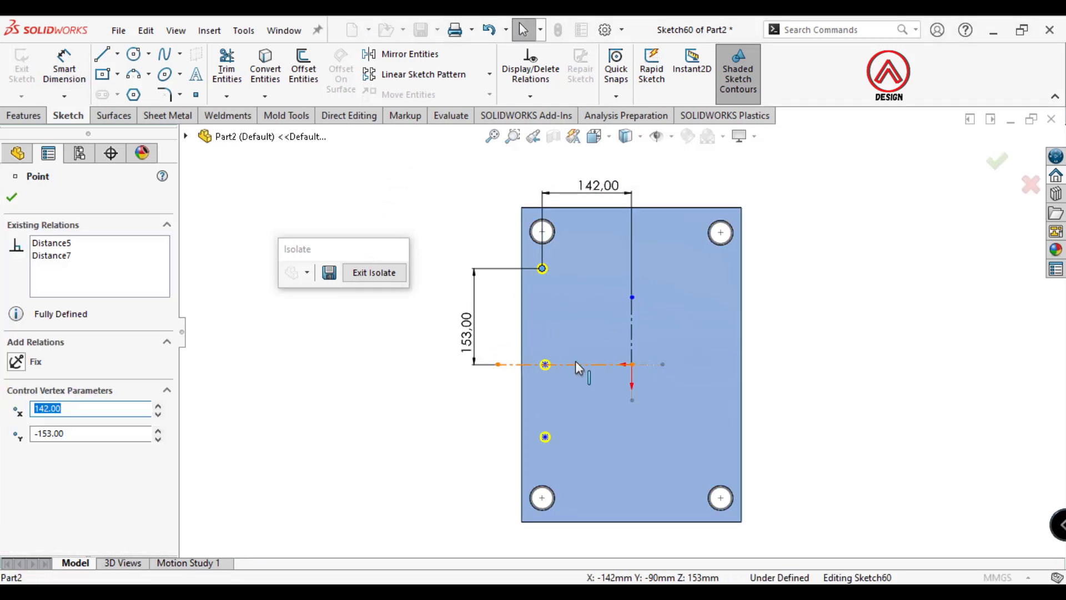
pyautogui.keyDown('ctrl'); pyautogui.click(576, 364); pyautogui.keyUp('ctrl')
pyautogui.keyDown('ctrl'); pyautogui.click(545, 437); pyautogui.keyUp('ctrl')
pyautogui.click(600, 367)
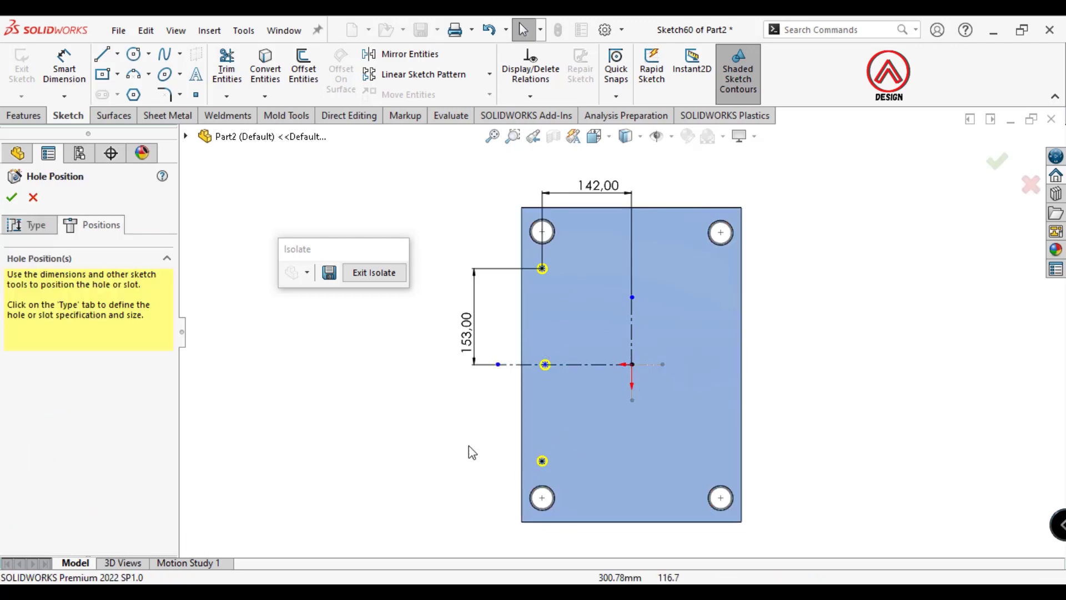
pyautogui.click(542, 462)
pyautogui.keyDown('ctrl'); pyautogui.click(546, 364); pyautogui.keyUp('ctrl')
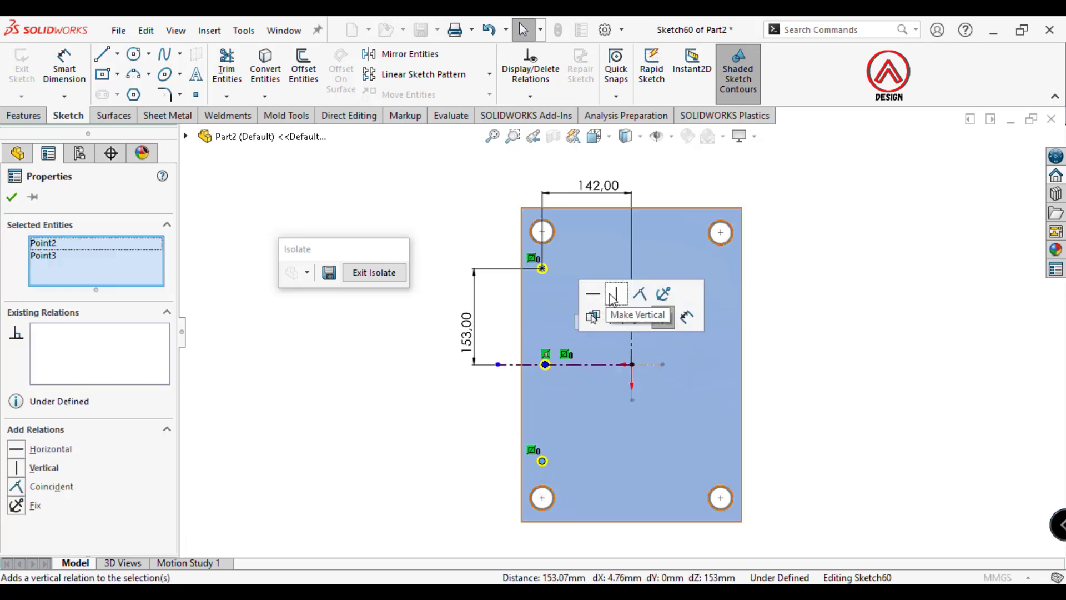
pyautogui.click(611, 299)
pyautogui.press('Escape')
# Mirror the three hole points about the vertical centreline.
pyautogui.scroll(2, 655, 359)
pyautogui.scroll(-2, 614, 334)
pyautogui.click(410, 54)
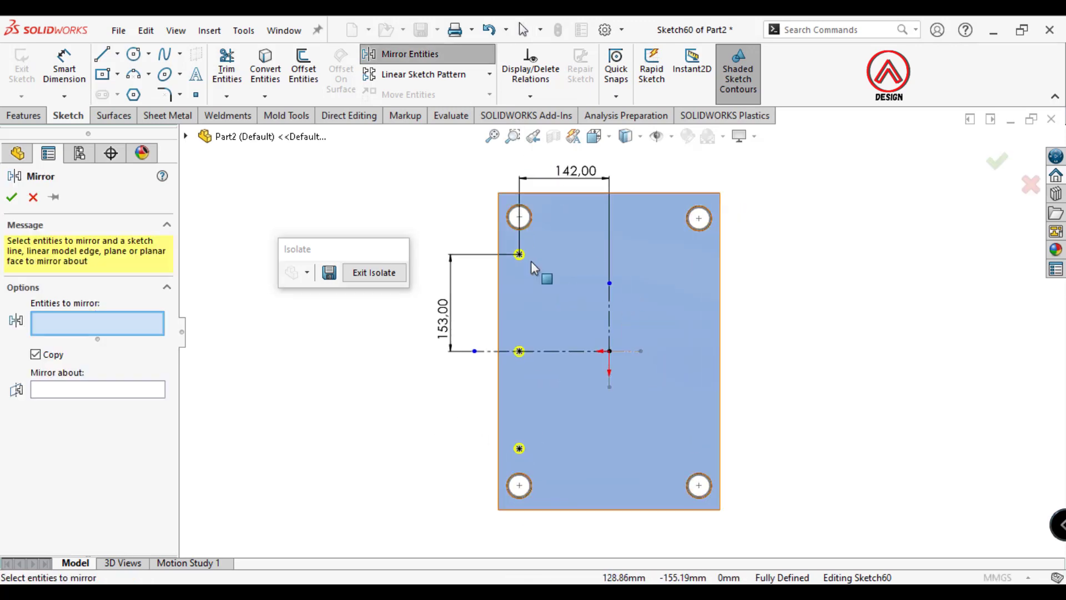
pyautogui.click(520, 255)
pyautogui.click(520, 351)
pyautogui.click(519, 448)
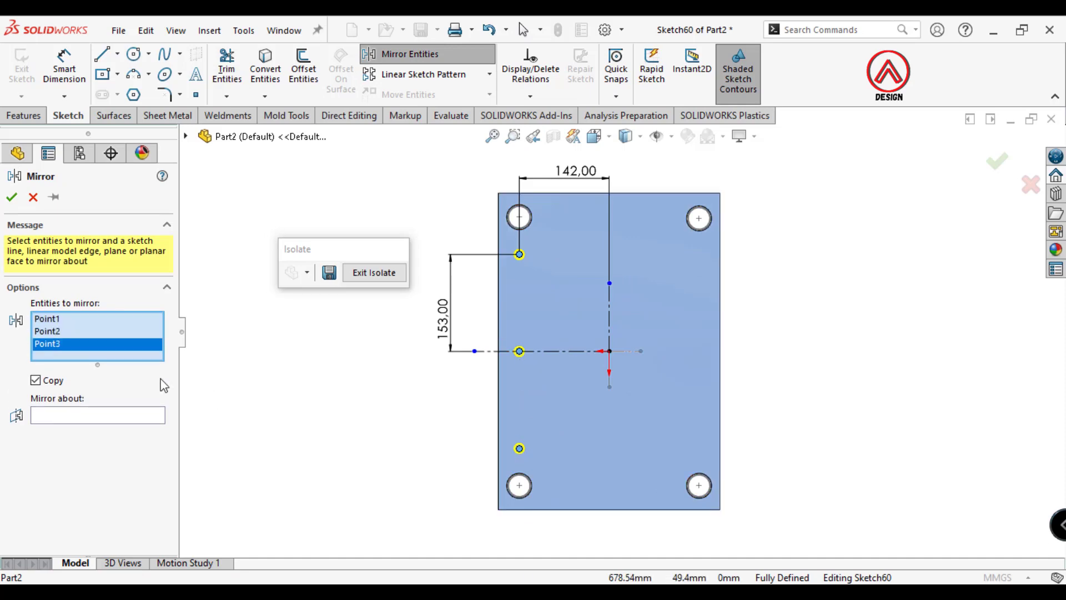
pyautogui.click(97, 415)
pyautogui.click(609, 314)
pyautogui.press('Return')
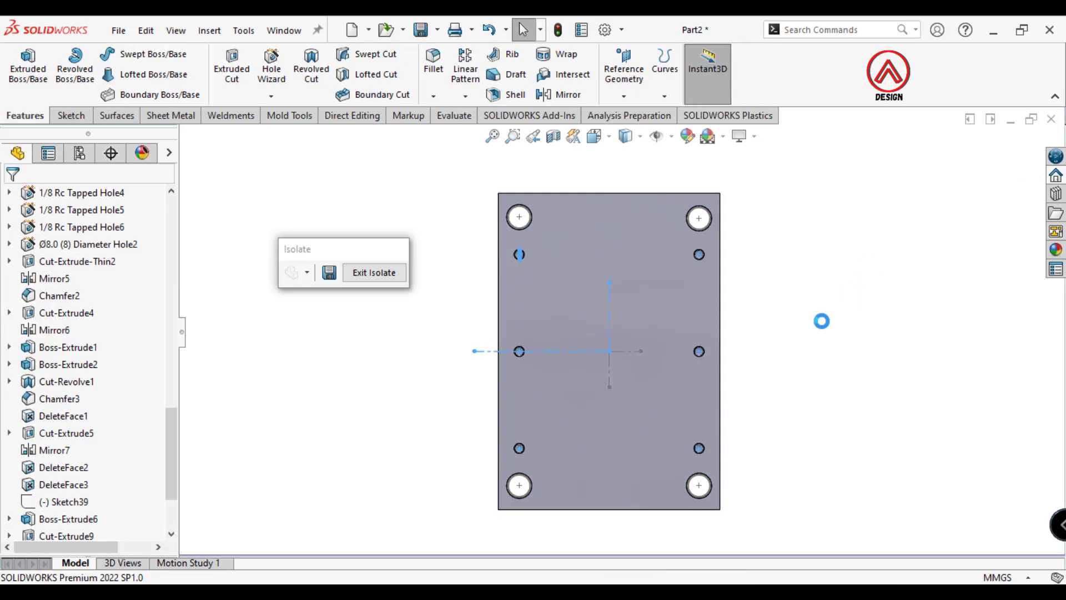
# Chamfer one vertical corner edge of the plate at 10 mm × 45°.
pyautogui.moveTo(821, 319); pyautogui.dragTo(659, 530, button='middle')
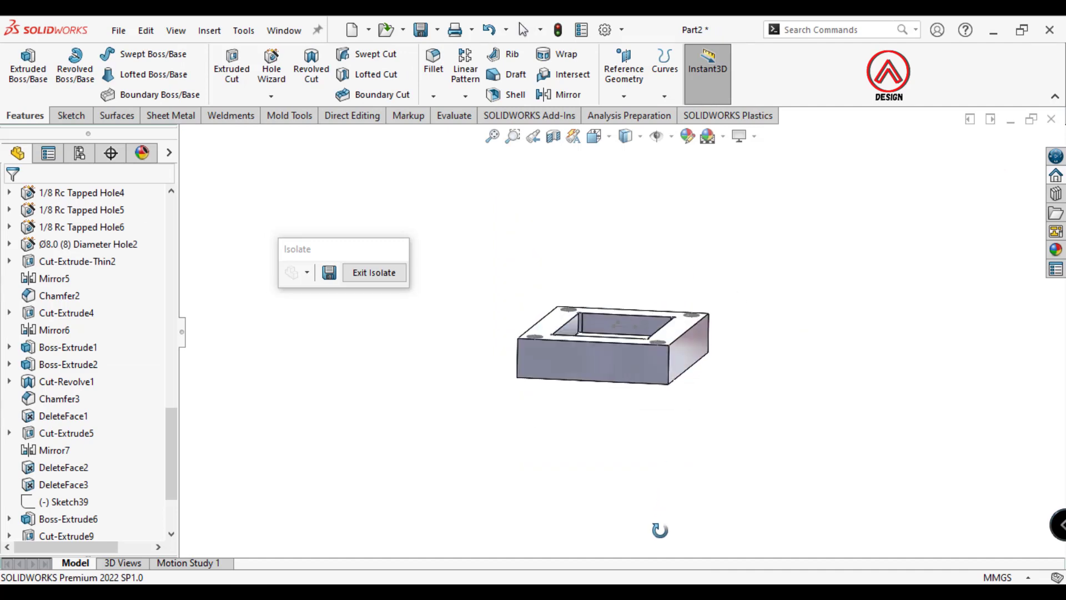
pyautogui.click(434, 98)
pyautogui.click(463, 133)
pyautogui.click(670, 364)
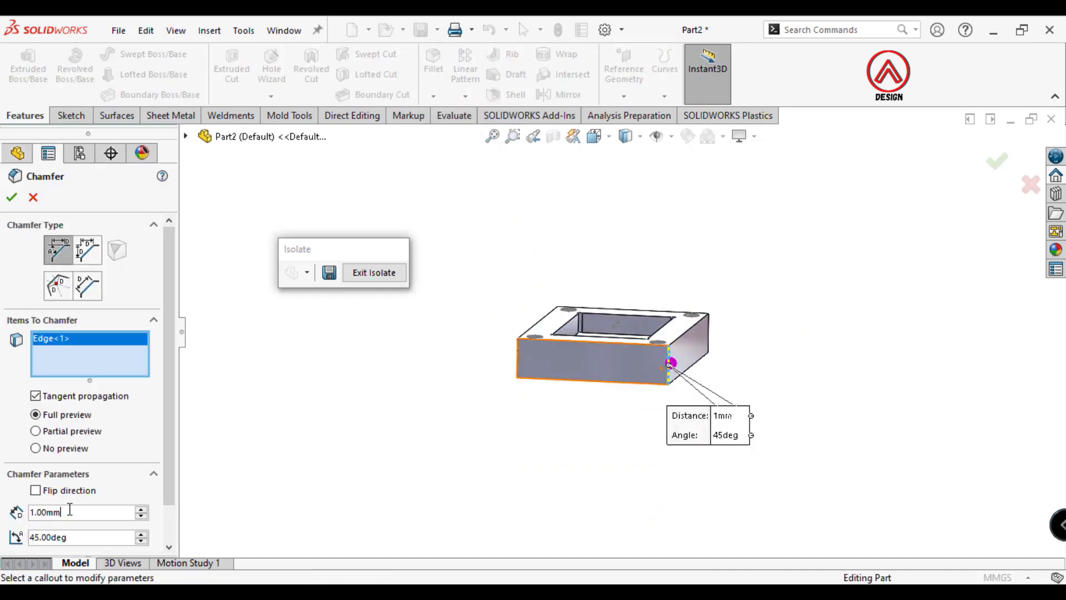
pyautogui.write('10')
pyautogui.press('Return')
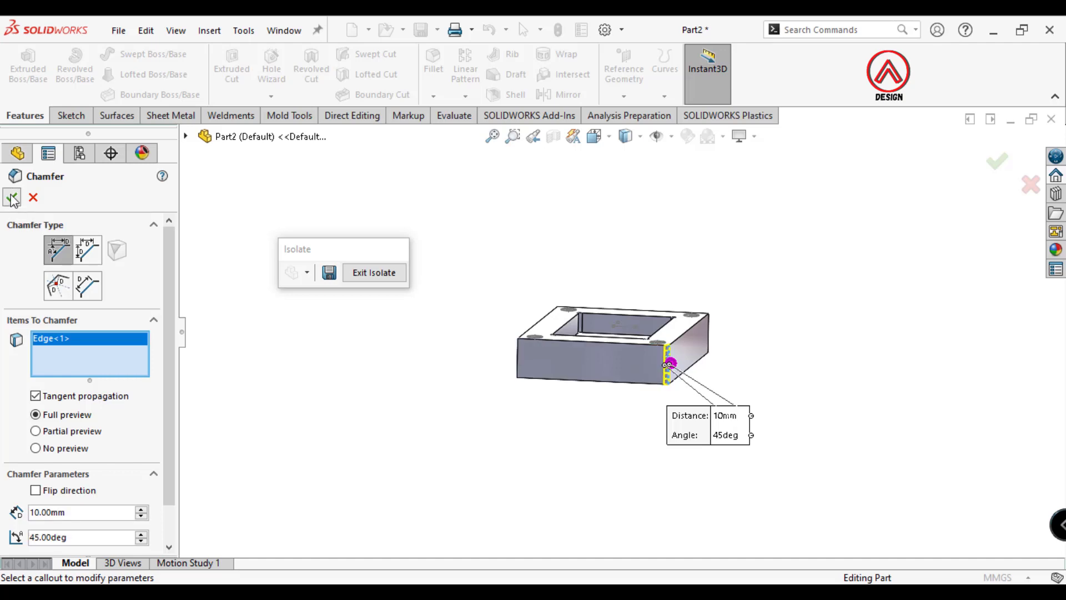
pyautogui.click(656, 356)
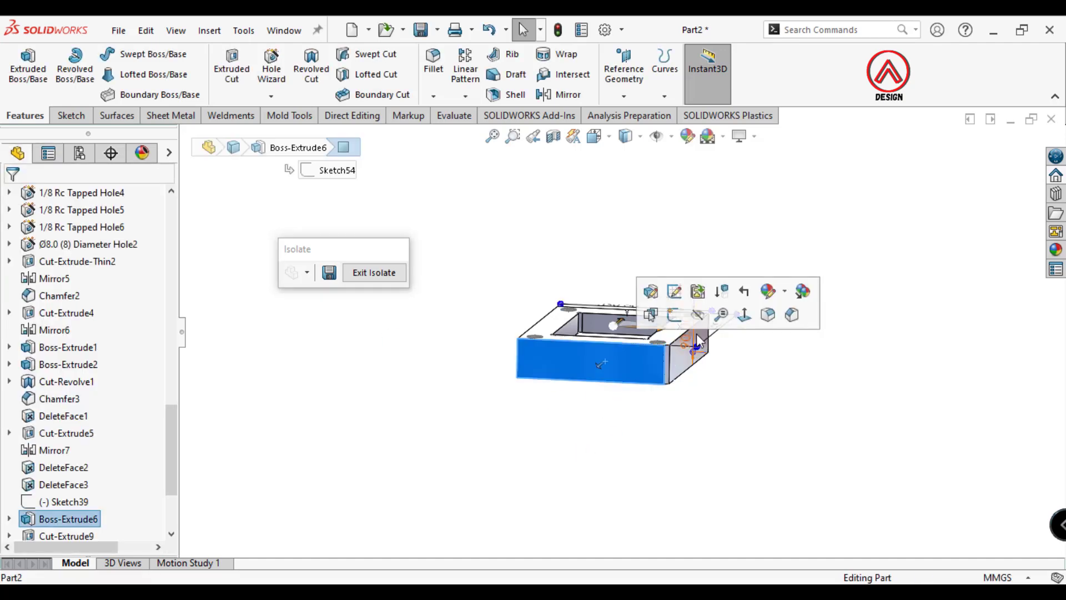
# Start an ISO M24 Bottoming Tapped Hole on the side face, viewed Normal To.
pyautogui.click(741, 318)
pyautogui.click(272, 67)
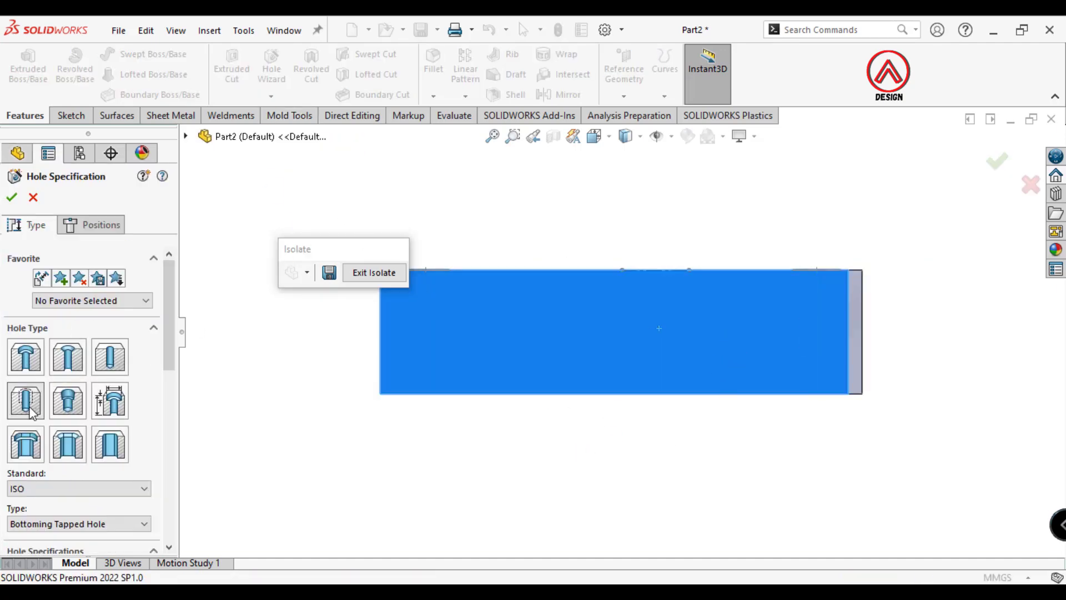
pyautogui.scroll(-5, 175, 365)
pyautogui.click(75, 379)
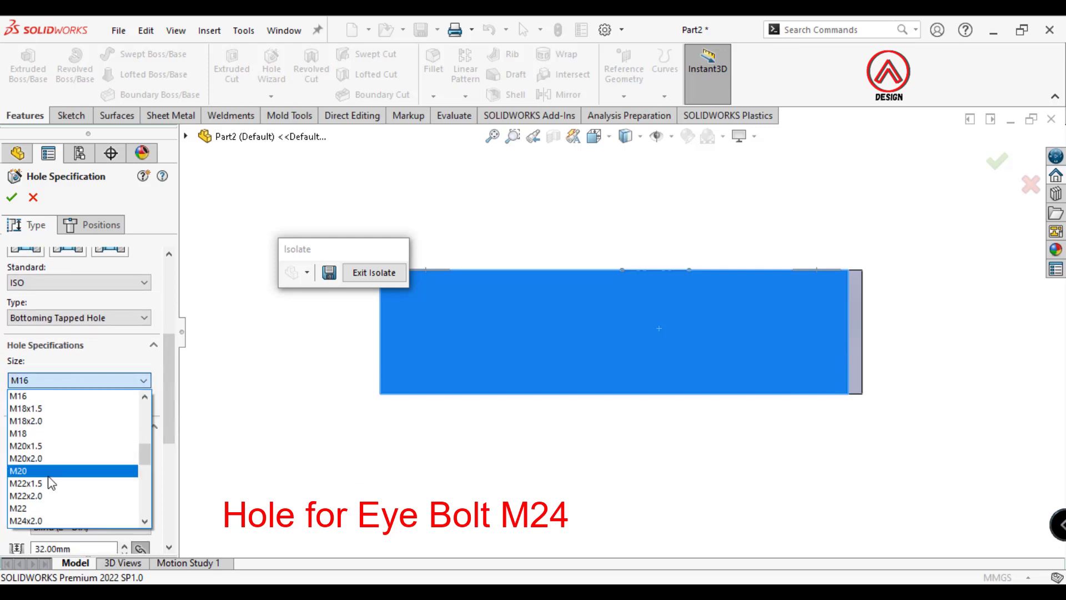
pyautogui.click(47, 495)
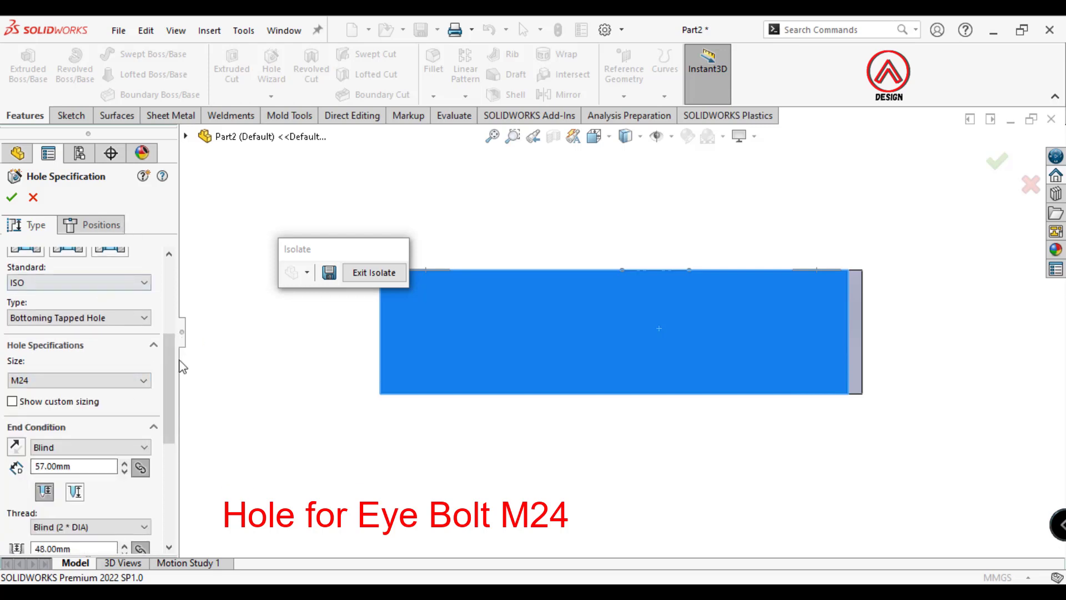
pyautogui.moveTo(169, 389); pyautogui.dragTo(163, 311)
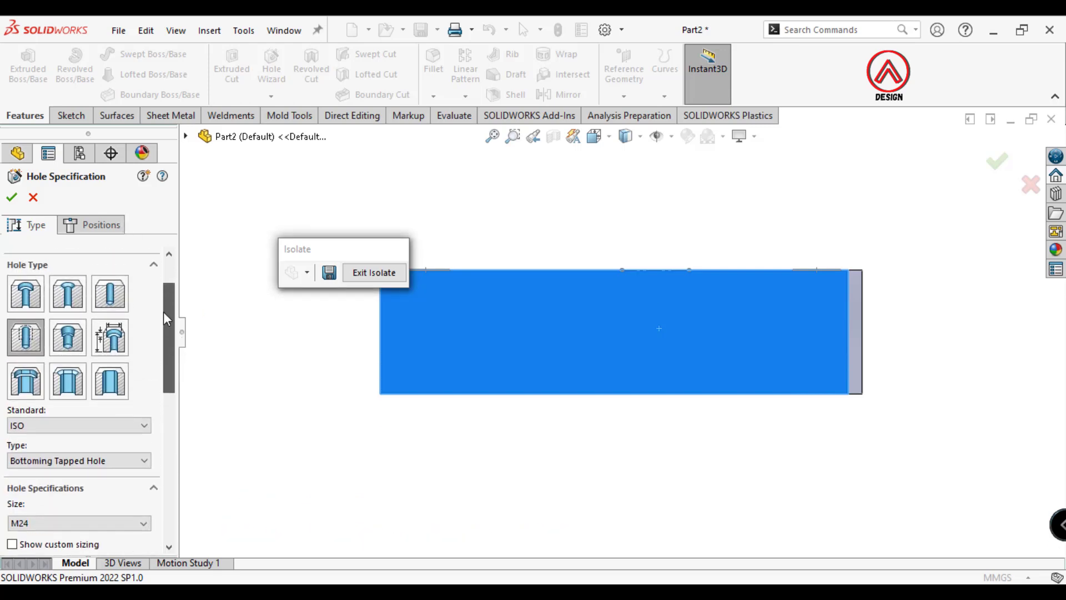
# Place the hole point on the side face, dimensioned 45 mm below the top edge.
pyautogui.click(94, 225)
pyautogui.click(623, 333)
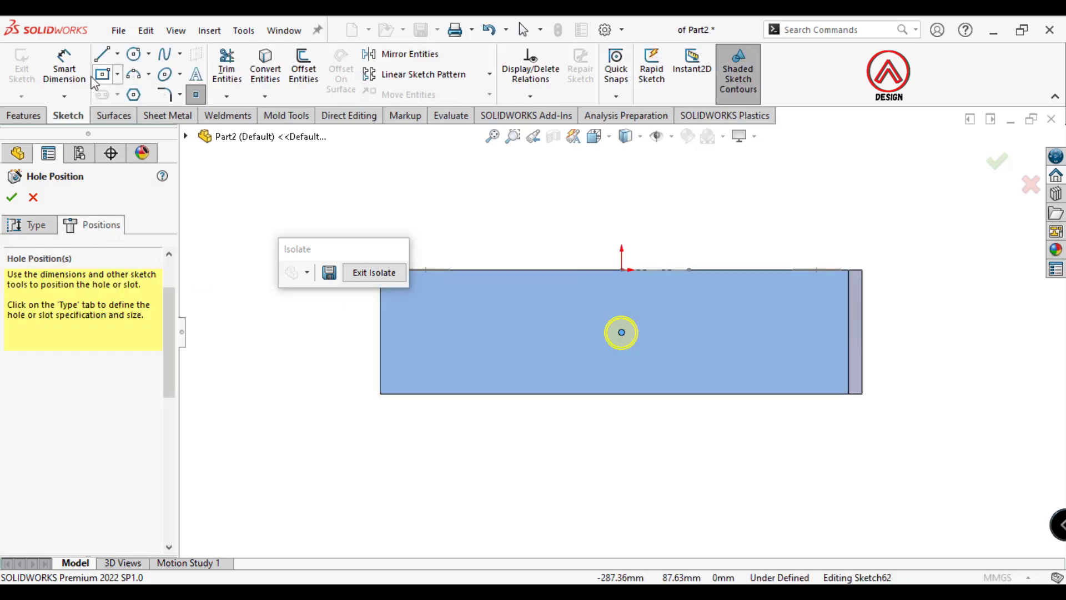
pyautogui.moveTo(623, 333); pyautogui.dragTo(565, 300, button='right')
pyautogui.click(621, 332)
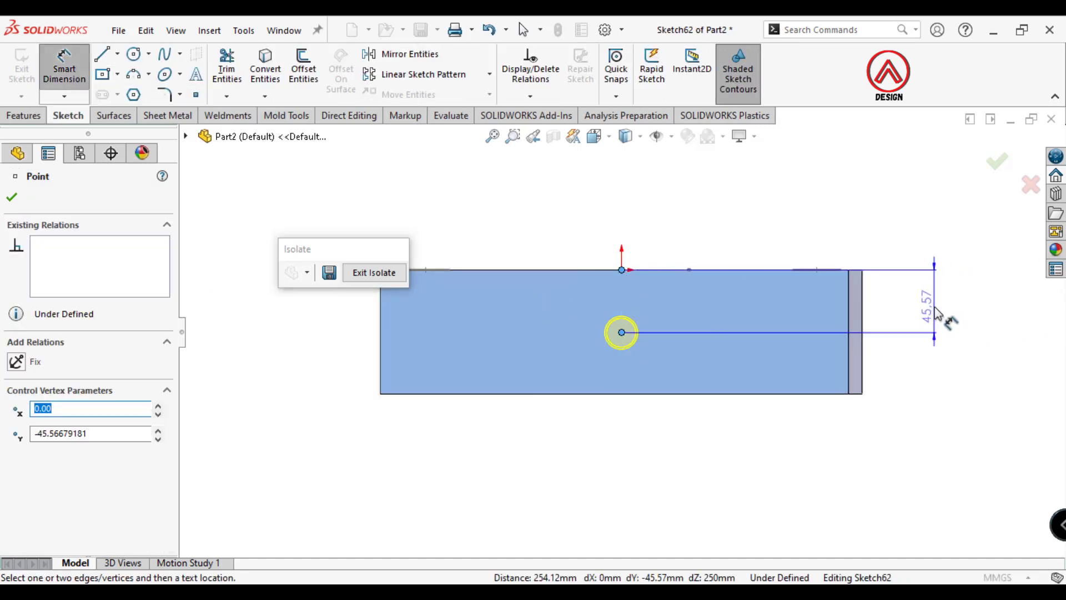
pyautogui.click(935, 307)
pyautogui.press('Return')
pyautogui.press('Escape')
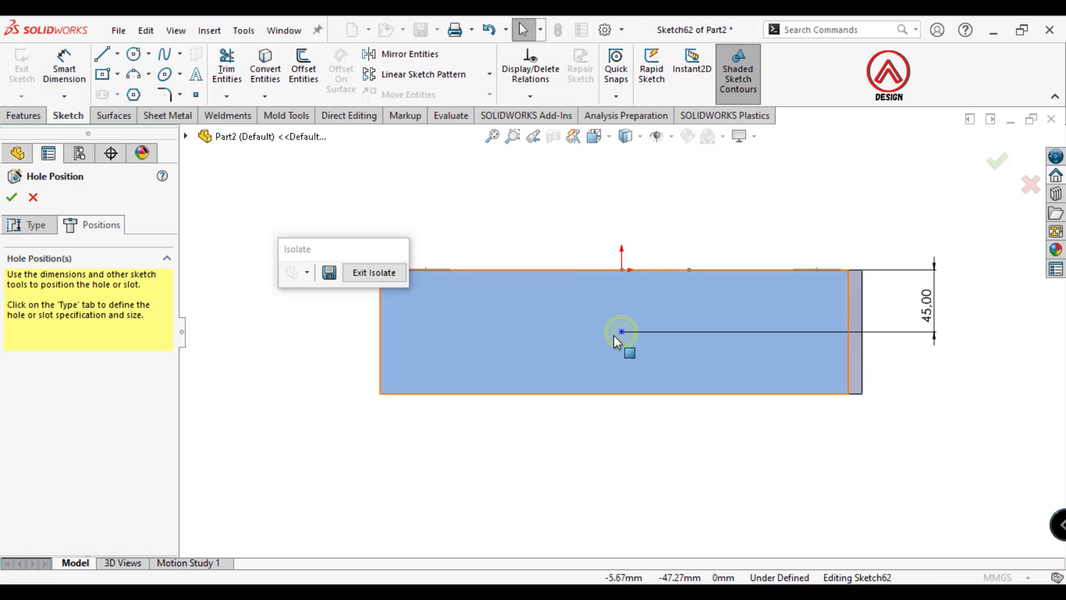
# Make the hole point vertical with the origin and finish the M24 tapped hole.
pyautogui.click(621, 331)
pyautogui.keyDown('ctrl'); pyautogui.click(621, 269); pyautogui.keyUp('ctrl')
pyautogui.click(684, 206)
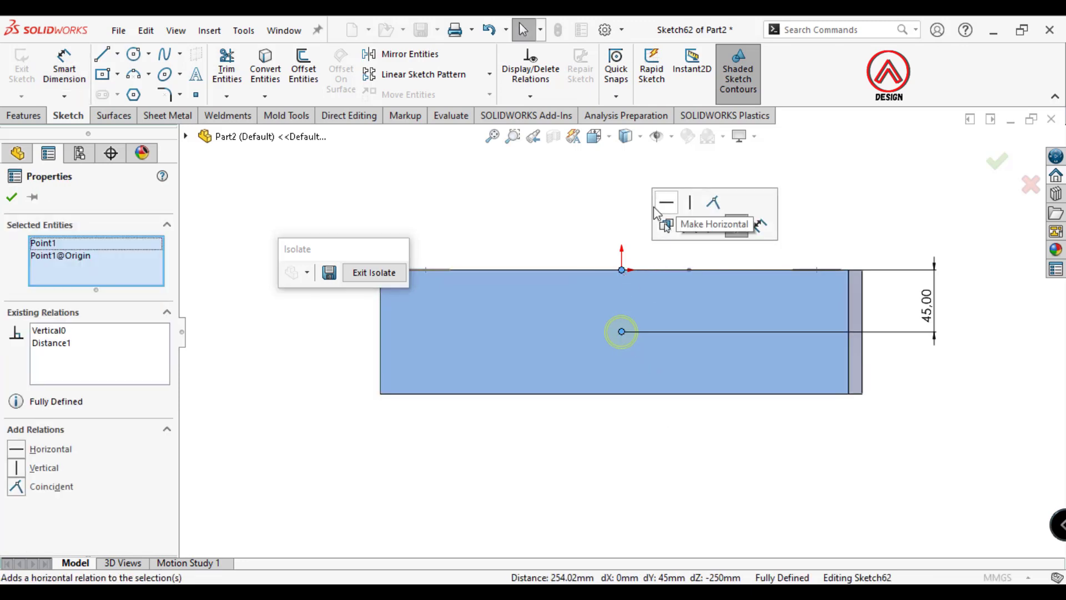
pyautogui.click(560, 227)
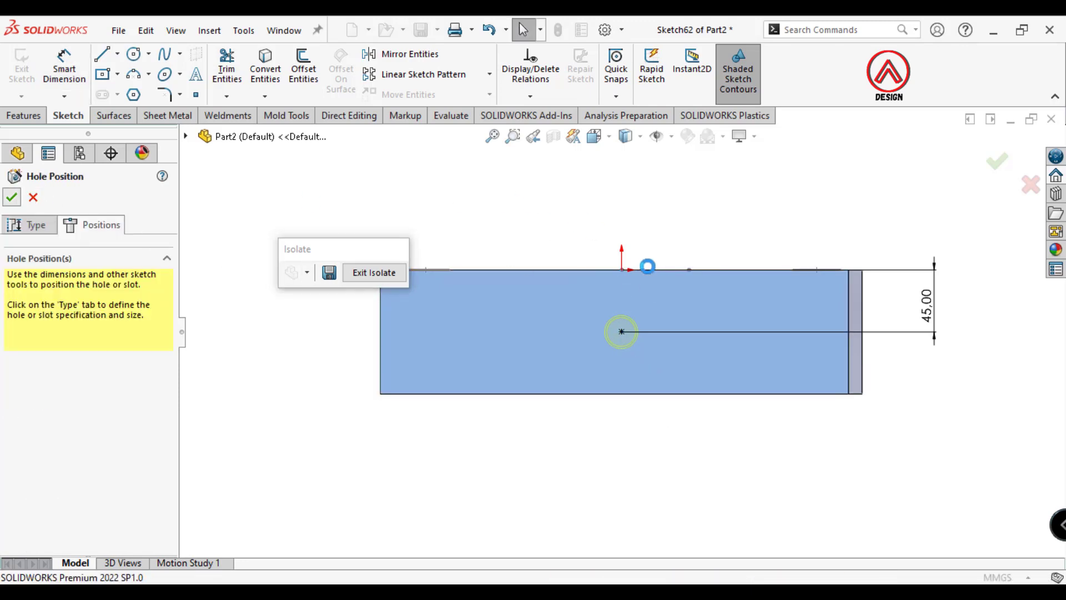
pyautogui.press('Return')
# Mirror the M24 tapped hole about the Front Plane and check it in isometric view.
pyautogui.click(465, 96)
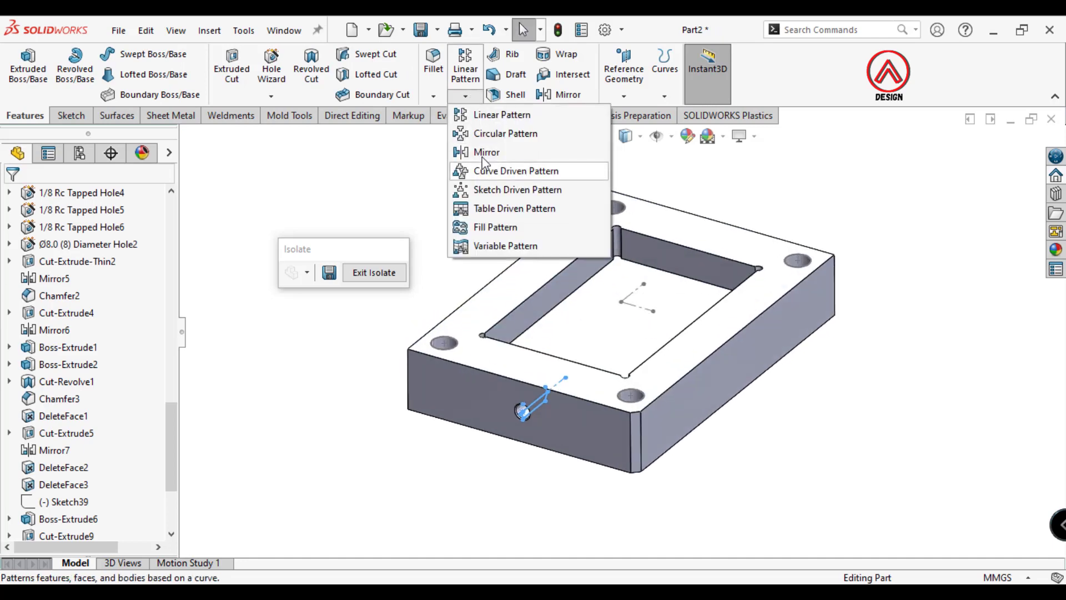
pyautogui.click(485, 152)
pyautogui.click(260, 257)
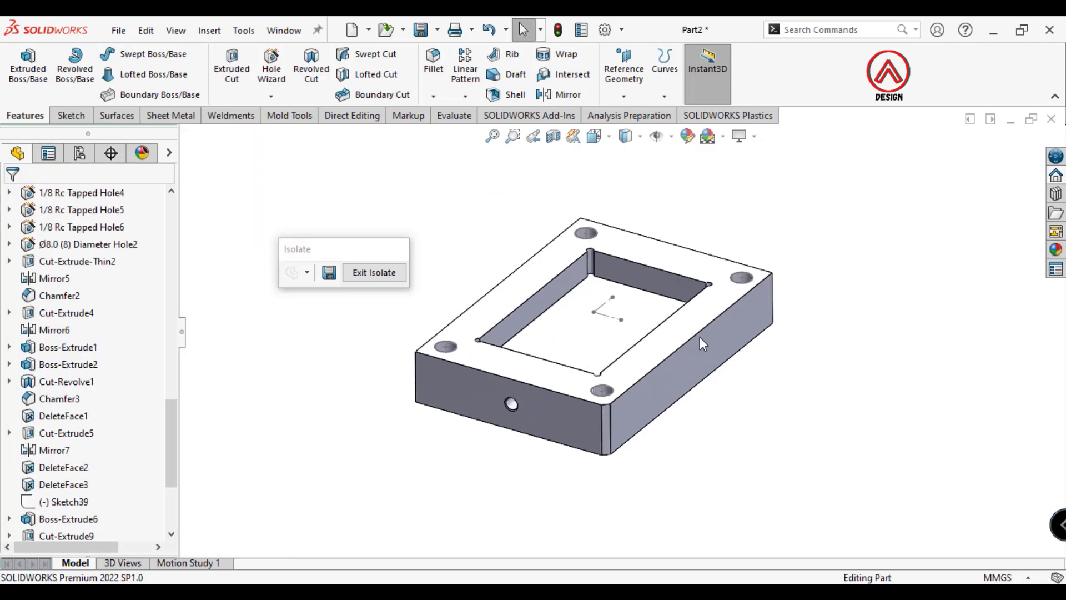
pyautogui.moveTo(700, 337); pyautogui.dragTo(623, 289, button='middle')
pyautogui.hotkey('ctrl', '7')
pyautogui.scroll(5, 61, 328)
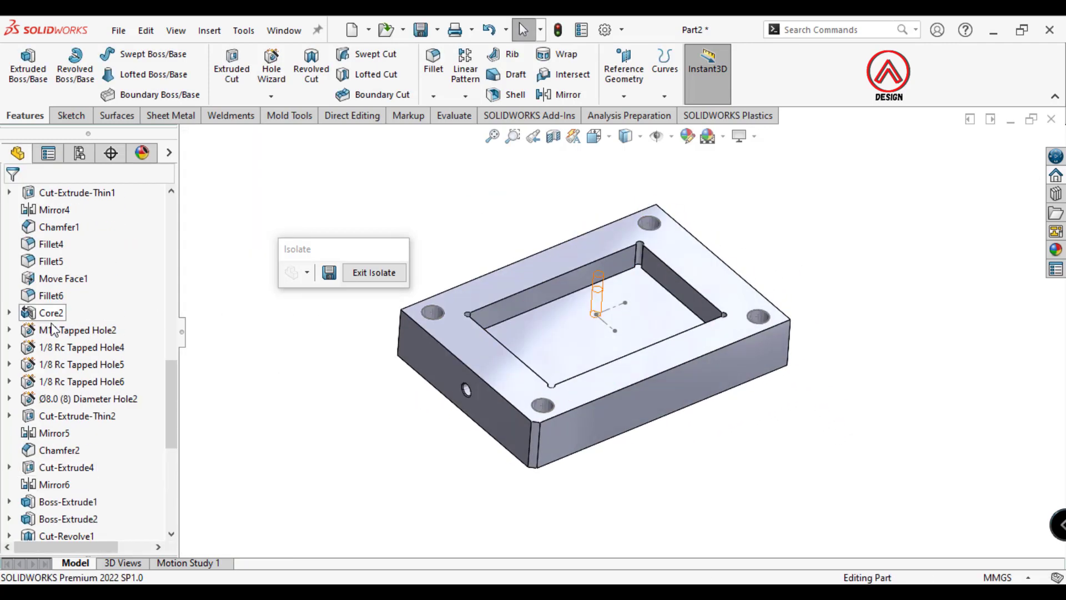
pyautogui.scroll(5, 59, 332)
pyautogui.scroll(4, 60, 331)
pyautogui.scroll(5, 60, 332)
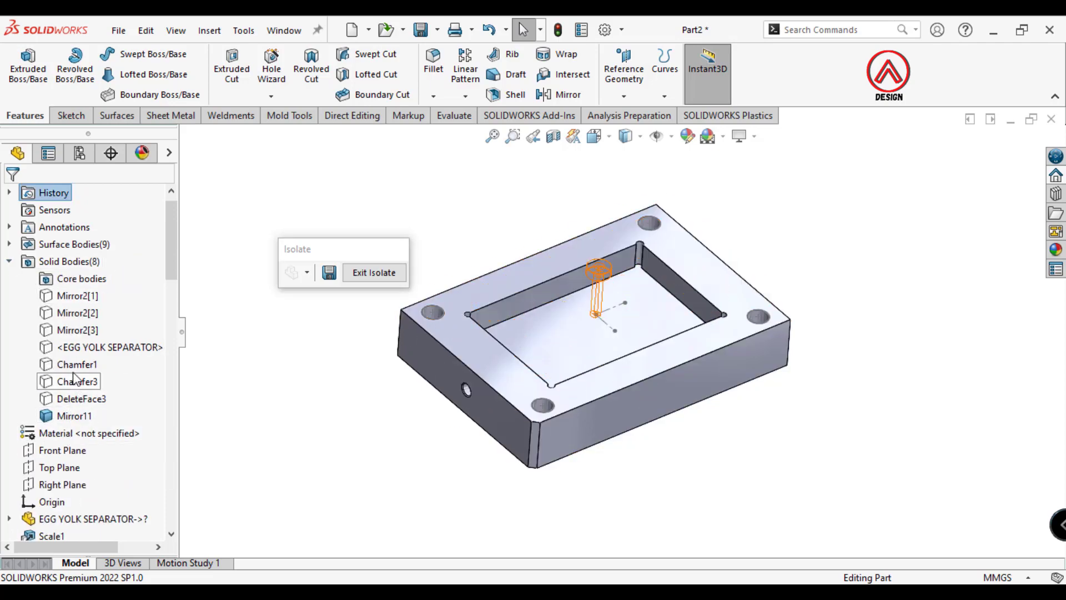
# Show the core body with its cavities and select its bottom face, viewed Normal To.
pyautogui.click(77, 365)
pyautogui.click(86, 341)
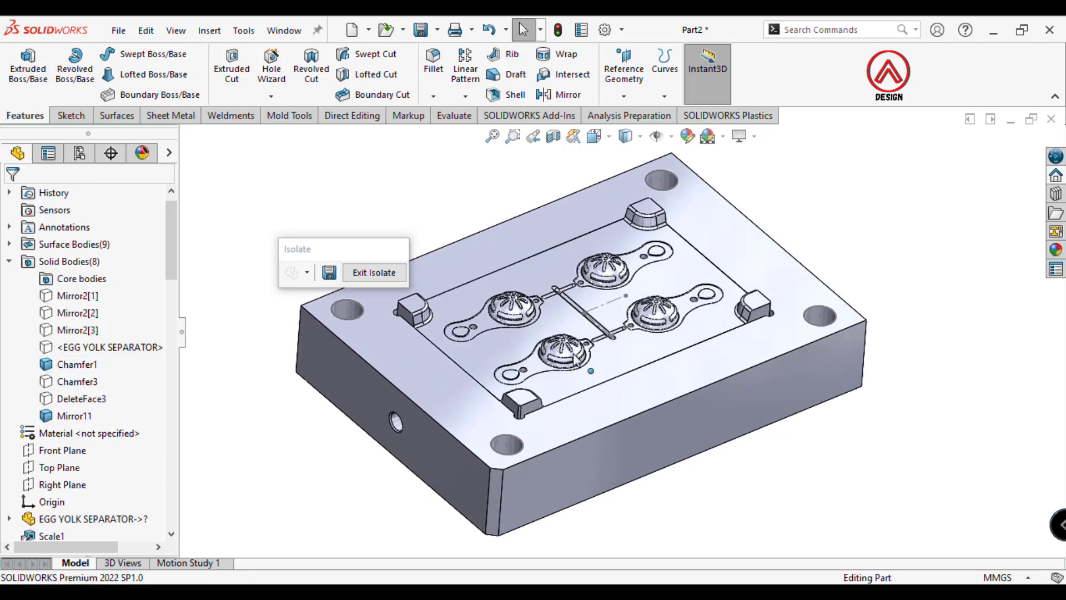
pyautogui.moveTo(575, 358); pyautogui.dragTo(598, 375, button='middle')
pyautogui.click(598, 375)
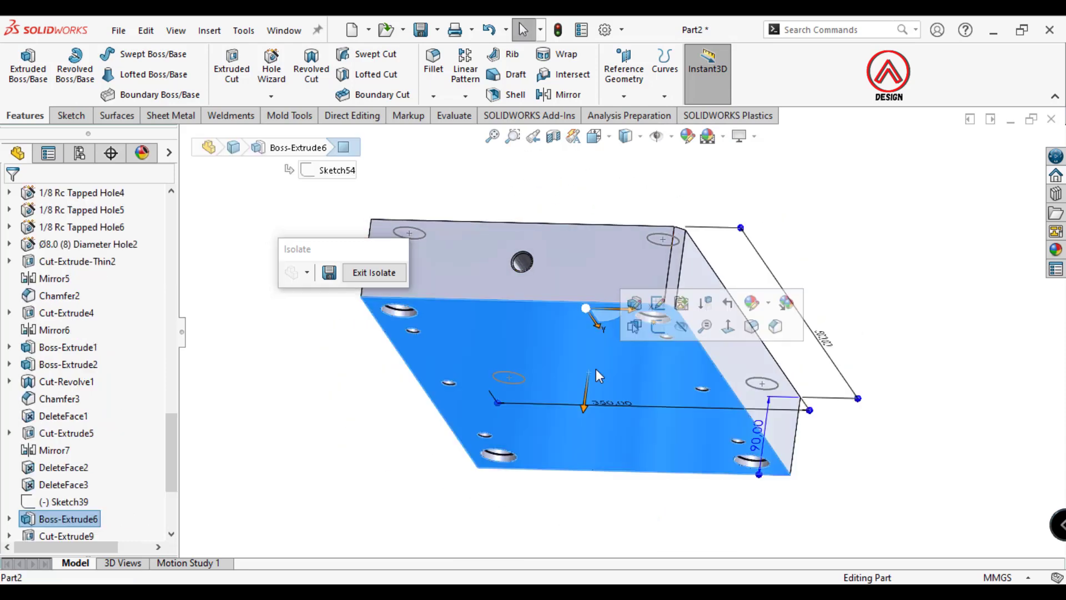
pyautogui.click(728, 326)
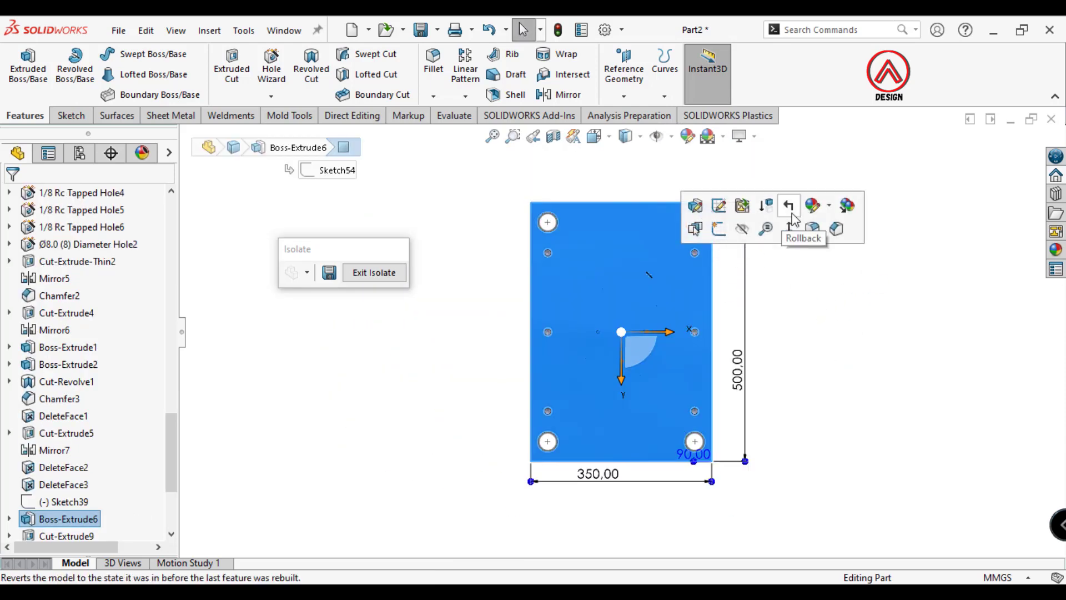
pyautogui.click(854, 342)
pyautogui.click(636, 335)
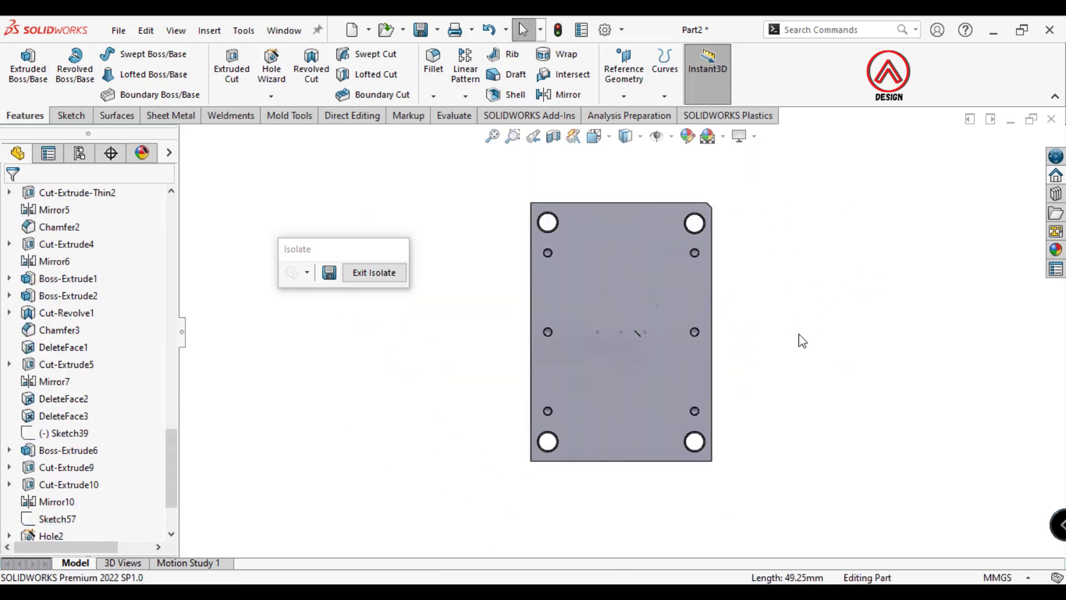
pyautogui.click(647, 311)
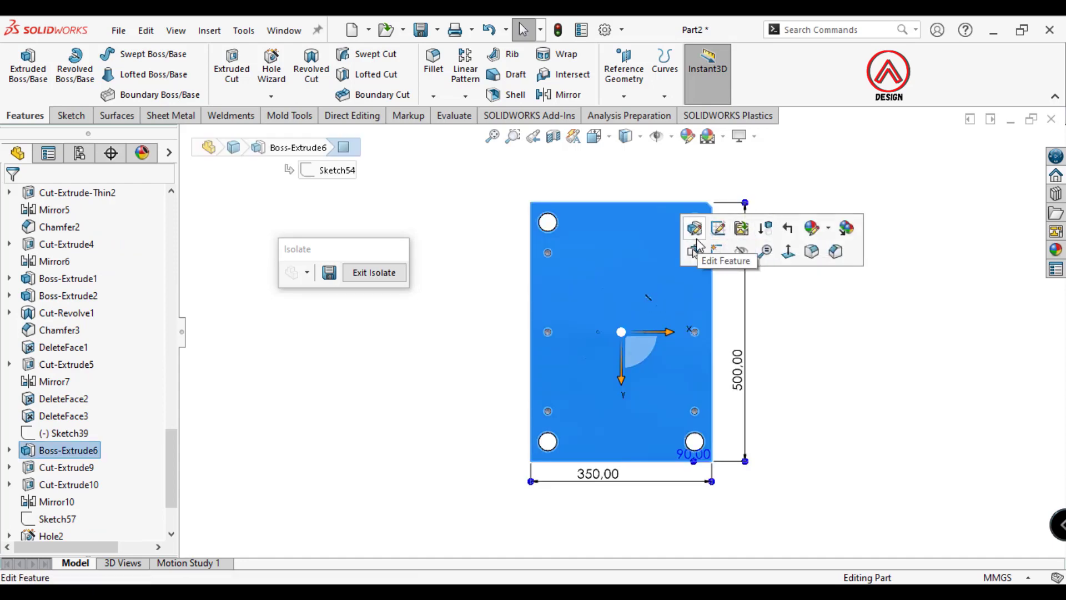
# Start a Counterbore hole on the bottom face for a Hex Socket Head ISO 4762 screw.
pyautogui.click(279, 68)
pyautogui.scroll(-2, 664, 284)
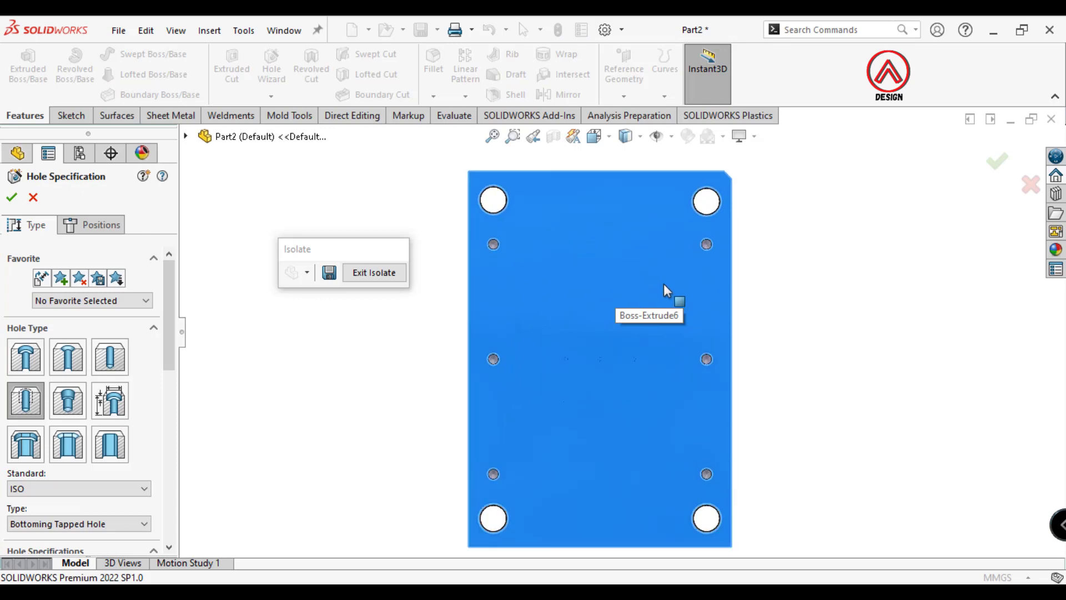
pyautogui.scroll(-1, 664, 284)
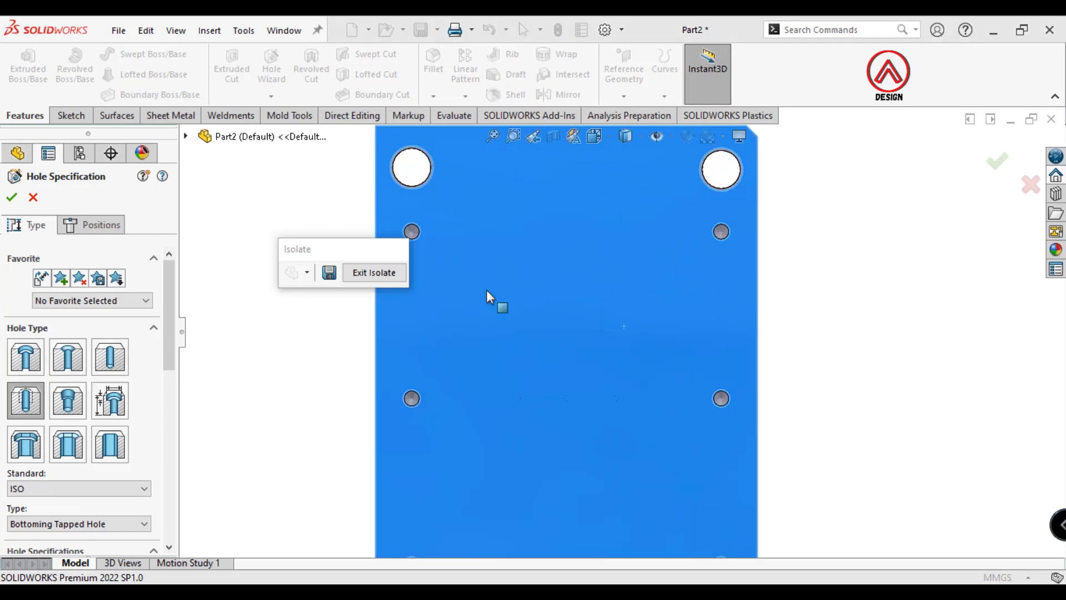
pyautogui.scroll(2, 602, 354)
pyautogui.scroll(1, 631, 358)
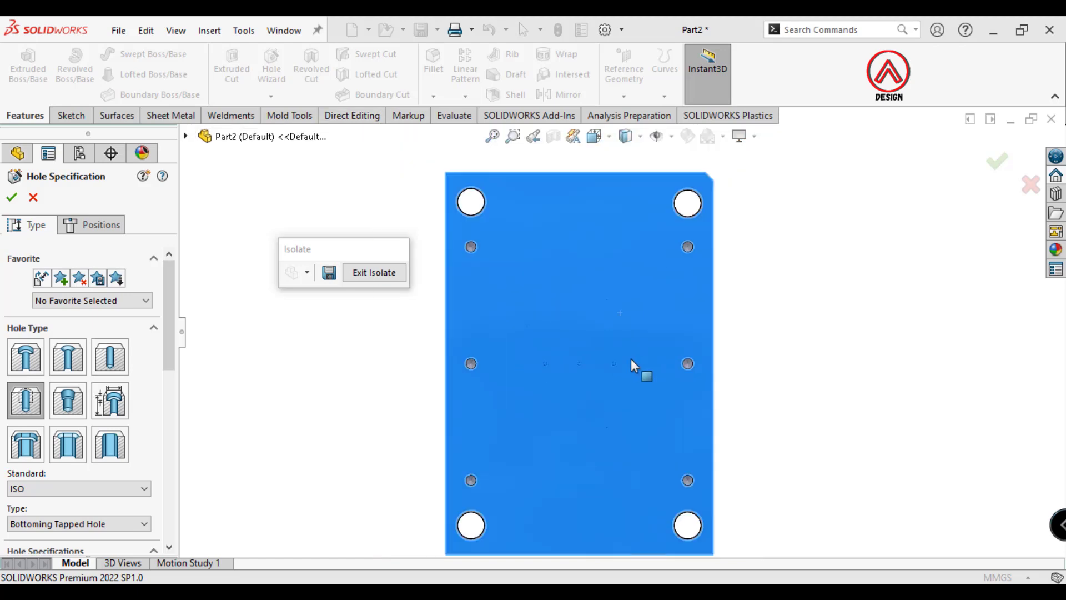
pyautogui.scroll(-1, 631, 358)
pyautogui.scroll(1, 561, 366)
pyautogui.scroll(-1, 561, 365)
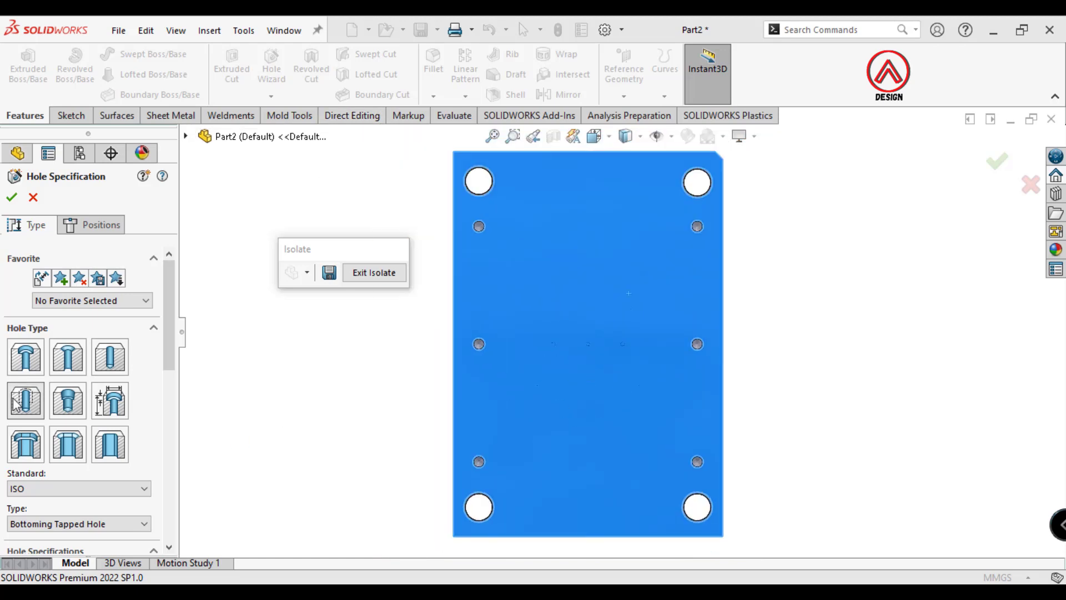
pyautogui.click(25, 356)
pyautogui.moveTo(169, 335); pyautogui.dragTo(158, 392)
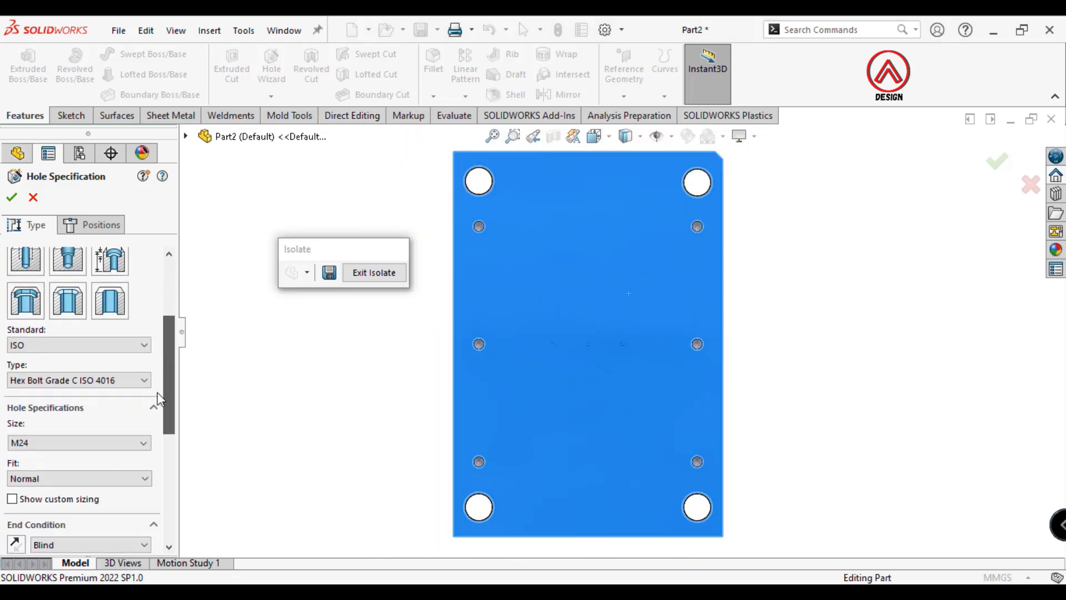
pyautogui.click(111, 376)
pyautogui.click(100, 420)
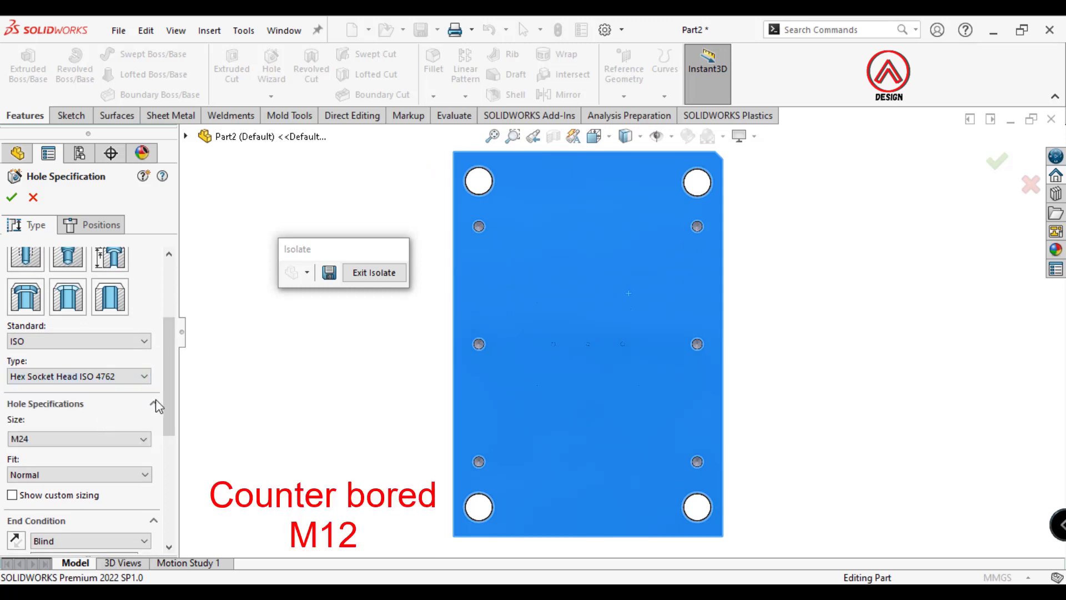
# Set the counterbore size to M12 with a Through All end condition and no head clearance.
pyautogui.scroll(-3, 157, 428)
pyautogui.scroll(-1, 111, 388)
pyautogui.click(75, 349)
pyautogui.scroll(2, 65, 400)
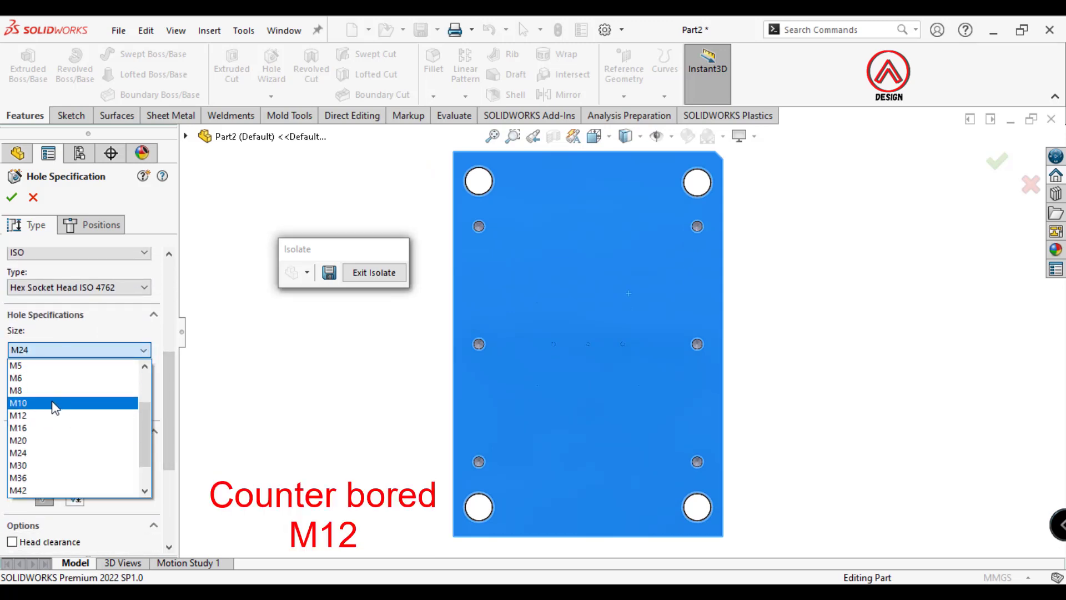
pyautogui.click(44, 417)
pyautogui.click(112, 443)
pyautogui.click(120, 475)
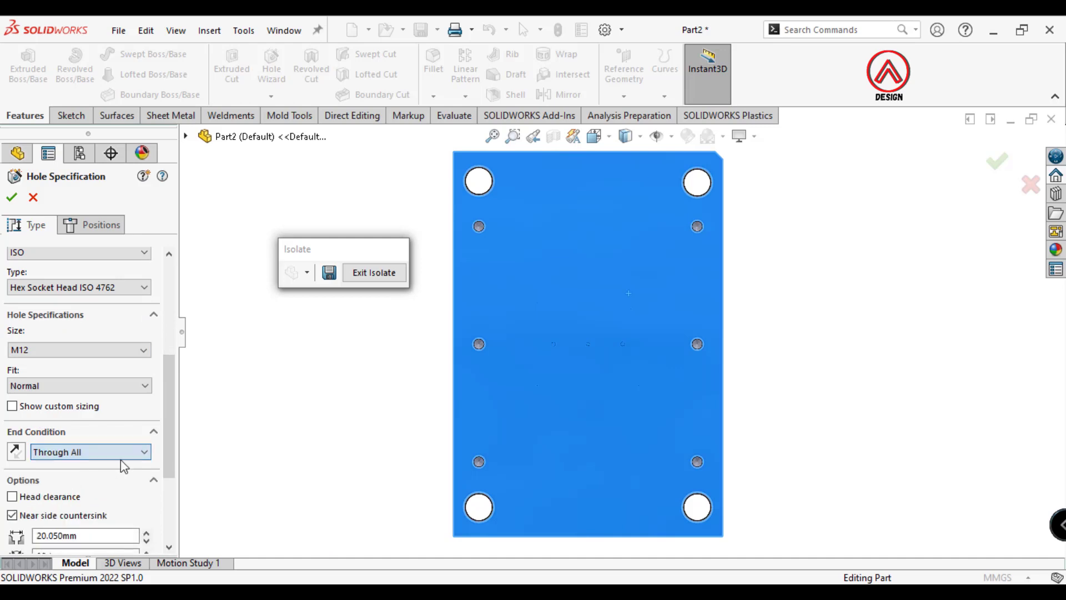
pyautogui.scroll(-3, 164, 466)
pyautogui.scroll(1, 158, 495)
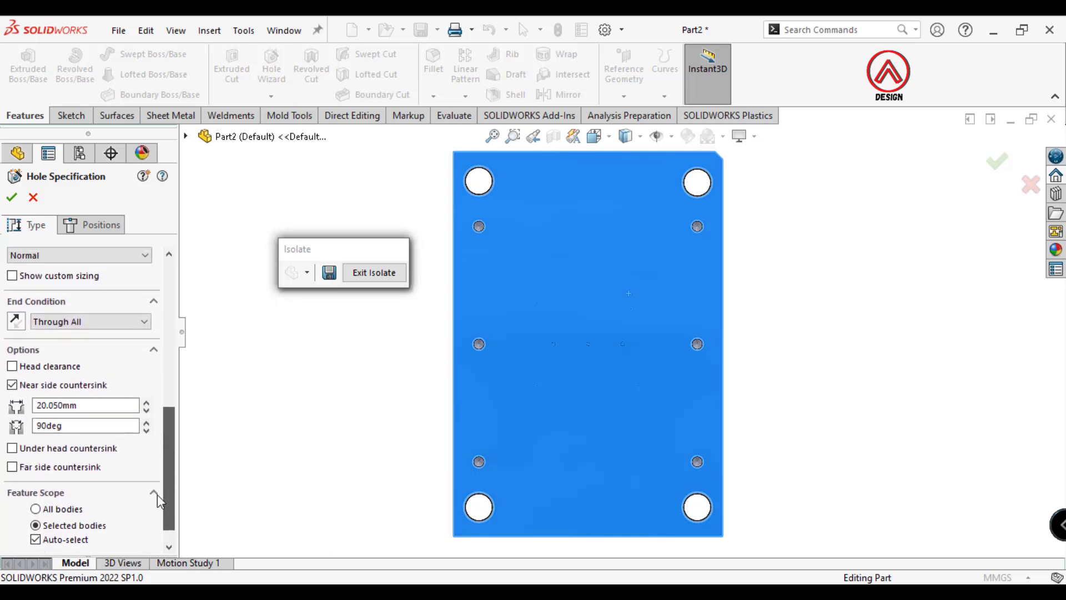
pyautogui.click(50, 378)
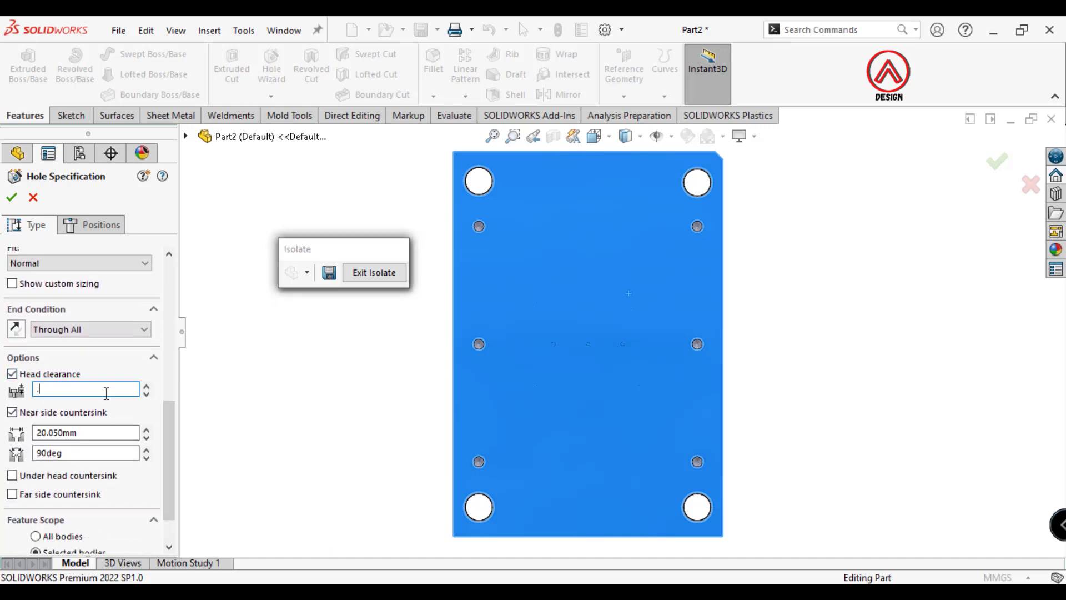
pyautogui.write('.5')
pyautogui.click(131, 379)
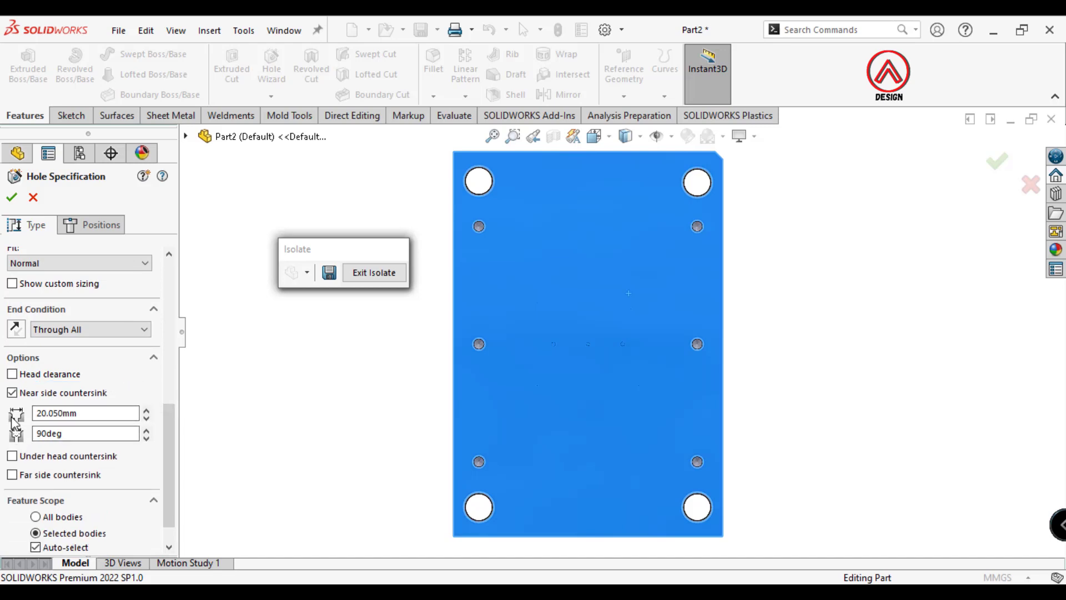
pyautogui.moveTo(173, 433); pyautogui.dragTo(142, 264)
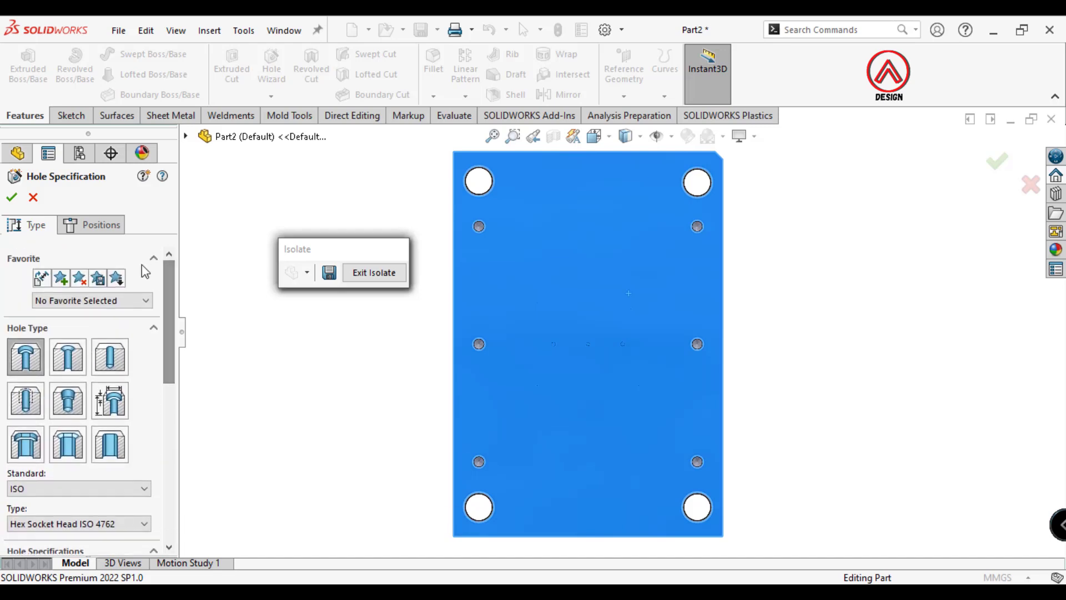
pyautogui.click(93, 225)
# Switch to Hidden Lines Visible and place the first counterbore hole point on the plate.
pyautogui.click(626, 136)
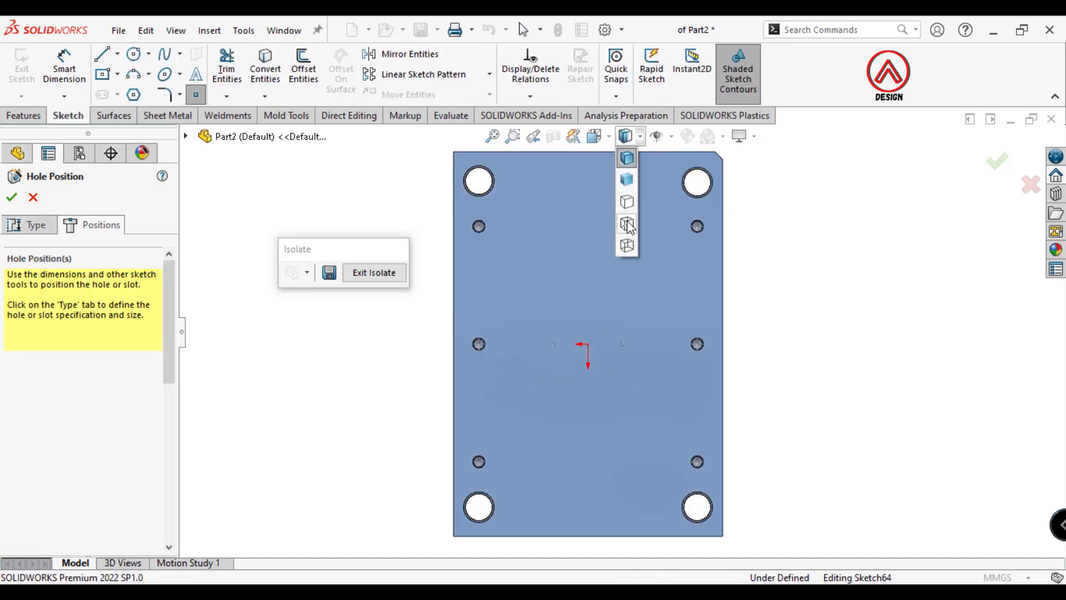
pyautogui.click(624, 218)
pyautogui.scroll(-3, 593, 258)
pyautogui.click(443, 245)
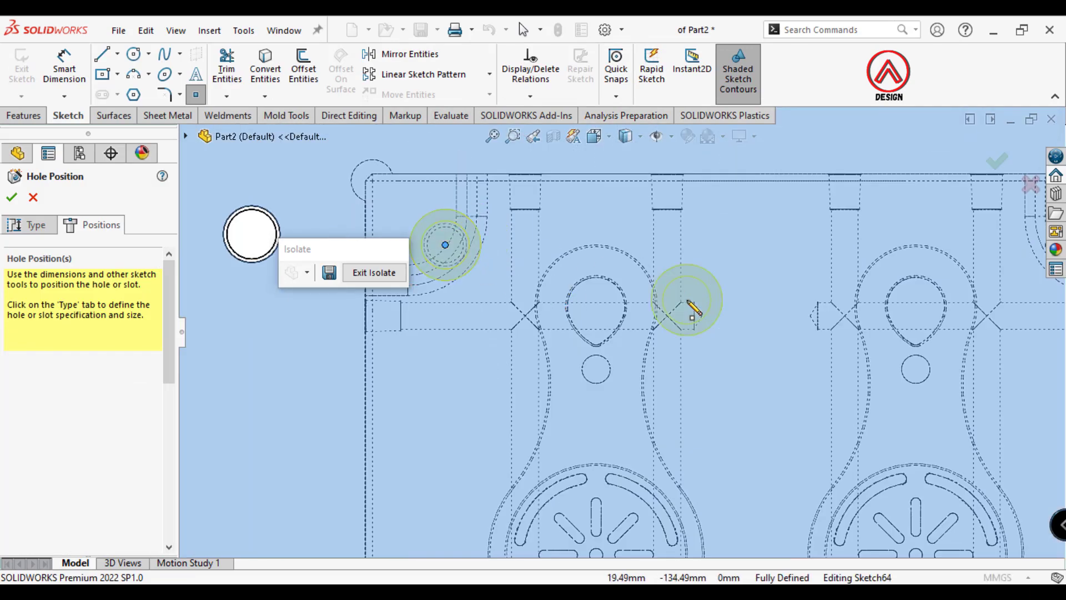
pyautogui.scroll(-2, 915, 302)
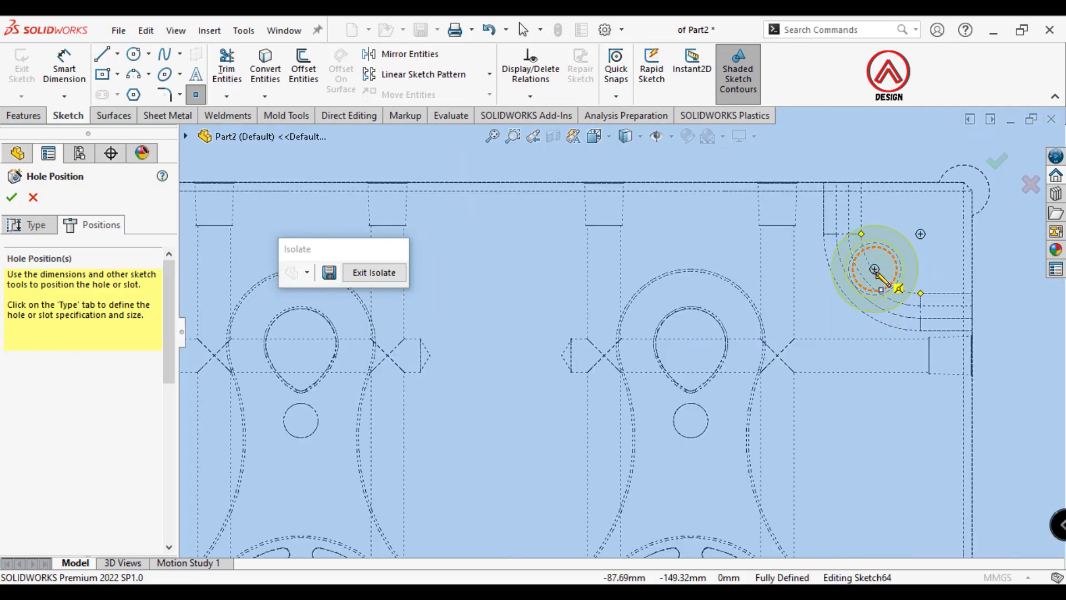
pyautogui.scroll(5, 864, 279)
pyautogui.scroll(-2, 572, 388)
pyautogui.scroll(-2, 544, 364)
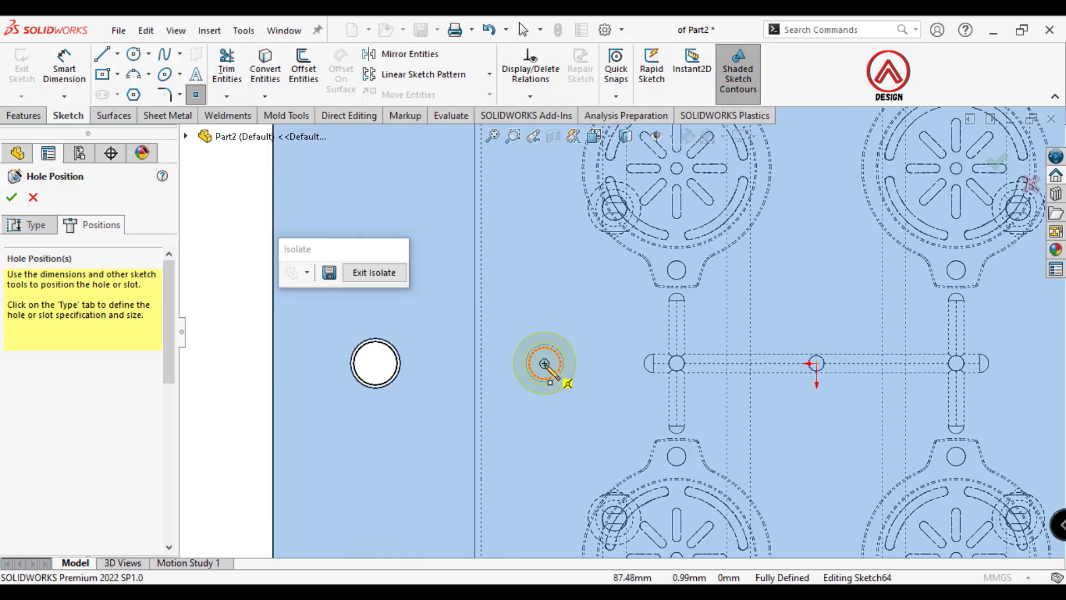
# Place the remaining three hole points at the left, right and lower-right of the plate.
pyautogui.click(544, 364)
pyautogui.scroll(-1, 941, 388)
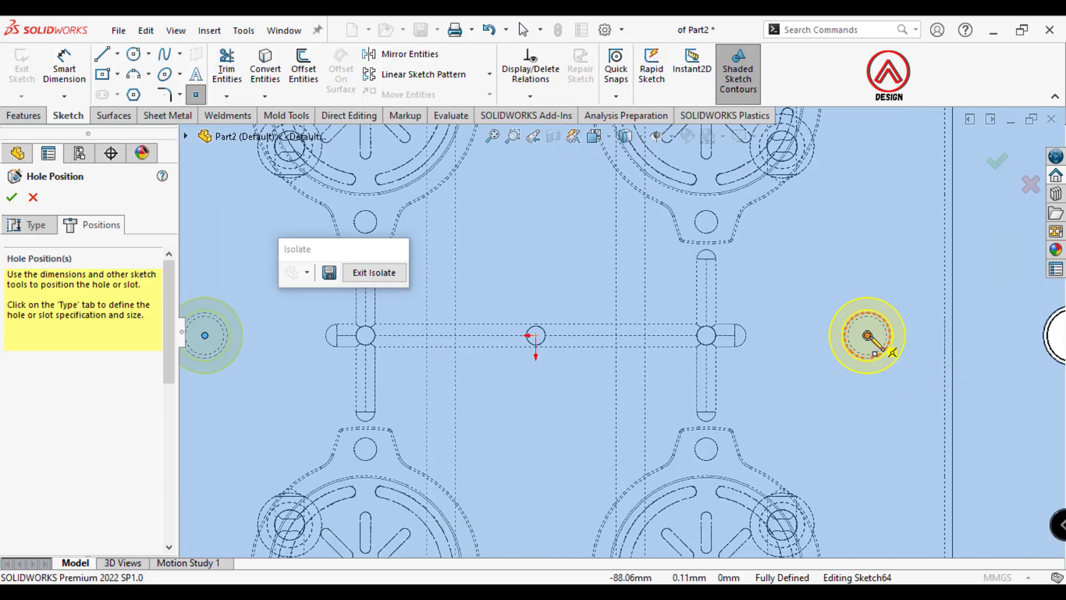
pyautogui.click(868, 335)
pyautogui.scroll(2, 611, 334)
pyautogui.scroll(-2, 493, 464)
pyautogui.scroll(-2, 564, 528)
pyautogui.scroll(-2, 626, 401)
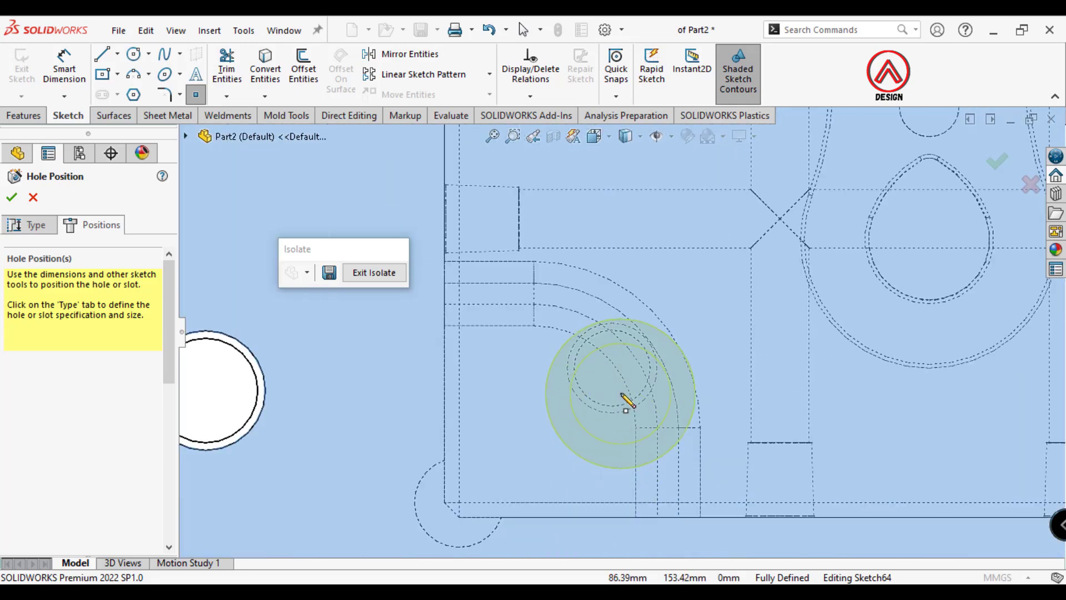
pyautogui.scroll(3, 613, 369)
pyautogui.scroll(-3, 785, 328)
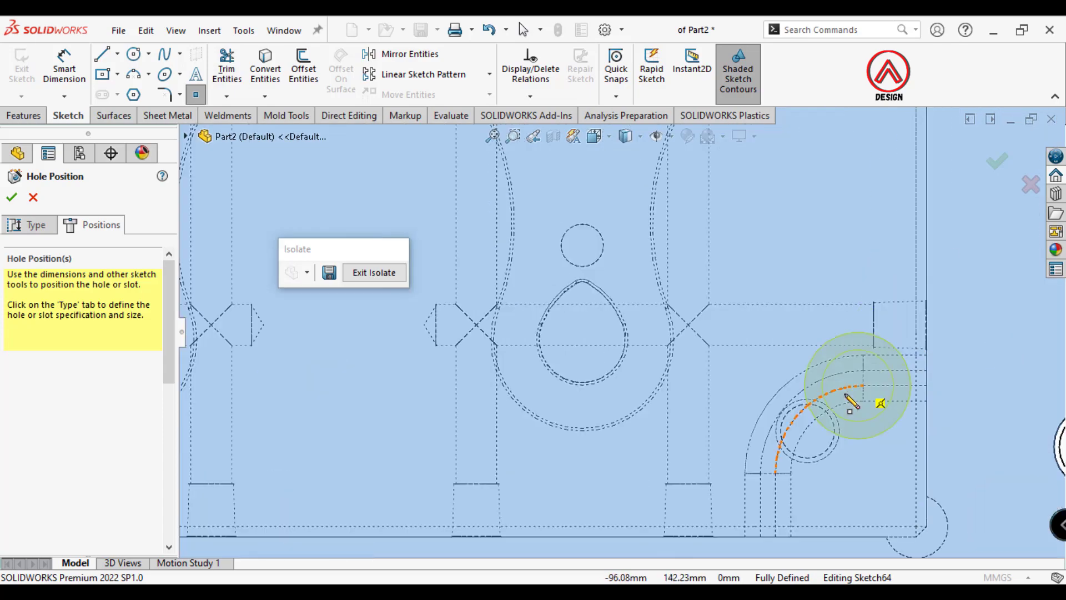
pyautogui.click(807, 430)
pyautogui.scroll(3, 808, 430)
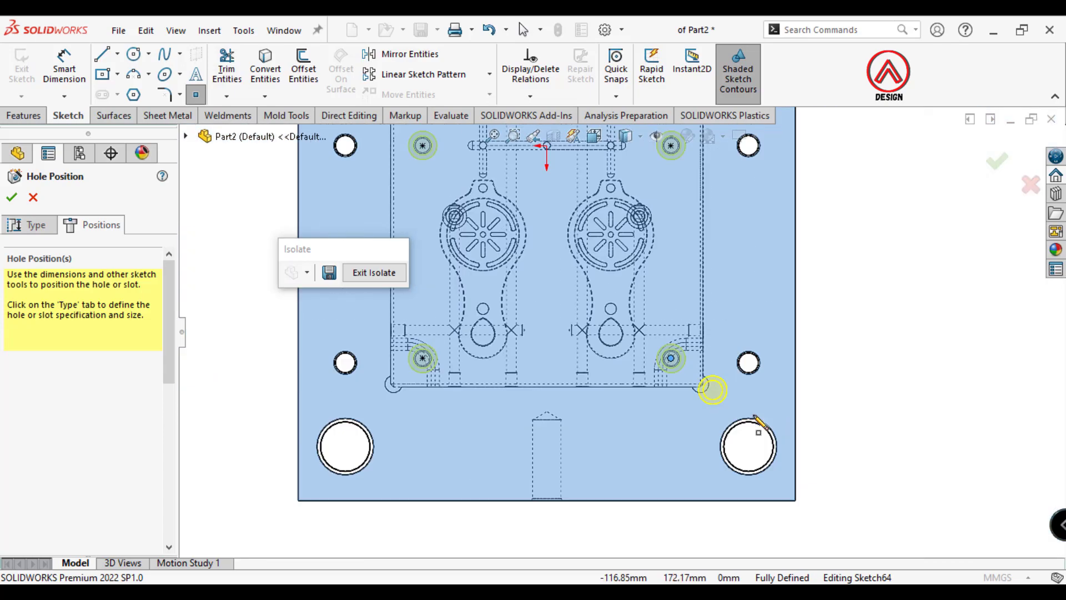
pyautogui.scroll(1, 555, 306)
# Turn off auto-select and limit the hole feature scope to the plate body (Mirror11).
pyautogui.click(31, 224)
pyautogui.scroll(-3, 167, 381)
pyautogui.scroll(-3, 167, 381)
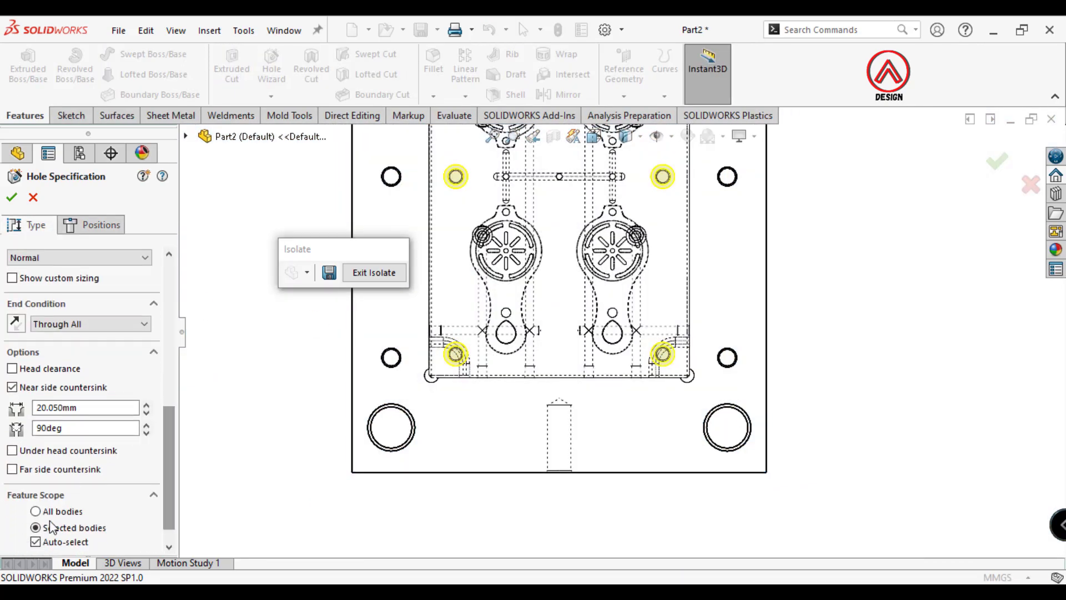
pyautogui.click(47, 544)
pyautogui.click(483, 431)
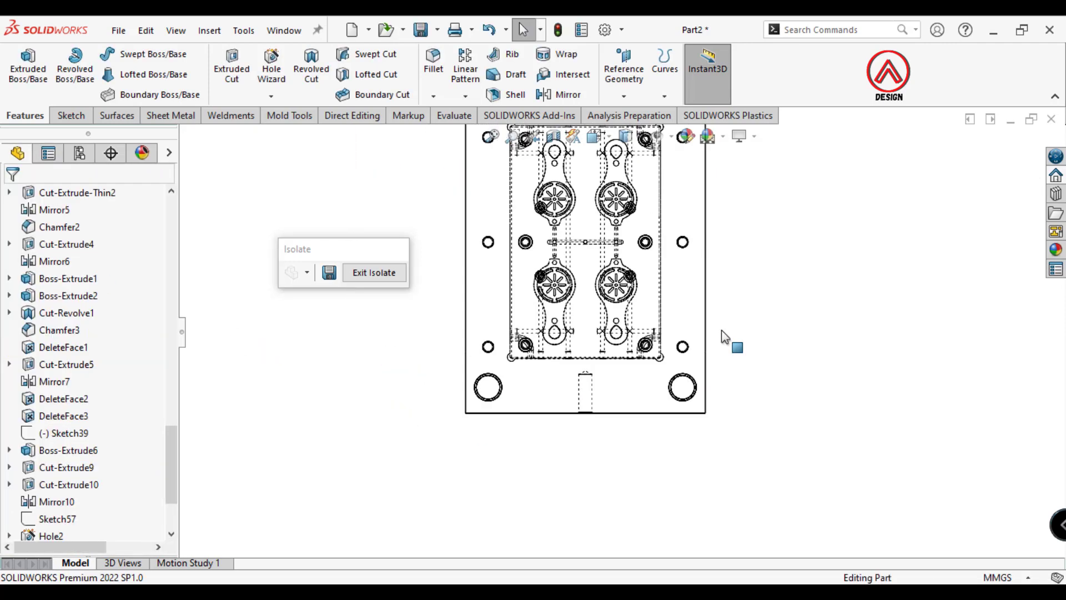
pyautogui.scroll(-3, 572, 289)
# Start a new plain Hole with the Drill sizes type.
pyautogui.scroll(-2, 572, 288)
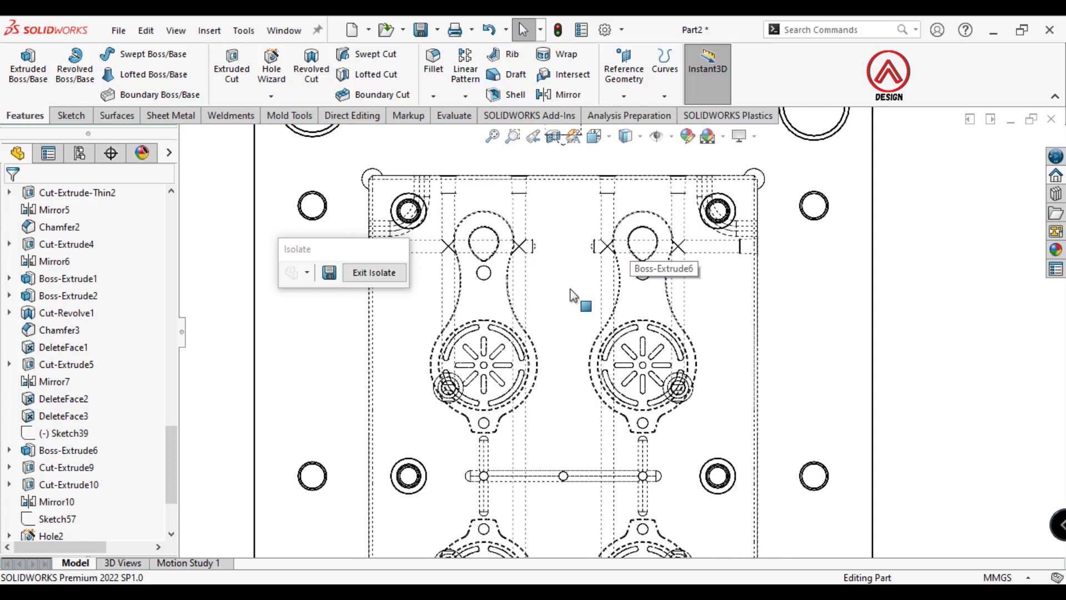
pyautogui.click(570, 288)
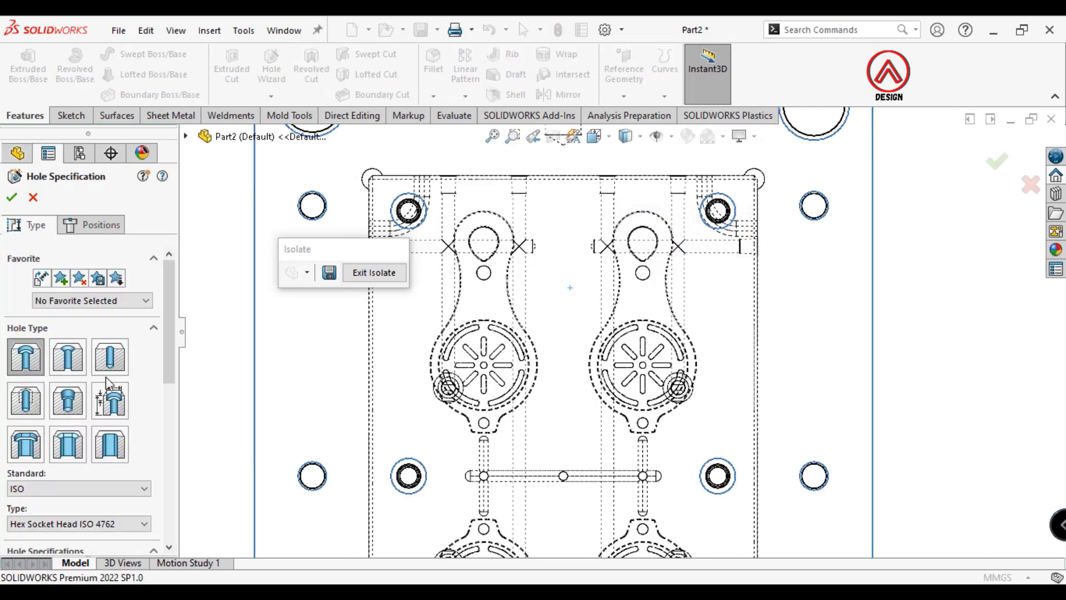
pyautogui.scroll(-3, 158, 367)
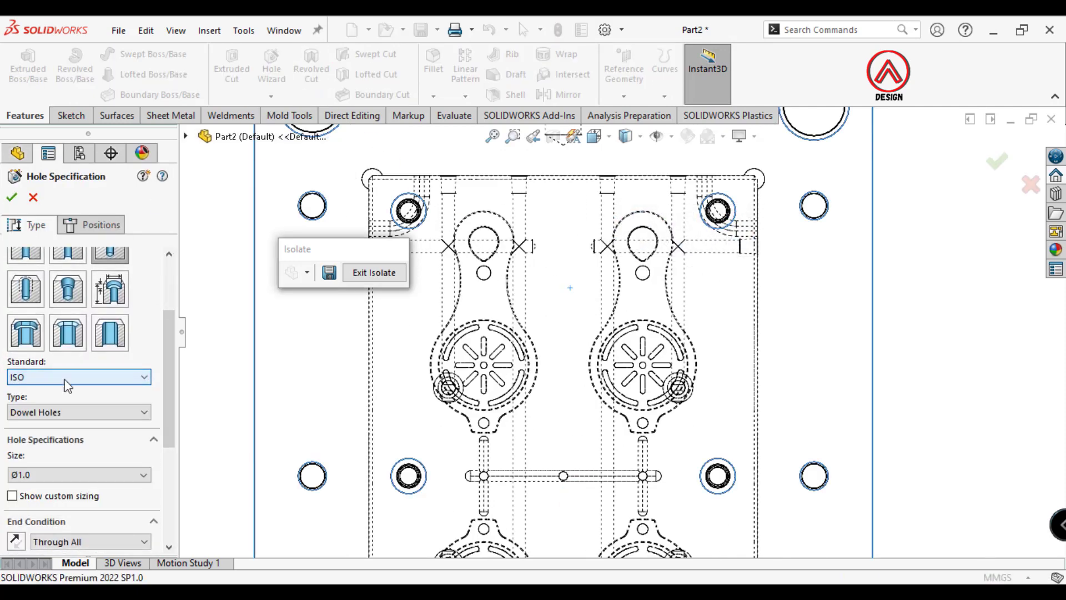
pyautogui.click(46, 412)
pyautogui.click(33, 437)
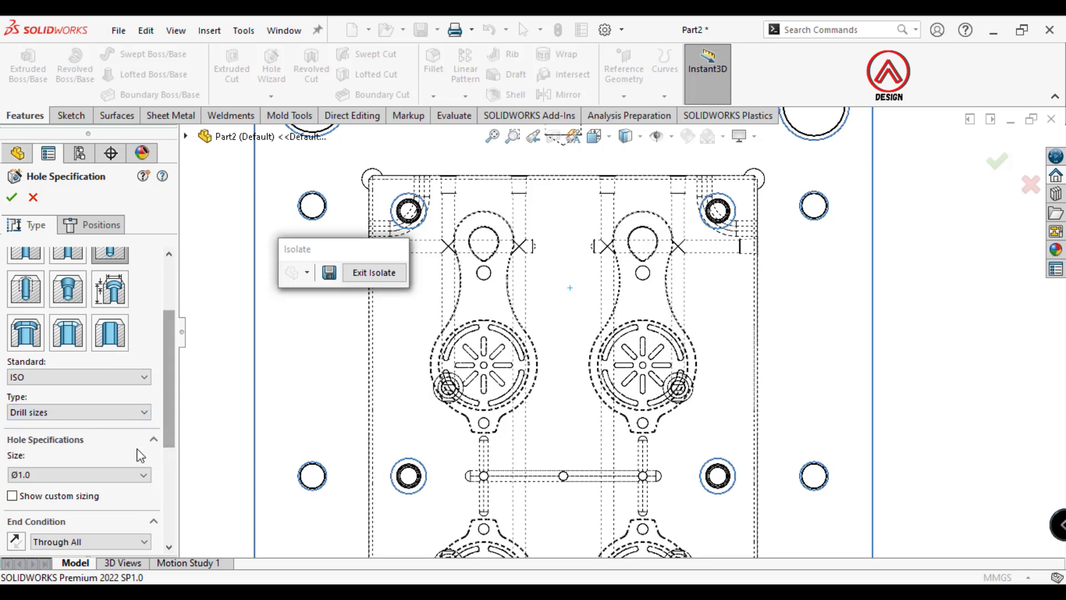
# Set the drill diameter to Ø7.0 through all and remove the near side countersink.
pyautogui.scroll(-2, 140, 456)
pyautogui.click(91, 418)
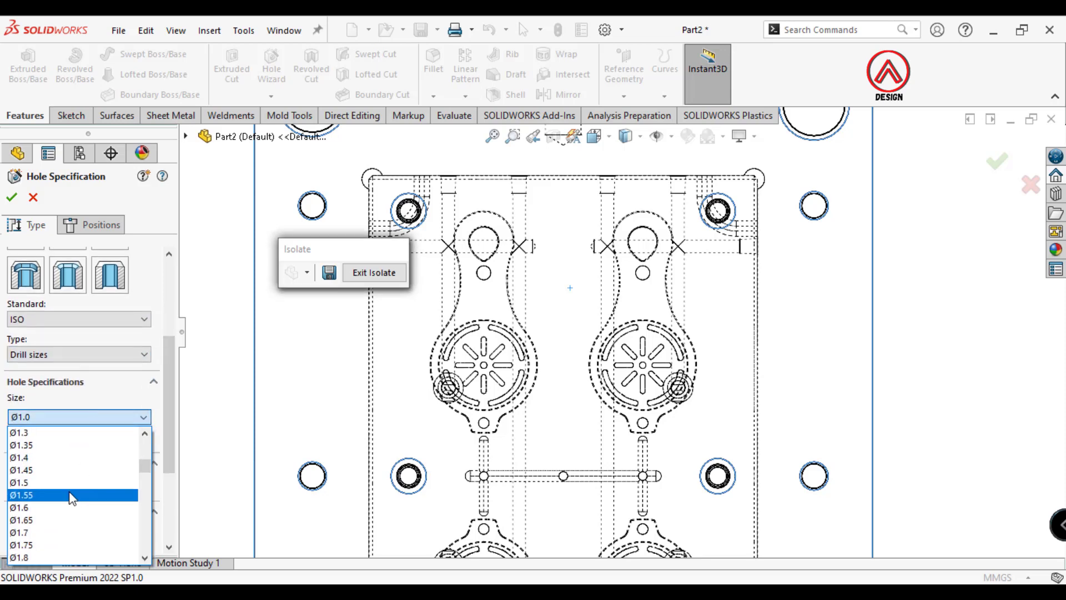
pyautogui.scroll(-4, 69, 491)
pyautogui.scroll(-4, 53, 516)
pyautogui.scroll(-3, 50, 526)
pyautogui.scroll(-1, 83, 505)
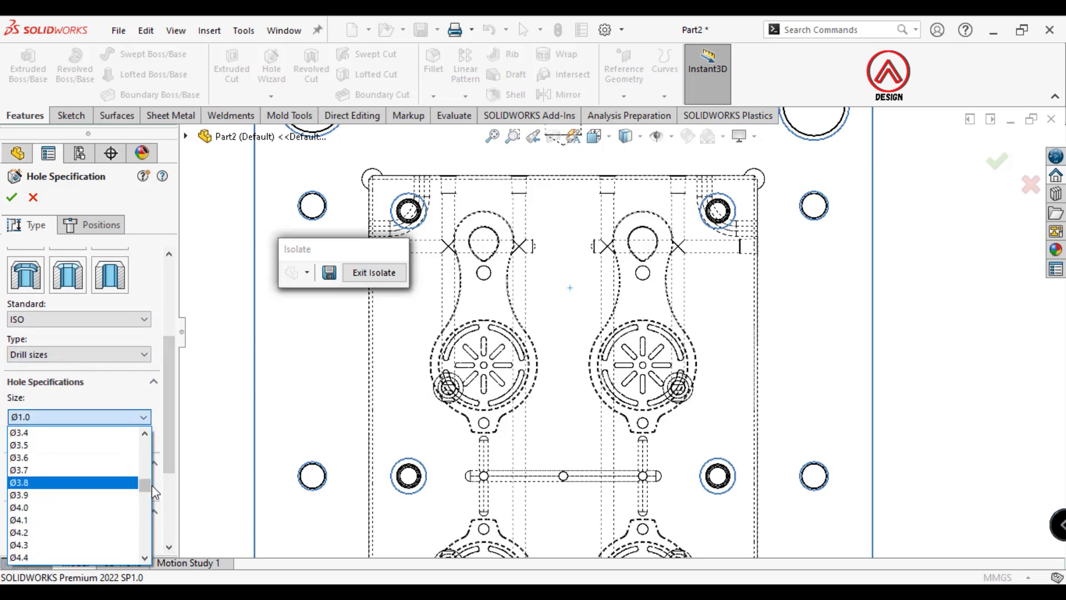
pyautogui.moveTo(153, 487); pyautogui.dragTo(144, 506)
pyautogui.click(68, 445)
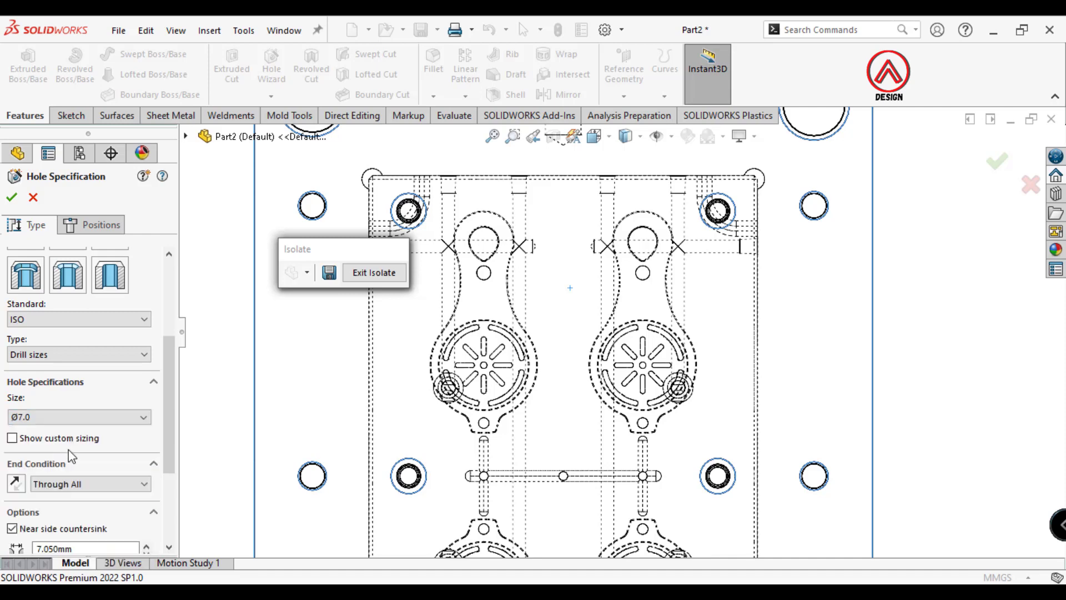
pyautogui.scroll(-3, 165, 500)
pyautogui.click(13, 456)
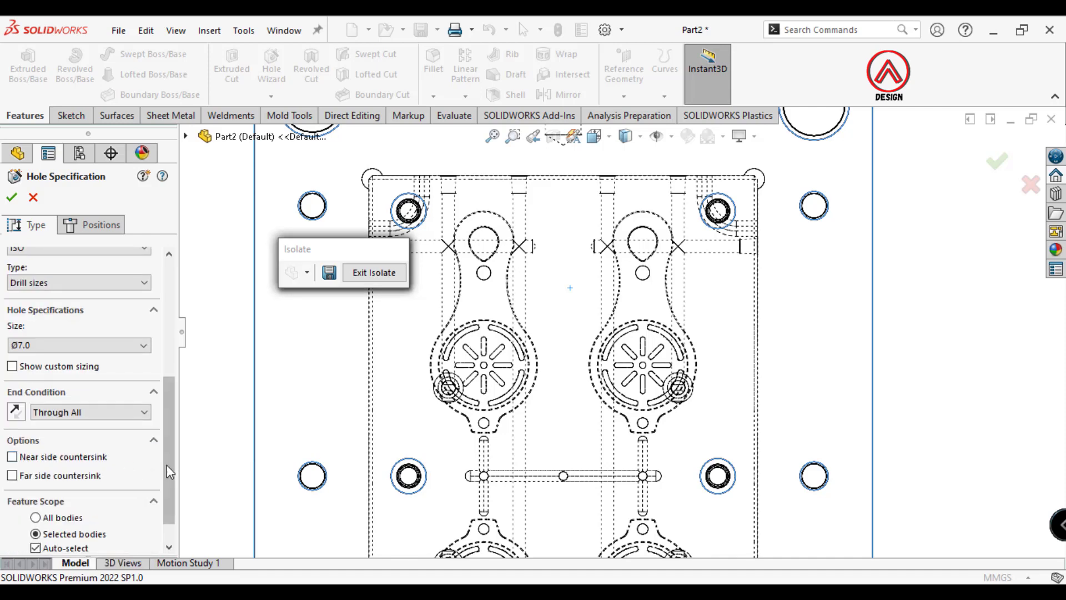
pyautogui.scroll(-2, 167, 465)
# Place the first Ø7.0 hole point at a cavity lobe's centre.
pyautogui.scroll(5, 109, 242)
pyautogui.click(101, 225)
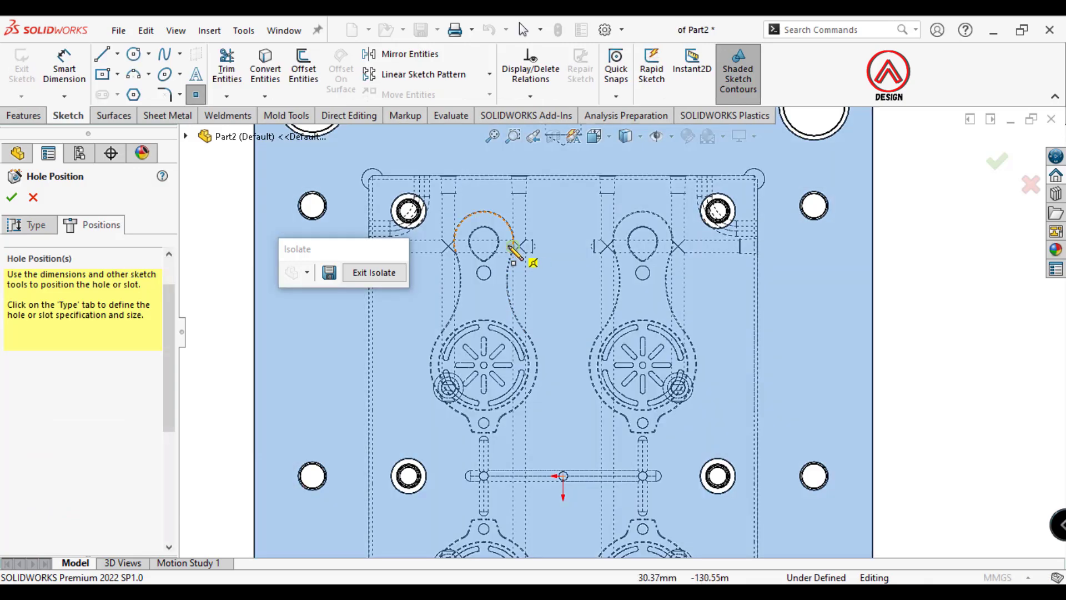
pyautogui.scroll(-5, 526, 257)
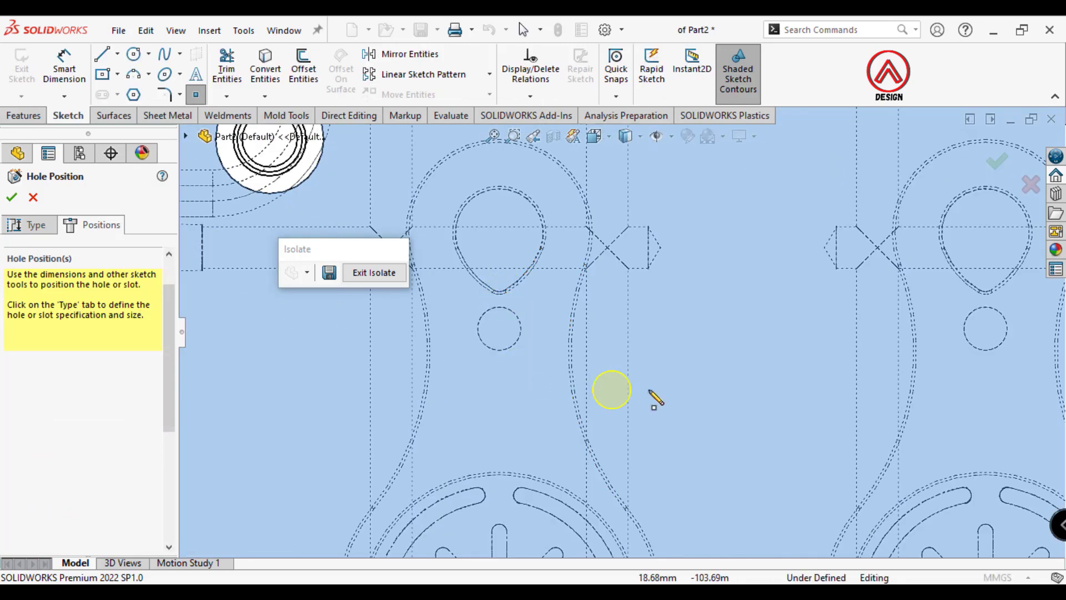
pyautogui.scroll(5, 653, 403)
pyautogui.scroll(-3, 639, 460)
pyautogui.scroll(-2, 634, 448)
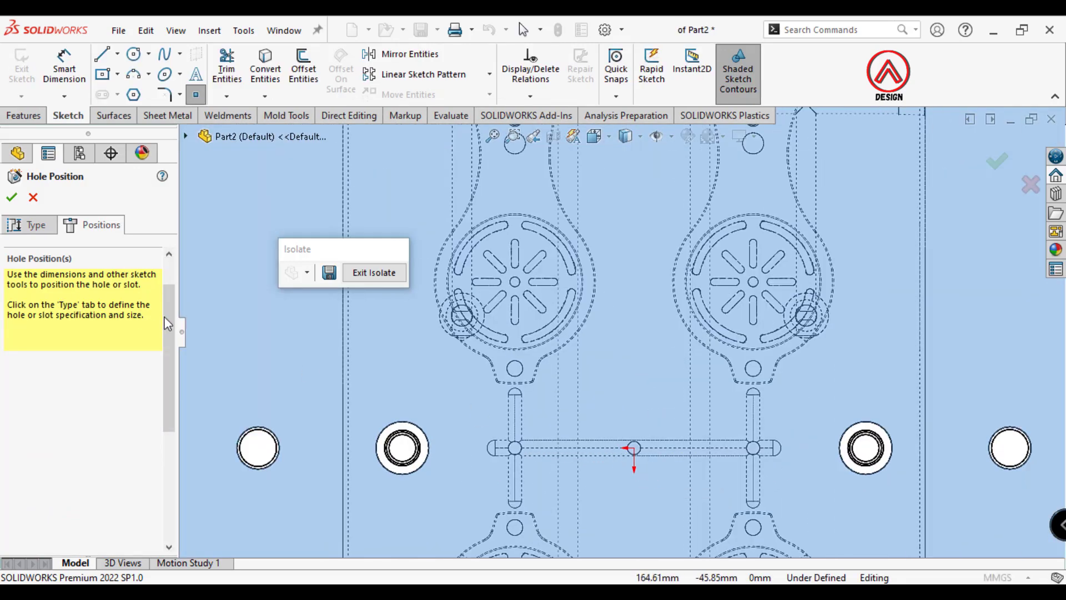
pyautogui.scroll(1, 624, 373)
pyautogui.scroll(-3, 429, 321)
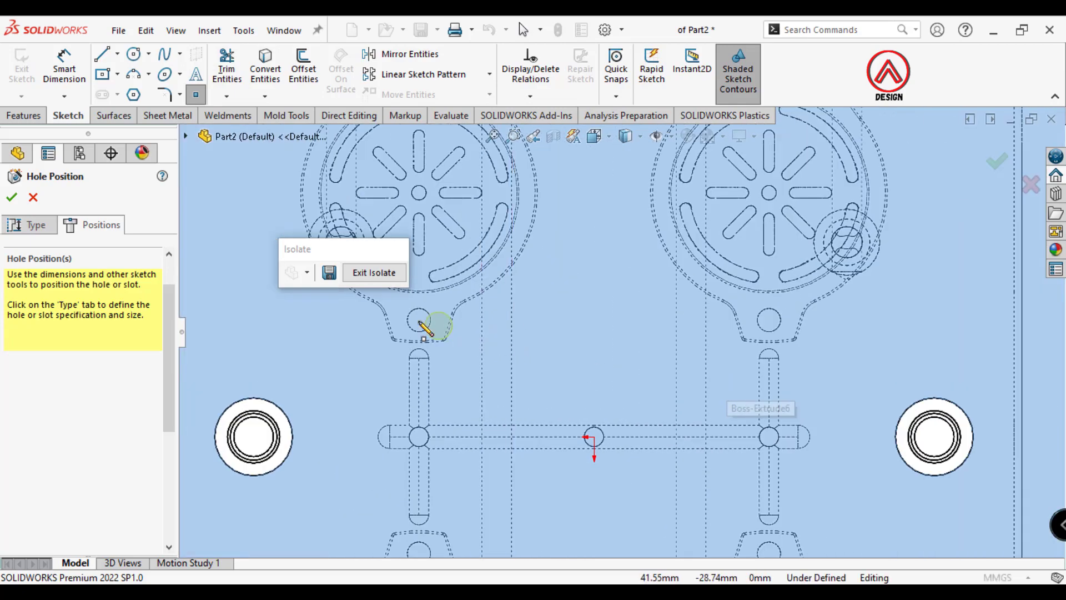
pyautogui.scroll(-4, 419, 321)
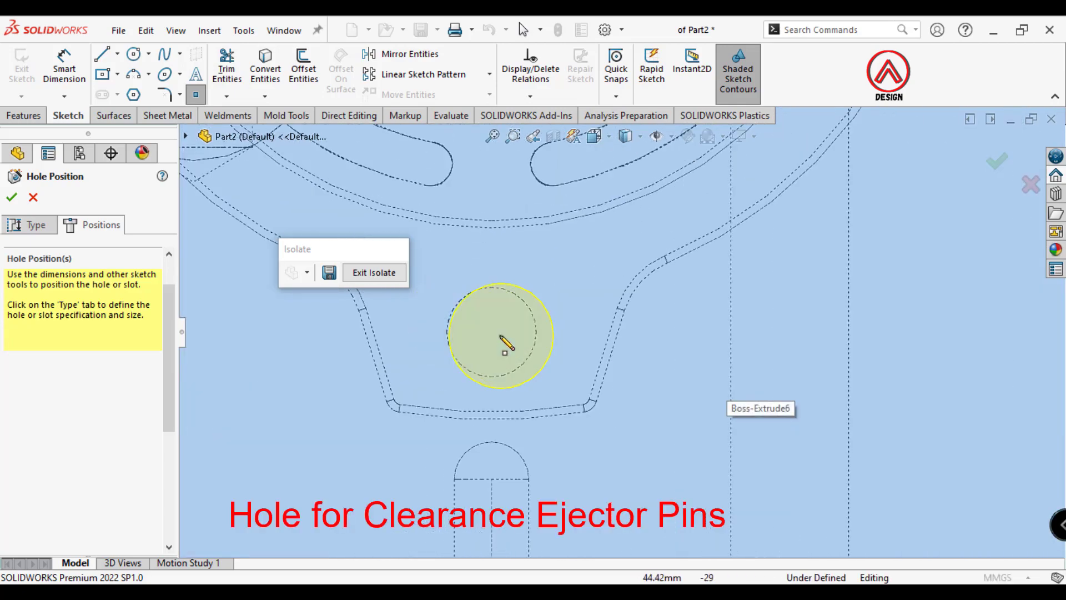
pyautogui.click(500, 317)
# Place the remaining Ø7.0 hole points at the other cavity lobe centres.
pyautogui.scroll(2, 605, 350)
pyautogui.scroll(4, 644, 358)
pyautogui.scroll(-2, 741, 350)
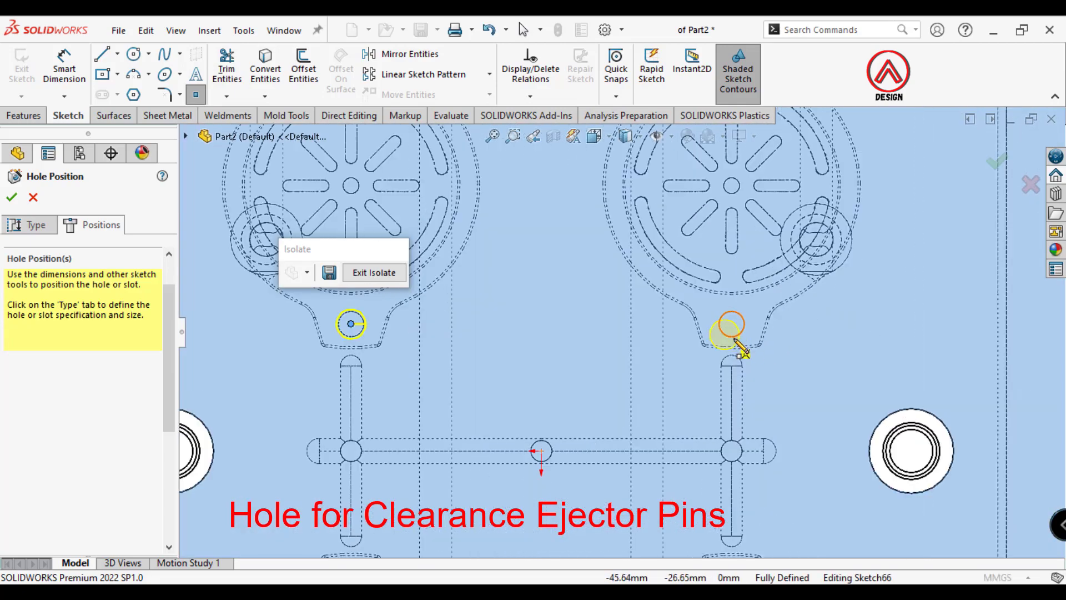
pyautogui.click(731, 324)
pyautogui.scroll(3, 655, 389)
pyautogui.scroll(-1, 542, 461)
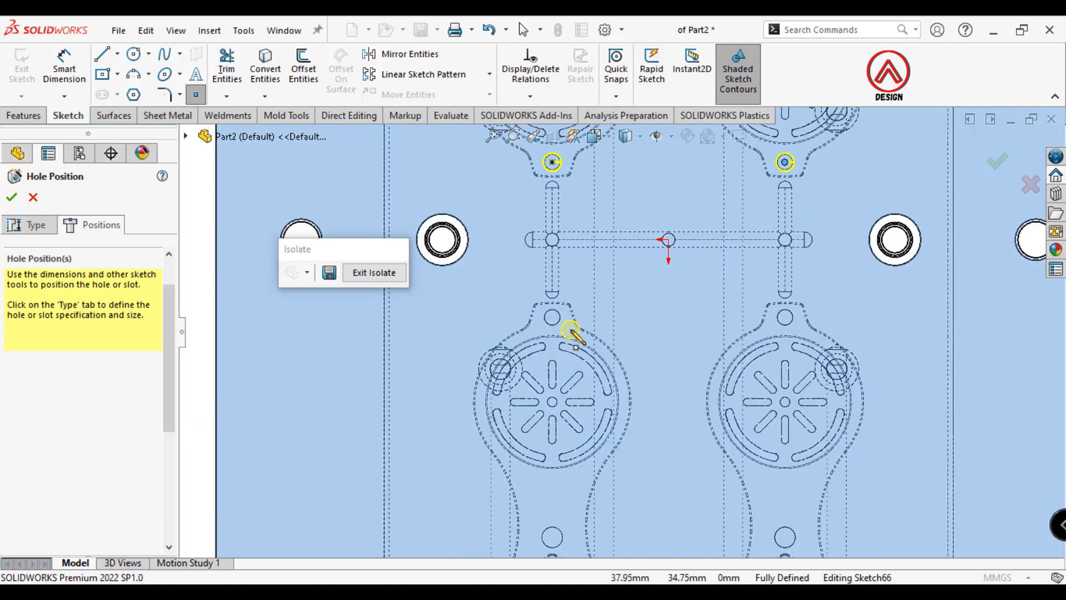
pyautogui.scroll(-3, 570, 331)
pyautogui.click(955, 309)
pyautogui.scroll(3, 722, 321)
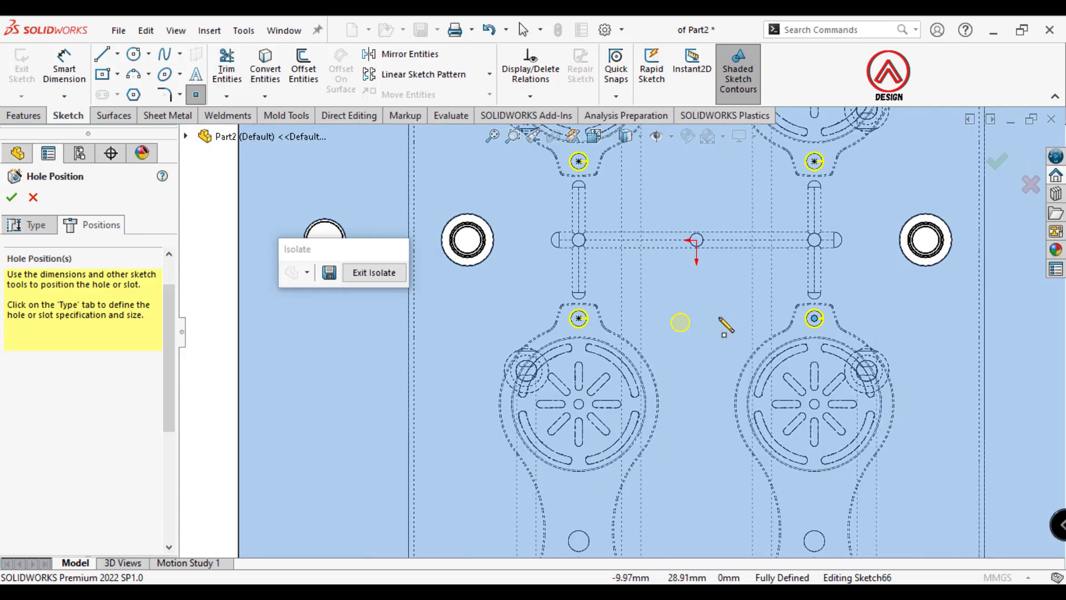
pyautogui.scroll(2, 722, 321)
# Set the hole's Feature Scope to Selected bodies only.
pyautogui.click(31, 224)
pyautogui.moveTo(169, 285); pyautogui.dragTo(168, 416)
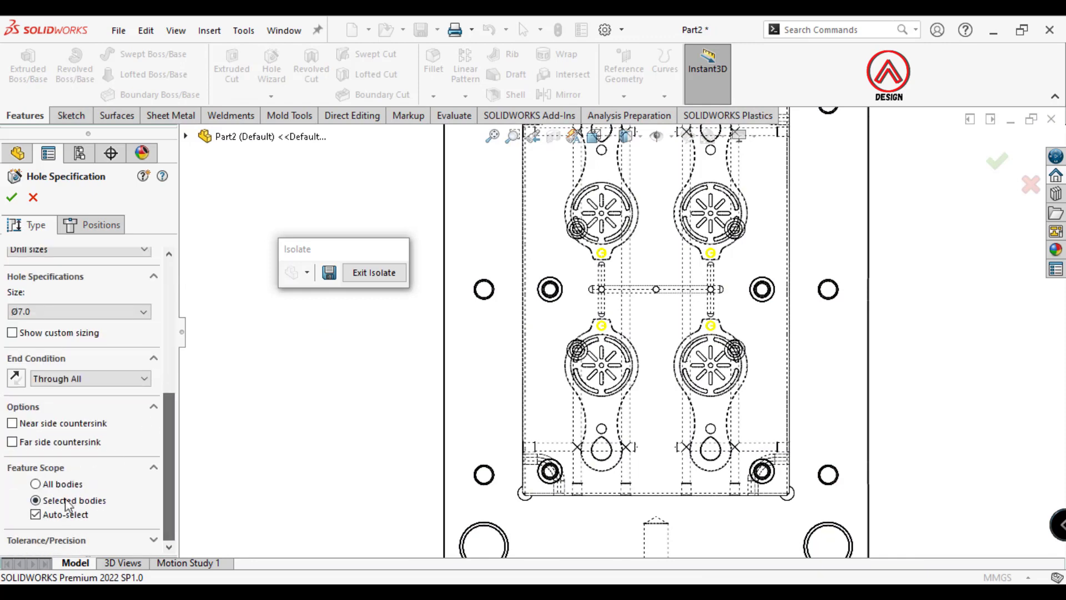
pyautogui.click(36, 445)
# Turn off Auto-select and set the part body as the hole's feature scope.
pyautogui.click(71, 492)
pyautogui.click(479, 374)
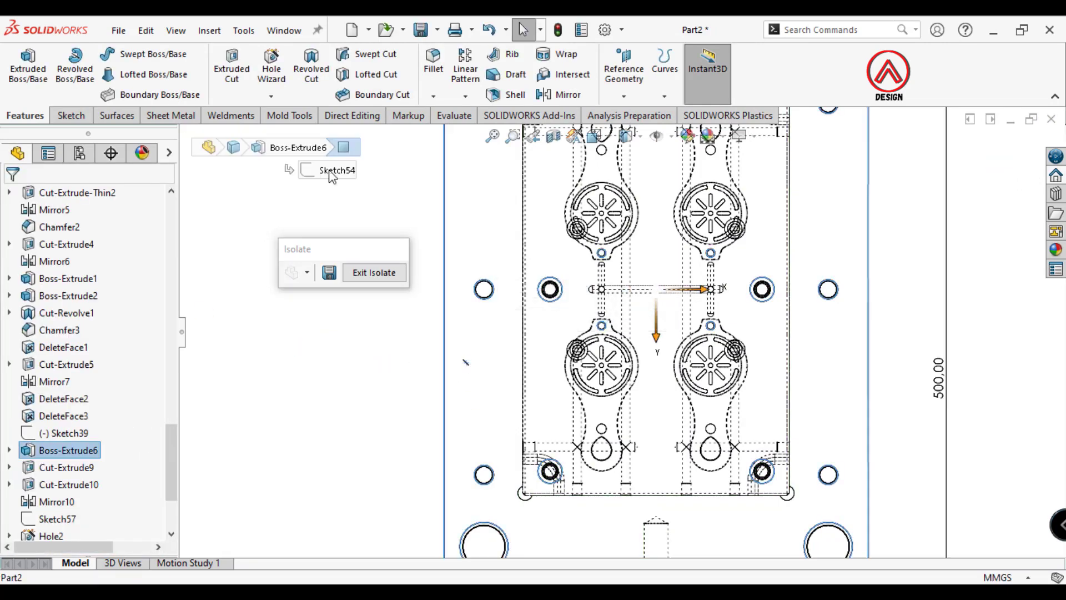
pyautogui.click(91, 224)
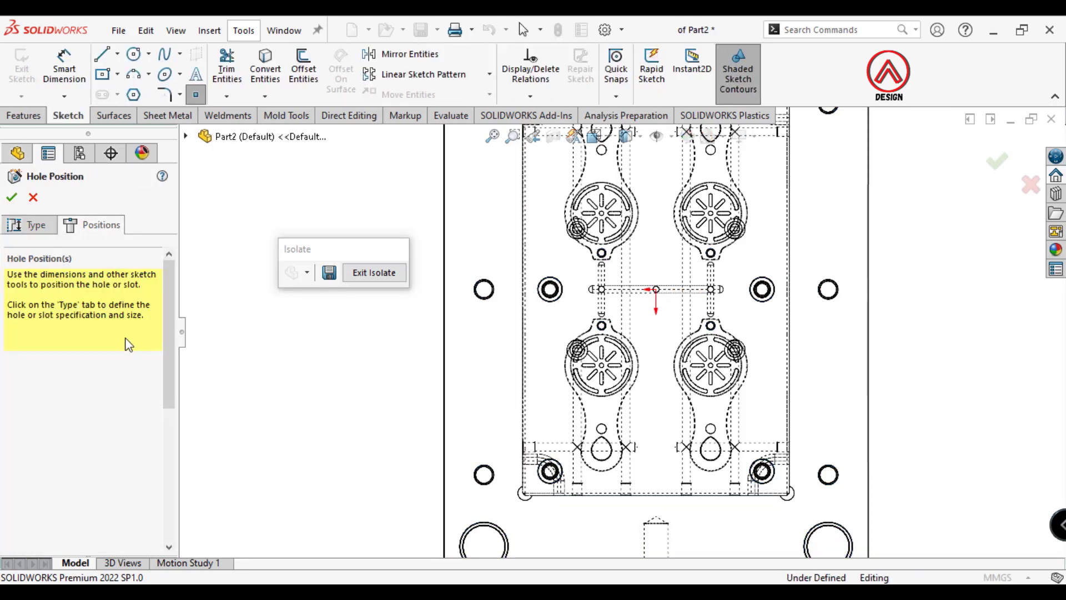
pyautogui.click(30, 224)
# Set the hole size to Ø8.0 and pick the plate face for placement.
pyautogui.moveTo(168, 354); pyautogui.dragTo(161, 404)
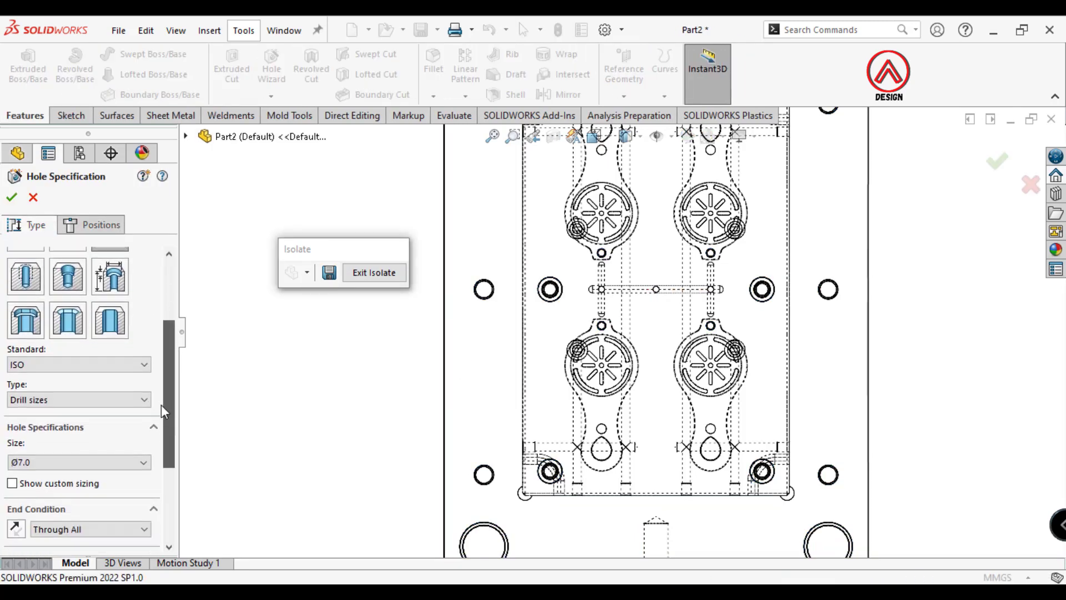
pyautogui.click(108, 395)
pyautogui.click(68, 457)
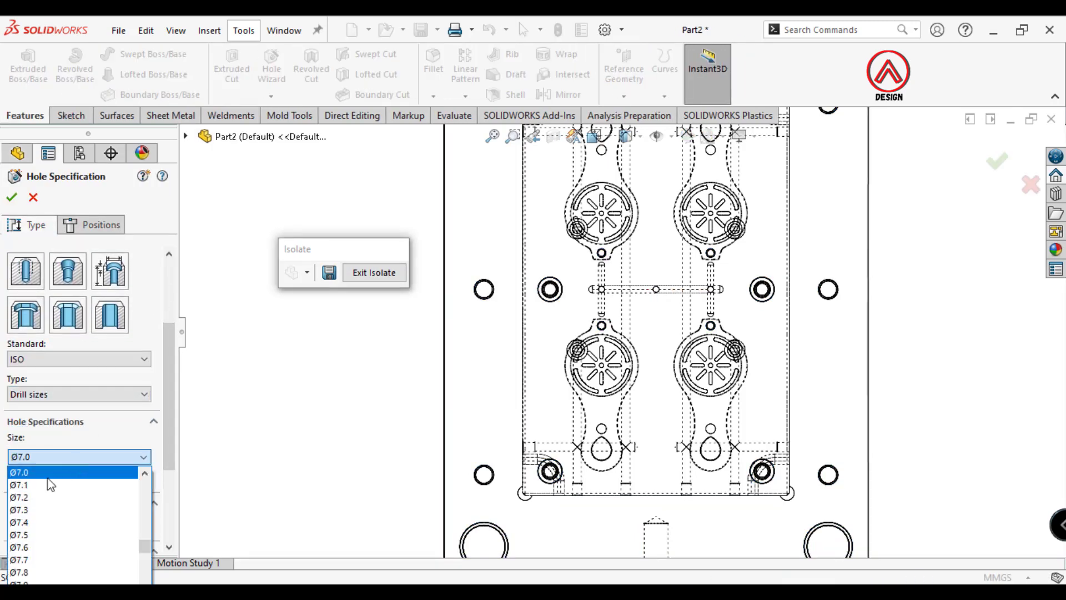
pyautogui.scroll(-1, 39, 551)
pyautogui.click(33, 523)
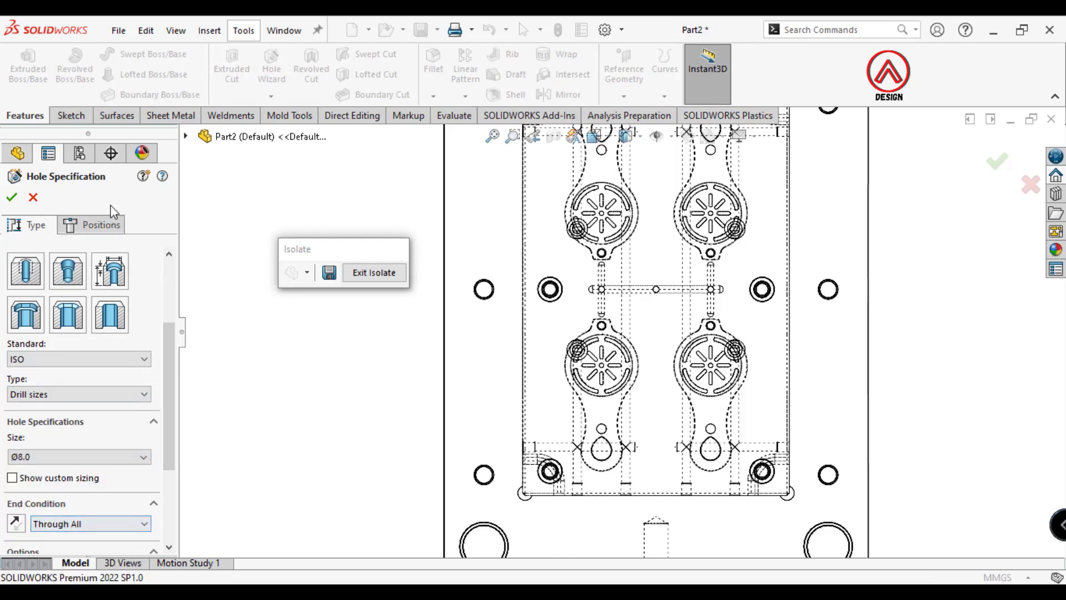
pyautogui.click(102, 224)
pyautogui.click(563, 388)
pyautogui.scroll(-5, 593, 397)
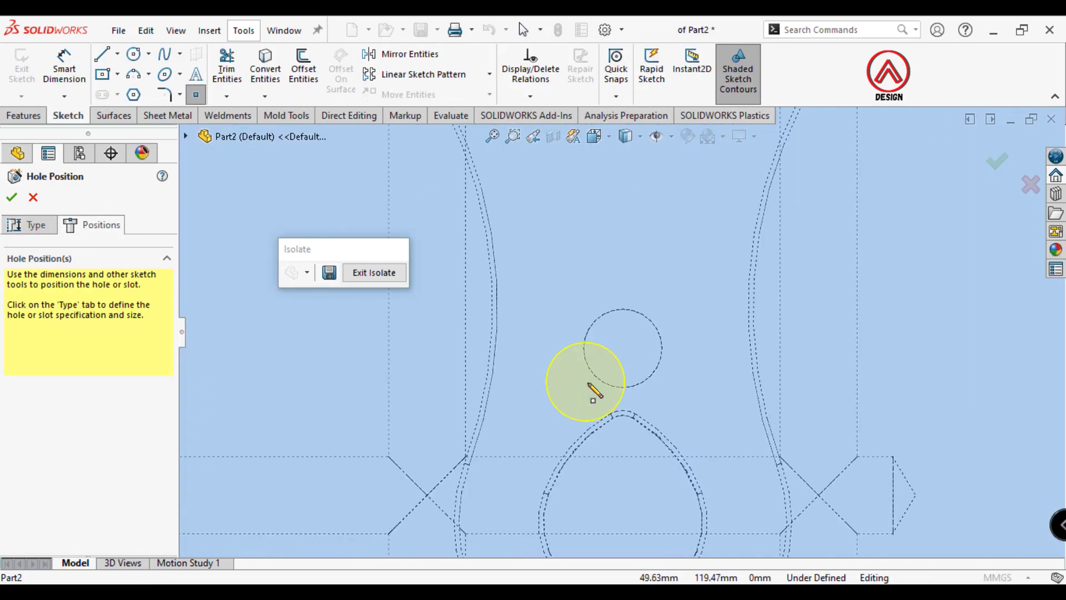
pyautogui.scroll(-5, 623, 349)
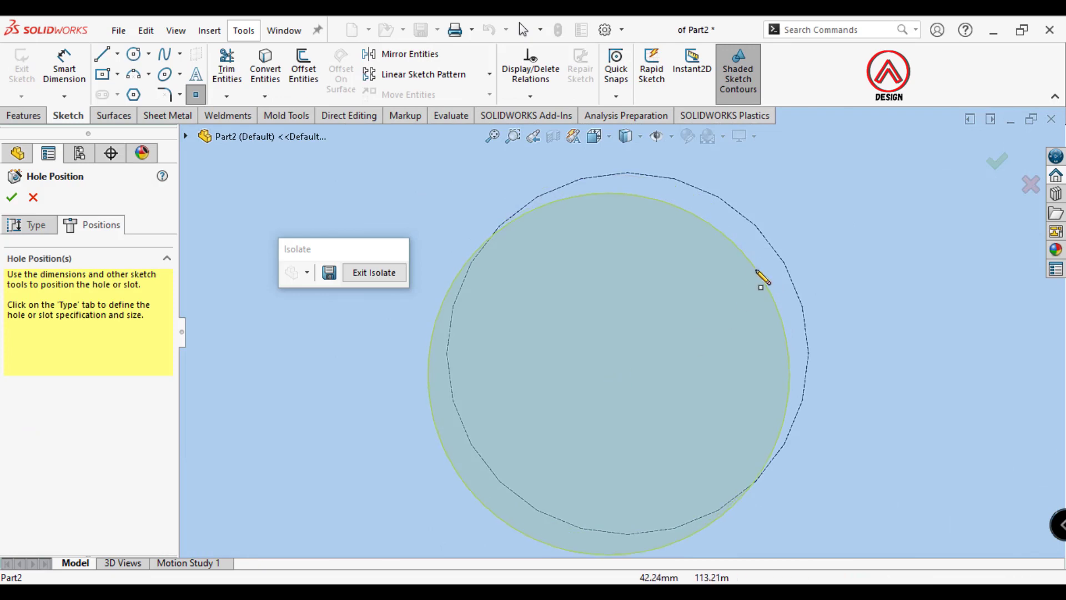
# Change the hole size to Ø9.0 through all.
pyautogui.click(31, 224)
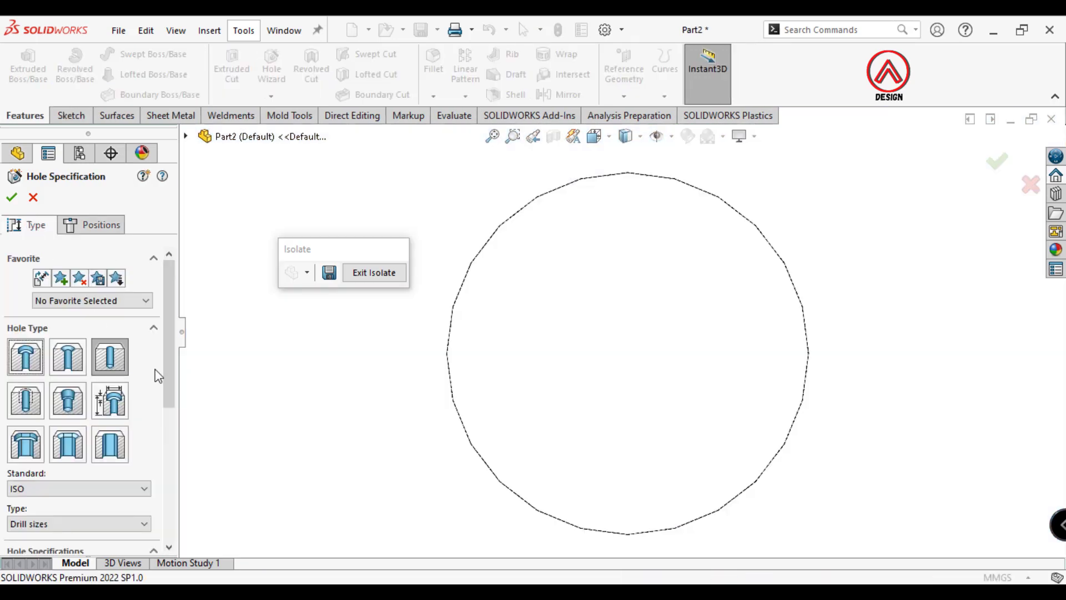
pyautogui.scroll(-3, 163, 427)
pyautogui.scroll(-1, 162, 428)
pyautogui.click(62, 452)
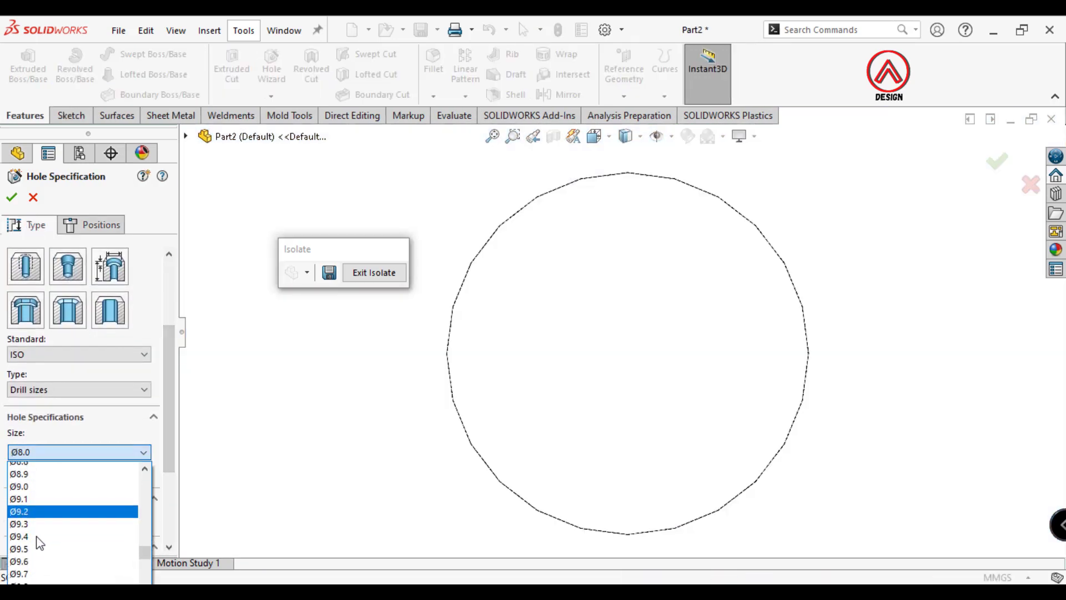
pyautogui.click(35, 488)
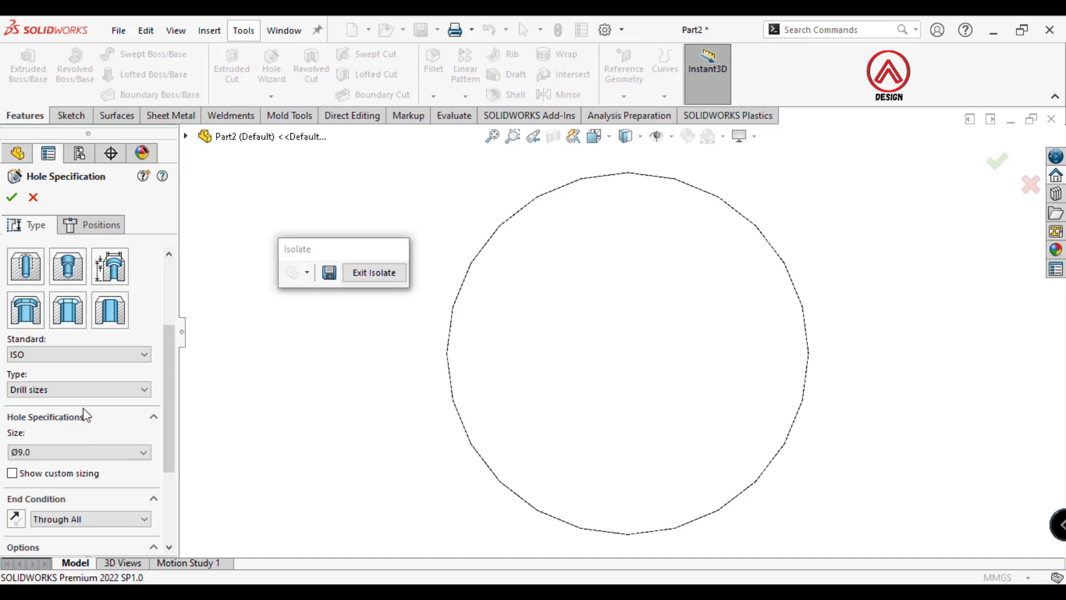
# Place two hole points at the small circle centres under the teardrop openings.
pyautogui.click(114, 228)
pyautogui.click(412, 319)
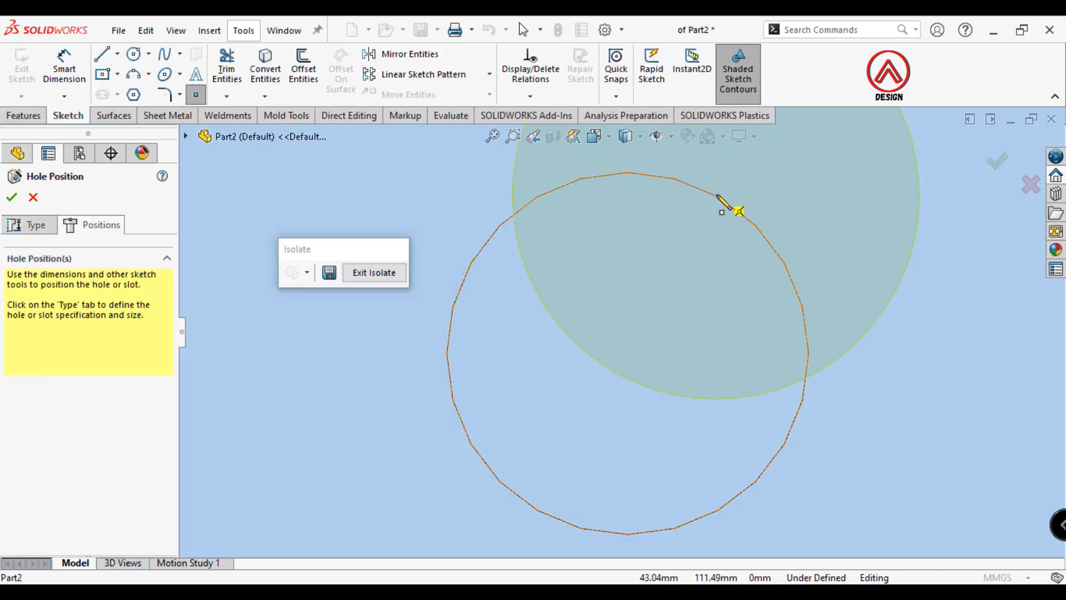
pyautogui.click(628, 353)
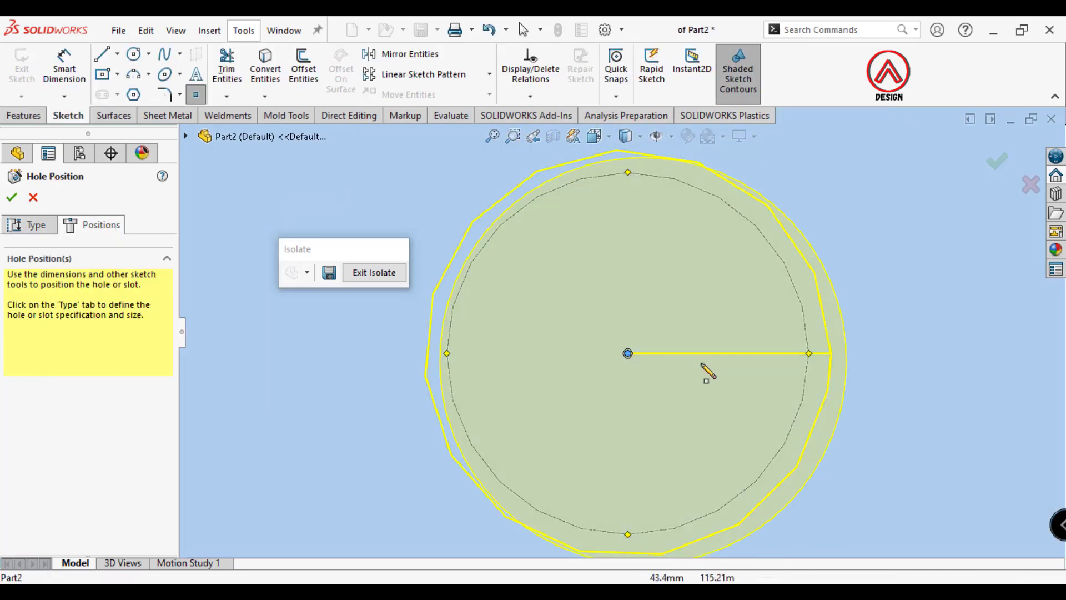
pyautogui.scroll(5, 705, 371)
pyautogui.scroll(3, 749, 364)
pyautogui.scroll(-3, 778, 350)
pyautogui.click(688, 293)
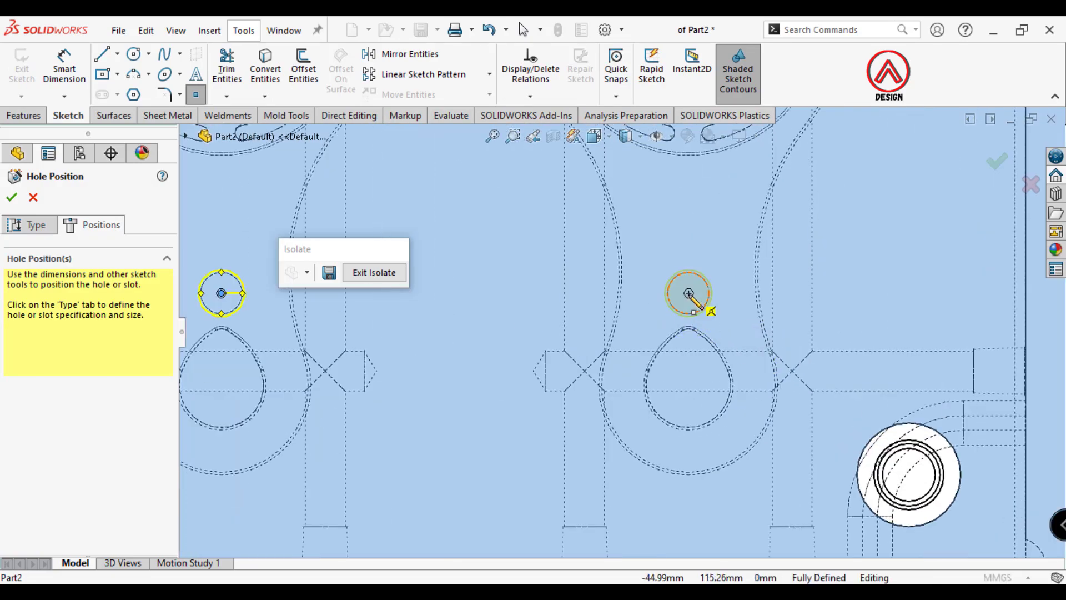
pyautogui.scroll(3, 674, 306)
pyautogui.scroll(2, 611, 235)
pyautogui.scroll(-3, 614, 309)
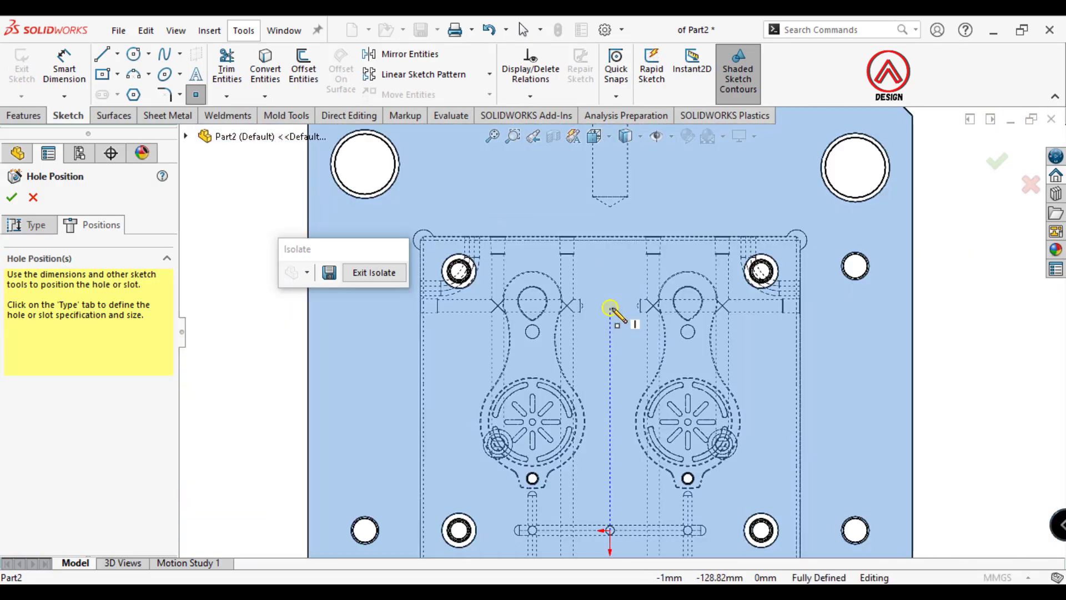
pyautogui.scroll(-3, 500, 316)
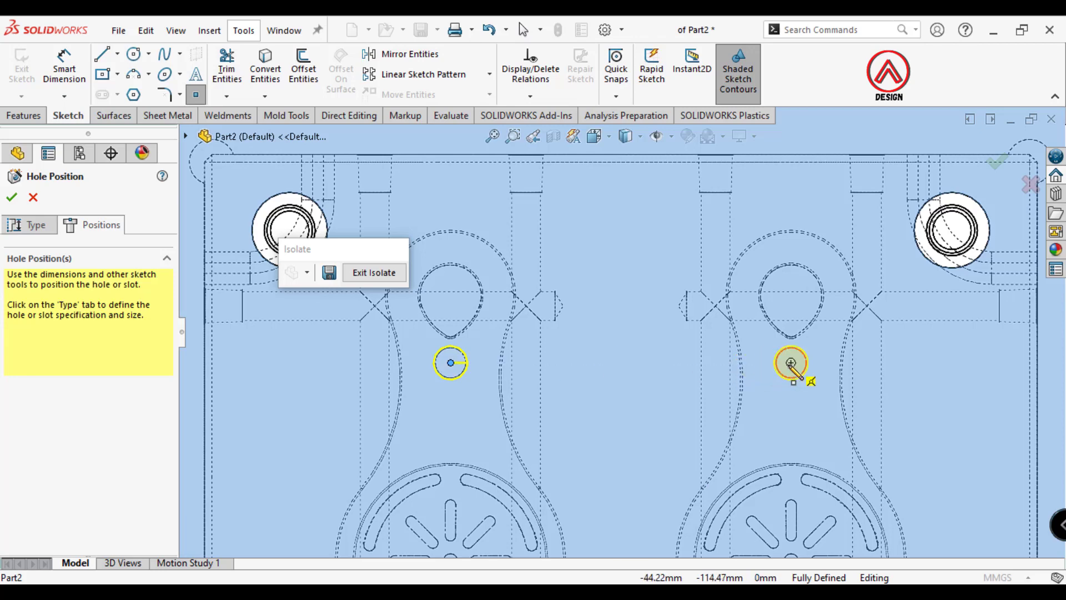
# Disable Auto-select and limit the Ø9.0 holes to the chosen body.
pyautogui.click(31, 234)
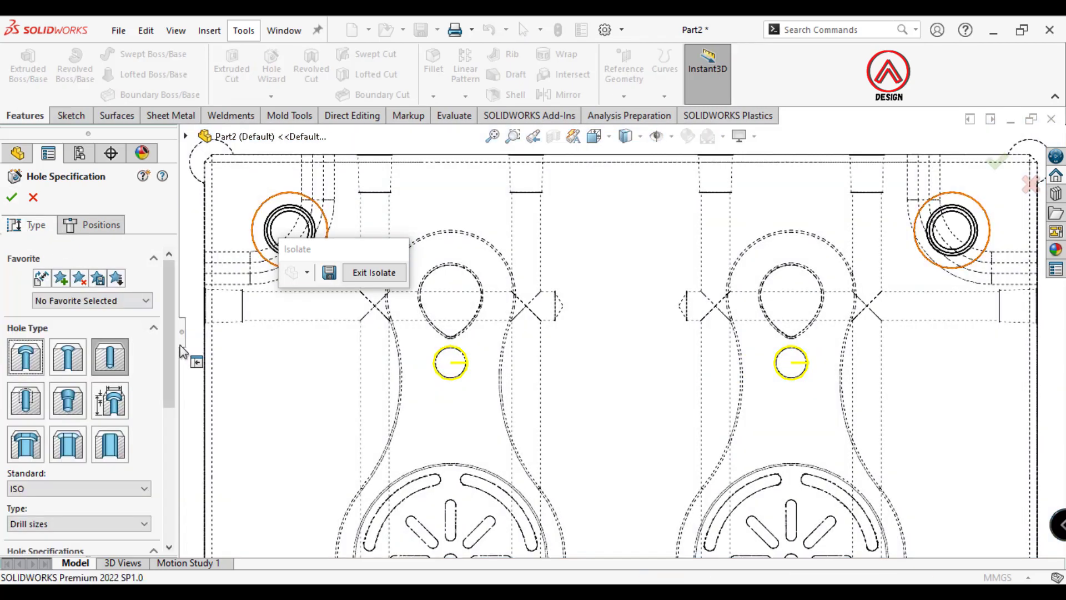
pyautogui.scroll(-5, 143, 515)
pyautogui.click(68, 516)
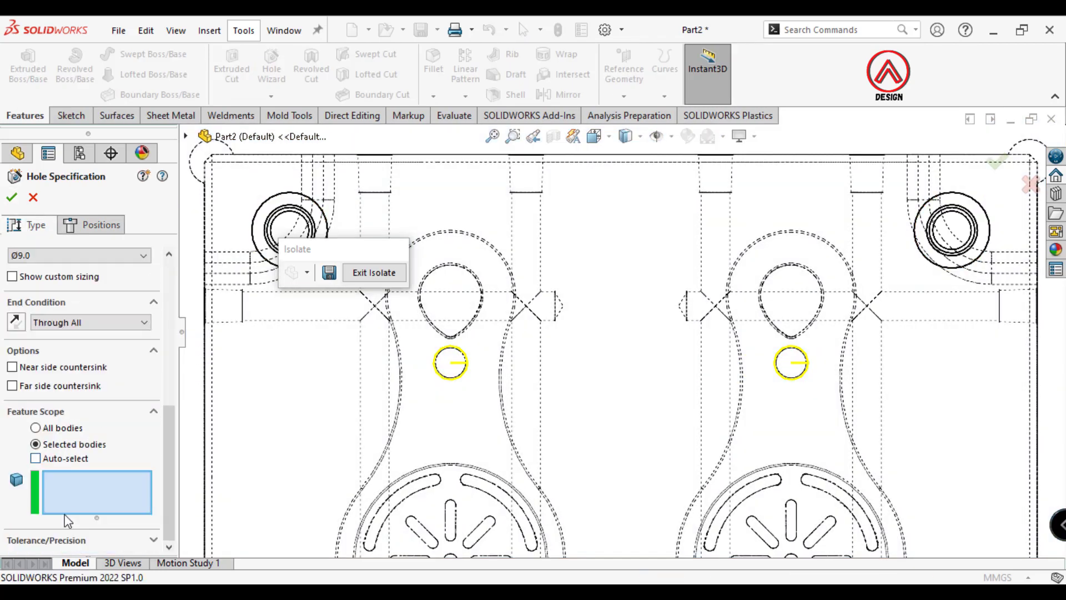
pyautogui.click(295, 437)
pyautogui.scroll(3, 511, 319)
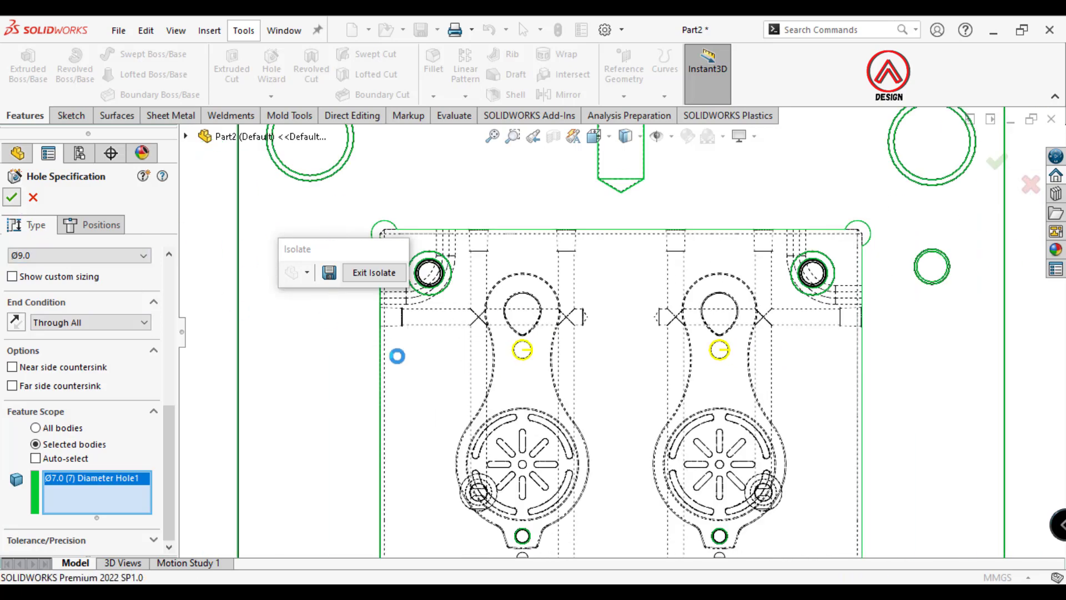
pyautogui.scroll(3, 722, 389)
# Accept the Ø9.0 holes and set the next hole size to Ø6.0.
pyautogui.scroll(2, 694, 433)
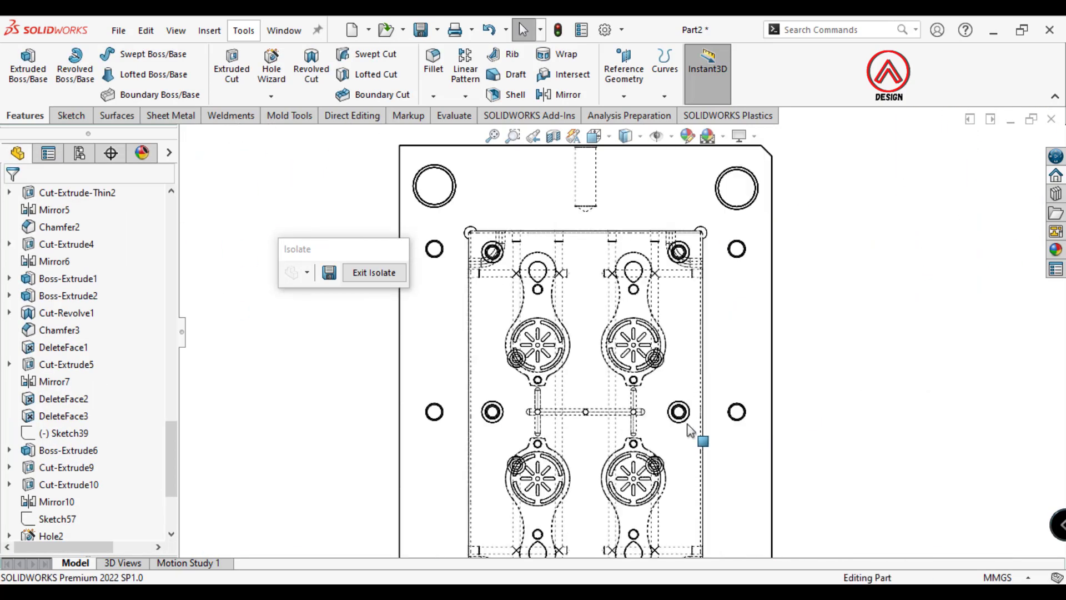
pyautogui.click(733, 376)
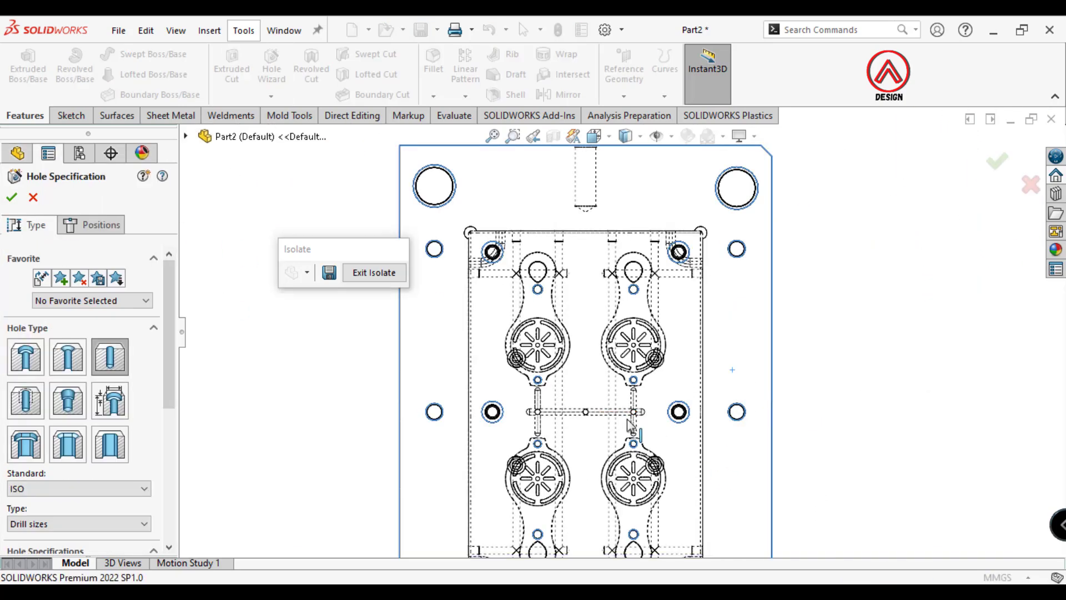
pyautogui.scroll(-5, 589, 411)
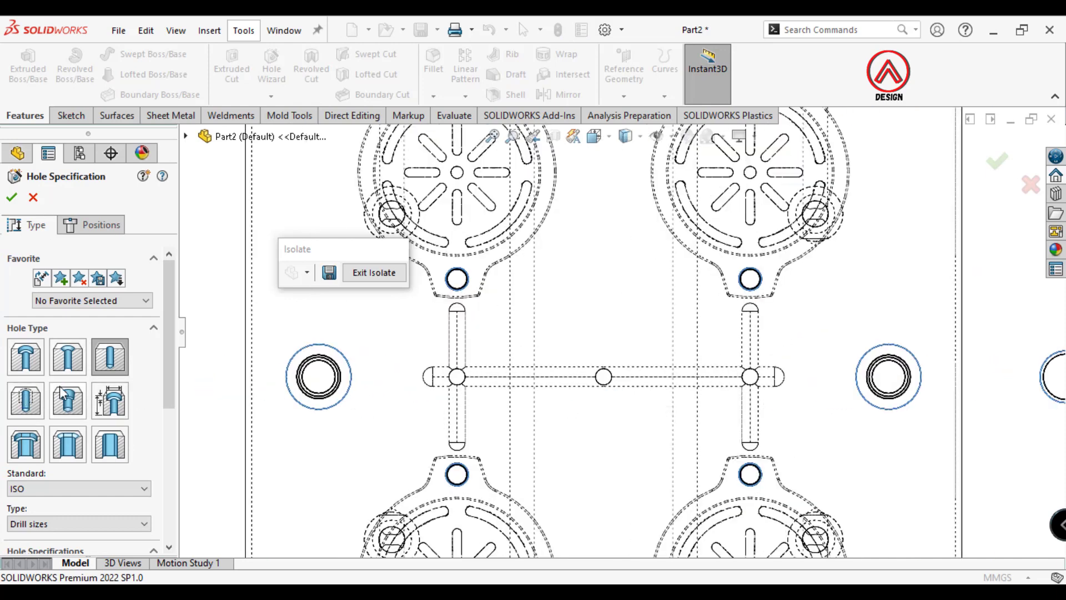
pyautogui.scroll(-3, 171, 378)
pyautogui.click(79, 430)
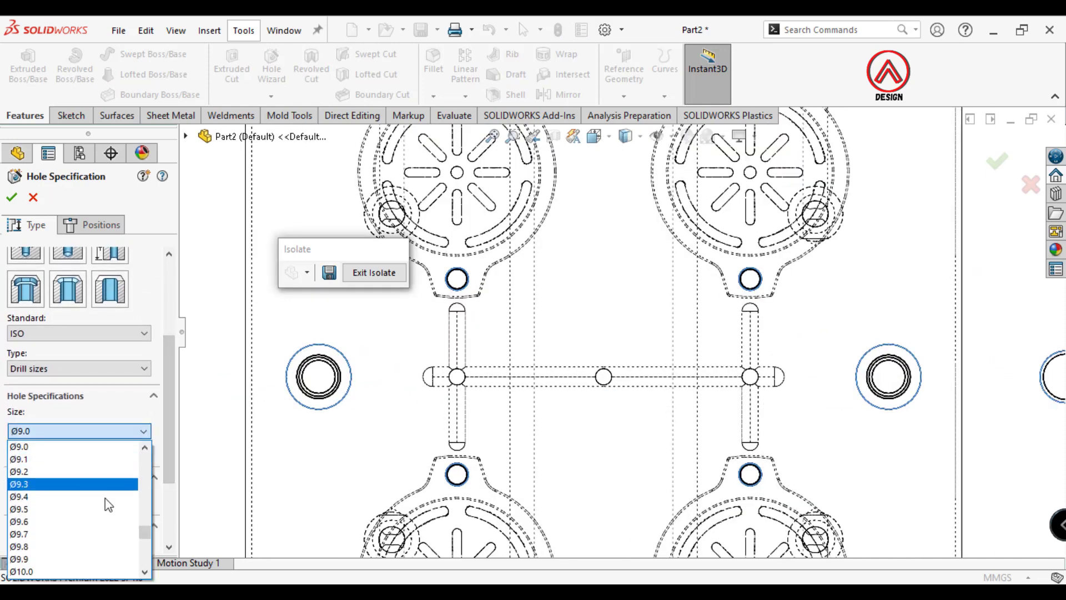
pyautogui.moveTo(145, 531); pyautogui.dragTo(146, 505)
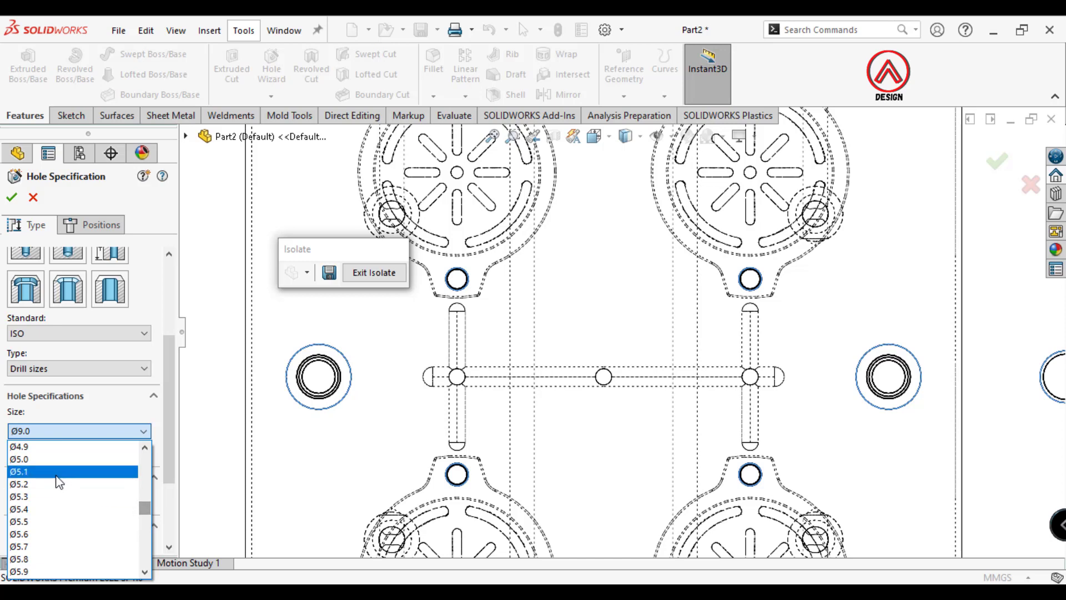
pyautogui.click(34, 514)
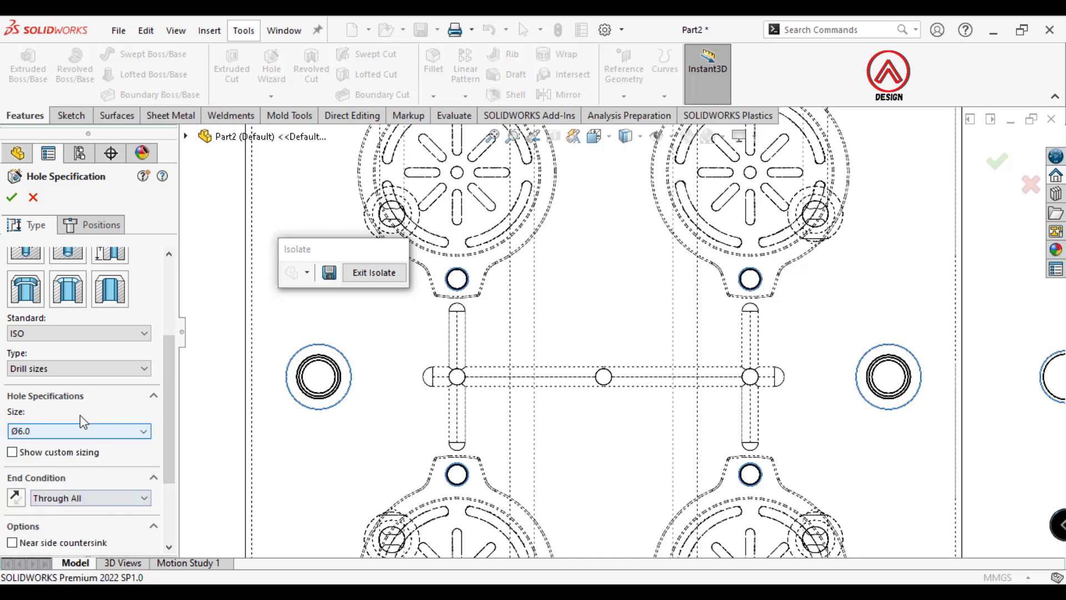
# Add a hole point at the right runner circle's centre.
pyautogui.click(101, 236)
pyautogui.scroll(-4, 500, 376)
pyautogui.scroll(-3, 389, 375)
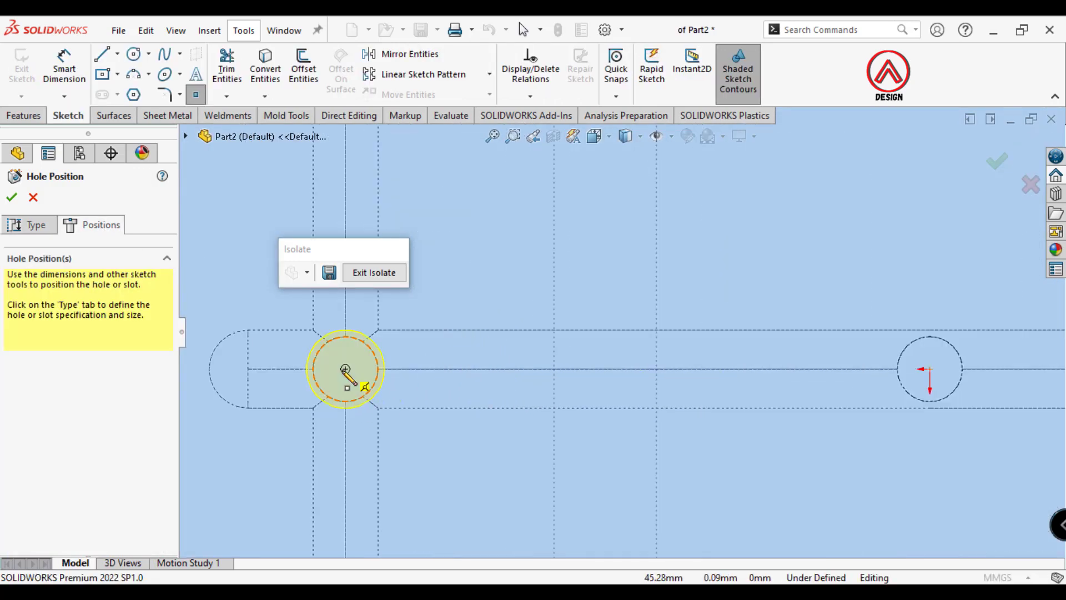
pyautogui.click(931, 369)
pyautogui.scroll(3, 905, 402)
pyautogui.scroll(3, 889, 377)
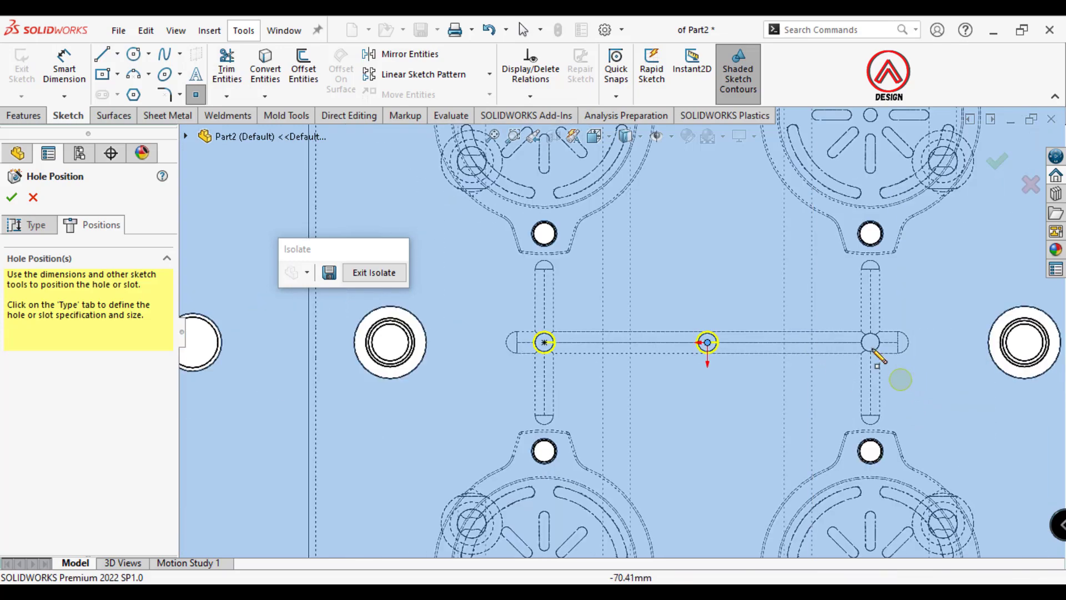
pyautogui.scroll(-2, 873, 351)
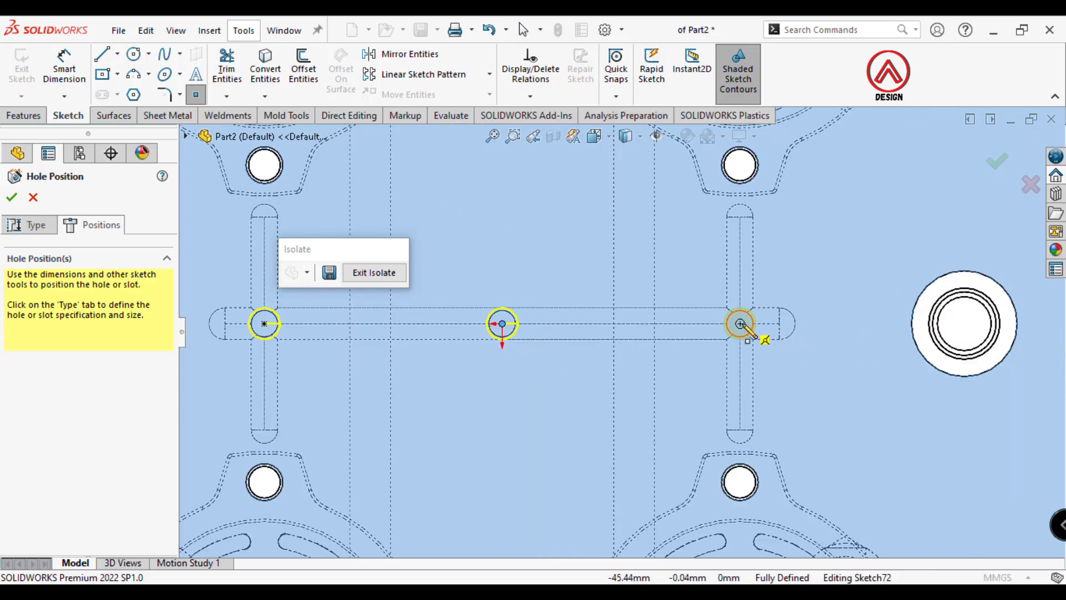
pyautogui.scroll(5, 747, 339)
# Turn off Auto-select for the Ø6.0 holes and create the runner holes.
pyautogui.click(29, 225)
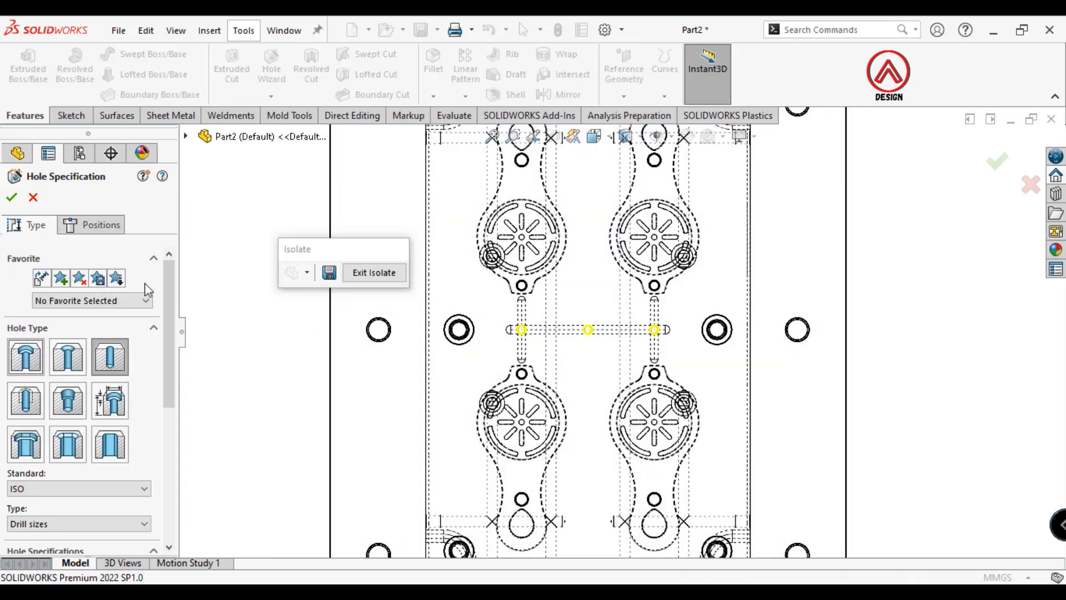
pyautogui.scroll(-5, 167, 365)
pyautogui.scroll(-5, 111, 444)
pyautogui.click(78, 515)
pyautogui.scroll(-2, 77, 518)
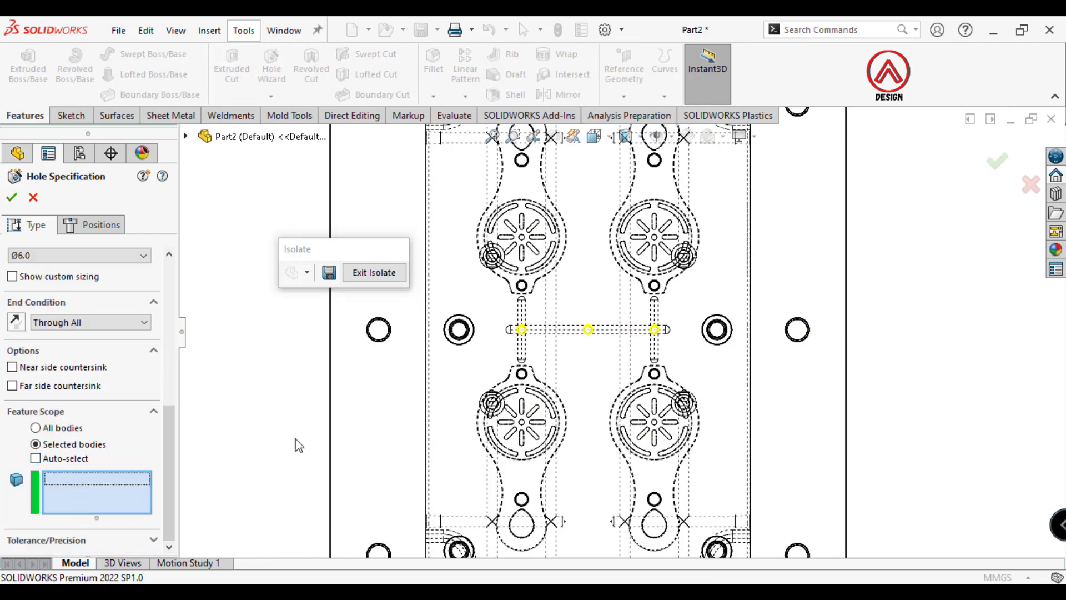
pyautogui.scroll(2, 621, 330)
pyautogui.click(528, 381)
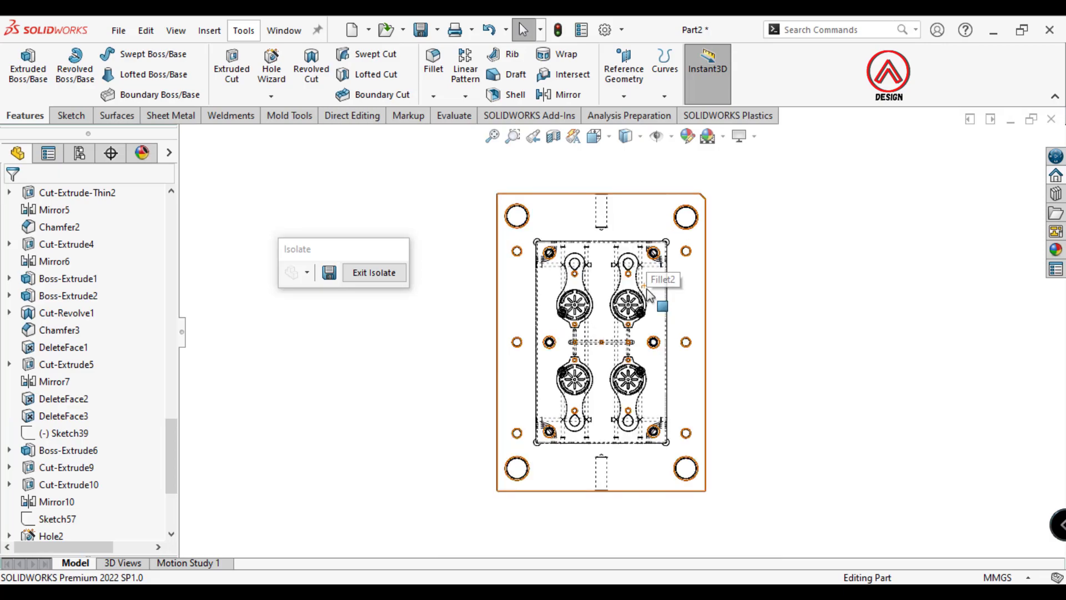
# Orbit the drilled plate and switch the display style from shaded to hidden-line view.
pyautogui.moveTo(644, 320); pyautogui.dragTo(577, 368, button='middle')
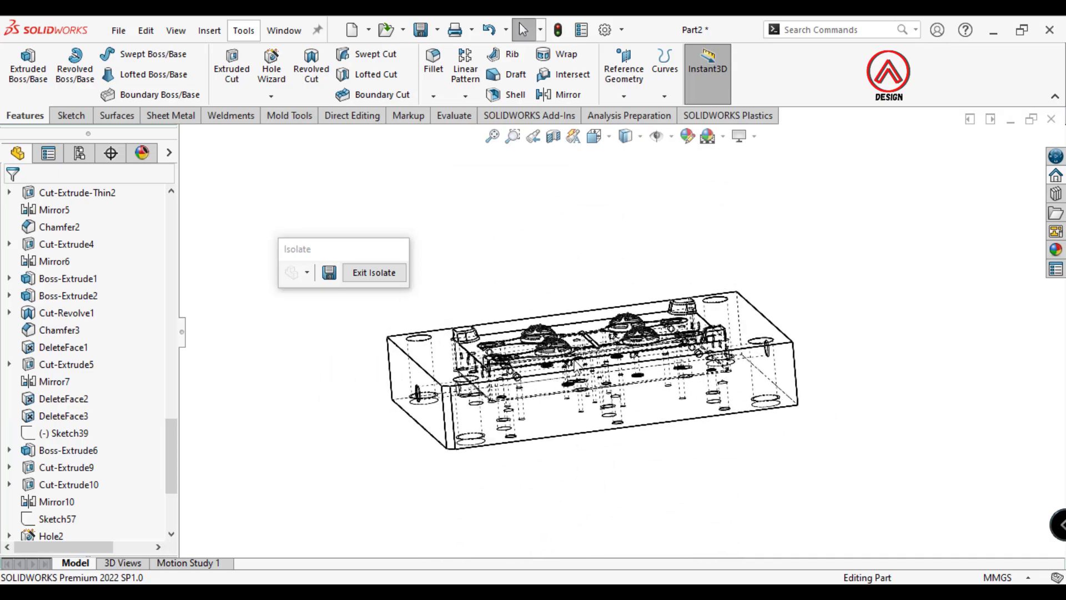
pyautogui.scroll(3, 577, 367)
pyautogui.moveTo(578, 367); pyautogui.dragTo(550, 441, button='middle')
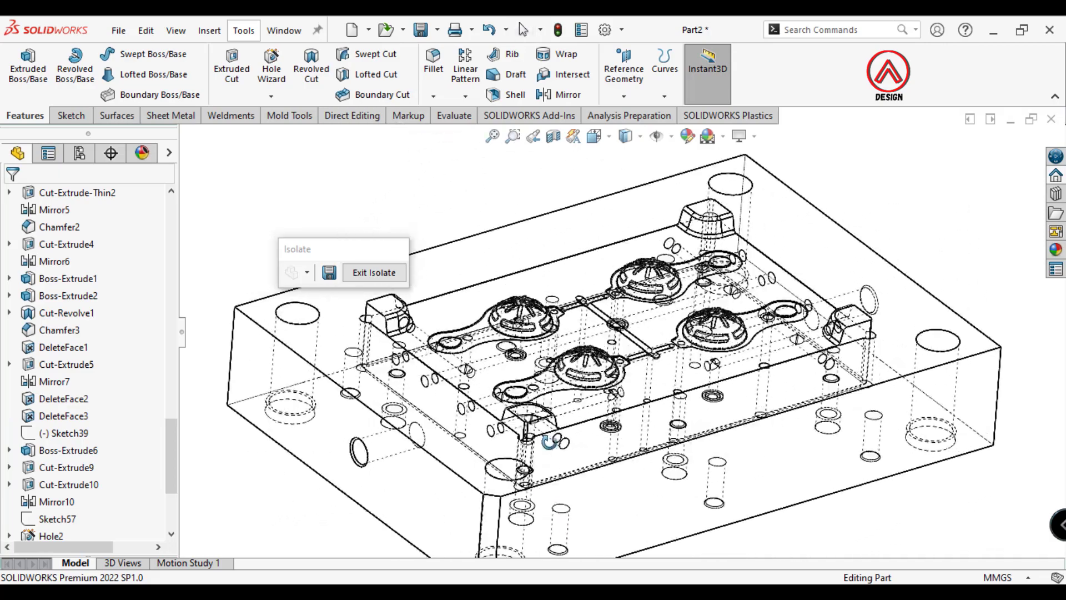
pyautogui.scroll(-3, 550, 441)
pyautogui.scroll(-3, 627, 461)
pyautogui.scroll(2, 617, 400)
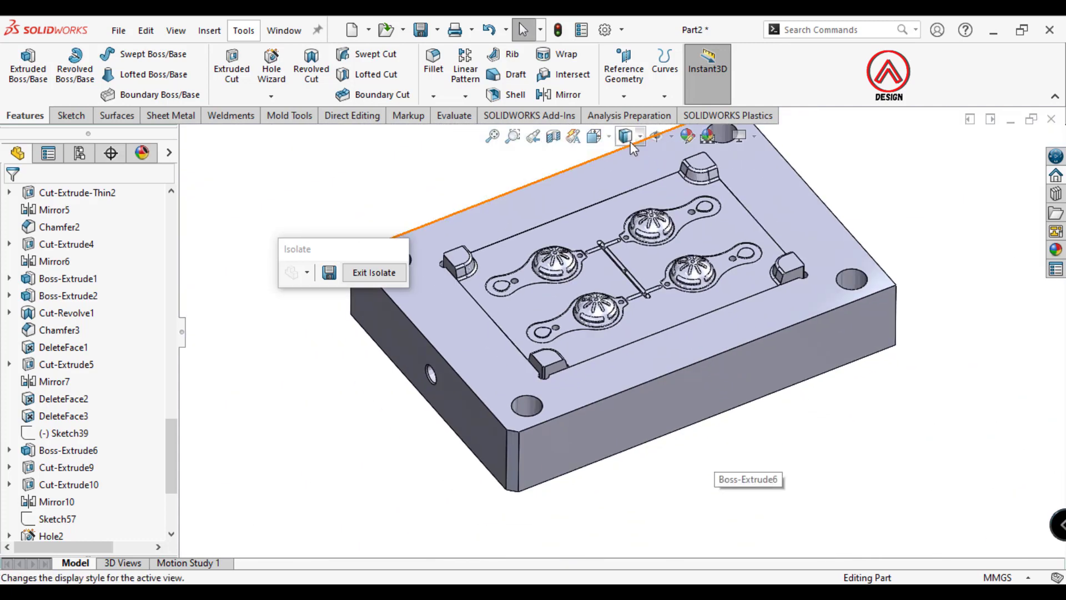
pyautogui.click(629, 139)
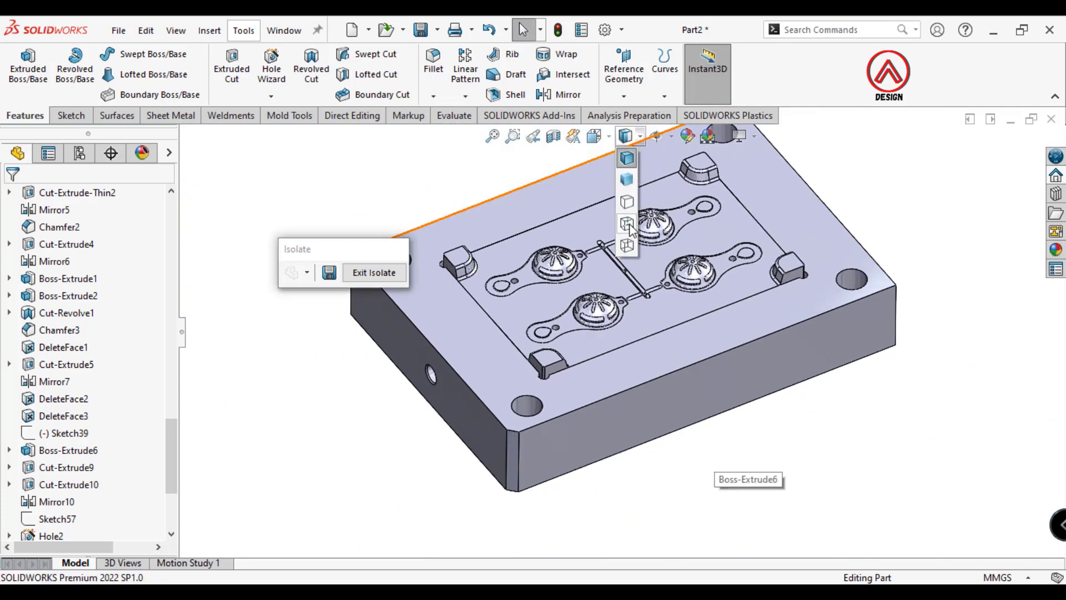
pyautogui.click(627, 224)
# Select the plate's long side face and view it Normal To.
pyautogui.moveTo(630, 228); pyautogui.dragTo(623, 392, button='middle')
pyautogui.click(616, 378)
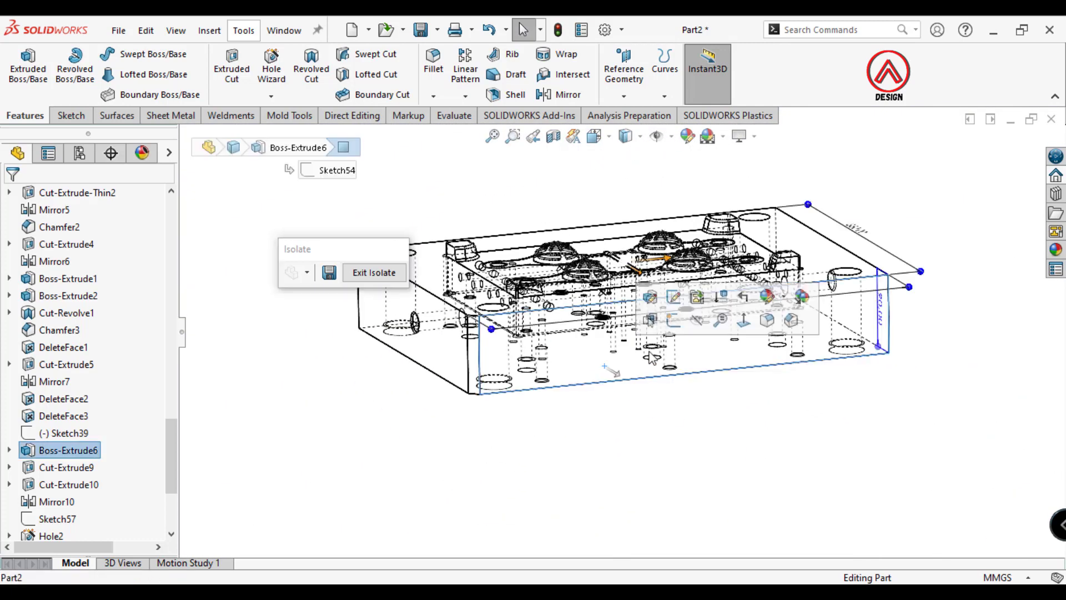
pyautogui.click(745, 321)
pyautogui.scroll(-3, 727, 479)
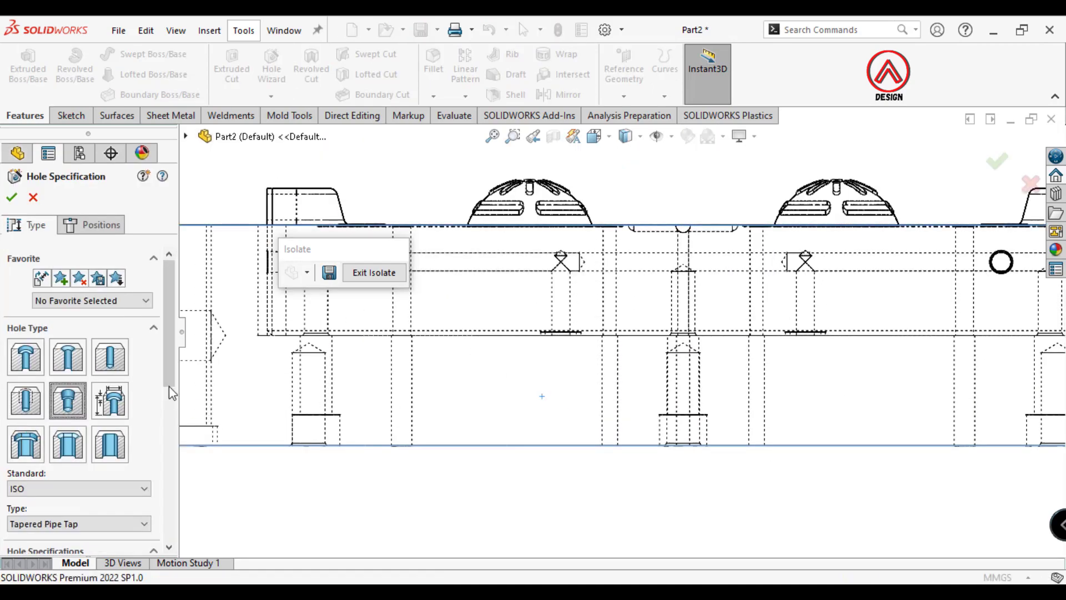
# Choose pipe-tap size 1/8, enable custom sizing, and make the tap drill Blind.
pyautogui.scroll(-3, 169, 387)
pyautogui.click(66, 420)
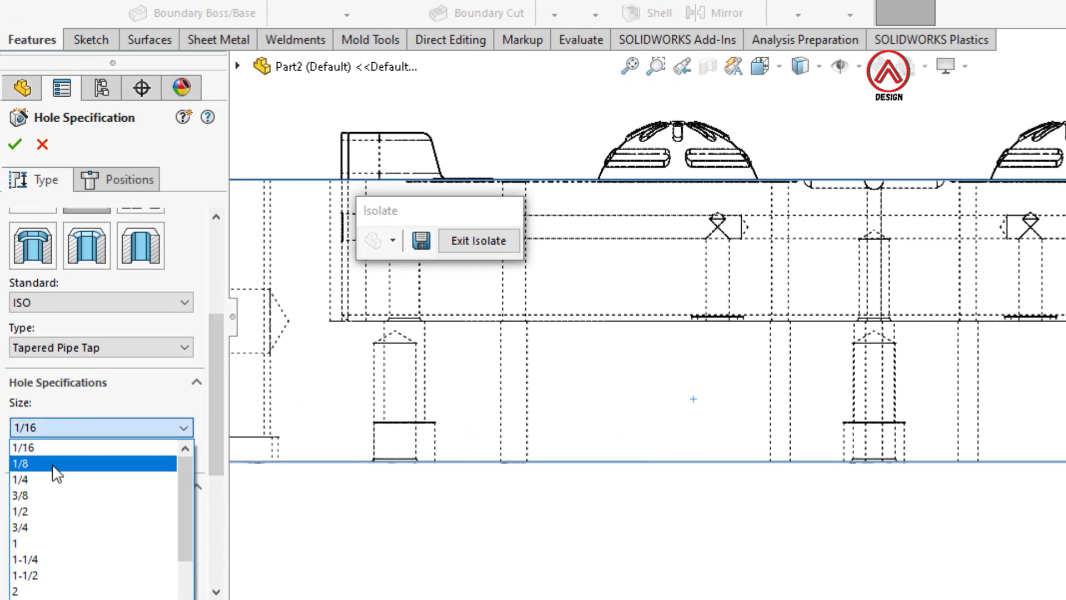
pyautogui.click(56, 473)
pyautogui.moveTo(209, 464)
pyautogui.mouseDown()
pyautogui.moveTo(214, 491)
pyautogui.moveTo(155, 508)
pyautogui.mouseUp()
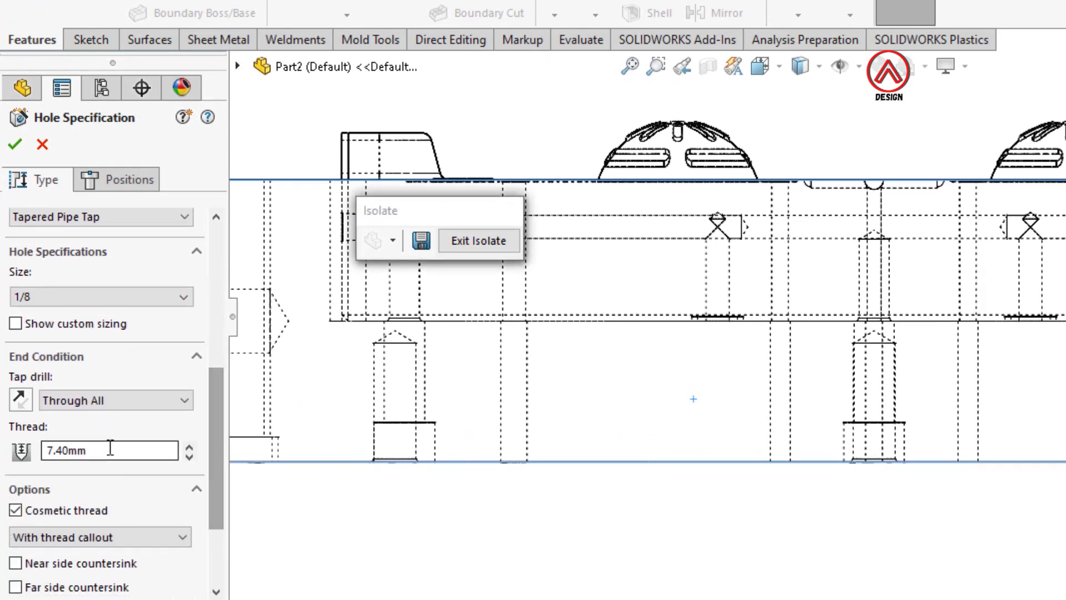
pyautogui.click(98, 324)
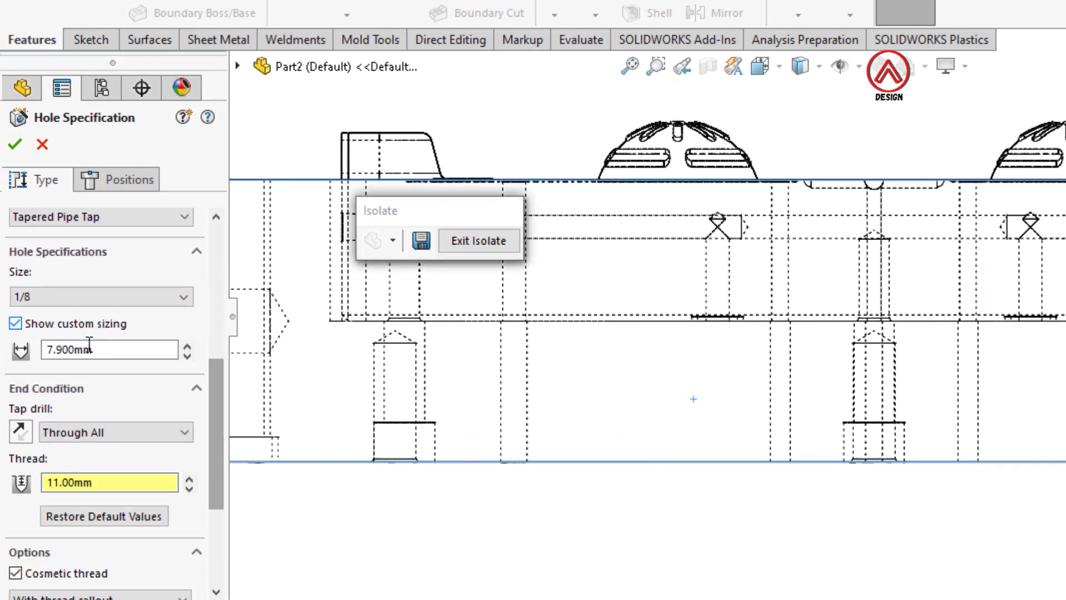
pyautogui.click(92, 439)
pyautogui.click(61, 451)
pyautogui.click(111, 181)
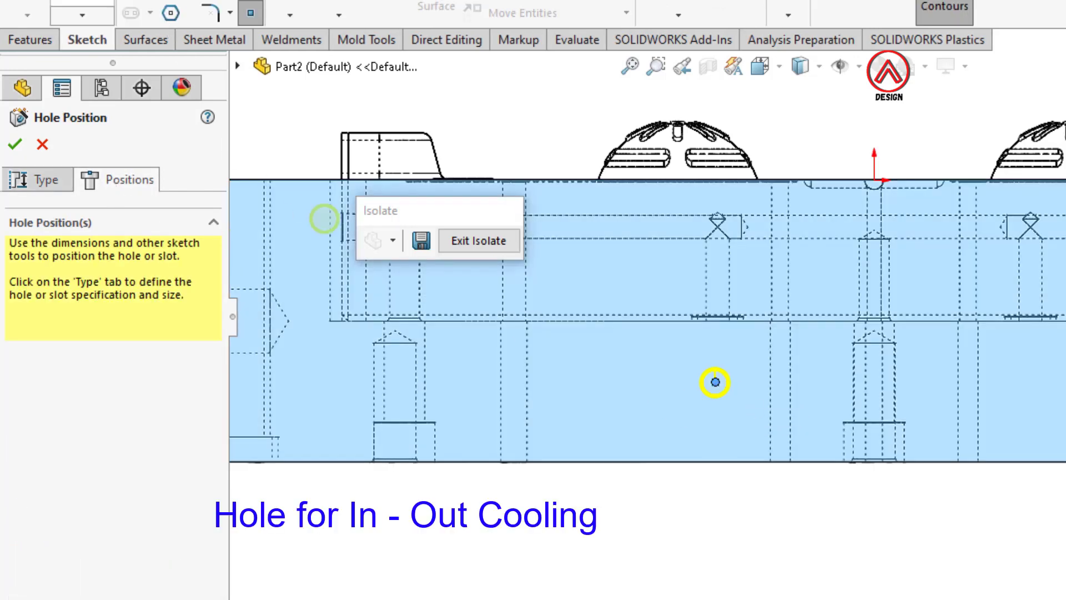
# Dimension the hole point 50 mm horizontally from the origin.
pyautogui.press('Escape')
pyautogui.click(875, 180)
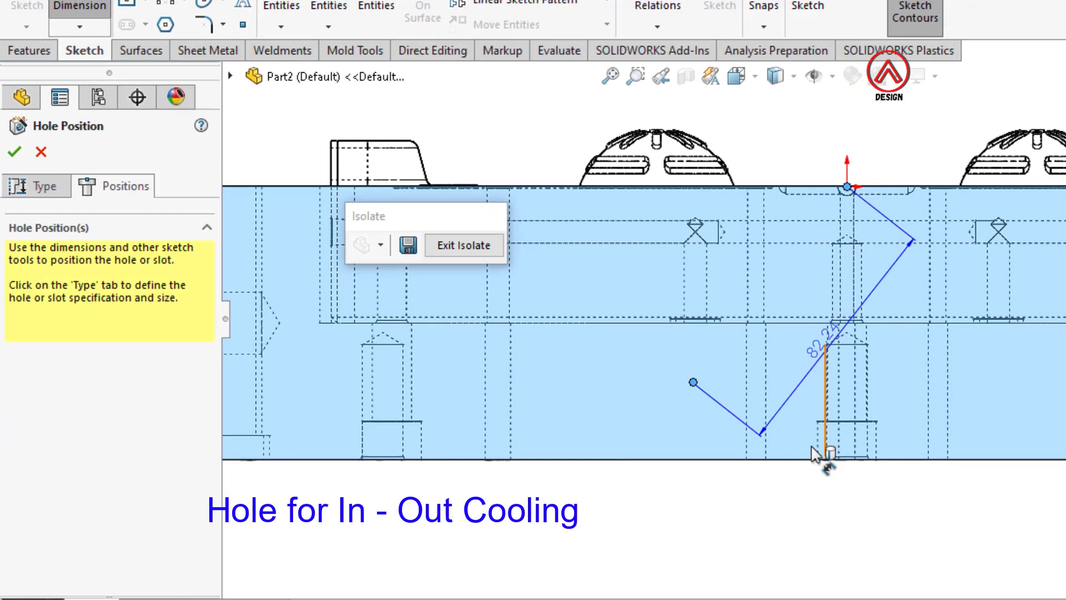
pyautogui.click(560, 502)
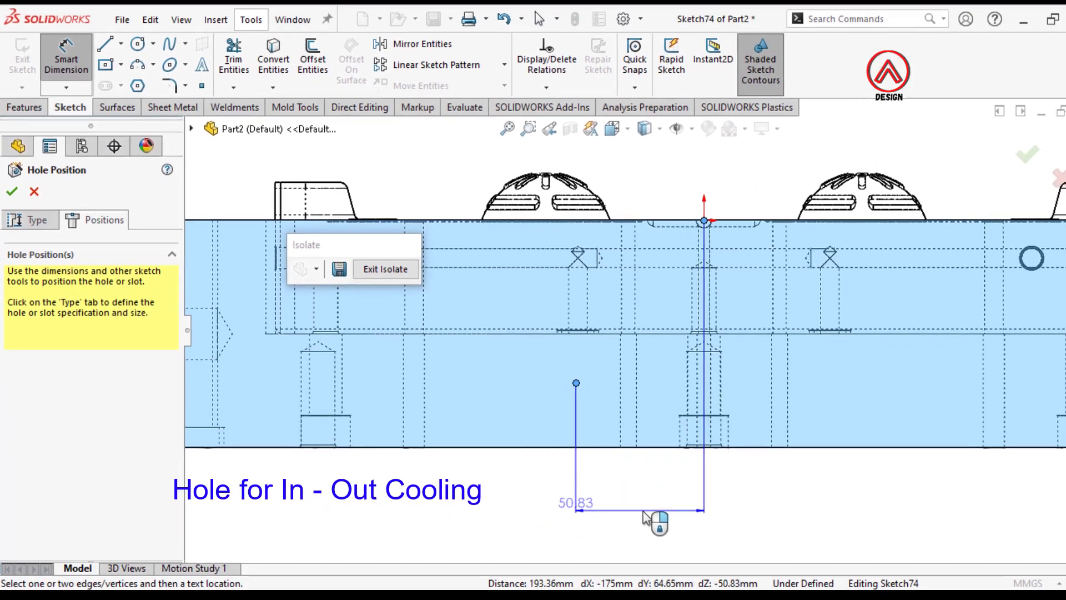
pyautogui.write('5')
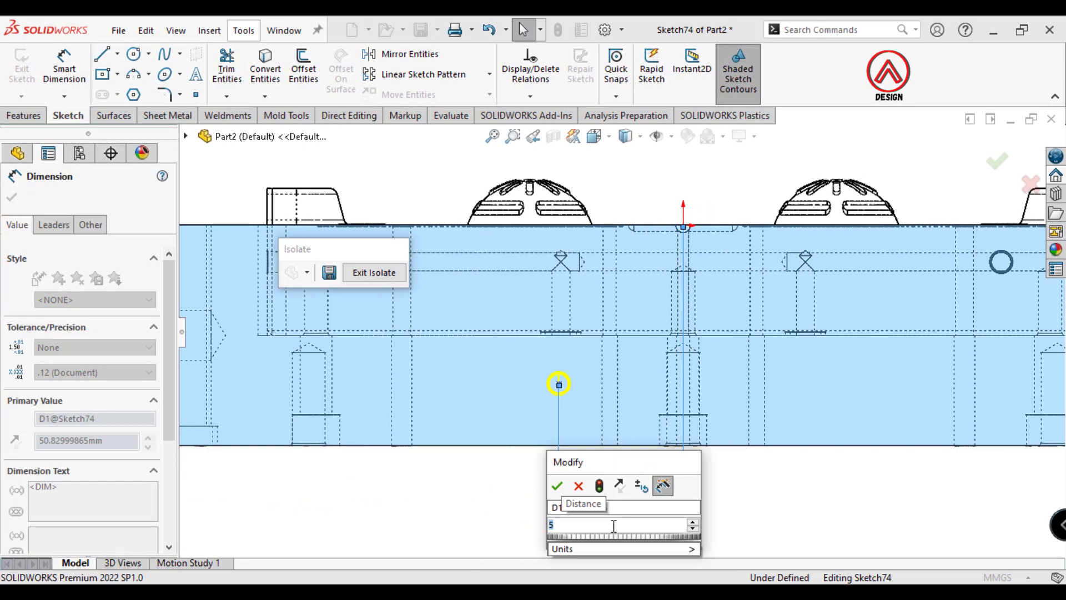
pyautogui.press('Return')
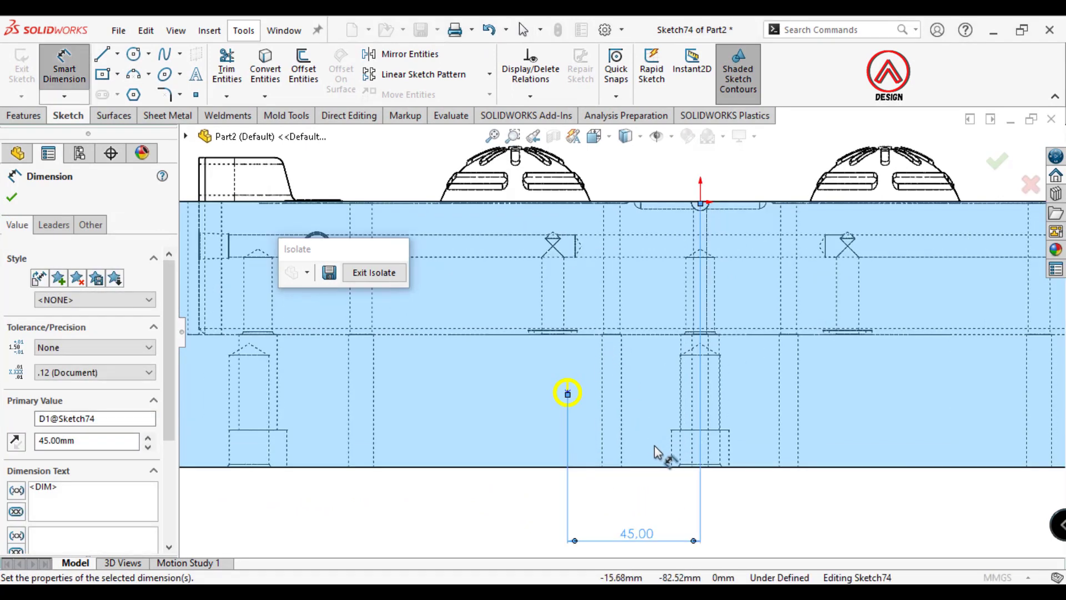
pyautogui.scroll(2, 580, 385)
pyautogui.scroll(-2, 715, 476)
pyautogui.press('Escape')
pyautogui.scroll(-1, 699, 472)
pyautogui.doubleClick(698, 472)
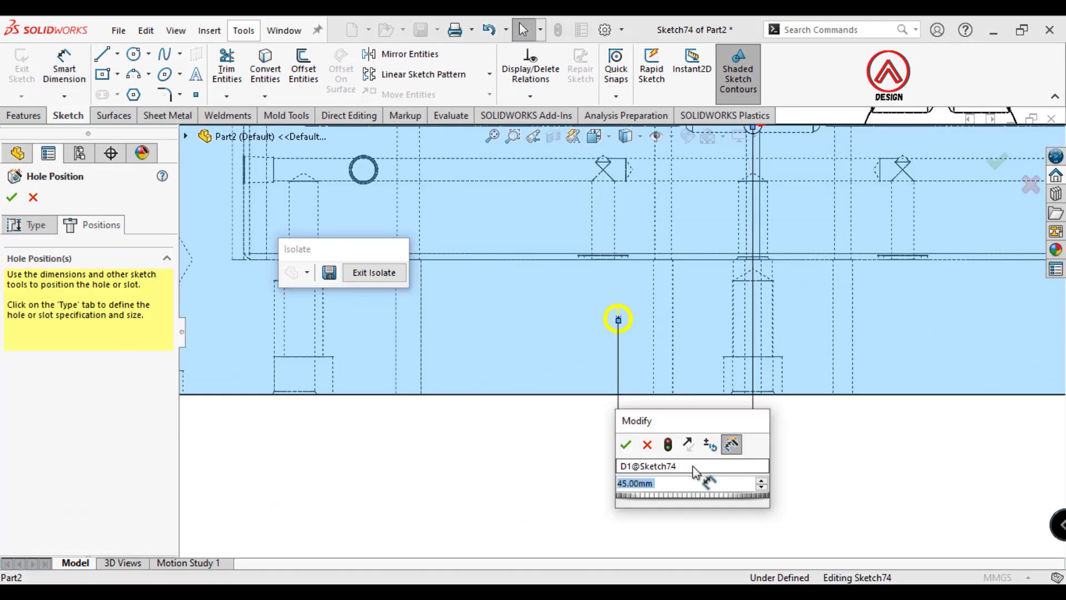
pyautogui.write('50')
pyautogui.press('Return')
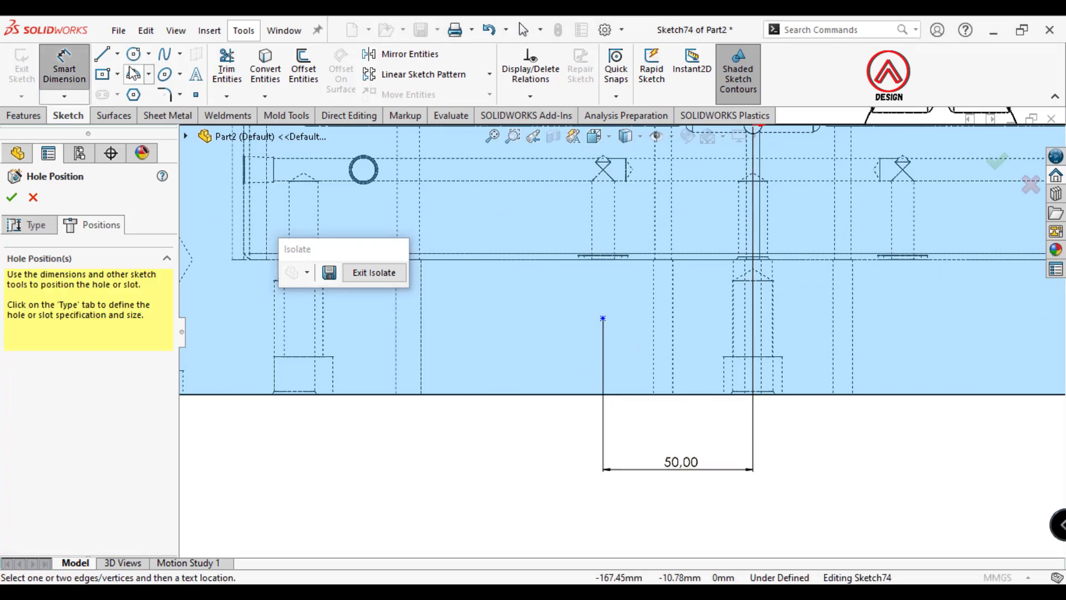
# Dimension the hole point 30 mm above the plate's bottom edge.
pyautogui.click(602, 319)
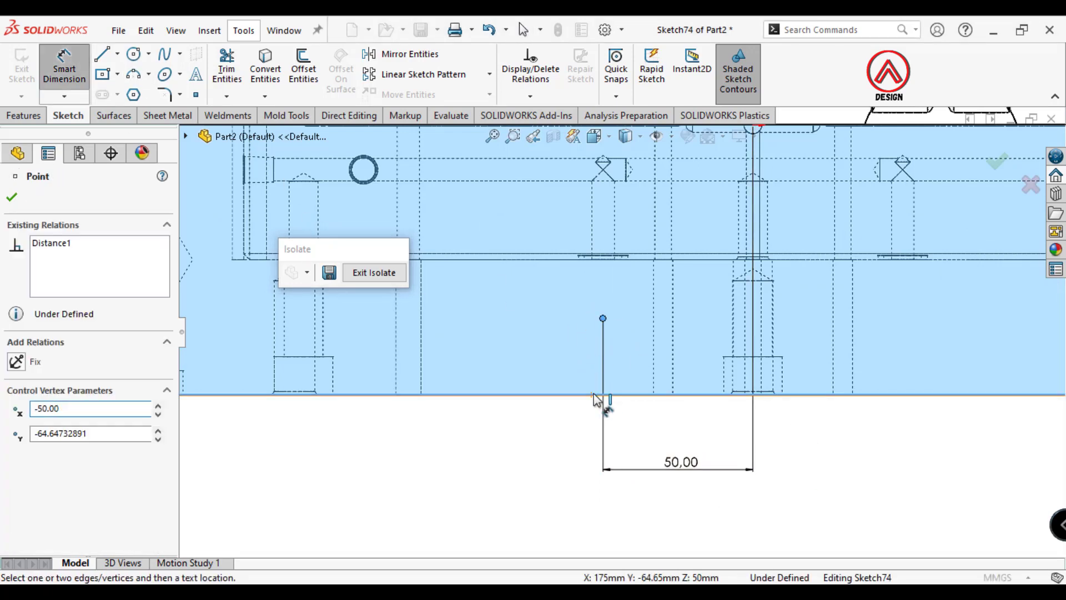
pyautogui.click(479, 355)
pyautogui.write('25')
pyautogui.press('Return')
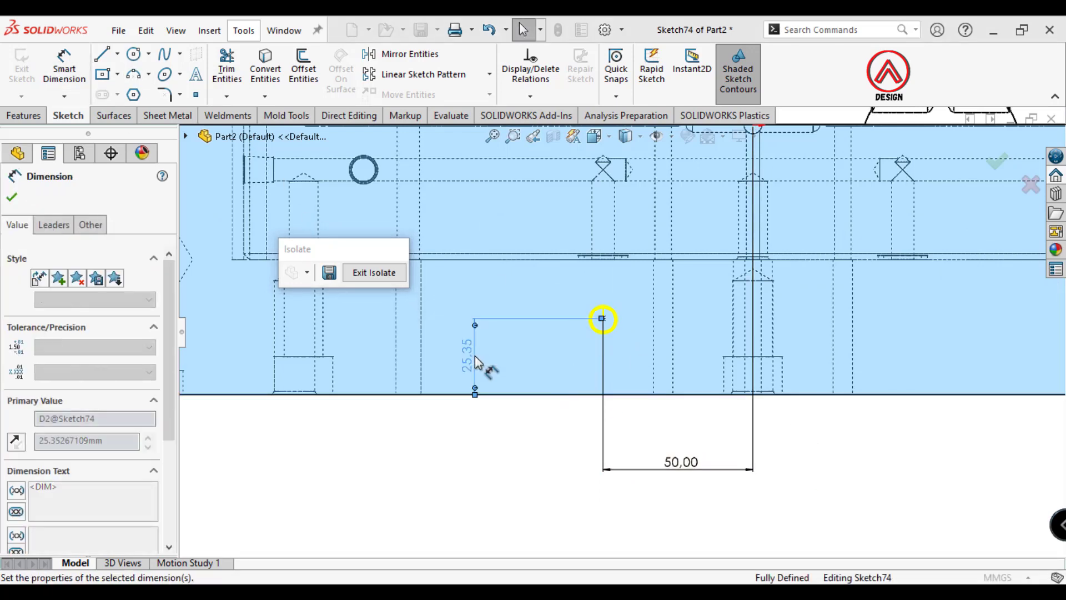
pyautogui.doubleClick(465, 366)
pyautogui.write('30')
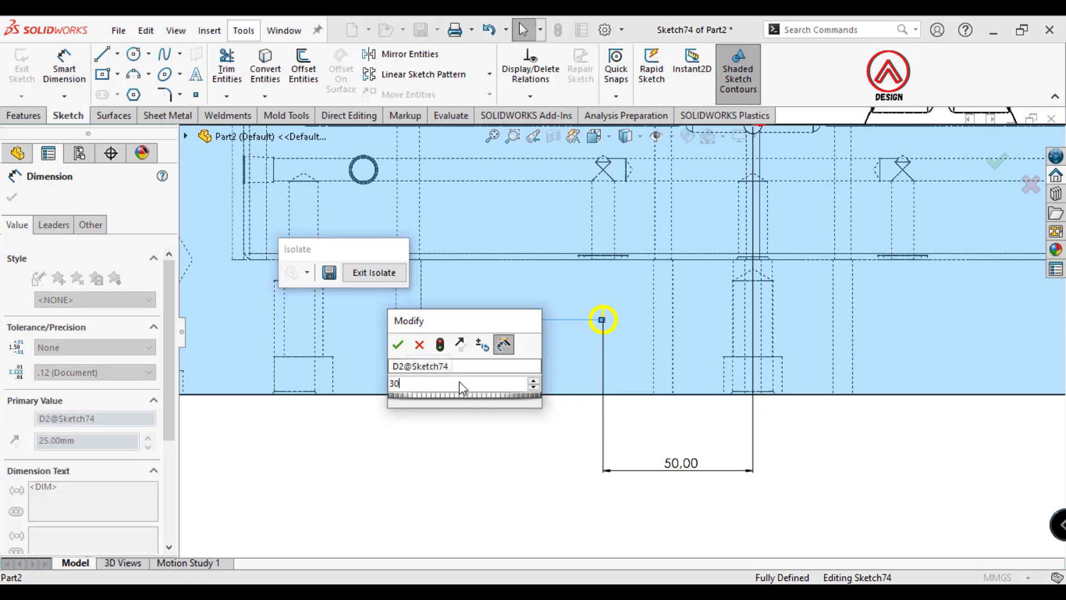
pyautogui.press('Return')
pyautogui.click(523, 456)
pyautogui.scroll(2, 591, 378)
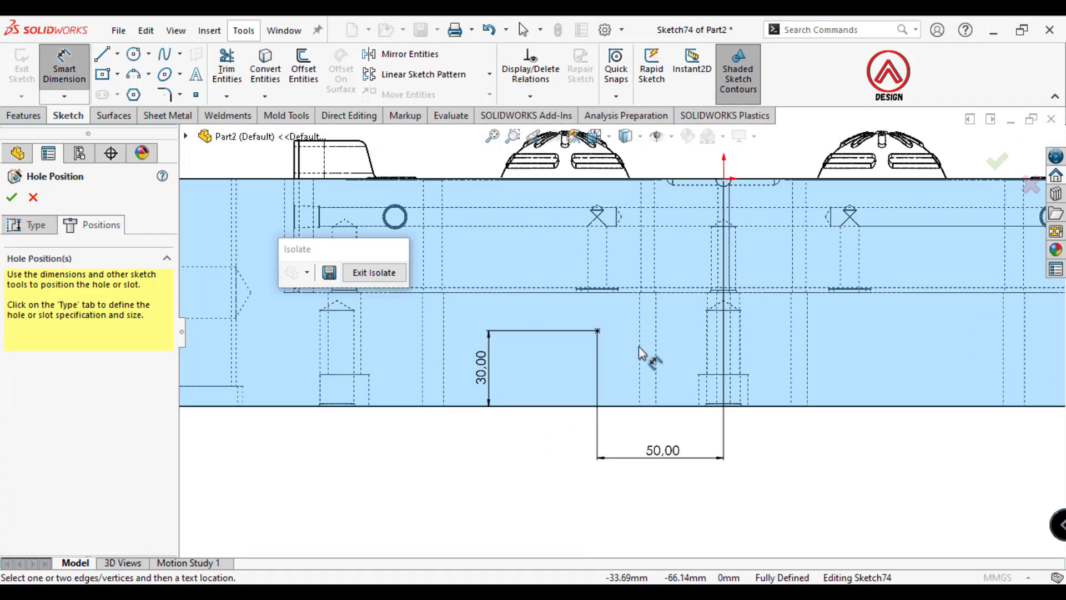
pyautogui.click(29, 228)
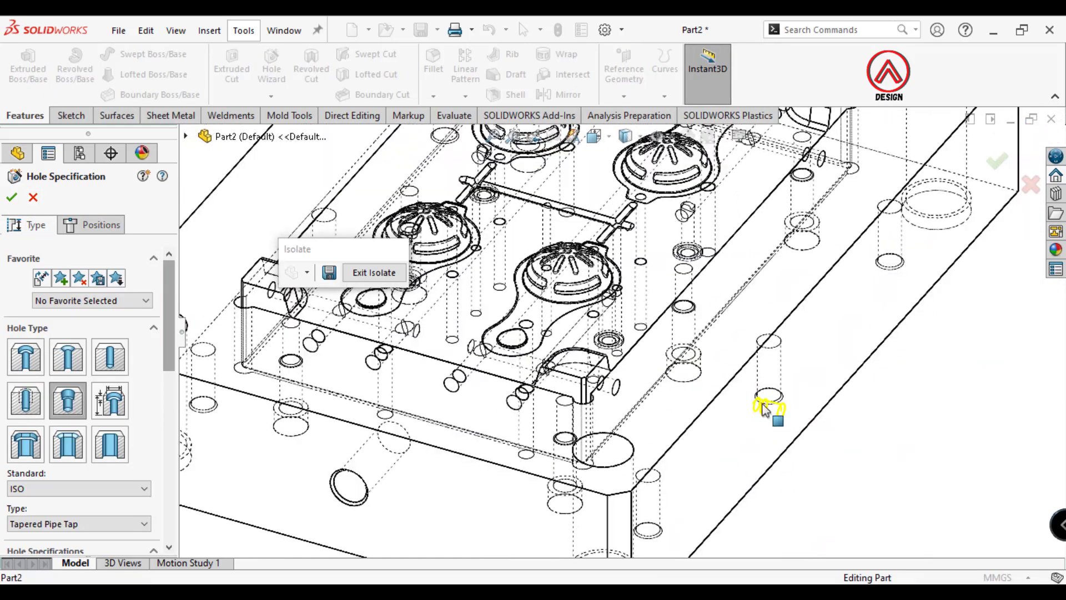
# Enter the custom pipe-tap diameter and a 120 mm blind tap drill depth.
pyautogui.scroll(-3, 89, 361)
pyautogui.scroll(-5, 89, 361)
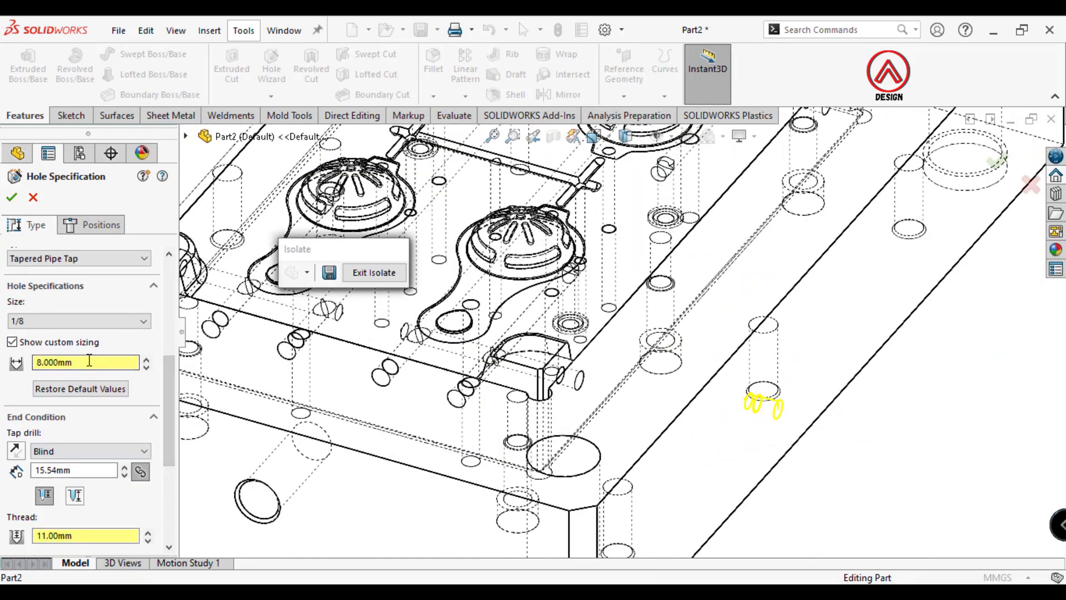
pyautogui.write('150')
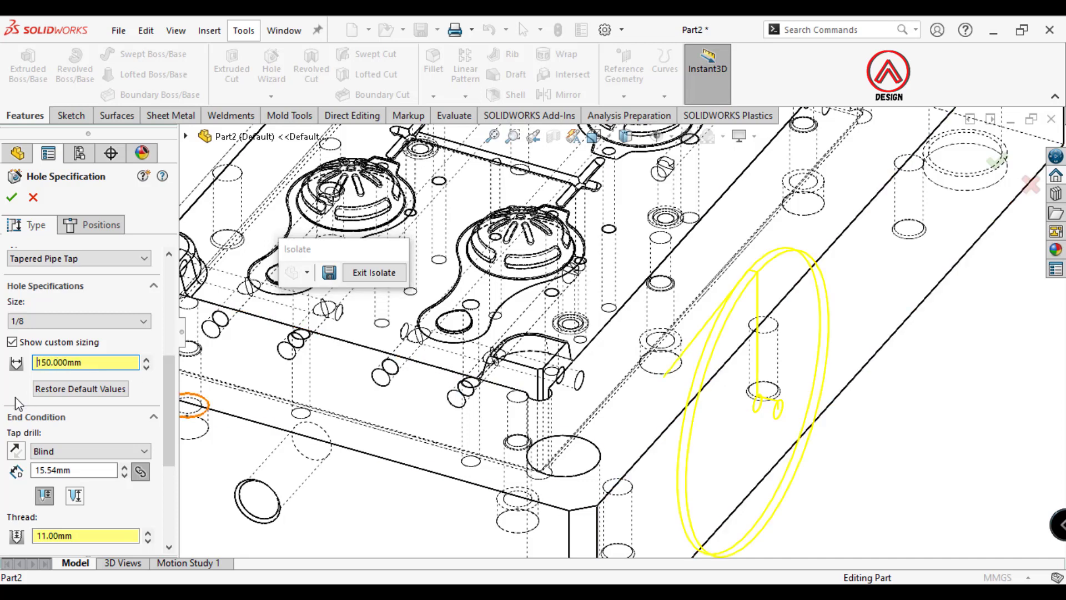
pyautogui.press('Tab')
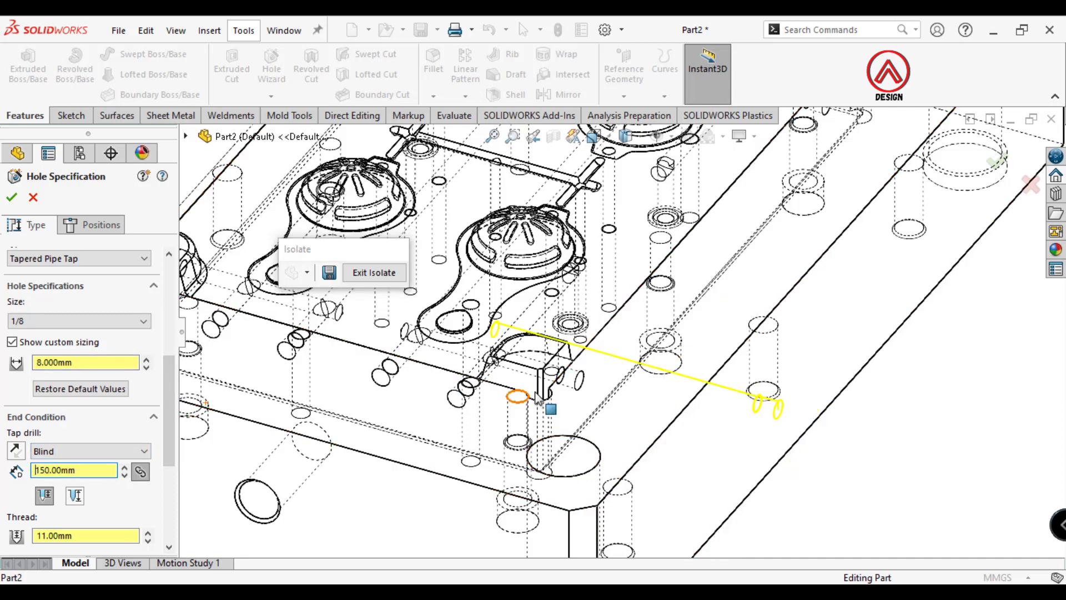
pyautogui.moveTo(536, 398); pyautogui.dragTo(572, 356, button='middle')
pyautogui.scroll(-3, 594, 332)
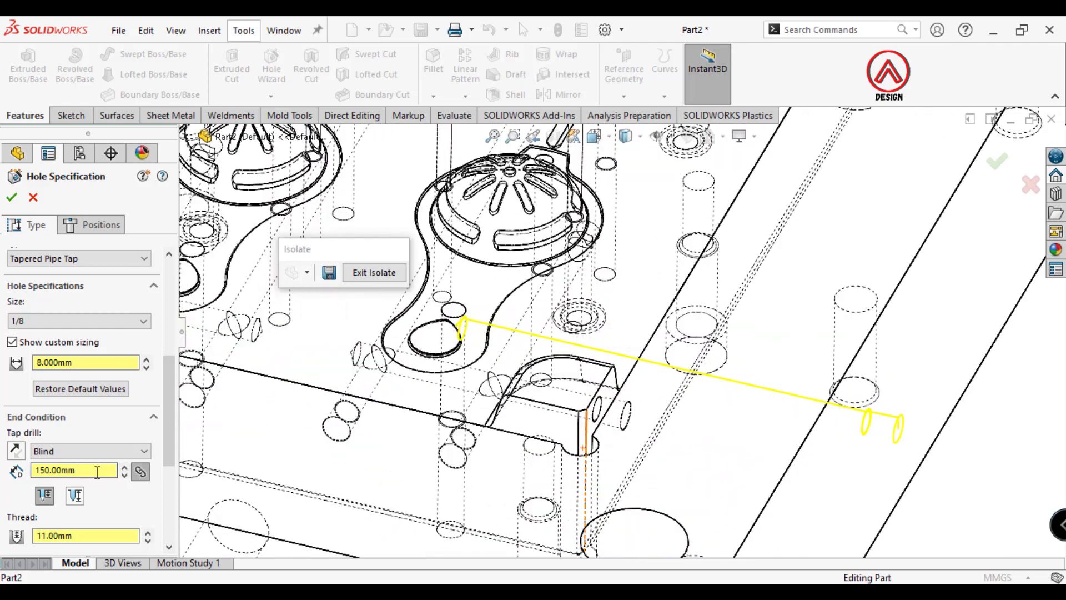
pyautogui.click(140, 472)
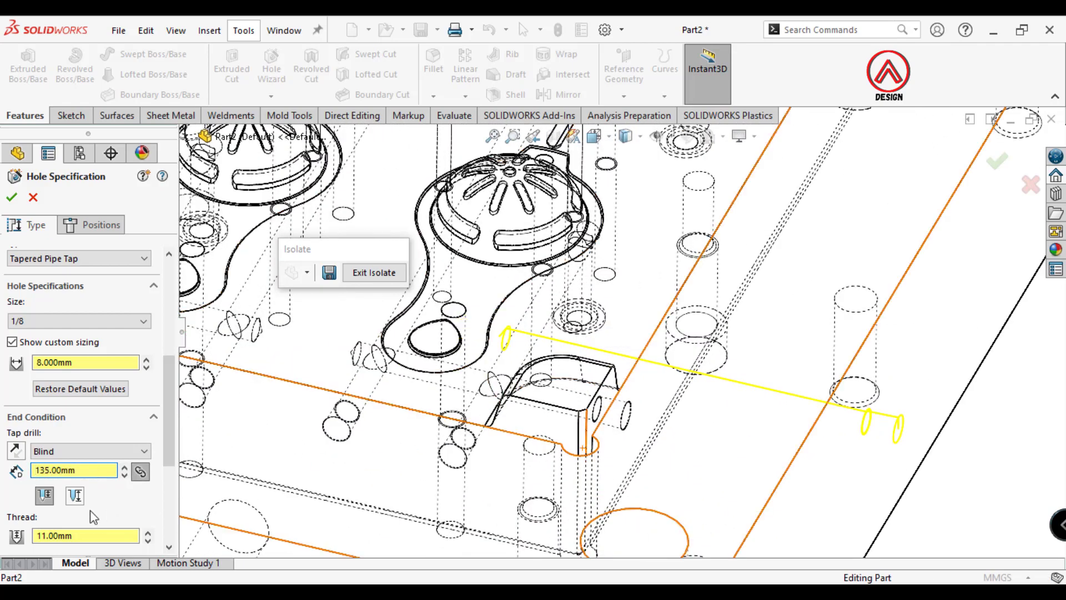
pyautogui.write('0')
pyautogui.press('Tab')
pyautogui.moveTo(583, 448)
pyautogui.mouseDown(button='middle')
pyautogui.moveTo(548, 330)
pyautogui.moveTo(622, 246)
pyautogui.moveTo(555, 311)
pyautogui.mouseUp(button='middle')
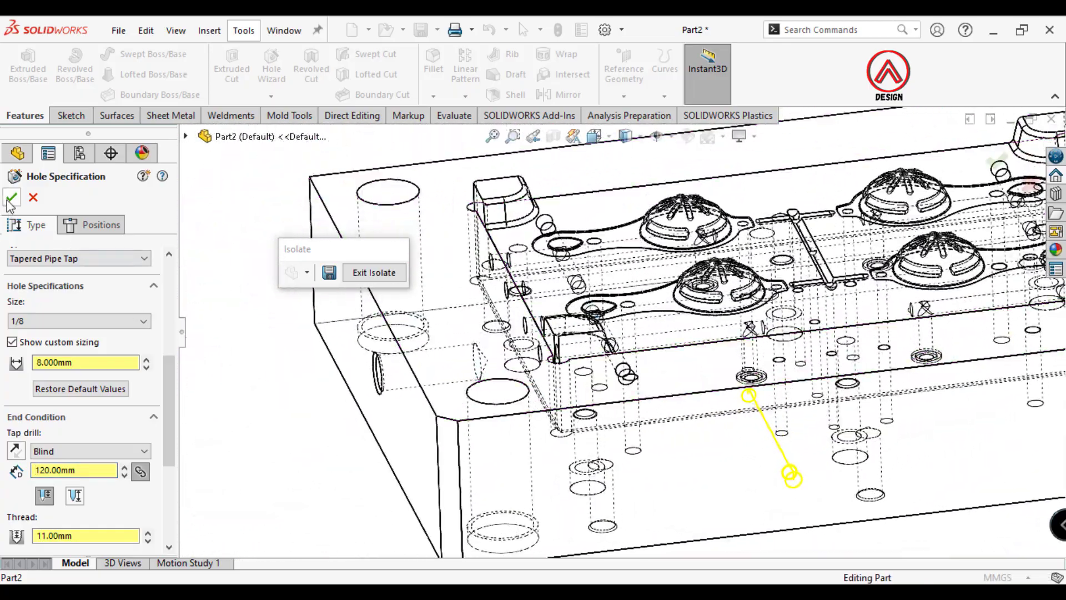
# Switch to Shaded and hide the core body to reveal the plate.
pyautogui.scroll(3, 555, 333)
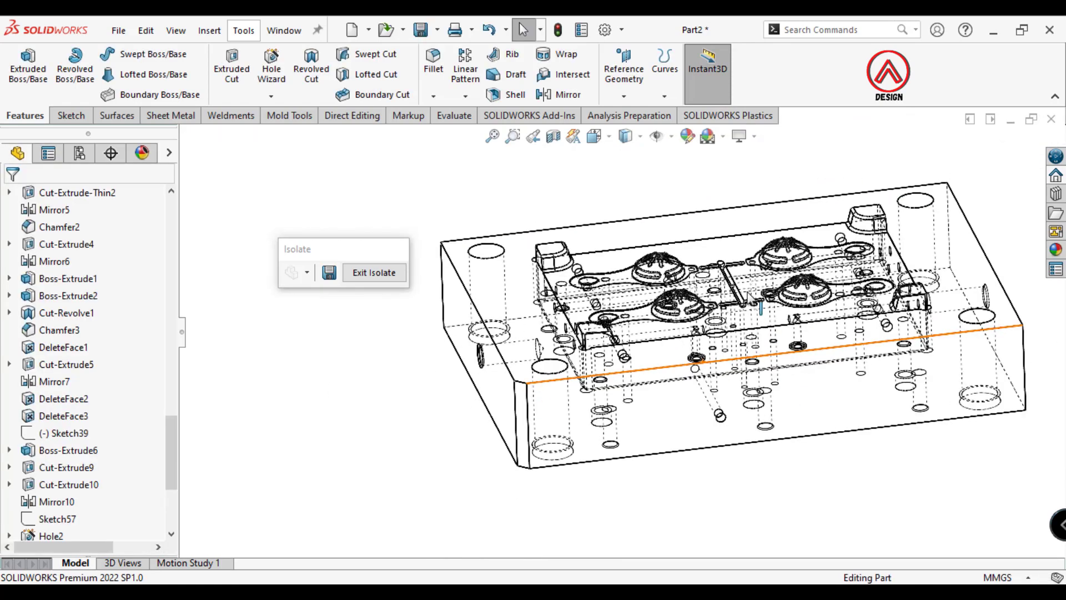
pyautogui.scroll(-5, 649, 391)
pyautogui.scroll(5, 649, 391)
pyautogui.click(626, 136)
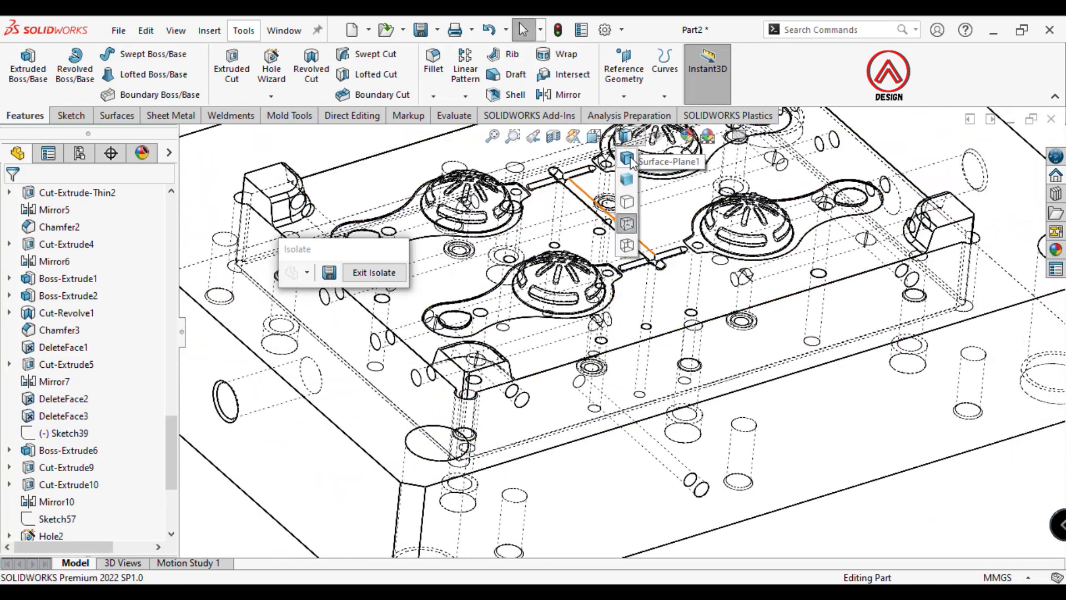
pyautogui.click(626, 175)
pyautogui.click(608, 273)
pyautogui.click(699, 228)
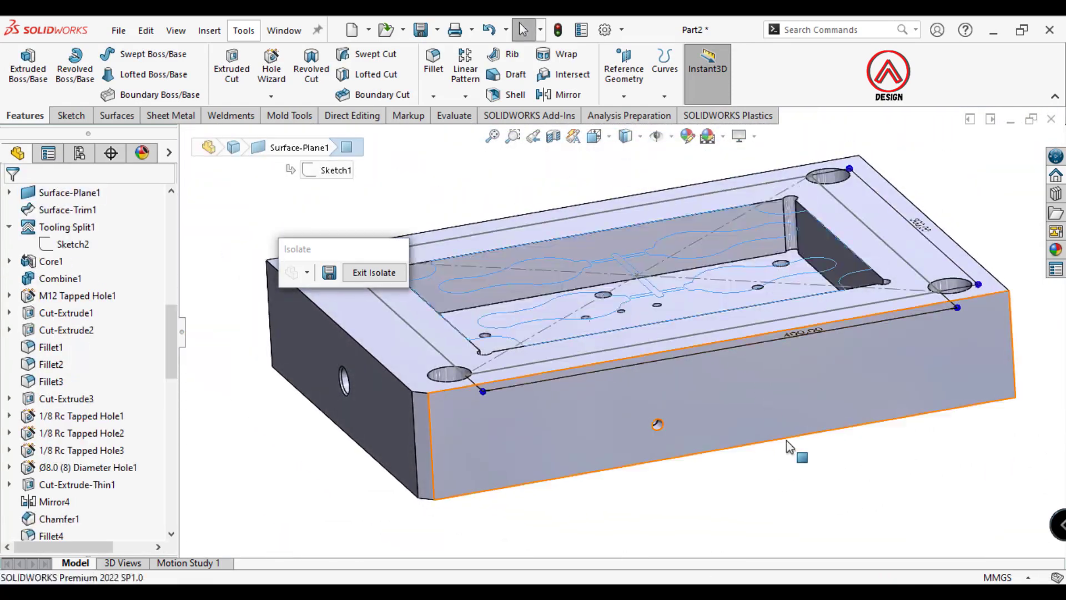
pyautogui.moveTo(797, 448); pyautogui.dragTo(656, 471, button='middle')
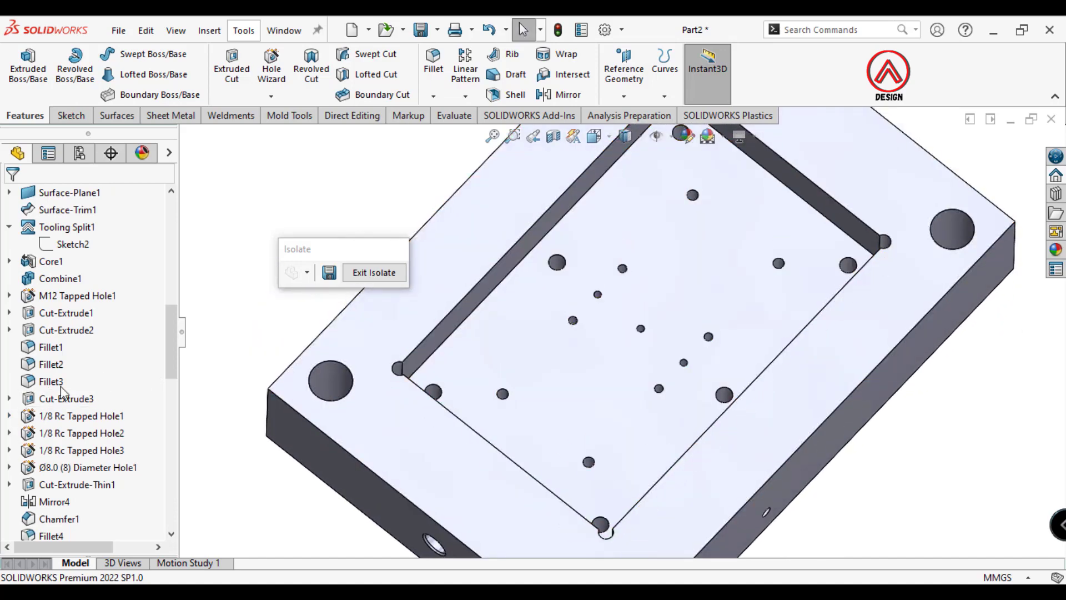
pyautogui.scroll(3, 61, 392)
pyautogui.scroll(-4, 41, 410)
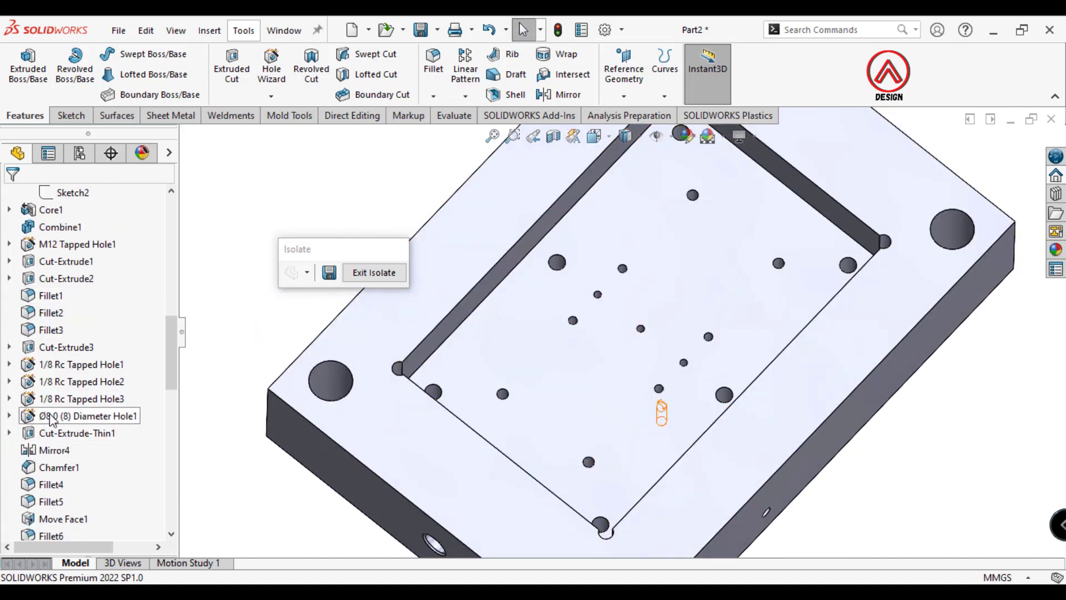
pyautogui.scroll(-3, 56, 411)
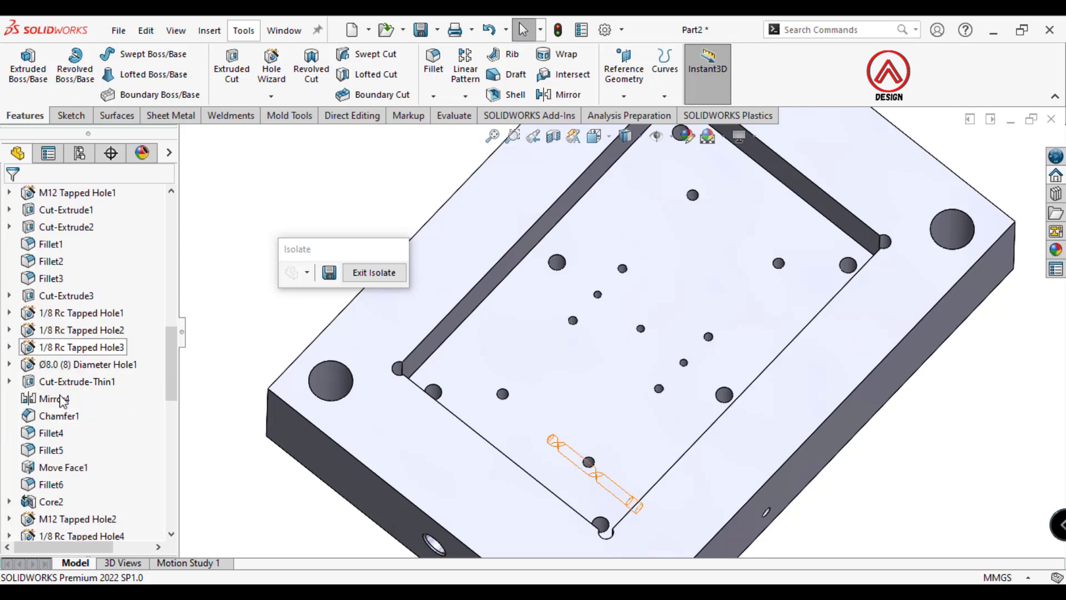
# Preview Sketch17 and turn the view normal to the pocket floor.
pyautogui.click(9, 382)
pyautogui.click(62, 400)
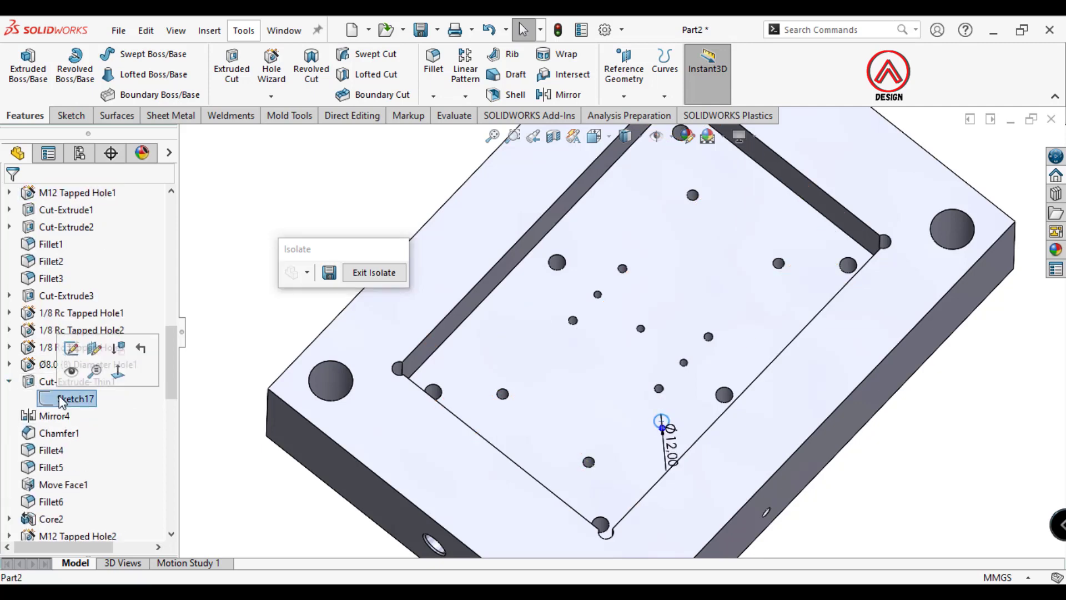
pyautogui.click(72, 372)
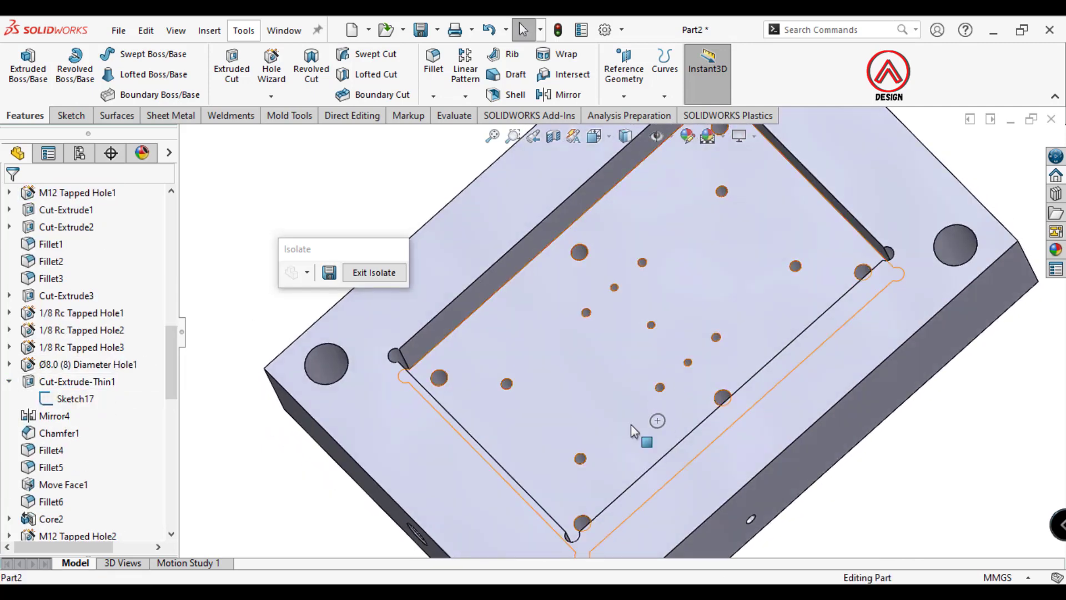
pyautogui.click(630, 424)
pyautogui.click(747, 376)
pyautogui.click(783, 368)
pyautogui.scroll(-4, 783, 368)
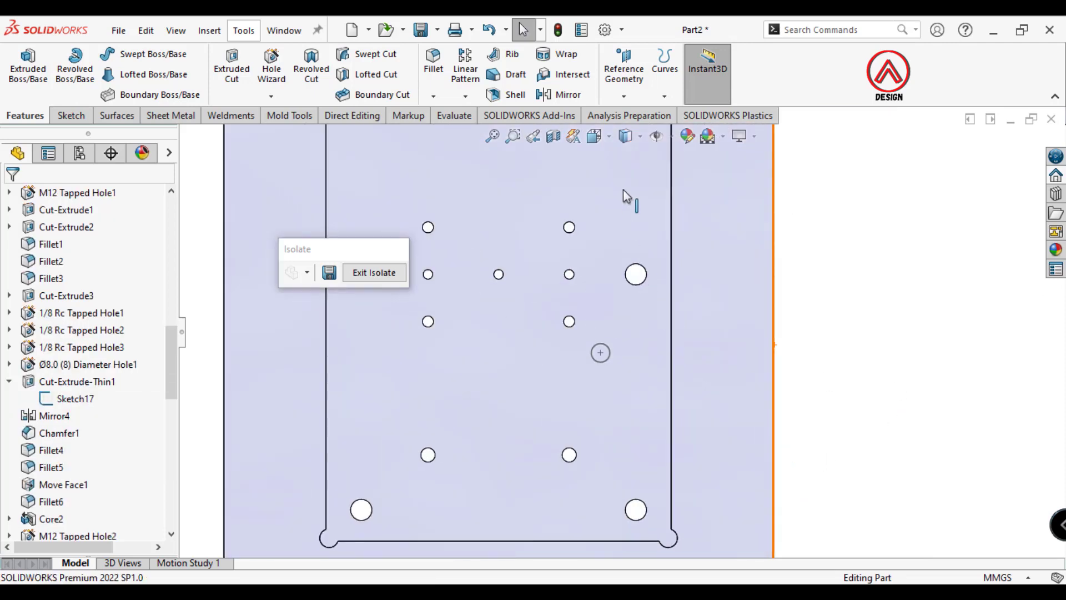
# Show hidden edges dashed and select Cut-Extrude9 to view its sketch.
pyautogui.click(625, 139)
pyautogui.click(626, 223)
pyautogui.click(626, 138)
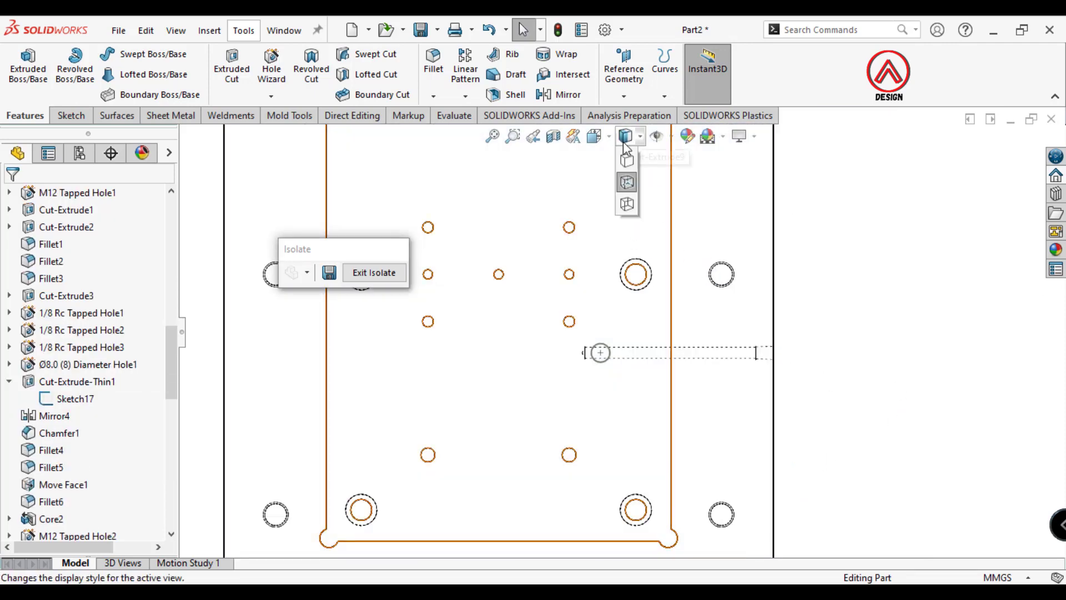
pyautogui.click(641, 331)
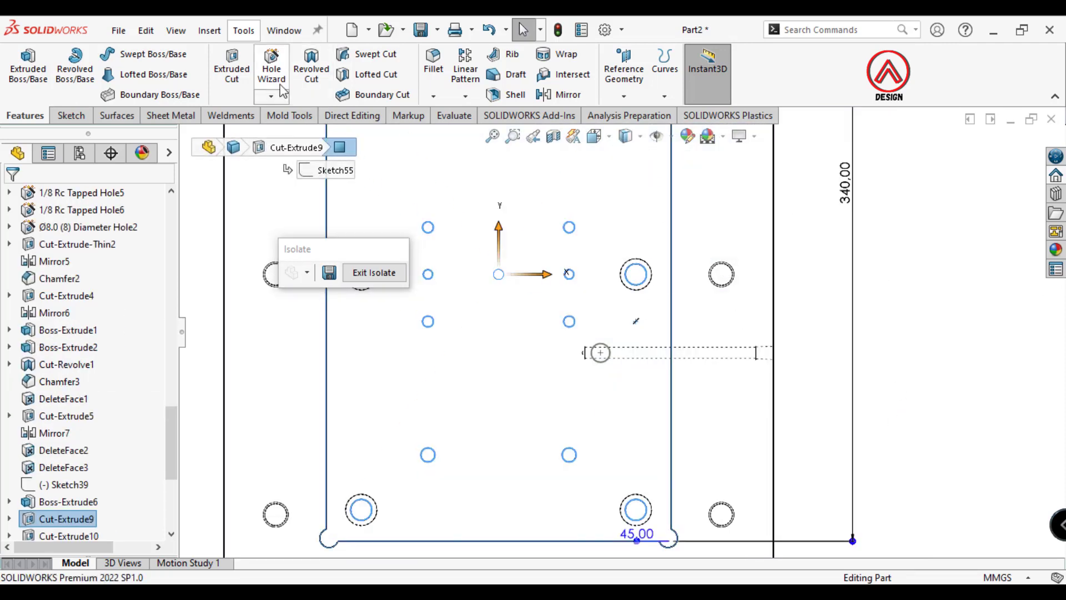
# Start a Hole Wizard hole with the Drill sizes type and Ø8.0 size.
pyautogui.click(267, 72)
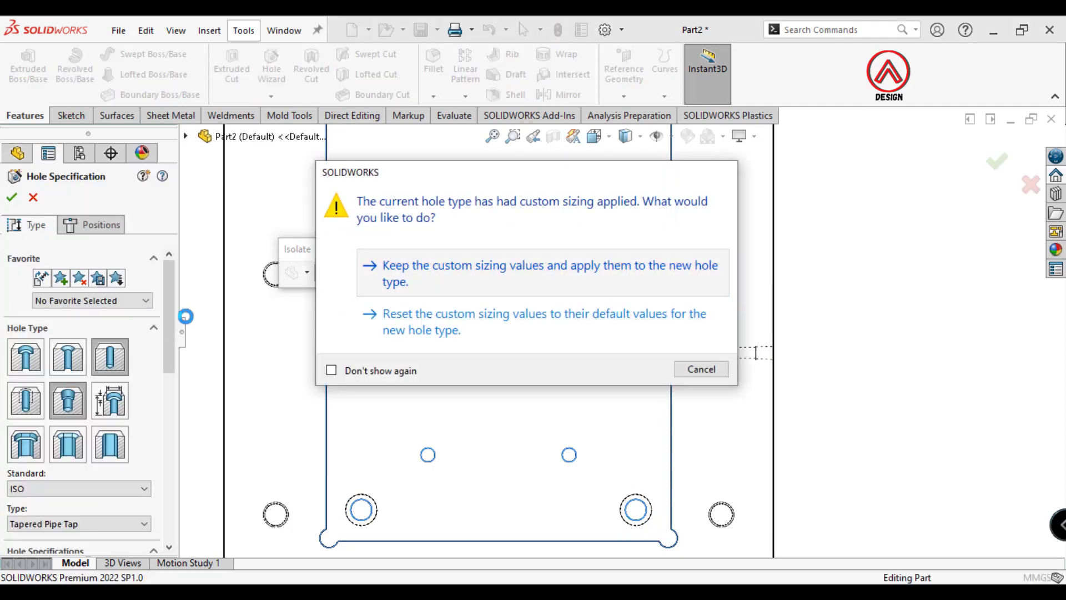
pyautogui.press('Return')
pyautogui.scroll(-3, 89, 393)
pyautogui.click(68, 392)
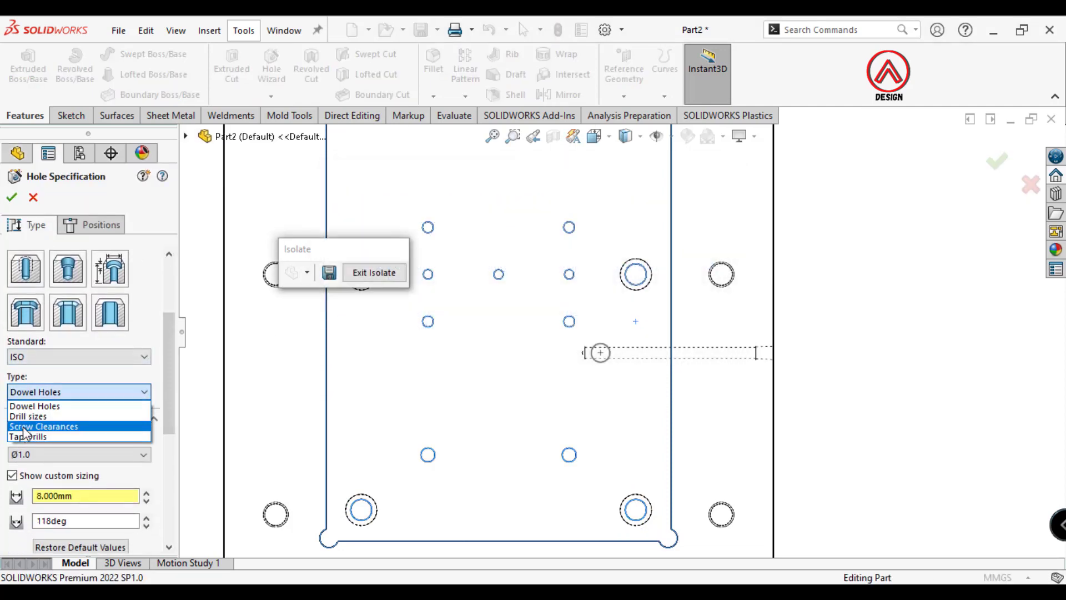
pyautogui.click(55, 417)
pyautogui.click(84, 456)
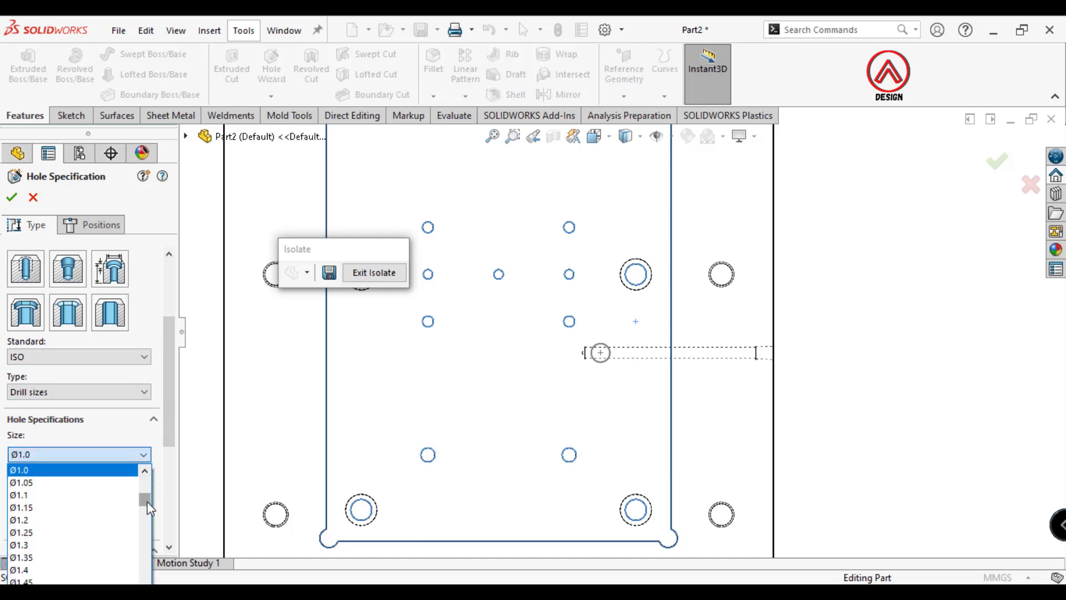
pyautogui.moveTo(145, 539); pyautogui.dragTo(145, 557)
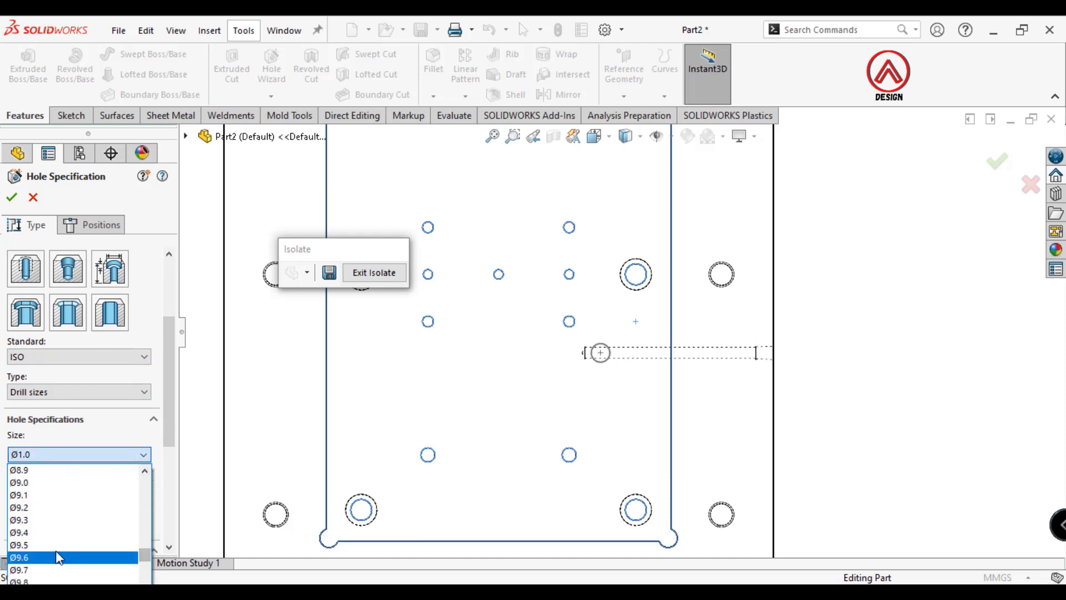
pyautogui.scroll(2, 45, 516)
pyautogui.scroll(1, 31, 503)
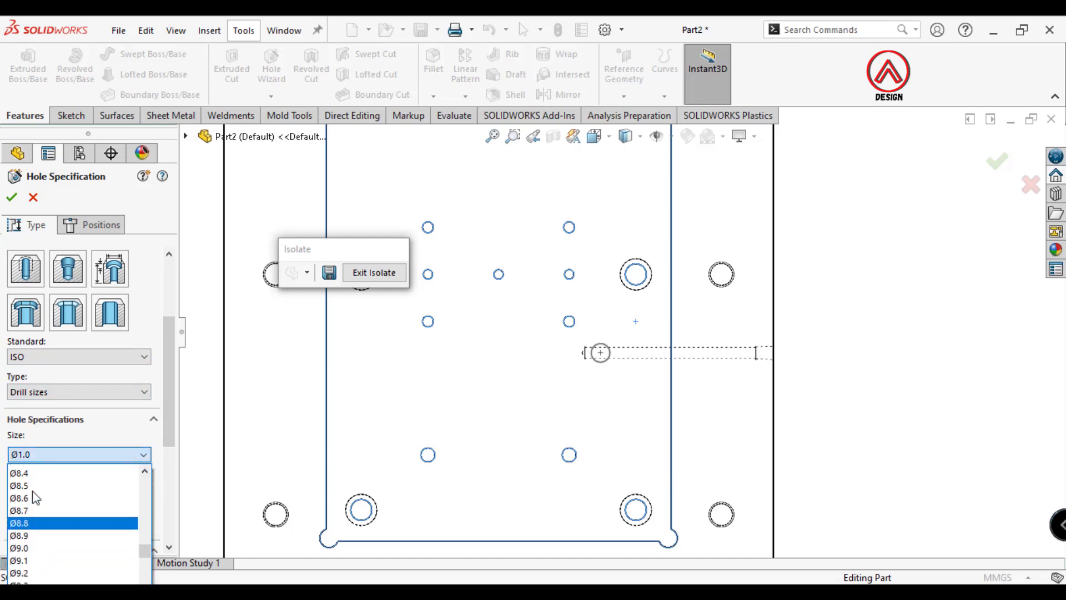
pyautogui.scroll(1, 34, 497)
pyautogui.click(35, 472)
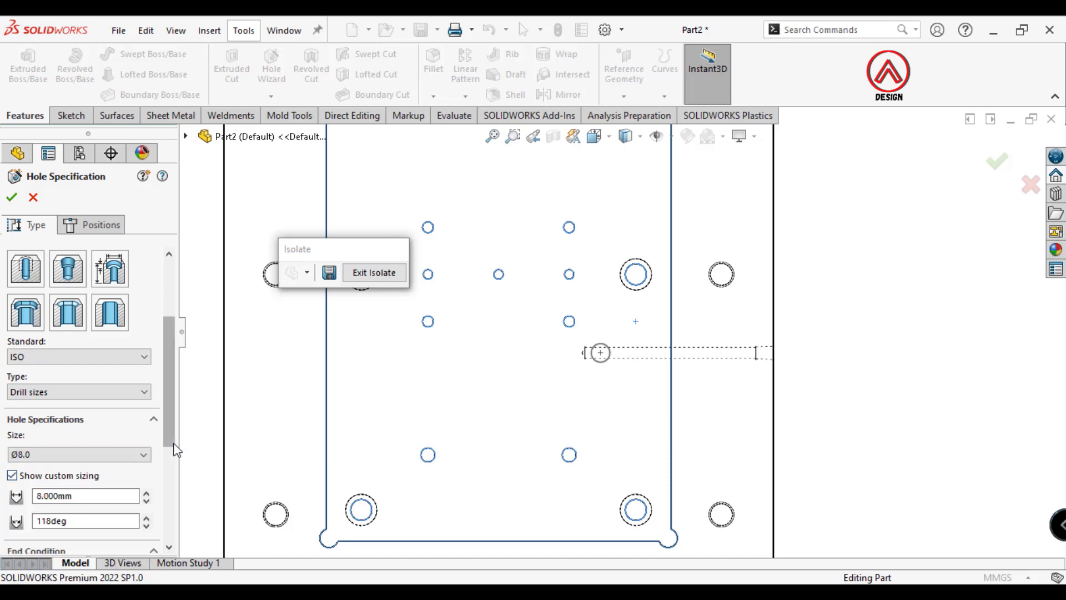
# Place the hole over the side cooling channel's end and make it Blind 20 mm deep.
pyautogui.click(106, 232)
pyautogui.scroll(-2, 605, 355)
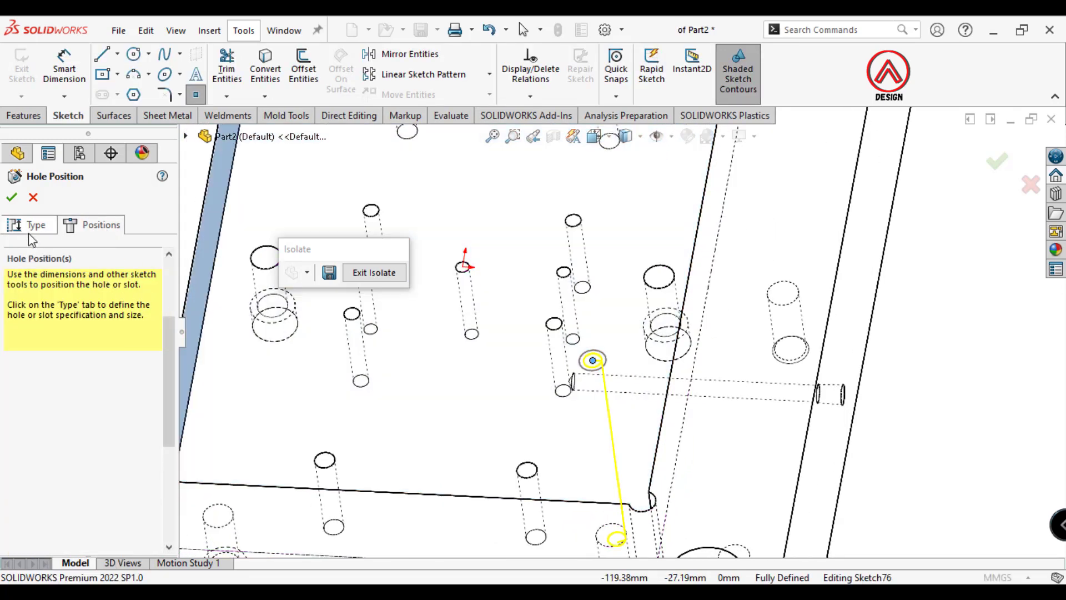
pyautogui.click(31, 225)
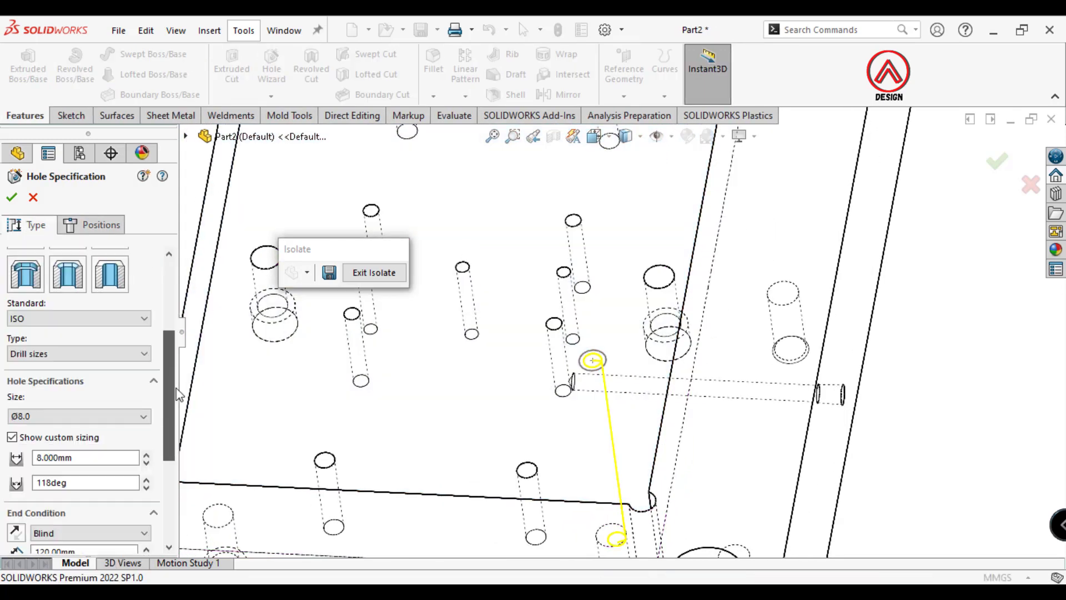
pyautogui.moveTo(176, 389); pyautogui.dragTo(167, 435)
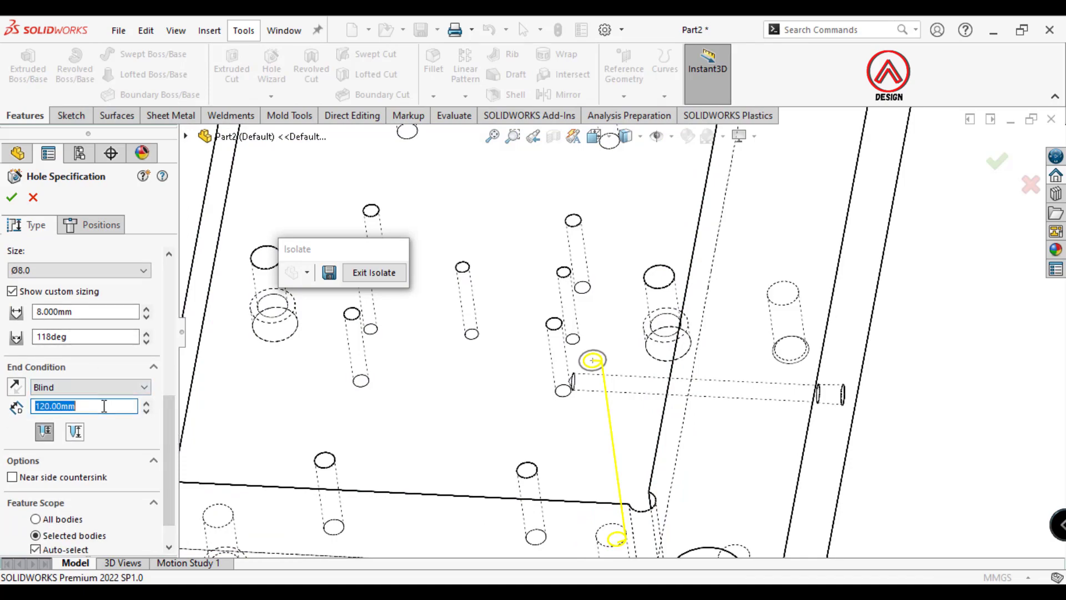
pyautogui.write('20')
pyautogui.press('Return')
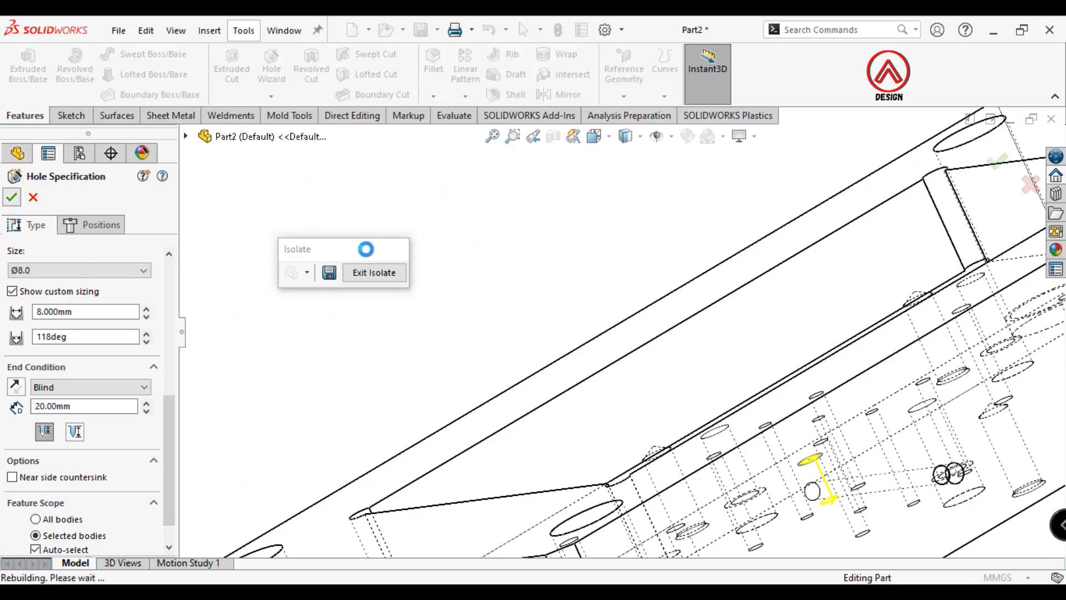
pyautogui.moveTo(532, 246)
pyautogui.mouseDown(button='middle')
pyautogui.moveTo(591, 401)
pyautogui.moveTo(547, 322)
pyautogui.mouseUp(button='middle')
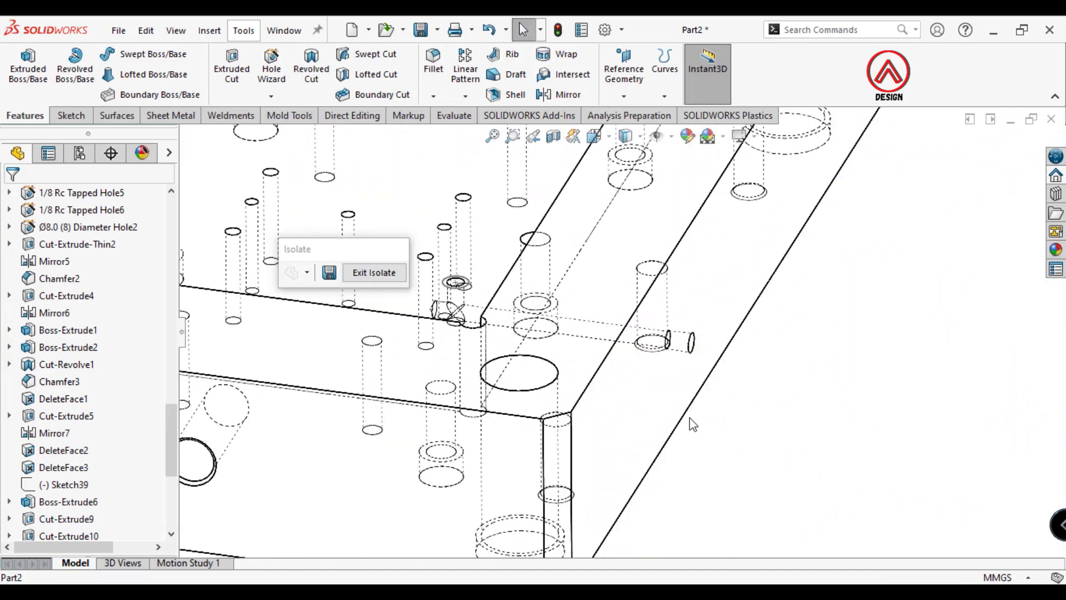
# Mirror 1/8 Rc Tapped Hole7 and Ø8.0 Diameter Hole3 about the Front Plane and Right Plane.
pyautogui.click(500, 315)
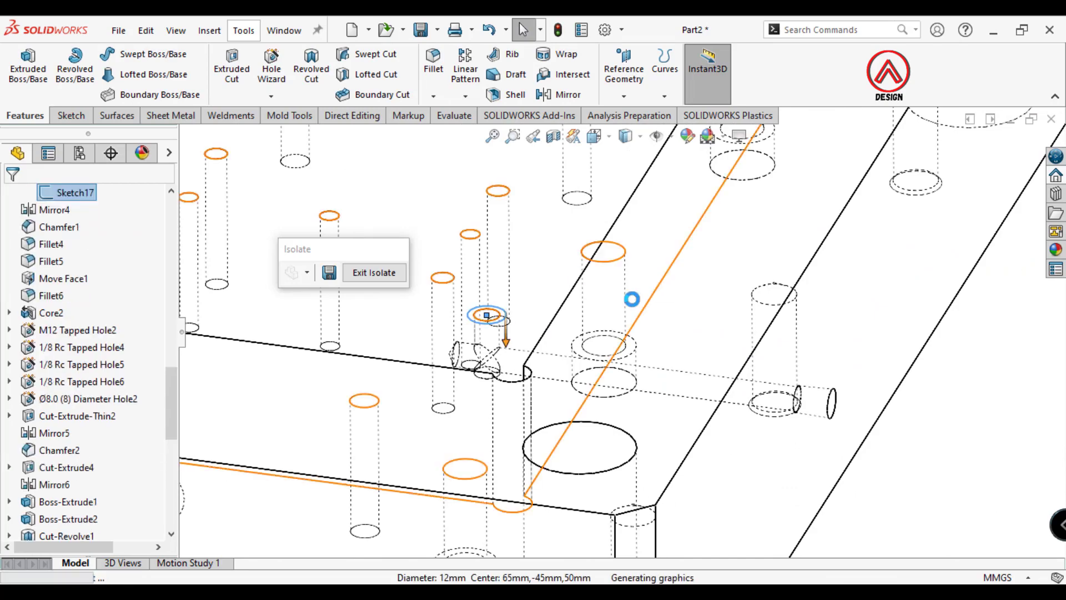
pyautogui.scroll(-3, 525, 312)
pyautogui.scroll(5, 937, 406)
pyautogui.moveTo(937, 406); pyautogui.dragTo(618, 291, button='middle')
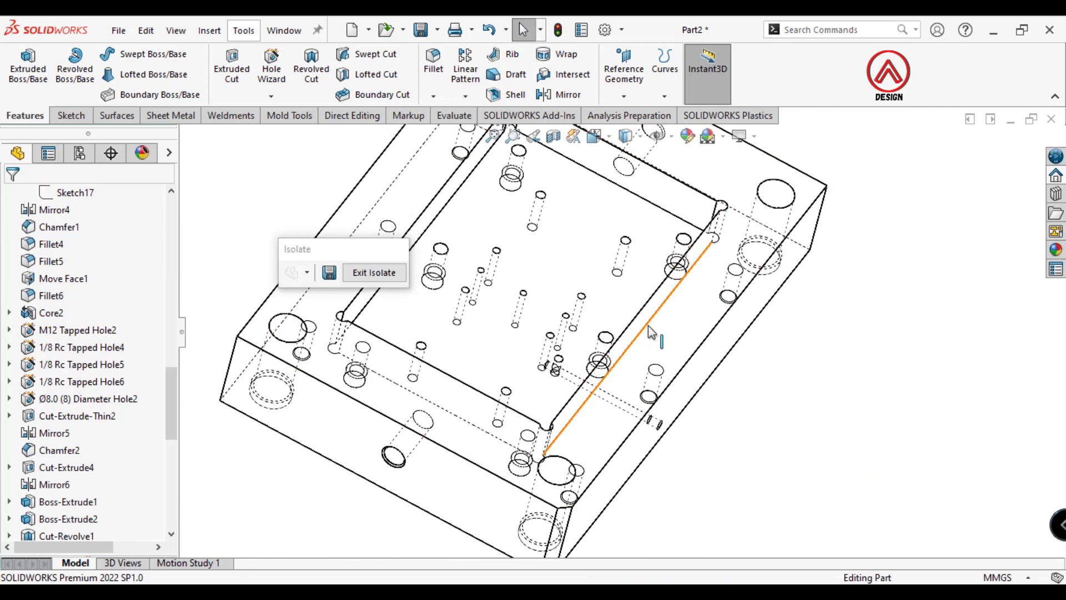
pyautogui.click(465, 99)
pyautogui.click(483, 151)
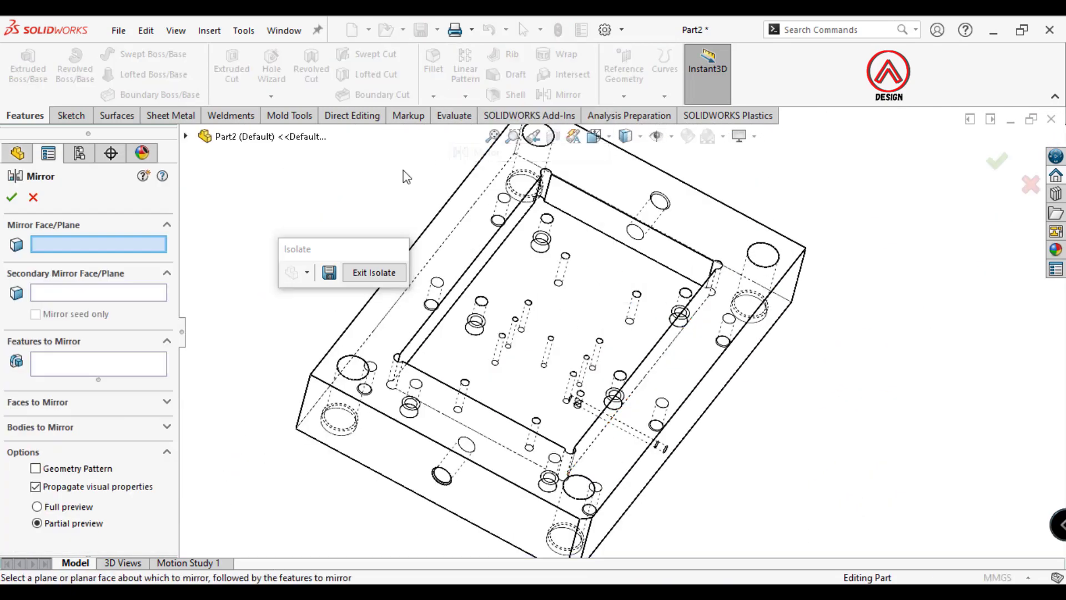
pyautogui.click(185, 136)
pyautogui.click(259, 256)
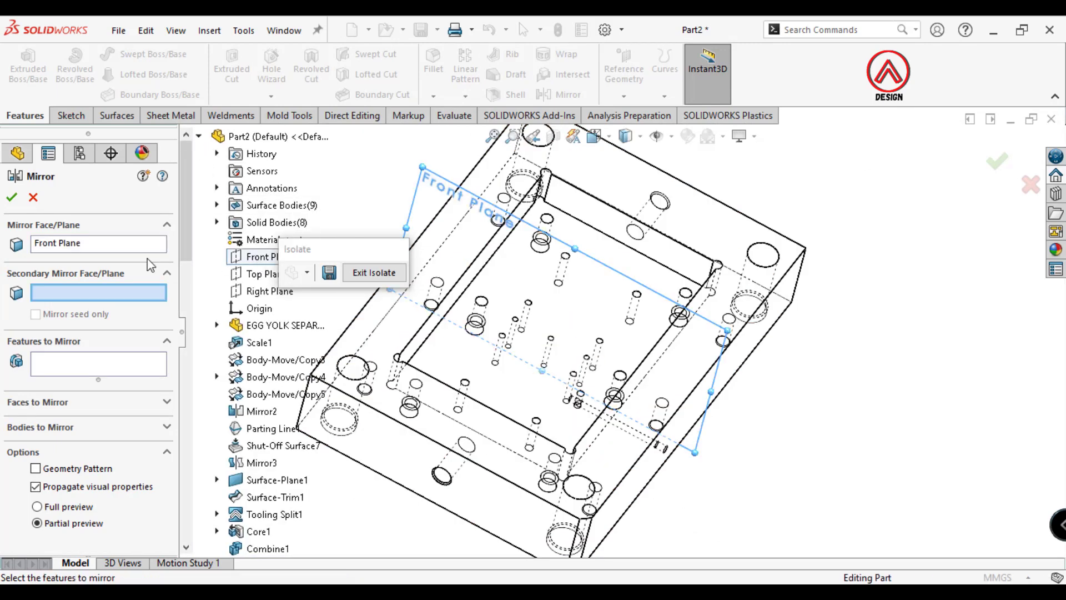
pyautogui.click(261, 291)
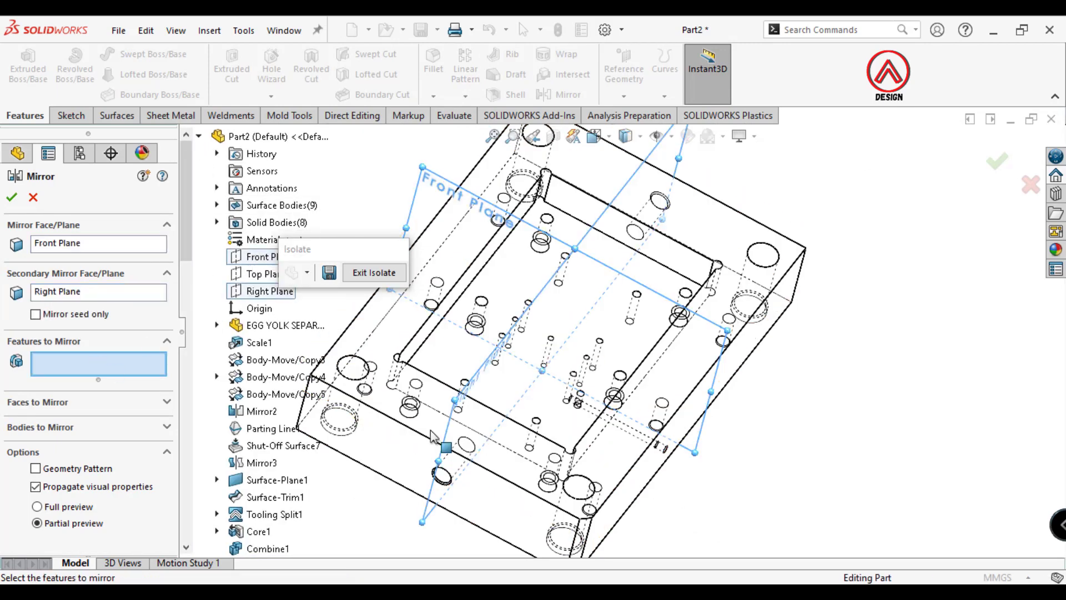
pyautogui.moveTo(186, 211); pyautogui.dragTo(187, 489)
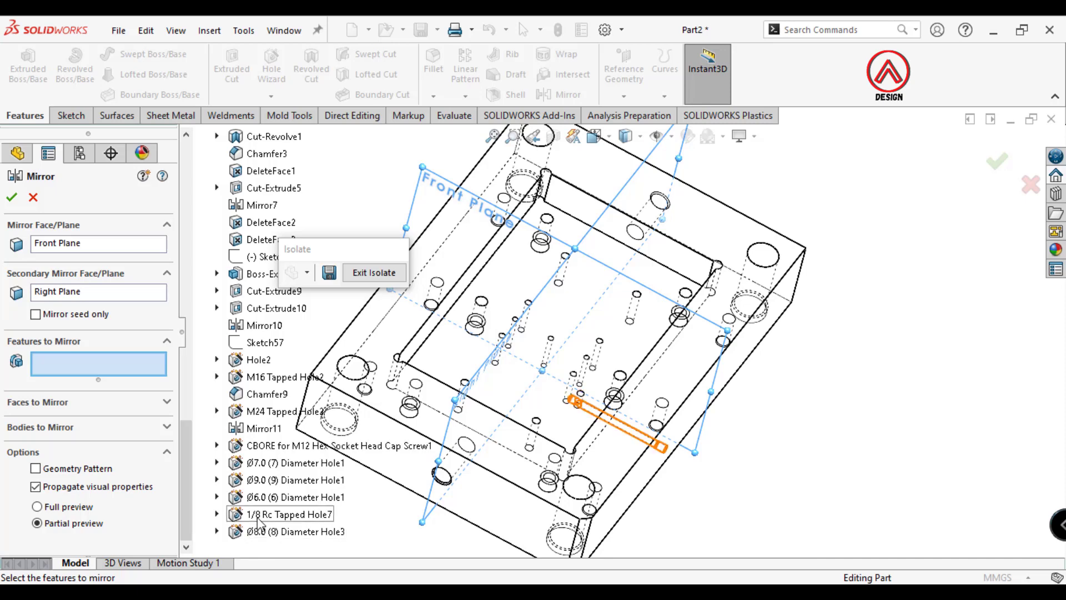
pyautogui.click(259, 515)
pyautogui.click(258, 532)
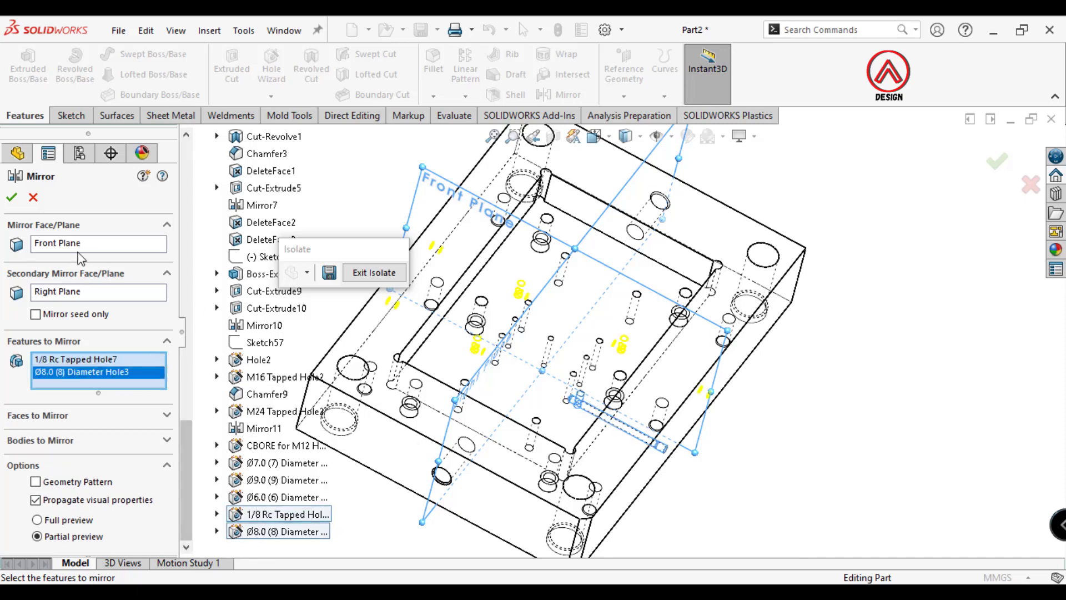
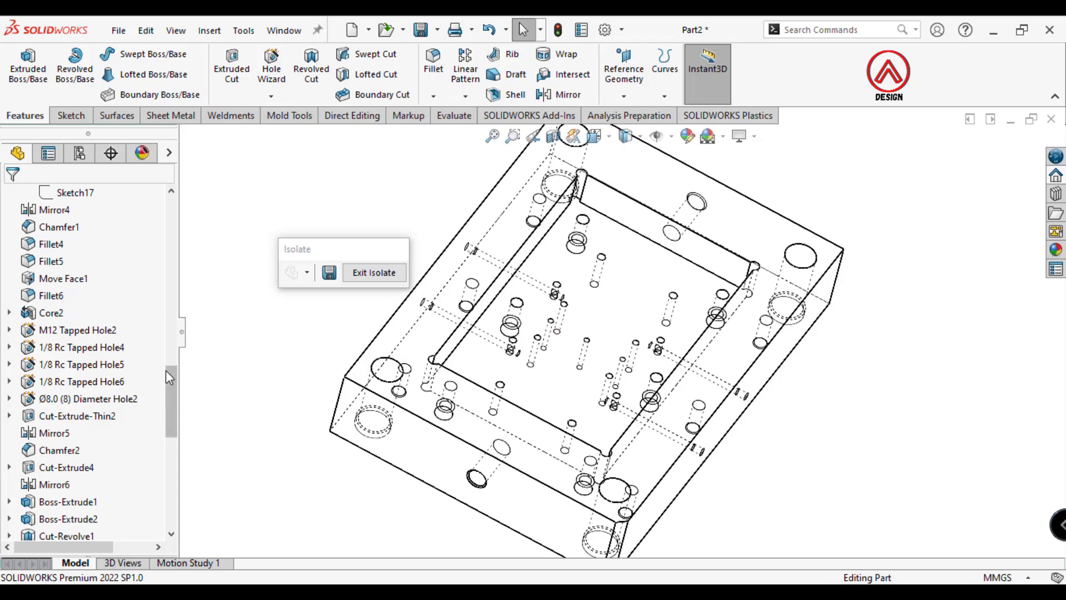
# Show the hidden Chamfer1 body from the Solid Bodies folder.
pyautogui.moveTo(169, 378); pyautogui.dragTo(153, 211)
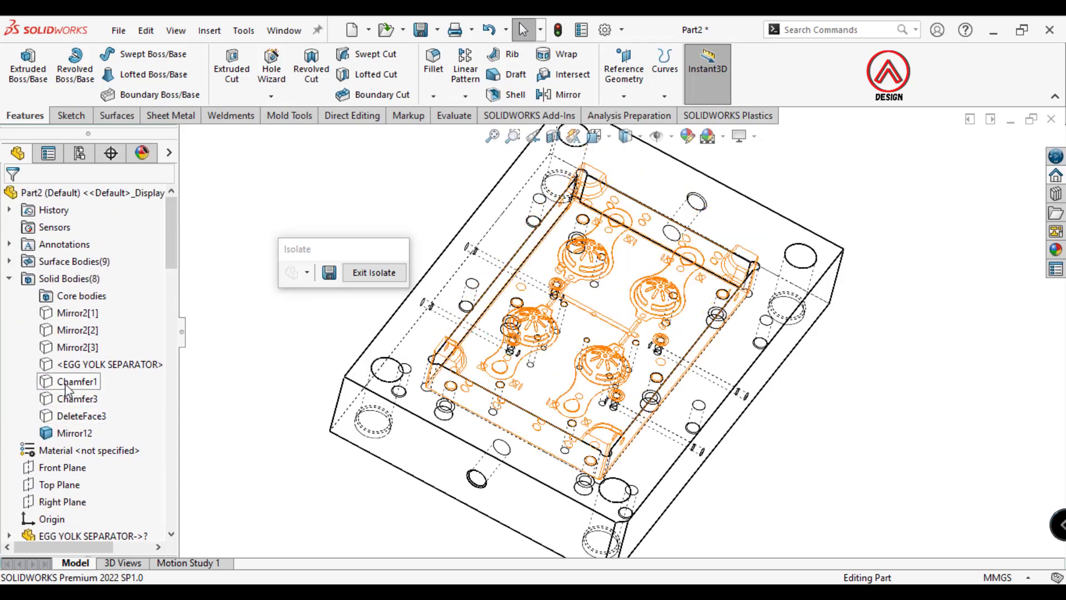
pyautogui.click(67, 384)
pyautogui.click(117, 368)
pyautogui.scroll(-3, 604, 312)
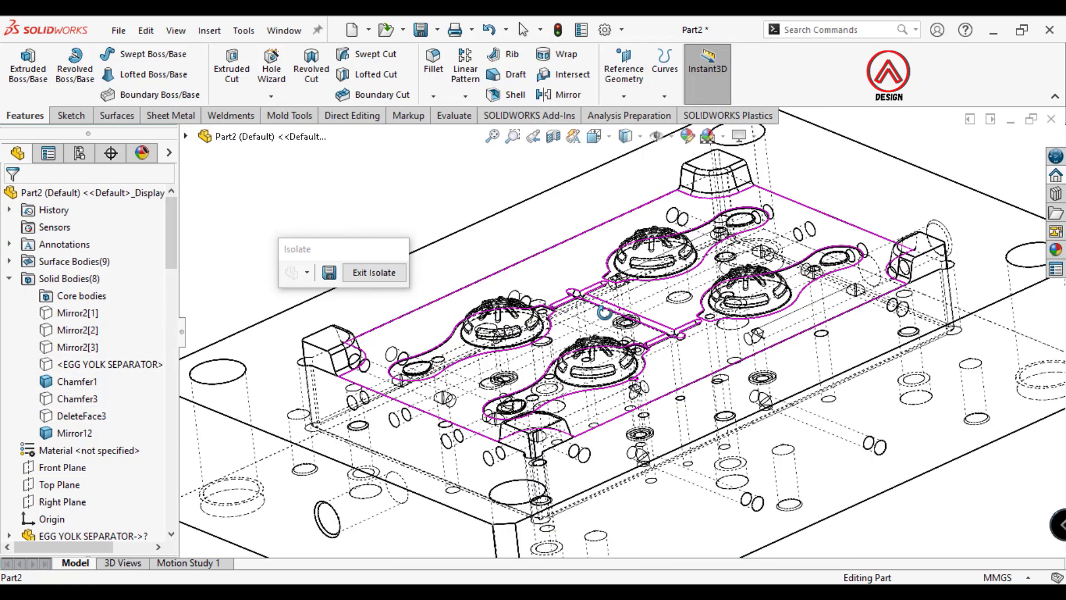
# Orbit the mold around to an oblique top view of the whole part.
pyautogui.moveTo(604, 313); pyautogui.dragTo(840, 555, button='middle')
pyautogui.moveTo(714, 504)
pyautogui.mouseDown(button='middle')
pyautogui.moveTo(655, 428)
pyautogui.moveTo(670, 391)
pyautogui.mouseUp(button='middle')
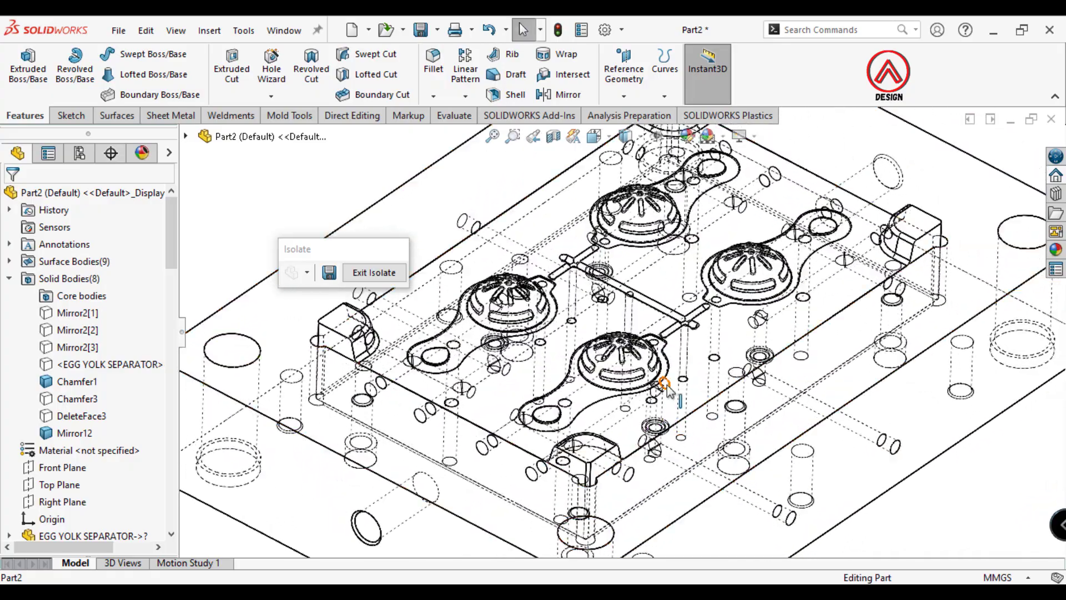
pyautogui.moveTo(543, 454)
pyautogui.mouseDown(button='middle')
pyautogui.moveTo(521, 331)
pyautogui.moveTo(547, 364)
pyautogui.mouseUp(button='middle')
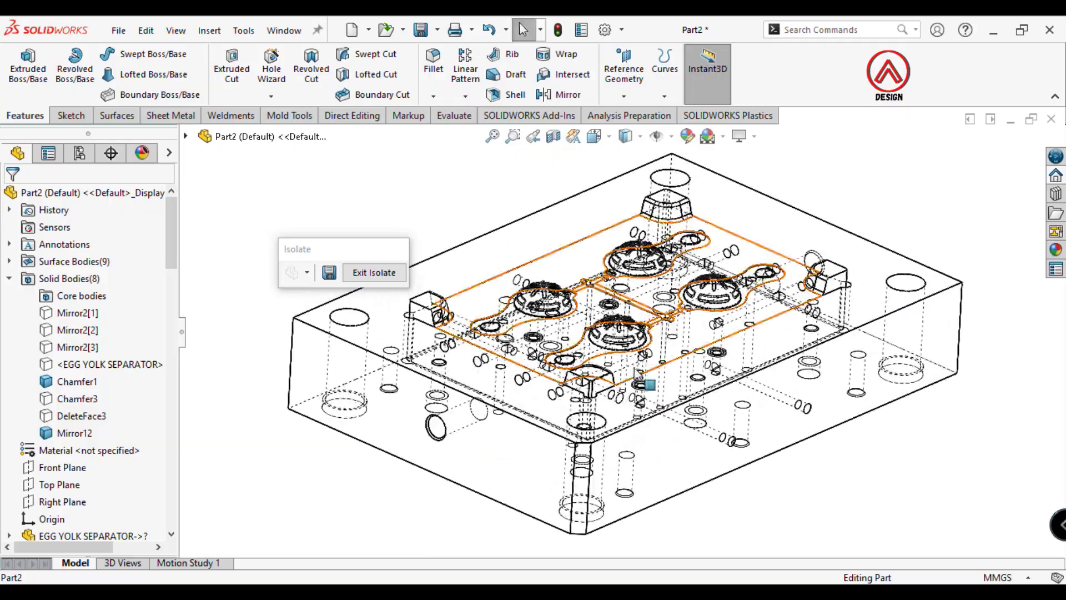
pyautogui.scroll(-2, 547, 363)
pyautogui.moveTo(547, 366)
pyautogui.mouseDown(button='middle')
pyautogui.moveTo(598, 287)
pyautogui.moveTo(534, 188)
pyautogui.mouseUp(button='middle')
pyautogui.scroll(3, 598, 287)
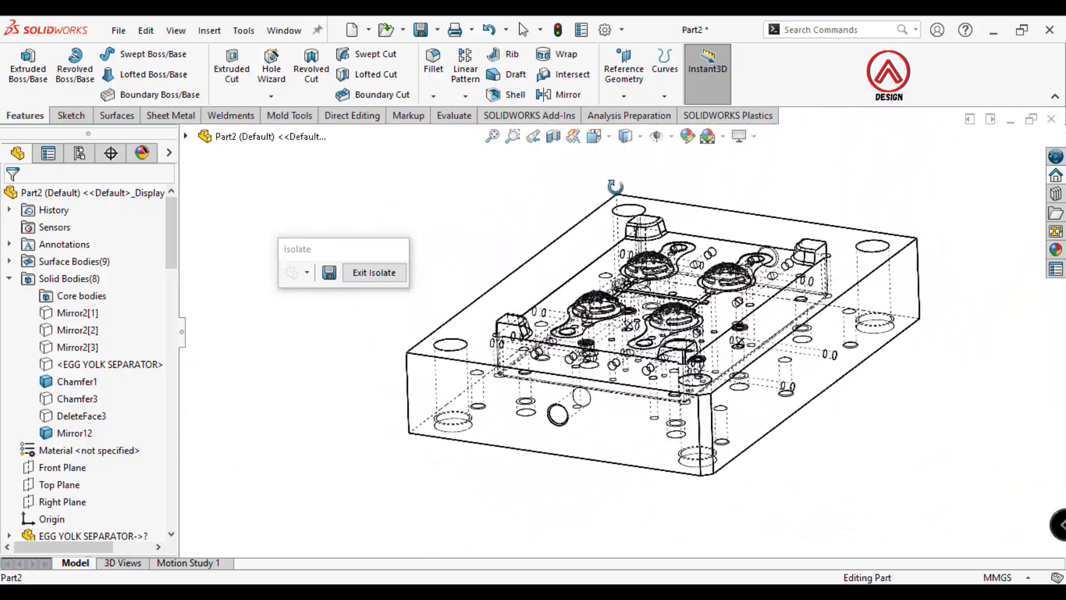
pyautogui.moveTo(534, 189); pyautogui.dragTo(584, 156, button='middle')
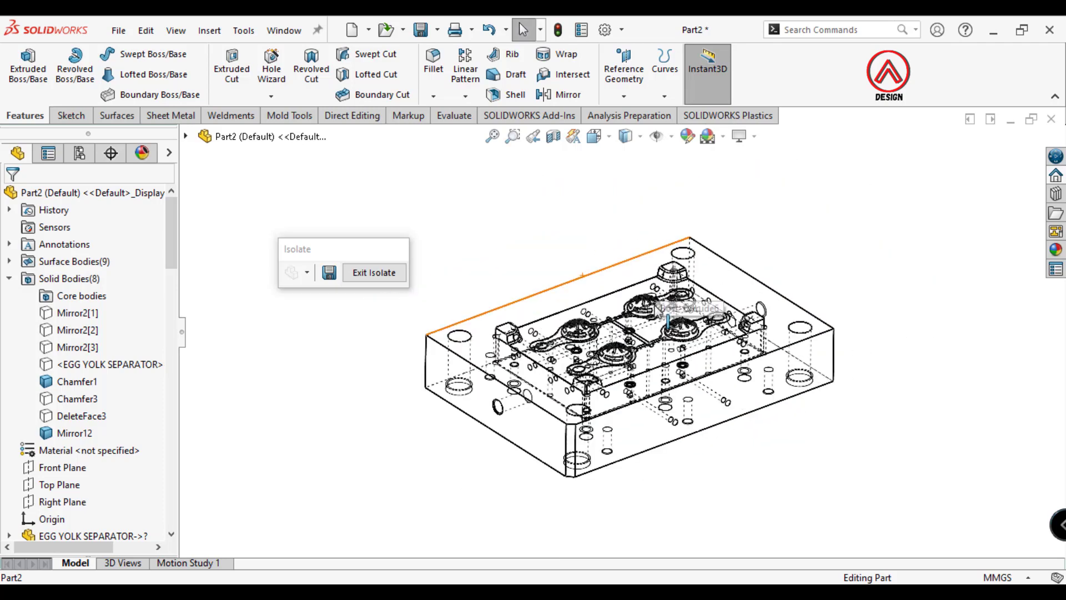
# Switch the display style to Shaded With Edges.
pyautogui.click(626, 136)
pyautogui.click(627, 230)
pyautogui.moveTo(628, 230)
pyautogui.mouseDown(button='middle')
pyautogui.moveTo(715, 169)
pyautogui.moveTo(612, 254)
pyautogui.mouseUp(button='middle')
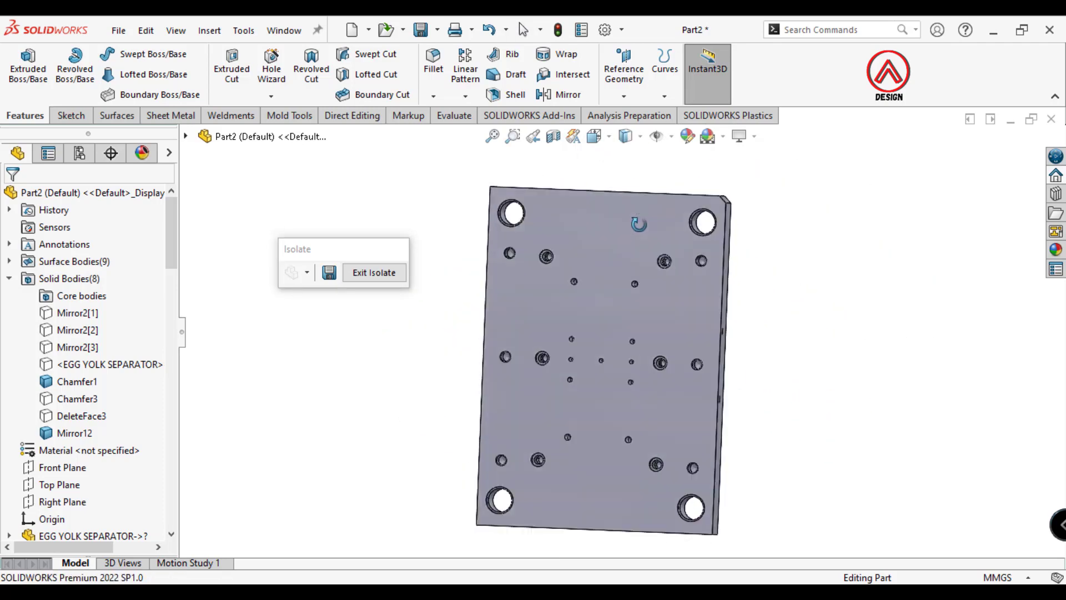
# Select the plate's plain back face and view it Normal To.
pyautogui.click(614, 259)
pyautogui.click(725, 207)
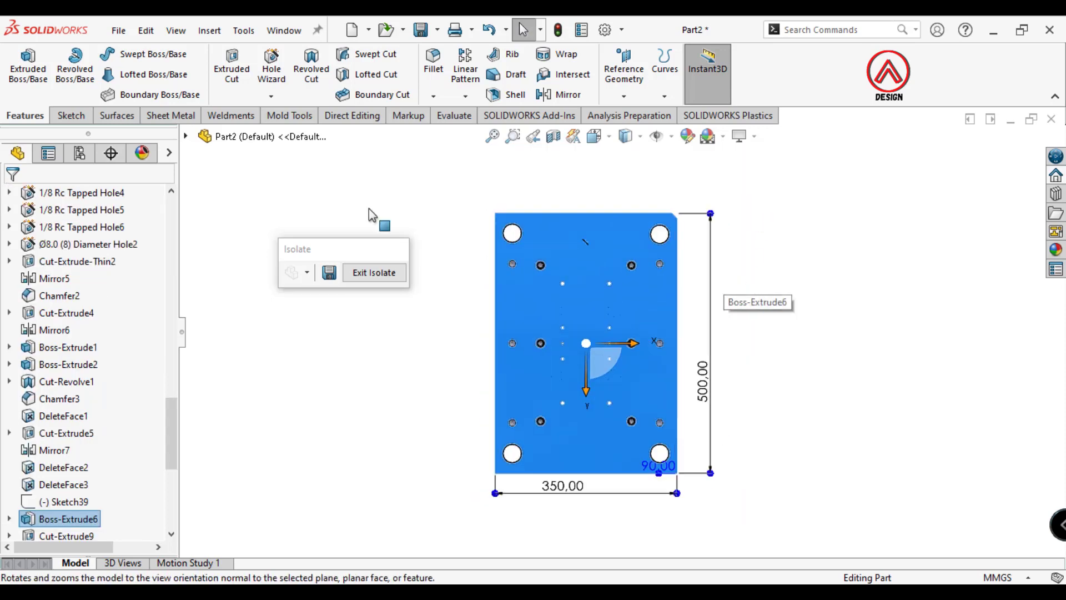
pyautogui.moveTo(696, 358)
pyautogui.mouseDown(button='middle')
pyautogui.moveTo(643, 452)
pyautogui.moveTo(614, 472)
pyautogui.moveTo(650, 511)
pyautogui.moveTo(644, 372)
pyautogui.moveTo(639, 422)
pyautogui.mouseUp(button='middle')
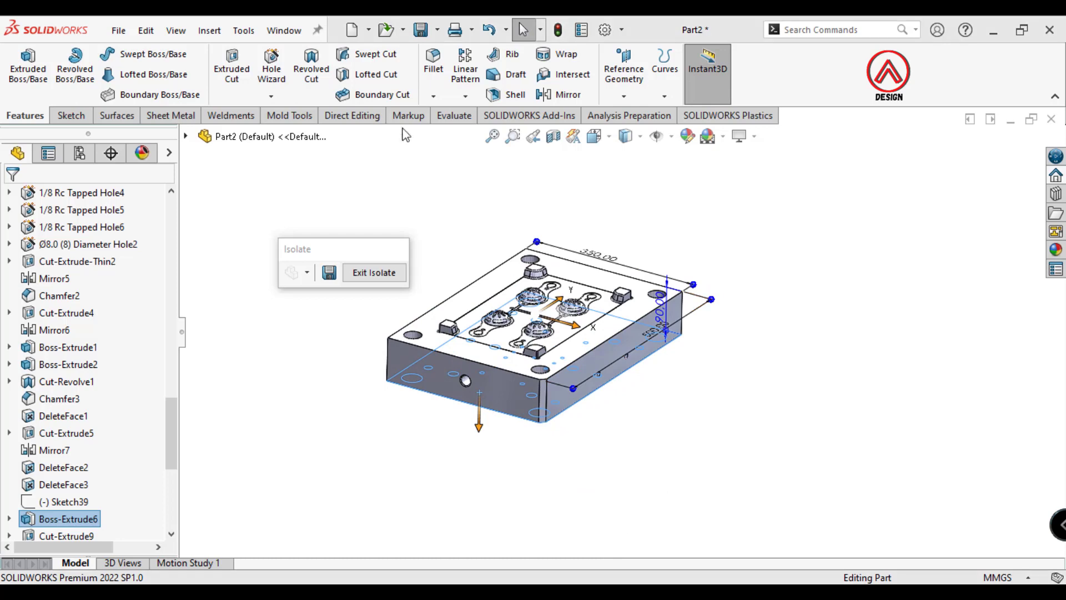
pyautogui.moveTo(590, 364)
pyautogui.mouseDown(button='middle')
pyautogui.moveTo(552, 200)
pyautogui.moveTo(542, 272)
pyautogui.mouseUp(button='middle')
pyautogui.click(538, 267)
pyautogui.click(681, 229)
# Sketch a corner rectangle along the plate's left edge, dimensioned 63 mm wide.
pyautogui.click(68, 115)
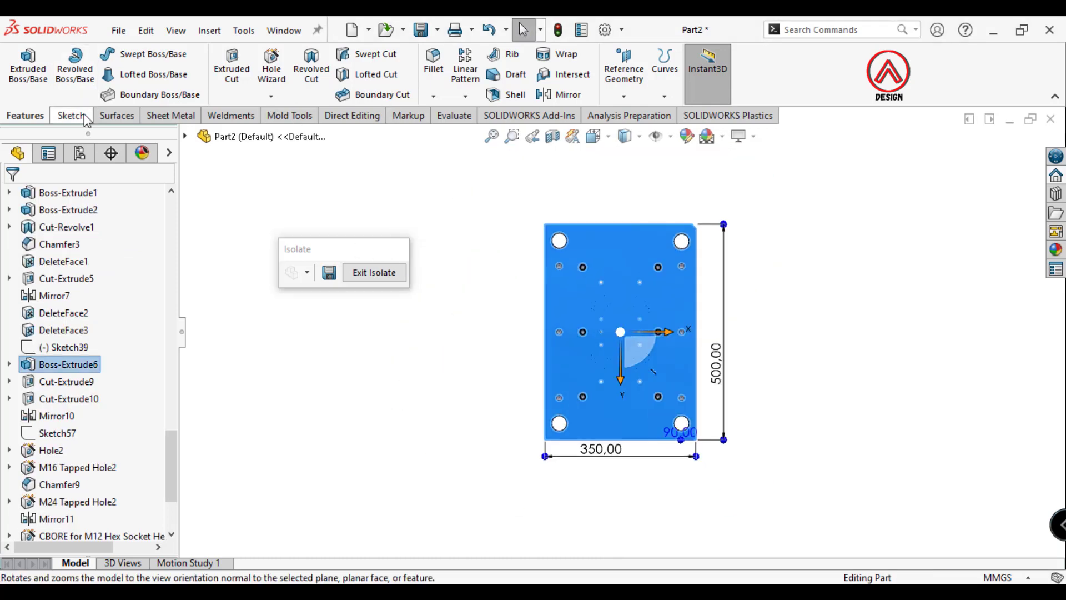
pyautogui.click(23, 67)
pyautogui.click(102, 74)
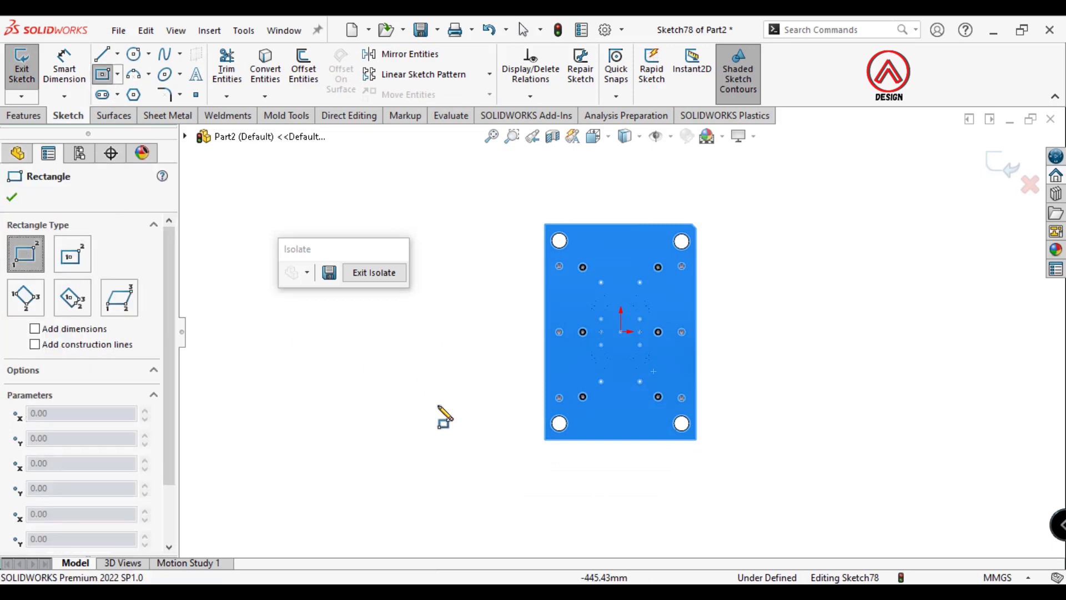
pyautogui.click(545, 440)
pyautogui.click(582, 233)
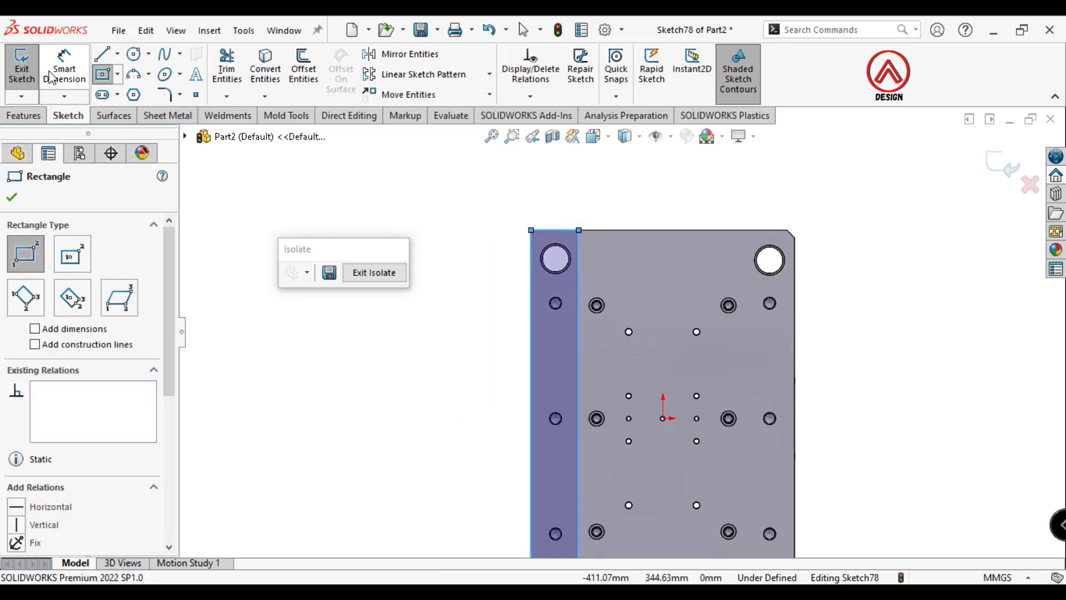
pyautogui.click(556, 230)
pyautogui.click(565, 213)
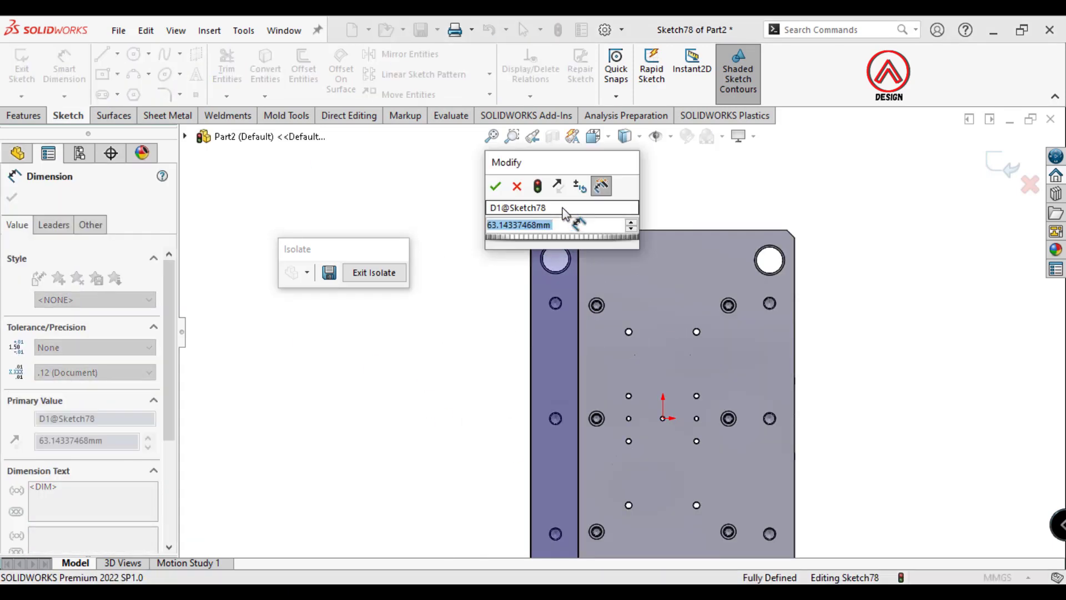
pyautogui.write('63')
pyautogui.press('Return')
pyautogui.click(651, 191)
pyautogui.press('f')
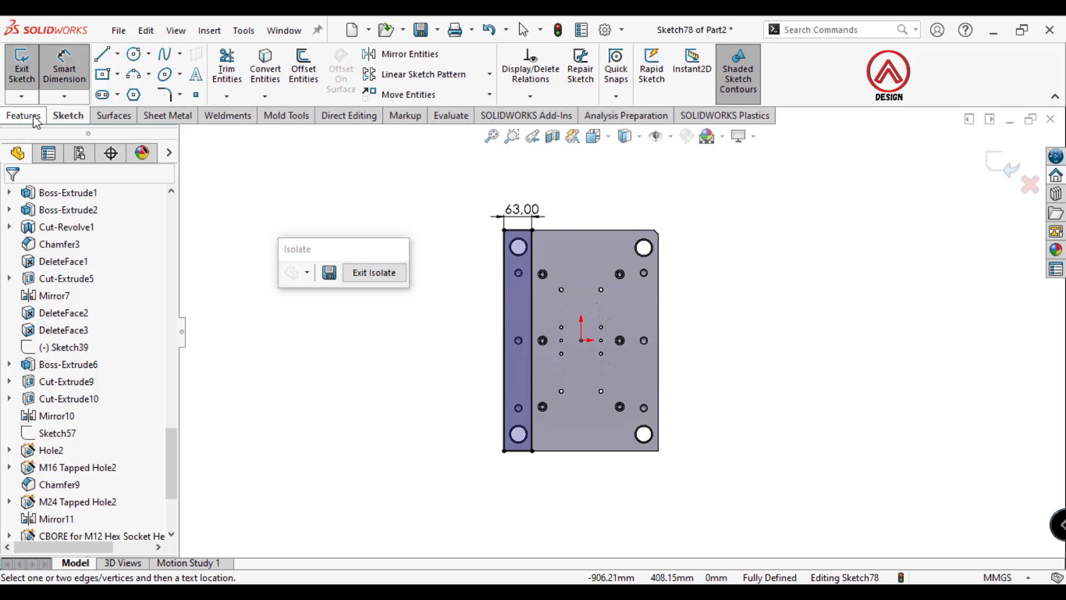
# Extrude the rectangle 90 mm as a separate body with Merge result off.
pyautogui.click(36, 121)
pyautogui.click(28, 64)
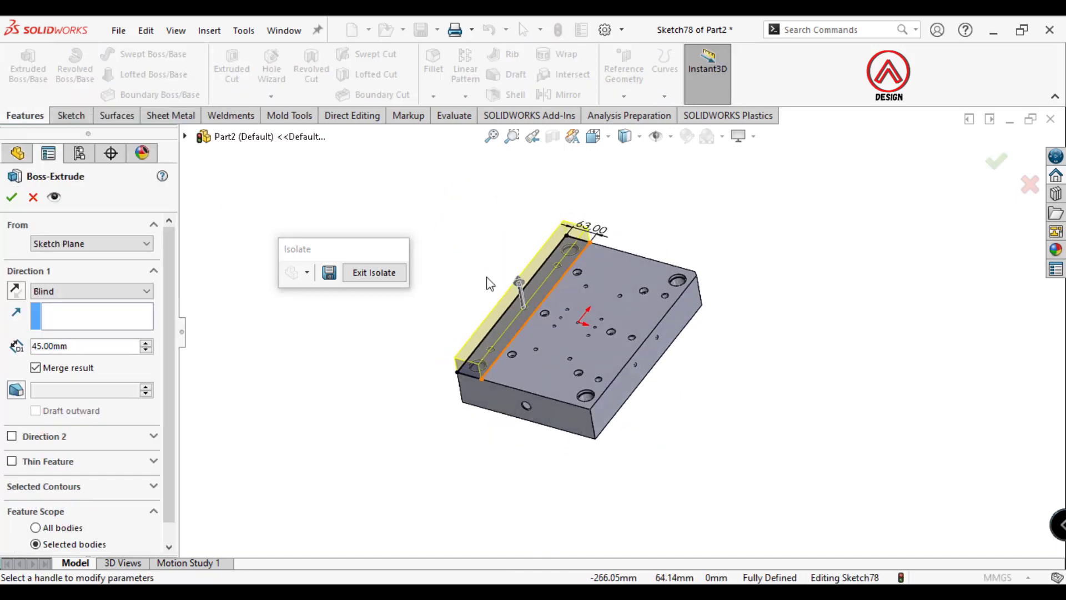
pyautogui.doubleClick(82, 347)
pyautogui.write('90')
pyautogui.press('Return')
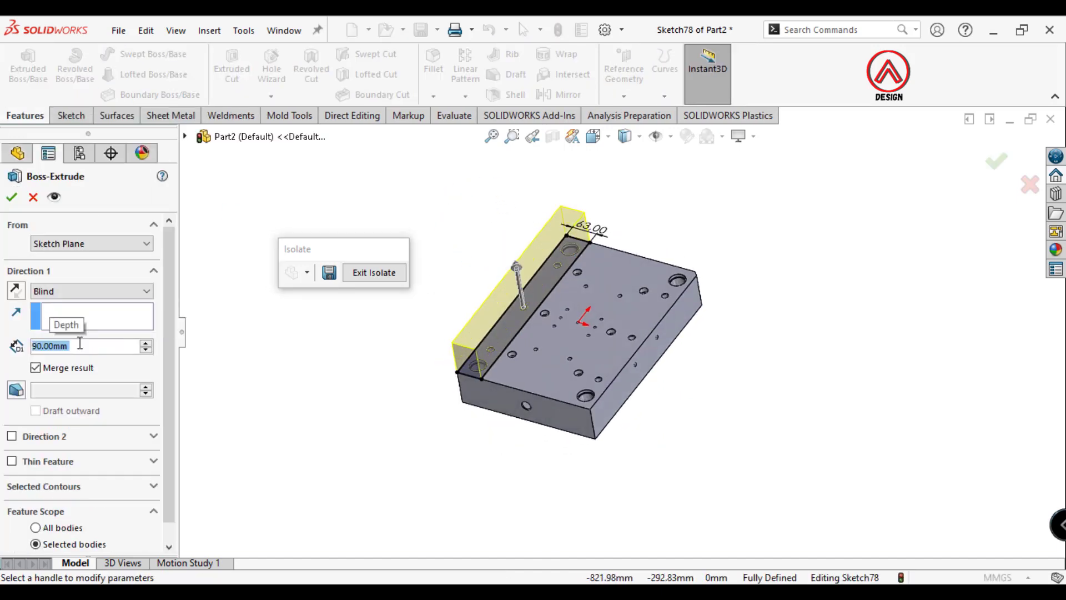
pyautogui.click(35, 367)
pyautogui.moveTo(623, 423); pyautogui.dragTo(673, 297, button='middle')
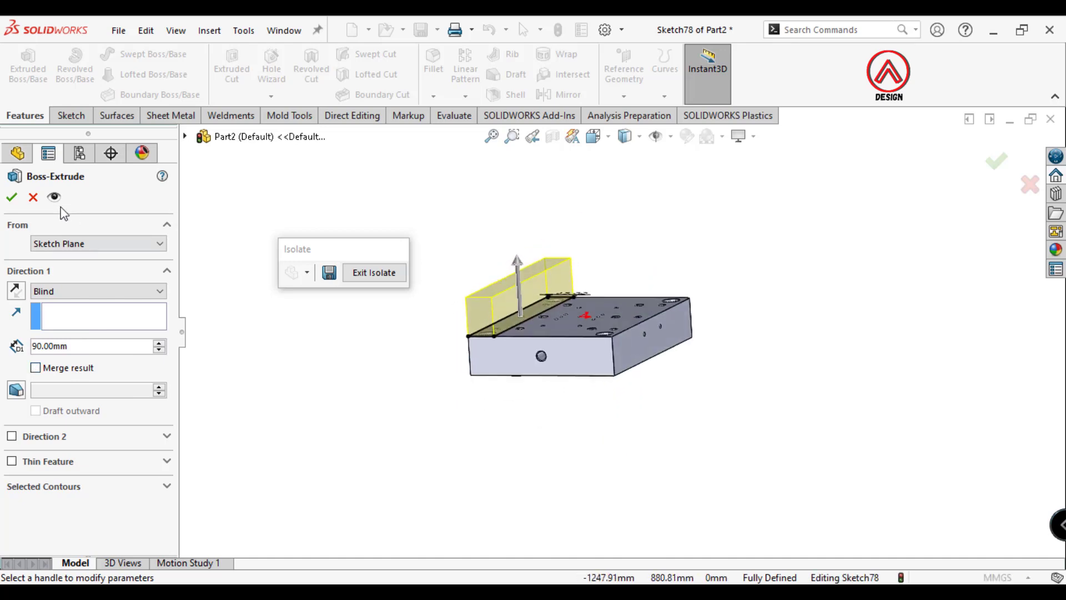
pyautogui.click(12, 197)
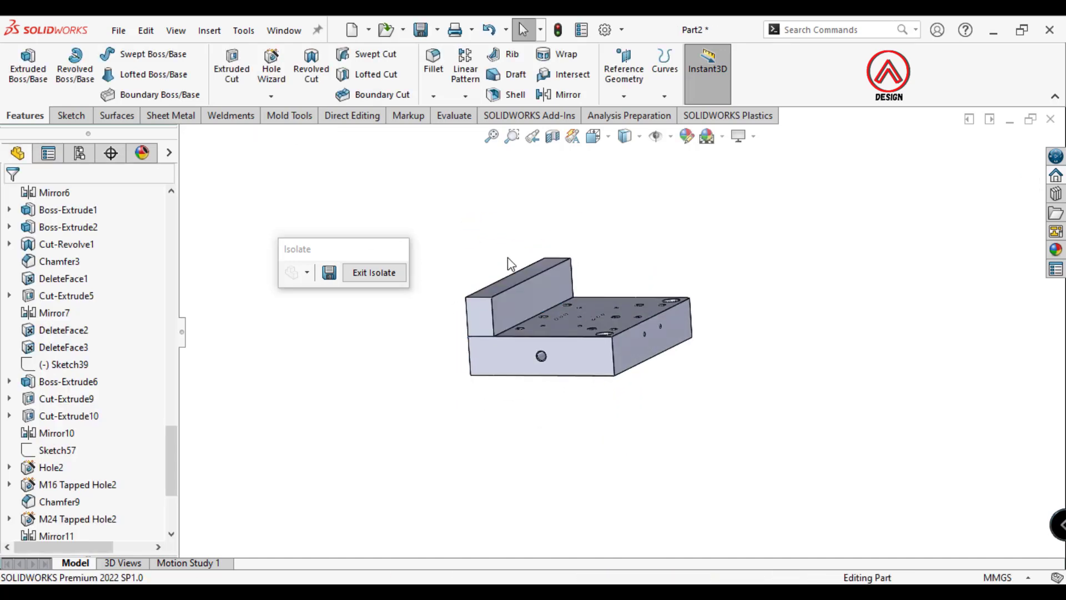
pyautogui.scroll(-2, 532, 246)
# Select the spacer block's face and view it Normal To.
pyautogui.moveTo(532, 246); pyautogui.dragTo(512, 219, button='middle')
pyautogui.click(510, 222)
pyautogui.click(649, 180)
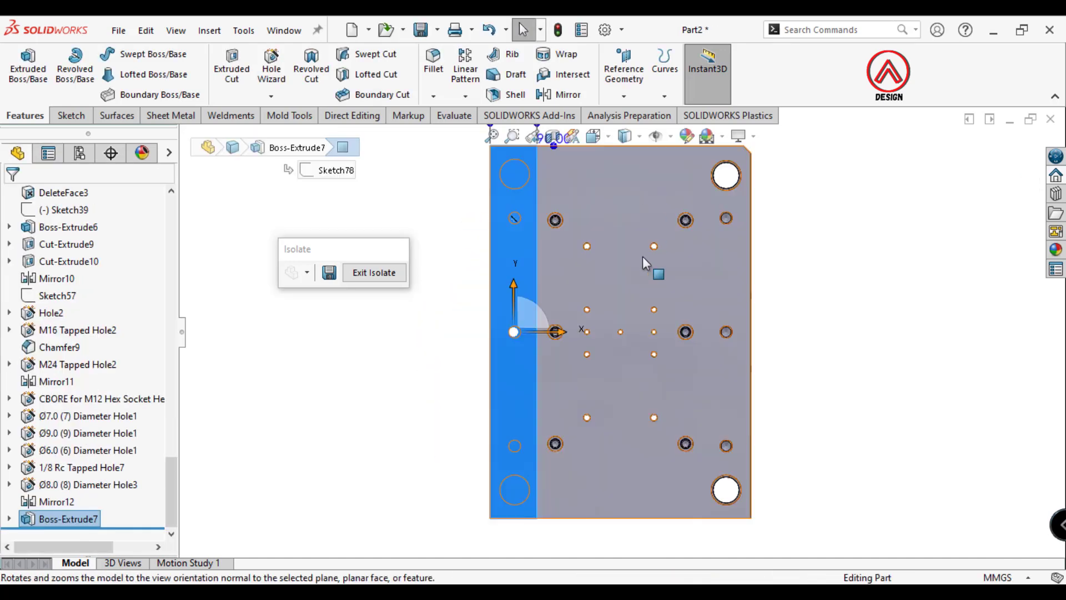
pyautogui.scroll(-3, 604, 283)
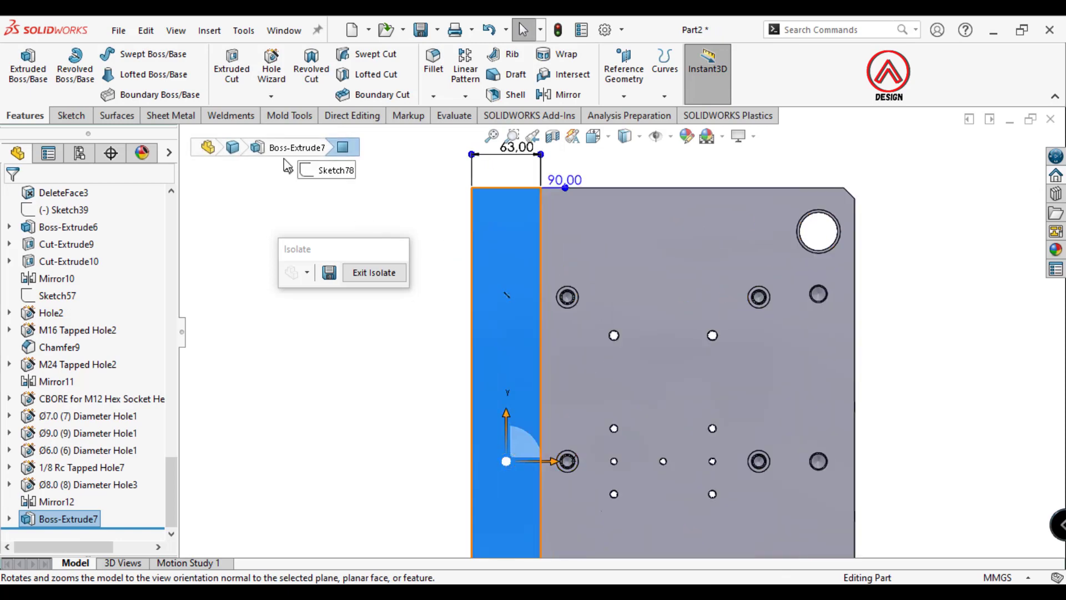
# Define an M16 screw clearance hole, Through All, cutting only the Boss-Extrude7 block.
pyautogui.click(272, 67)
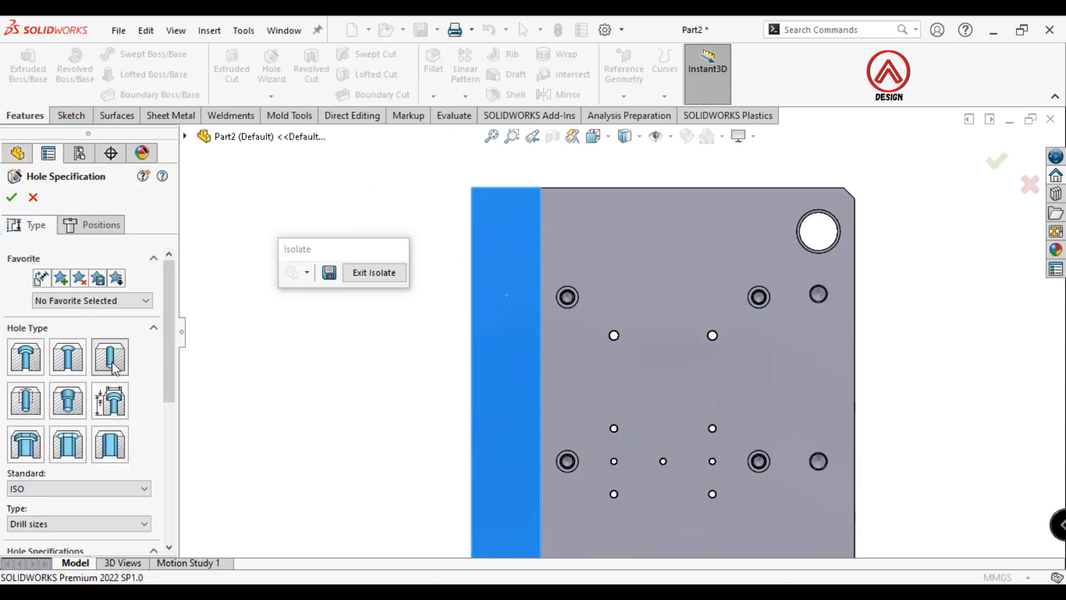
pyautogui.moveTo(172, 360); pyautogui.dragTo(160, 454)
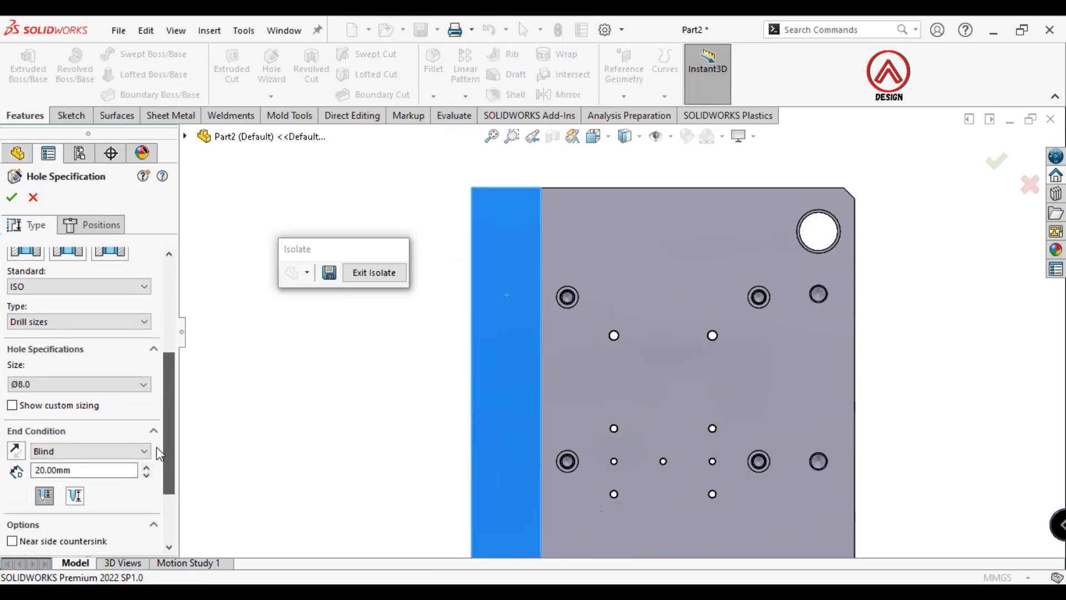
pyautogui.click(74, 321)
pyautogui.click(56, 358)
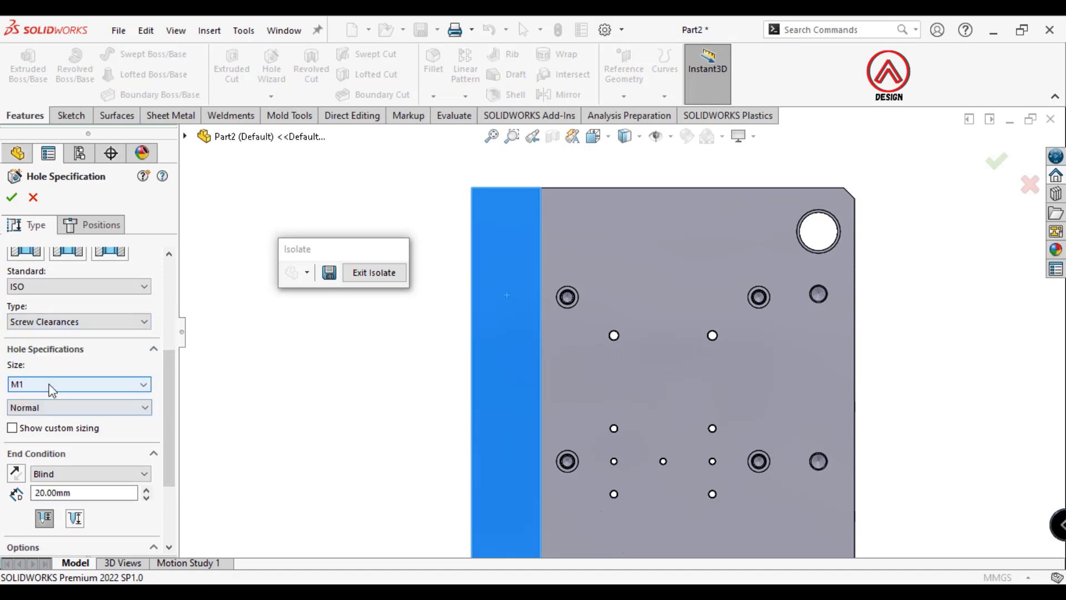
pyautogui.click(50, 384)
pyautogui.scroll(-3, 33, 513)
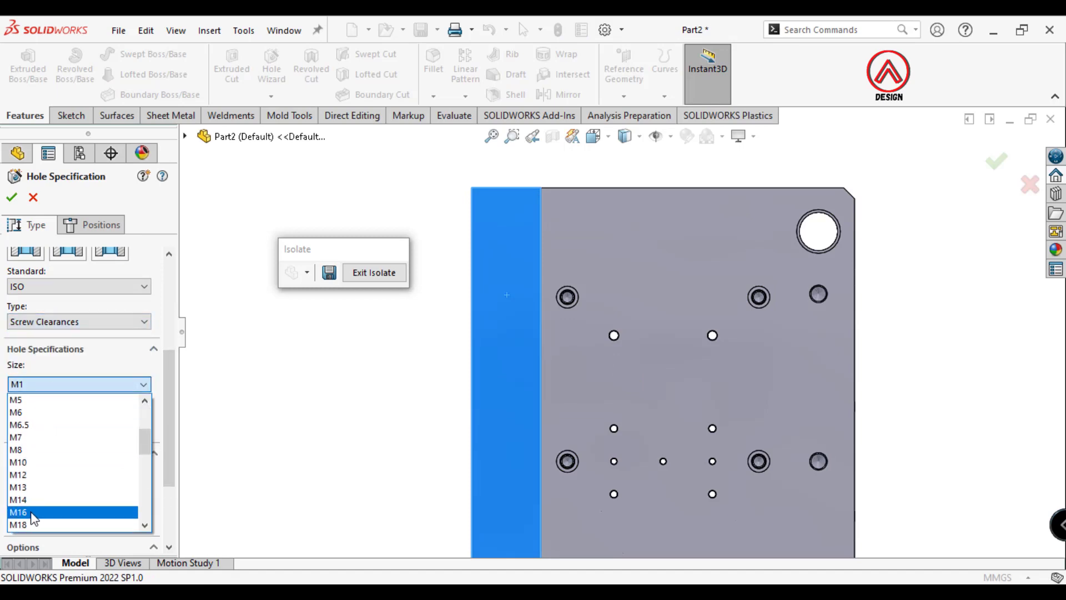
pyautogui.click(33, 512)
pyautogui.moveTo(169, 418); pyautogui.dragTo(167, 462)
pyautogui.click(84, 372)
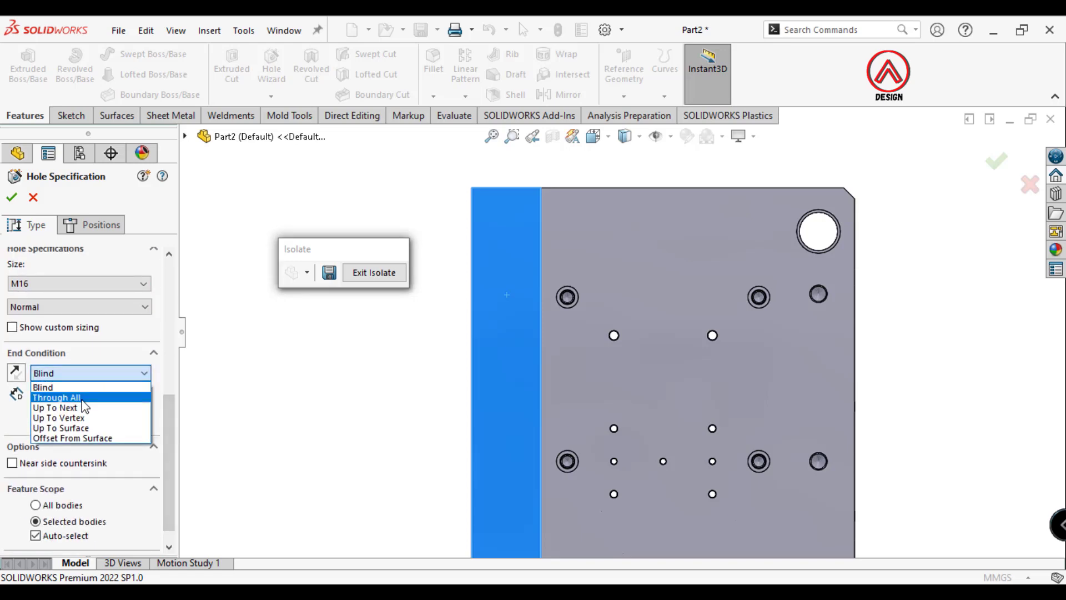
pyautogui.click(81, 399)
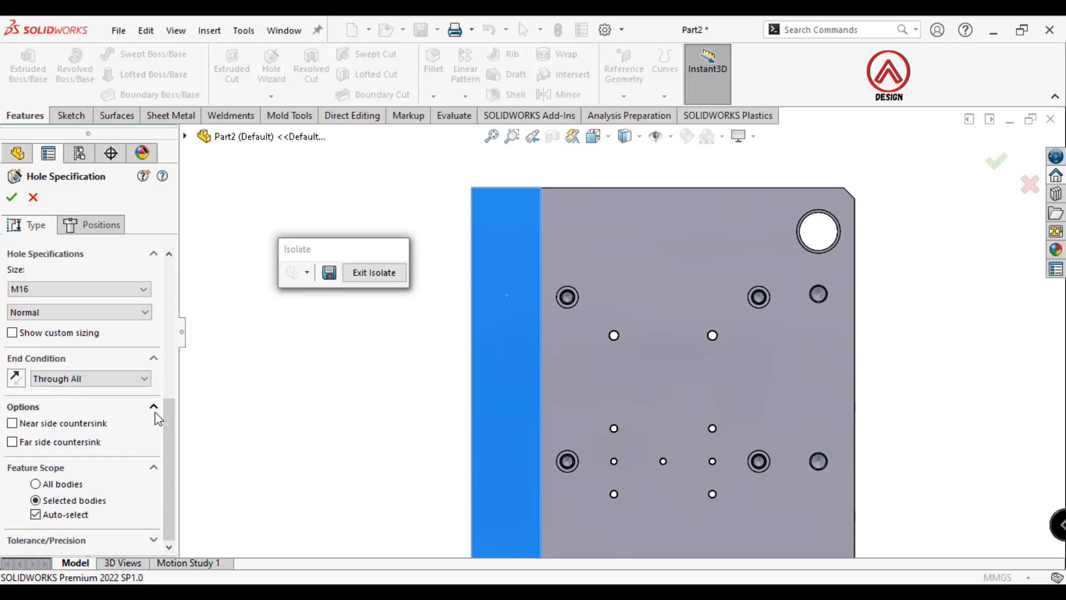
pyautogui.click(69, 516)
pyautogui.click(506, 411)
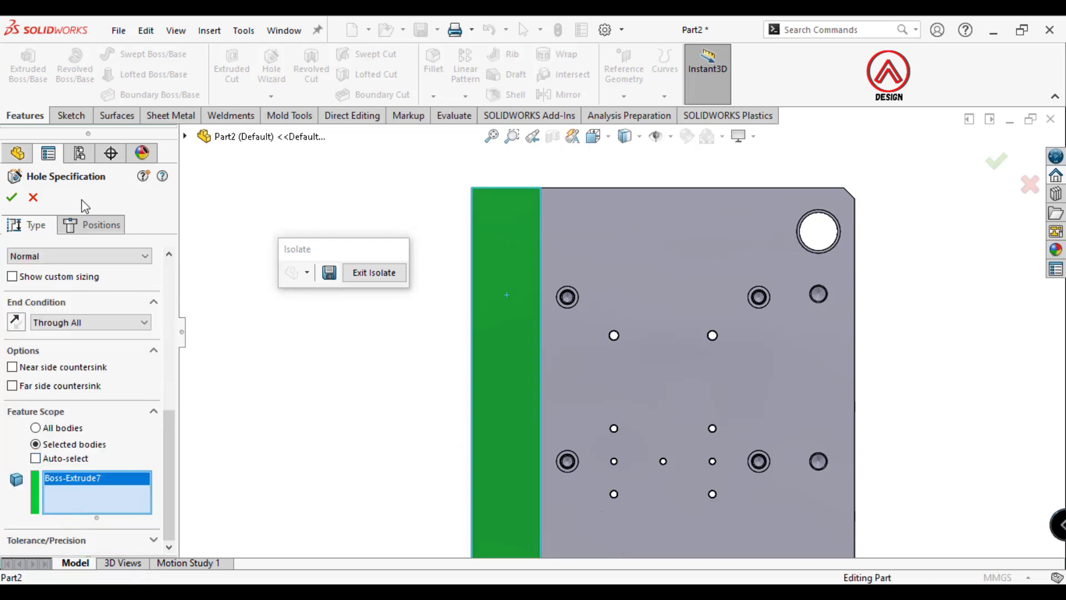
pyautogui.click(91, 224)
# Place the hole centres on the existing hole positions and confirm the holes.
pyautogui.click(630, 218)
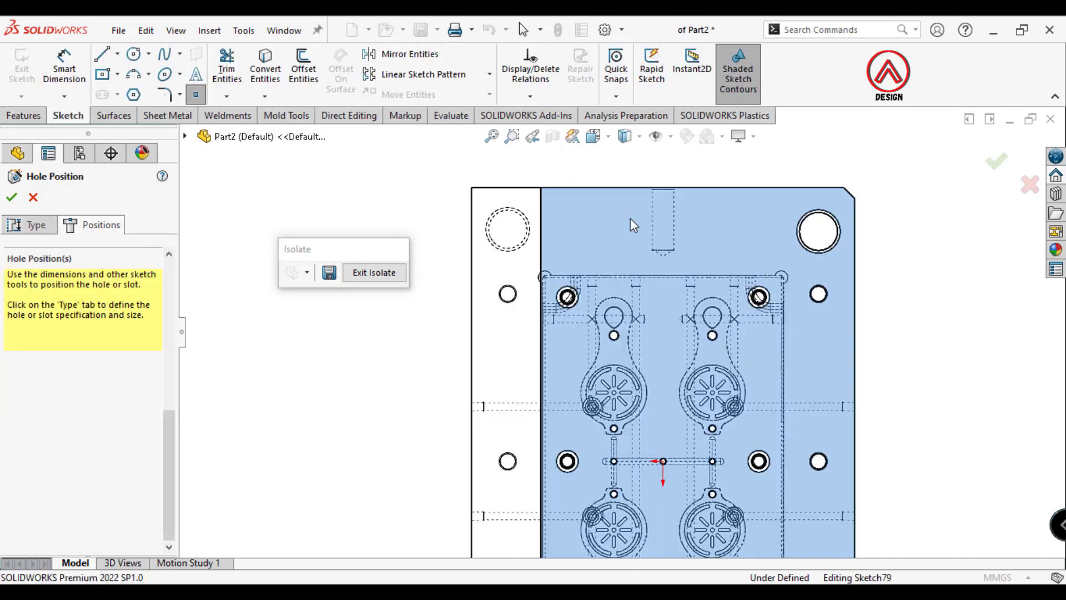
pyautogui.click(507, 294)
pyautogui.scroll(-2, 533, 388)
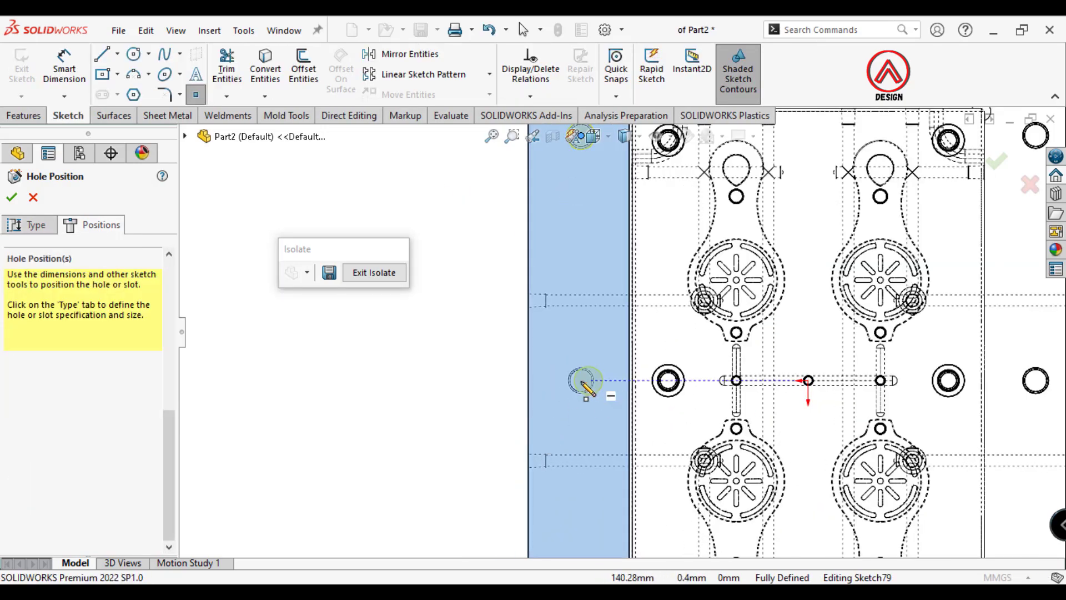
pyautogui.scroll(2, 580, 383)
pyautogui.scroll(-1, 639, 505)
pyautogui.click(576, 451)
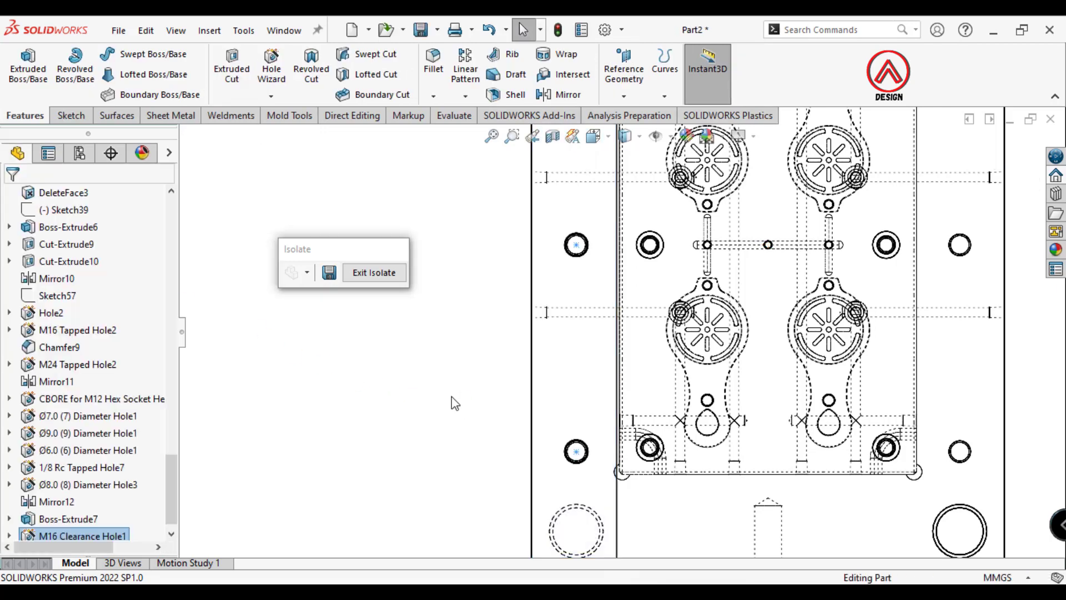
# Mirror the drilled spacer block body across the Right Plane.
pyautogui.click(465, 96)
pyautogui.click(488, 150)
pyautogui.click(185, 137)
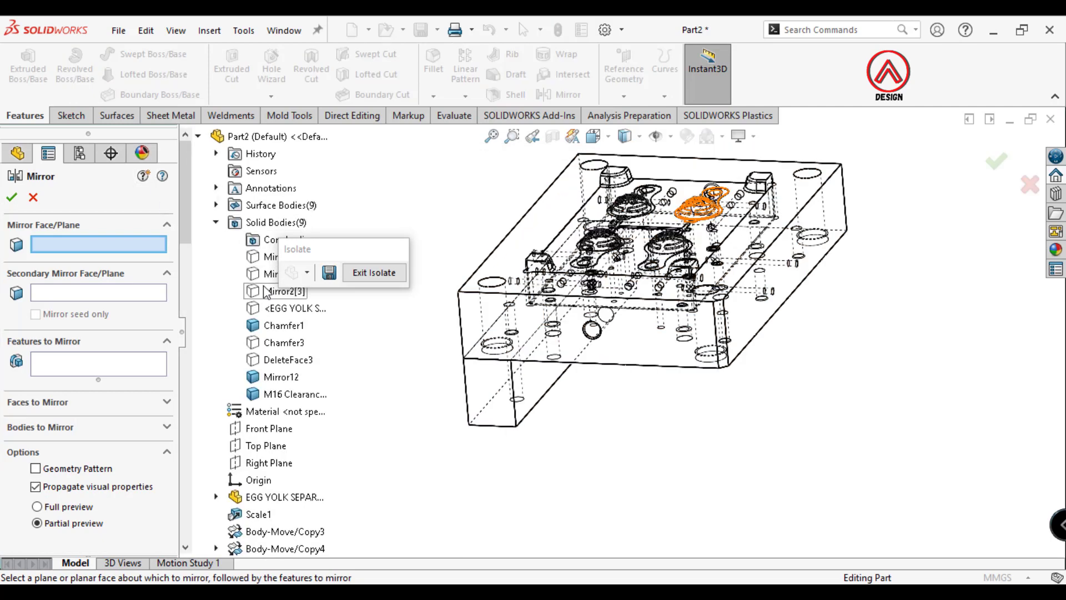
pyautogui.click(255, 463)
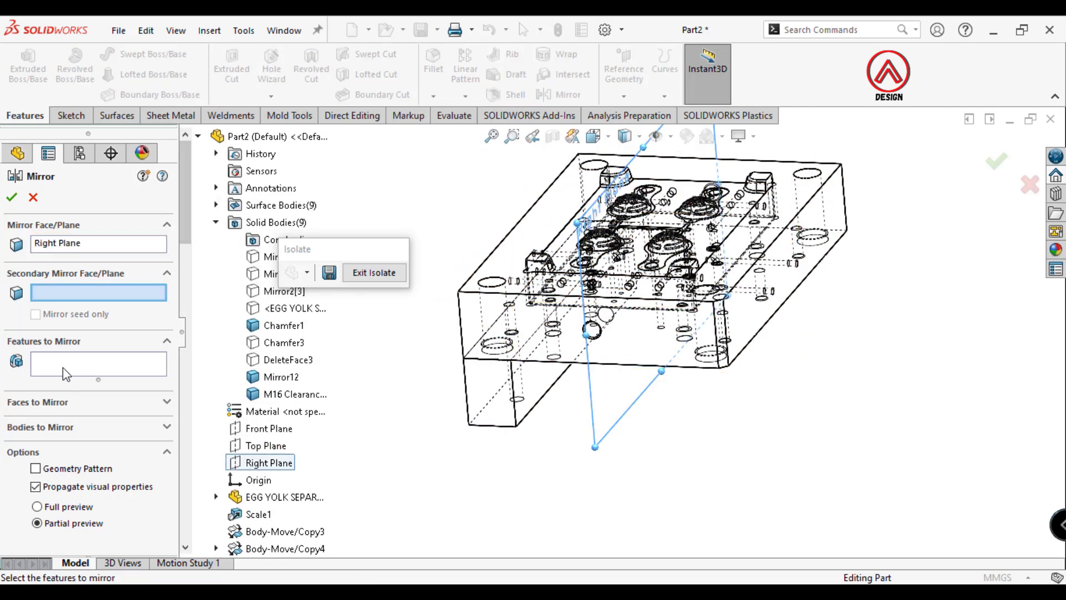
pyautogui.click(54, 428)
pyautogui.click(467, 392)
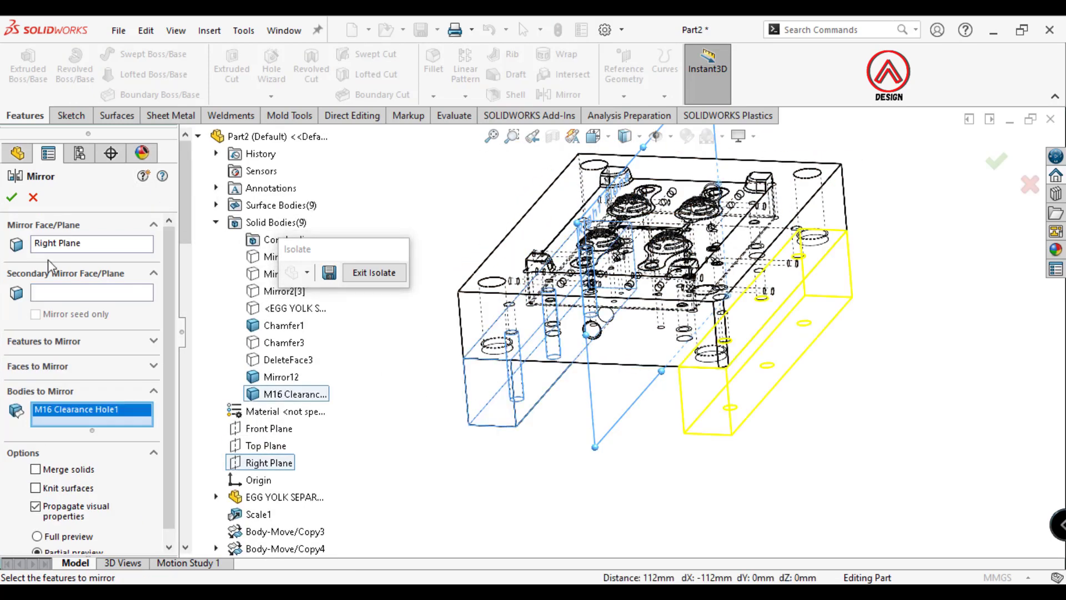
pyautogui.click(13, 198)
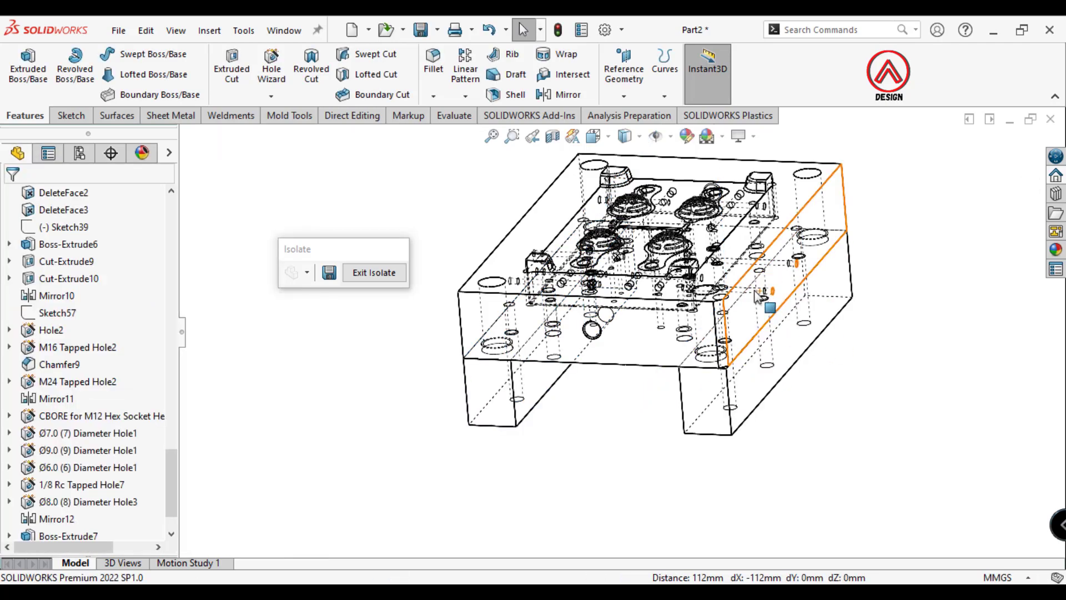
# Orbit to inspect the mirrored block, shown Shaded With Edges.
pyautogui.moveTo(655, 400)
pyautogui.mouseDown(button='middle')
pyautogui.moveTo(692, 448)
pyautogui.moveTo(781, 239)
pyautogui.moveTo(751, 320)
pyautogui.mouseUp(button='middle')
pyautogui.click(627, 141)
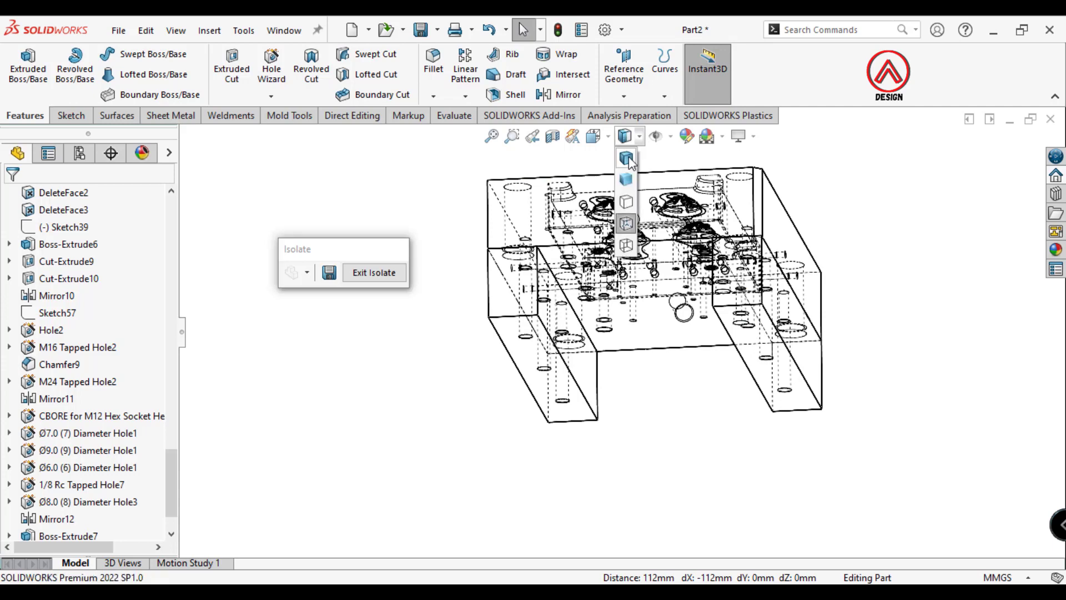
pyautogui.click(698, 354)
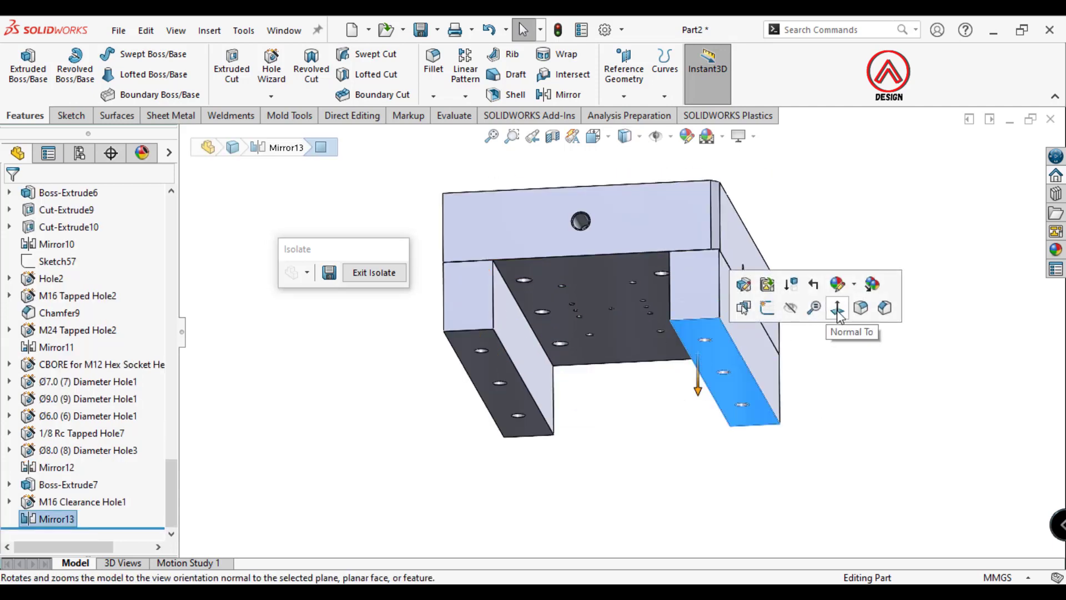
# Sketch a center rectangle from the origin on the selected face.
pyautogui.click(838, 308)
pyautogui.click(71, 115)
pyautogui.click(21, 64)
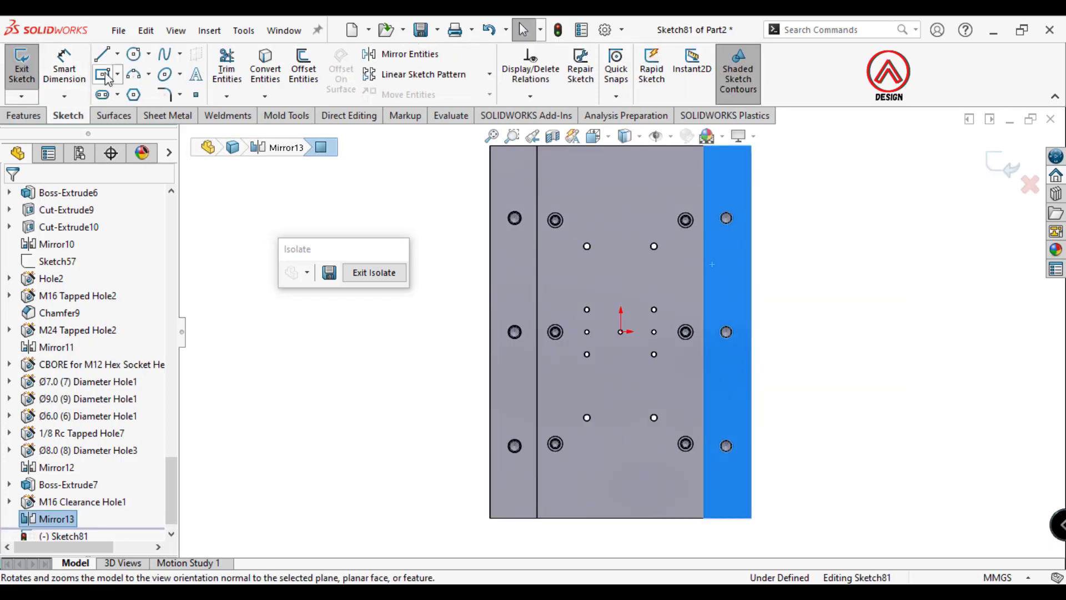
pyautogui.click(103, 74)
pyautogui.scroll(-3, 628, 334)
pyautogui.scroll(-2, 621, 333)
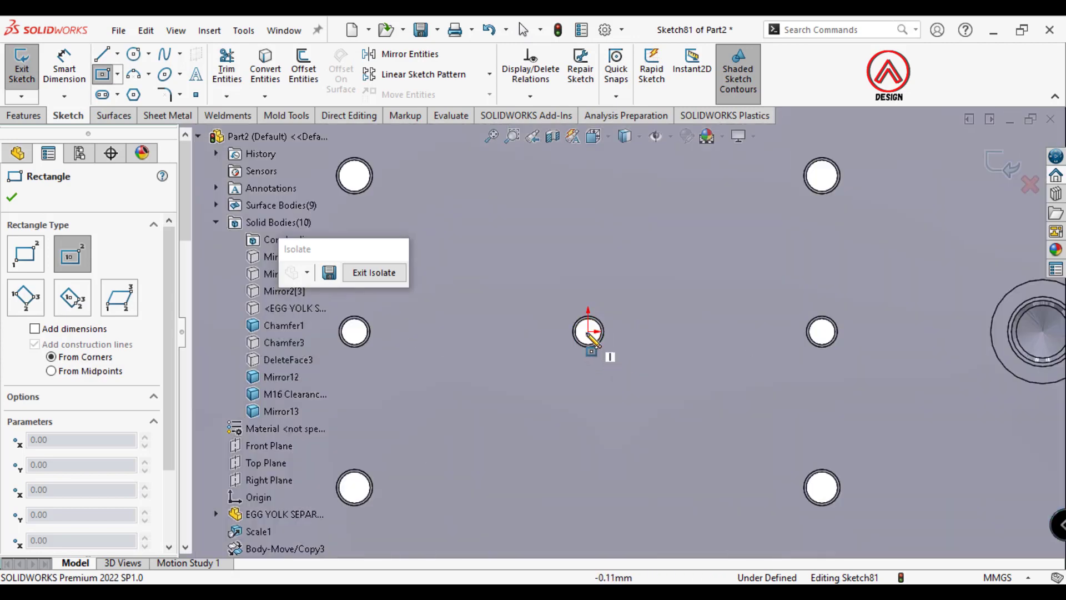
pyautogui.click(621, 332)
pyautogui.scroll(4, 639, 327)
pyautogui.scroll(3, 655, 302)
pyautogui.scroll(-3, 660, 222)
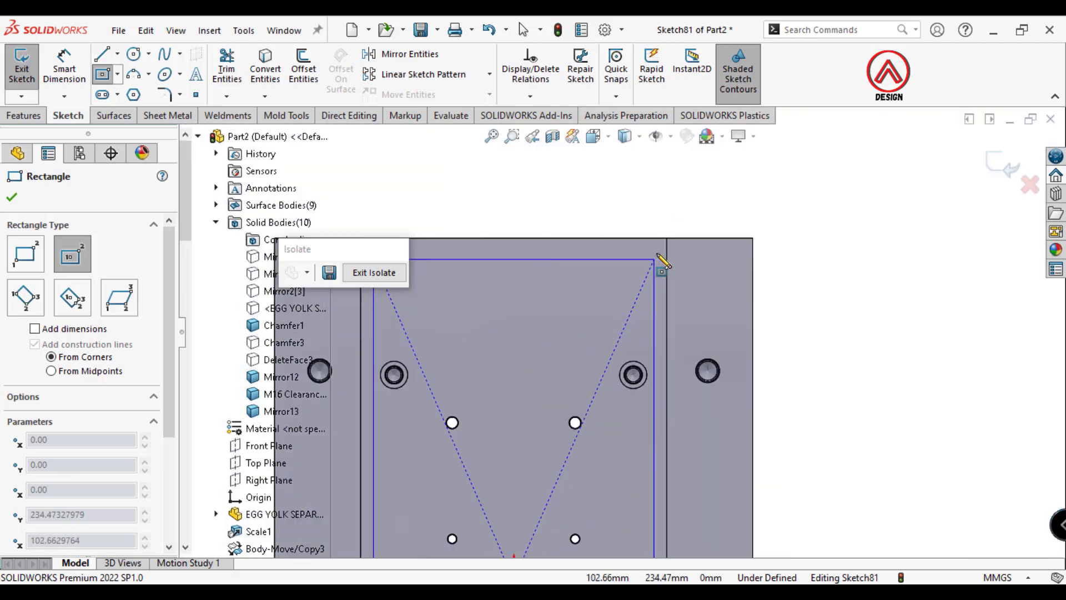
pyautogui.click(661, 238)
# Dimension the rectangle's width to 220 mm and return to the 3D view.
pyautogui.click(64, 66)
pyautogui.click(542, 237)
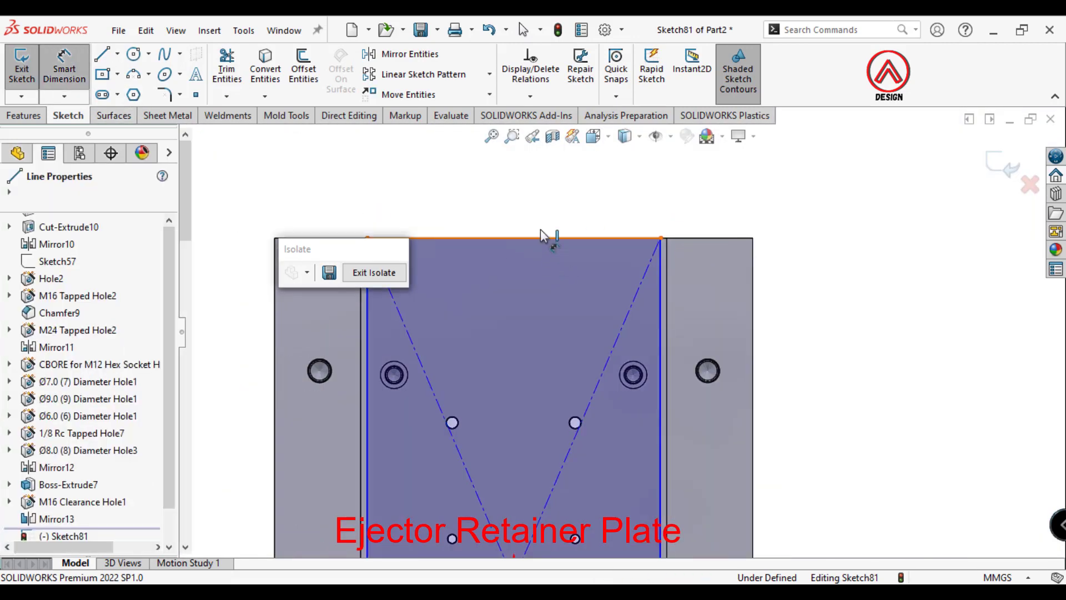
pyautogui.click(531, 217)
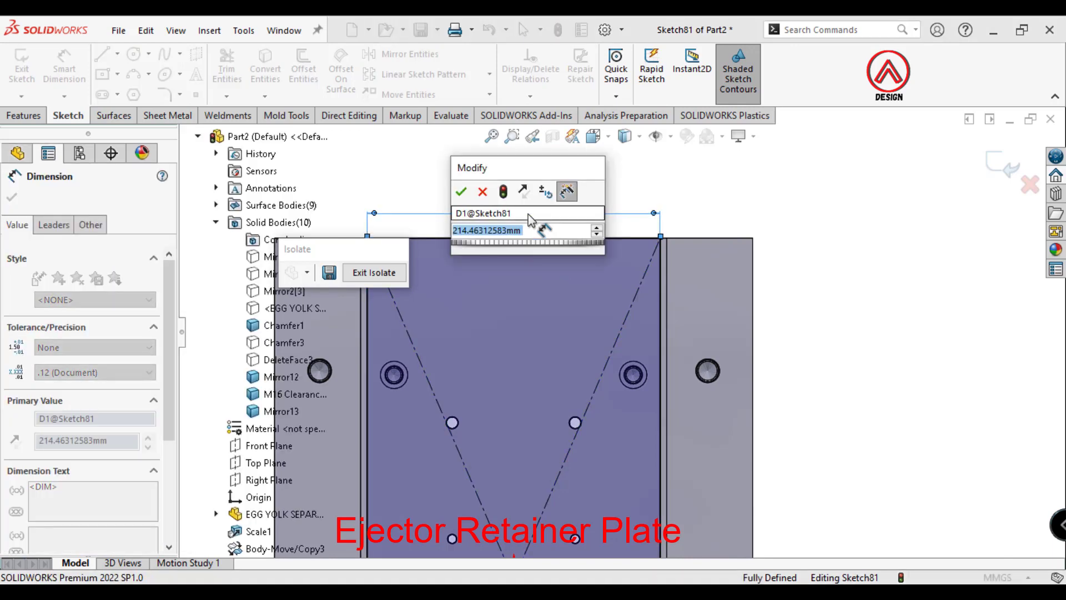
pyautogui.write('216')
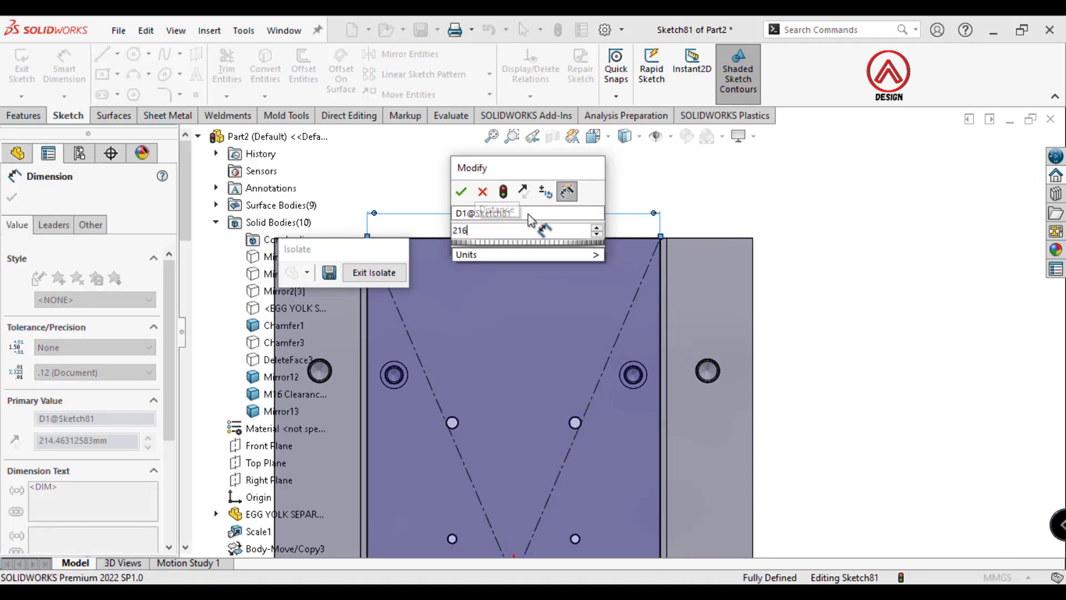
pyautogui.press('Return')
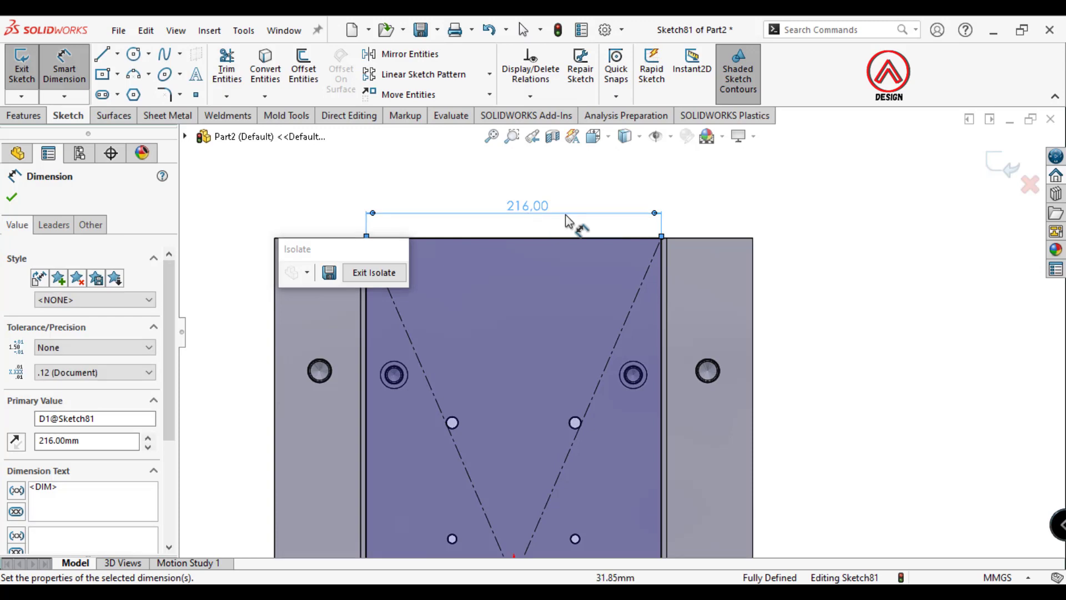
pyautogui.scroll(2, 551, 241)
pyautogui.scroll(-3, 552, 241)
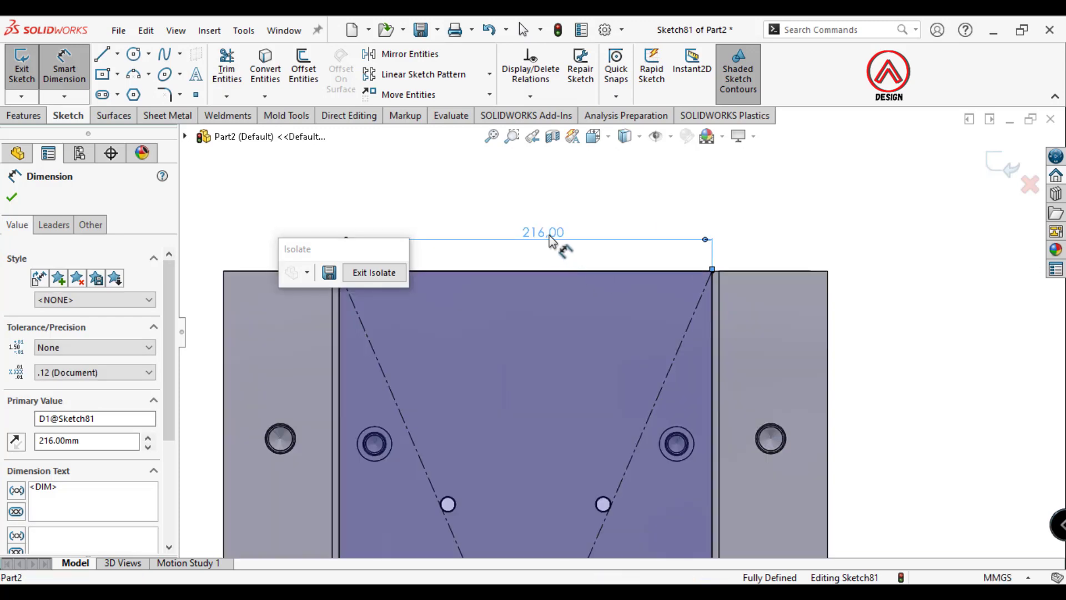
pyautogui.doubleClick(551, 239)
pyautogui.write('220')
pyautogui.press('Return')
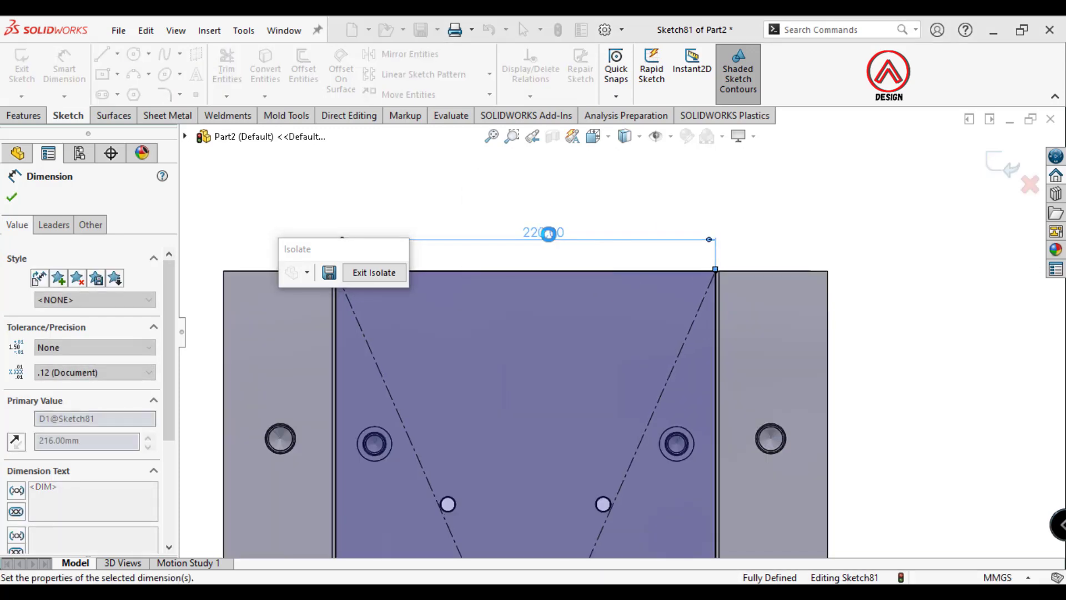
pyautogui.hotkey('ctrl', '7')
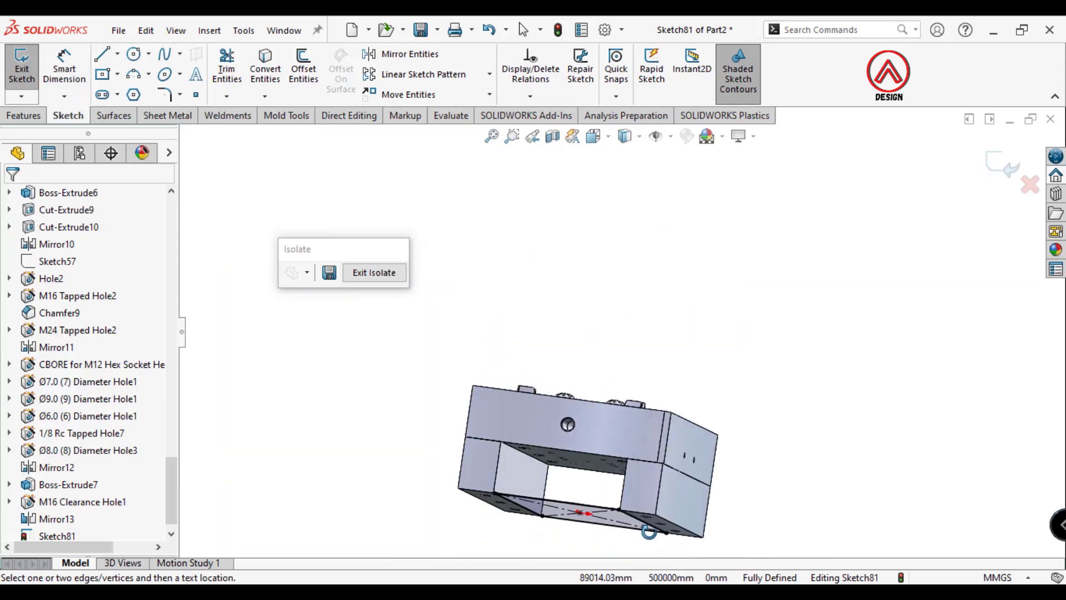
# Extrude the rectangle 25 mm in the reversed direction as a separate retainer plate.
pyautogui.click(25, 115)
pyautogui.click(28, 78)
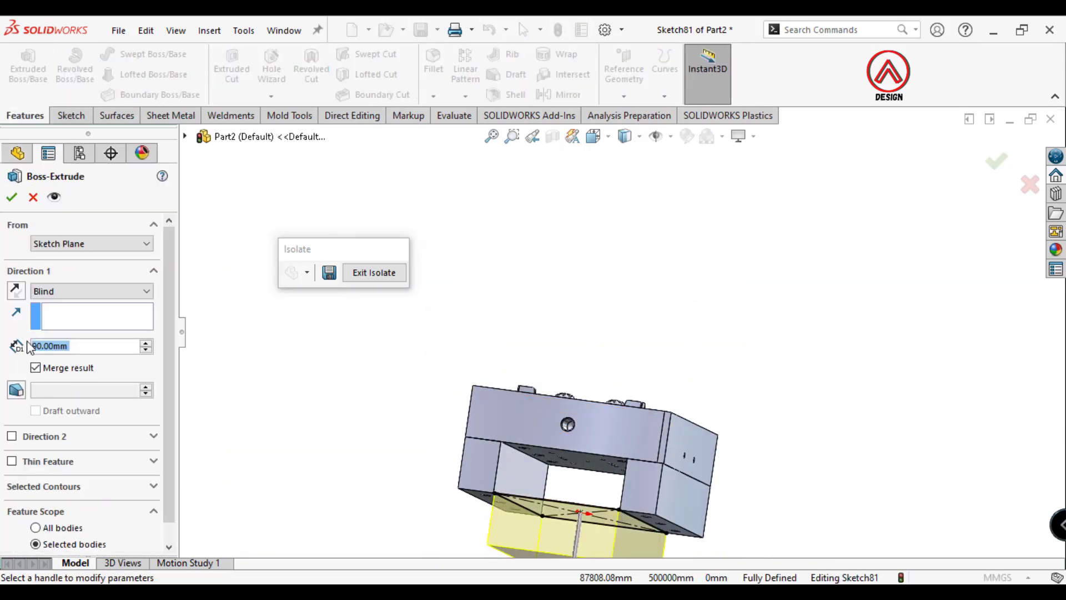
pyautogui.click(15, 291)
pyautogui.doubleClick(69, 346)
pyautogui.write('2')
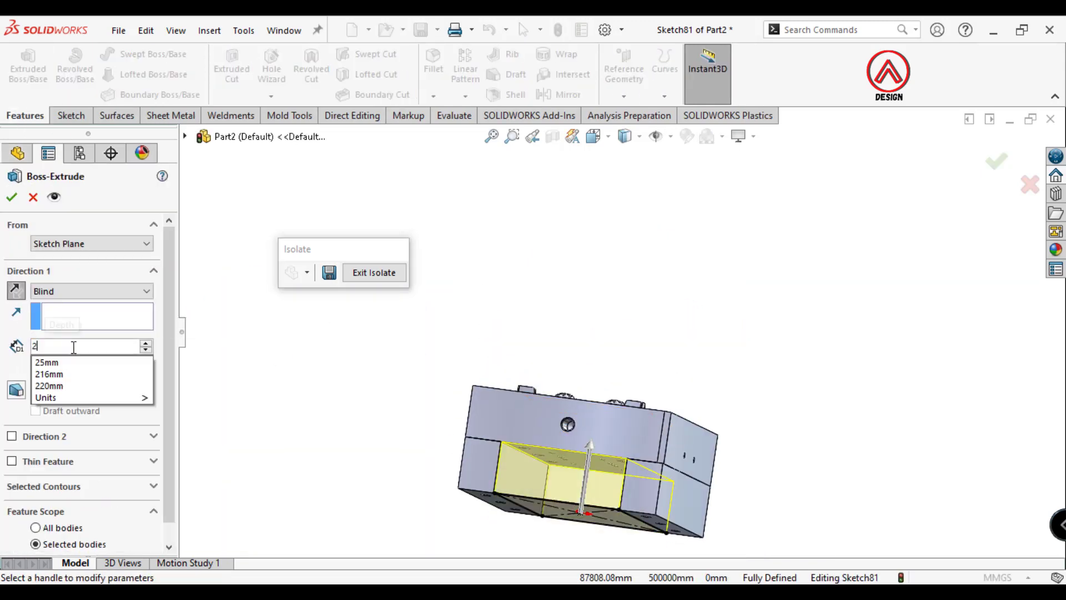
pyautogui.write('5')
pyautogui.press('Return')
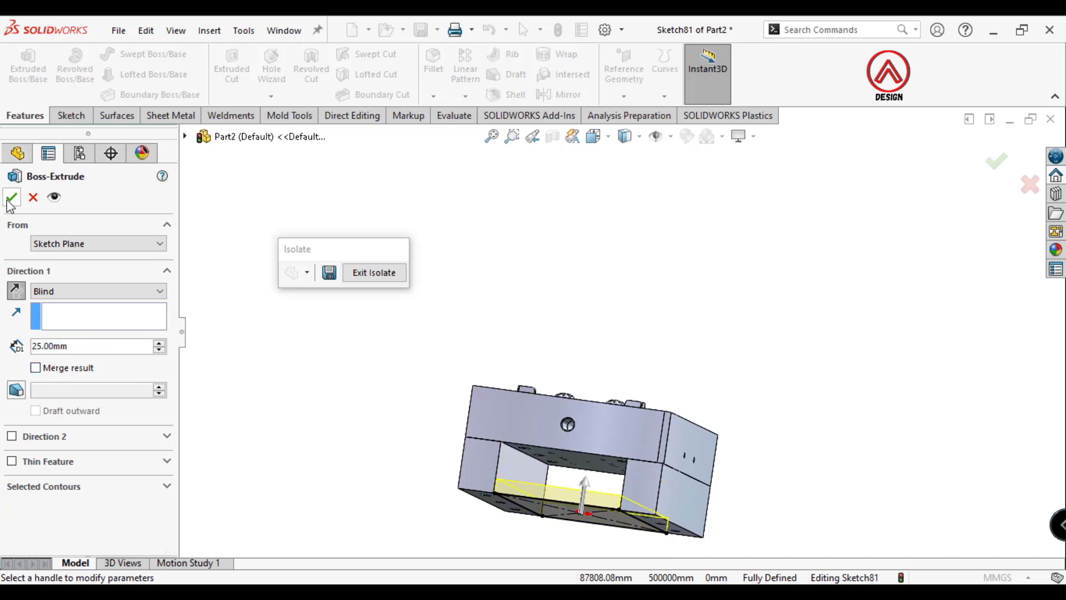
pyautogui.click(9, 200)
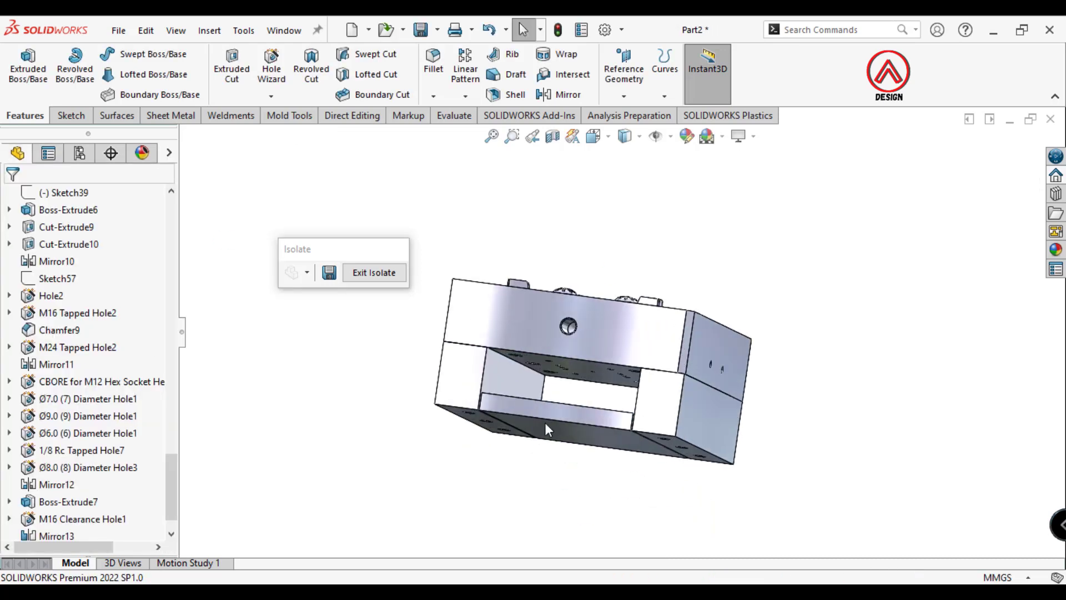
# Orbit to the new retainer plate and select its face.
pyautogui.moveTo(637, 375); pyautogui.dragTo(481, 417, button='middle')
pyautogui.scroll(3, 481, 416)
pyautogui.scroll(3, 482, 417)
pyautogui.click(555, 377)
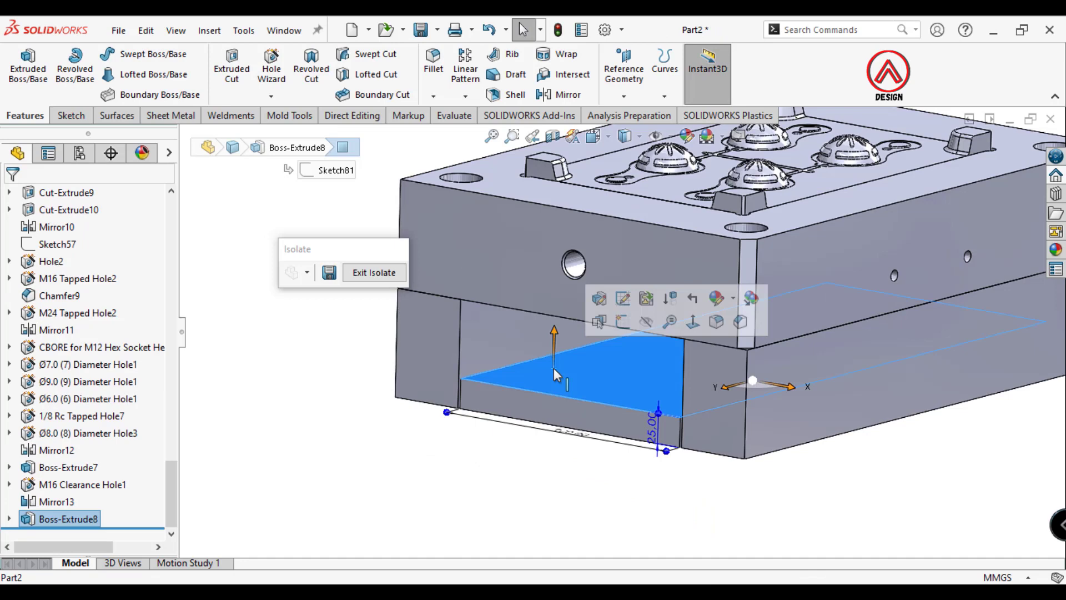
# Convert the retainer plate's face edges into a sketch and extrude a separate 20 mm ejector plate.
pyautogui.click(71, 115)
pyautogui.click(27, 75)
pyautogui.click(259, 74)
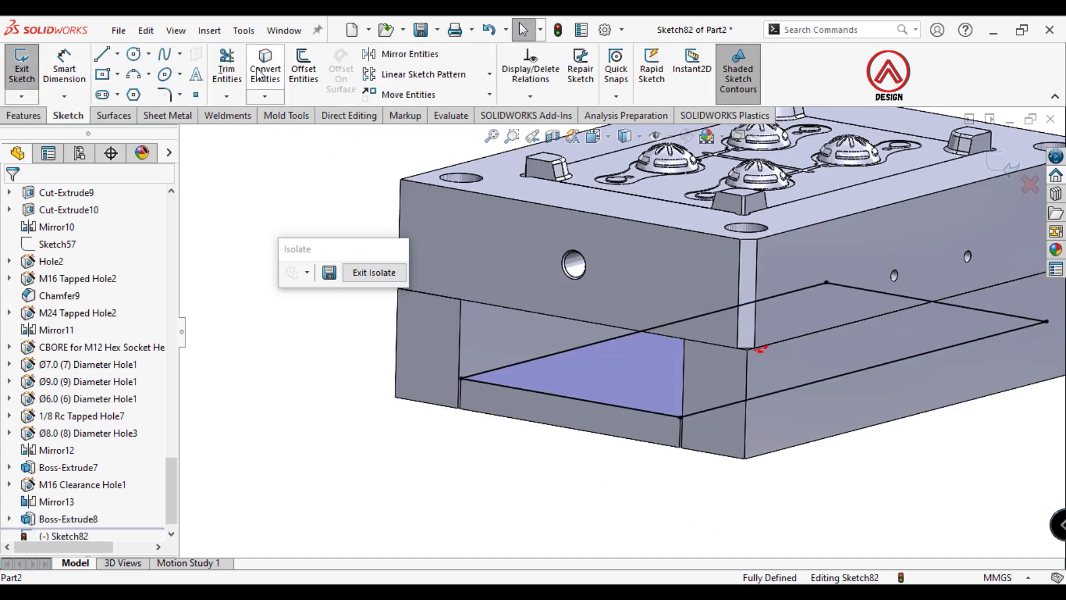
pyautogui.click(23, 115)
pyautogui.click(28, 67)
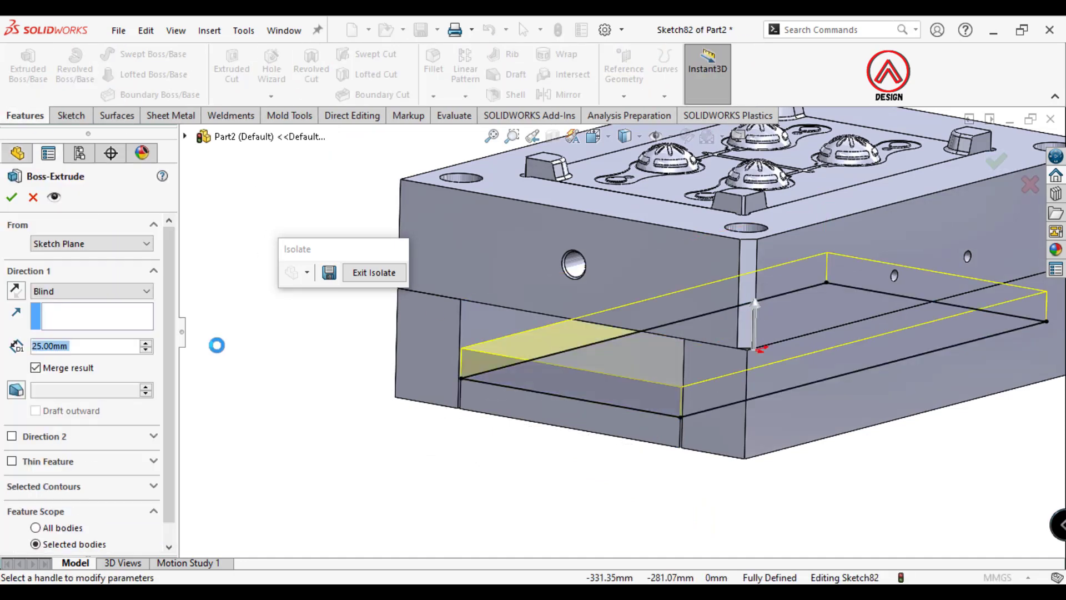
pyautogui.click(59, 369)
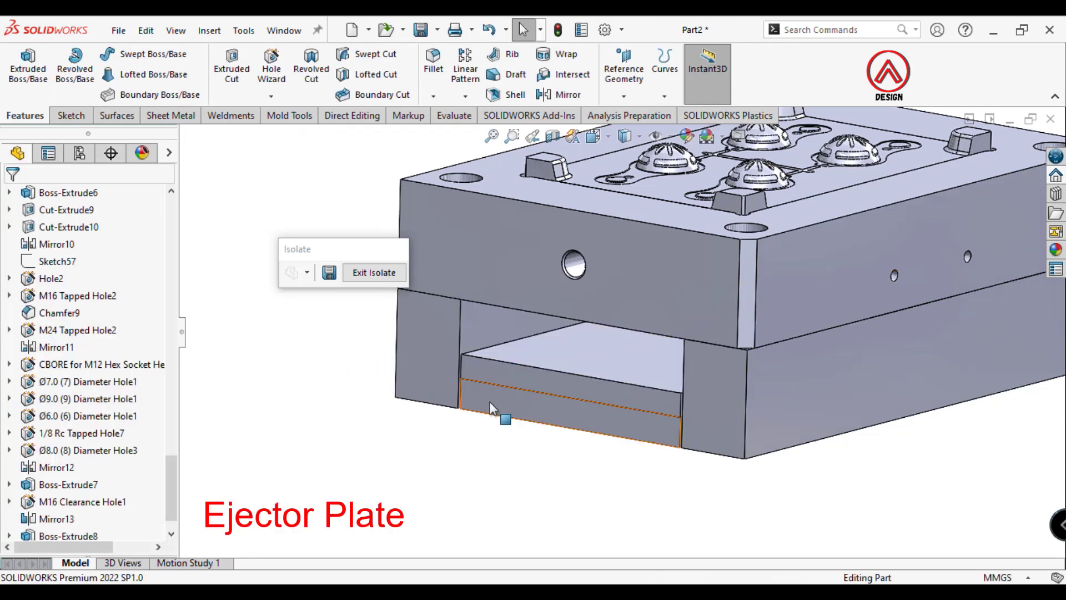
pyautogui.click(502, 411)
pyautogui.moveTo(546, 485); pyautogui.dragTo(688, 461, button='middle')
pyautogui.click(689, 461)
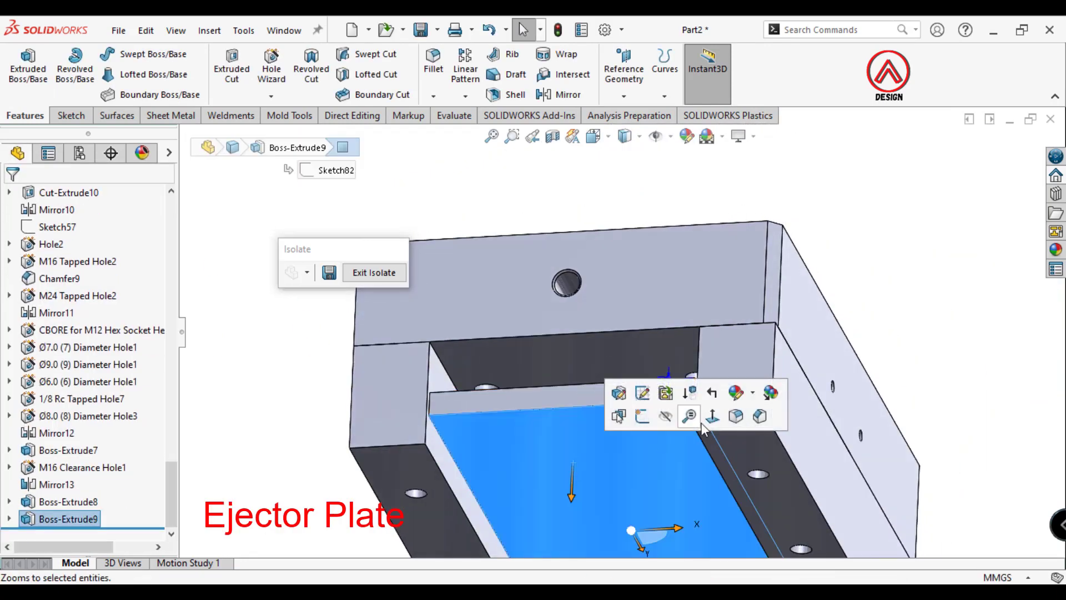
pyautogui.click(717, 425)
pyautogui.scroll(-5, 605, 189)
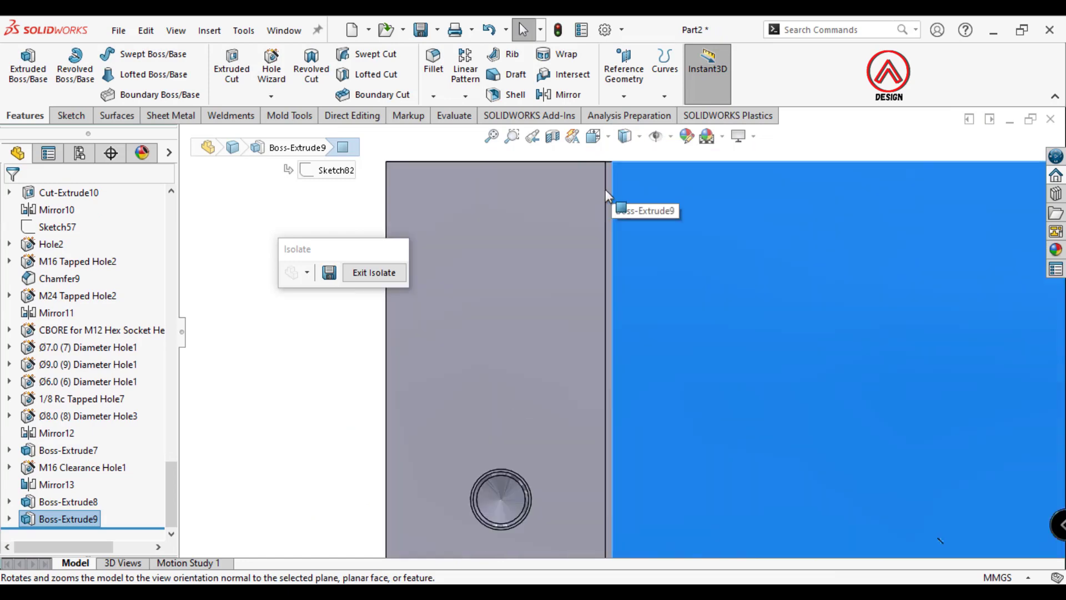
pyautogui.scroll(2, 655, 222)
pyautogui.scroll(2, 705, 362)
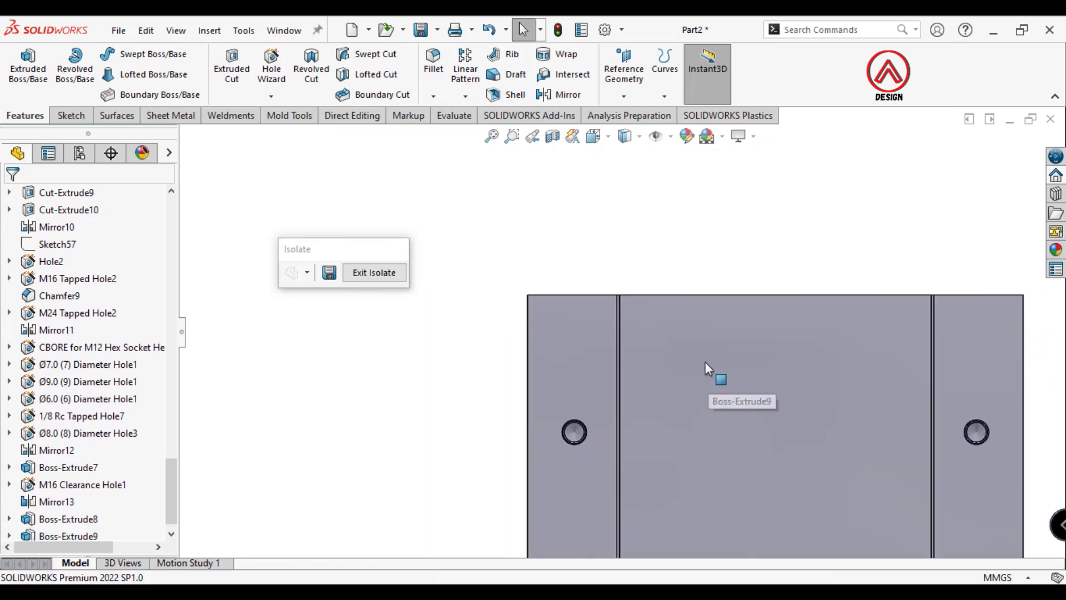
pyautogui.click(704, 361)
pyautogui.click(272, 77)
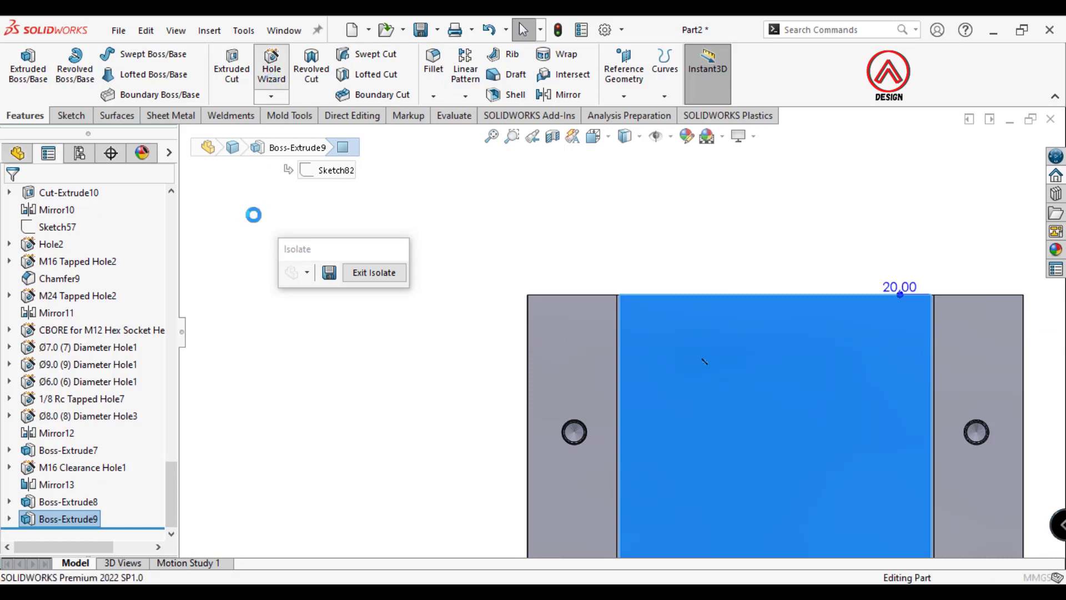
pyautogui.click(123, 410)
pyautogui.moveTo(171, 392); pyautogui.dragTo(163, 452)
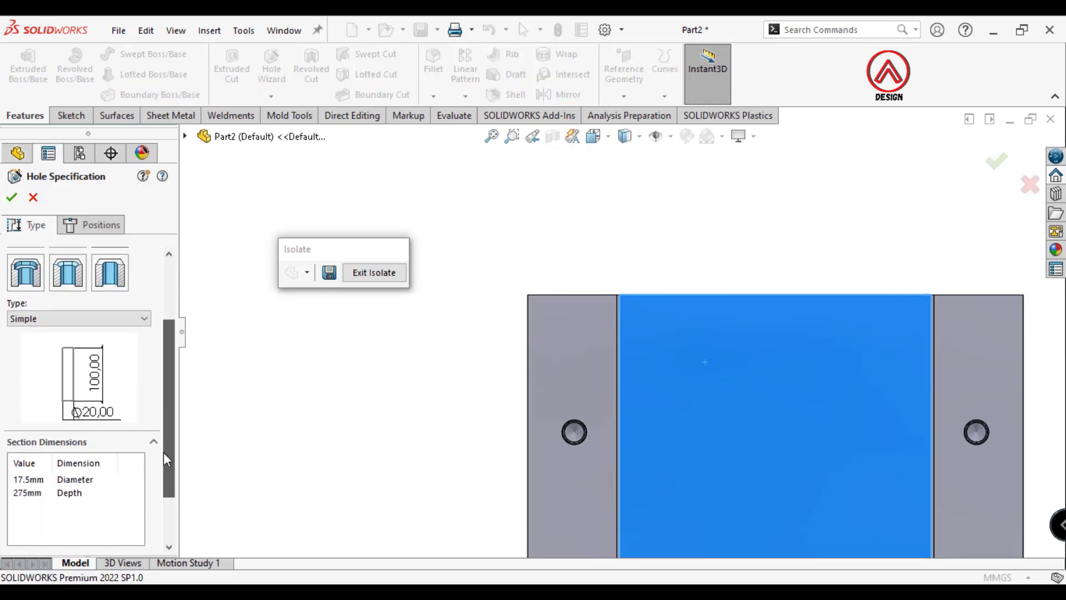
pyautogui.click(81, 295)
pyautogui.click(39, 370)
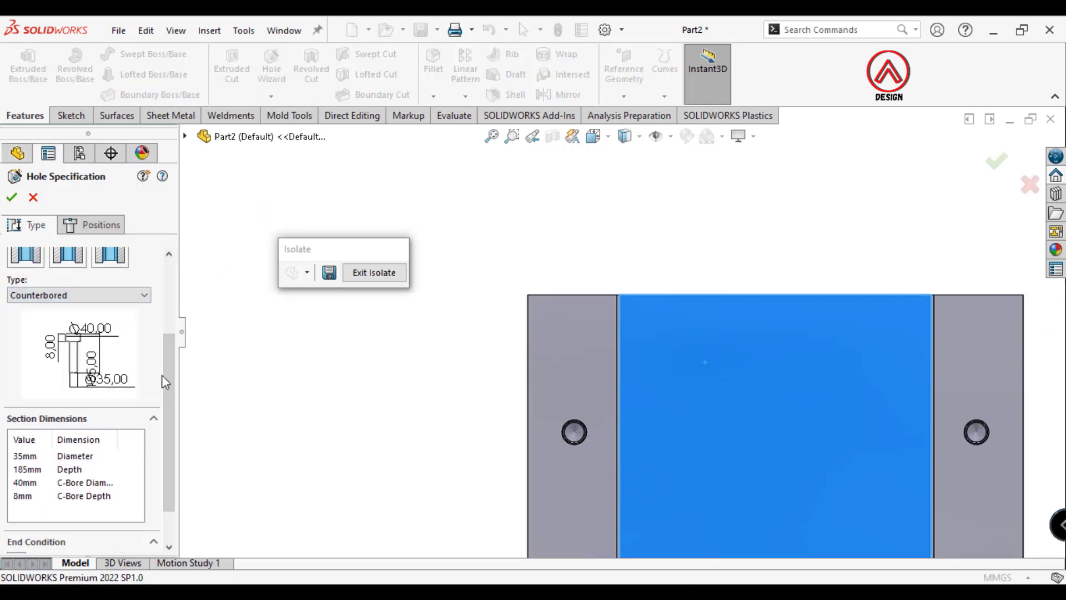
pyautogui.scroll(-2, 111, 427)
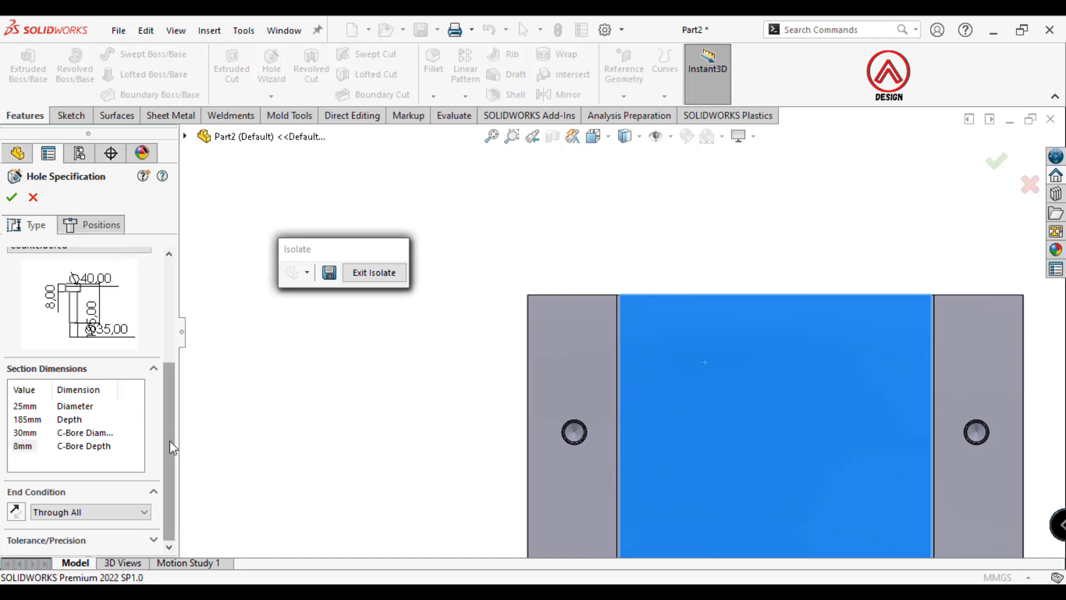
pyautogui.click(86, 539)
pyautogui.scroll(-3, 170, 496)
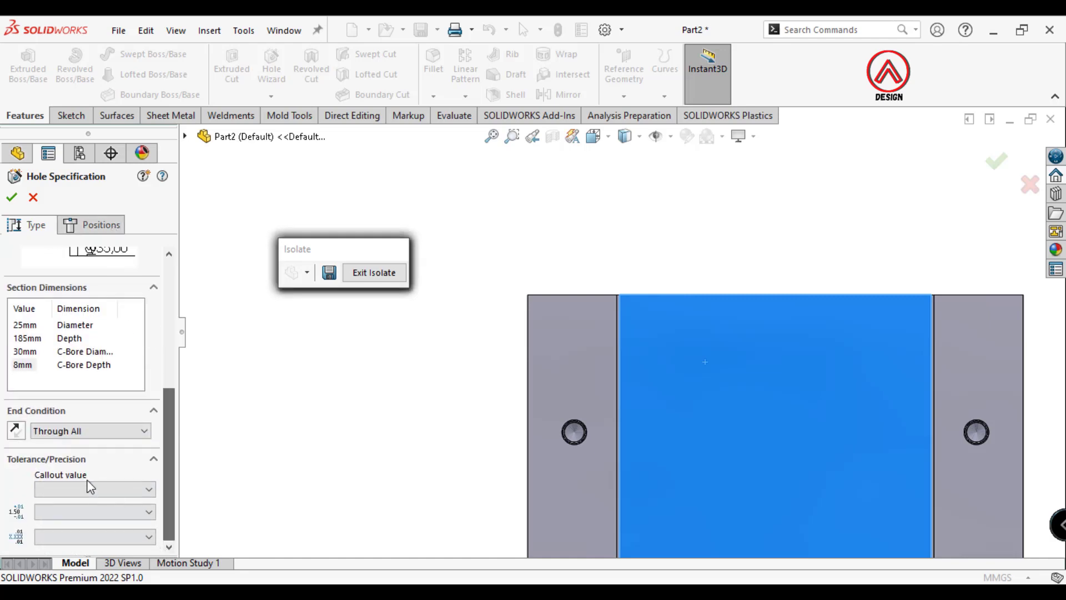
pyautogui.click(80, 461)
pyautogui.moveTo(166, 432); pyautogui.dragTo(165, 479)
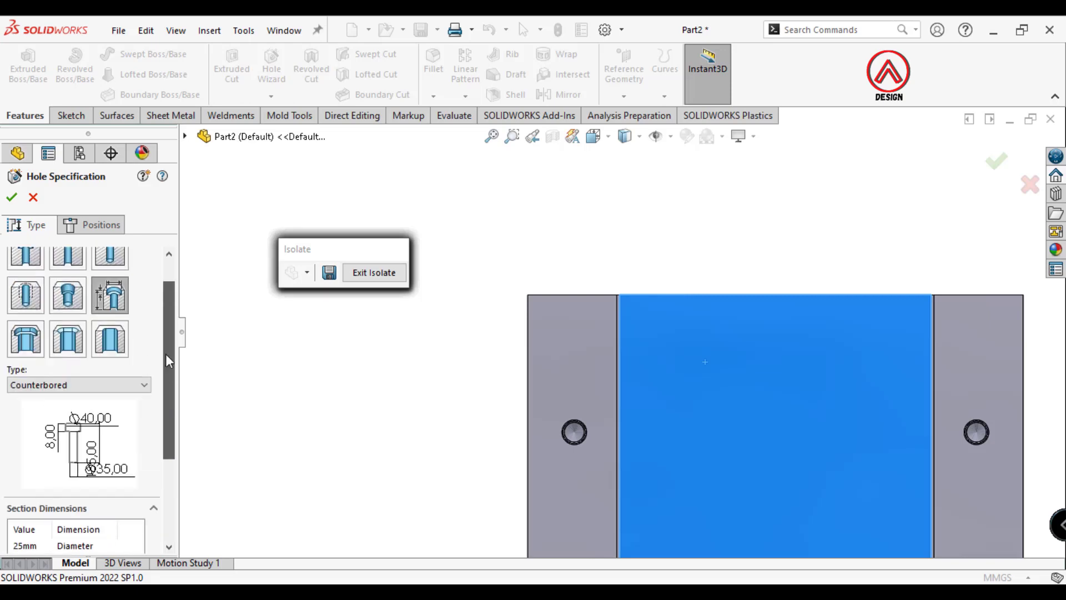
pyautogui.click(95, 227)
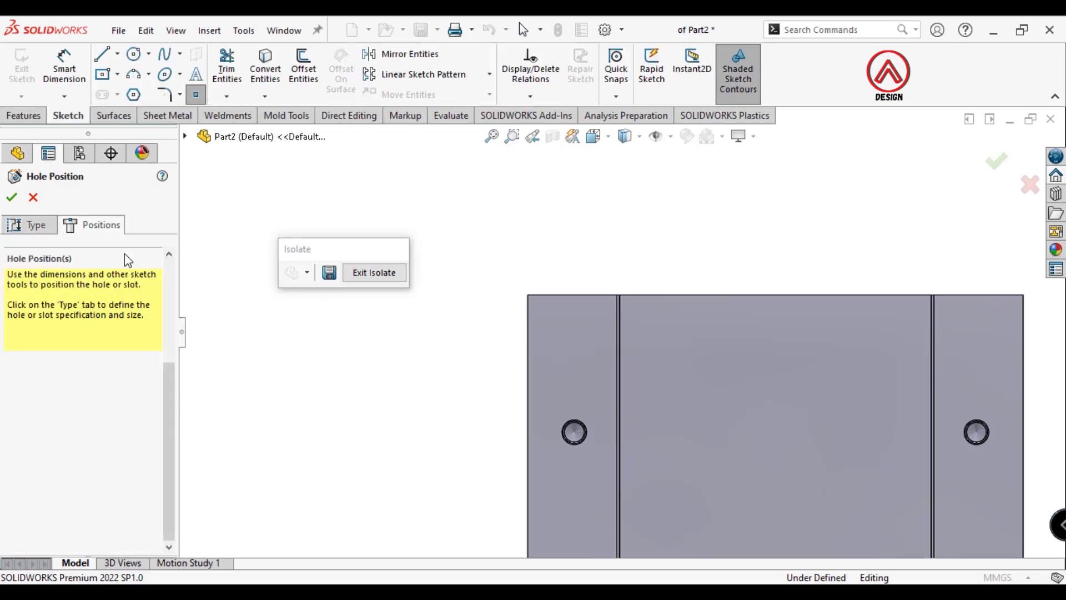
pyautogui.click(641, 139)
pyautogui.click(635, 222)
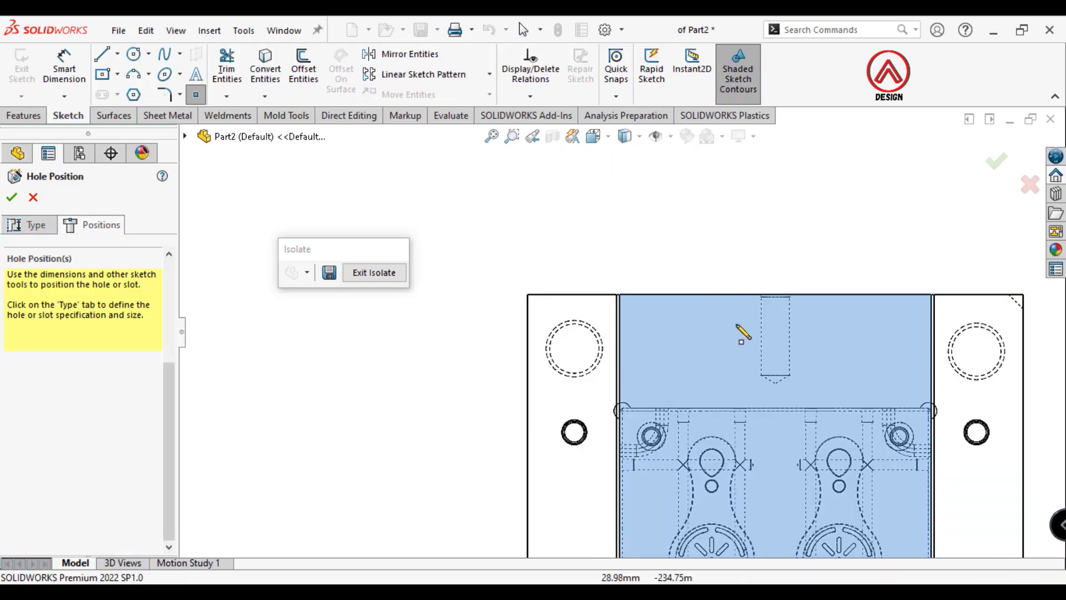
pyautogui.scroll(-2, 697, 362)
pyautogui.scroll(3, 700, 364)
pyautogui.scroll(3, 701, 364)
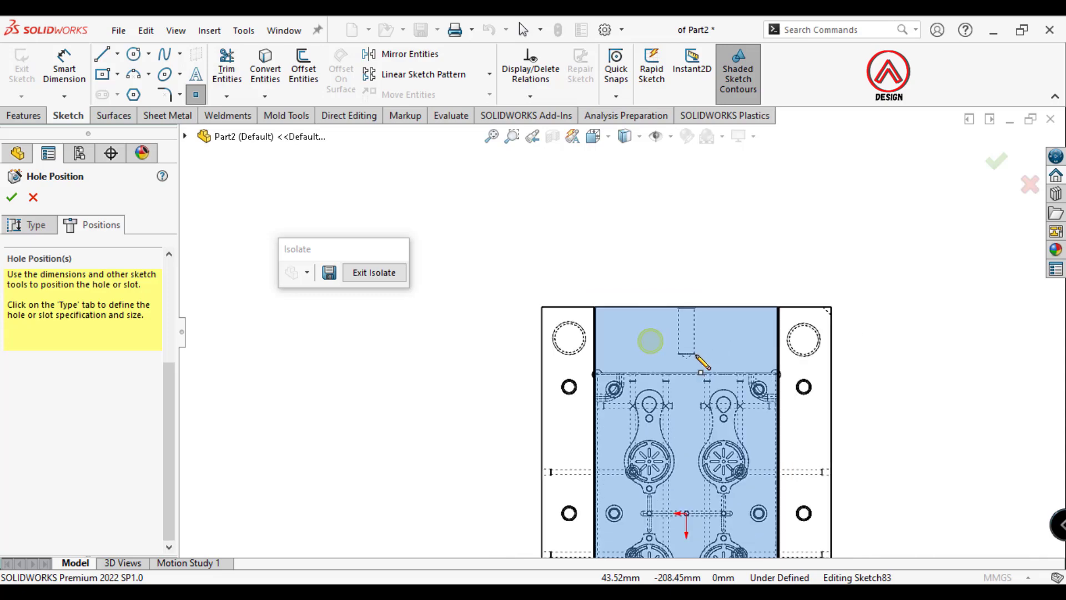
pyautogui.scroll(-3, 686, 350)
pyautogui.scroll(-2, 655, 338)
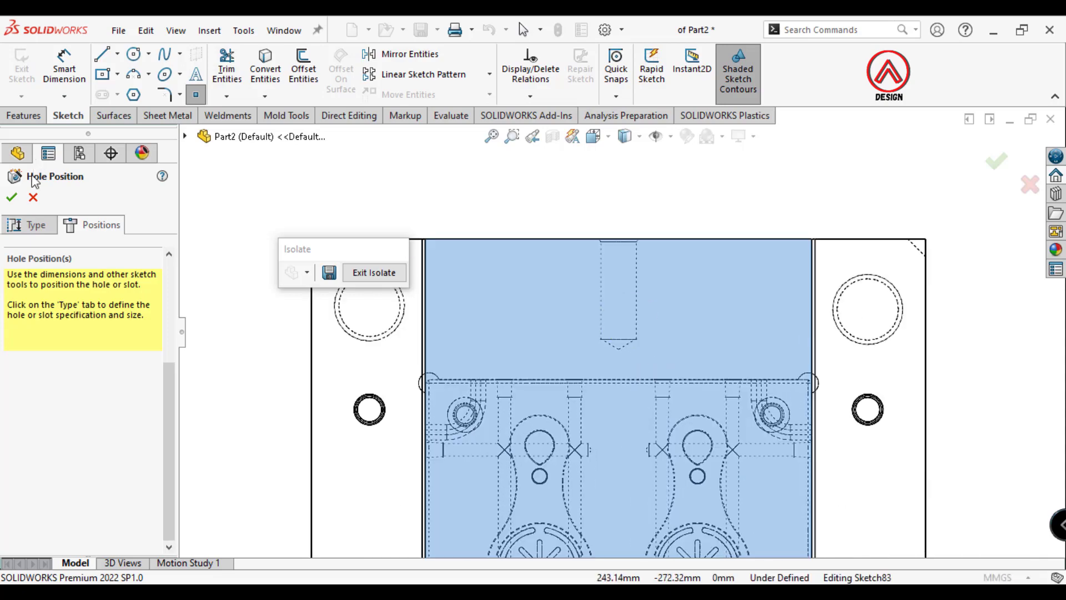
pyautogui.click(33, 198)
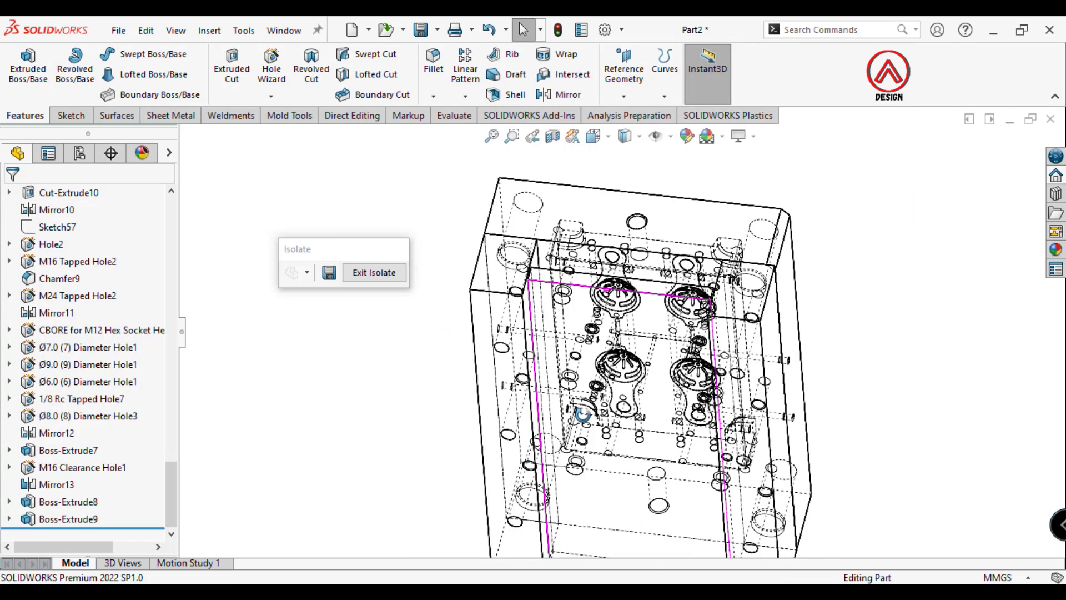
# Set Shaded With Edges and exit isolation to show the whole mold.
pyautogui.moveTo(436, 304); pyautogui.dragTo(566, 381, button='middle')
pyautogui.click(626, 157)
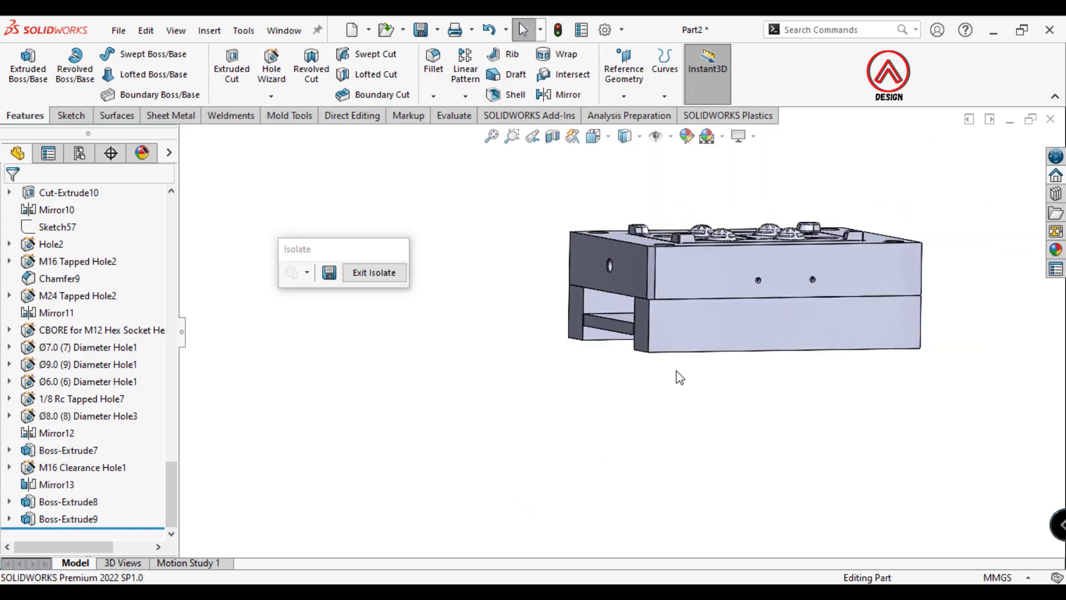
pyautogui.moveTo(676, 374); pyautogui.dragTo(647, 464, button='middle')
pyautogui.scroll(-3, 609, 310)
pyautogui.rightClick(609, 311)
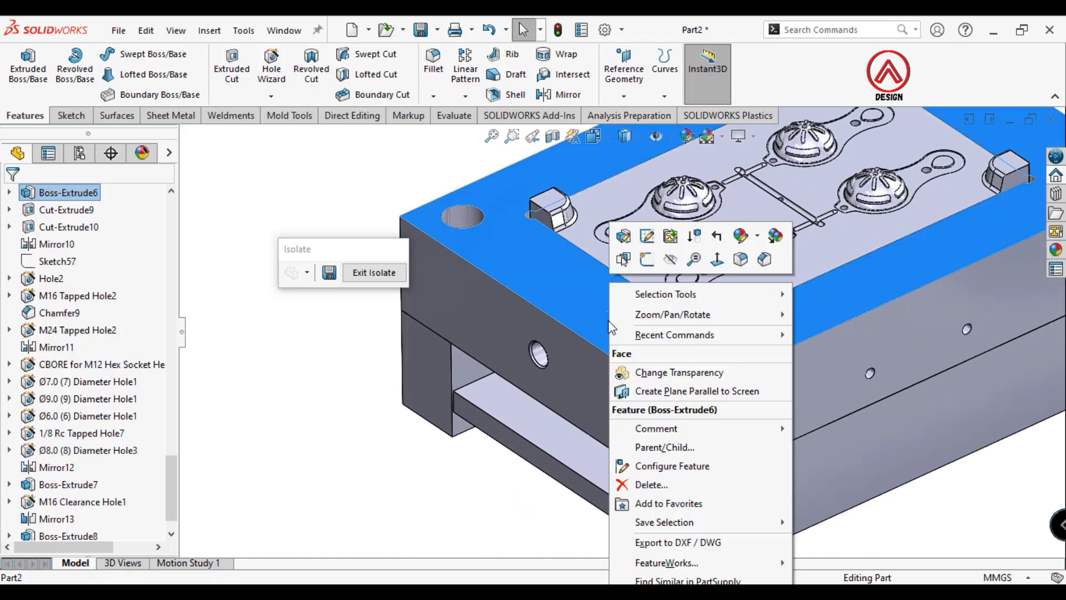
pyautogui.press('Escape')
pyautogui.click(389, 273)
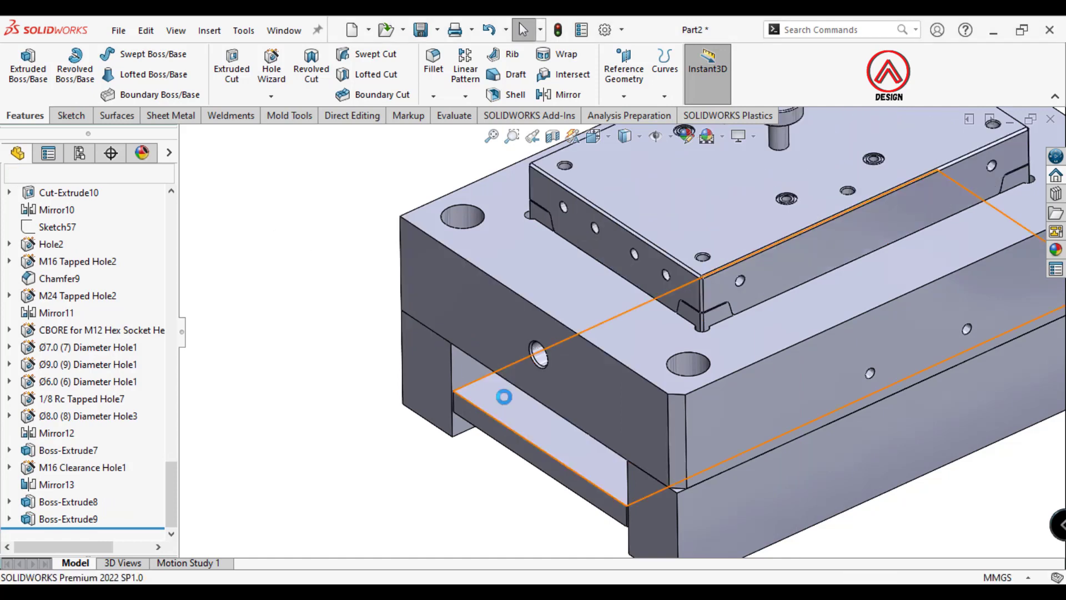
# Isolate the 350 × 500 plate body and view its bottom face Normal To.
pyautogui.scroll(3, 552, 401)
pyautogui.moveTo(552, 401); pyautogui.dragTo(527, 307, button='middle')
pyautogui.click(527, 307)
pyautogui.rightClick(527, 307)
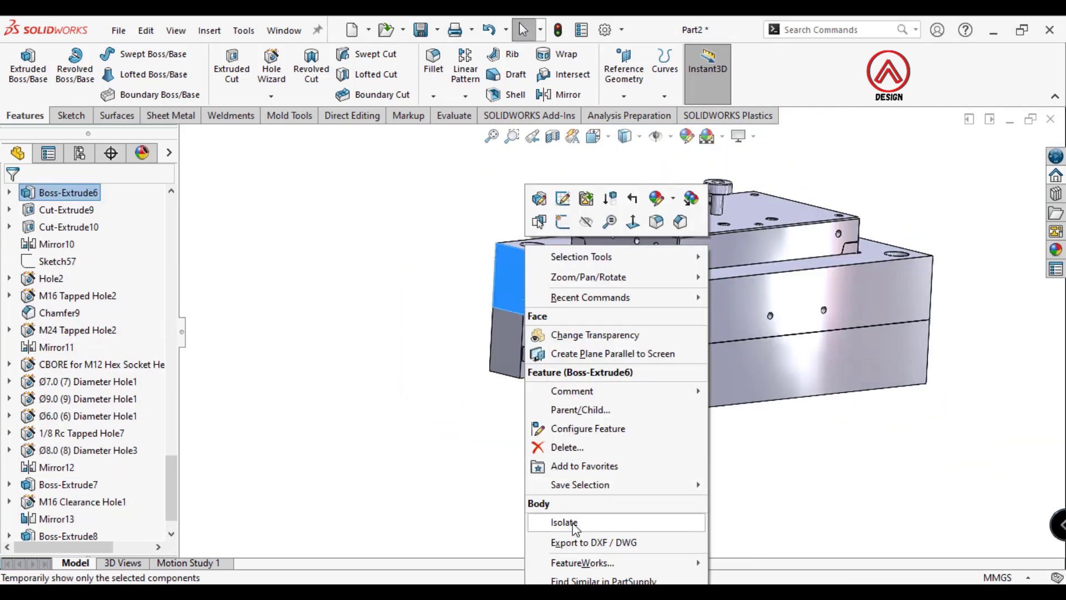
pyautogui.click(572, 525)
pyautogui.moveTo(572, 525); pyautogui.dragTo(572, 433, button='middle')
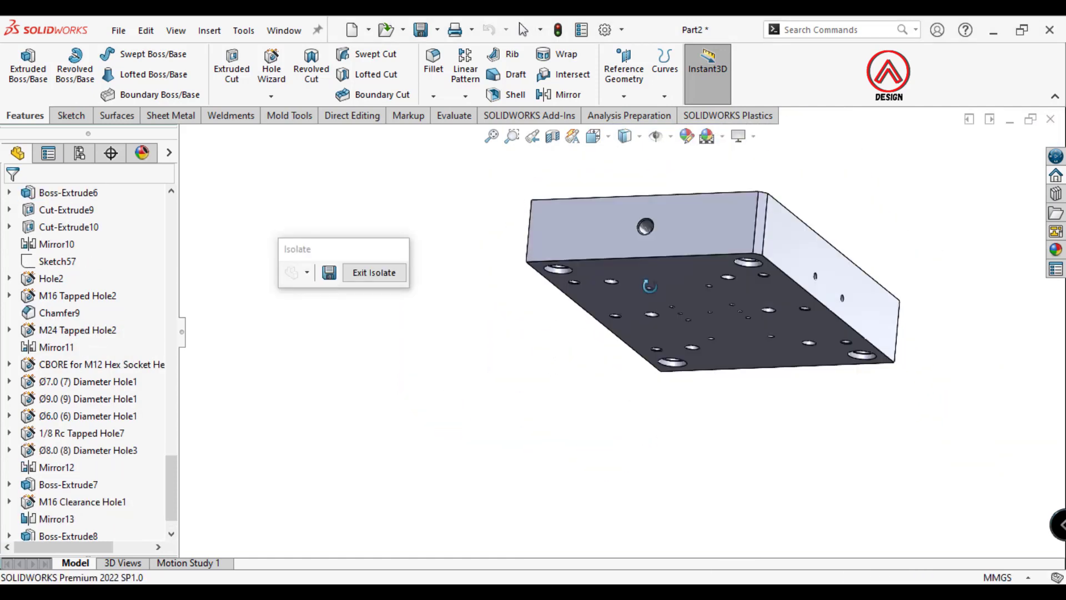
pyautogui.moveTo(685, 311); pyautogui.dragTo(685, 269, button='middle')
pyautogui.click(685, 269)
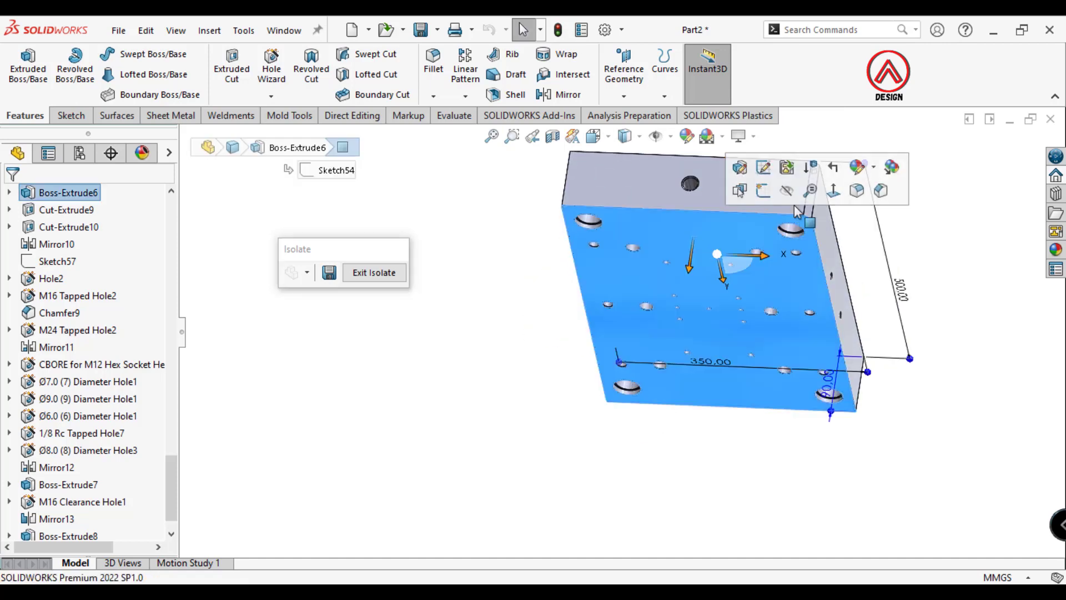
pyautogui.click(822, 192)
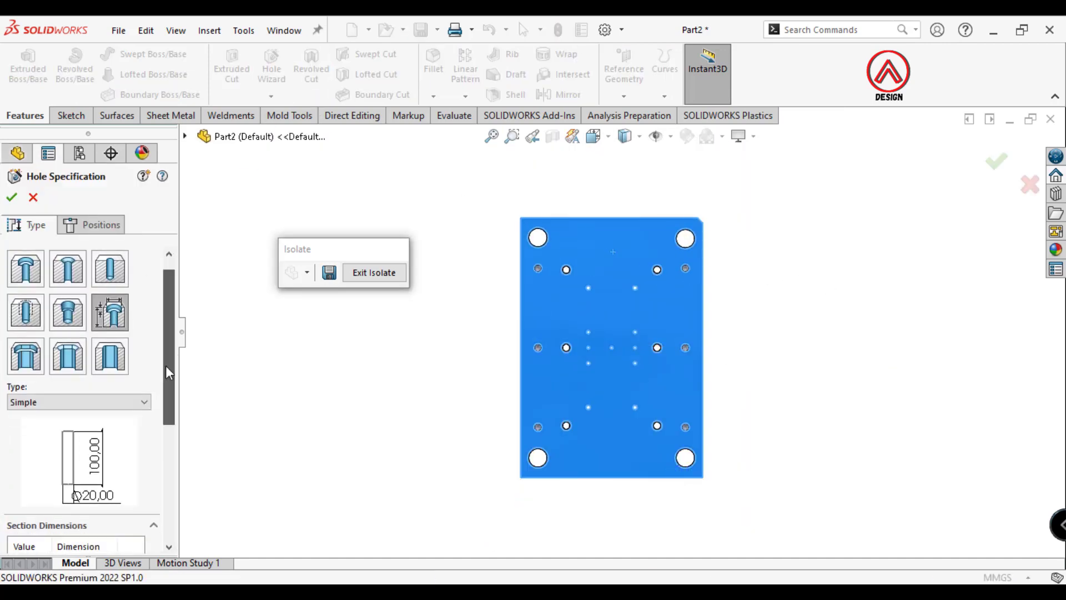
# Define a Through All counterbored hole: Ø25 mm with a Ø52 mm, 35 mm-deep counterbore.
pyautogui.scroll(-2, 165, 365)
pyautogui.click(78, 332)
pyautogui.click(64, 407)
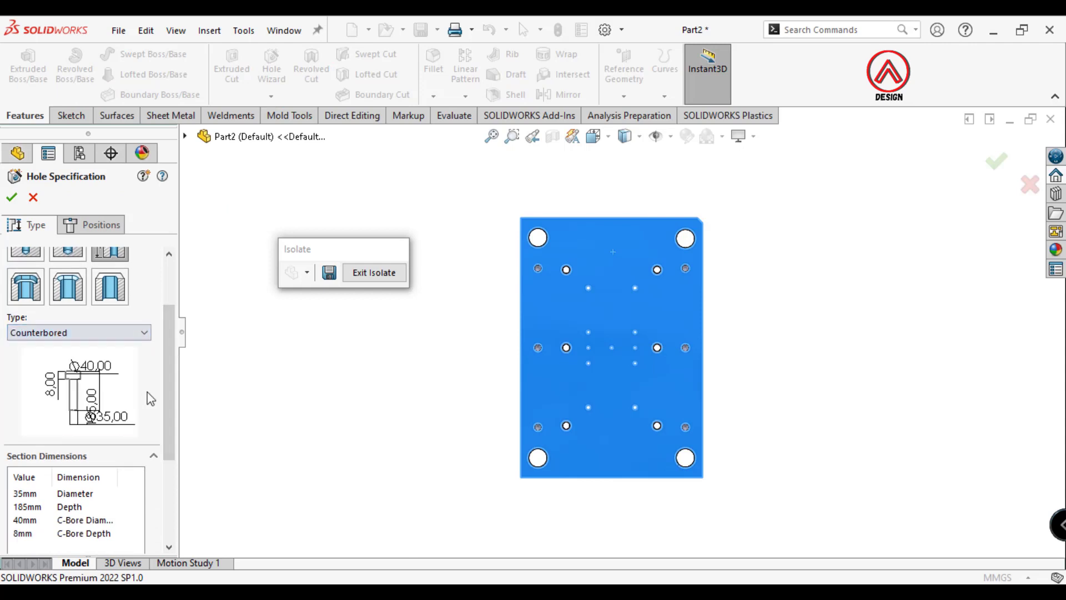
pyautogui.scroll(-3, 162, 441)
pyautogui.scroll(-1, 98, 439)
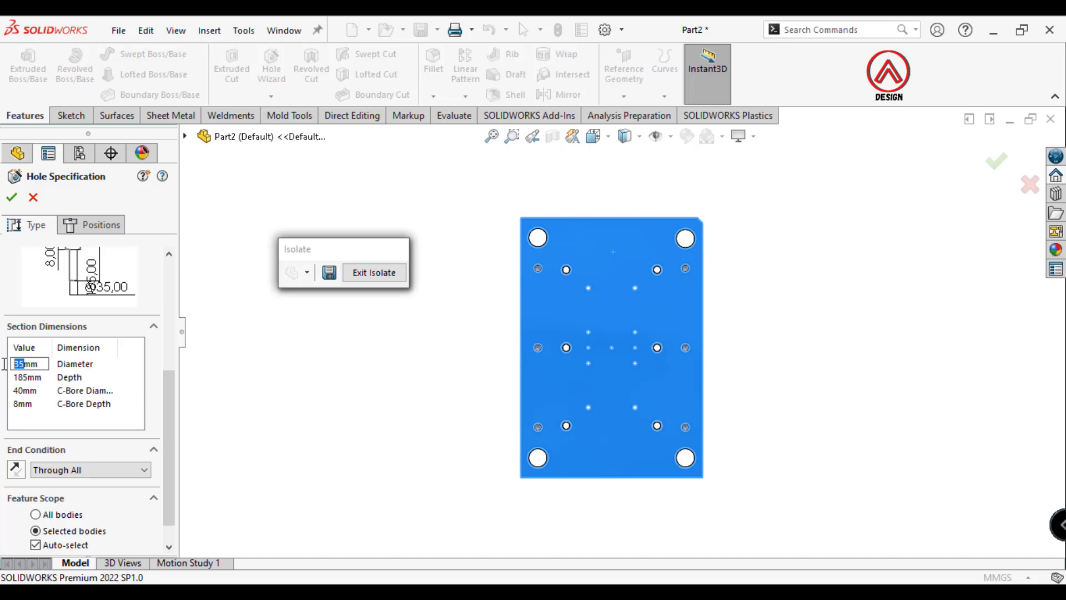
pyautogui.write('25')
pyautogui.click(14, 390)
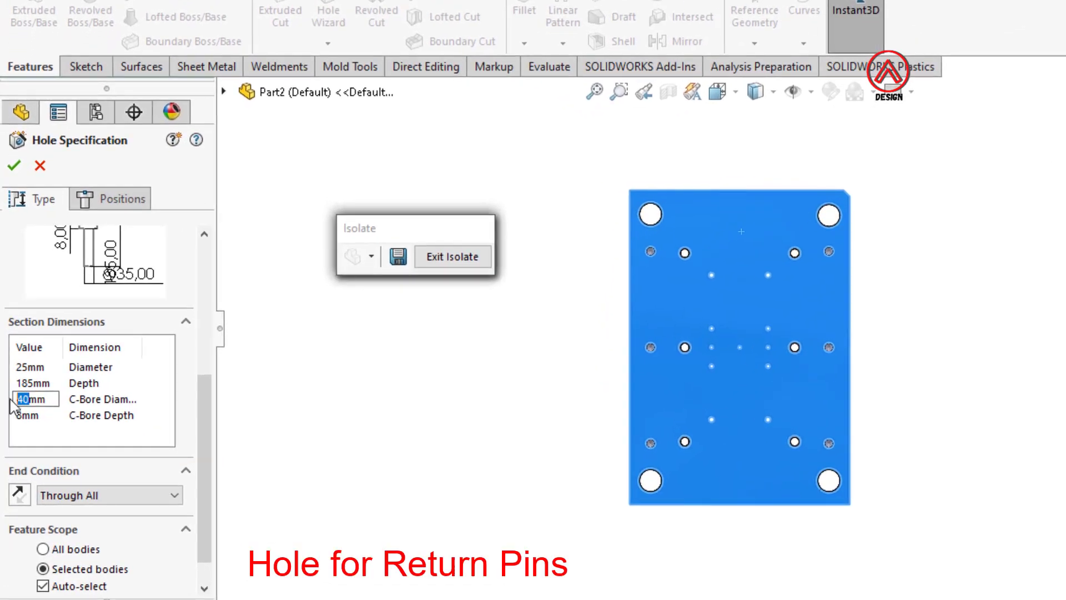
pyautogui.write('52')
pyautogui.click(23, 416)
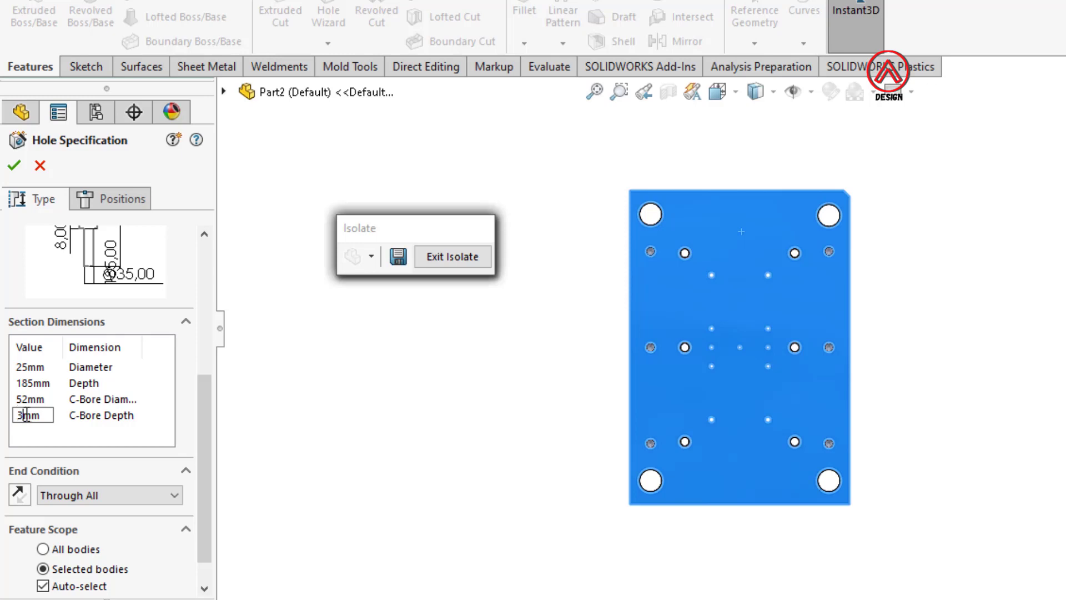
pyautogui.moveTo(26, 415); pyautogui.dragTo(6, 423)
pyautogui.write('35')
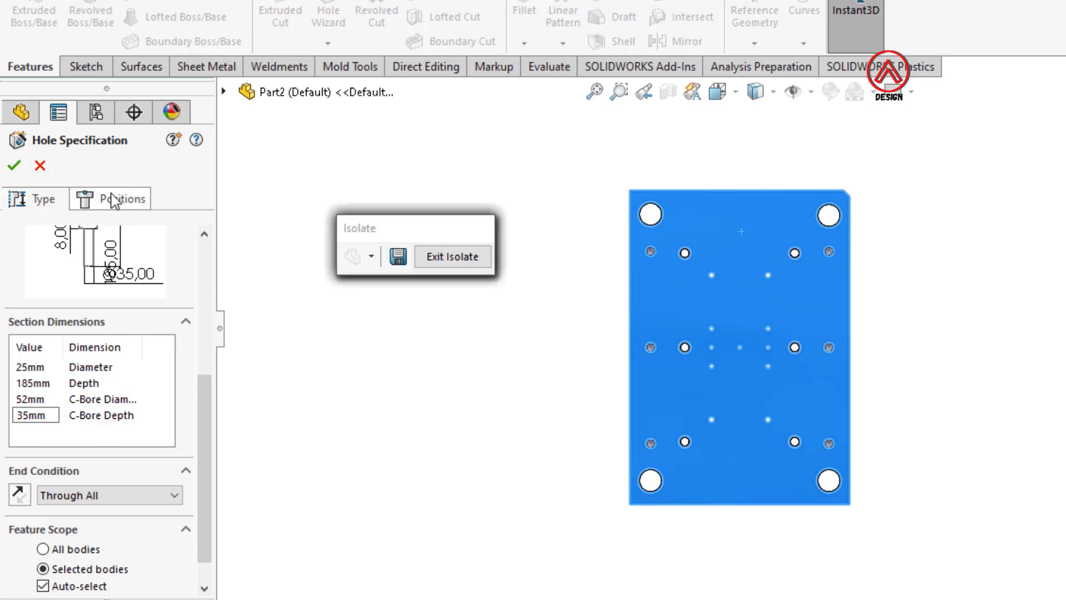
pyautogui.click(114, 199)
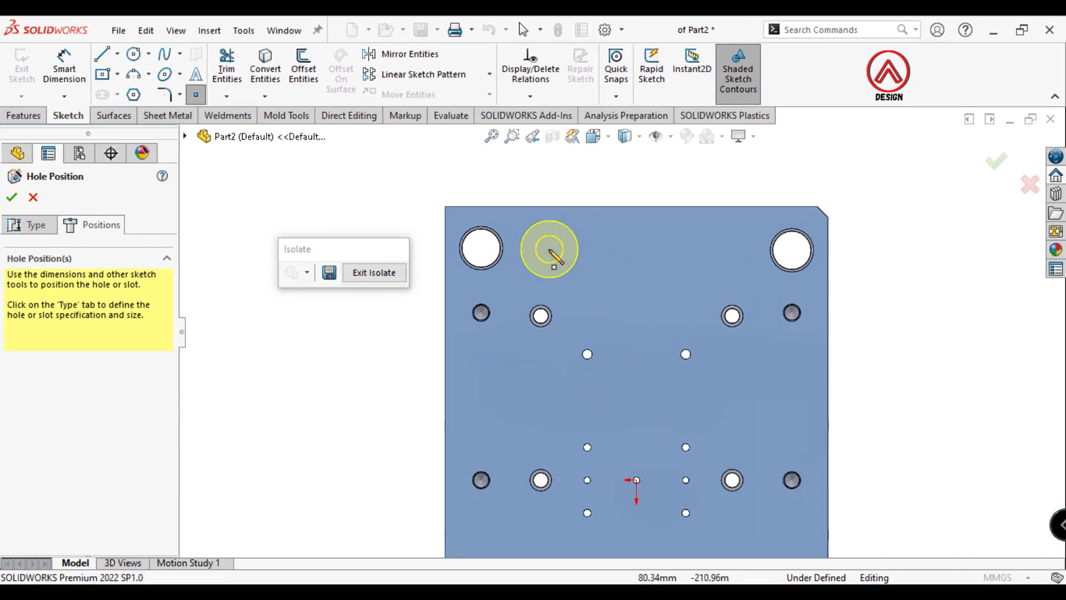
# Place the hole centre near the plate's upper left and dimension it 76 mm horizontally.
pyautogui.click(549, 251)
pyautogui.press('d')
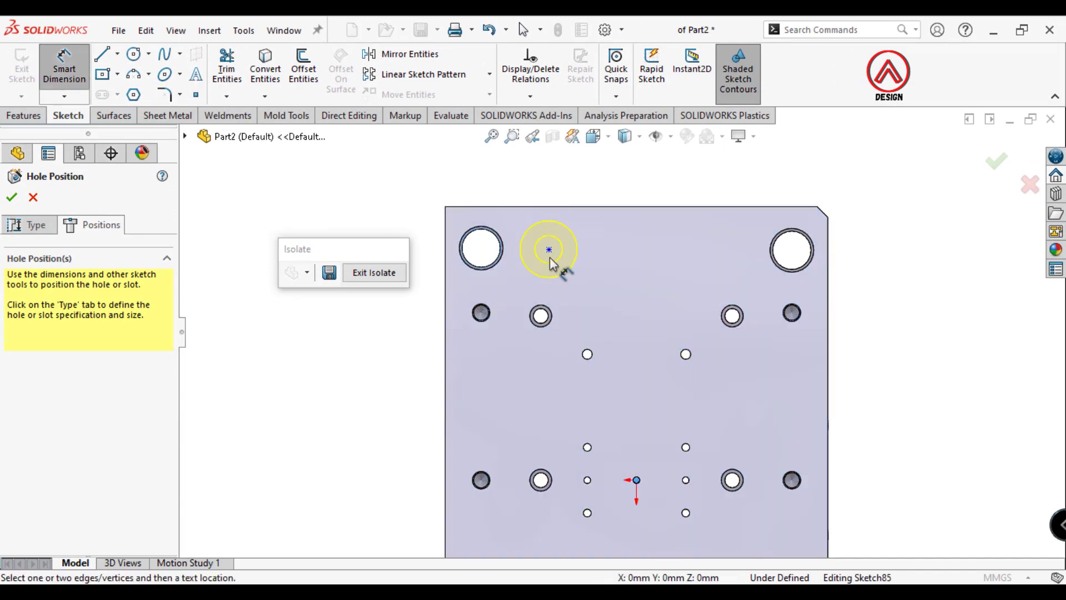
pyautogui.click(549, 251)
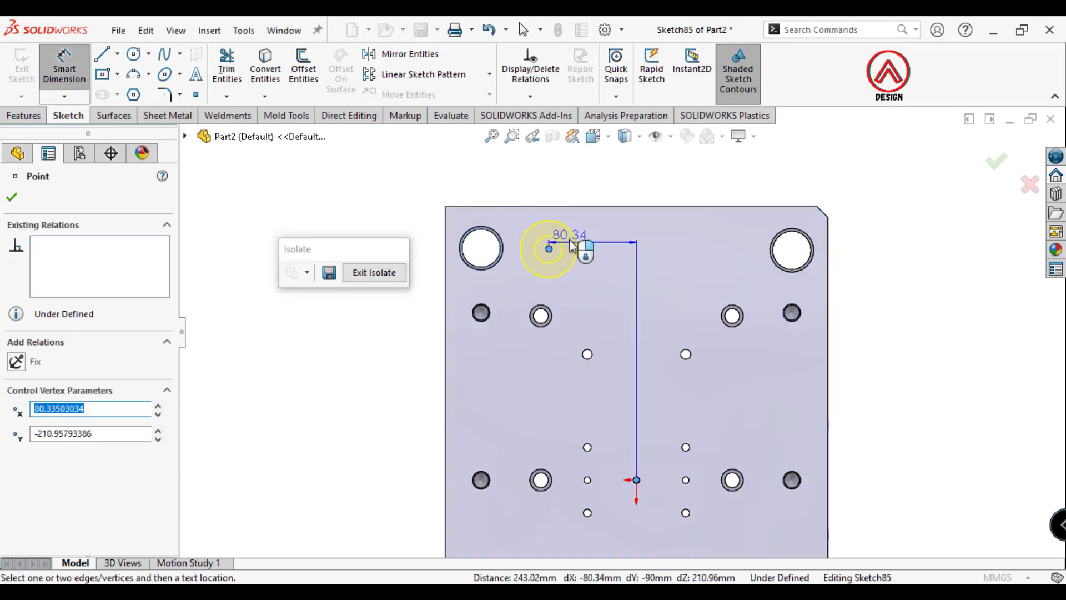
pyautogui.click(577, 192)
pyautogui.write('76')
pyautogui.press('Return')
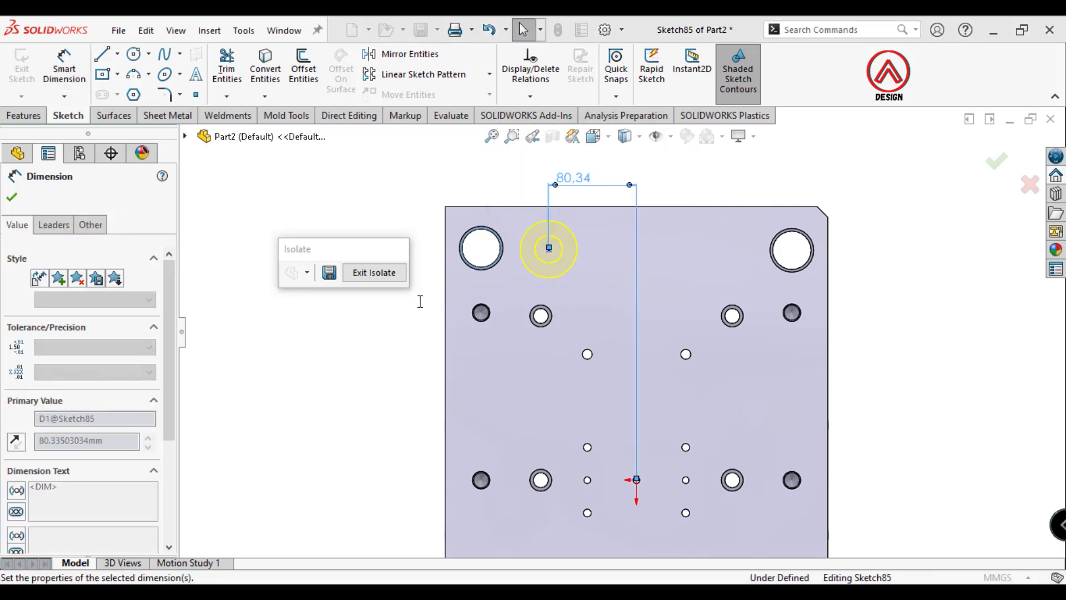
# Dimension the hole centre 220 mm from the origin and accept the counterbored hole.
pyautogui.click(554, 249)
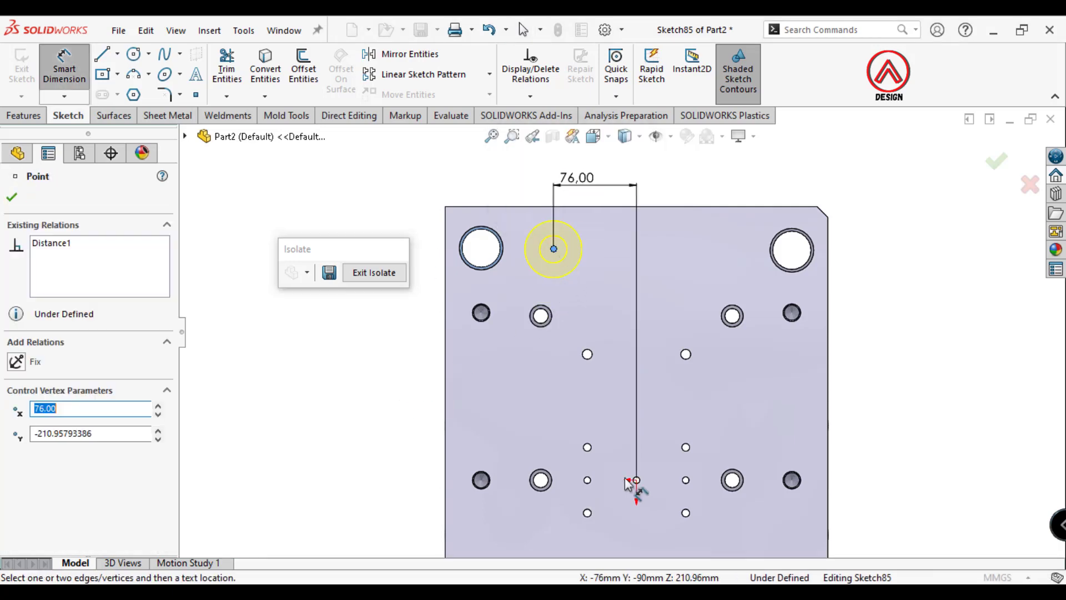
pyautogui.click(636, 479)
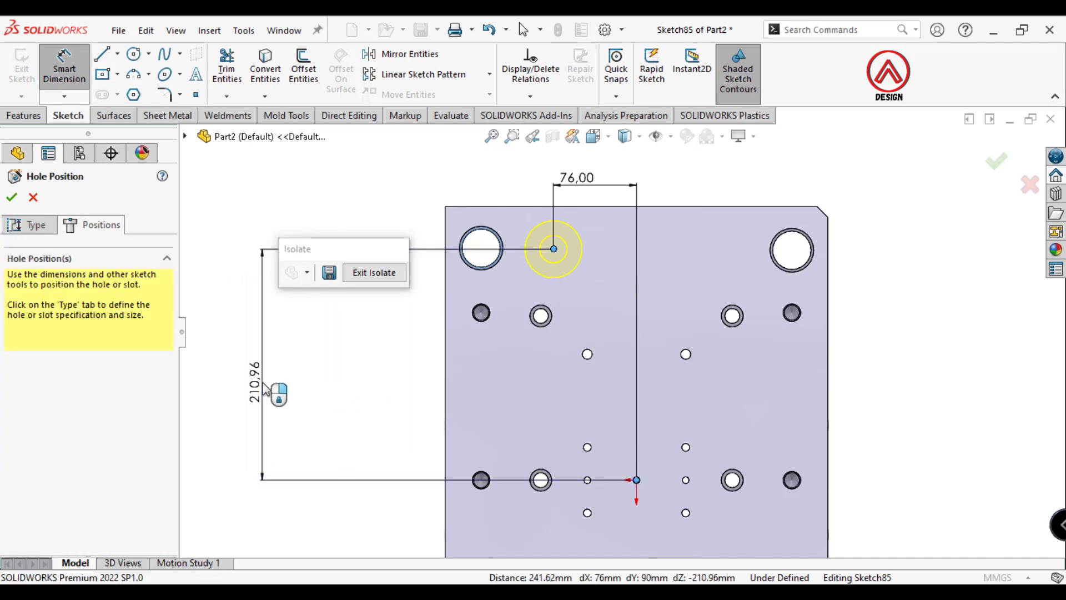
pyautogui.click(266, 389)
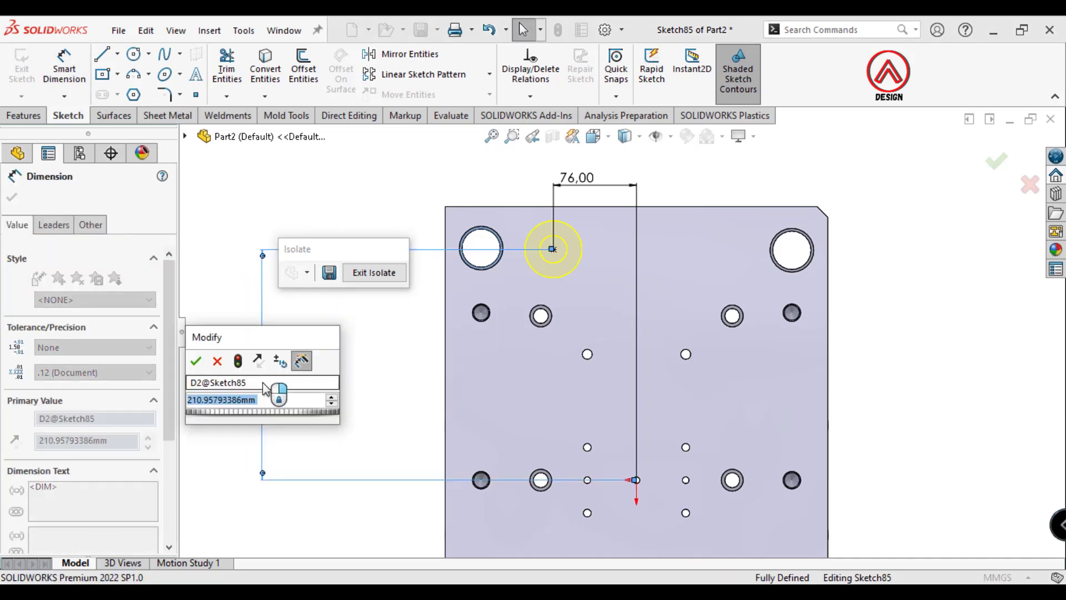
pyautogui.write('220')
pyautogui.press('Return')
pyautogui.click(48, 155)
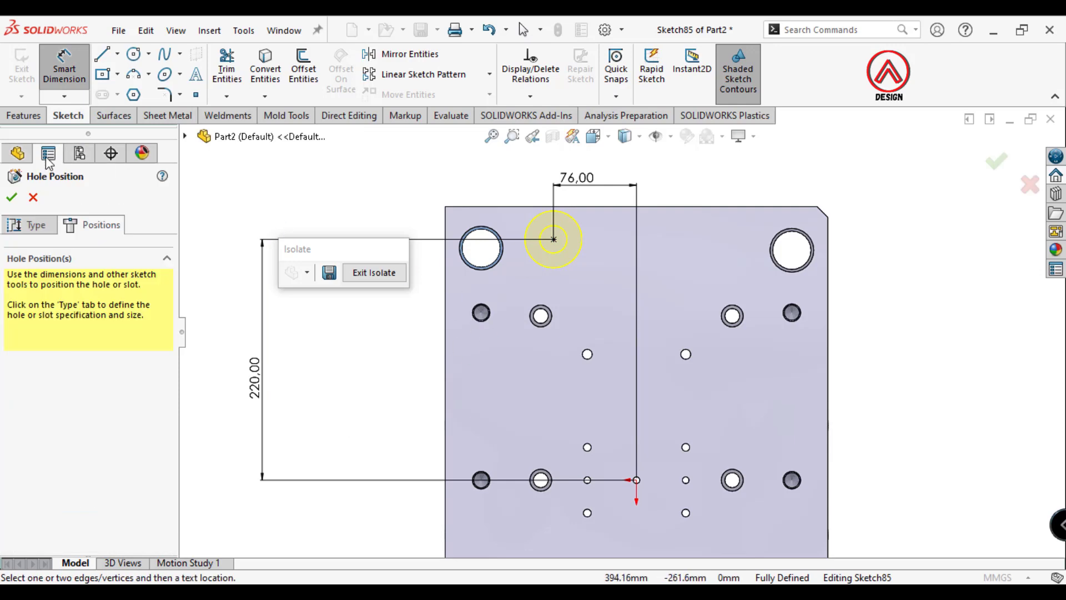
pyautogui.click(12, 197)
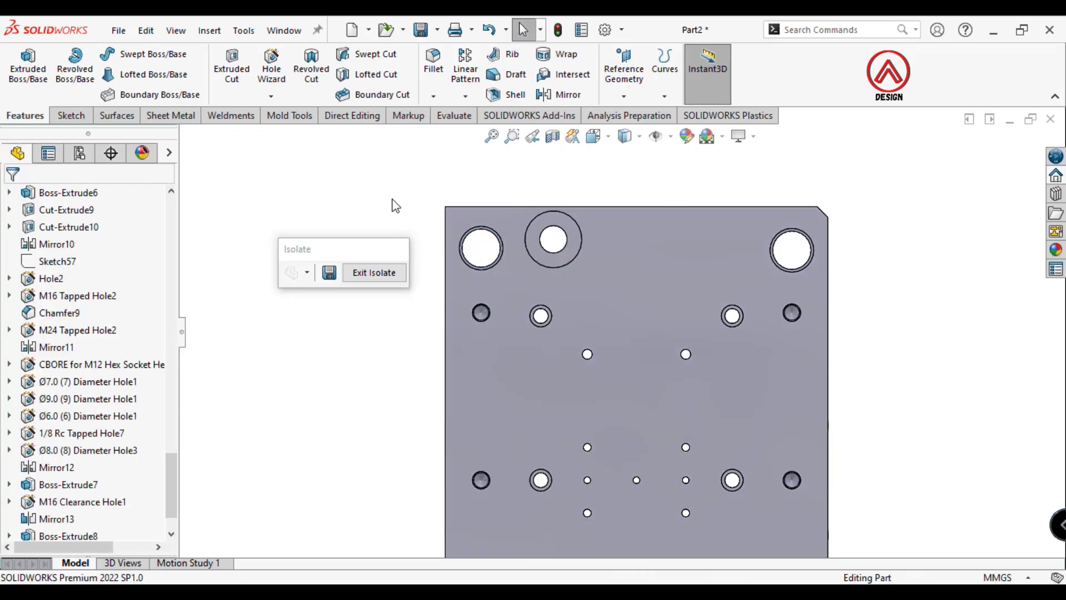
# Mirror Hole3 about the Front Plane and Right Plane to fill all four corners.
pyautogui.click(466, 96)
pyautogui.click(486, 152)
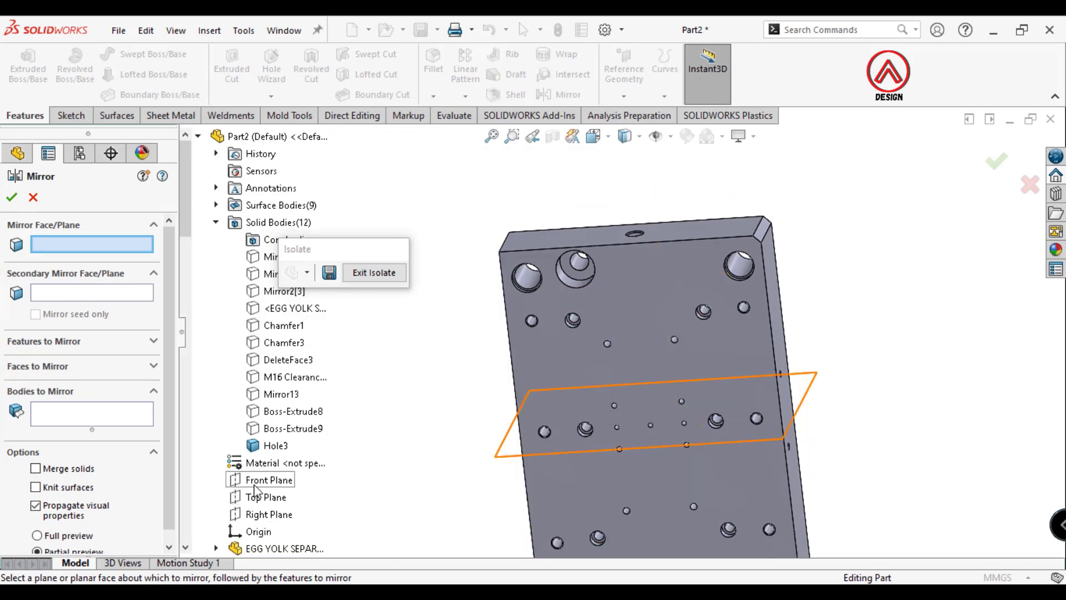
pyautogui.click(261, 480)
pyautogui.click(268, 515)
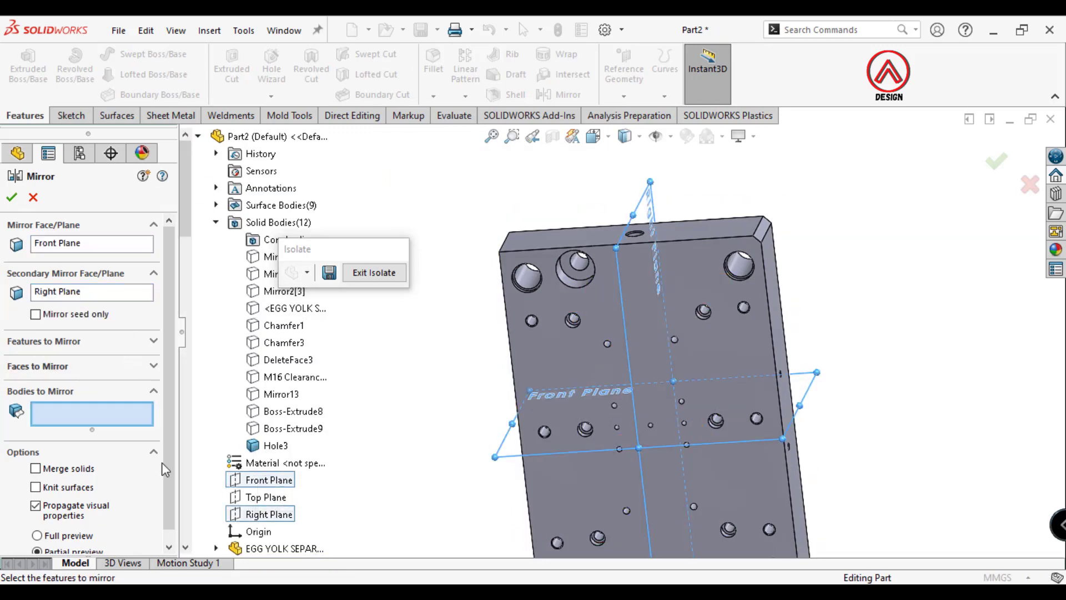
pyautogui.click(70, 343)
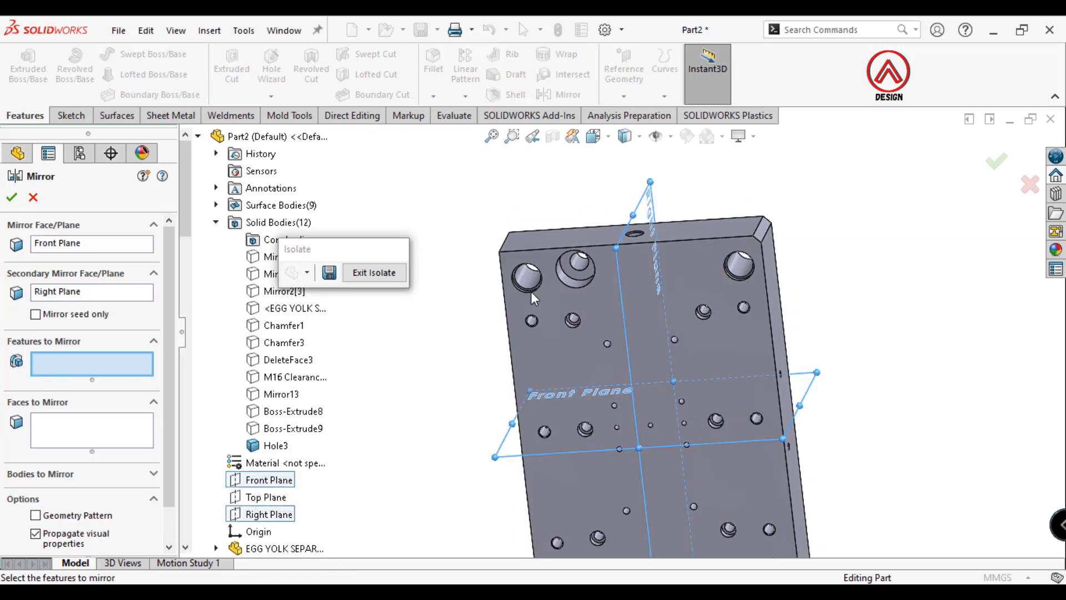
pyautogui.scroll(-2, 531, 292)
pyautogui.click(557, 278)
pyautogui.scroll(2, 622, 323)
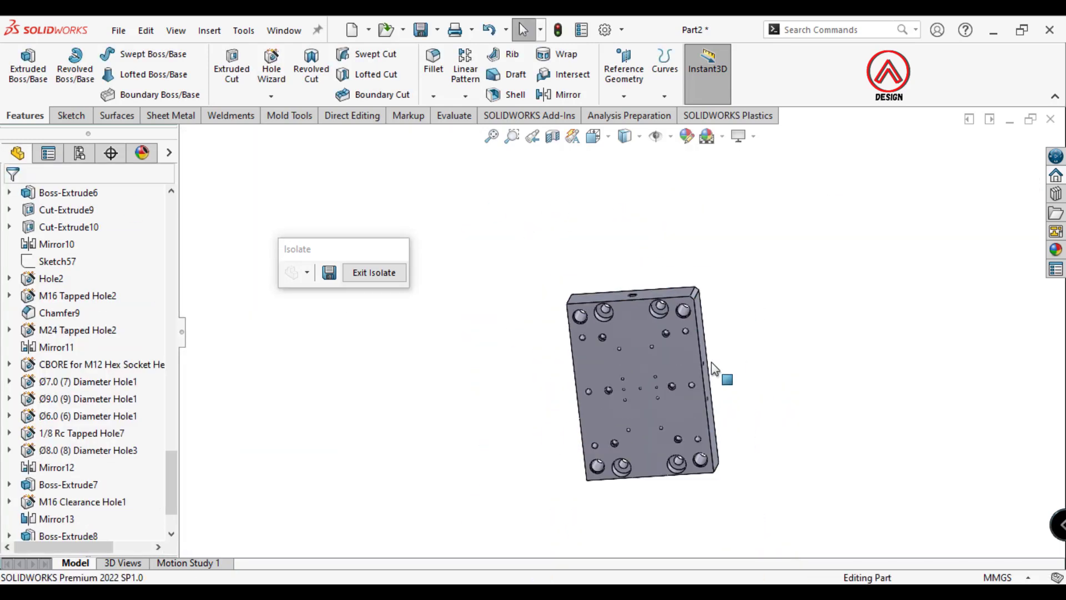
# Exit isolation to show the full mold base, then select the Boss-Extrude9 plate.
pyautogui.moveTo(712, 362); pyautogui.dragTo(672, 536, button='middle')
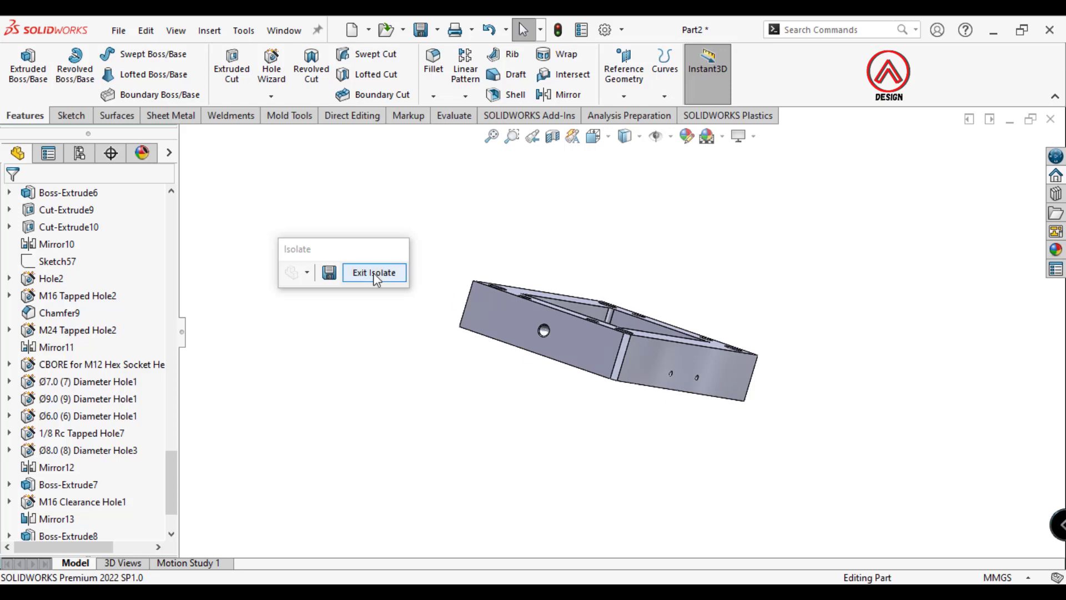
pyautogui.click(374, 273)
pyautogui.moveTo(606, 417)
pyautogui.mouseDown(button='middle')
pyautogui.moveTo(571, 400)
pyautogui.moveTo(528, 352)
pyautogui.mouseUp(button='middle')
pyautogui.click(529, 352)
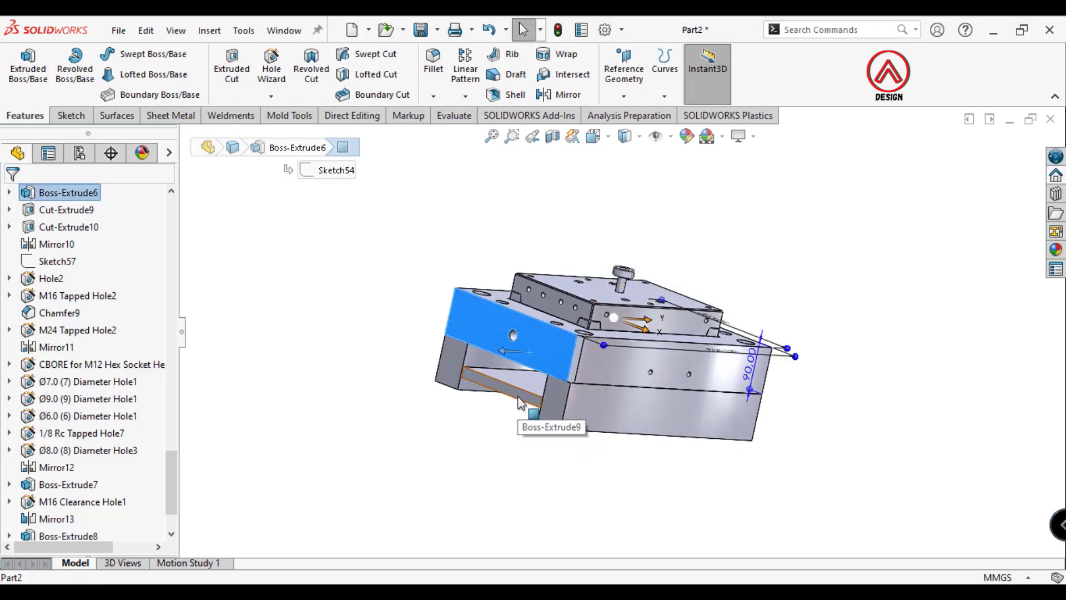
pyautogui.click(520, 401)
pyautogui.rightClick(531, 412)
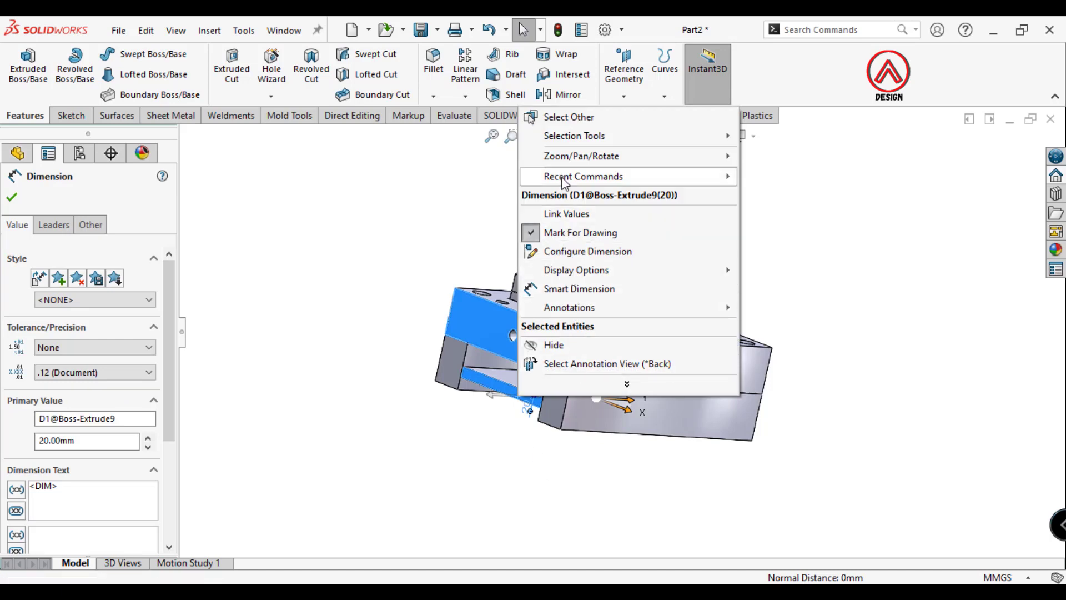
pyautogui.click(402, 427)
# Select the Boss-Extrude9 plate's underside face, view it Normal To, and start Hole Wizard.
pyautogui.moveTo(402, 428); pyautogui.dragTo(494, 396, button='middle')
pyautogui.click(494, 395)
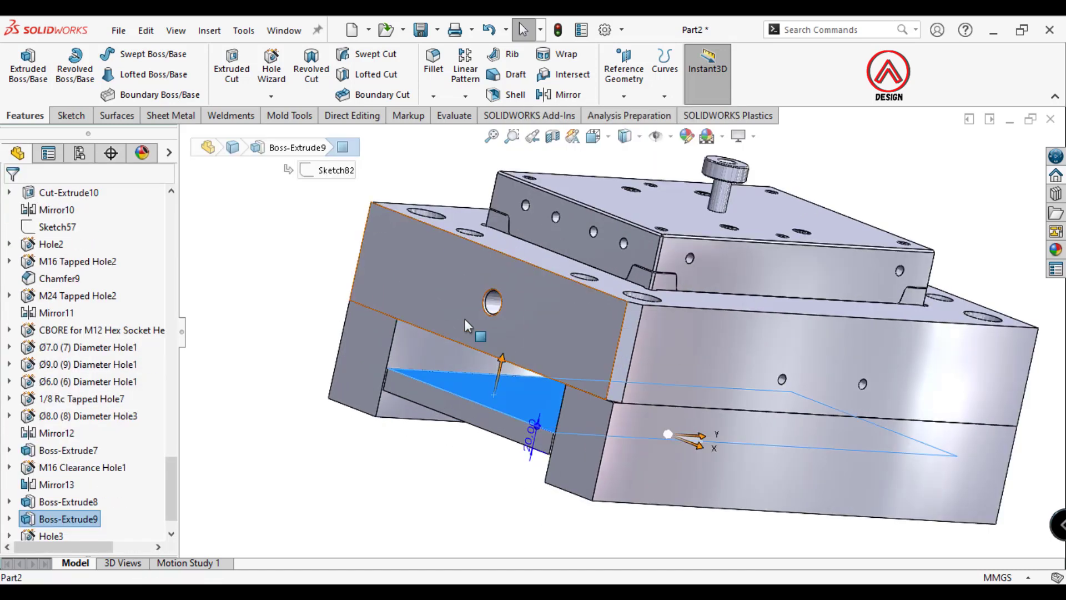
pyautogui.moveTo(462, 311); pyautogui.dragTo(399, 380, button='middle')
pyautogui.click(661, 311)
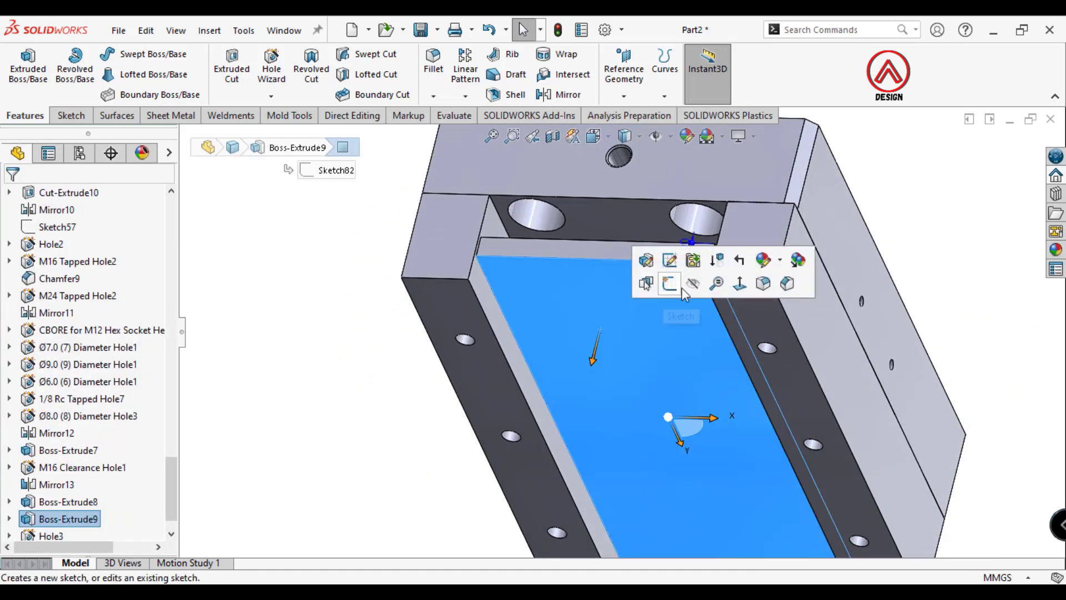
pyautogui.click(739, 284)
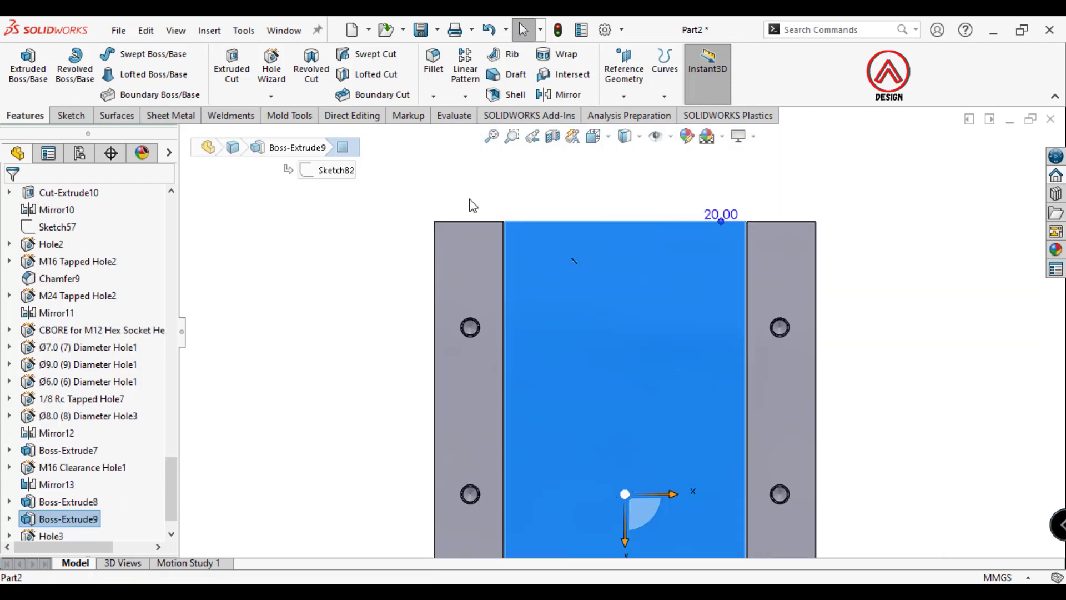
pyautogui.click(270, 71)
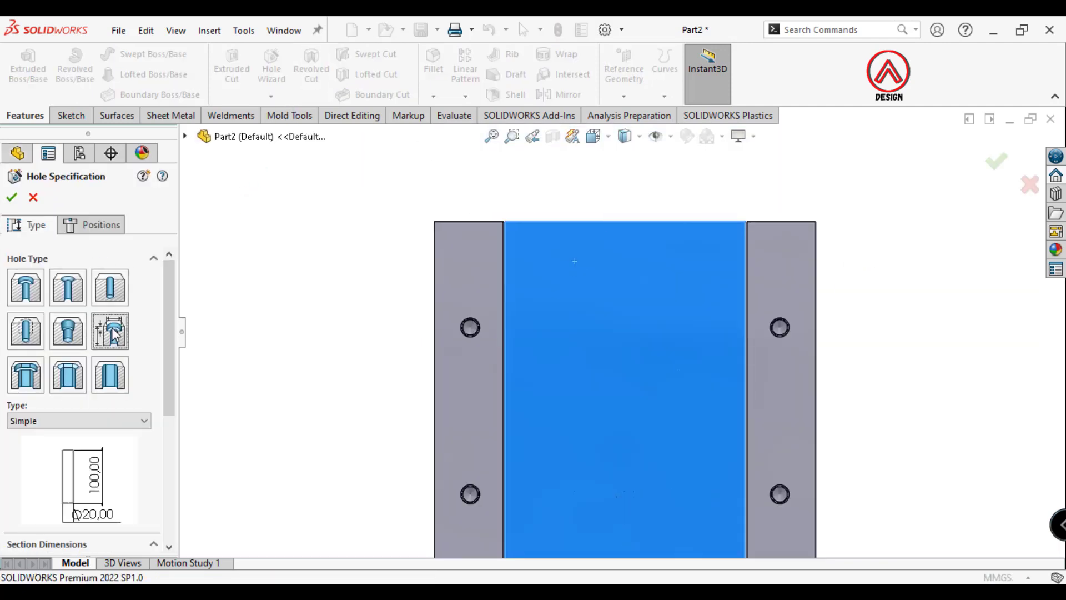
# Make the hole counterbored with a 30 mm counterbore, scoped to the Boss-Extrude9 plate.
pyautogui.click(78, 420)
pyautogui.click(61, 496)
pyautogui.scroll(-3, 163, 489)
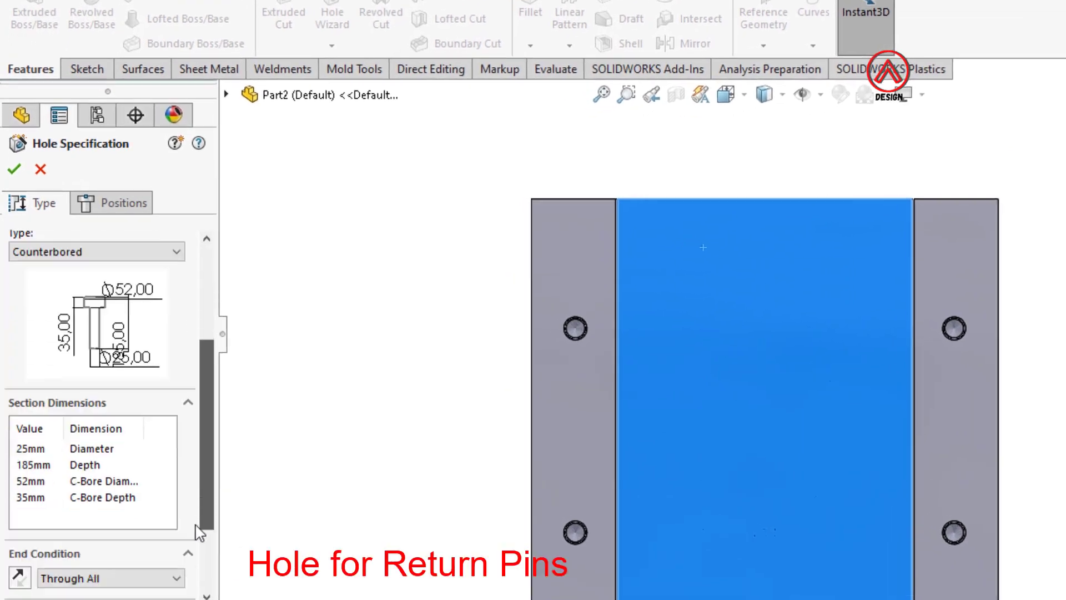
pyautogui.scroll(-2, 199, 532)
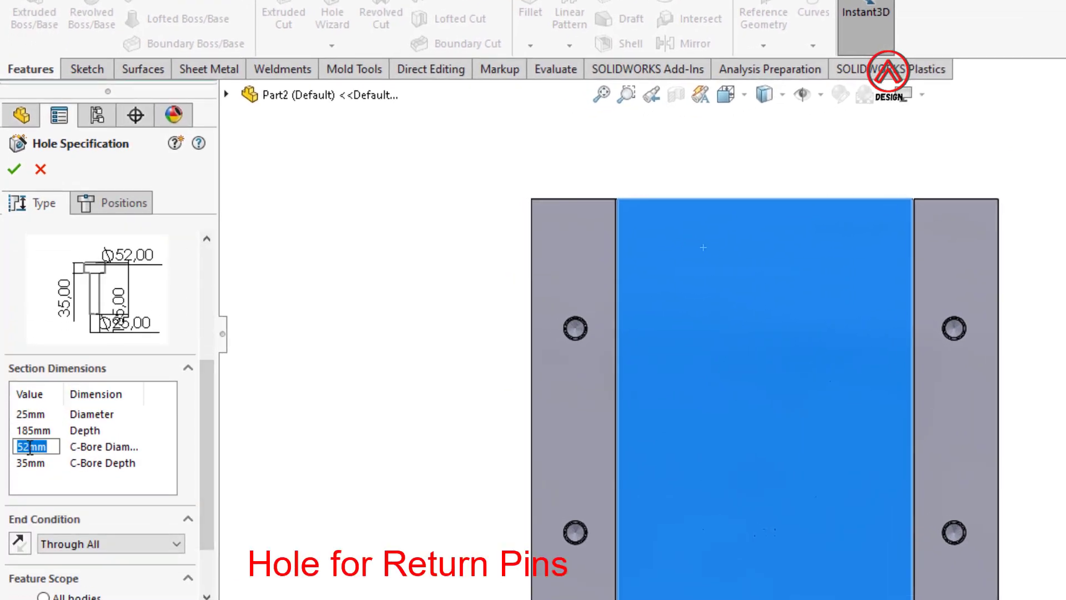
pyautogui.write('30')
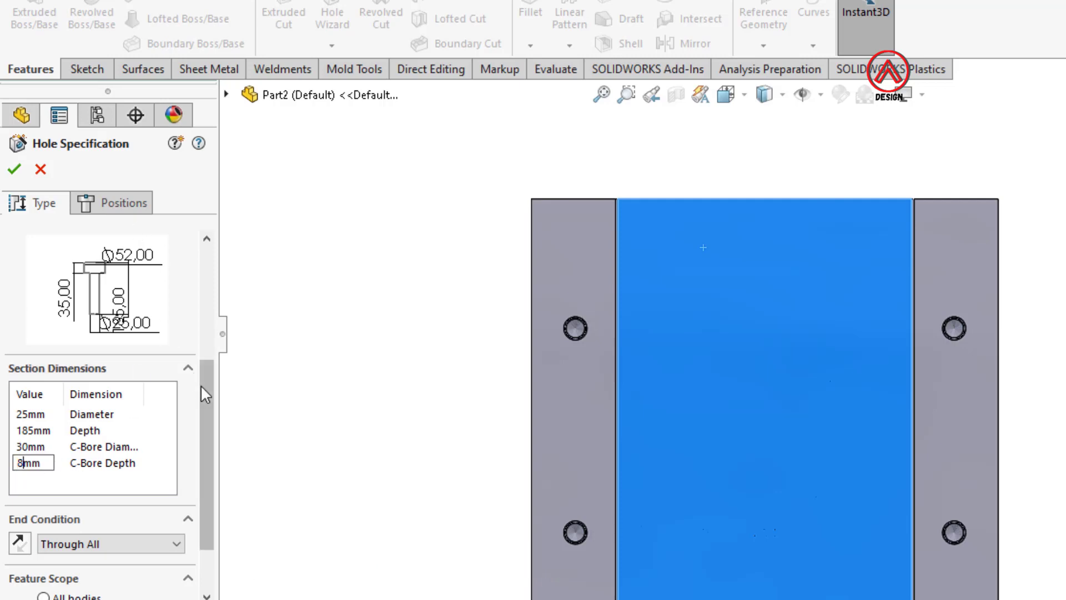
pyautogui.scroll(-5, 206, 394)
pyautogui.click(85, 559)
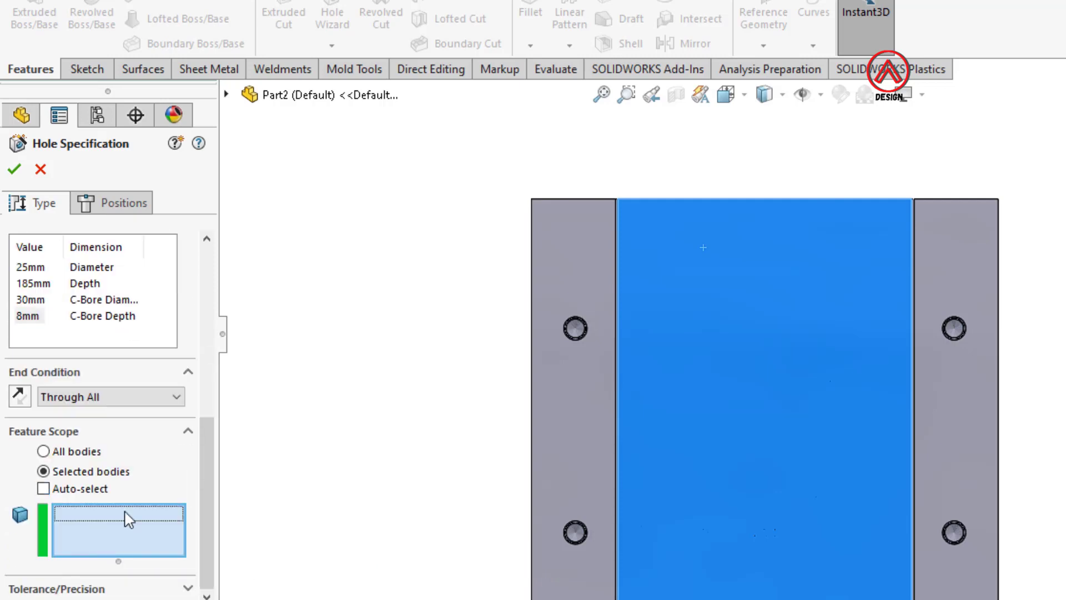
pyautogui.click(753, 386)
# With hidden lines visible, place hole centres on the left and right circles and accept.
pyautogui.click(125, 204)
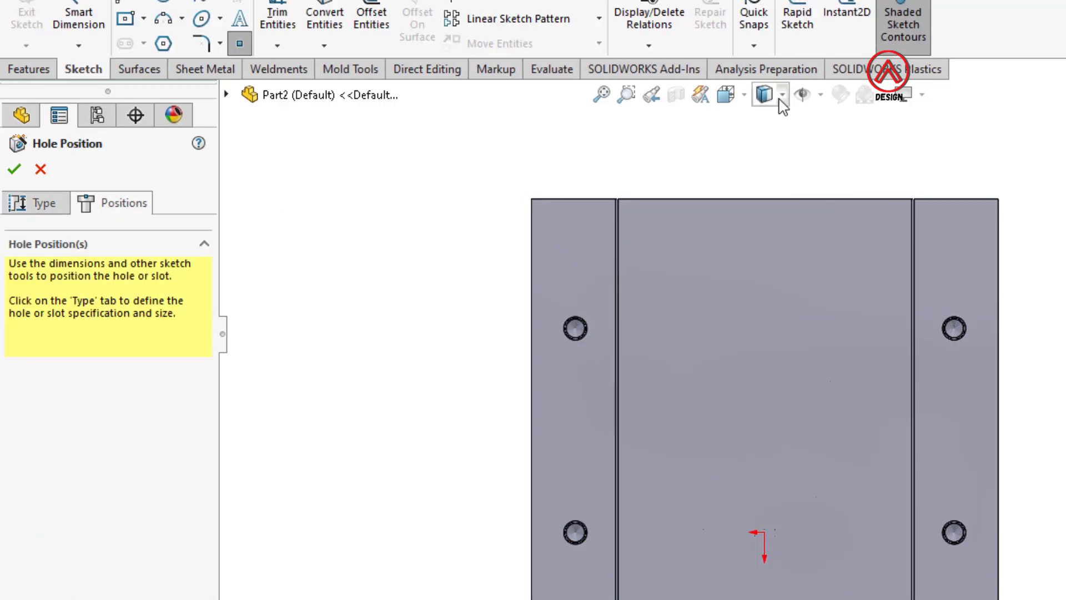
pyautogui.click(782, 95)
pyautogui.click(742, 204)
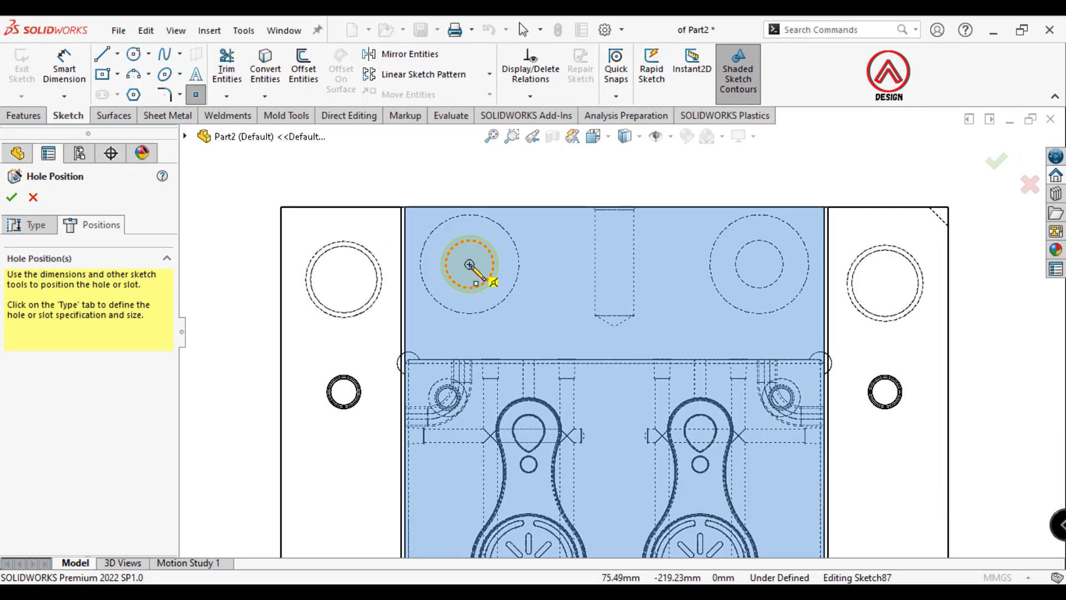
pyautogui.click(469, 265)
pyautogui.click(760, 264)
pyautogui.scroll(3, 620, 331)
pyautogui.scroll(3, 665, 371)
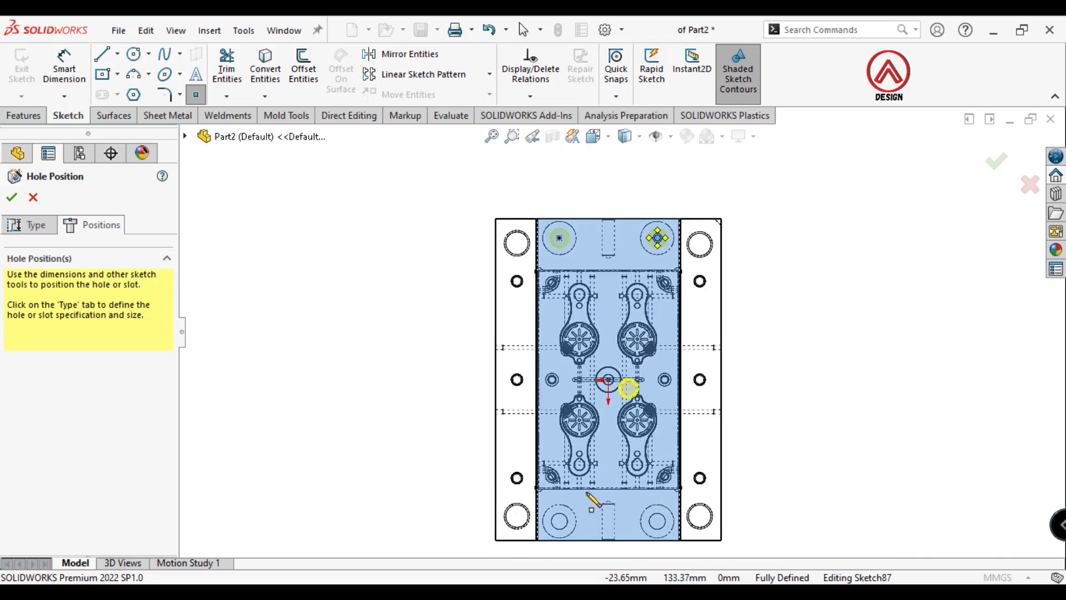
pyautogui.scroll(-4, 569, 511)
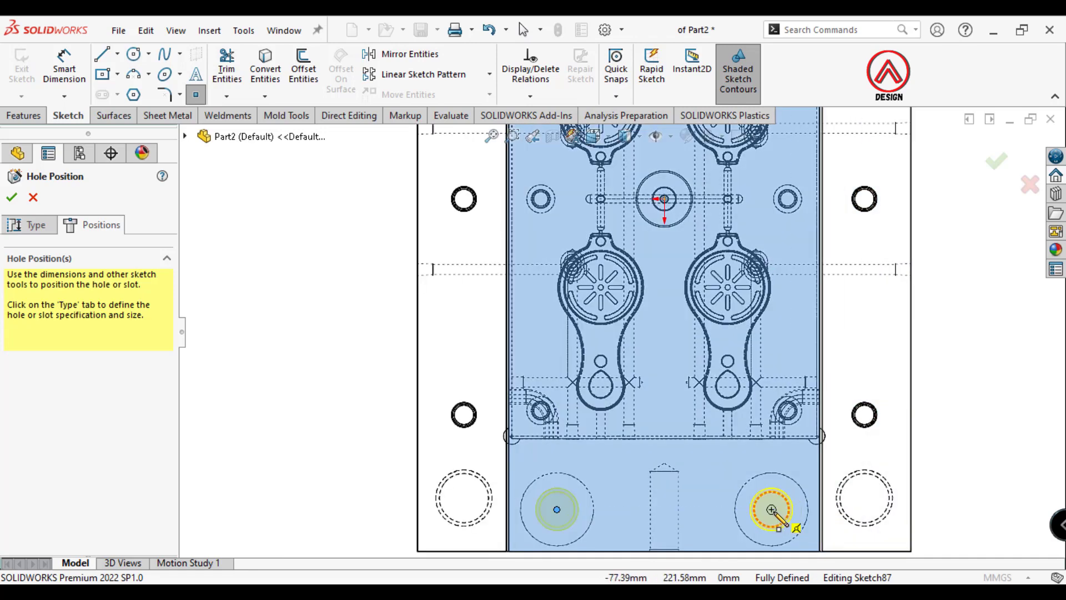
pyautogui.click(11, 197)
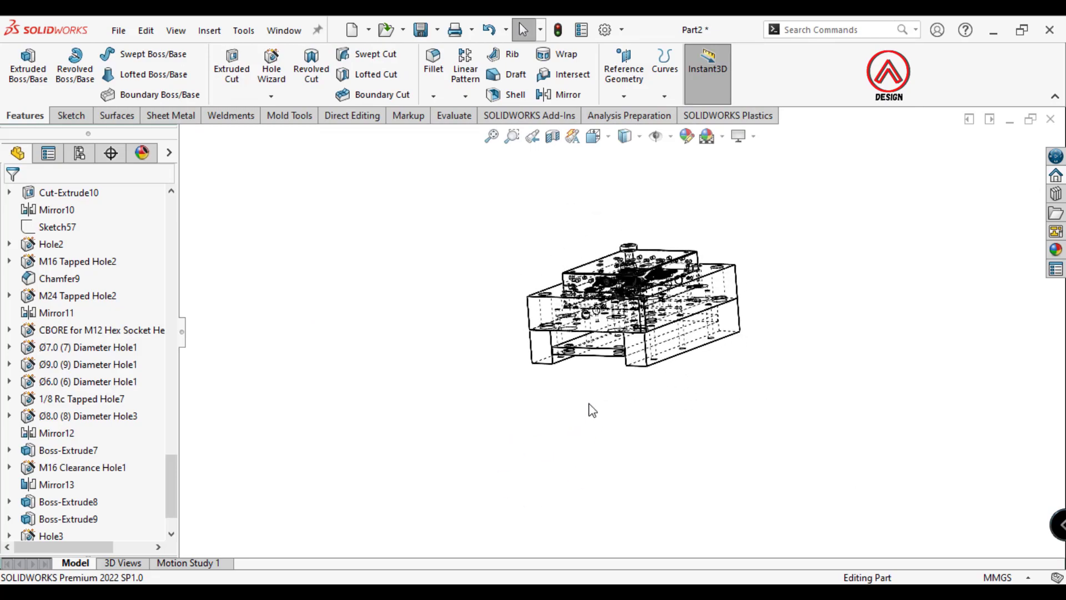
# Orbit to the Boss-Extrude9 plate and view its face Normal To.
pyautogui.moveTo(592, 410)
pyautogui.mouseDown(button='middle')
pyautogui.moveTo(654, 258)
pyautogui.moveTo(657, 218)
pyautogui.mouseUp(button='middle')
pyautogui.scroll(-5, 657, 219)
pyautogui.click(683, 239)
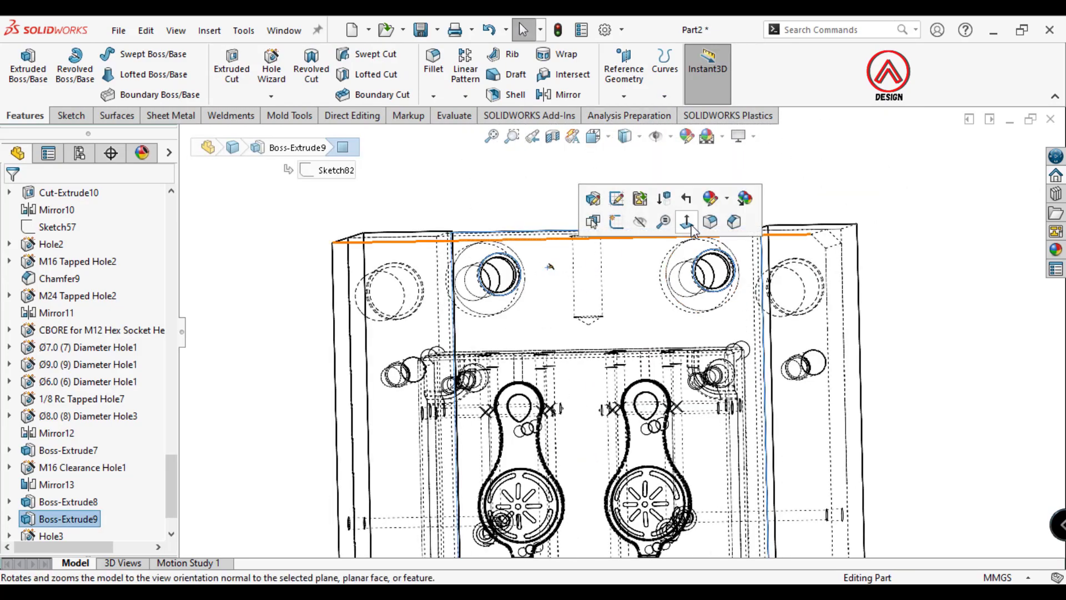
pyautogui.click(631, 157)
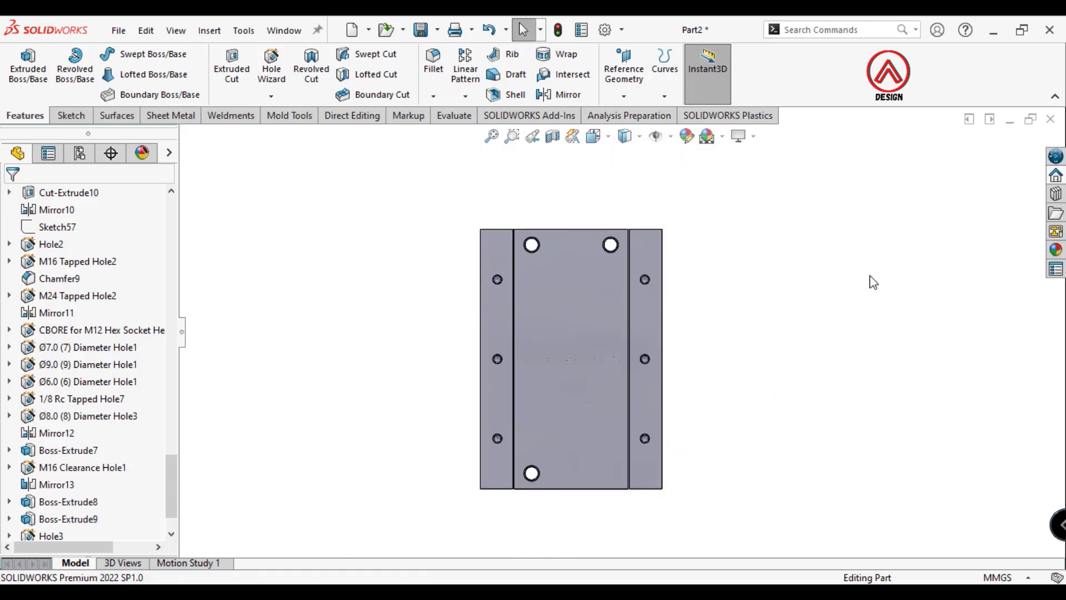
pyautogui.scroll(-5, 500, 285)
pyautogui.scroll(6, 595, 443)
pyautogui.scroll(-2, 614, 357)
pyautogui.scroll(-3, 544, 270)
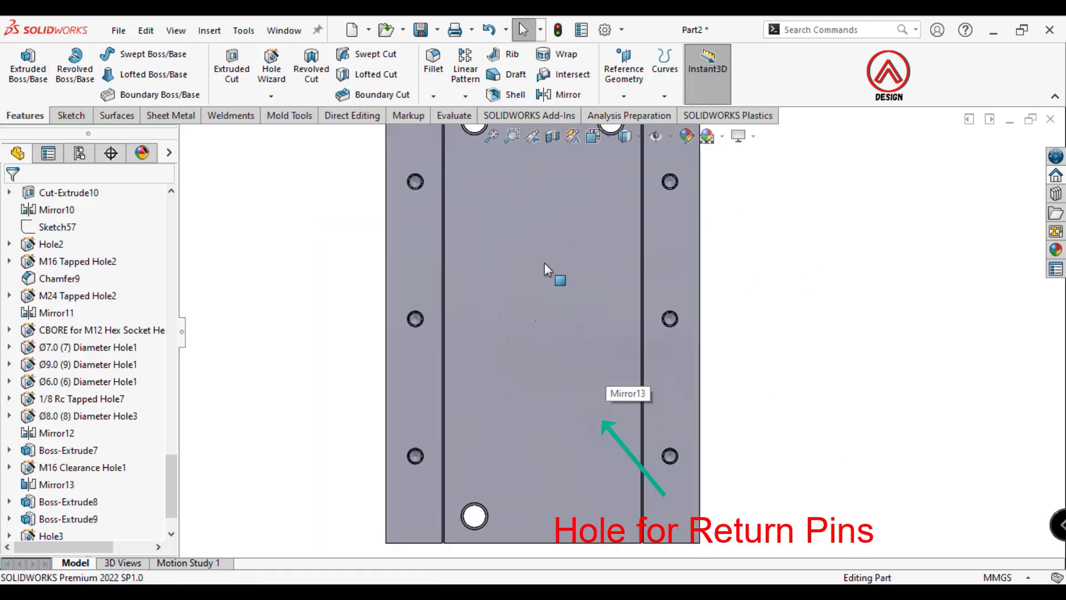
# Fit the plate in the view, reselect its face, and start a new Hole Wizard feature.
pyautogui.click(544, 264)
pyautogui.press('f')
pyautogui.click(785, 239)
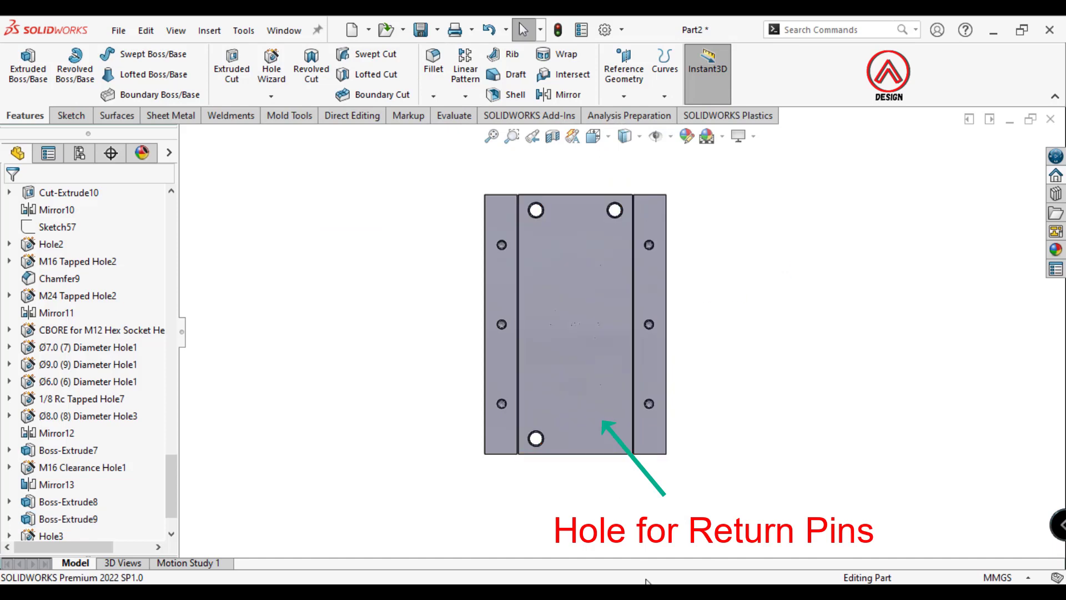
pyautogui.press('f')
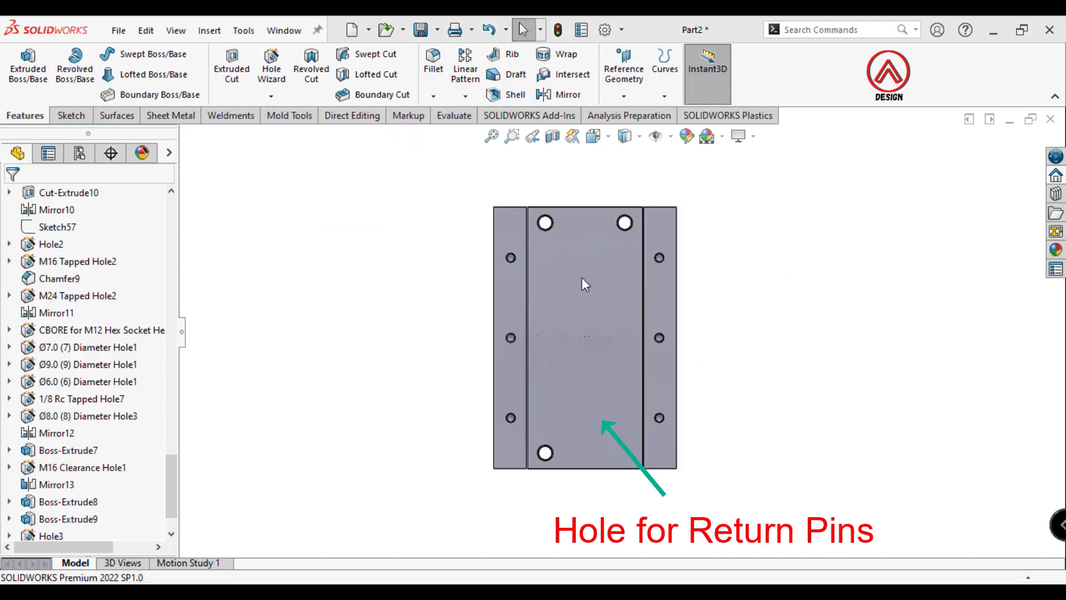
pyautogui.click(583, 284)
pyautogui.click(271, 69)
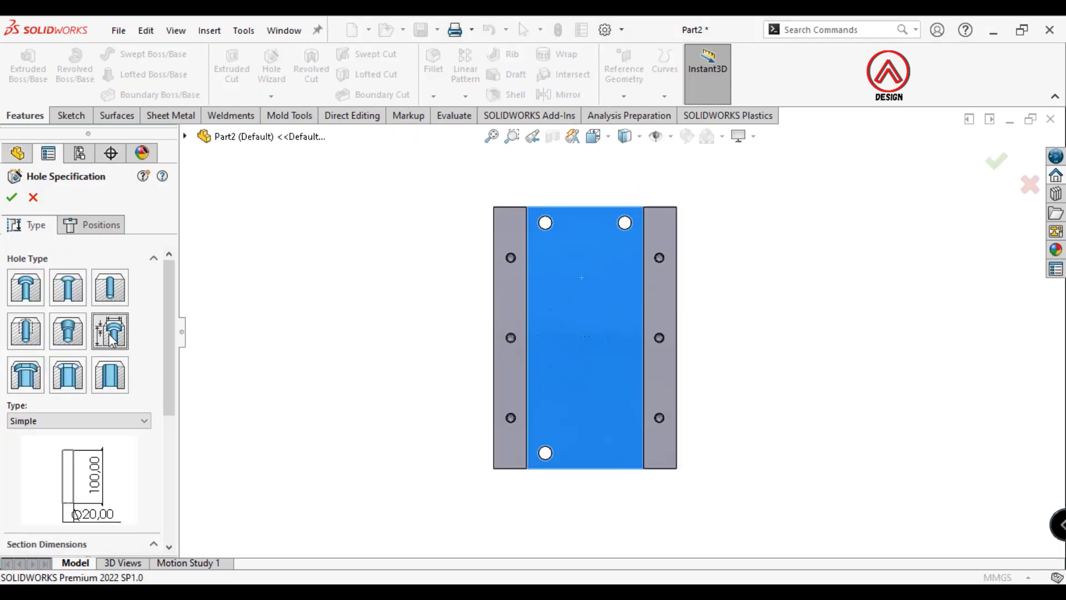
# Set a counterbored Ø6.5 mm hole with 6 mm counterbore depth, limited to the middle plate.
pyautogui.click(97, 423)
pyautogui.click(38, 496)
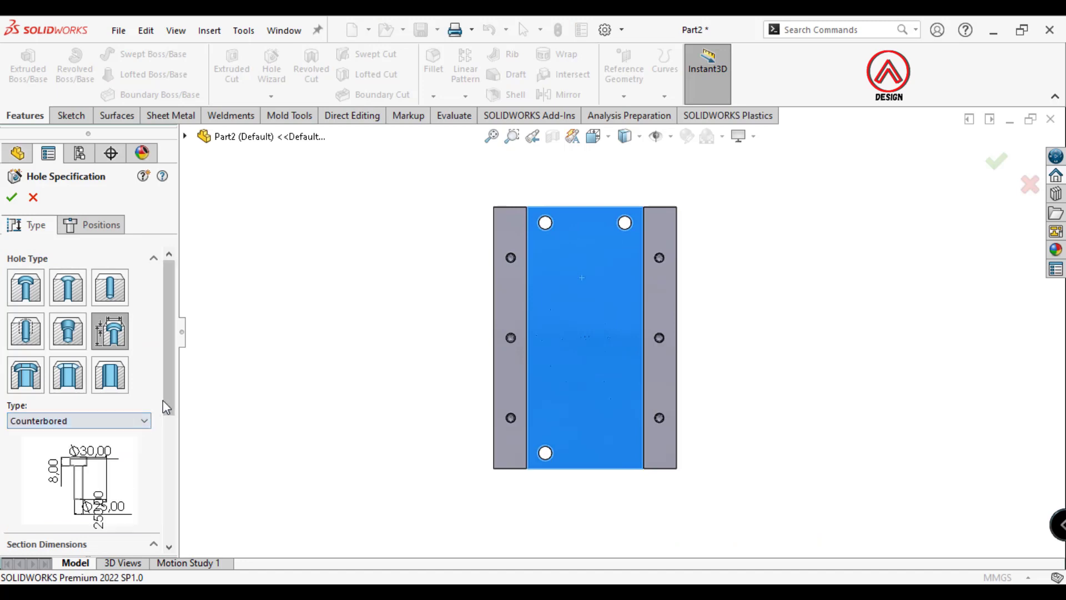
pyautogui.scroll(-5, 162, 400)
pyautogui.scroll(-2, 162, 400)
pyautogui.click(22, 407)
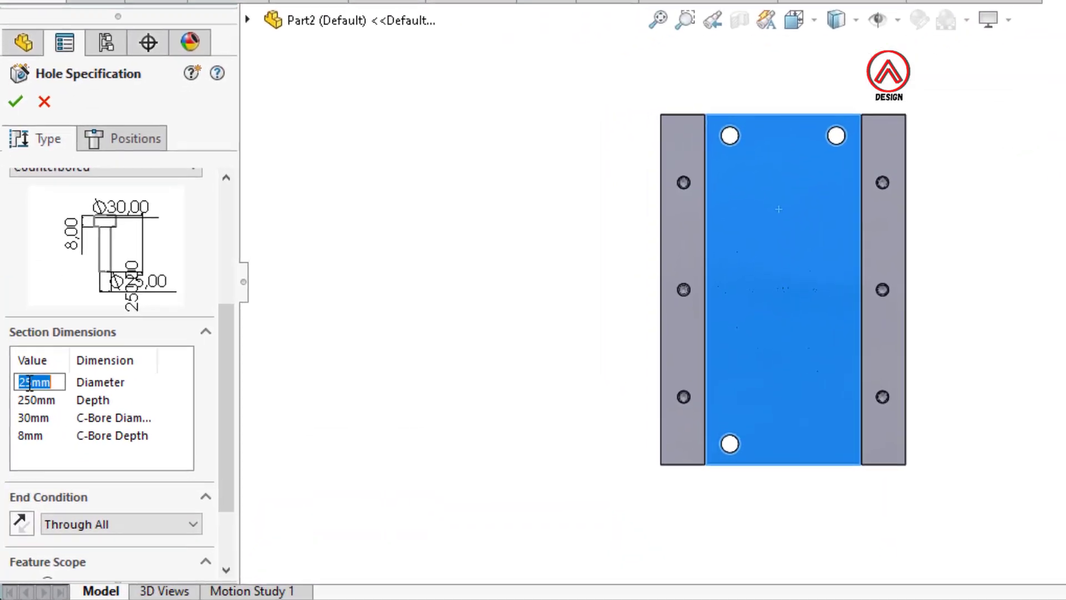
pyautogui.click(29, 382)
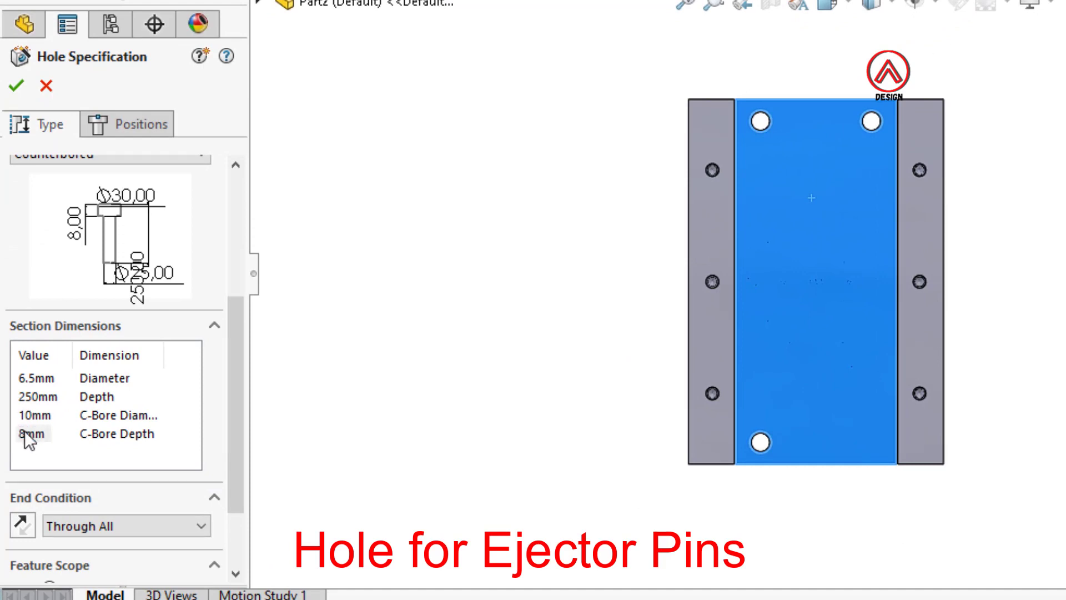
pyautogui.doubleClick(22, 434)
pyautogui.write('6')
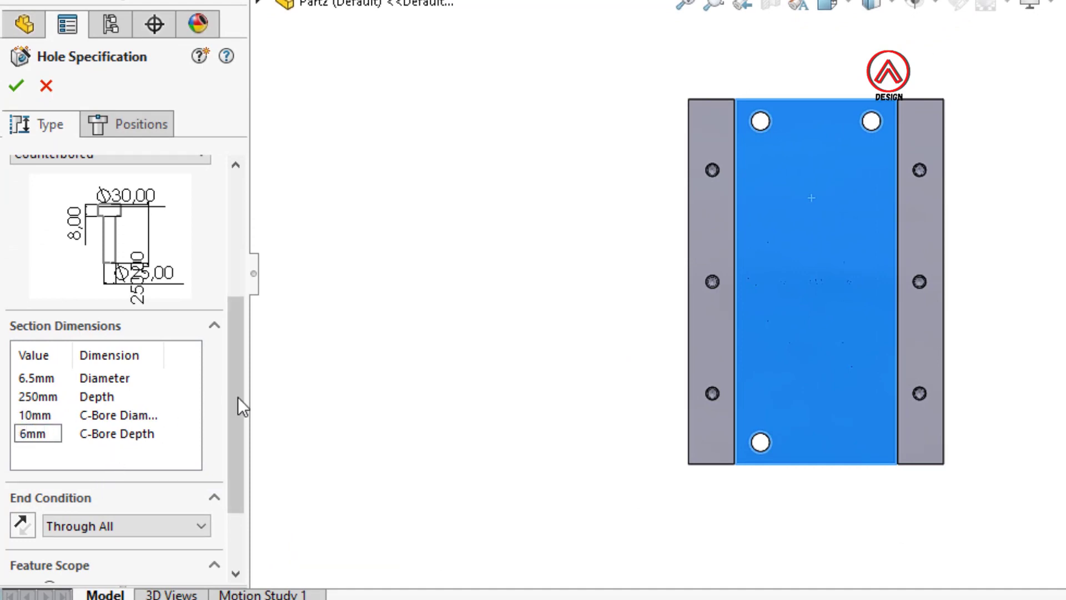
pyautogui.scroll(-3, 238, 397)
pyautogui.click(99, 532)
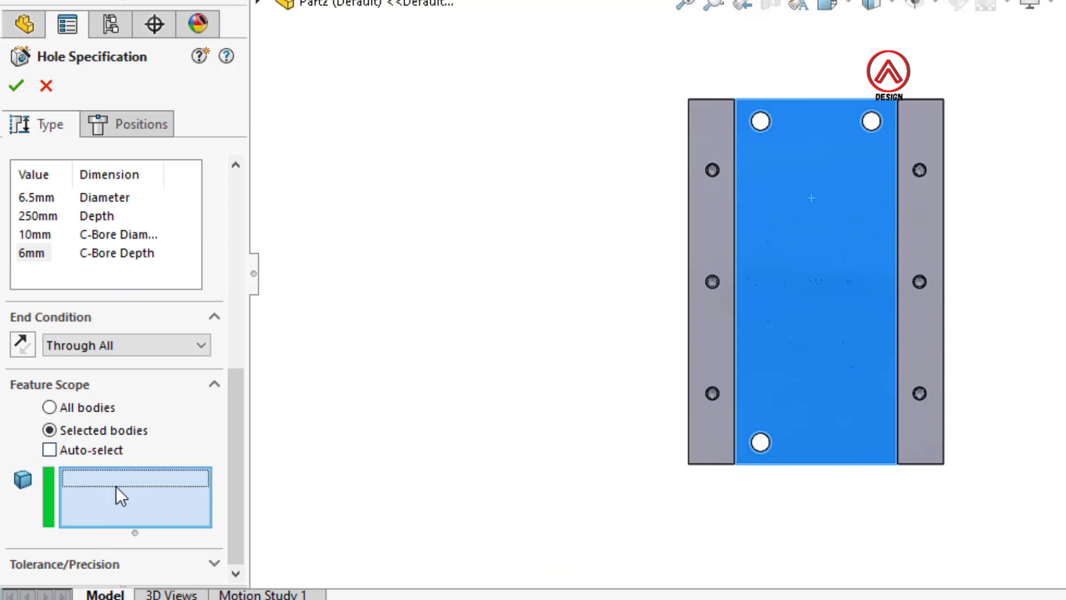
pyautogui.click(808, 259)
# In hidden-lines view, place ejector pin holes at the slot's circle centres and confirm.
pyautogui.click(132, 124)
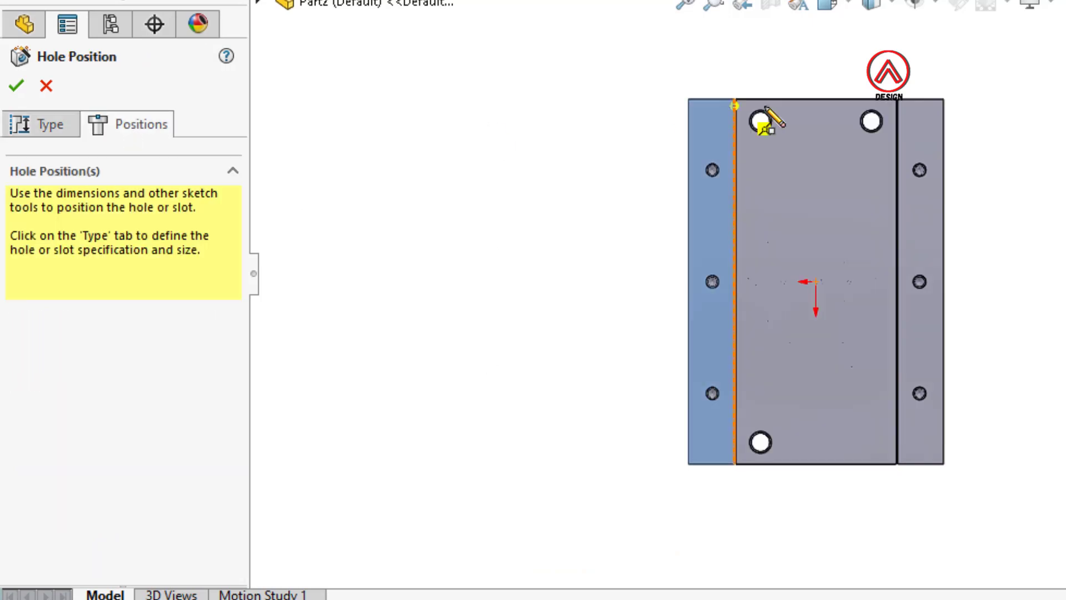
pyautogui.click(874, 4)
pyautogui.click(871, 120)
pyautogui.scroll(-7, 823, 281)
pyautogui.scroll(-2, 793, 278)
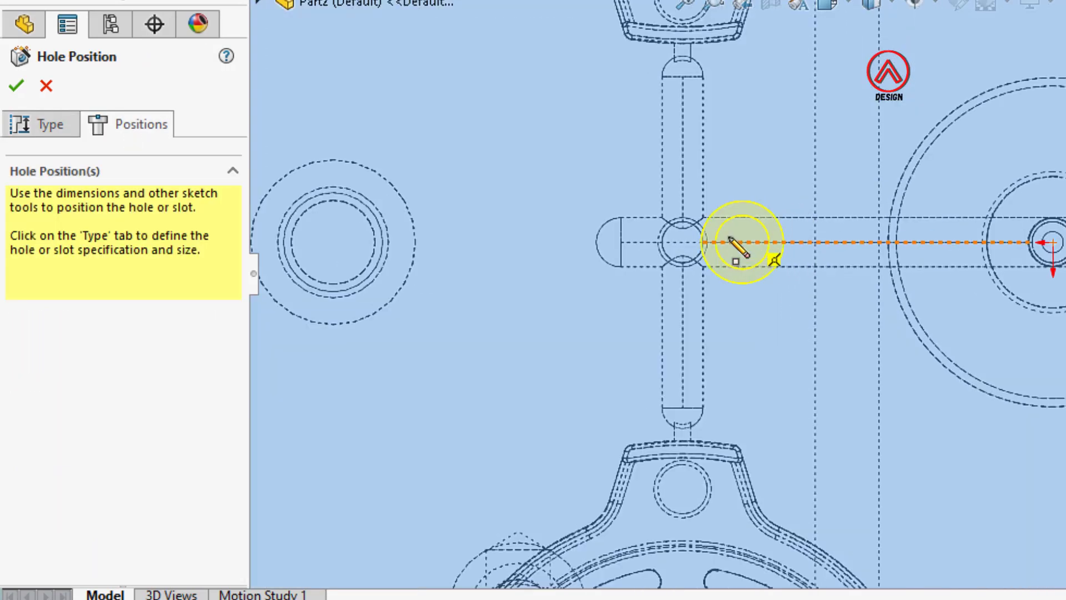
pyautogui.click(684, 243)
pyautogui.click(1048, 242)
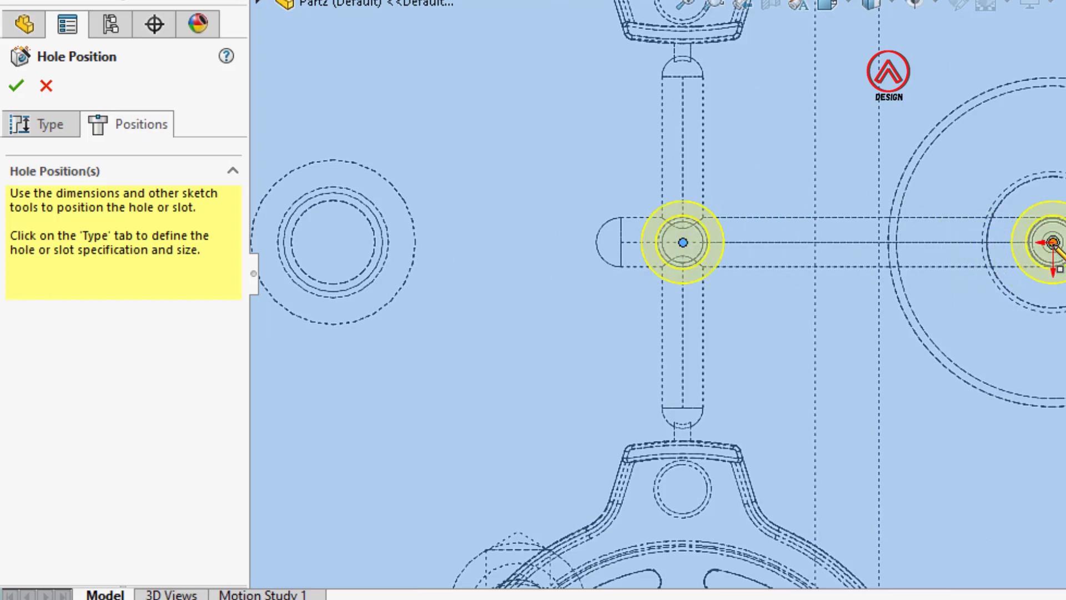
pyautogui.scroll(2, 866, 245)
pyautogui.scroll(-4, 756, 253)
pyautogui.scroll(2, 976, 262)
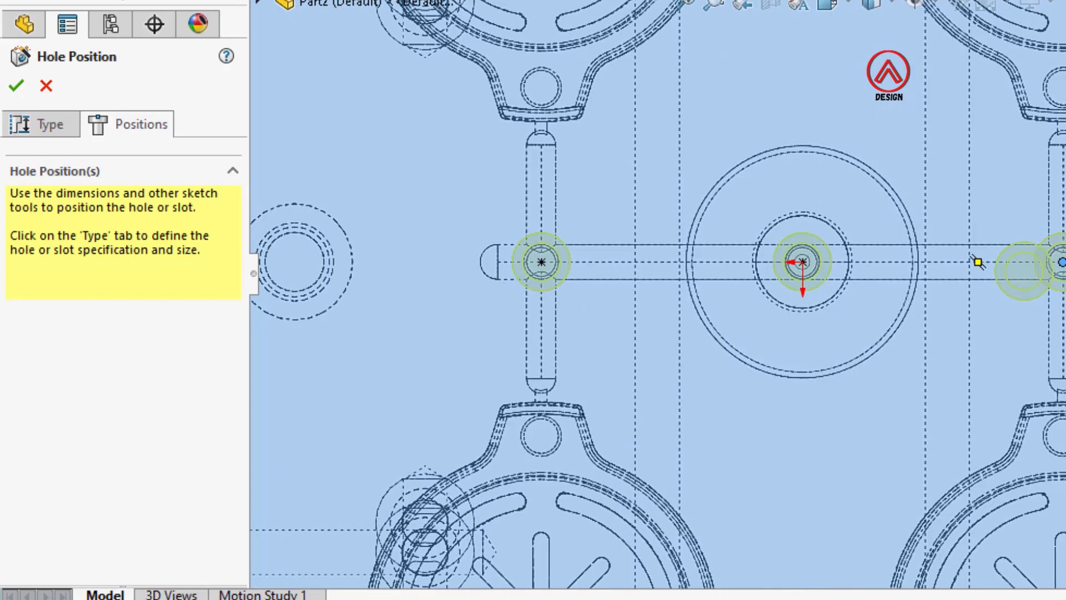
pyautogui.scroll(2, 944, 266)
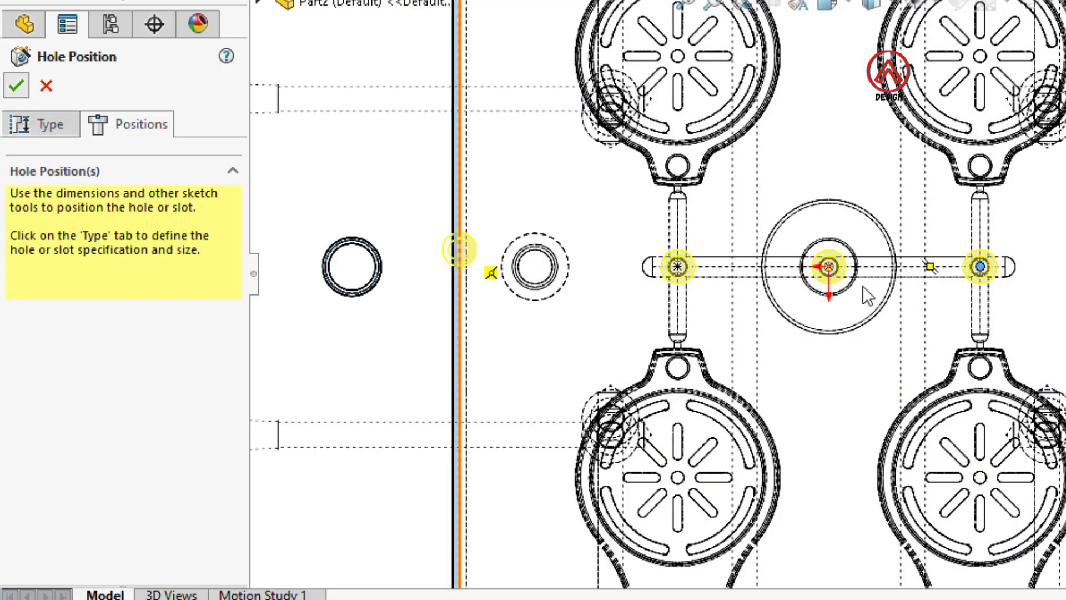
pyautogui.press('Return')
pyautogui.scroll(3, 864, 364)
pyautogui.scroll(2, 864, 365)
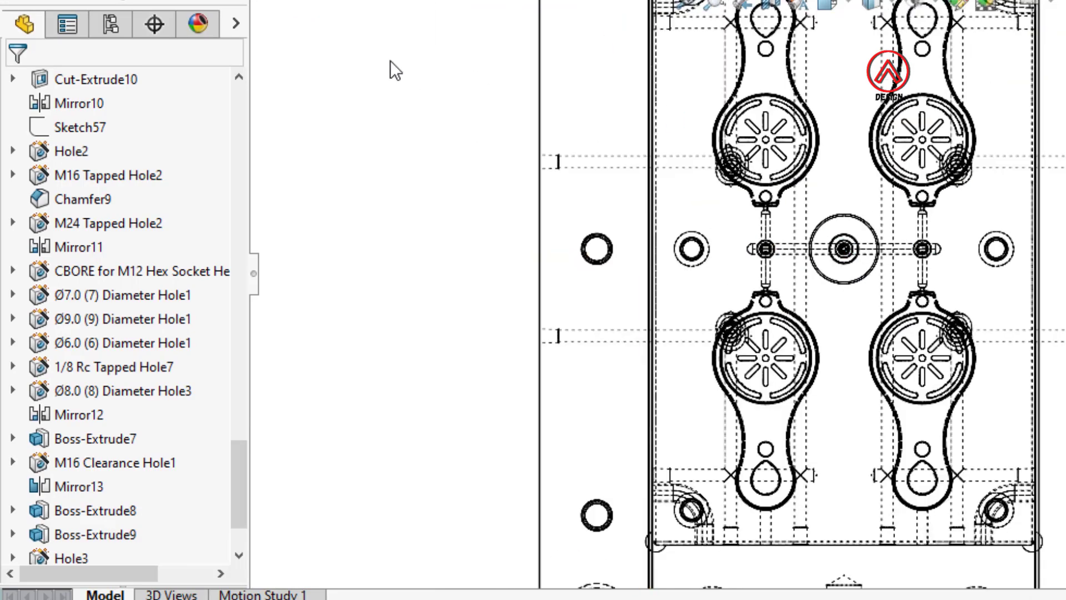
pyautogui.scroll(2, 858, 429)
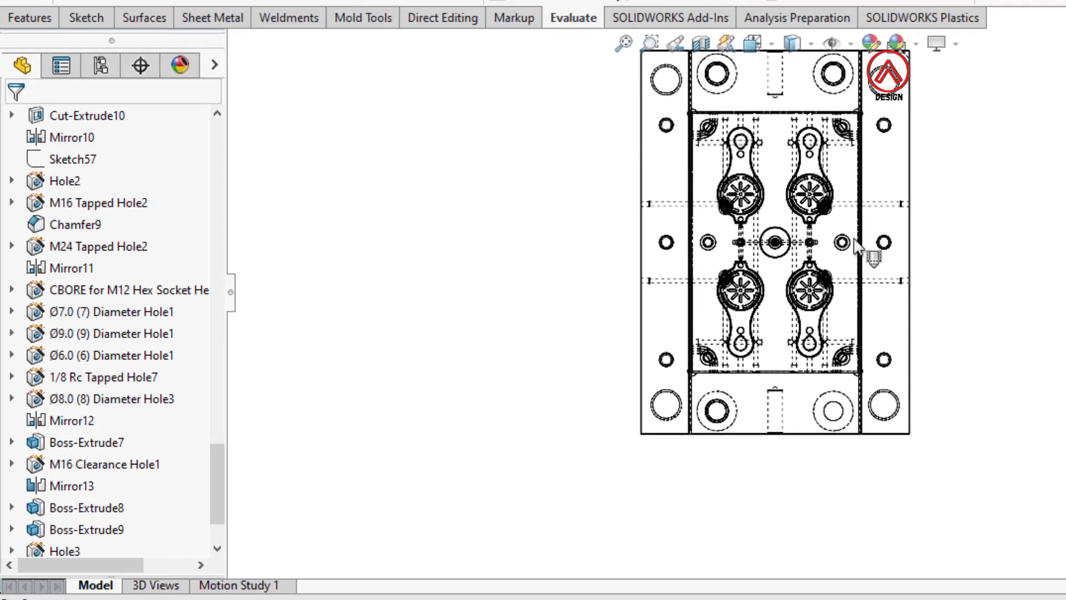
pyautogui.scroll(-2, 530, 460)
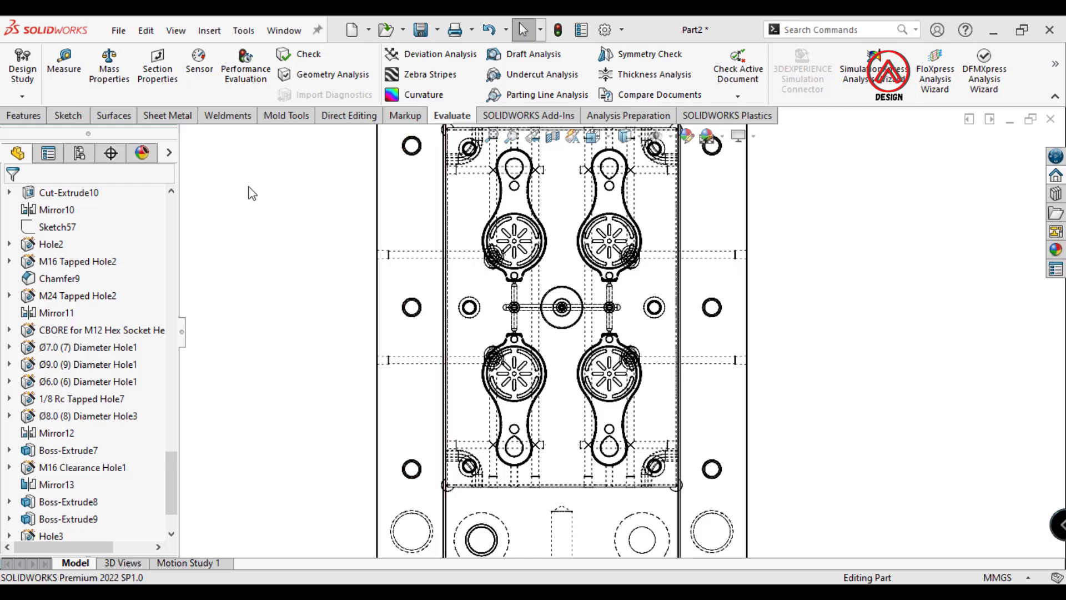
pyautogui.click(643, 321)
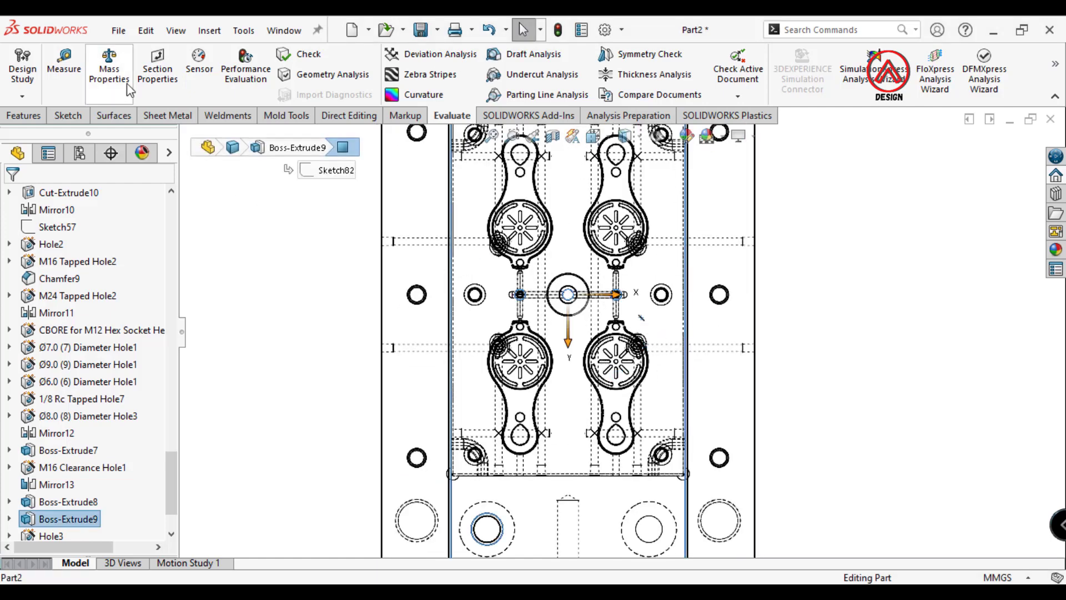
pyautogui.click(24, 115)
pyautogui.click(270, 68)
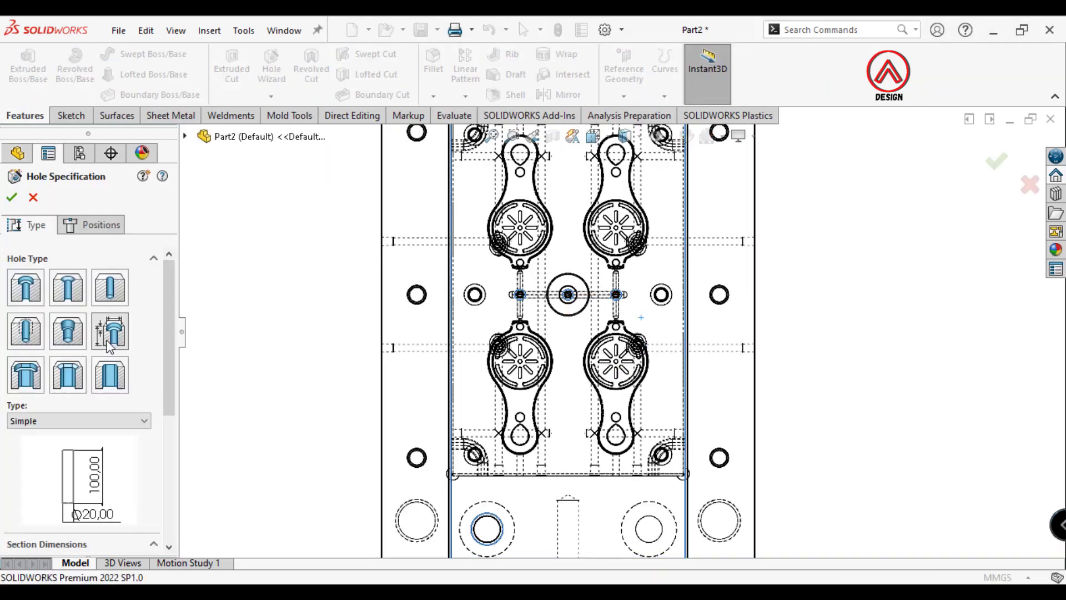
pyautogui.click(77, 319)
pyautogui.click(95, 401)
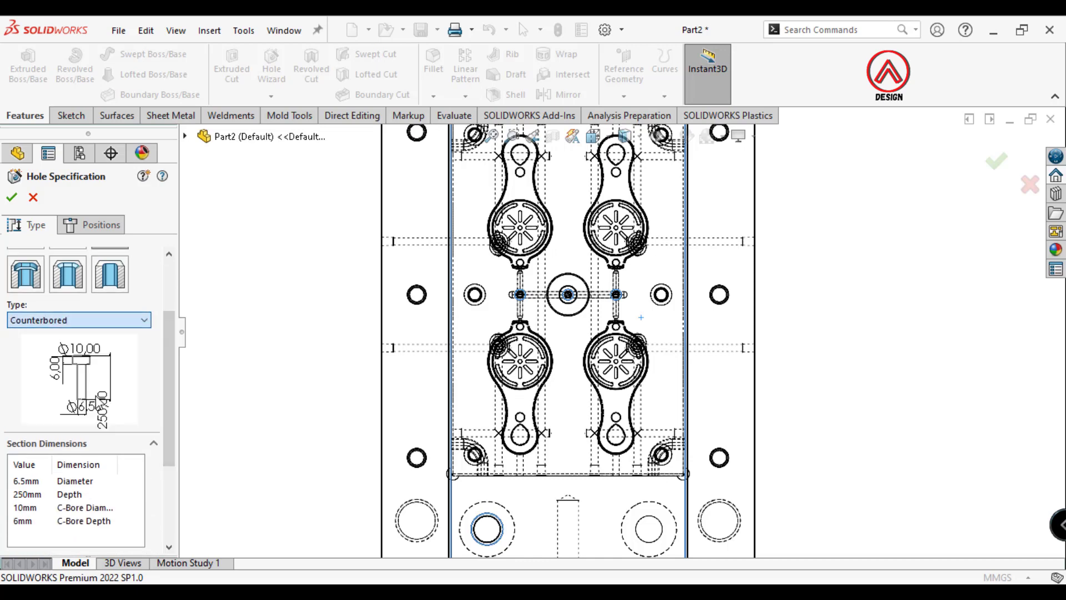
pyautogui.scroll(-3, 168, 395)
pyautogui.doubleClick(24, 390)
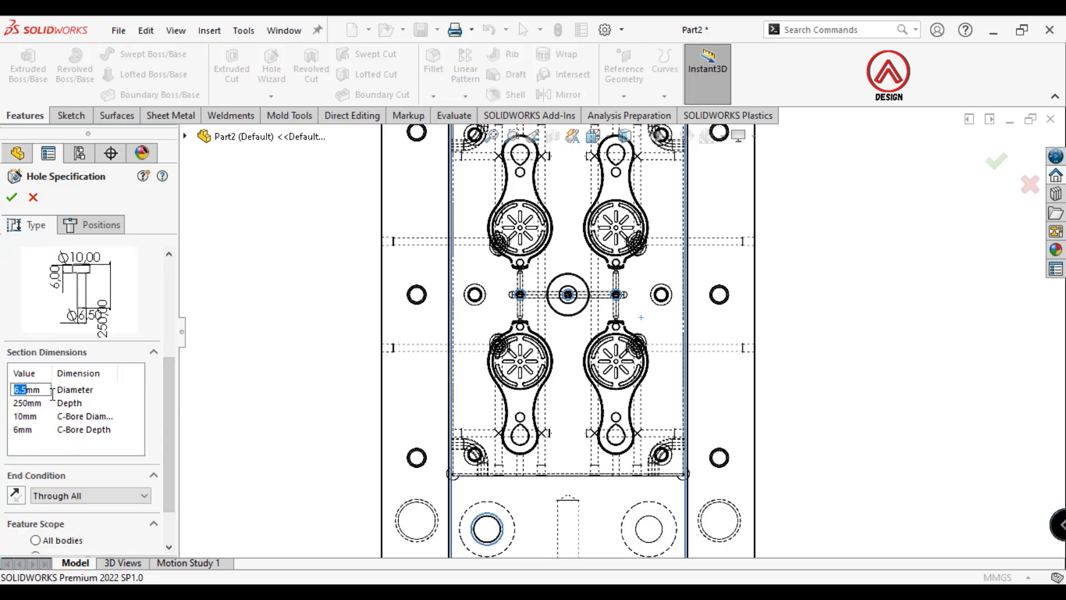
pyautogui.scroll(-2, 567, 303)
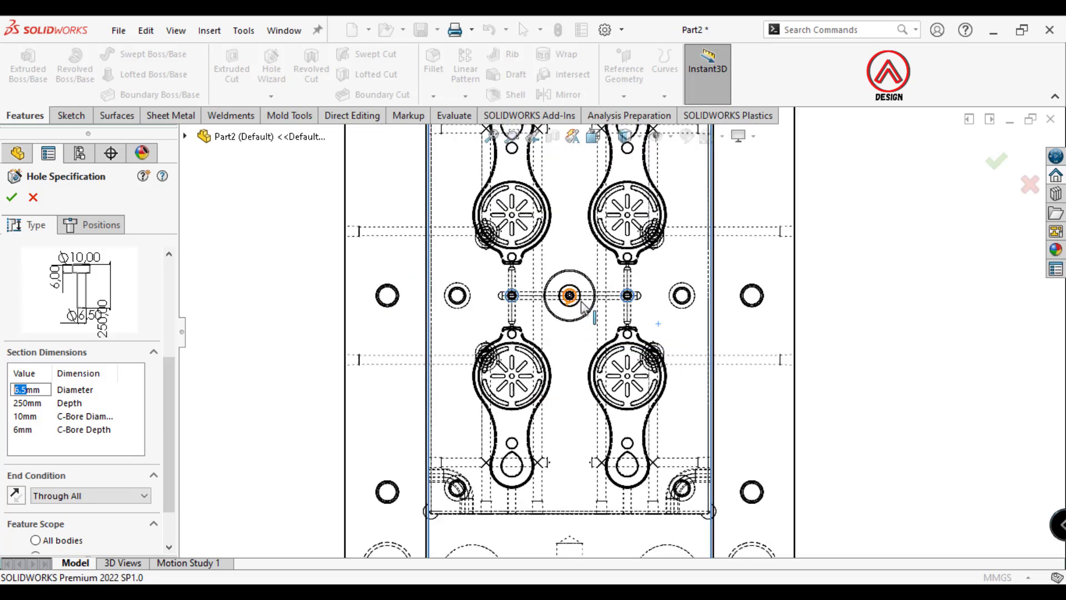
pyautogui.click(32, 201)
pyautogui.scroll(-2, 174, 494)
pyautogui.click(49, 517)
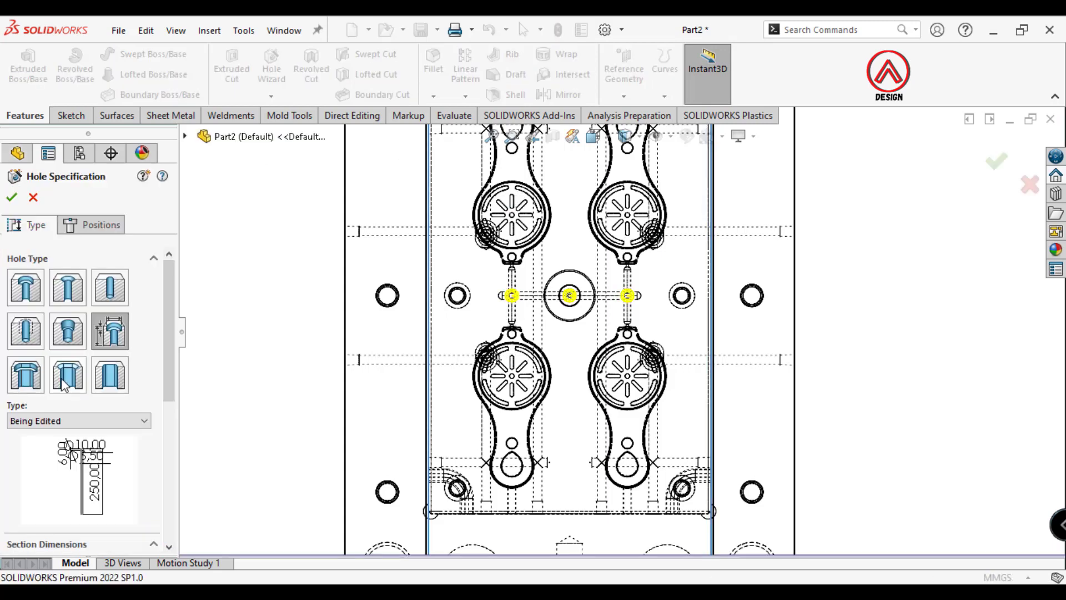
pyautogui.moveTo(167, 412); pyautogui.dragTo(170, 467)
pyautogui.scroll(-1, 169, 466)
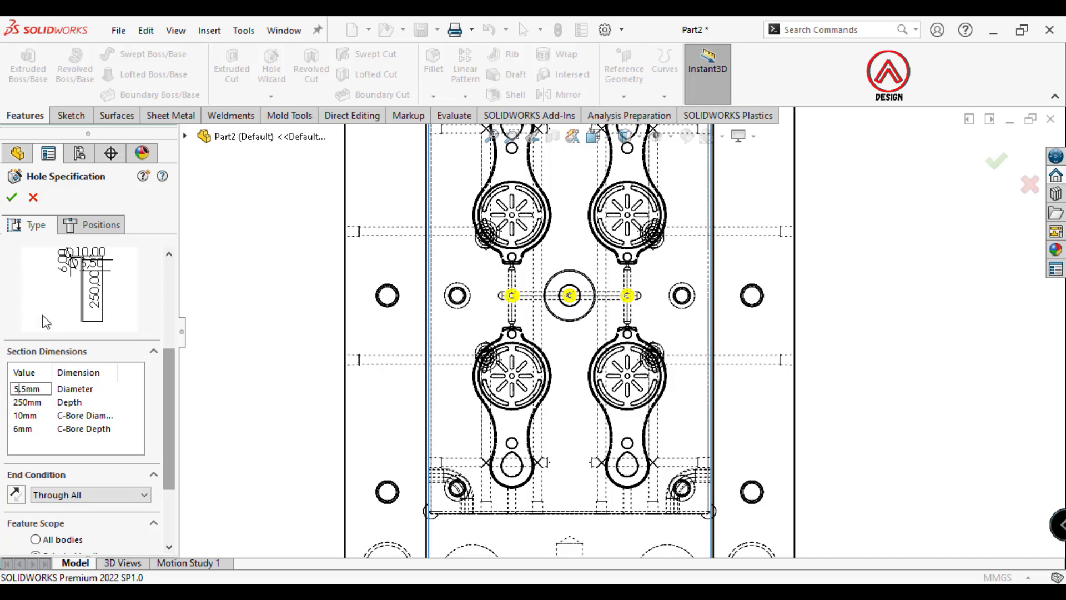
pyautogui.click(13, 199)
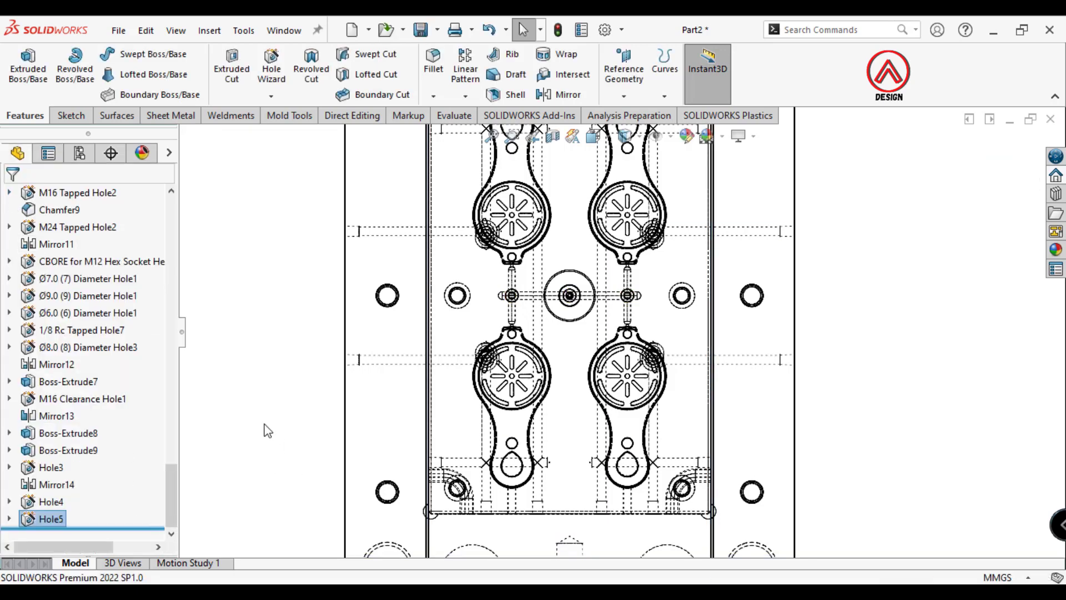
# Start a counterbored hole on the plate face with a 12 mm counterbore diameter.
pyautogui.click(486, 314)
pyautogui.click(271, 68)
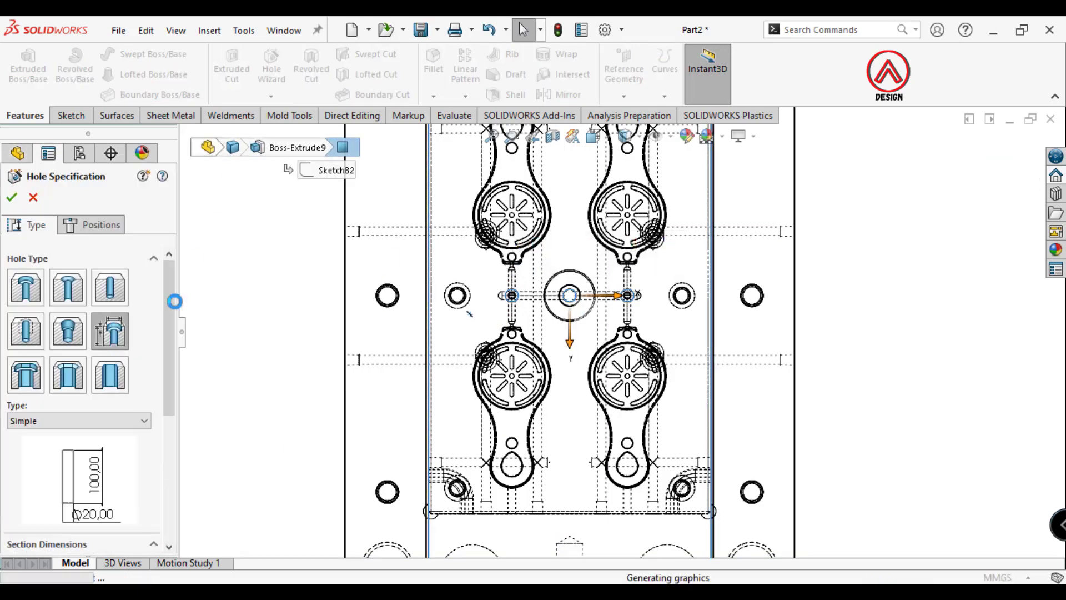
pyautogui.click(72, 421)
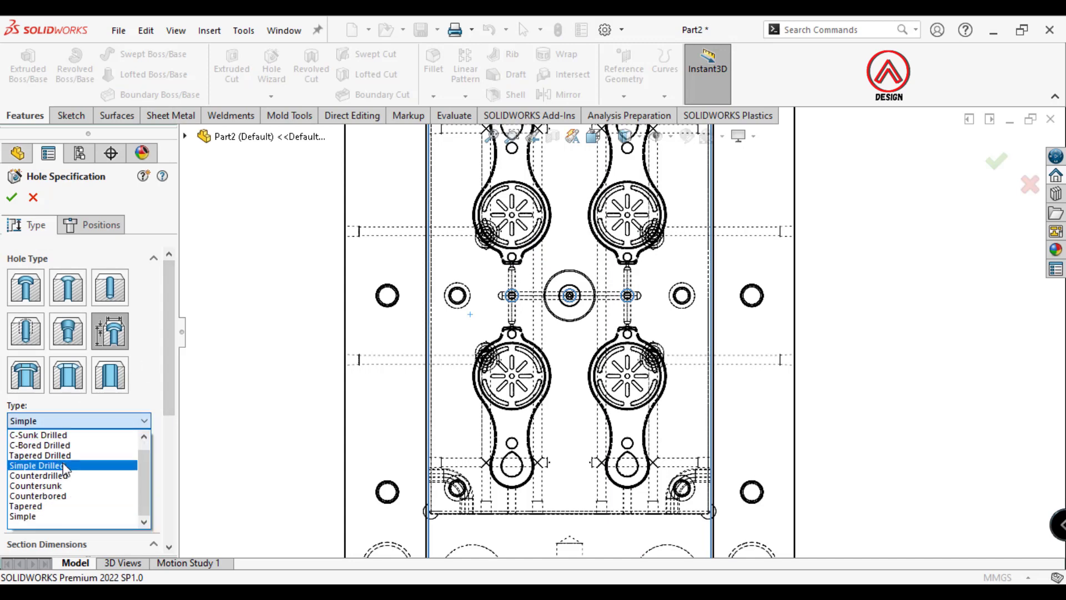
pyautogui.click(61, 495)
pyautogui.scroll(-5, 149, 502)
pyautogui.scroll(-1, 149, 502)
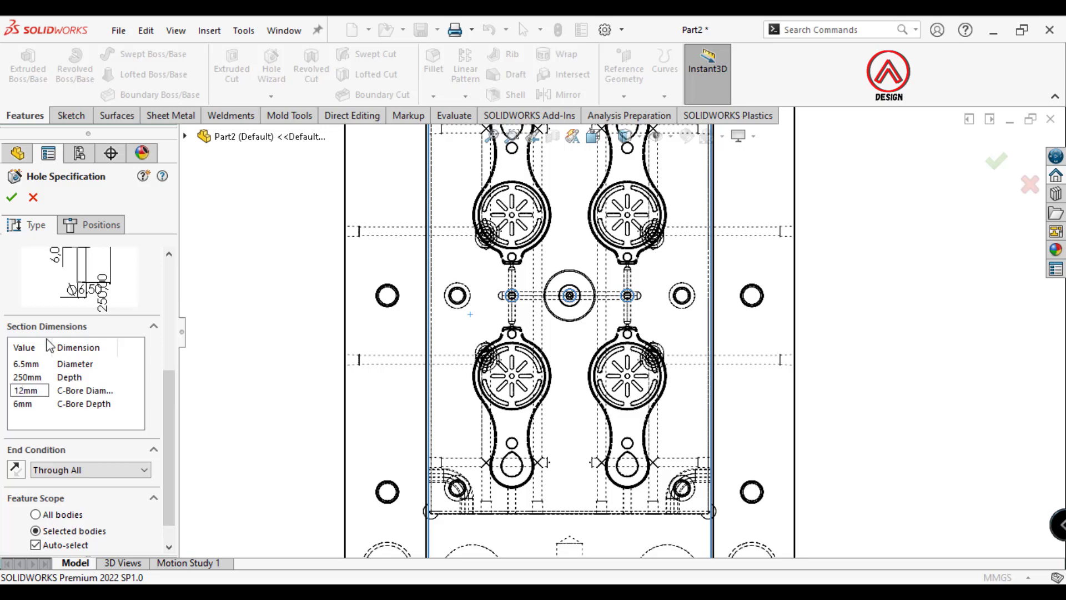
# Place hole centres on the upper, lower-left and lower-right cavity neck circles.
pyautogui.click(109, 229)
pyautogui.scroll(-3, 627, 258)
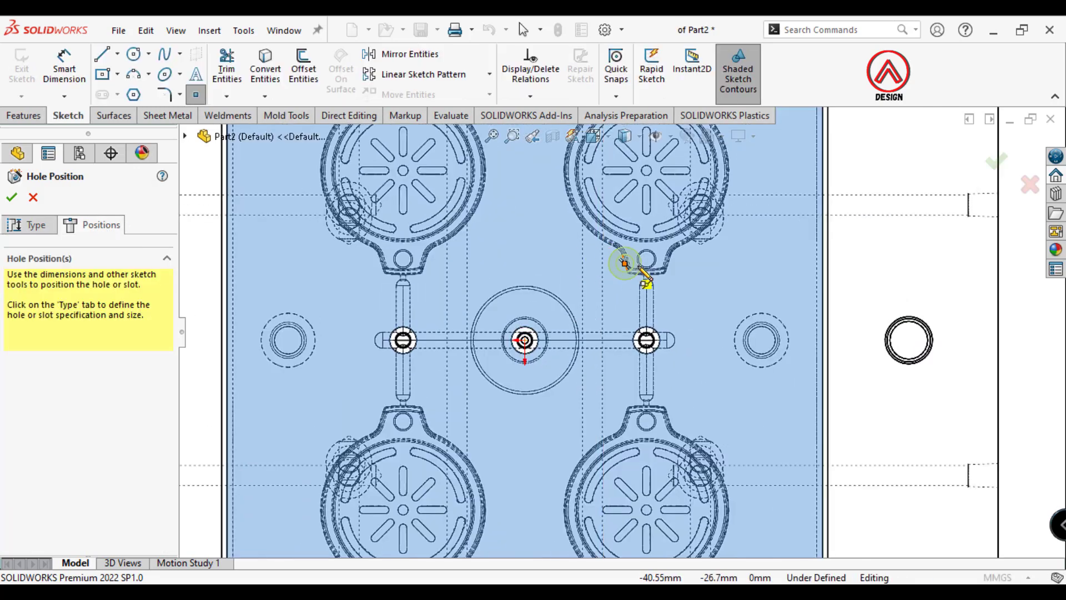
pyautogui.scroll(-3, 650, 264)
pyautogui.click(652, 263)
pyautogui.scroll(3, 622, 327)
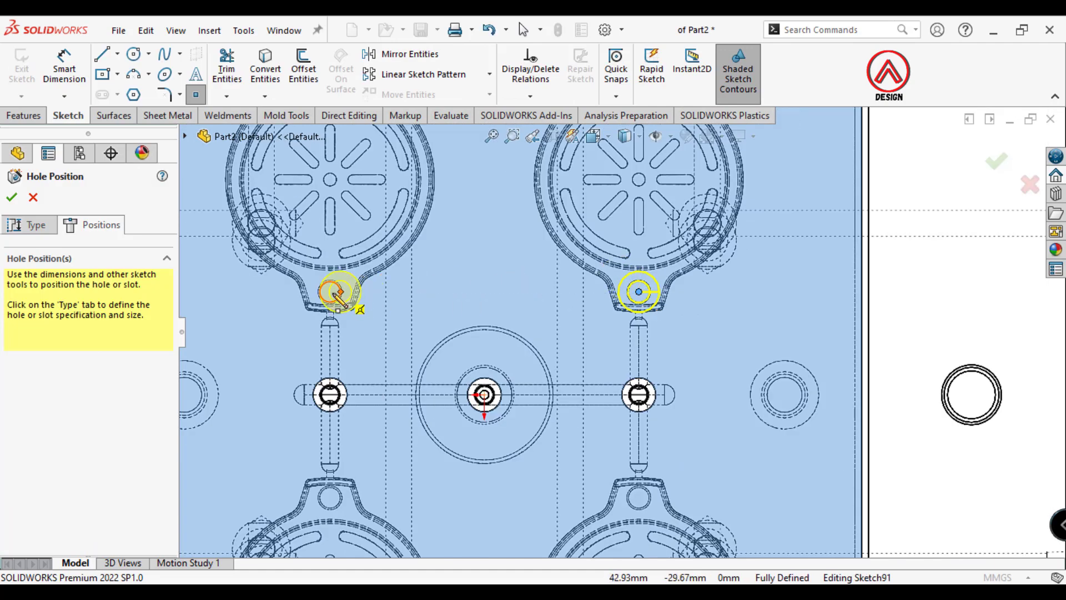
pyautogui.scroll(-3, 472, 439)
pyautogui.scroll(-3, 441, 333)
pyautogui.click(435, 305)
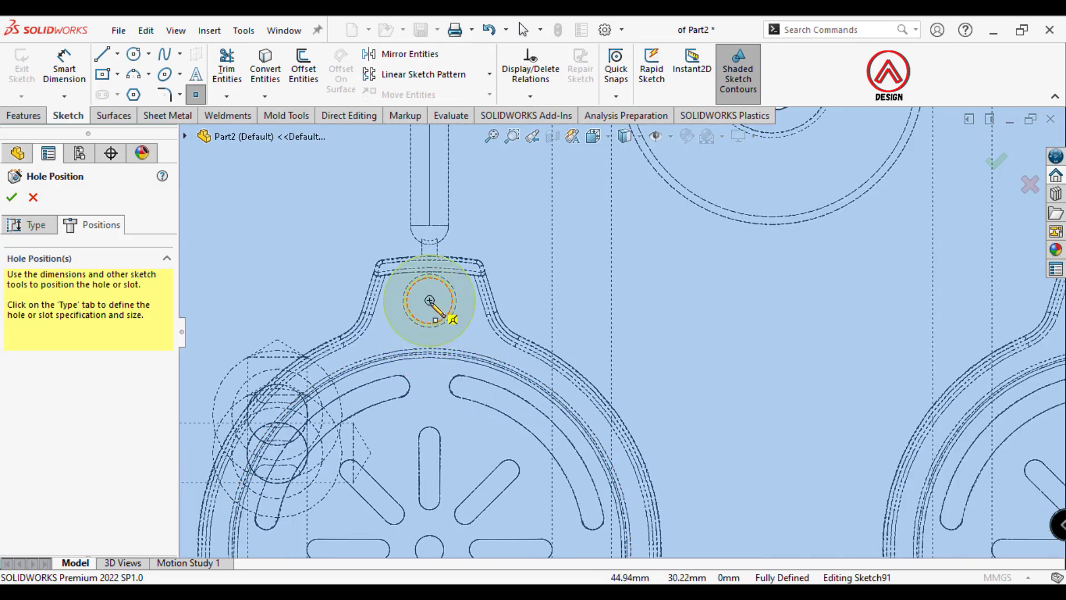
pyautogui.scroll(3, 439, 308)
pyautogui.scroll(-3, 805, 321)
pyautogui.click(698, 353)
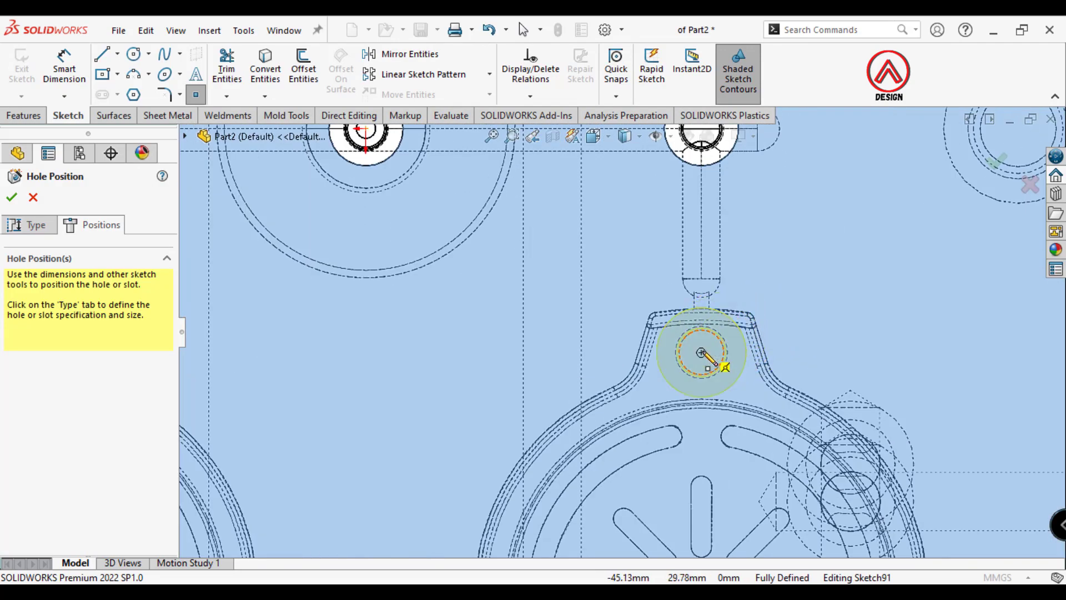
pyautogui.scroll(3, 611, 344)
pyautogui.scroll(2, 611, 339)
# Back in the hole settings, limit the feature scope to selected bodies.
pyautogui.click(25, 232)
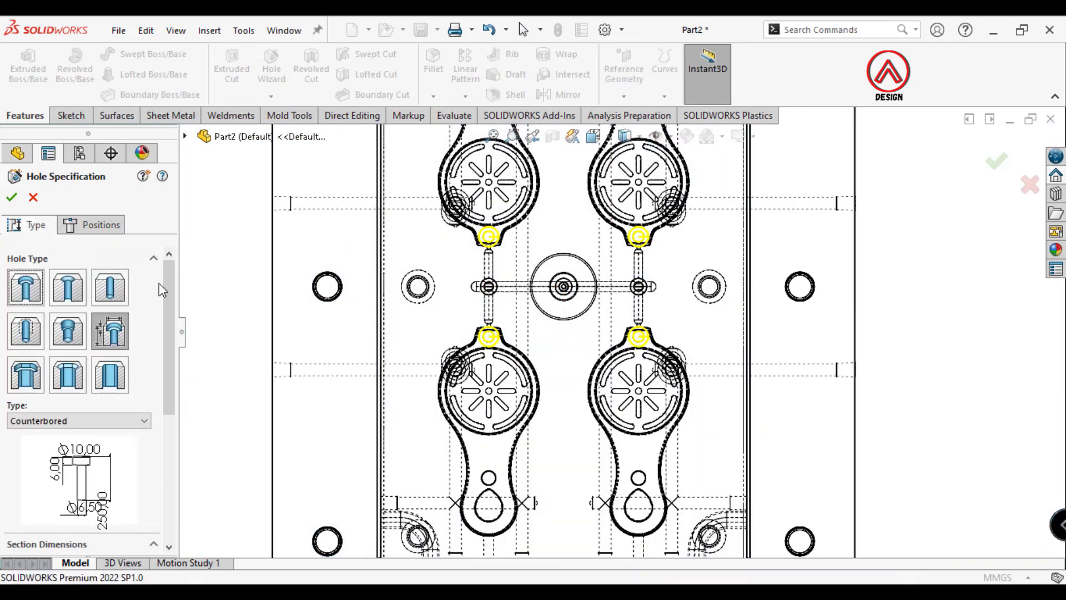
pyautogui.scroll(-5, 157, 377)
pyautogui.click(77, 515)
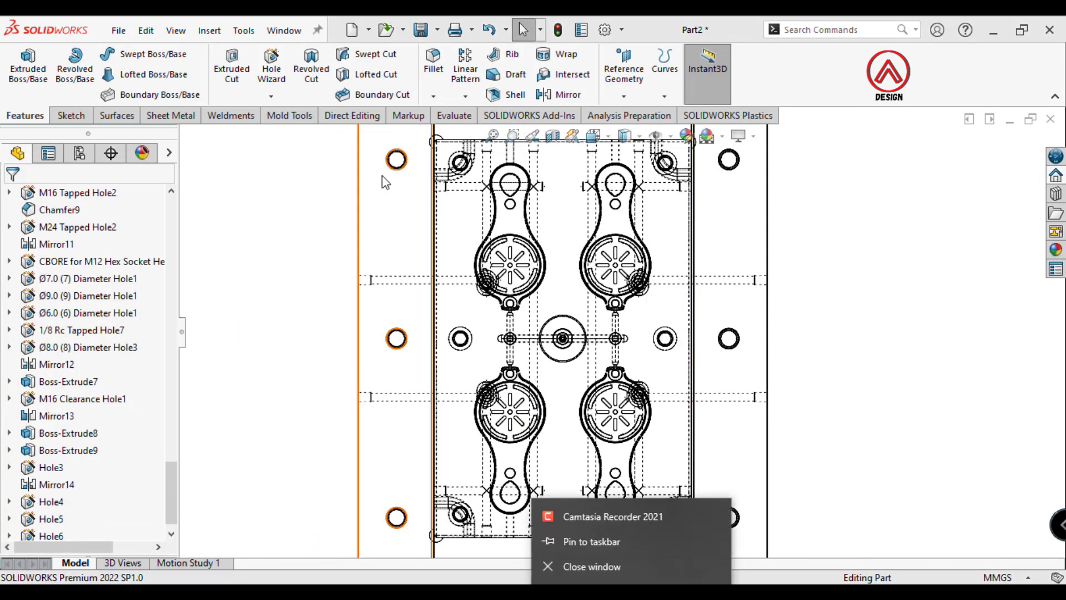
# Start a counterbored Ø8.5 mm through-all hole with Ø14 × 8 mm counterbore on the plate face.
pyautogui.scroll(-2, 555, 389)
pyautogui.click(555, 366)
pyautogui.click(271, 67)
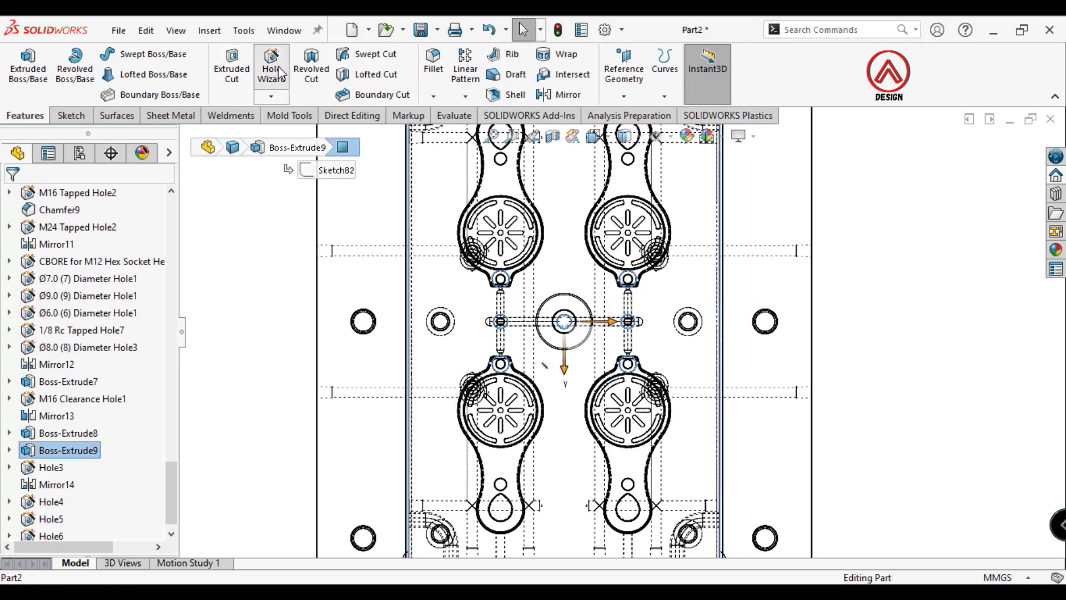
pyautogui.click(101, 420)
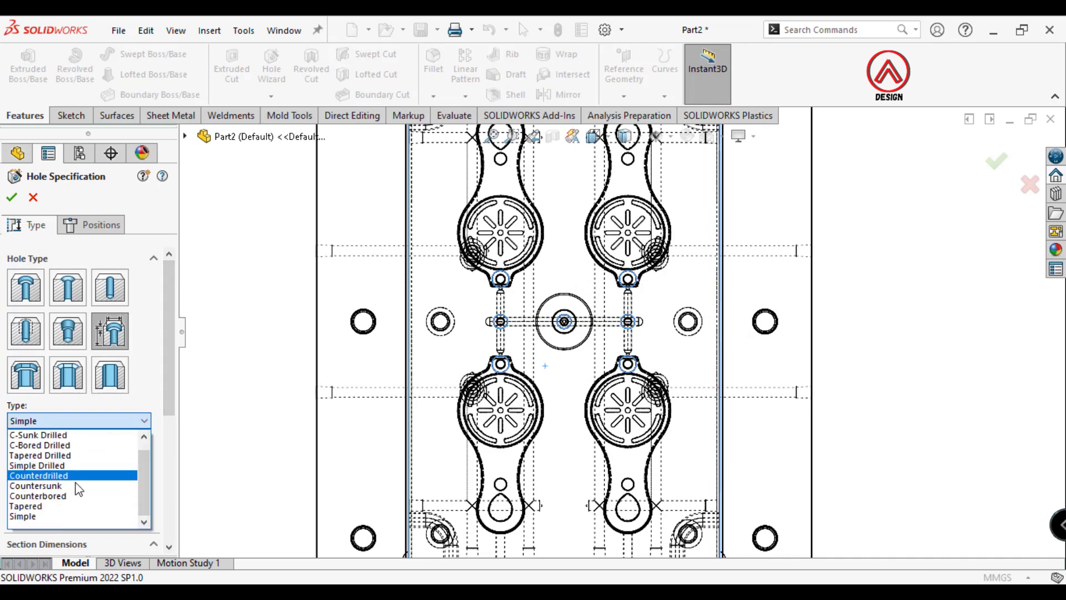
pyautogui.click(27, 473)
pyautogui.scroll(-5, 22, 438)
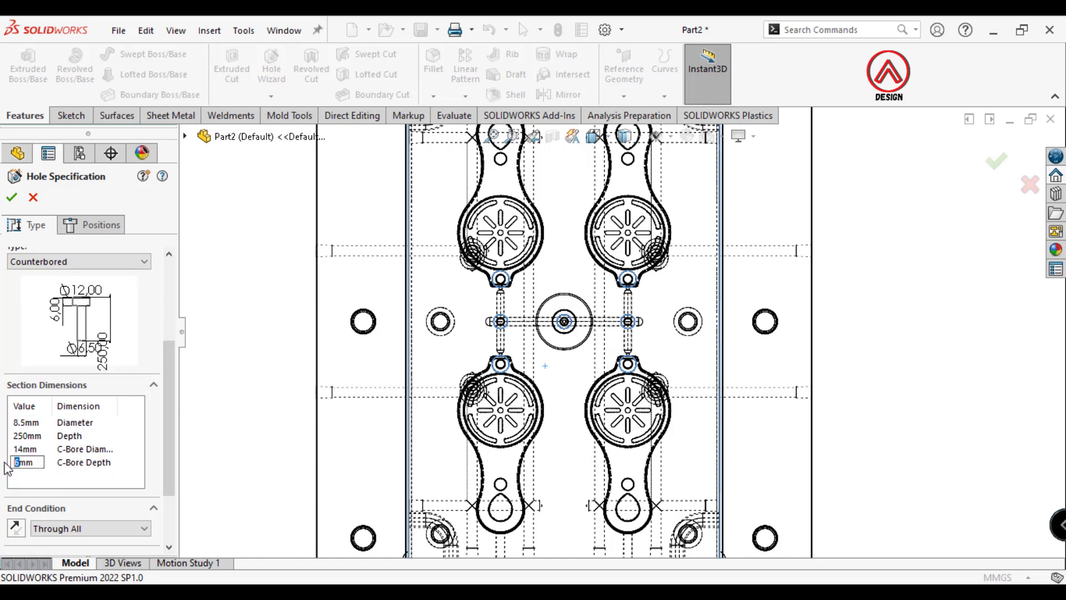
pyautogui.scroll(-3, 167, 431)
pyautogui.scroll(-2, 107, 502)
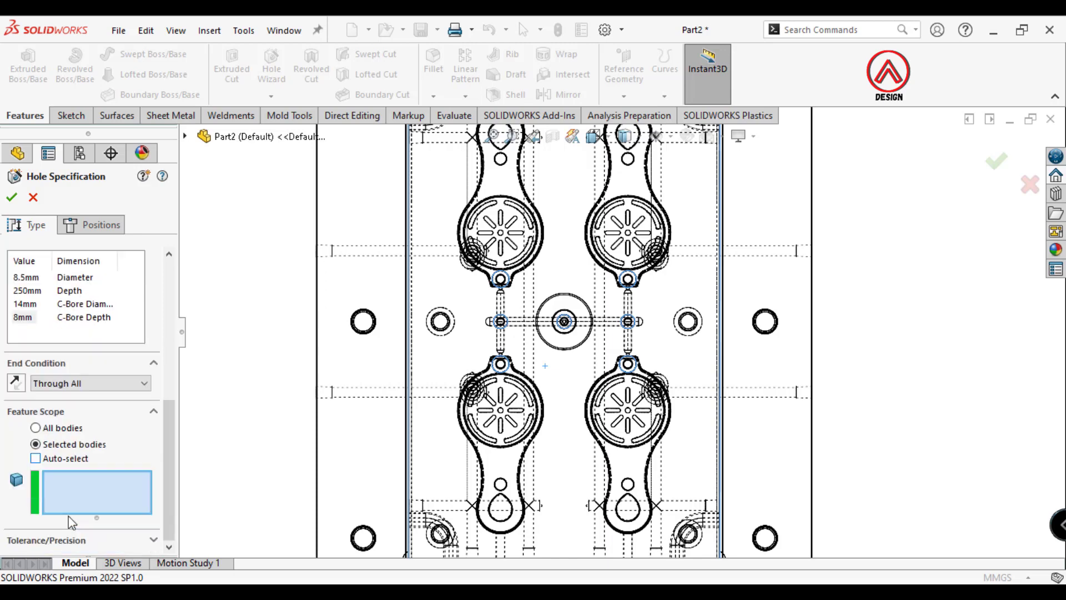
# Place the holes at the small circles beside the cavities and confirm the feature.
pyautogui.click(102, 225)
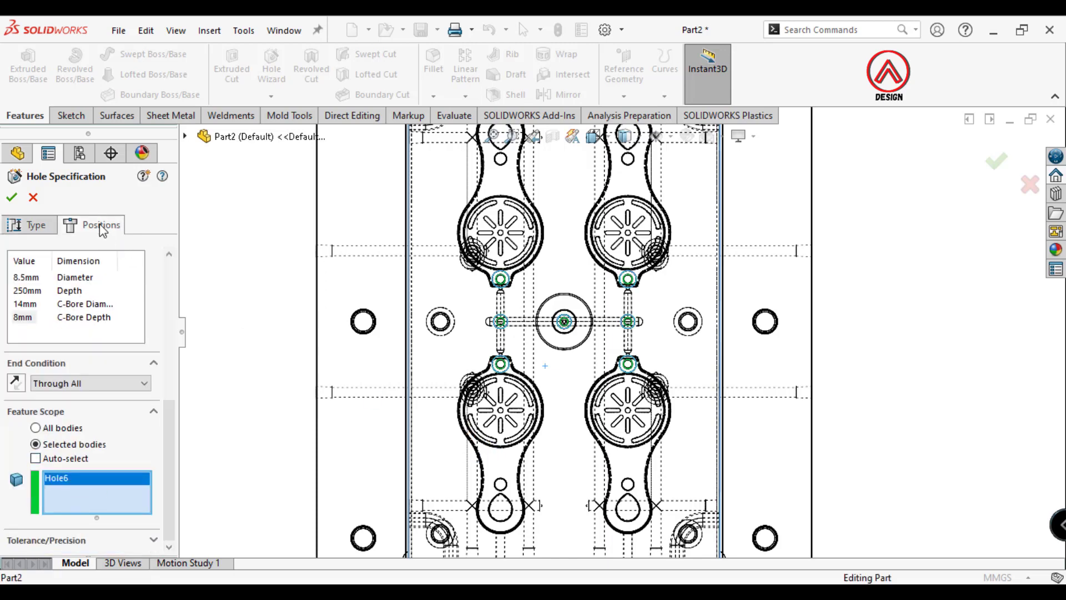
pyautogui.scroll(-3, 500, 484)
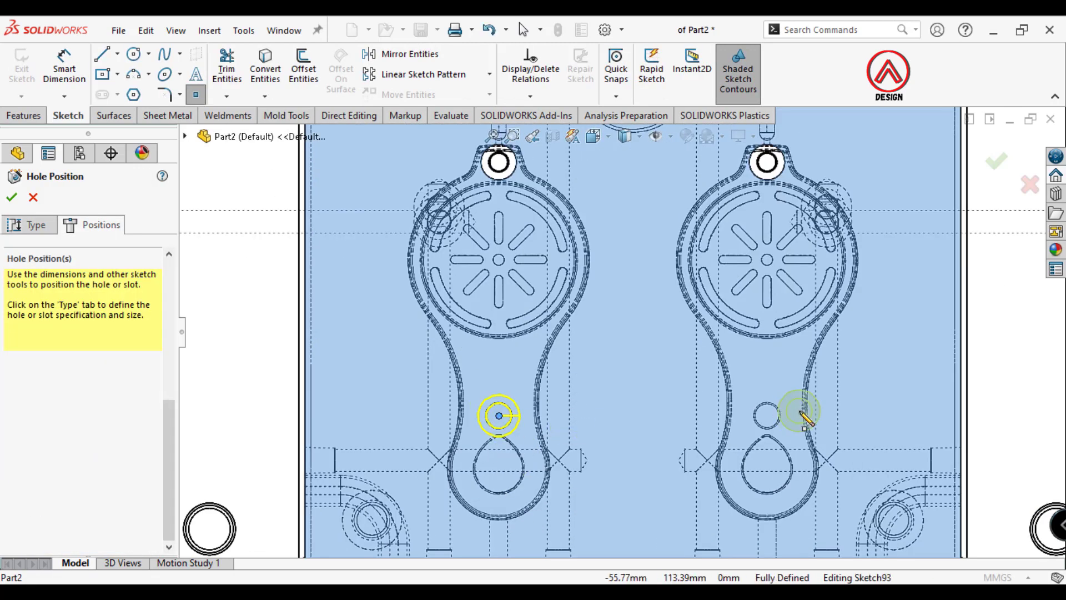
pyautogui.click(767, 416)
pyautogui.scroll(3, 767, 415)
pyautogui.scroll(3, 697, 399)
pyautogui.scroll(-5, 624, 186)
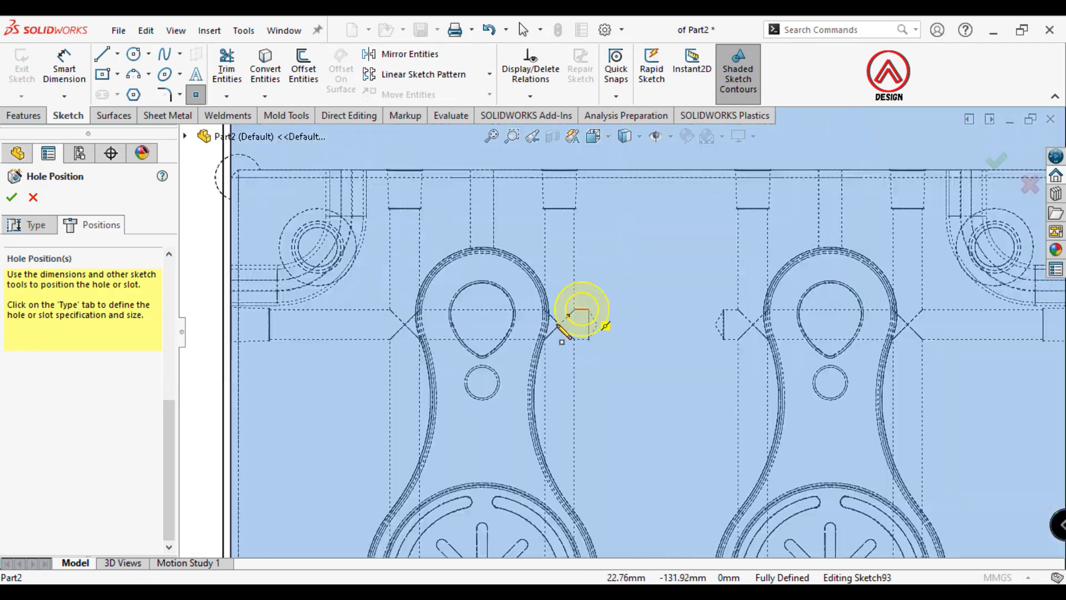
pyautogui.click(482, 382)
pyautogui.click(830, 382)
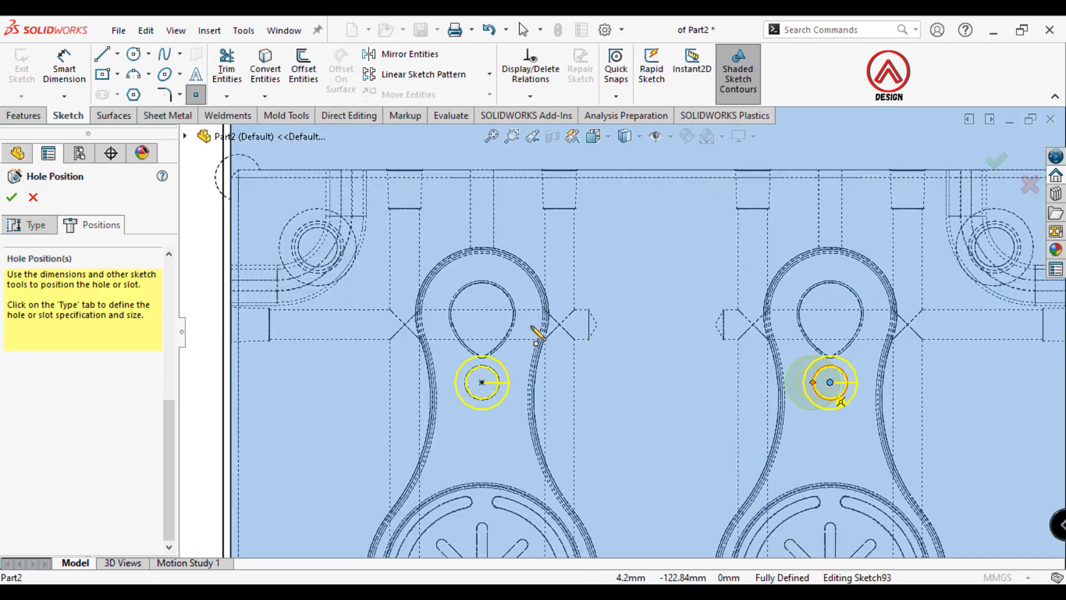
pyautogui.click(11, 198)
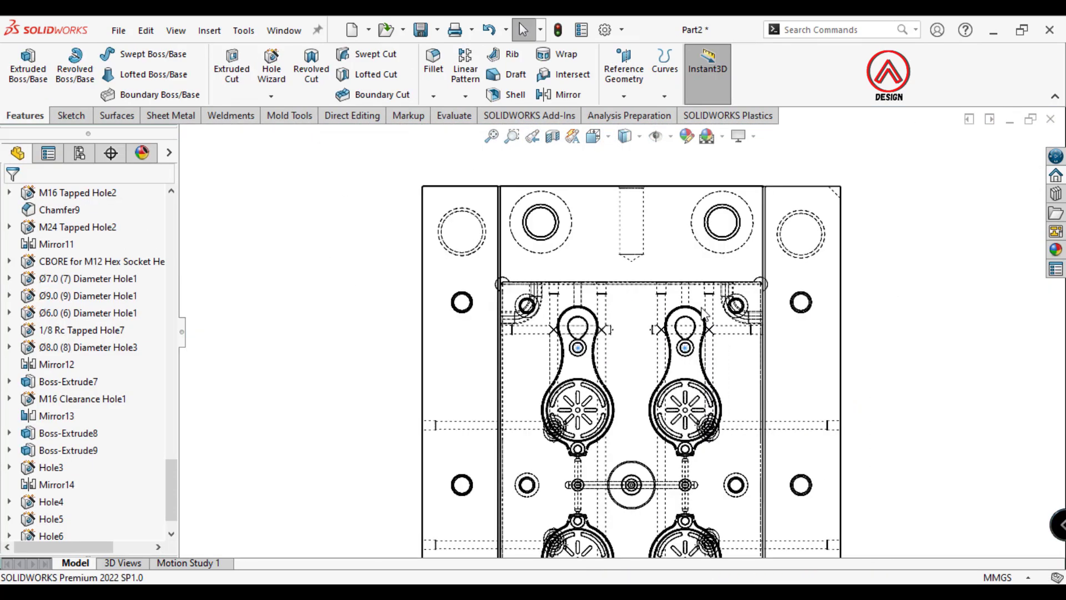
pyautogui.scroll(3, 785, 428)
# Orient the view Normal To the ejector plate face.
pyautogui.scroll(-3, 638, 376)
pyautogui.moveTo(638, 376)
pyautogui.mouseDown(button='middle')
pyautogui.moveTo(600, 484)
pyautogui.moveTo(456, 453)
pyautogui.moveTo(526, 366)
pyautogui.moveTo(537, 493)
pyautogui.moveTo(511, 464)
pyautogui.moveTo(585, 275)
pyautogui.mouseUp(button='middle')
pyautogui.click(584, 275)
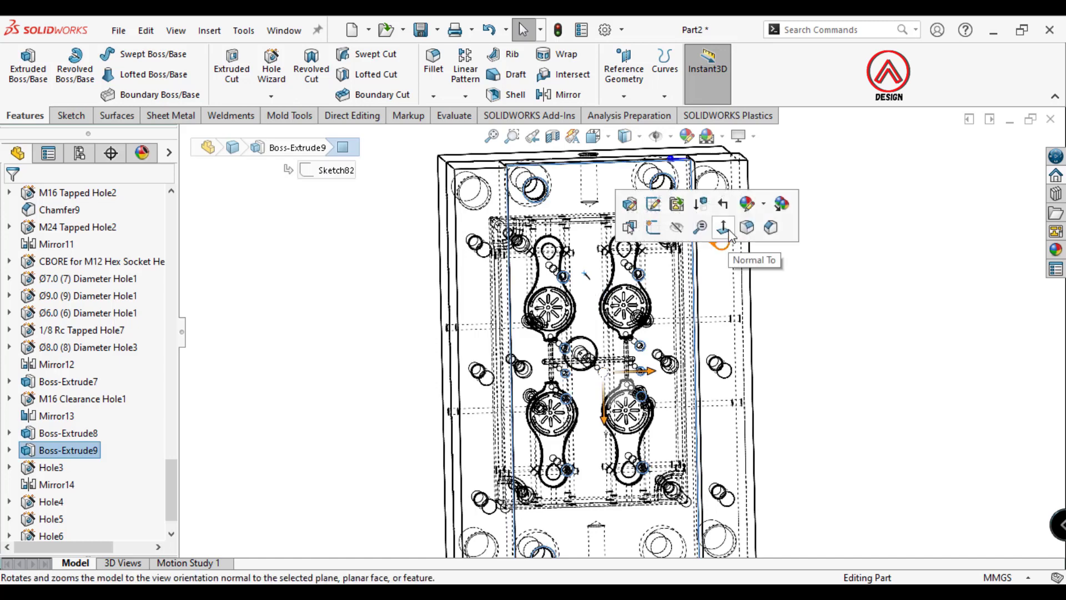
pyautogui.click(658, 228)
pyautogui.scroll(-3, 692, 217)
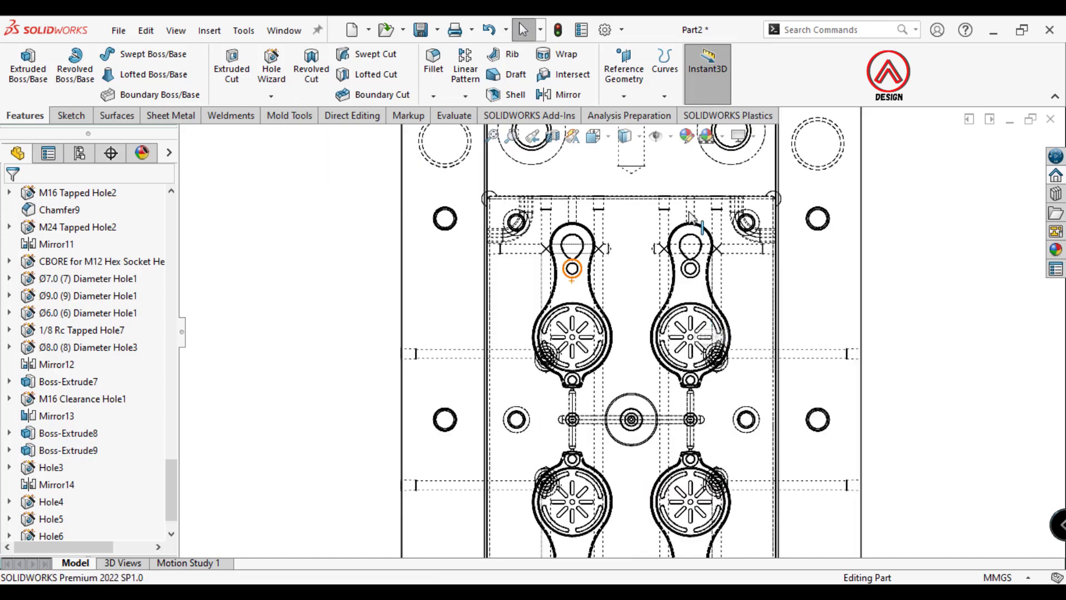
# Set the display style to Shaded With Edges and clear the face selection.
pyautogui.click(625, 136)
pyautogui.click(641, 178)
pyautogui.scroll(-3, 667, 328)
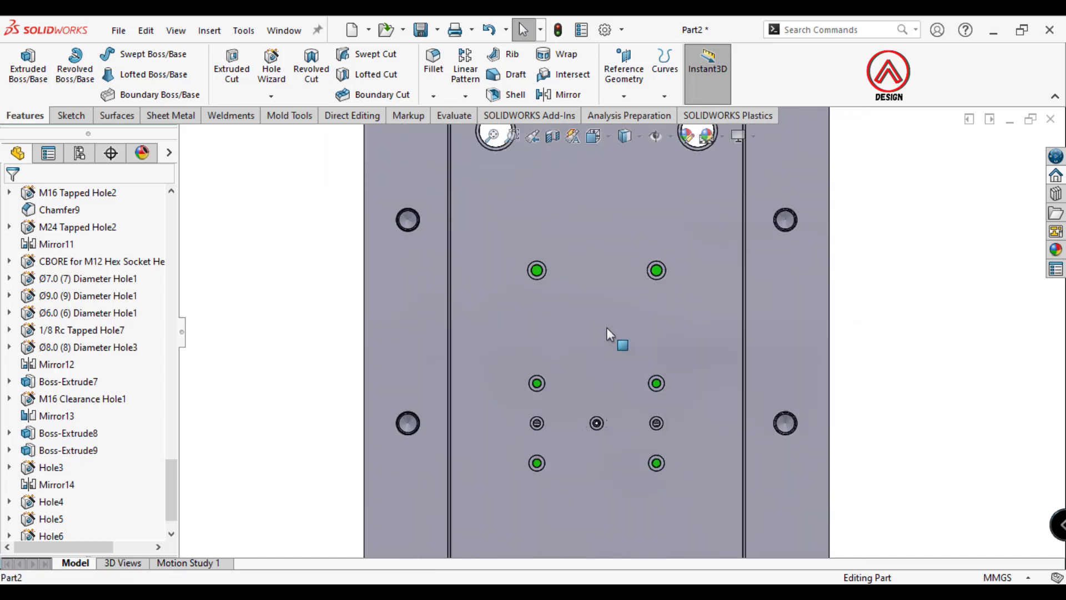
pyautogui.click(606, 328)
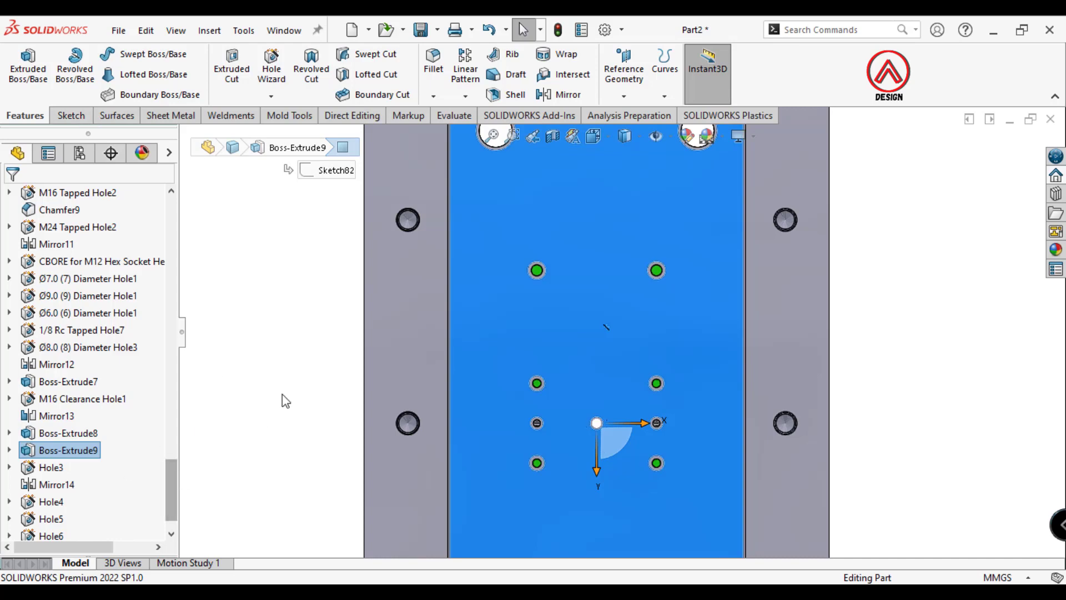
pyautogui.press('f')
pyautogui.click(364, 303)
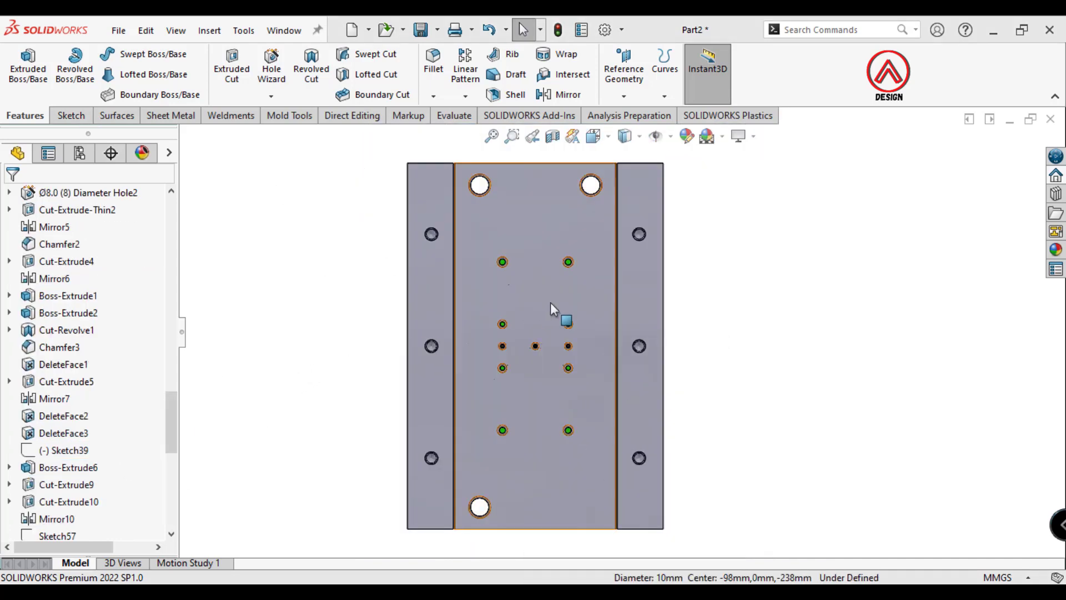
# Set up an M10 Bottoming Tapped Hole, Through All, cutting only the middle plate body.
pyautogui.click(560, 294)
pyautogui.click(272, 73)
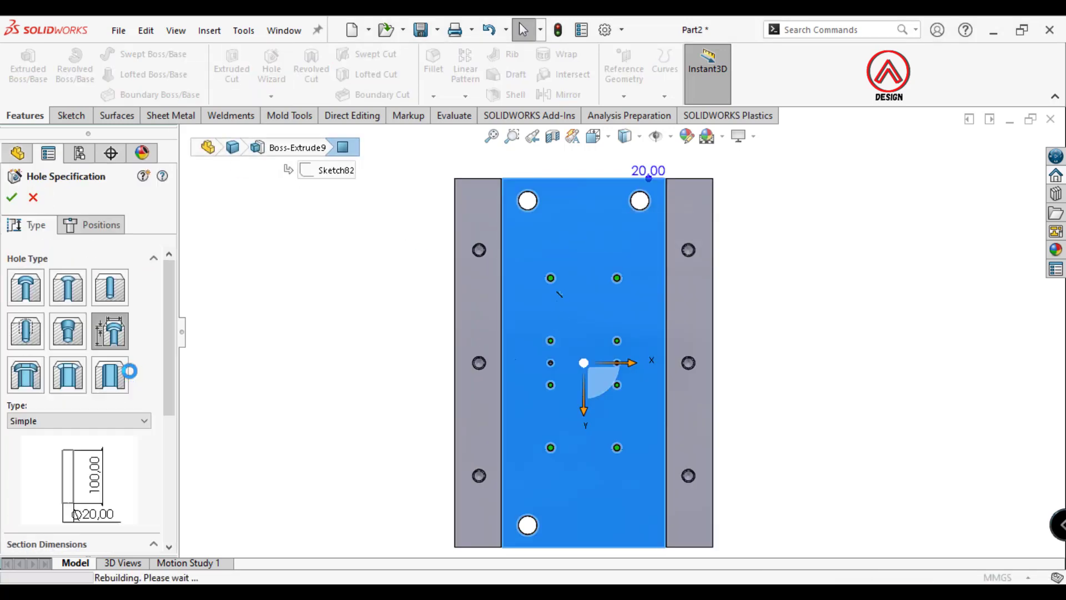
pyautogui.scroll(-3, 168, 407)
pyautogui.scroll(-2, 168, 407)
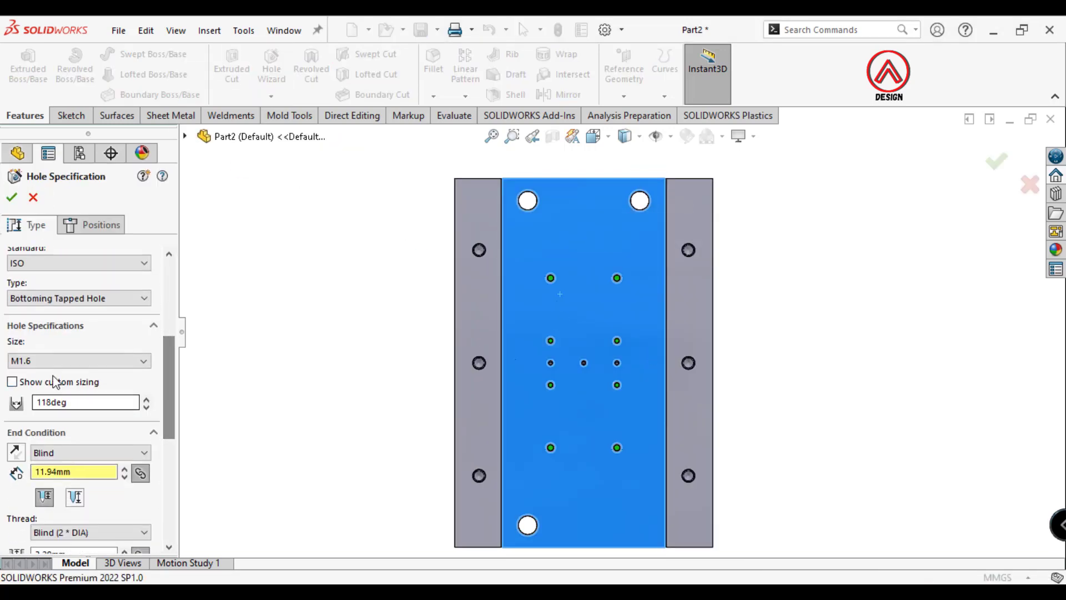
pyautogui.click(48, 361)
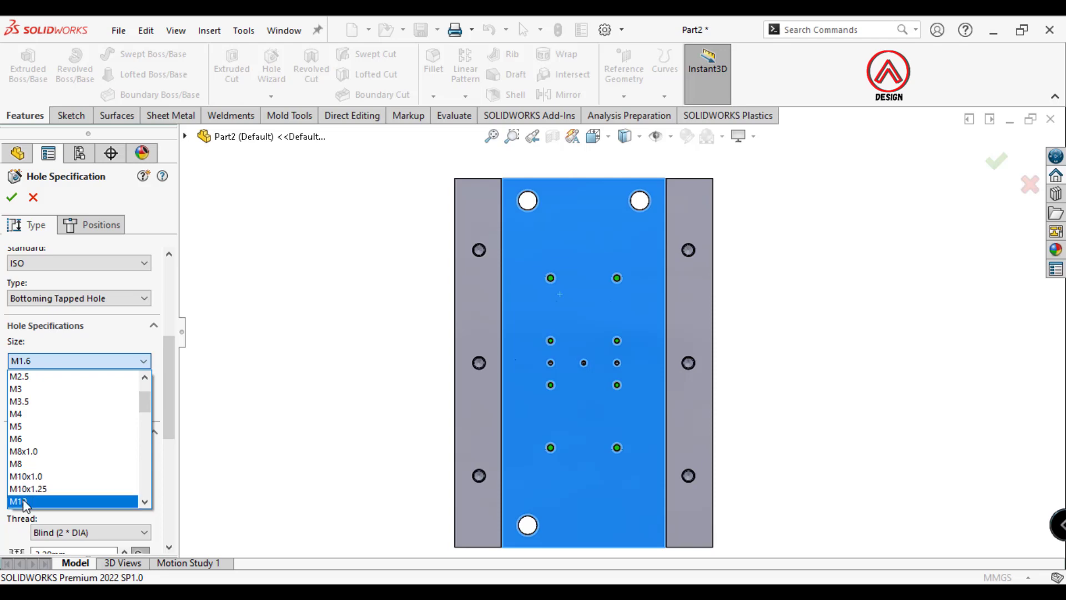
pyautogui.click(24, 501)
pyautogui.click(65, 451)
pyautogui.click(67, 481)
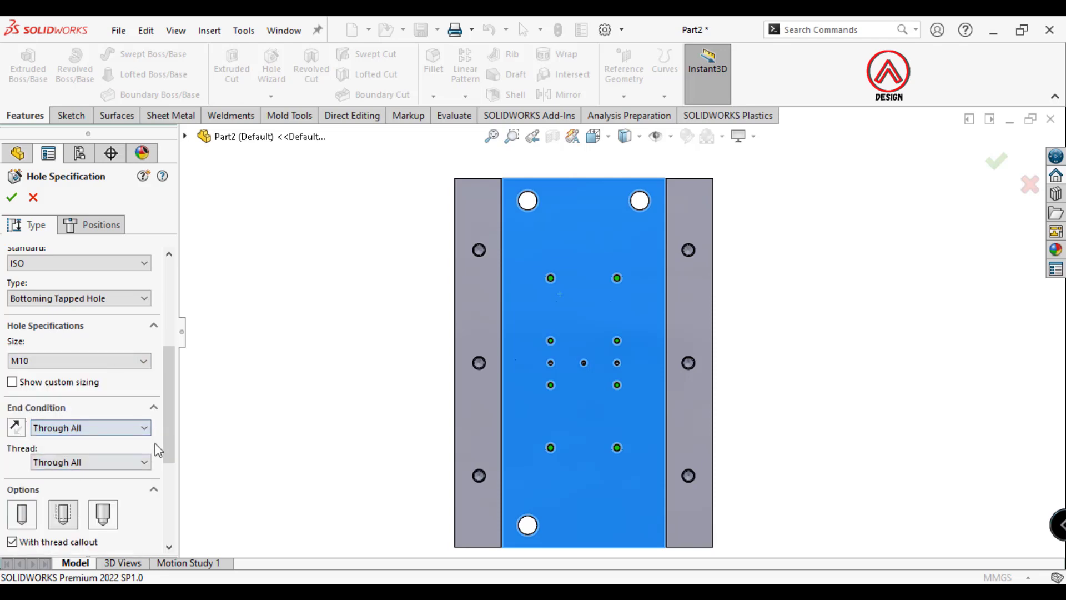
pyautogui.scroll(-2, 158, 488)
pyautogui.scroll(-2, 111, 506)
pyautogui.click(36, 514)
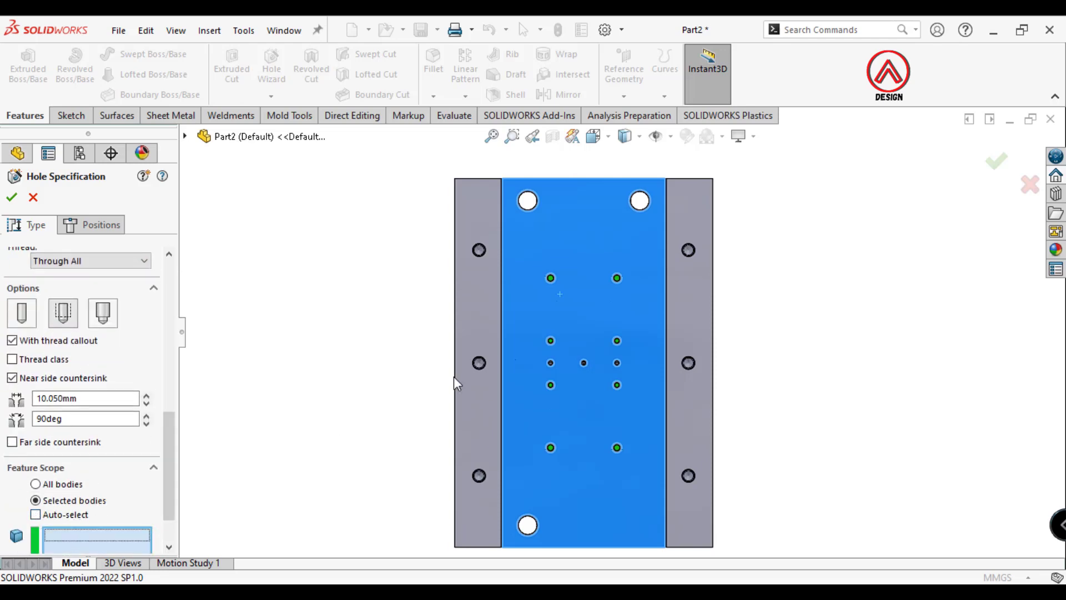
pyautogui.click(530, 349)
# Place the hole point near the upper-left corner, 98 mm horizontally from the centre.
pyautogui.click(101, 228)
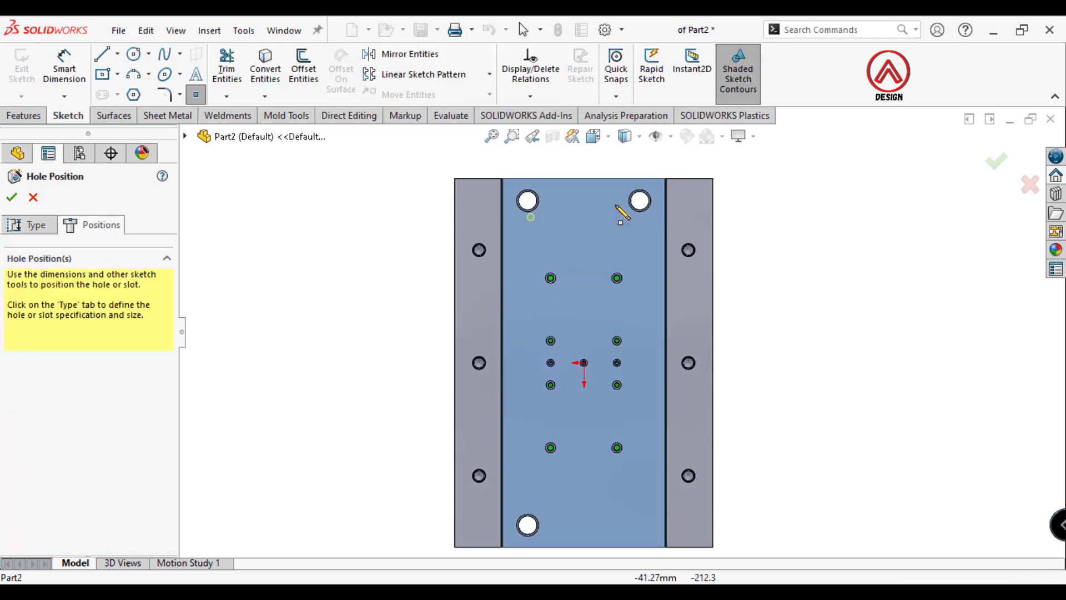
pyautogui.scroll(-3, 620, 209)
pyautogui.scroll(-2, 523, 211)
pyautogui.click(465, 261)
pyautogui.moveTo(464, 261); pyautogui.dragTo(460, 252, button='right')
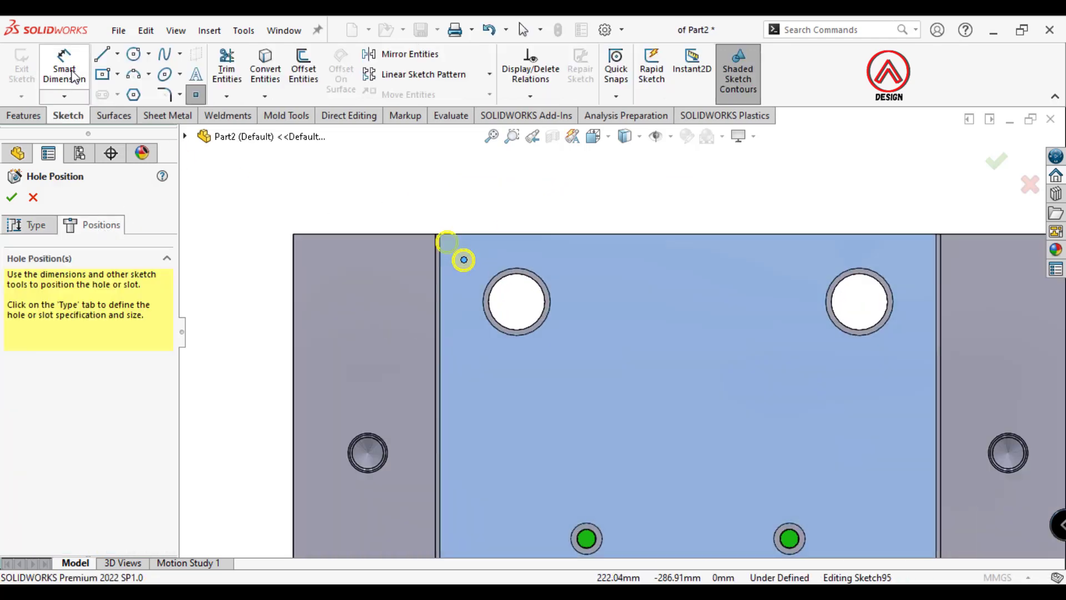
pyautogui.click(463, 260)
pyautogui.scroll(4, 577, 331)
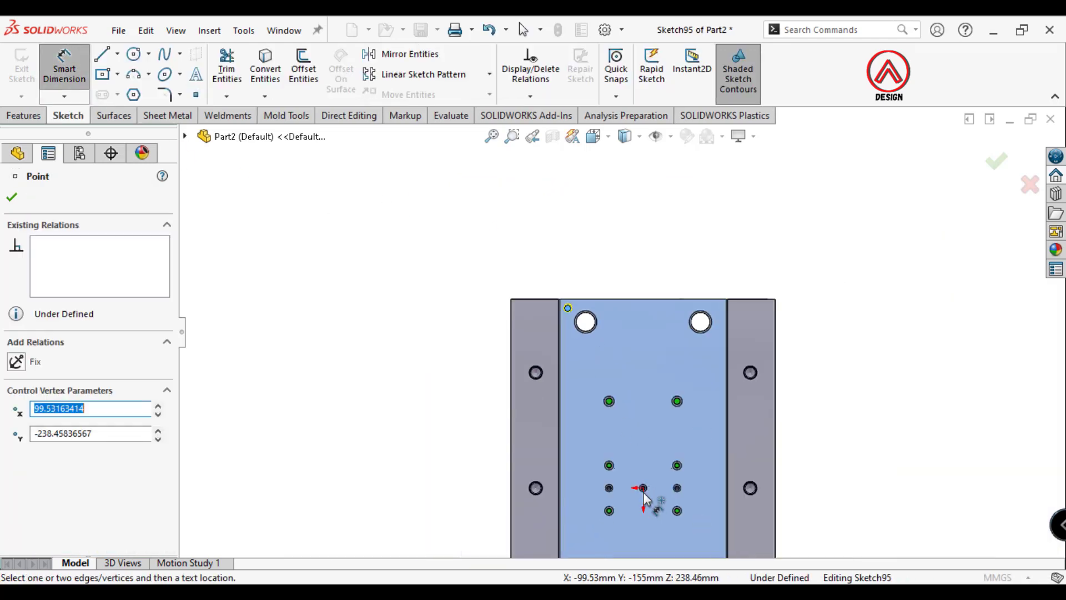
pyautogui.scroll(-5, 643, 491)
pyautogui.click(638, 395)
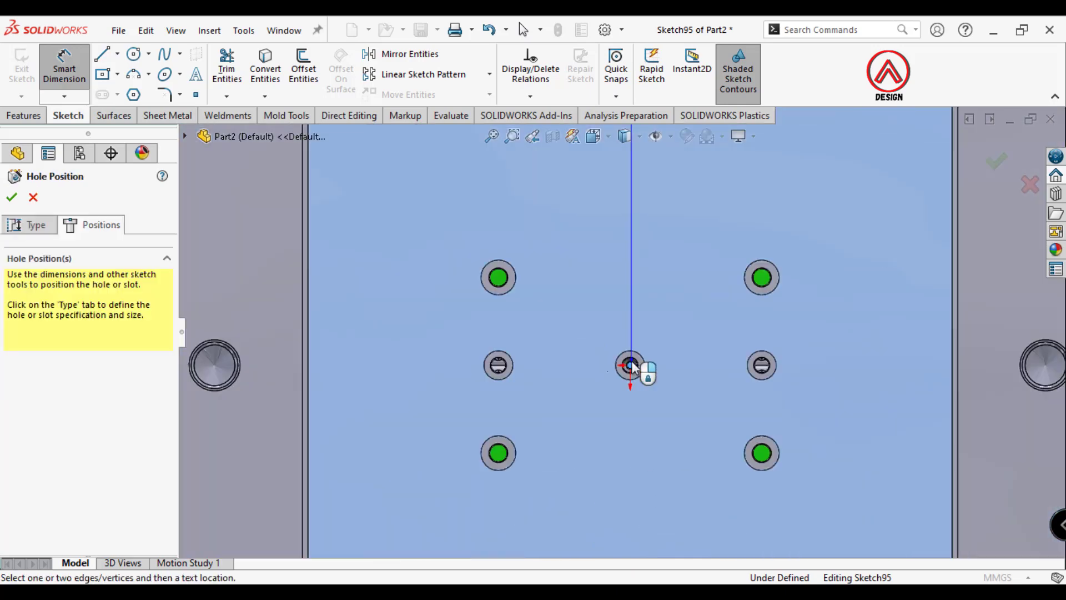
pyautogui.scroll(8, 620, 331)
pyautogui.click(600, 219)
pyautogui.write('98')
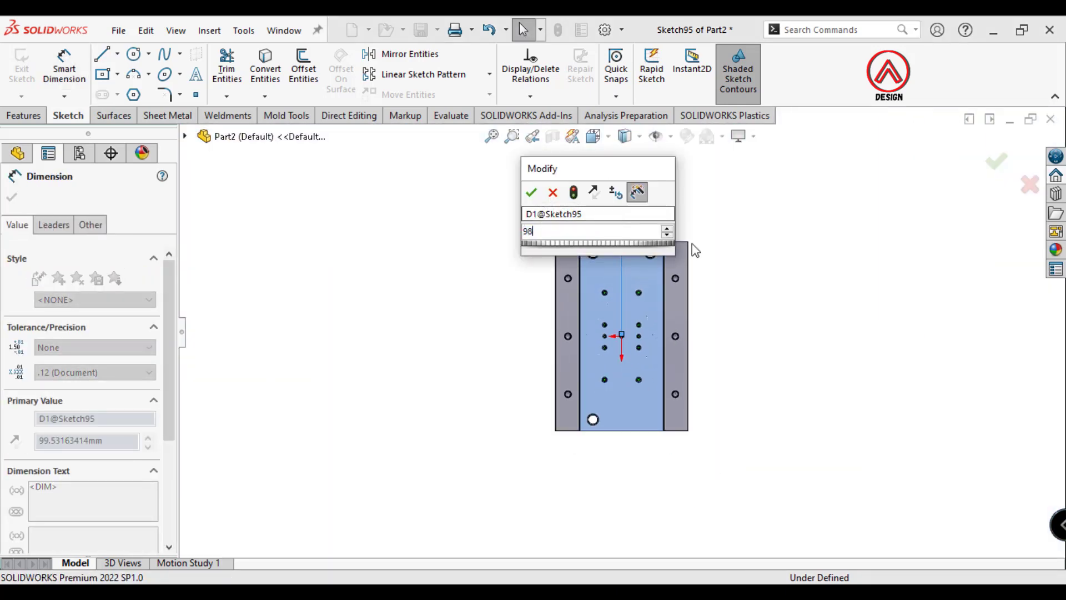
pyautogui.press('Return')
# Dimension the hole point 238 mm vertically from the centre and finish the tapped hole.
pyautogui.scroll(-2, 614, 283)
pyautogui.click(627, 366)
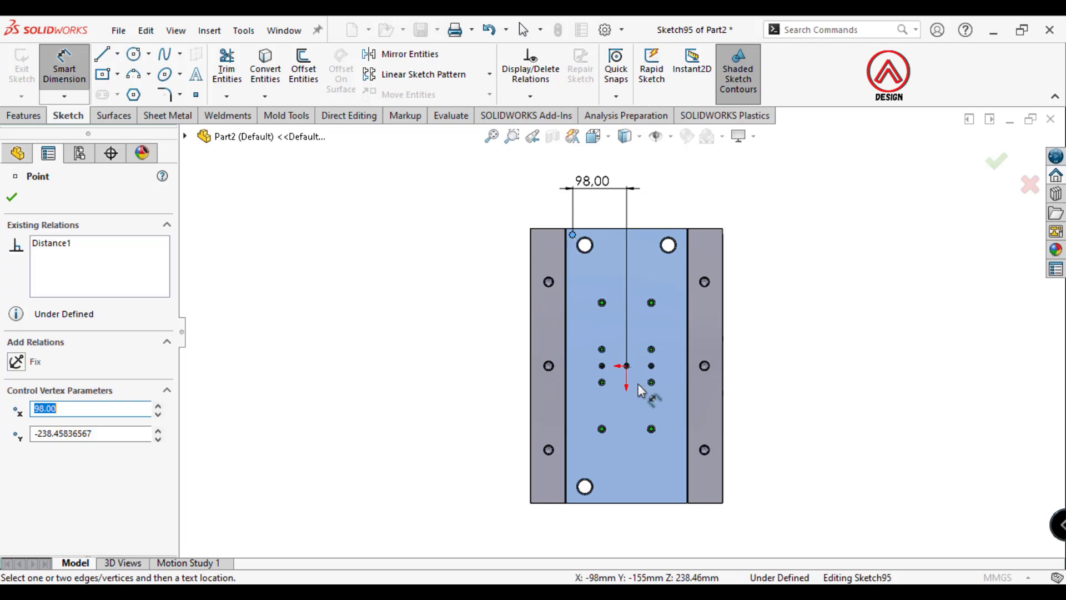
pyautogui.scroll(-5, 628, 363)
pyautogui.click(612, 345)
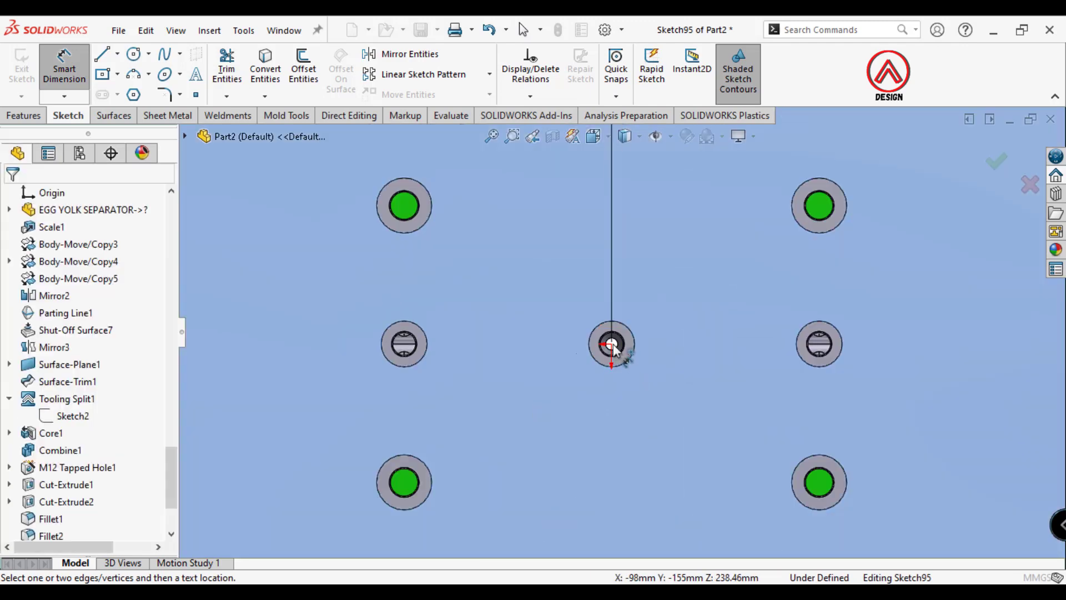
pyautogui.scroll(6, 614, 347)
pyautogui.click(467, 263)
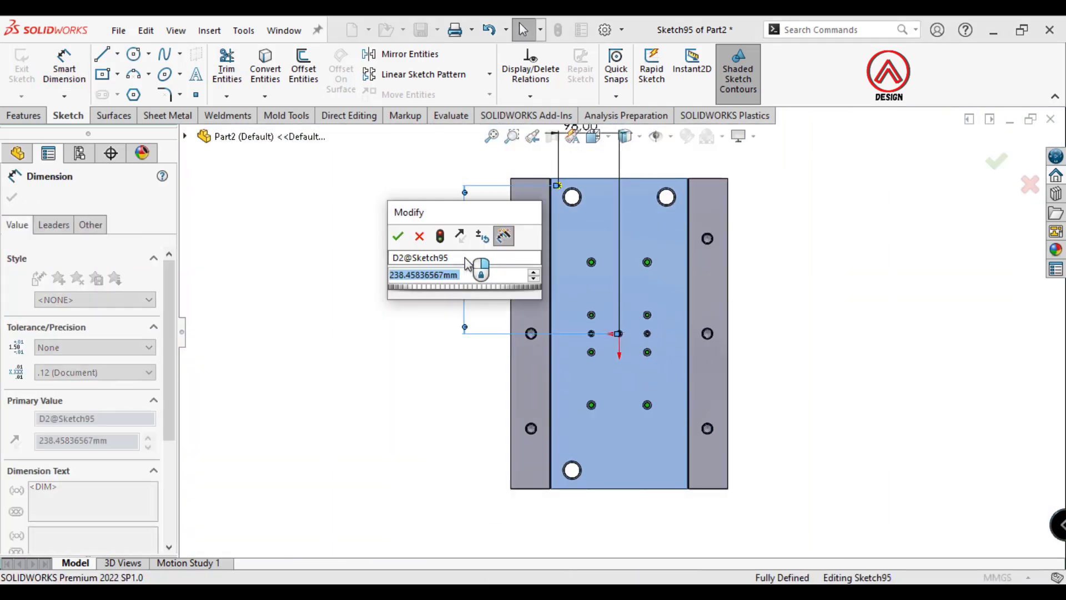
pyautogui.write('238')
pyautogui.press('Return')
pyautogui.click(869, 214)
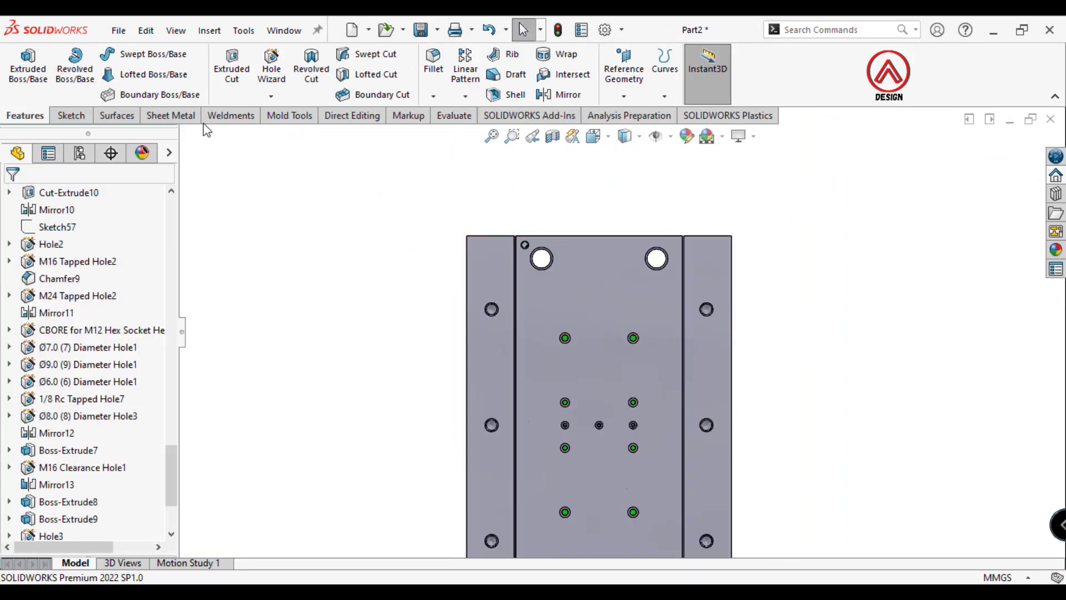
# Mirror M10 Tapped Hole1 about the Front and Right Planes, creating Mirror15.
pyautogui.click(465, 95)
pyautogui.click(483, 151)
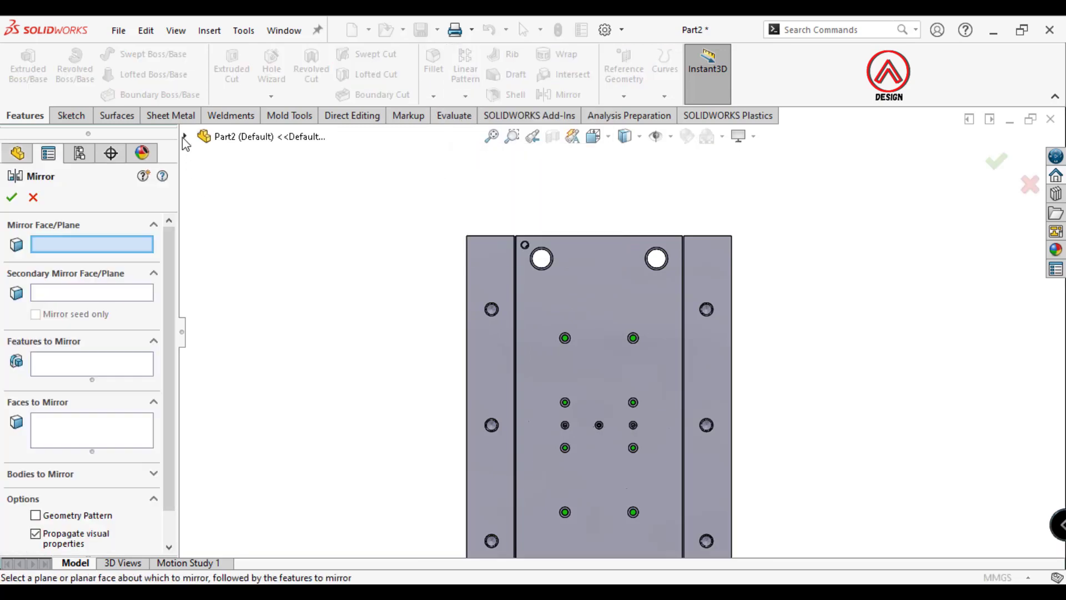
pyautogui.click(254, 259)
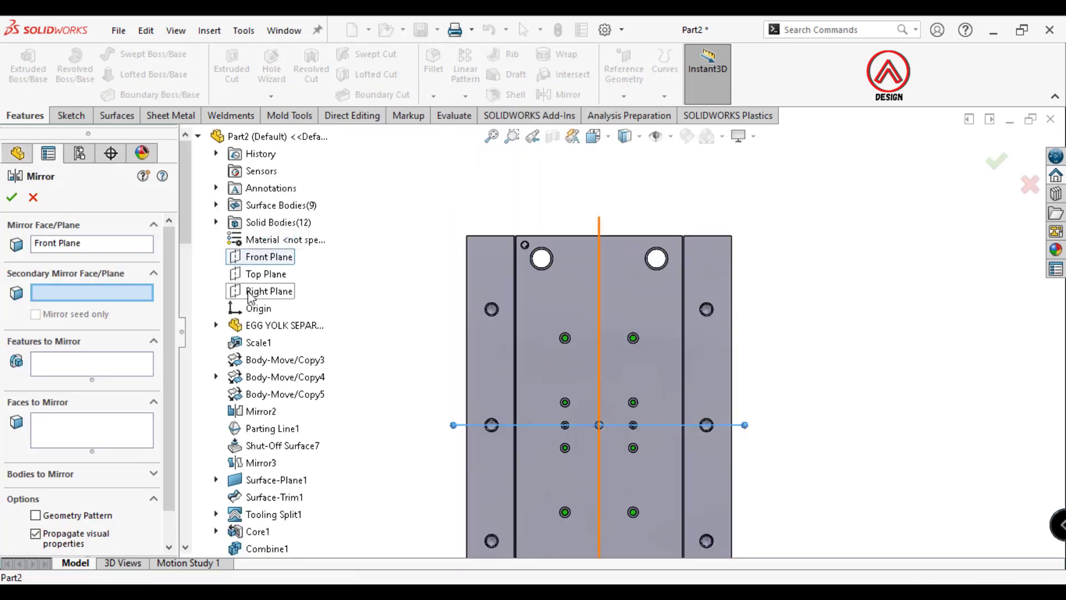
pyautogui.click(251, 292)
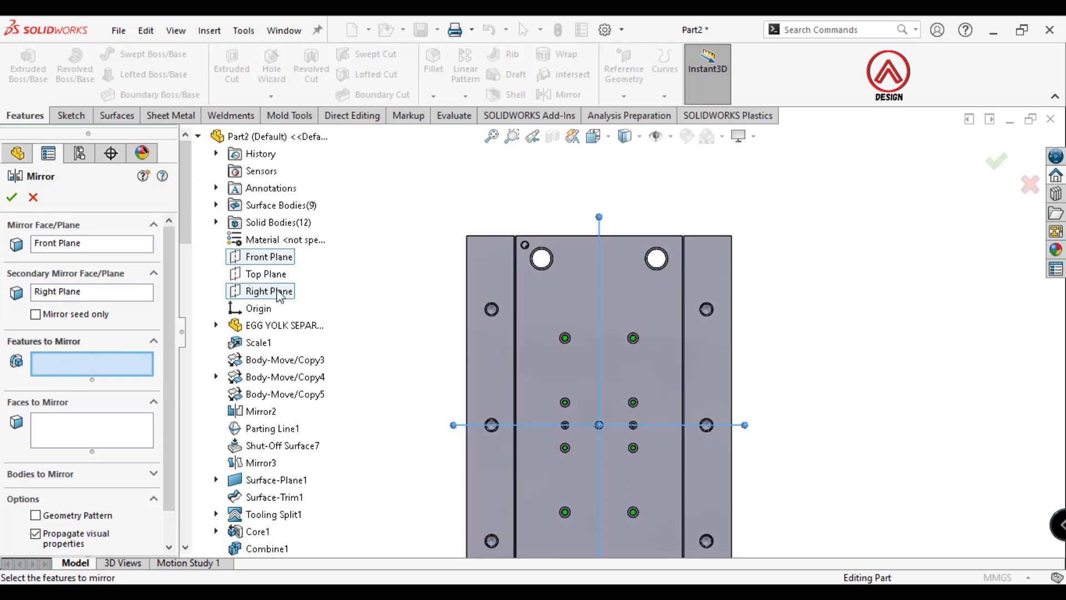
pyautogui.moveTo(190, 240); pyautogui.dragTo(196, 543)
pyautogui.click(253, 532)
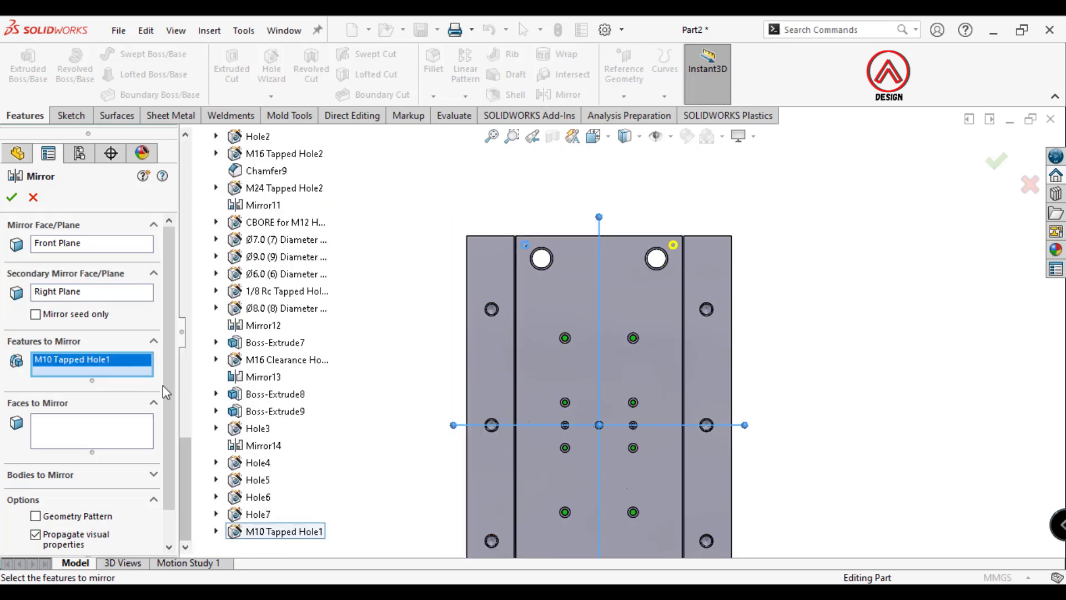
pyautogui.scroll(-3, 620, 333)
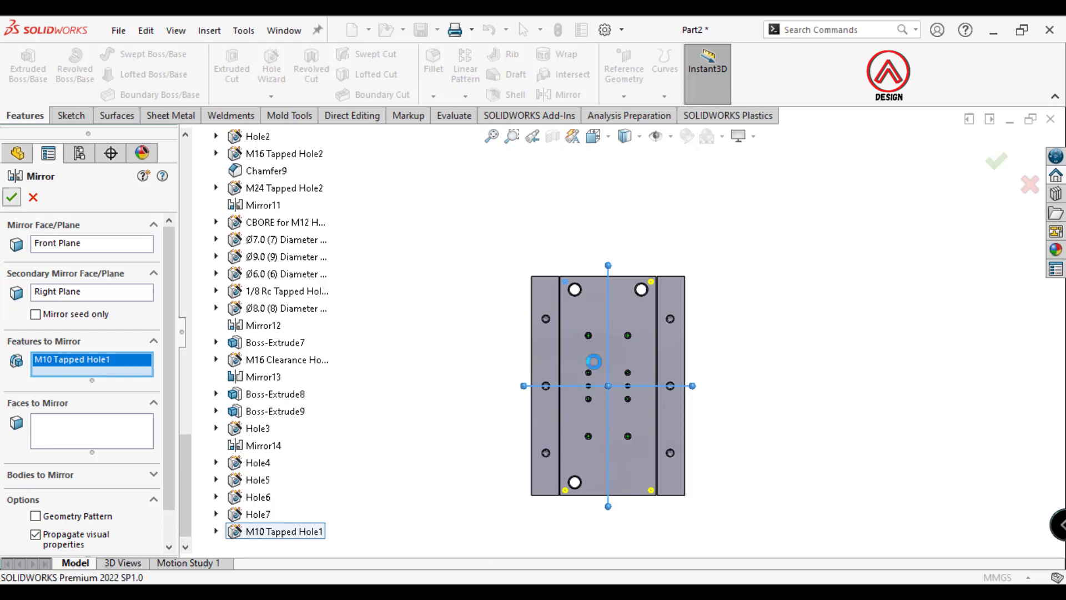
pyautogui.click(12, 197)
pyautogui.scroll(-4, 87, 347)
pyautogui.scroll(-6, 88, 347)
pyautogui.scroll(1, 88, 347)
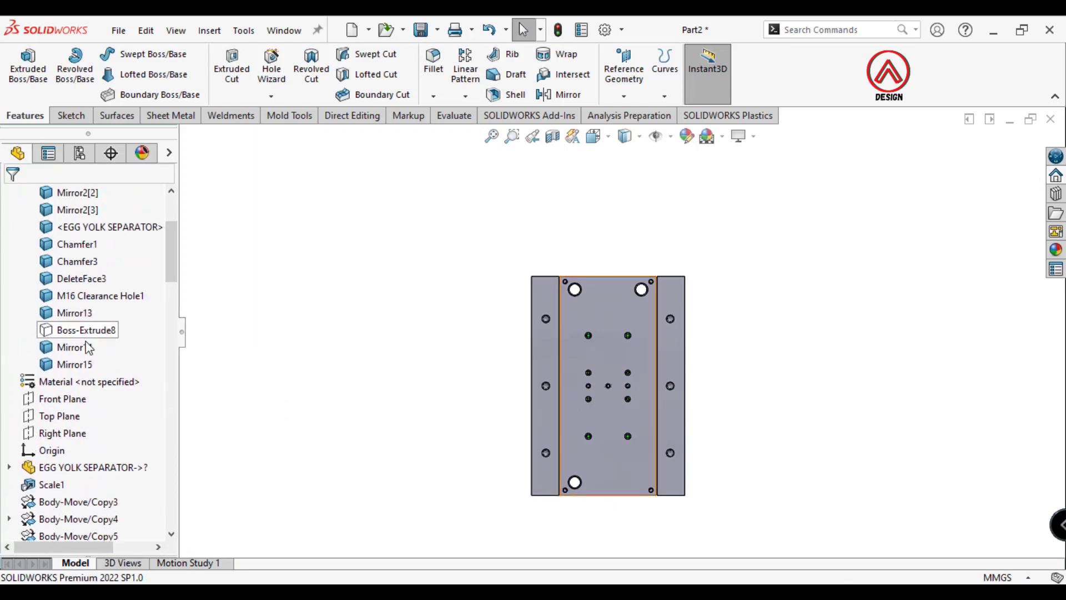
pyautogui.click(85, 330)
# Set up an M10 Through All Hole Wizard hole on the Boss-Extrude8 plate face.
pyautogui.scroll(-3, 605, 304)
pyautogui.click(581, 296)
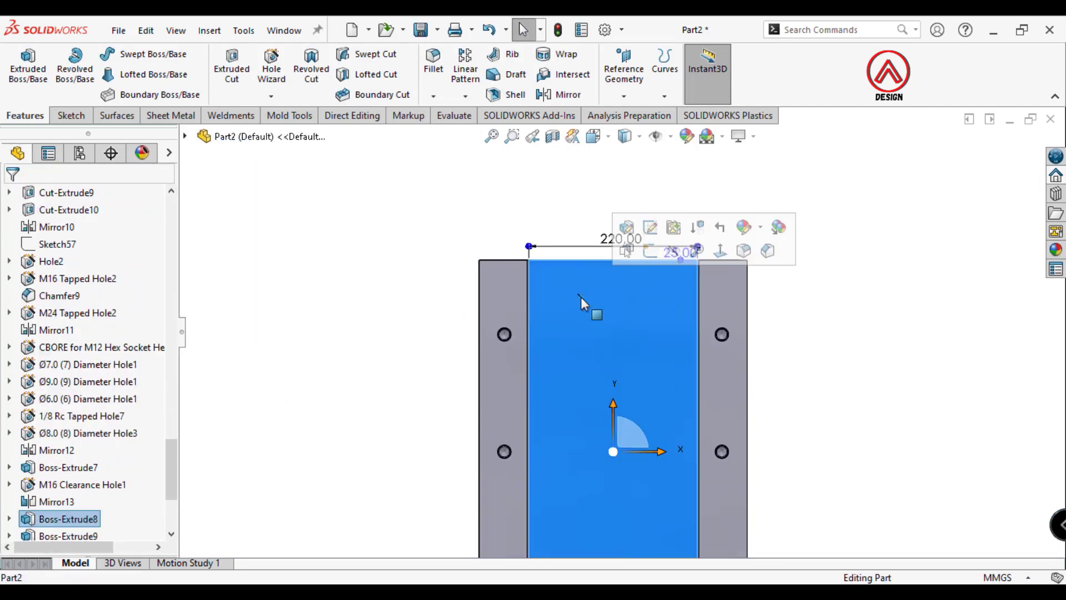
pyautogui.click(269, 61)
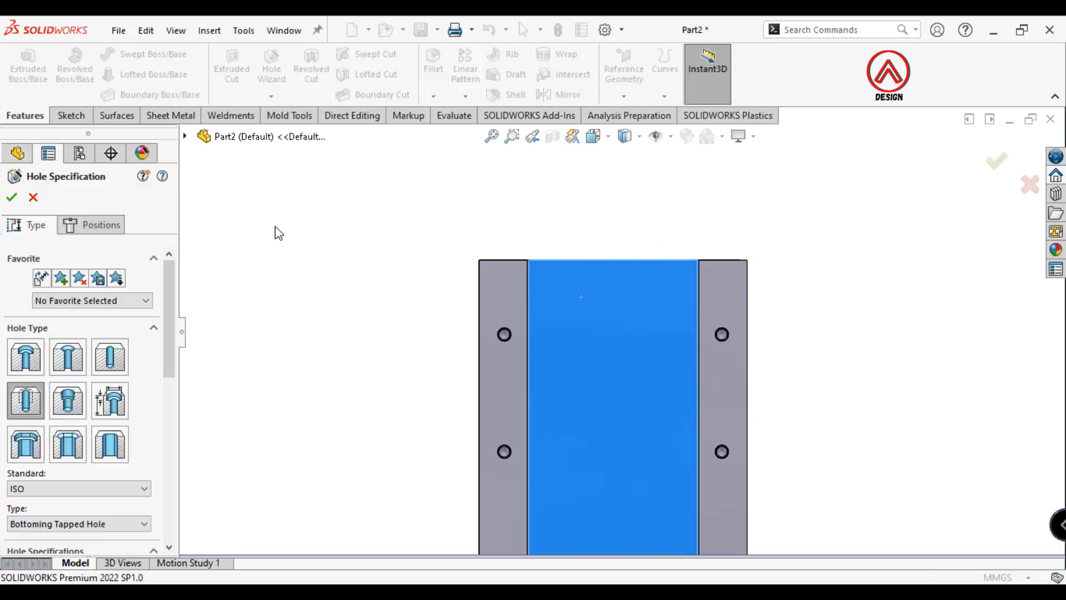
pyautogui.scroll(-3, 139, 355)
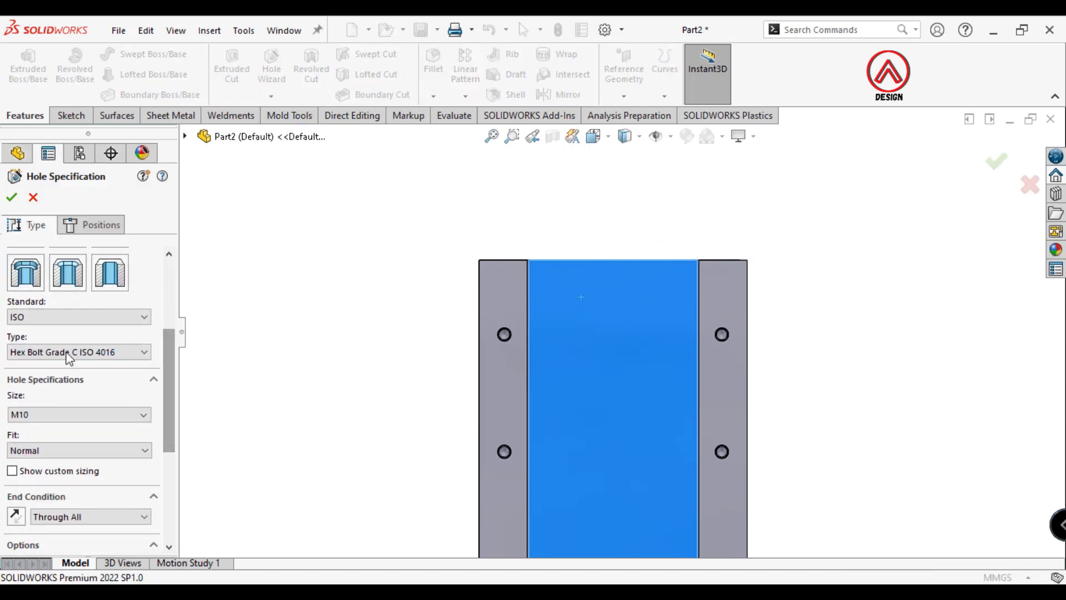
pyautogui.click(88, 351)
pyautogui.click(83, 397)
pyautogui.moveTo(169, 411); pyautogui.dragTo(166, 482)
pyautogui.click(12, 414)
pyautogui.click(12, 385)
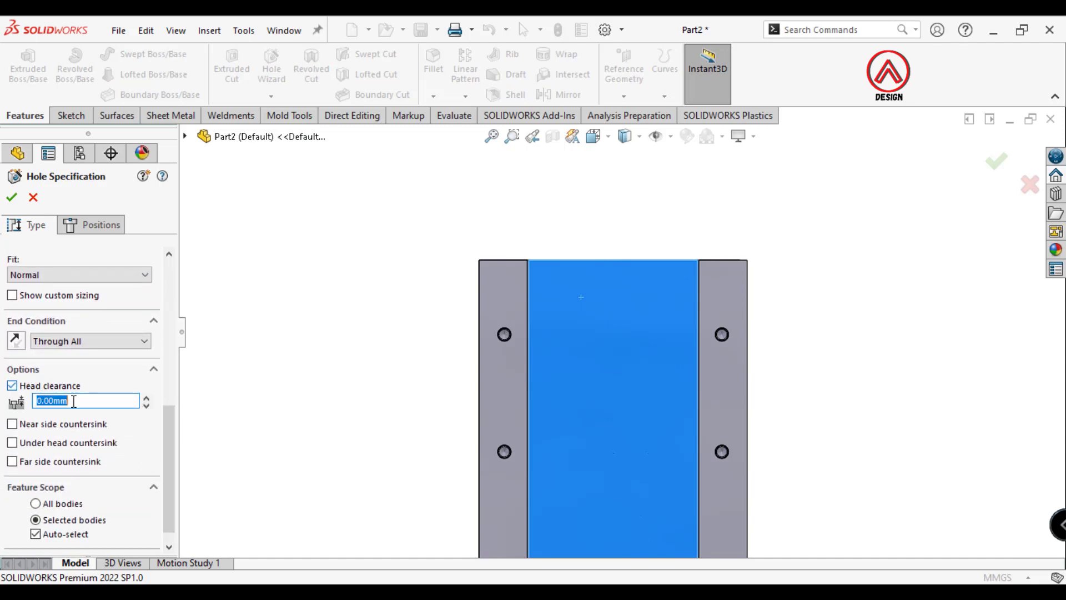
pyautogui.click(103, 383)
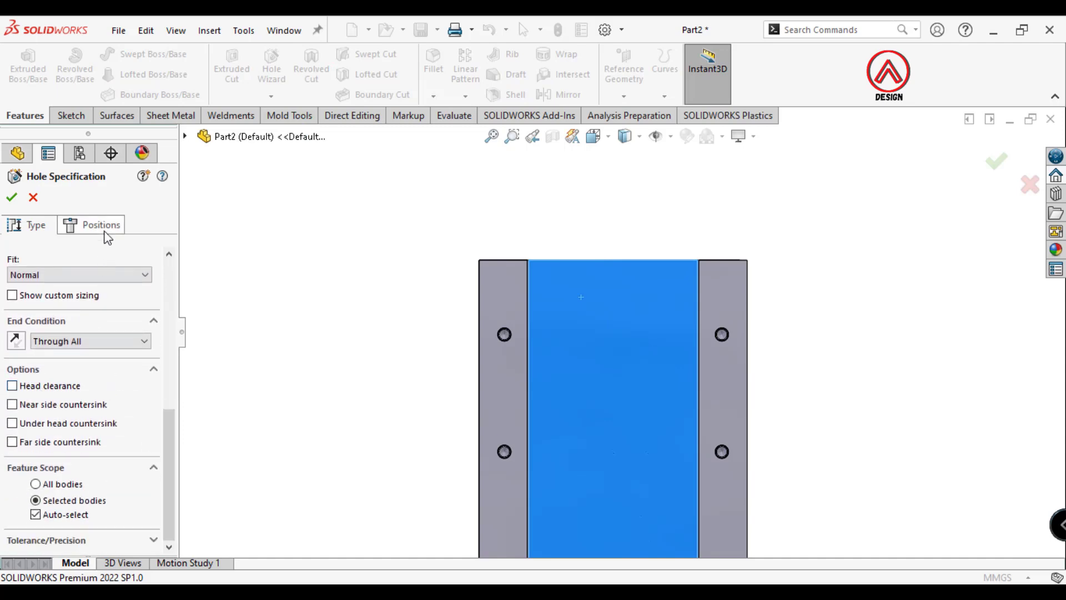
# Place holes at the four corner tapped-hole positions, with hidden edges shown dashed.
pyautogui.click(89, 223)
pyautogui.click(626, 224)
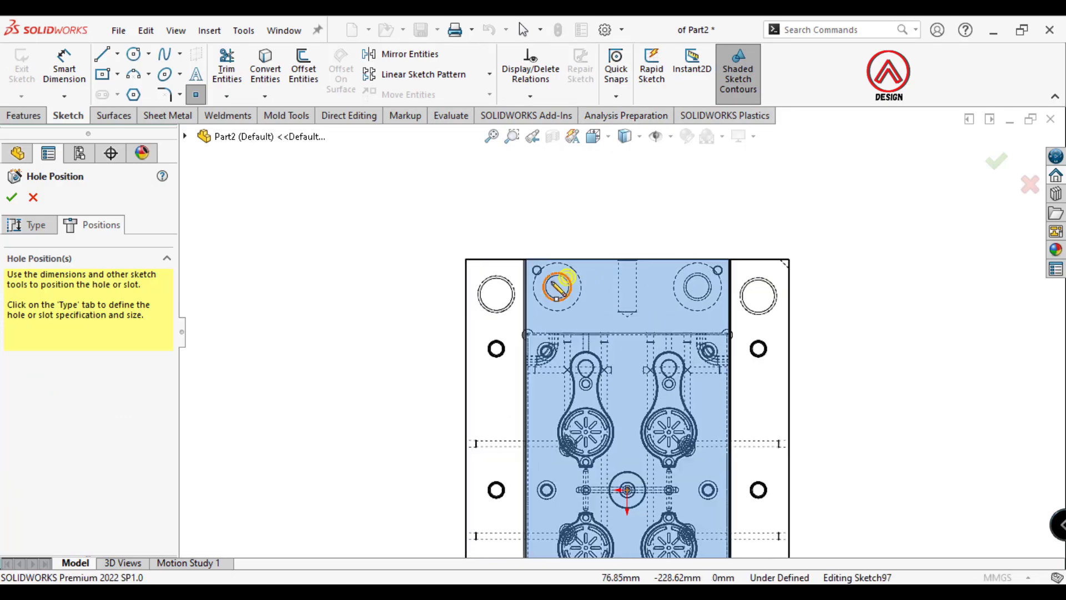
pyautogui.scroll(-5, 539, 276)
pyautogui.click(524, 257)
pyautogui.scroll(3, 524, 258)
pyautogui.scroll(-3, 889, 308)
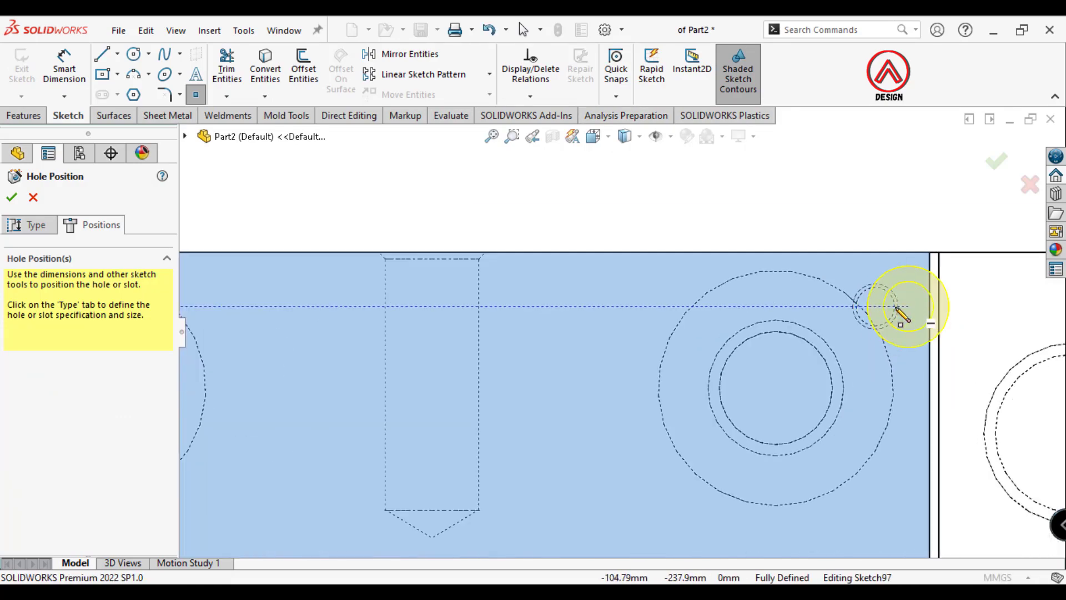
pyautogui.click(881, 309)
pyautogui.scroll(3, 881, 309)
pyautogui.scroll(5, 712, 373)
pyautogui.scroll(-3, 564, 527)
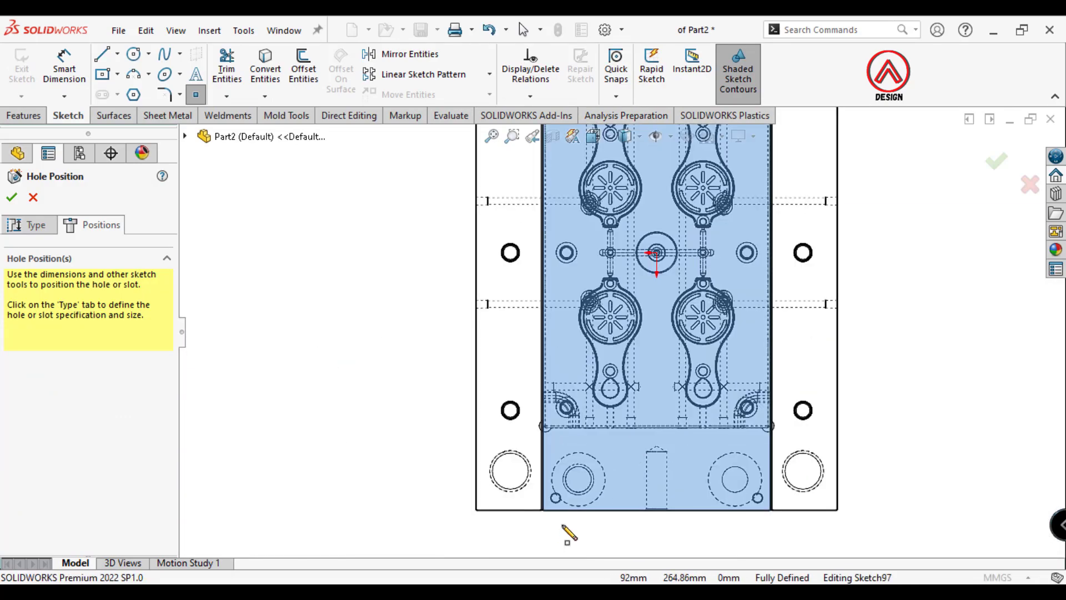
pyautogui.scroll(-2, 561, 444)
pyautogui.click(565, 420)
pyautogui.click(990, 421)
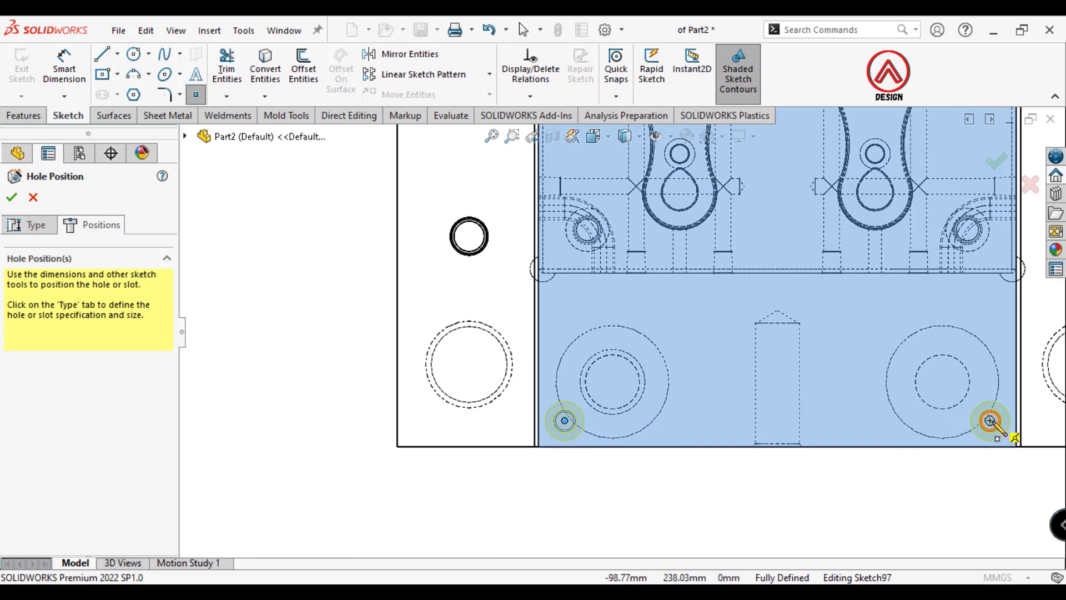
# Limit the hole cut's feature scope to the Boss-Extrude8 body.
pyautogui.click(30, 225)
pyautogui.scroll(-10, 159, 304)
pyautogui.scroll(-2, 71, 522)
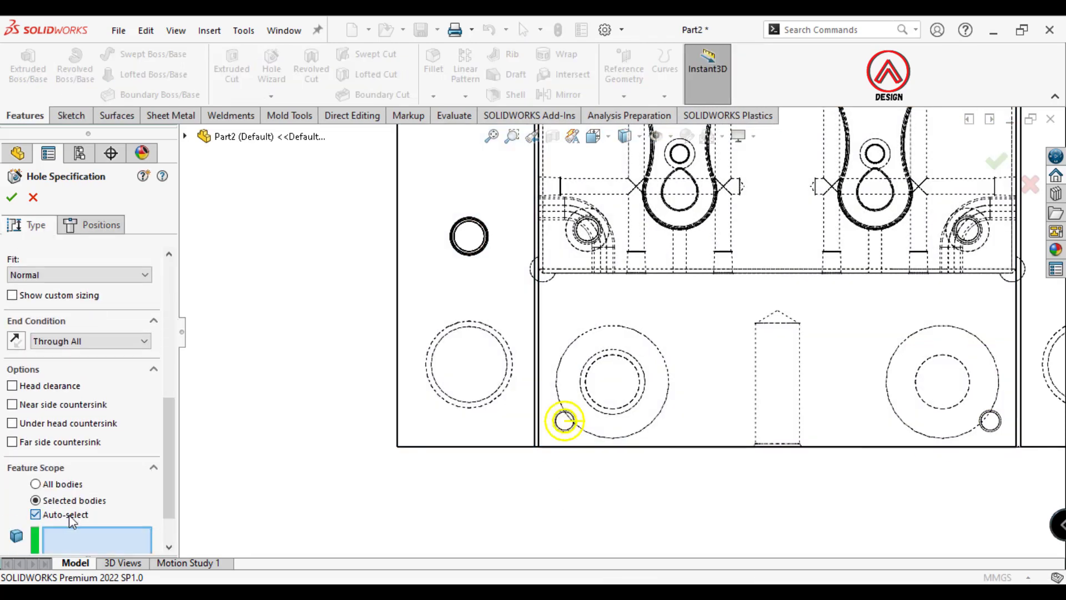
pyautogui.click(706, 404)
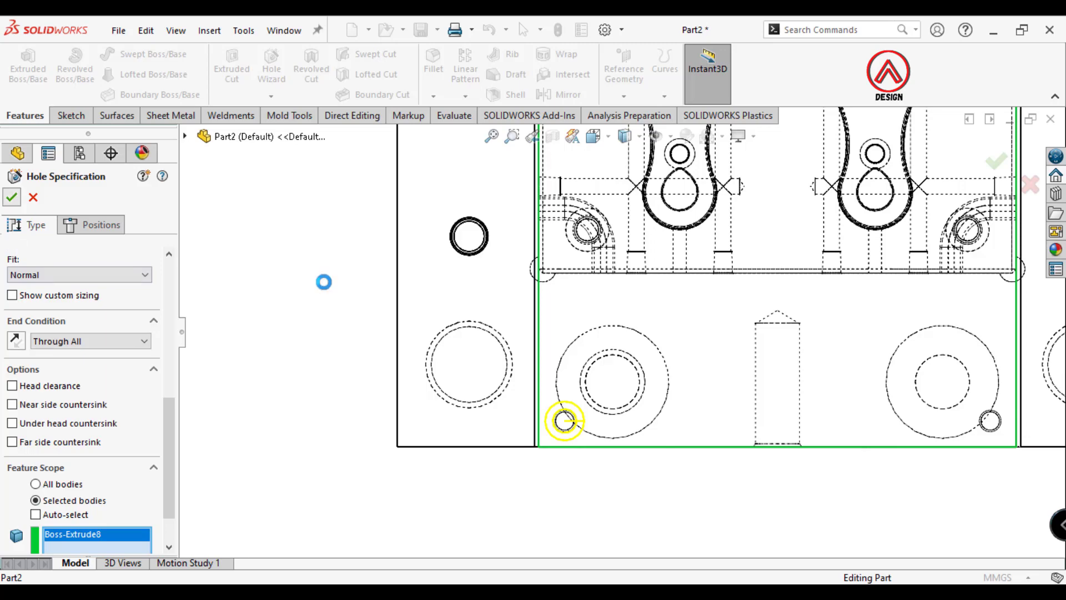
pyautogui.scroll(3, 611, 306)
pyautogui.scroll(3, 610, 306)
# Start a sketch on the Boss-Extrude8 plate and draw a circle above its centre.
pyautogui.scroll(-3, 667, 272)
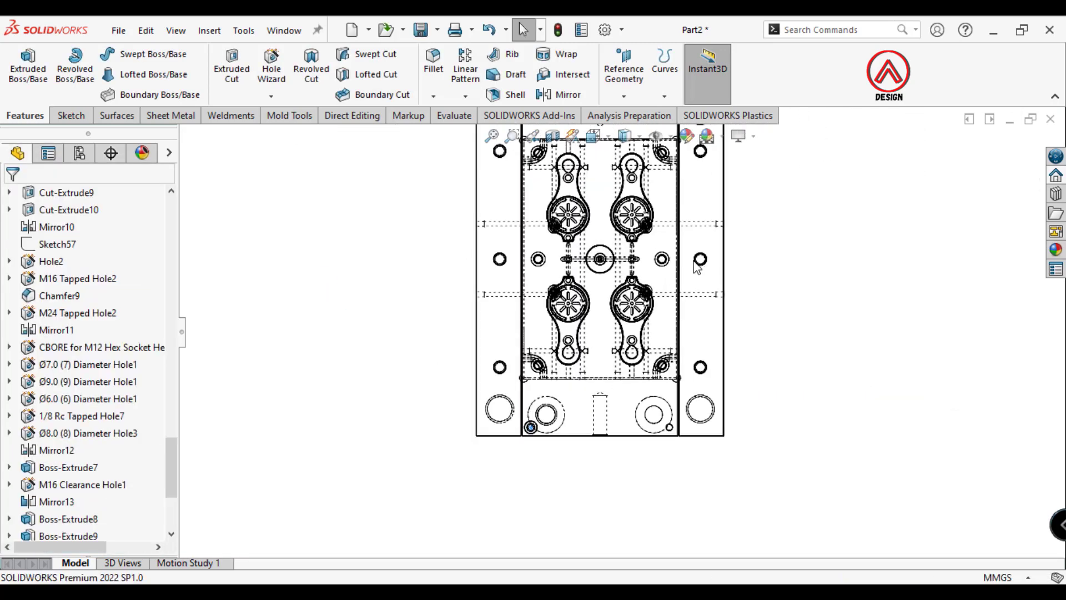
pyautogui.scroll(-2, 666, 273)
pyautogui.scroll(1, 583, 328)
pyautogui.scroll(-1, 519, 331)
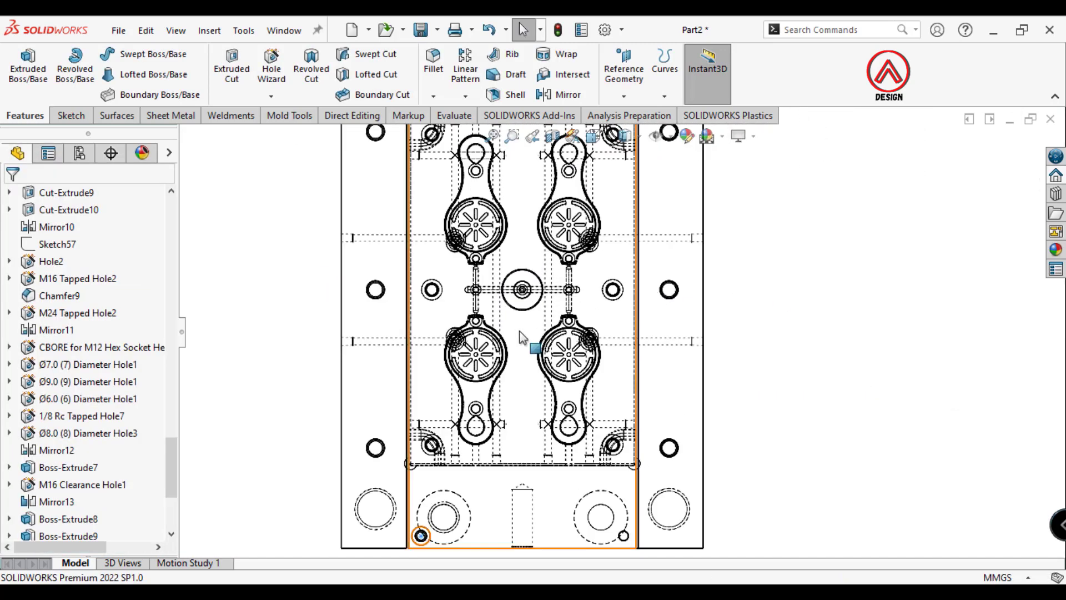
pyautogui.click(519, 331)
pyautogui.click(71, 115)
pyautogui.click(21, 62)
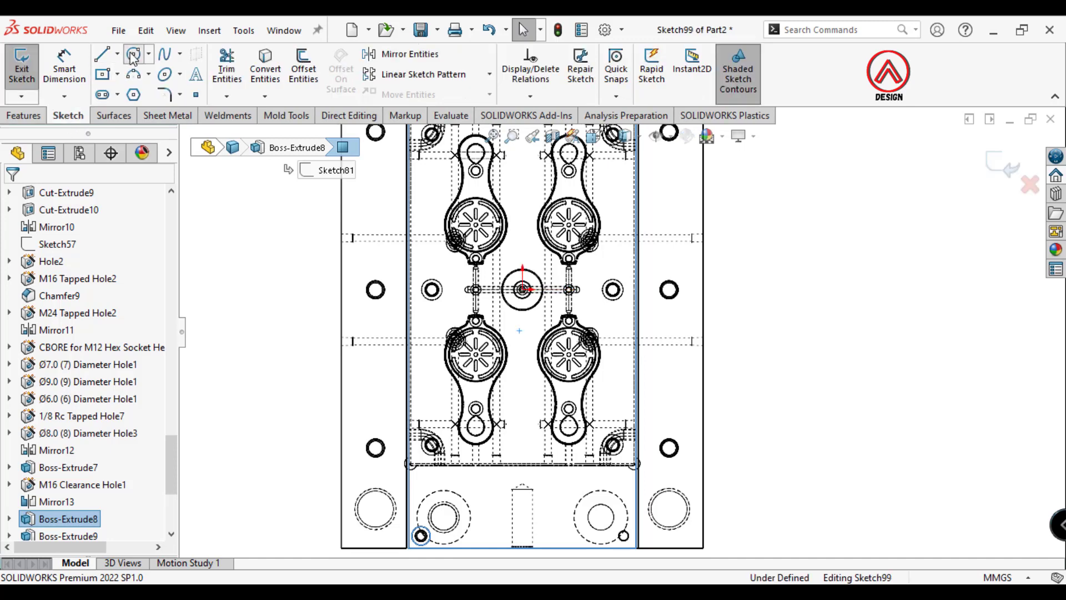
pyautogui.click(134, 54)
pyautogui.scroll(-3, 519, 206)
pyautogui.click(527, 244)
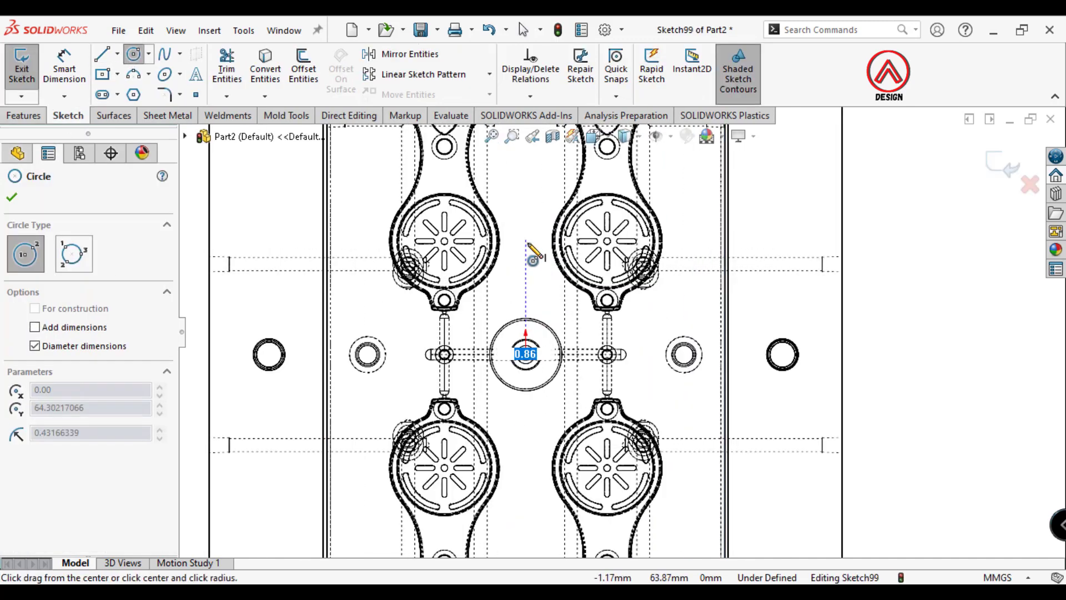
pyautogui.click(546, 288)
# Dimension the circle to a 40 mm diameter.
pyautogui.moveTo(546, 288); pyautogui.dragTo(517, 221, button='right')
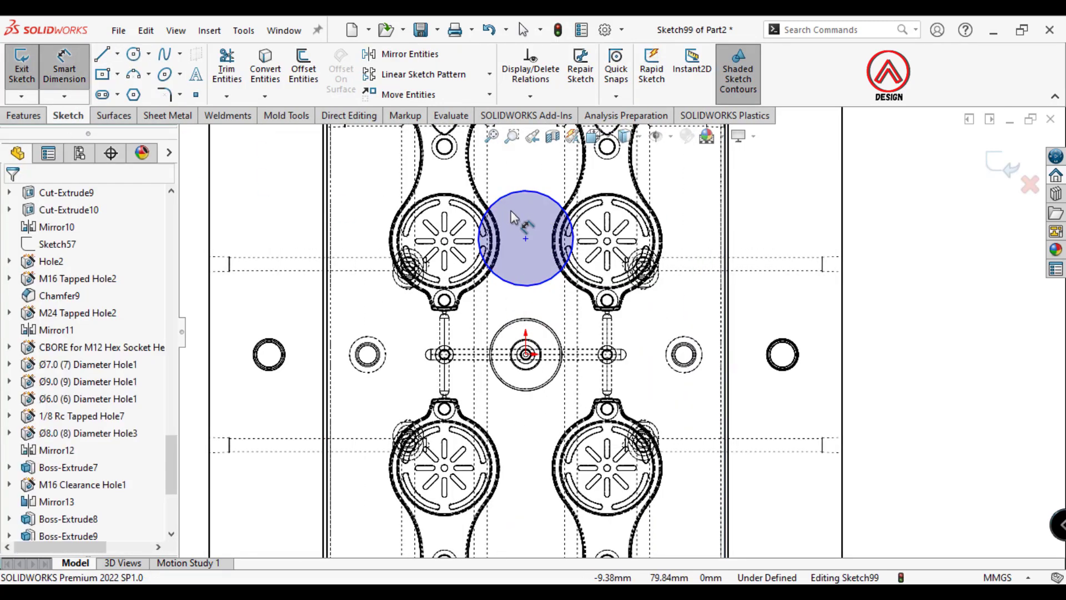
pyautogui.click(517, 221)
pyautogui.scroll(2, 678, 228)
pyautogui.scroll(-1, 686, 222)
pyautogui.click(669, 247)
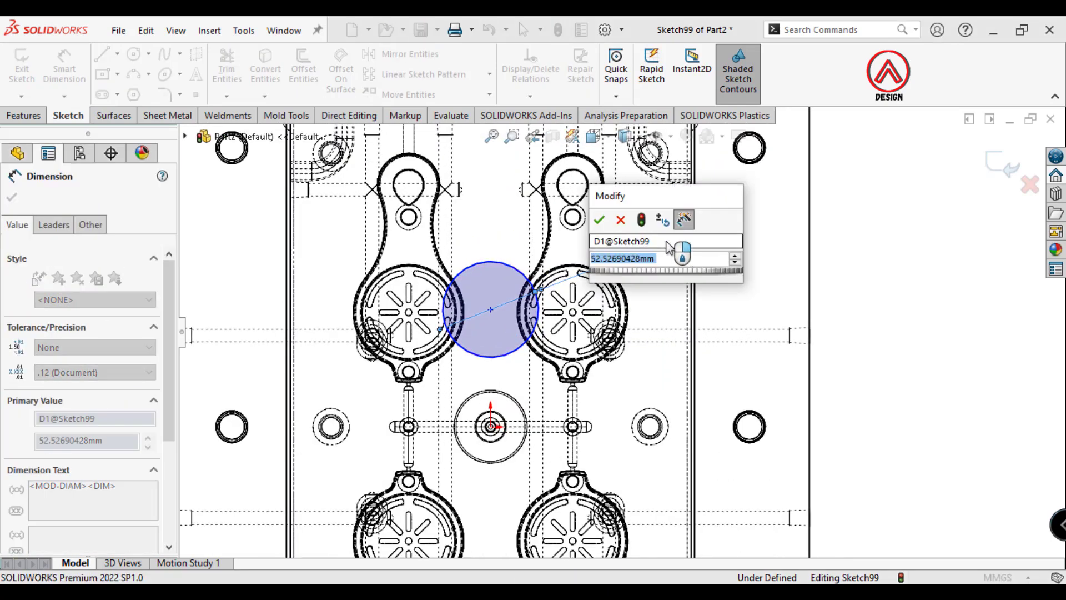
pyautogui.write('40')
pyautogui.press('Return')
pyautogui.click(777, 278)
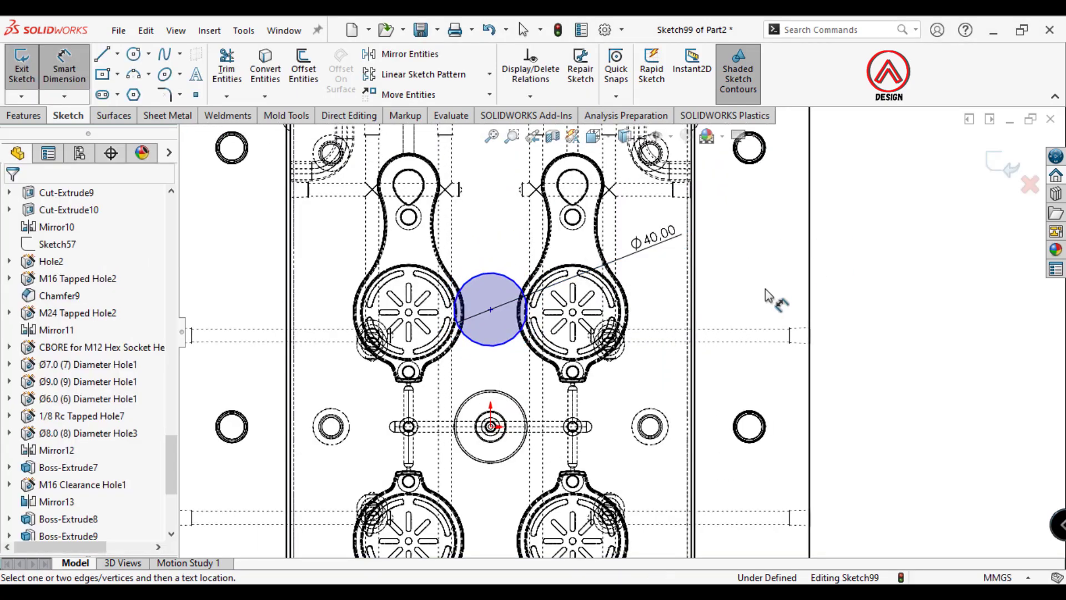
# Dimension the circle centre 50 mm above the origin.
pyautogui.scroll(2, 638, 311)
pyautogui.scroll(-3, 536, 398)
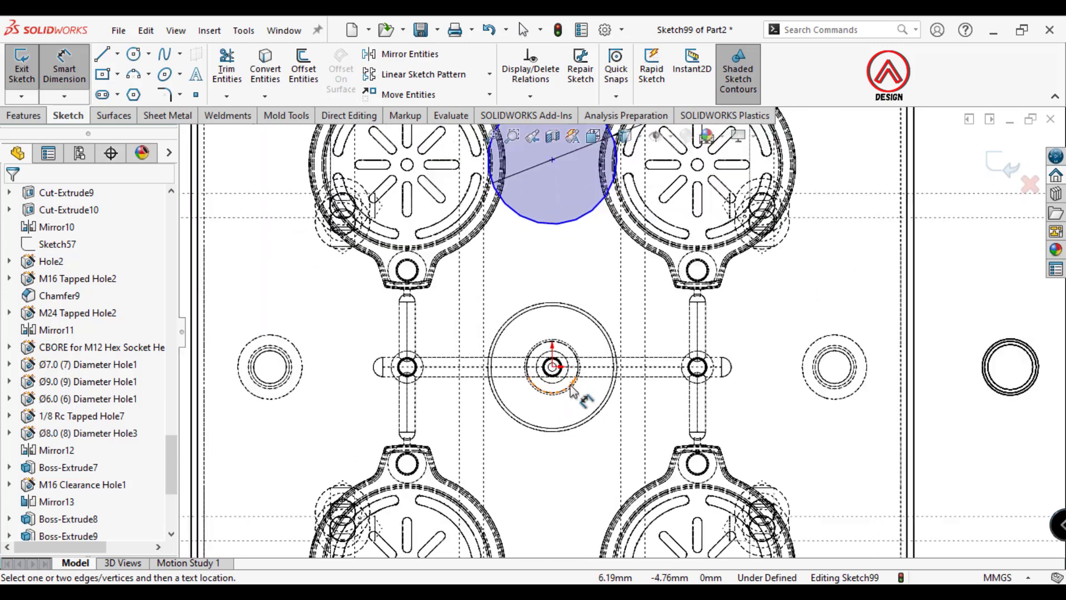
pyautogui.click(553, 367)
pyautogui.click(553, 159)
pyautogui.scroll(3, 618, 332)
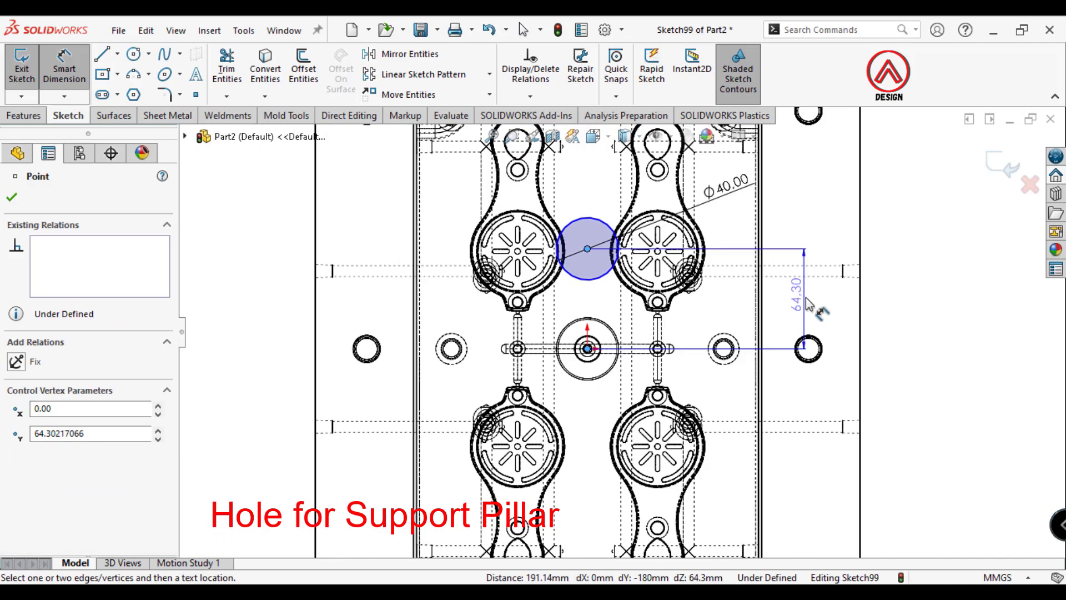
pyautogui.scroll(1, 889, 311)
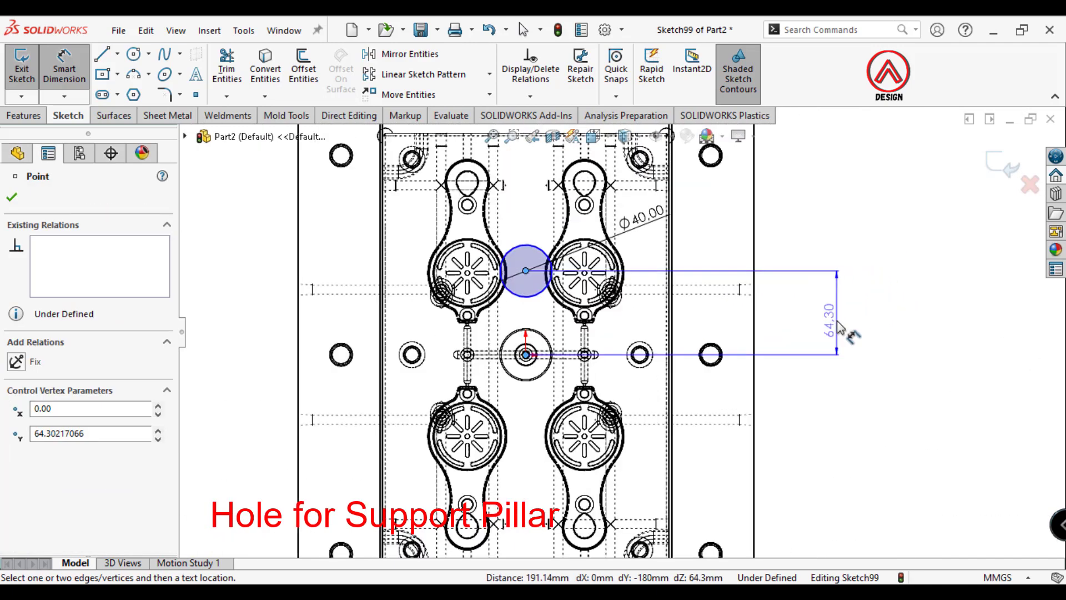
pyautogui.click(838, 327)
pyautogui.scroll(1, 838, 328)
pyautogui.write('50')
pyautogui.press('Return')
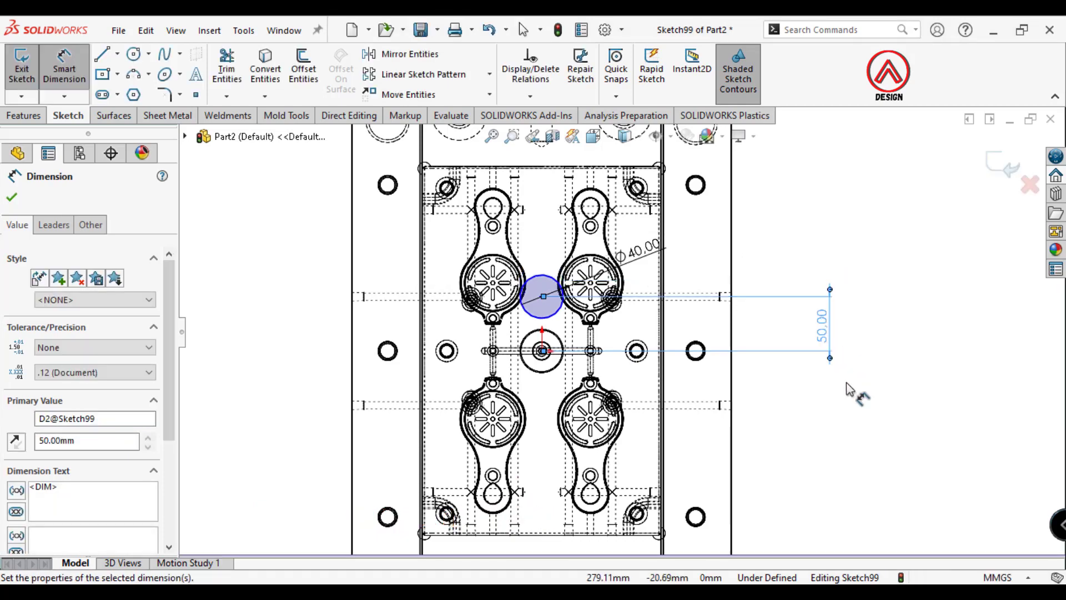
pyautogui.press('Escape')
pyautogui.scroll(-1, 541, 375)
pyautogui.scroll(-2, 542, 376)
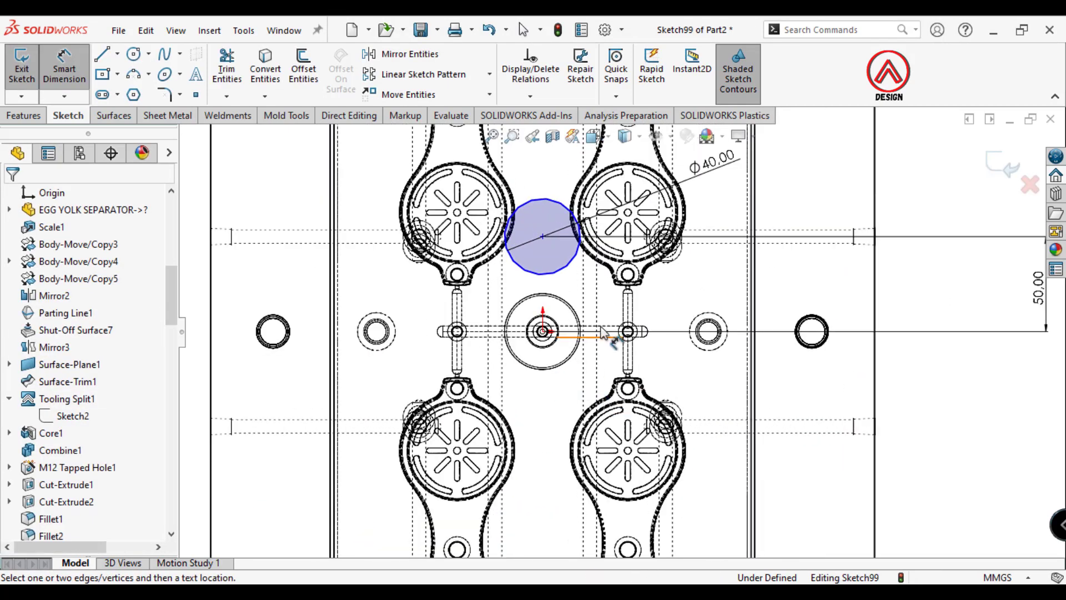
pyautogui.scroll(1, 558, 272)
pyautogui.press('Escape')
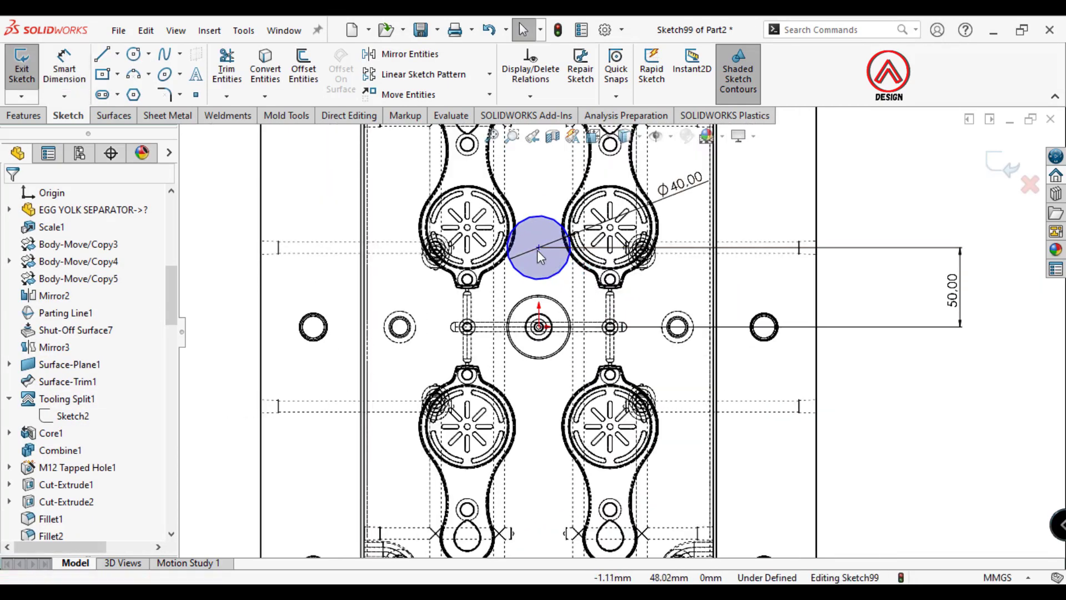
# Add a Vertical relation between the circle centre and the origin.
pyautogui.click(538, 247)
pyautogui.keyDown('ctrl'); pyautogui.click(539, 327); pyautogui.keyUp('ctrl')
pyautogui.click(612, 265)
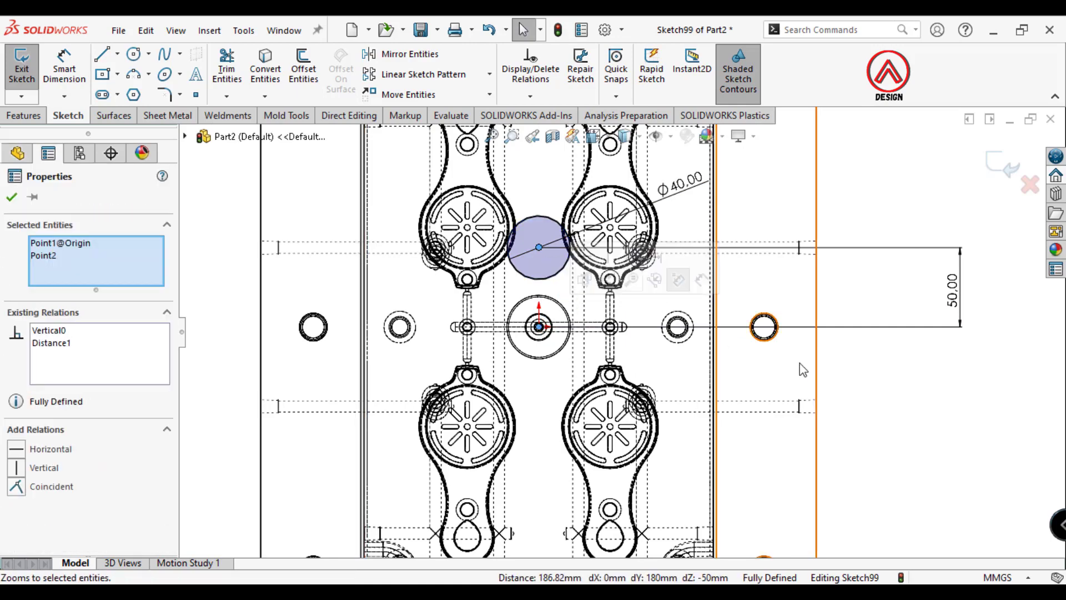
pyautogui.click(981, 409)
pyautogui.scroll(1, 609, 289)
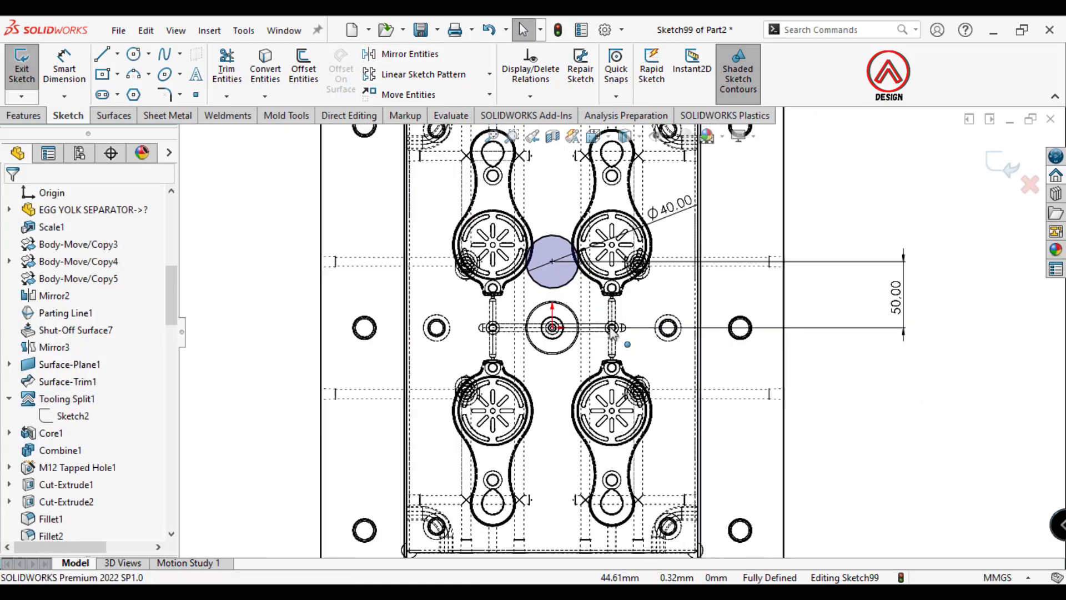
pyautogui.click(117, 54)
# Draw a horizontal construction centreline from the origin out to the left.
pyautogui.click(143, 93)
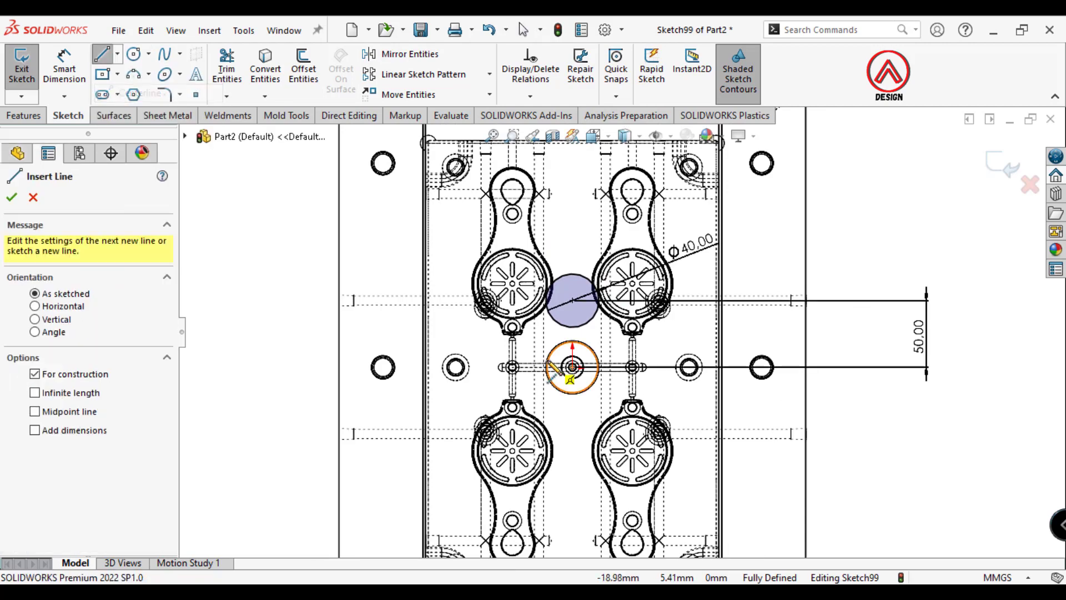
pyautogui.scroll(5, 569, 364)
pyautogui.scroll(5, 572, 333)
pyautogui.click(561, 297)
pyautogui.scroll(-5, 555, 300)
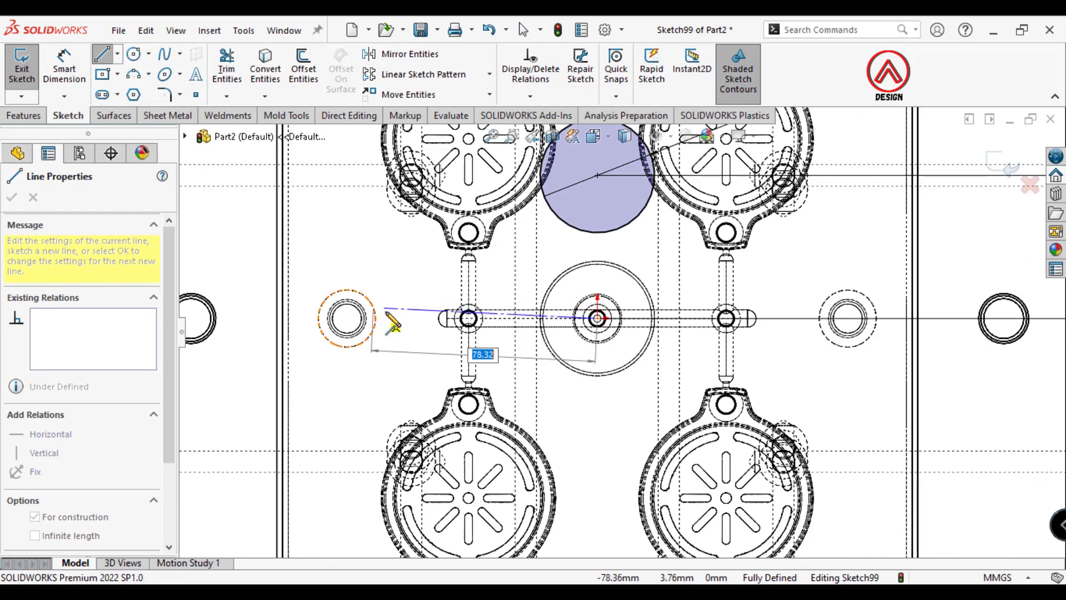
pyautogui.click(395, 318)
# Mirror only the Ø40 circle about the new horizontal centreline.
pyautogui.click(404, 61)
pyautogui.click(215, 319)
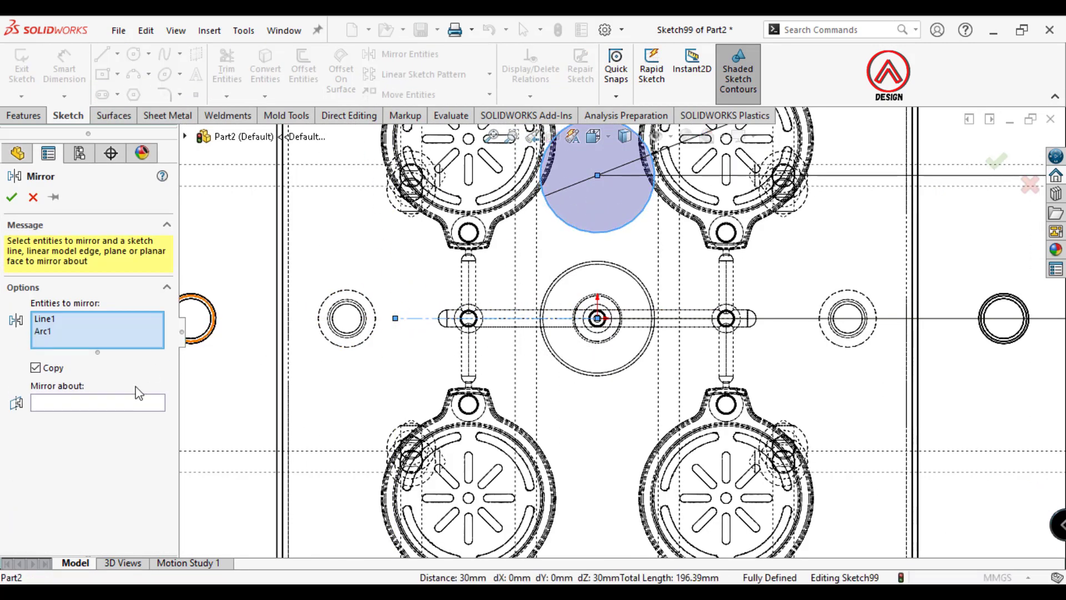
pyautogui.rightClick(83, 333)
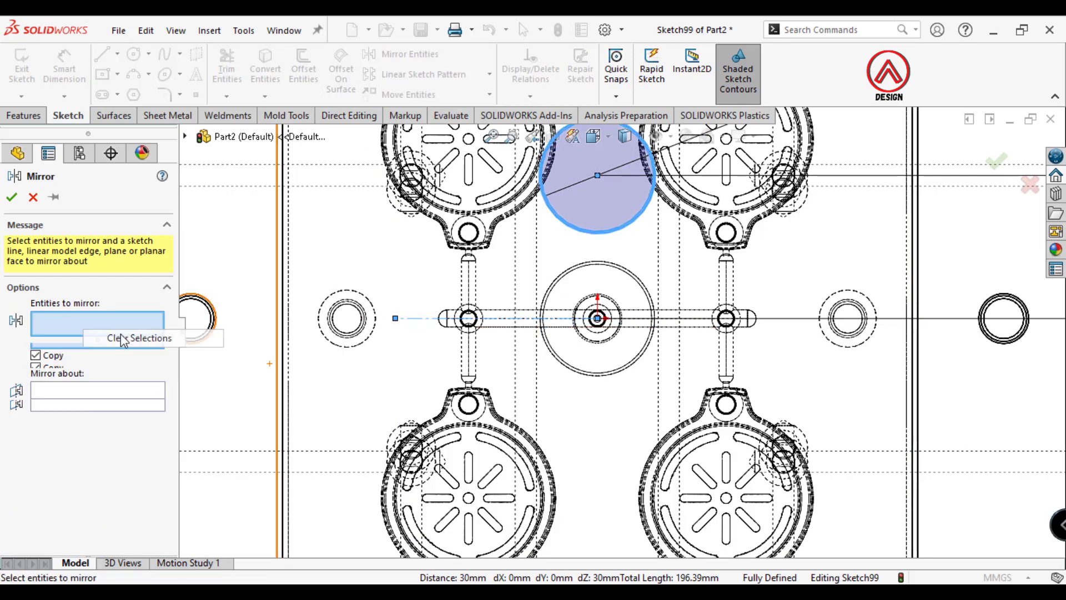
pyautogui.click(111, 338)
pyautogui.click(571, 233)
pyautogui.click(107, 397)
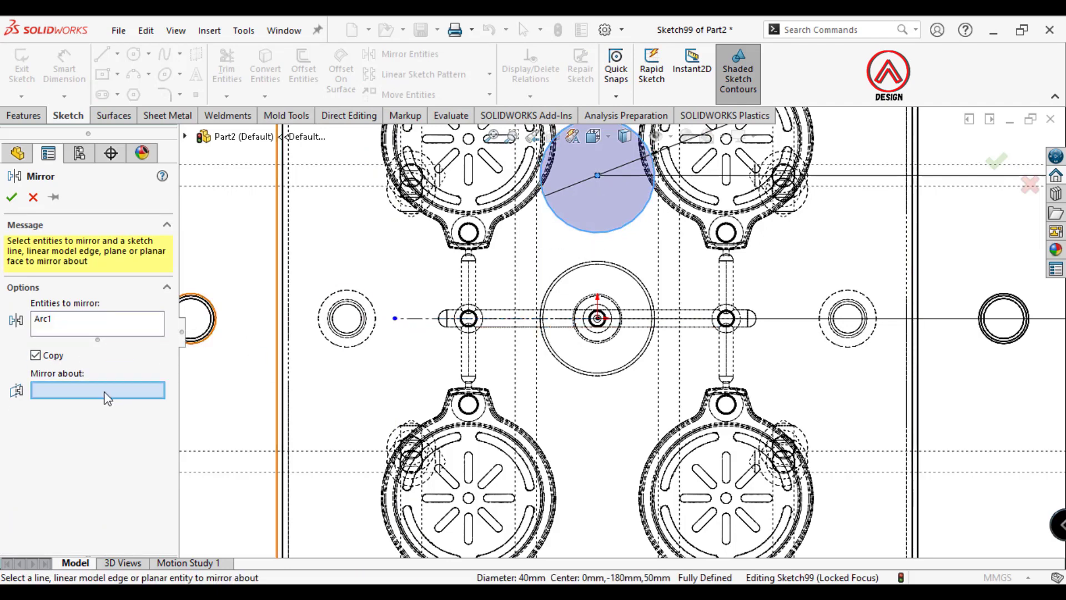
pyautogui.click(414, 322)
pyautogui.click(11, 197)
# Fit the part to the window and orbit it into a tilted 3-D view.
pyautogui.press('f')
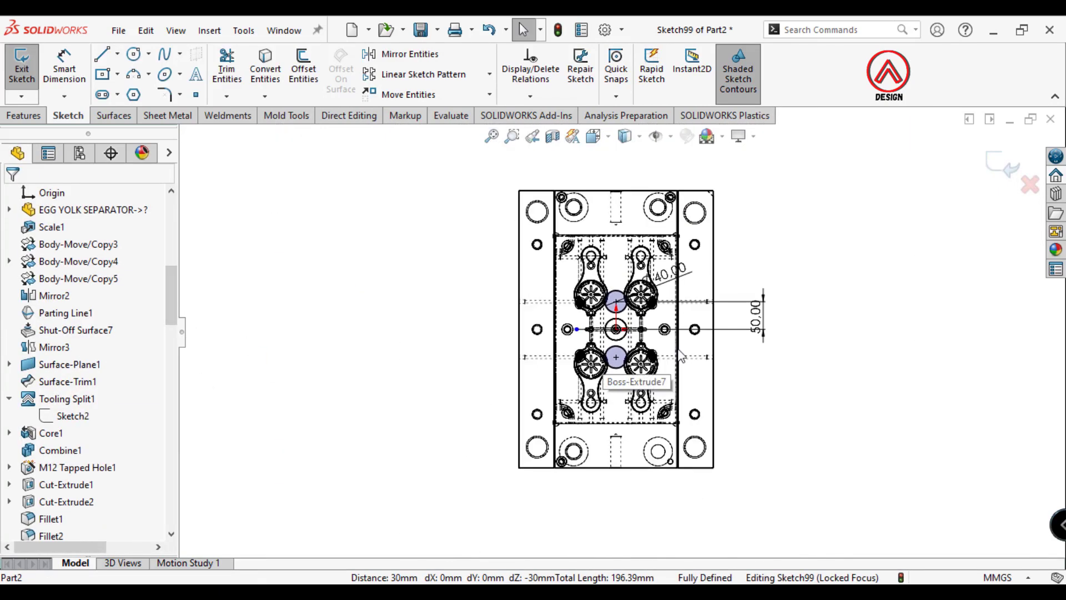
pyautogui.scroll(-2, 581, 308)
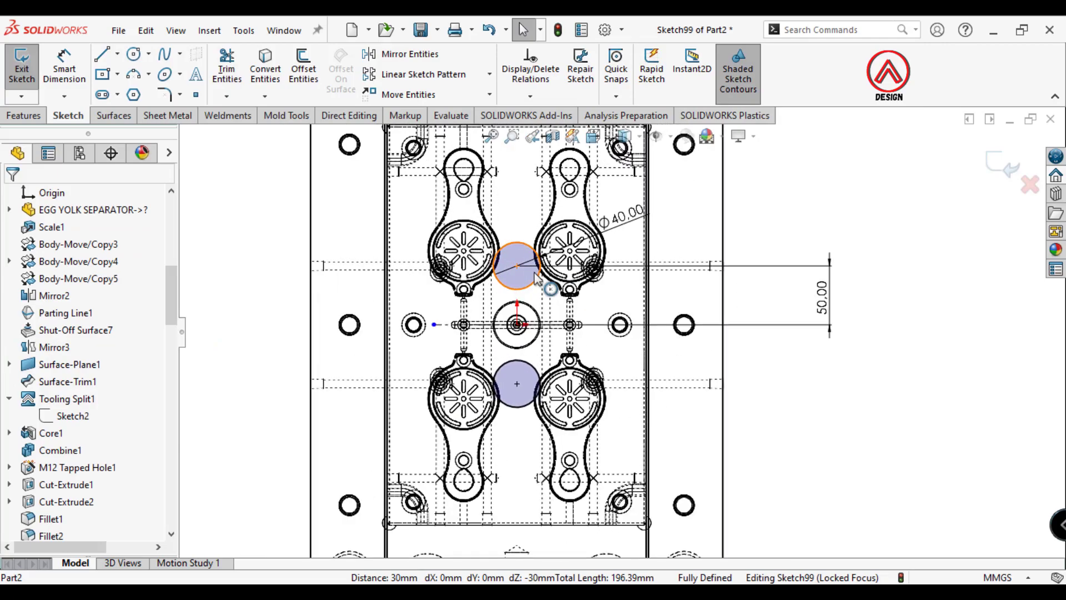
pyautogui.scroll(-2, 583, 317)
pyautogui.scroll(-2, 474, 276)
pyautogui.scroll(-2, 417, 302)
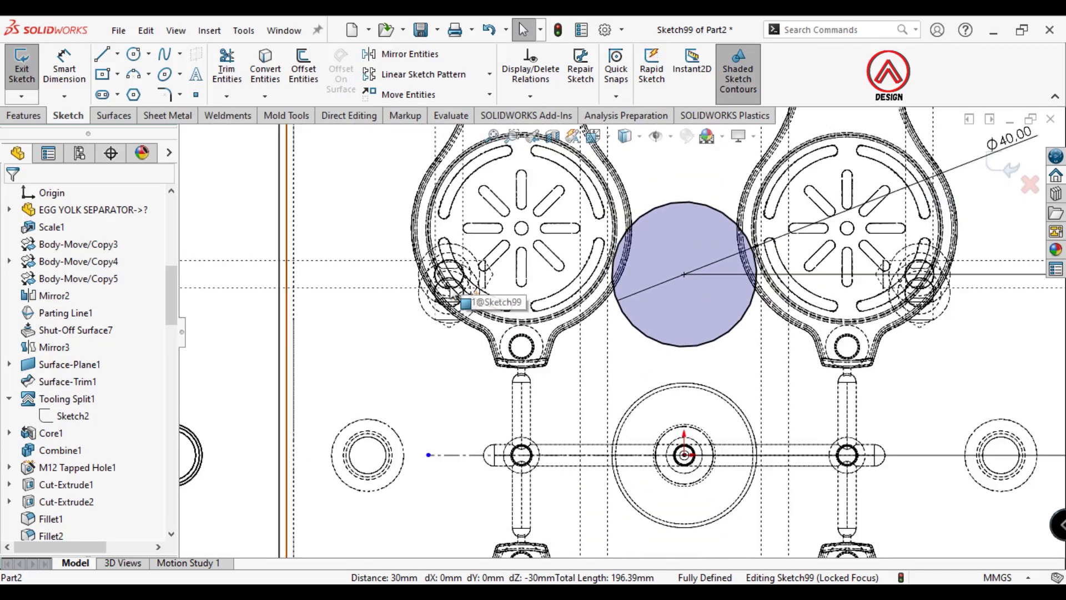
pyautogui.moveTo(547, 340)
pyautogui.mouseDown(button='middle')
pyautogui.moveTo(552, 312)
pyautogui.moveTo(637, 333)
pyautogui.moveTo(637, 434)
pyautogui.moveTo(636, 333)
pyautogui.moveTo(650, 422)
pyautogui.moveTo(619, 217)
pyautogui.mouseUp(button='middle')
# Return to the Top view and zoom in on the plate.
pyautogui.click(595, 140)
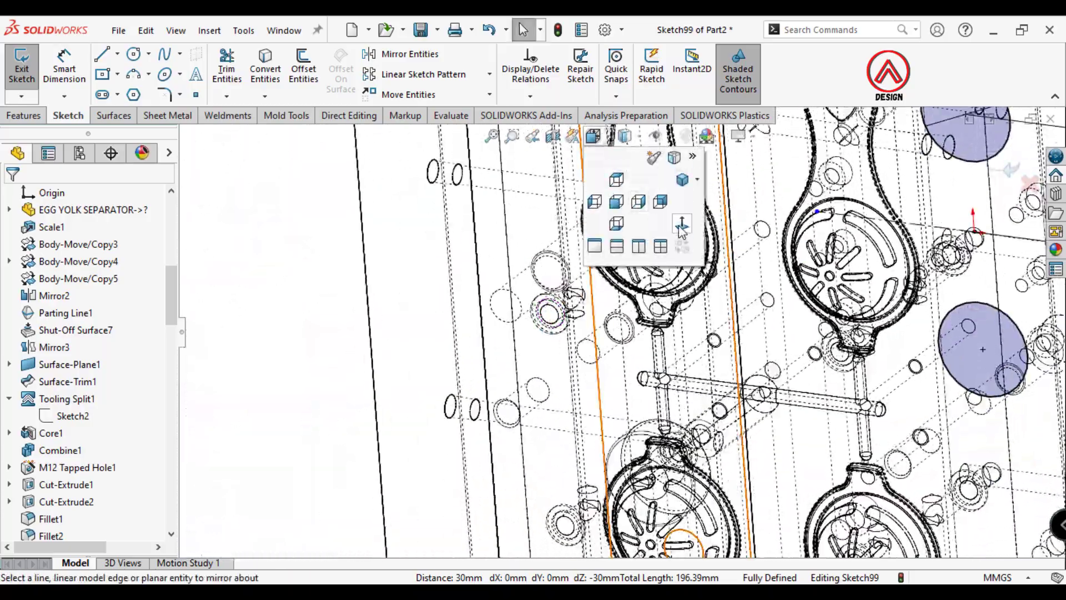
pyautogui.click(608, 203)
pyautogui.scroll(-5, 702, 358)
pyautogui.scroll(1, 702, 357)
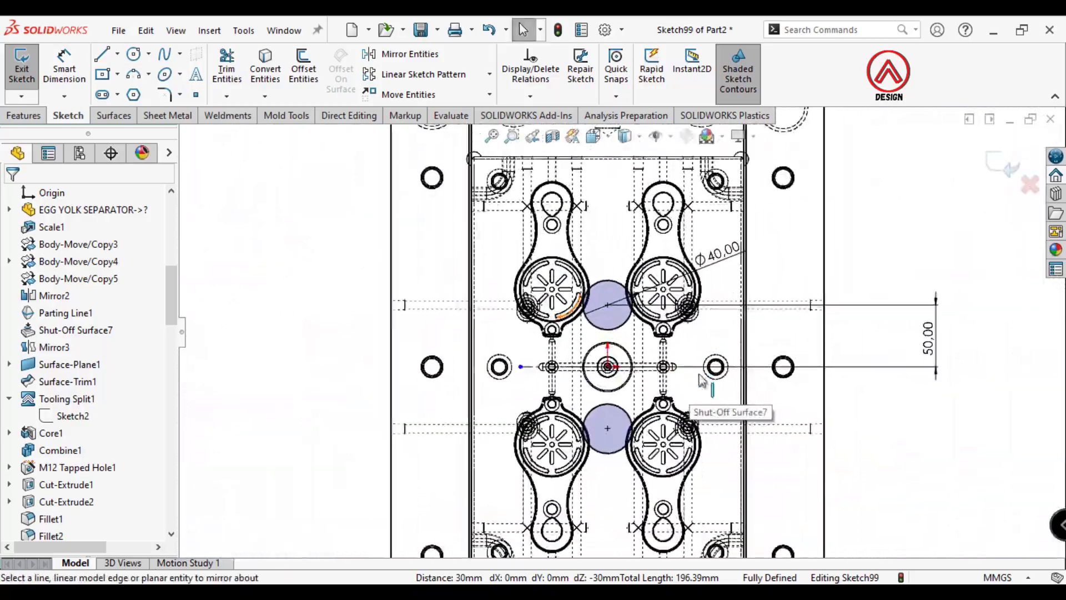
pyautogui.scroll(2, 675, 388)
pyautogui.scroll(3, 666, 383)
pyautogui.scroll(-2, 622, 304)
pyautogui.scroll(1, 622, 304)
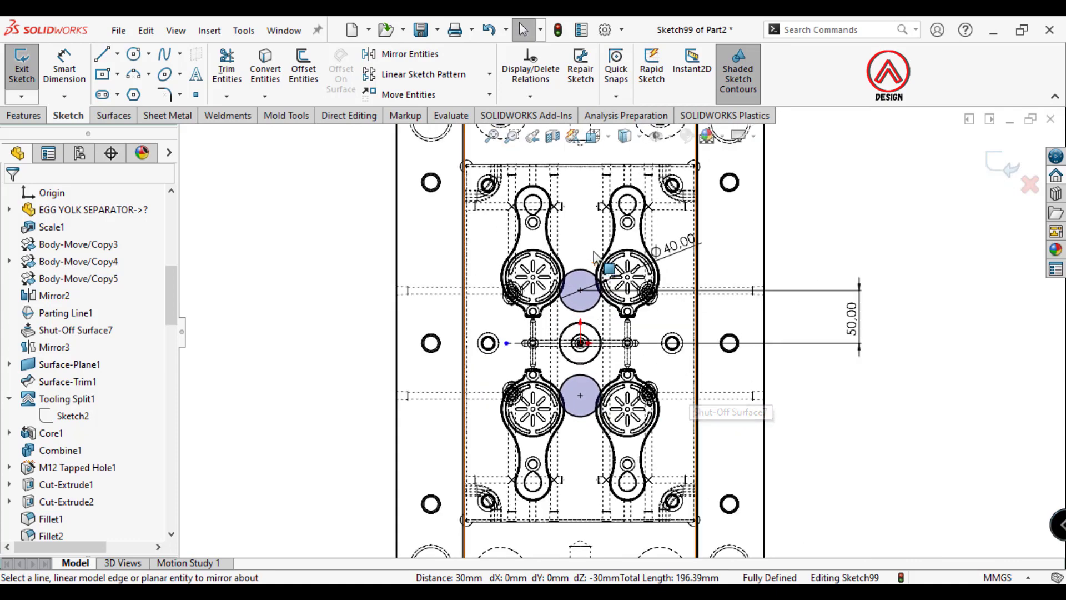
pyautogui.scroll(2, 356, 167)
pyautogui.scroll(-2, 344, 161)
pyautogui.scroll(-2, 328, 149)
# Draw a new circle with its centre 100 mm above the existing Ø40 circle.
pyautogui.press('c')
pyautogui.scroll(-2, 550, 272)
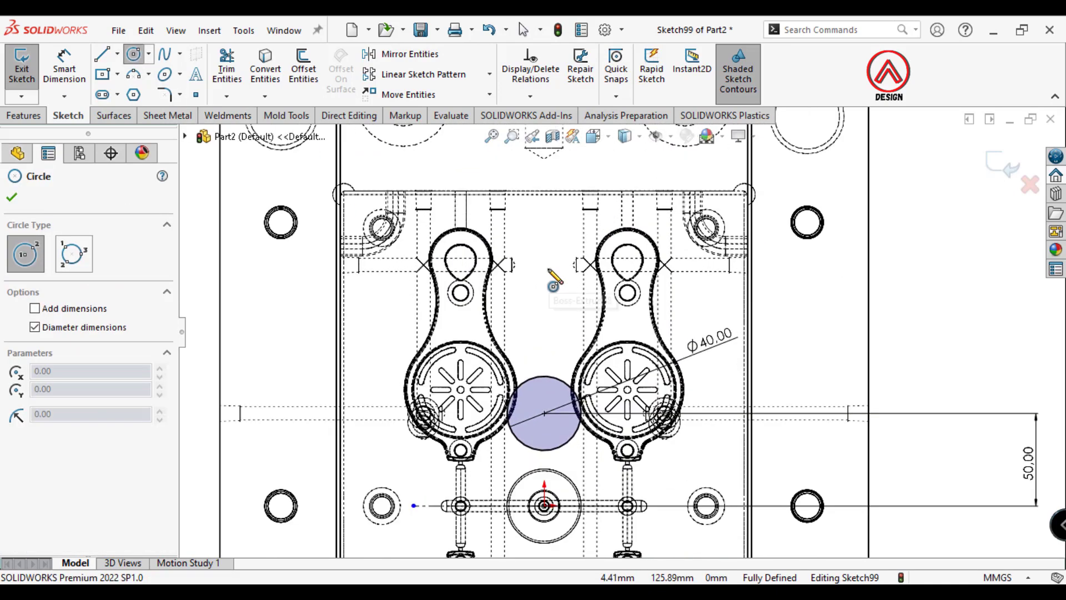
pyautogui.click(551, 284)
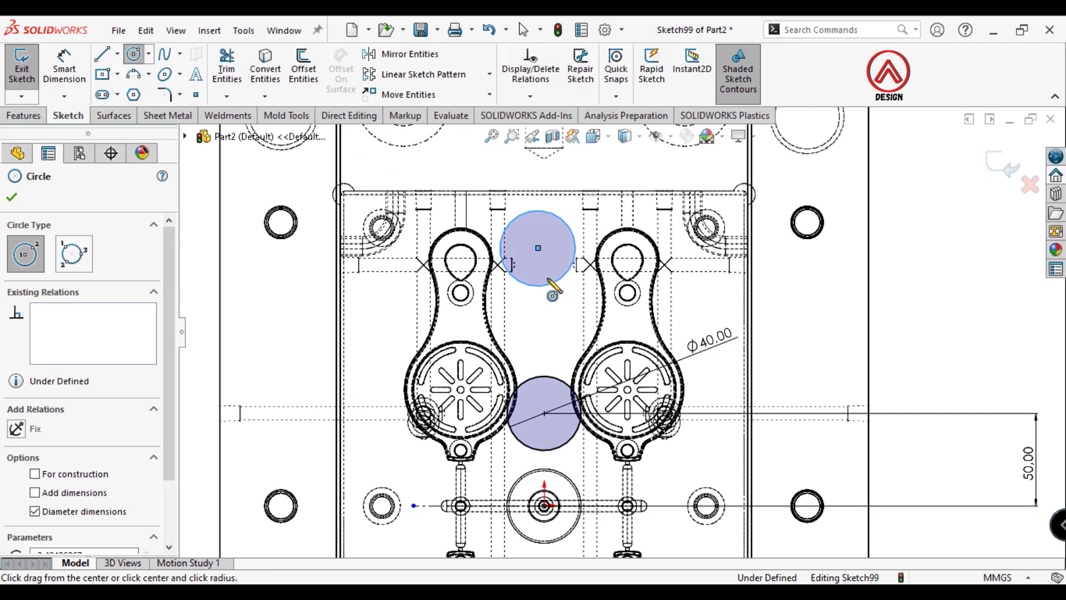
pyautogui.click(60, 71)
pyautogui.click(544, 413)
pyautogui.click(792, 289)
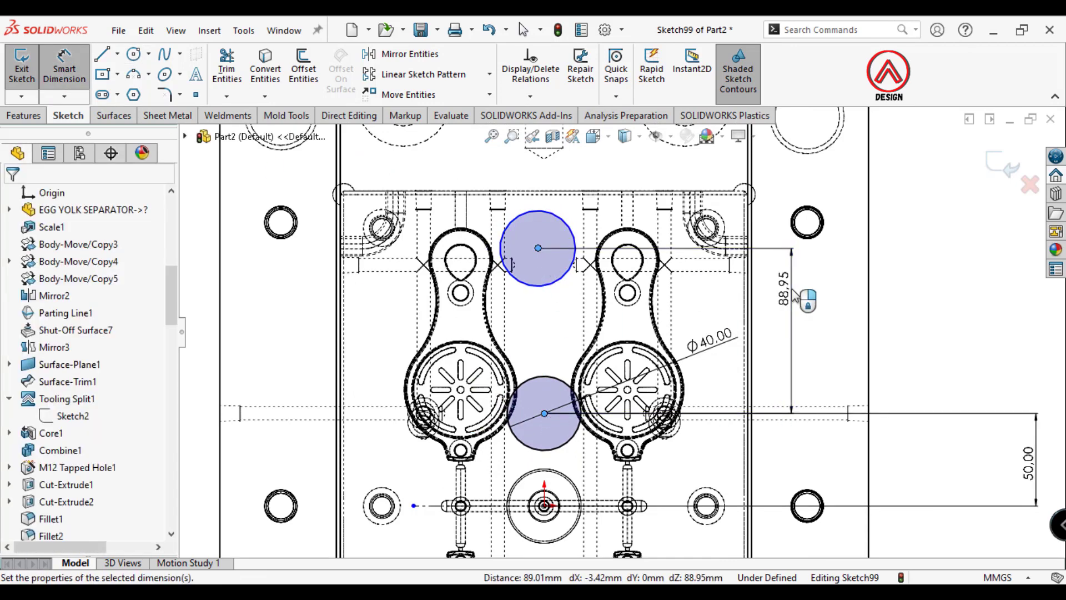
pyautogui.press('Escape')
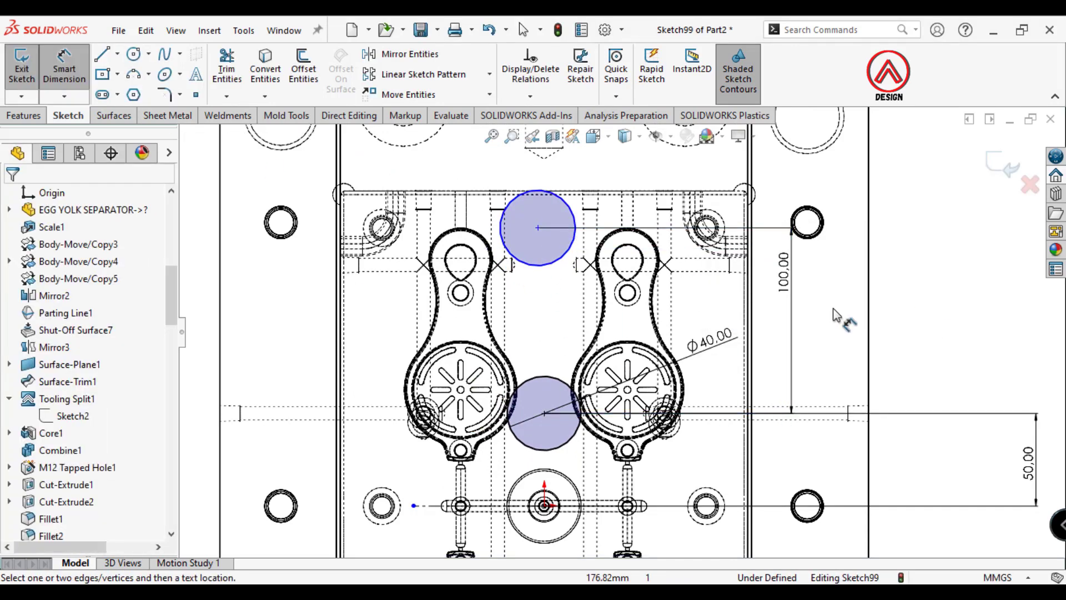
# Add a Vertical relation between the two circle centres.
pyautogui.scroll(3, 777, 320)
pyautogui.scroll(-2, 655, 320)
pyautogui.press('Escape')
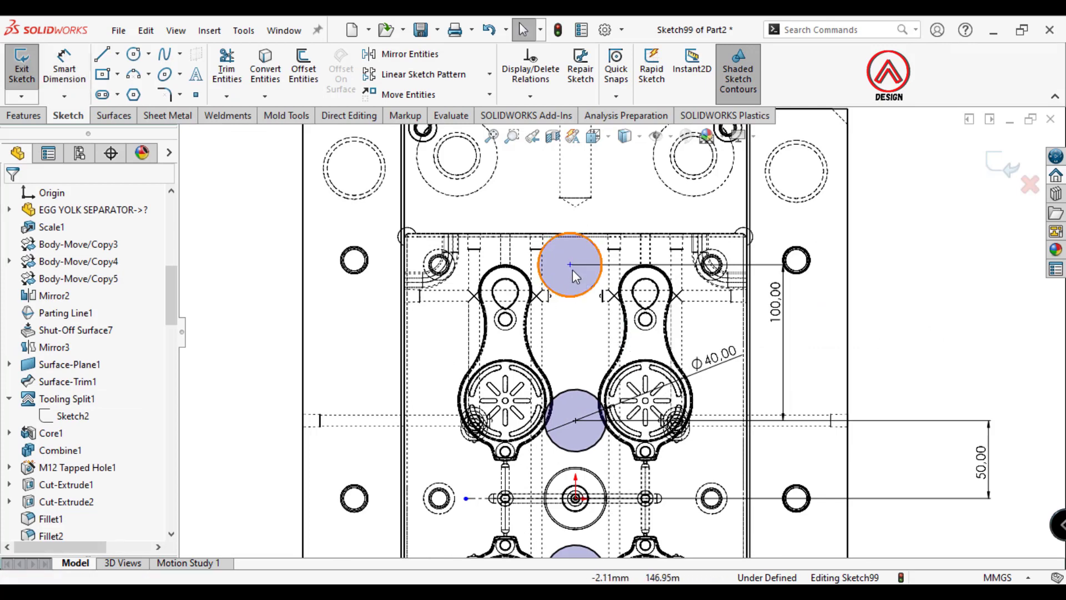
pyautogui.click(571, 265)
pyautogui.keyDown('ctrl'); pyautogui.click(575, 421); pyautogui.keyUp('ctrl')
pyautogui.click(707, 374)
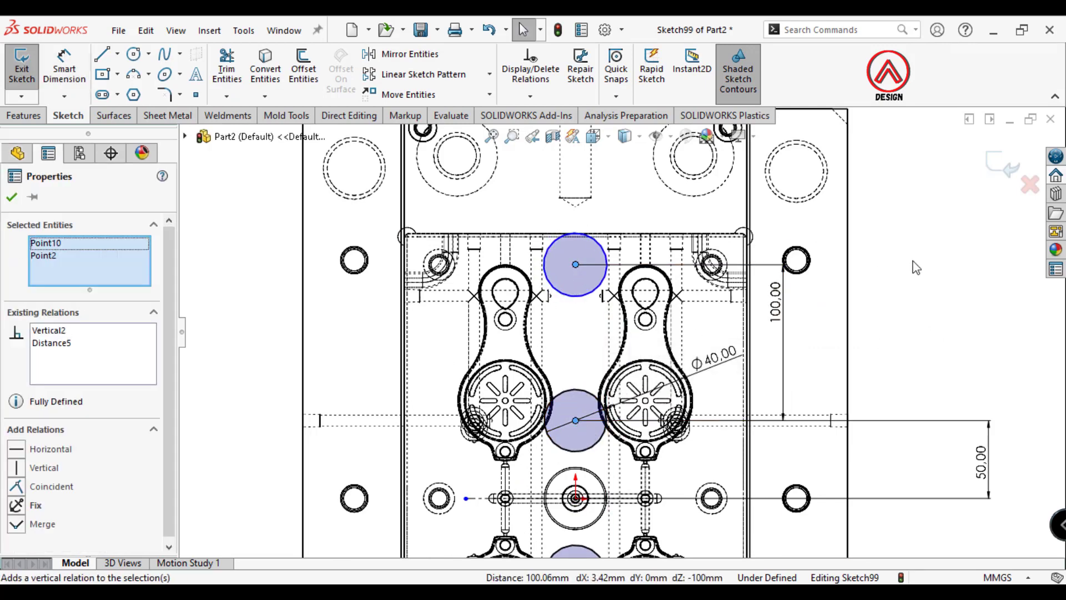
pyautogui.press('Escape')
# Dimension the new circle's diameter to Ø40.
pyautogui.click(62, 57)
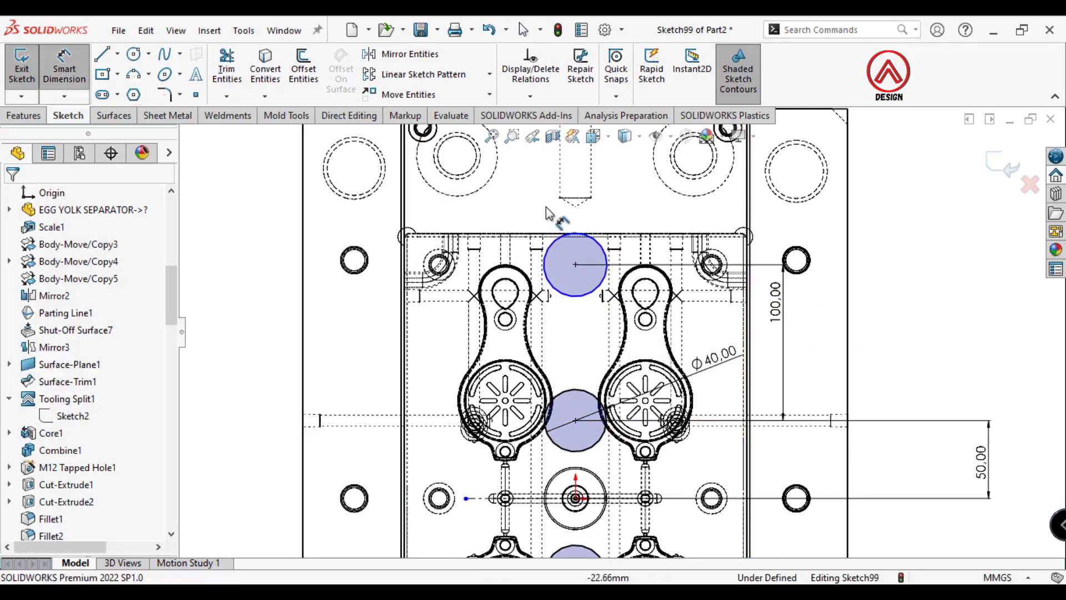
pyautogui.click(590, 245)
pyautogui.click(610, 203)
pyautogui.press('Return')
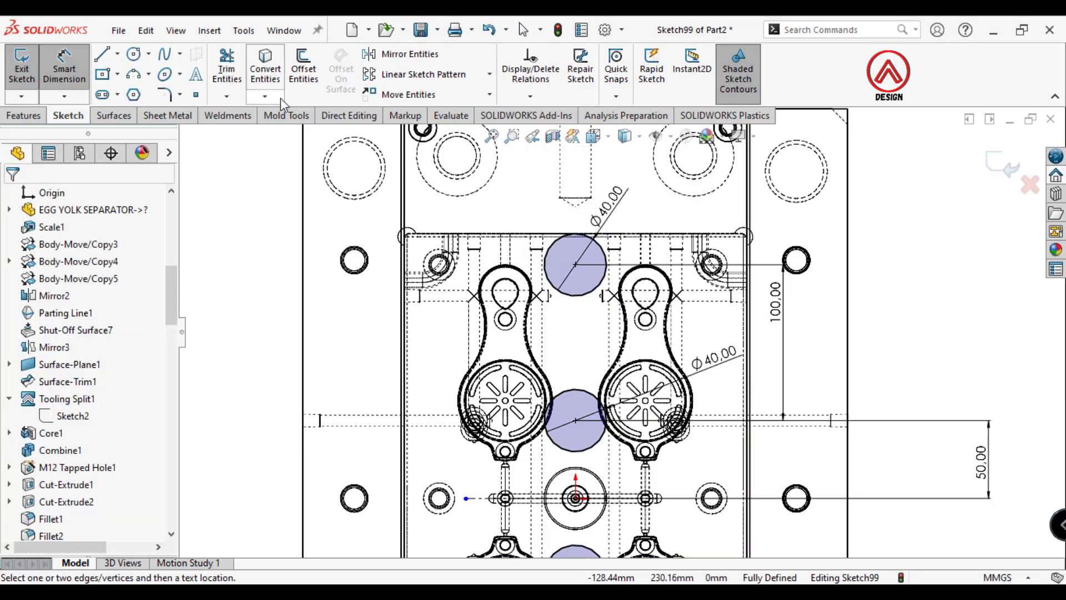
# Mirror the new upper circle below about the horizontal centreline.
pyautogui.click(391, 54)
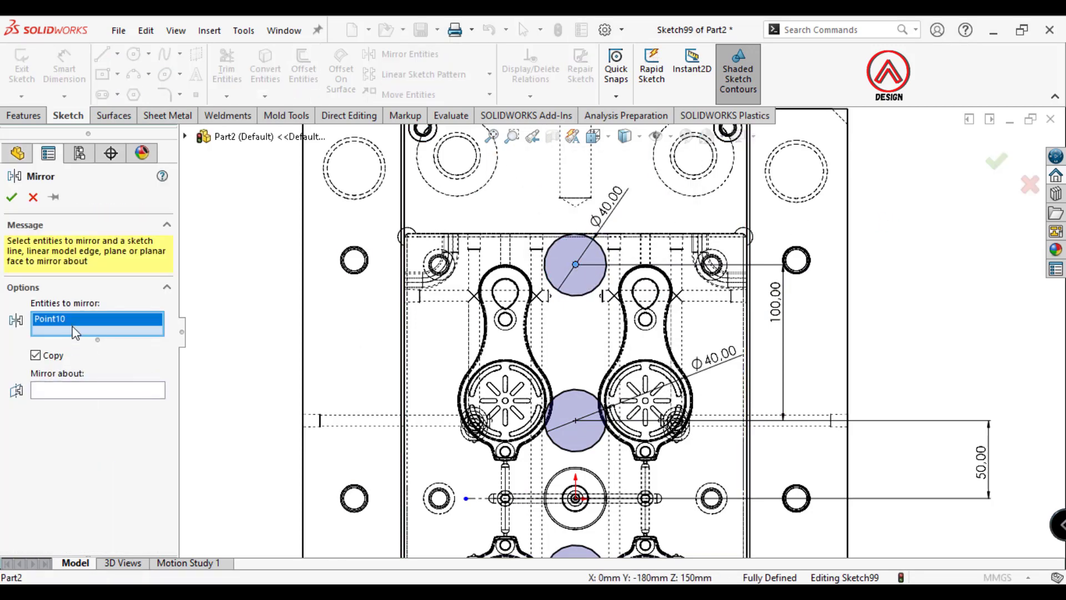
pyautogui.rightClick(76, 332)
pyautogui.click(103, 333)
pyautogui.click(555, 294)
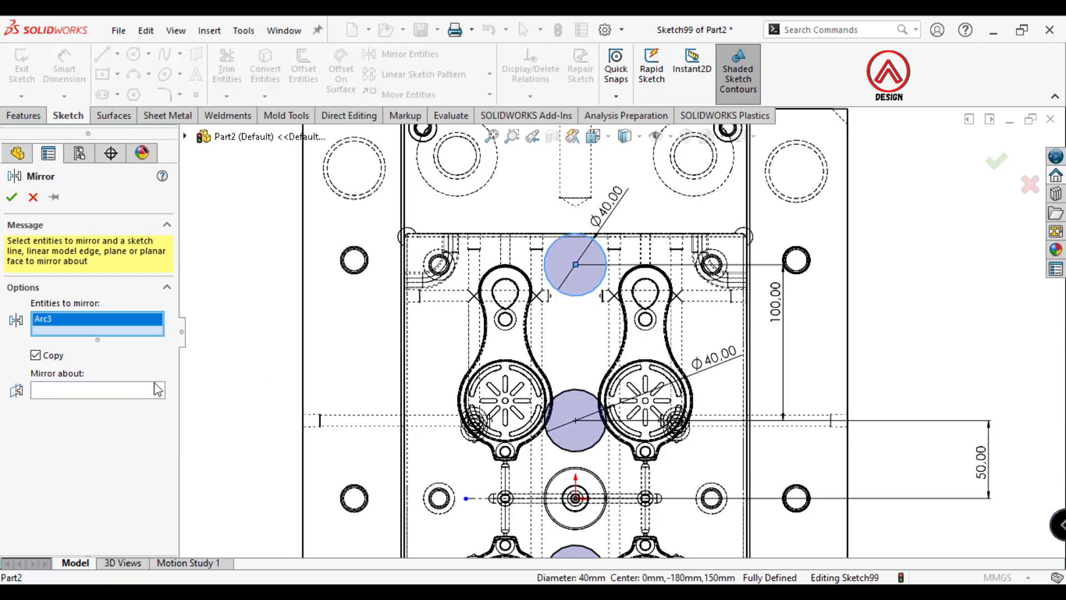
pyautogui.click(482, 500)
pyautogui.click(12, 197)
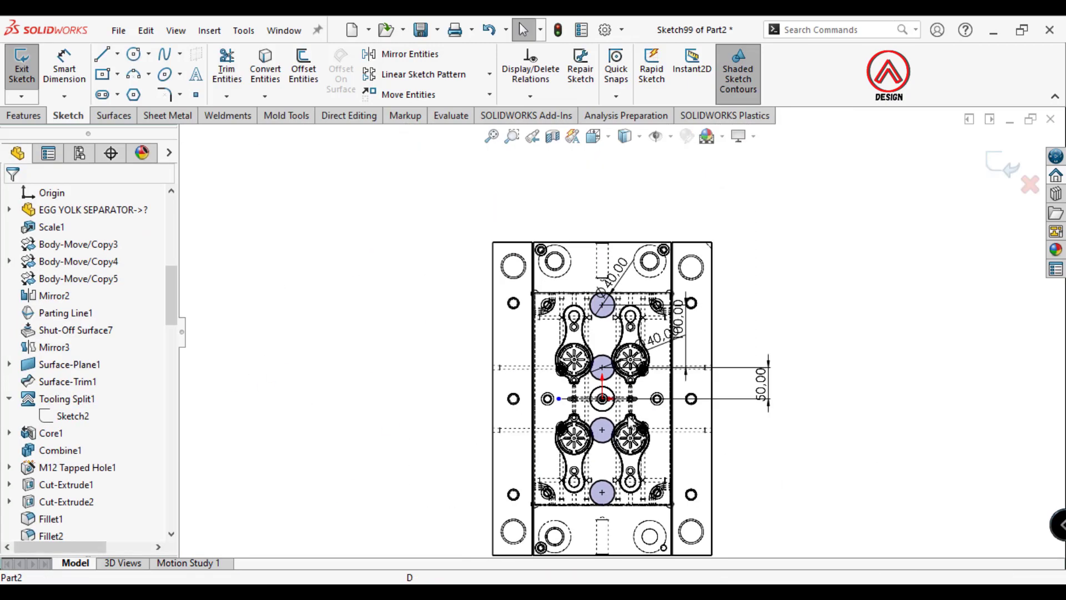
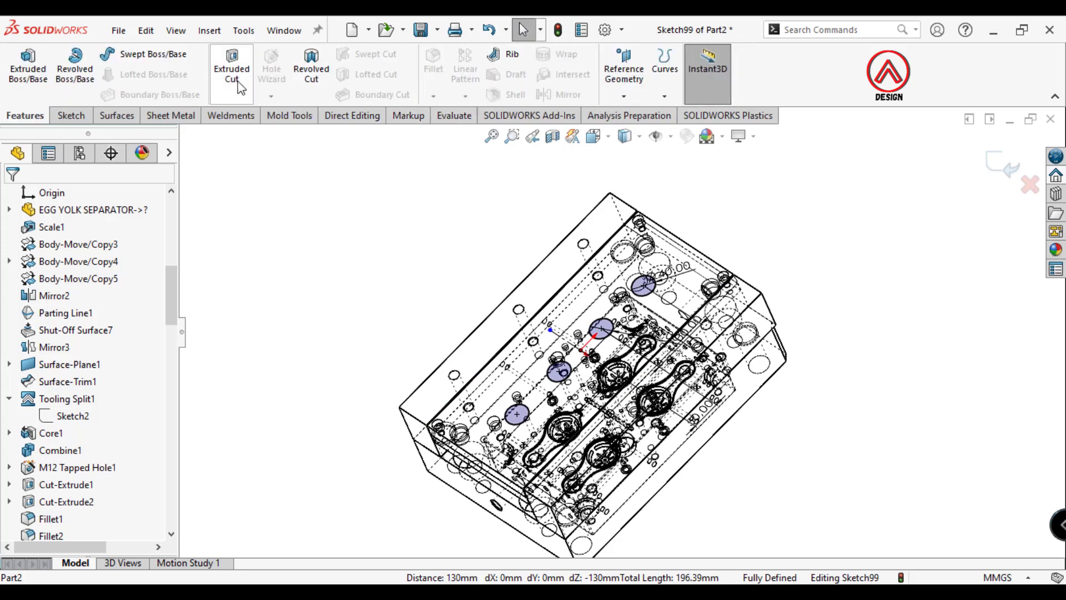
# Cut the four Ø40 stopper holes Through All, scoped to the top plate body only.
pyautogui.click(98, 291)
pyautogui.click(98, 309)
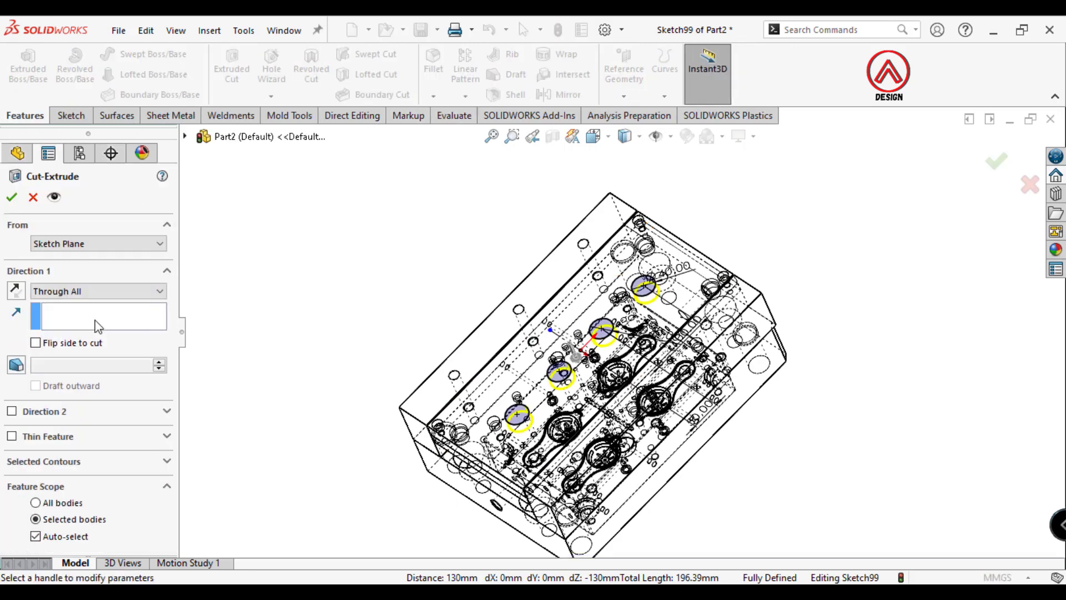
pyautogui.click(65, 538)
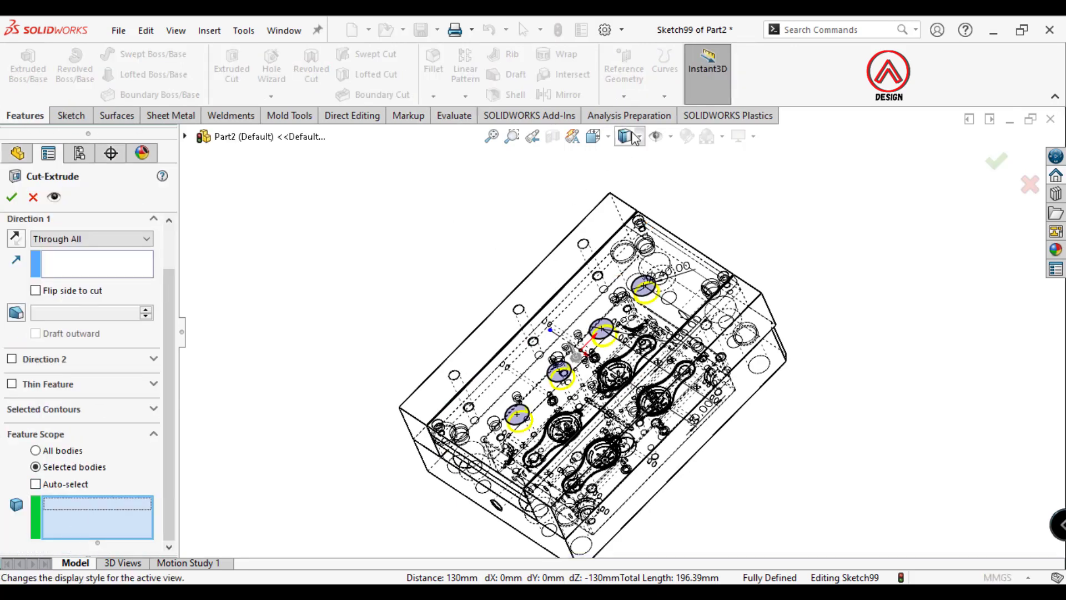
pyautogui.click(626, 158)
pyautogui.click(474, 450)
pyautogui.click(468, 483)
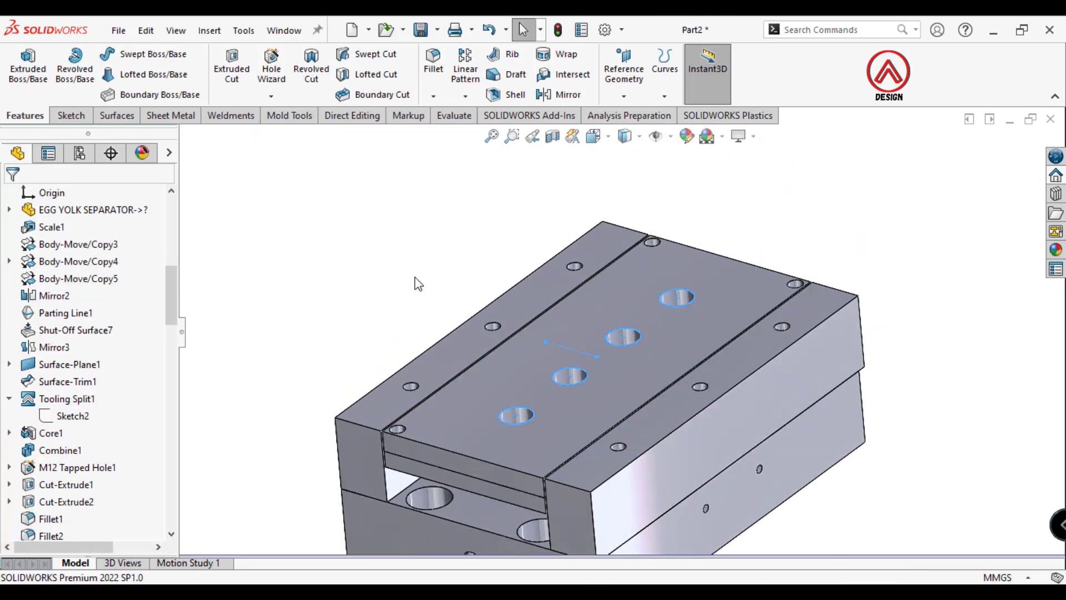
pyautogui.moveTo(415, 277)
pyautogui.mouseDown(button='middle')
pyautogui.moveTo(608, 306)
pyautogui.moveTo(726, 452)
pyautogui.moveTo(743, 284)
pyautogui.moveTo(533, 416)
pyautogui.moveTo(743, 358)
pyautogui.moveTo(692, 407)
pyautogui.moveTo(562, 382)
pyautogui.moveTo(579, 334)
pyautogui.moveTo(423, 420)
pyautogui.mouseUp(button='middle')
# Sketch a center rectangle at the origin on the mold's back face.
pyautogui.click(423, 420)
pyautogui.click(563, 376)
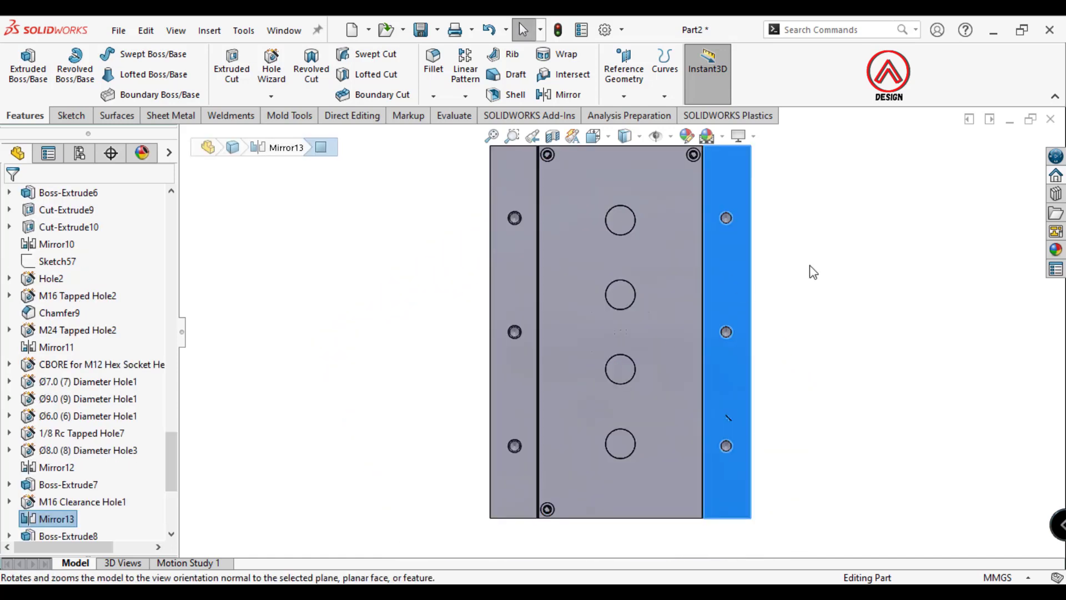
pyautogui.click(498, 296)
pyautogui.click(71, 116)
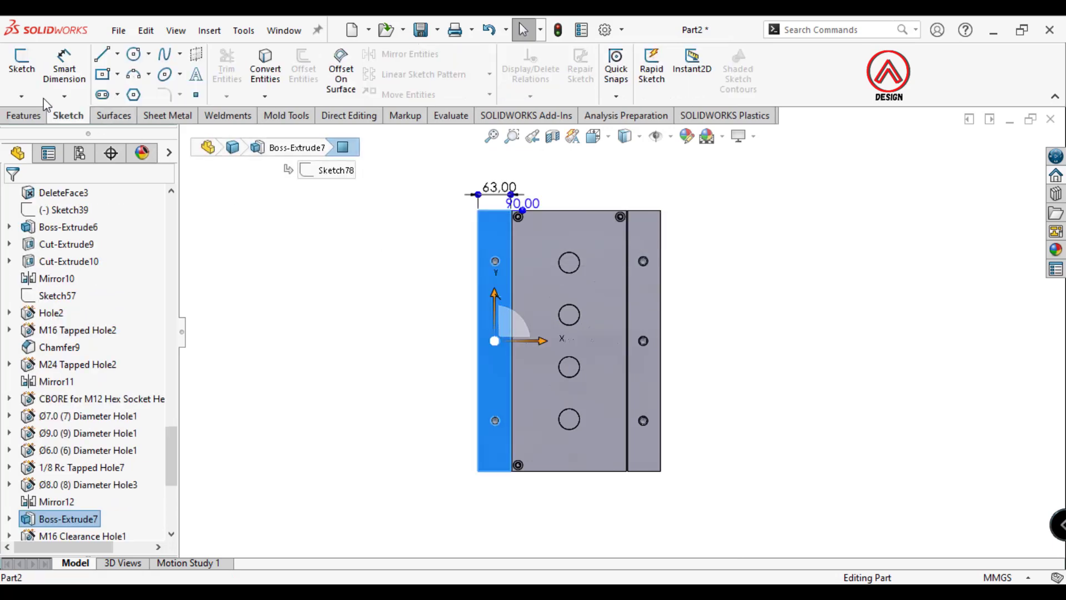
pyautogui.click(21, 67)
pyautogui.click(103, 74)
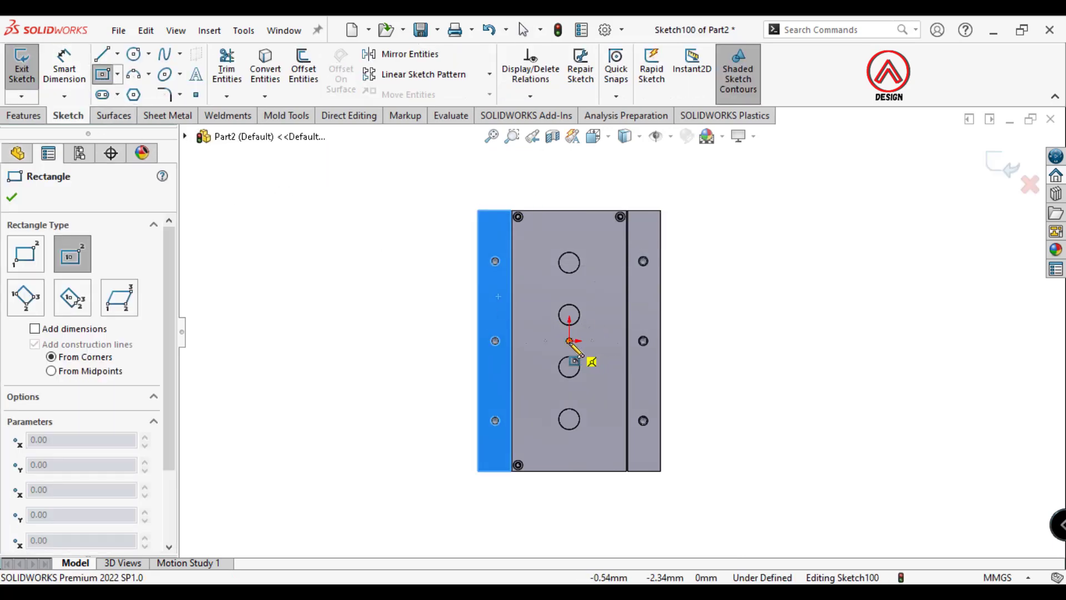
pyautogui.click(569, 341)
pyautogui.click(684, 195)
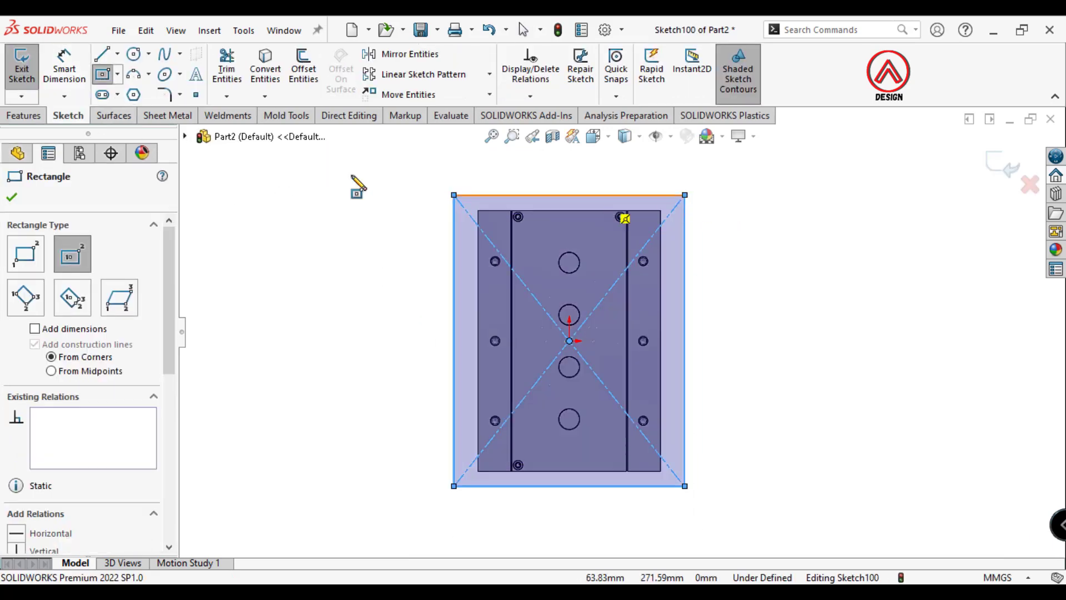
# Dimension the rectangle 500 mm high and 400 mm wide.
pyautogui.click(68, 71)
pyautogui.click(454, 267)
pyautogui.click(395, 308)
pyautogui.write('50')
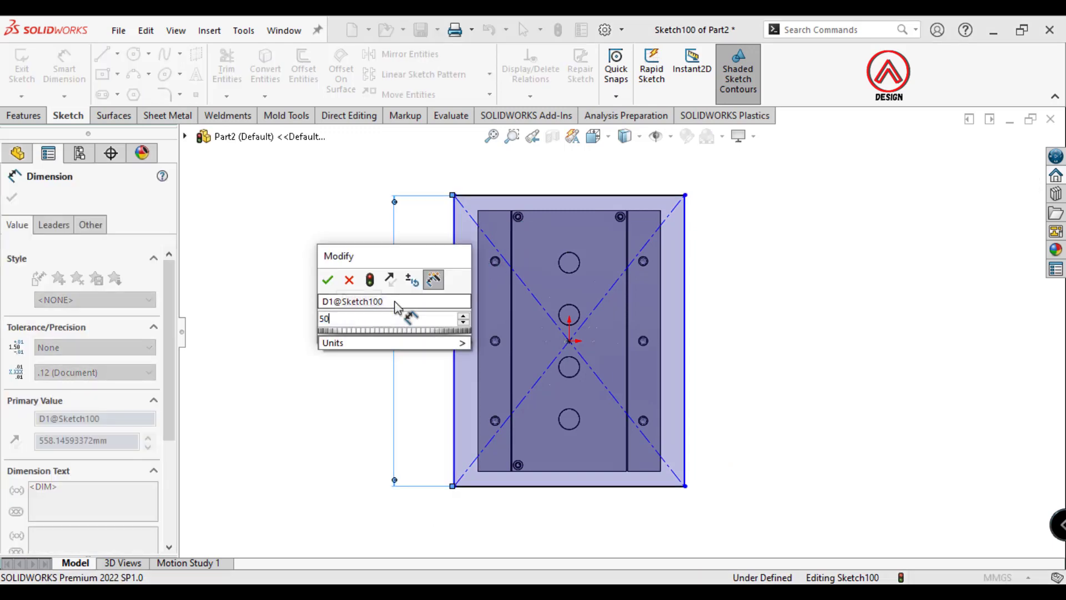
pyautogui.write('0')
pyautogui.press('Return')
pyautogui.click(558, 209)
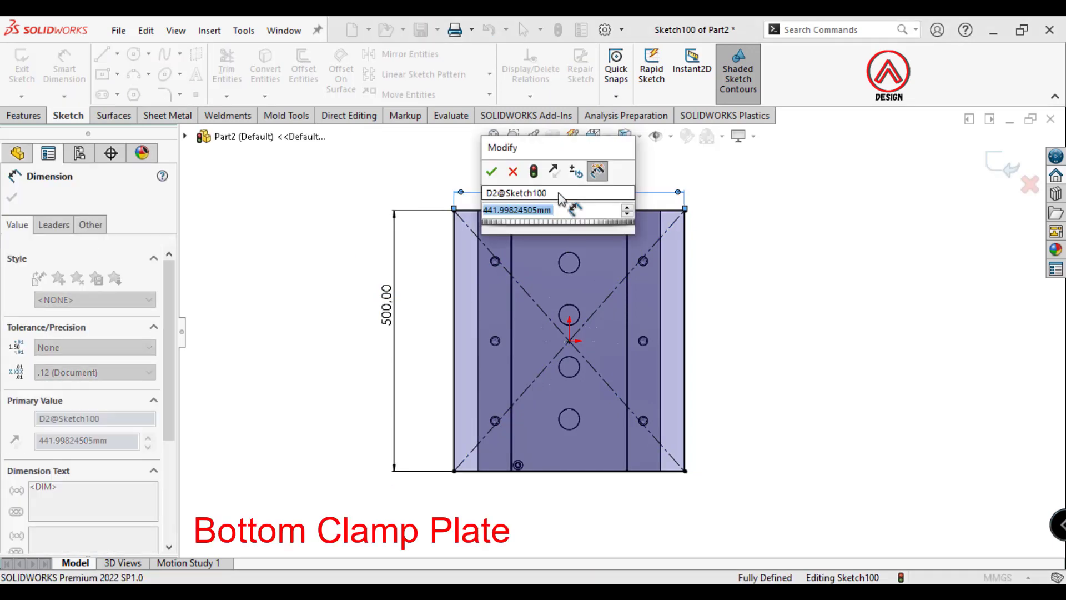
pyautogui.write('400')
pyautogui.press('Return')
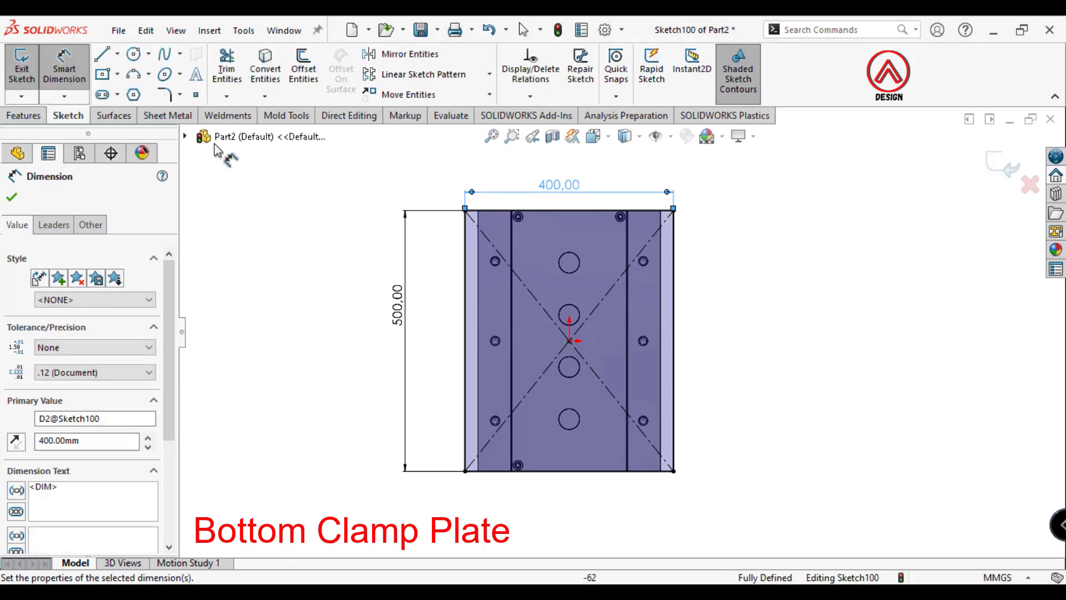
# Extrude the rectangle Blind 30 mm as a separate, unmerged body.
pyautogui.click(24, 115)
pyautogui.click(28, 67)
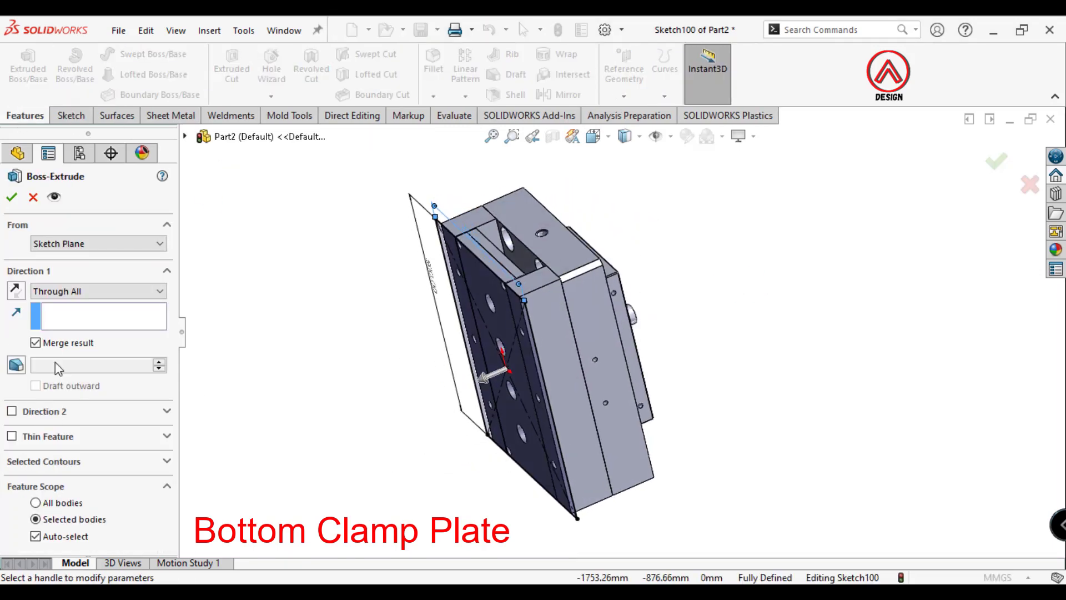
pyautogui.click(35, 342)
pyautogui.click(97, 291)
pyautogui.click(56, 303)
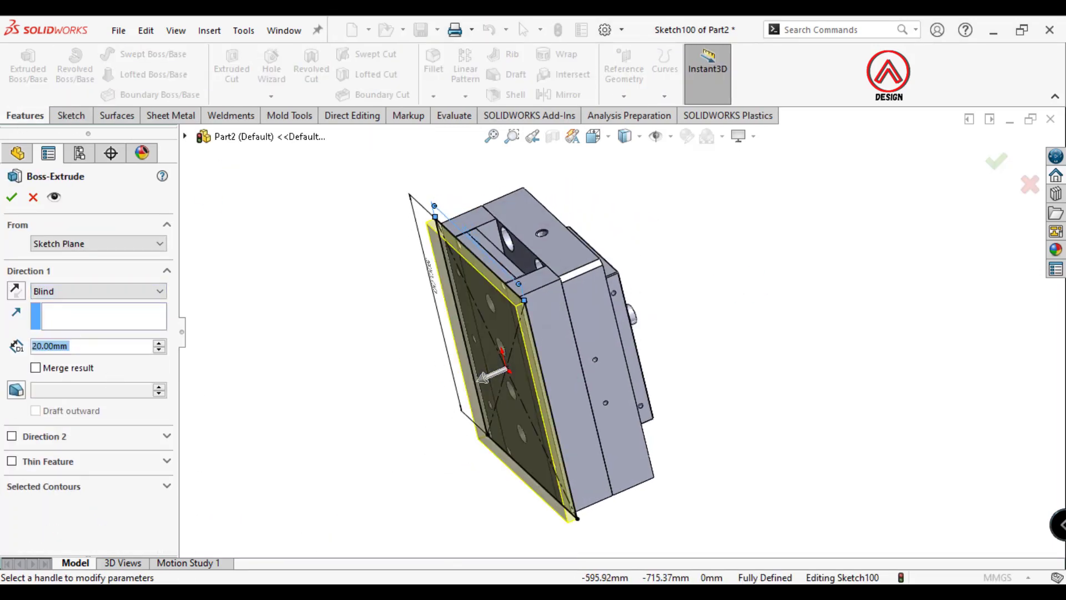
pyautogui.doubleClick(77, 347)
pyautogui.write('30')
pyautogui.press('Return')
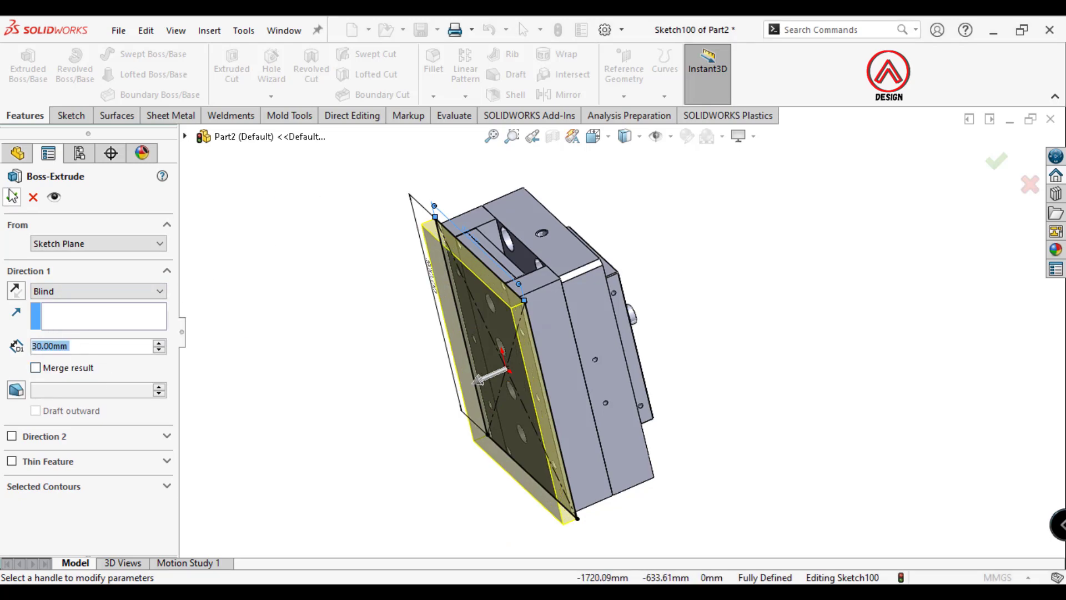
pyautogui.click(12, 195)
pyautogui.moveTo(369, 326)
pyautogui.mouseDown(button='middle')
pyautogui.moveTo(574, 332)
pyautogui.moveTo(476, 428)
pyautogui.moveTo(605, 355)
pyautogui.moveTo(499, 250)
pyautogui.moveTo(451, 317)
pyautogui.moveTo(475, 261)
pyautogui.mouseUp(button='middle')
# On the clamp plate face, set the counterbore hole to M16 with head clearance.
pyautogui.click(475, 261)
pyautogui.click(610, 217)
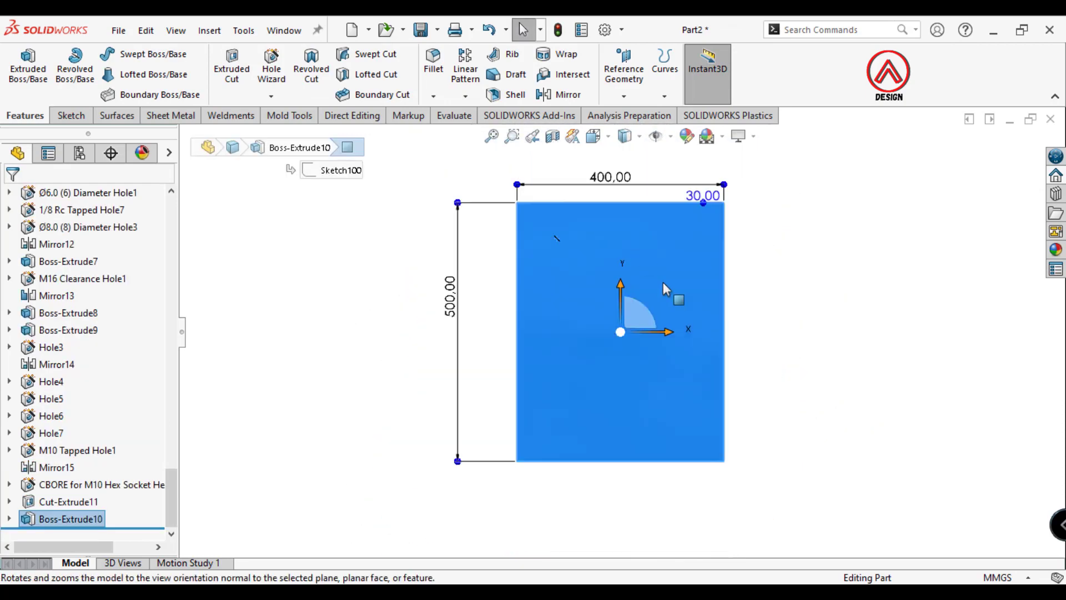
pyautogui.click(819, 285)
pyautogui.click(465, 235)
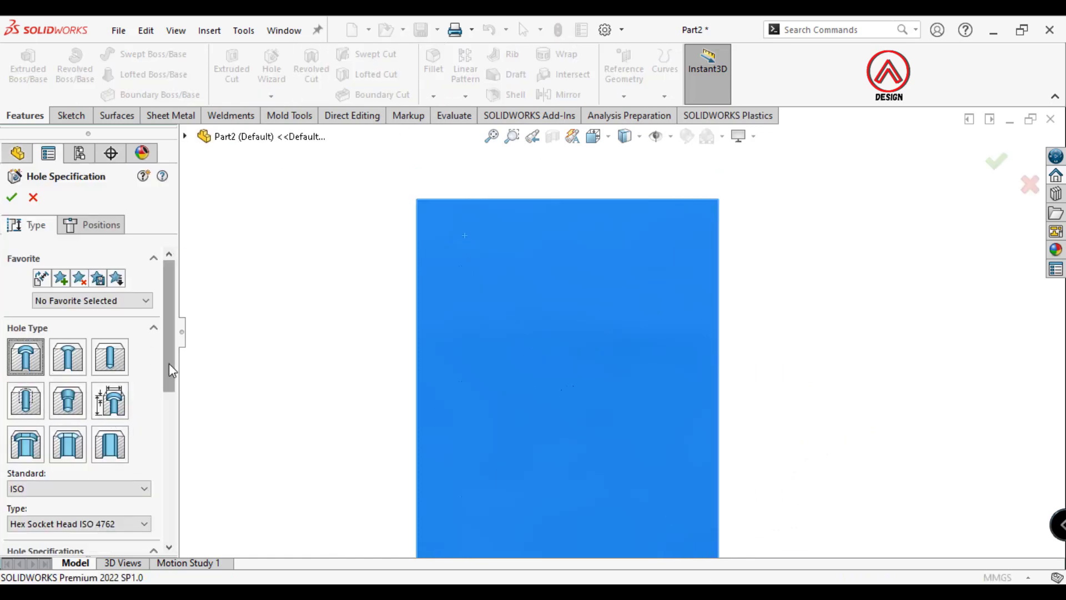
pyautogui.scroll(-3, 171, 371)
pyautogui.click(51, 414)
pyautogui.click(40, 465)
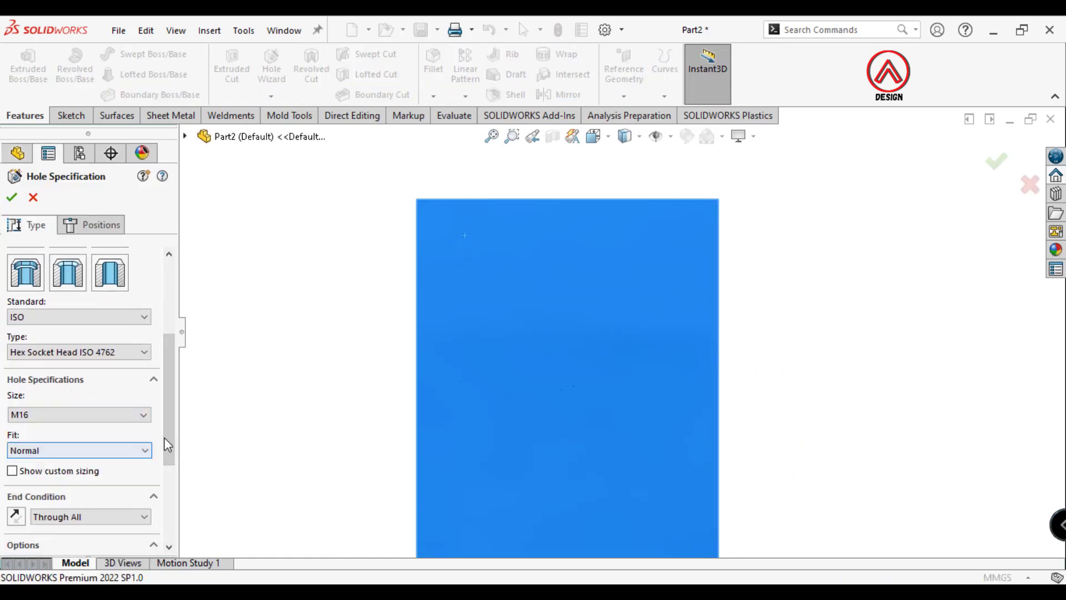
pyautogui.scroll(-3, 161, 478)
pyautogui.click(61, 458)
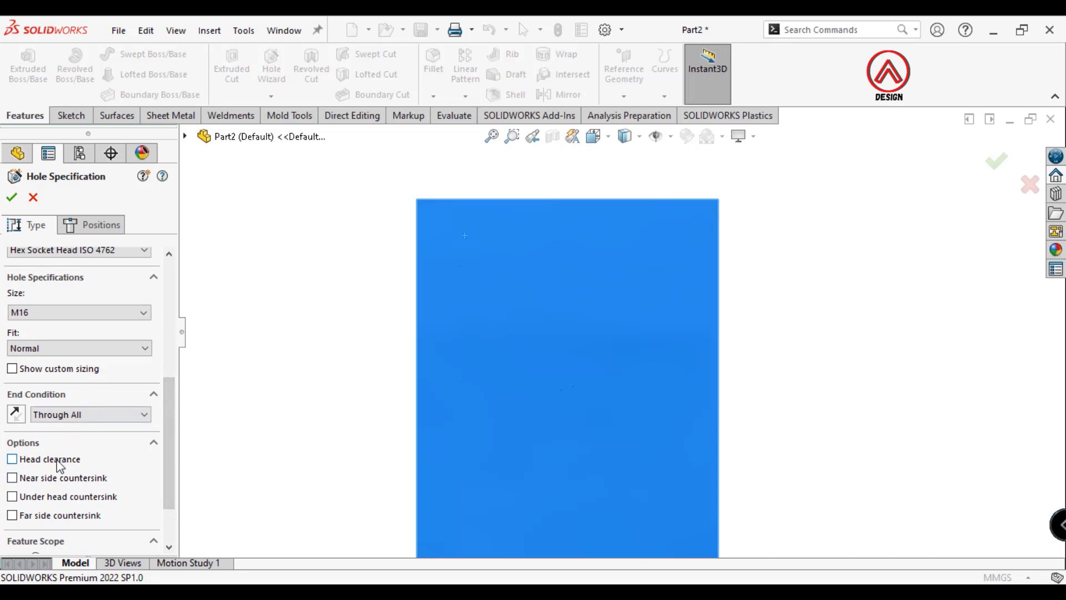
pyautogui.write('.5')
# Place the hole positions on the clamp plate with hidden edges shown.
pyautogui.click(113, 231)
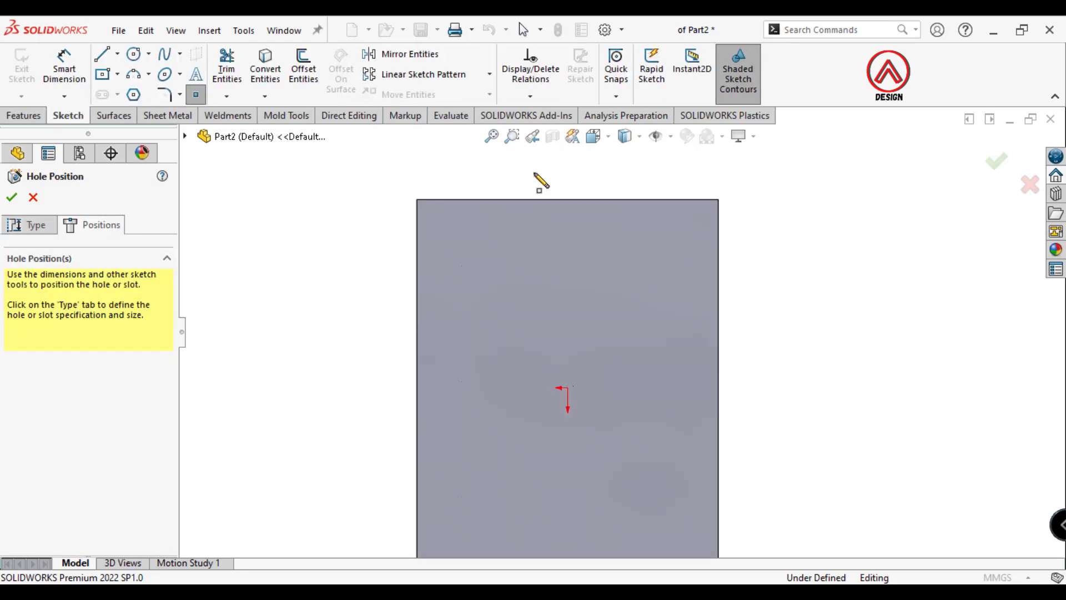
pyautogui.click(626, 224)
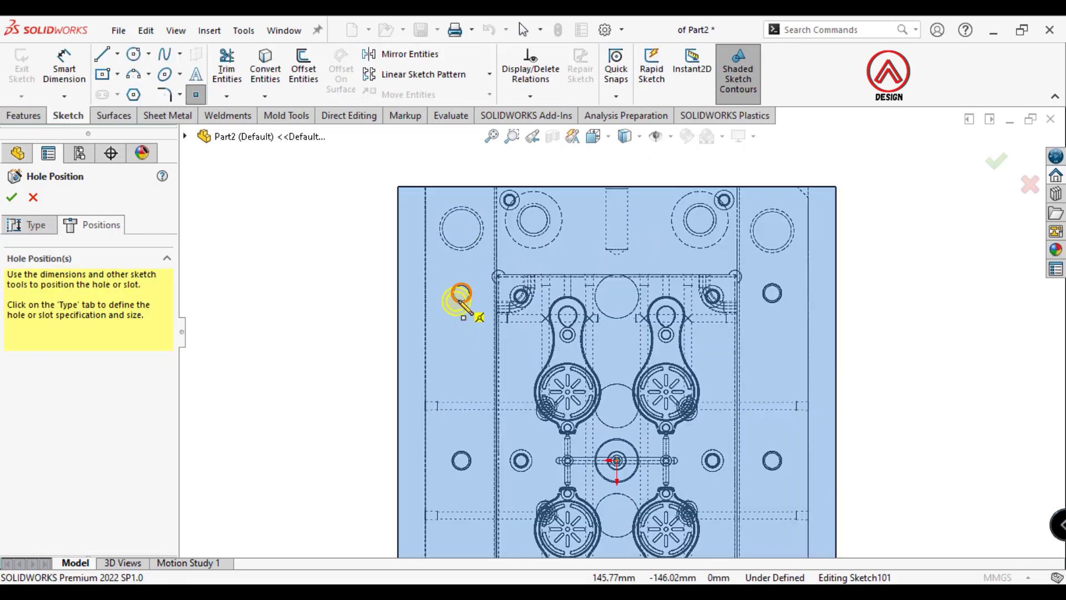
pyautogui.scroll(-3, 461, 294)
pyautogui.scroll(-2, 560, 393)
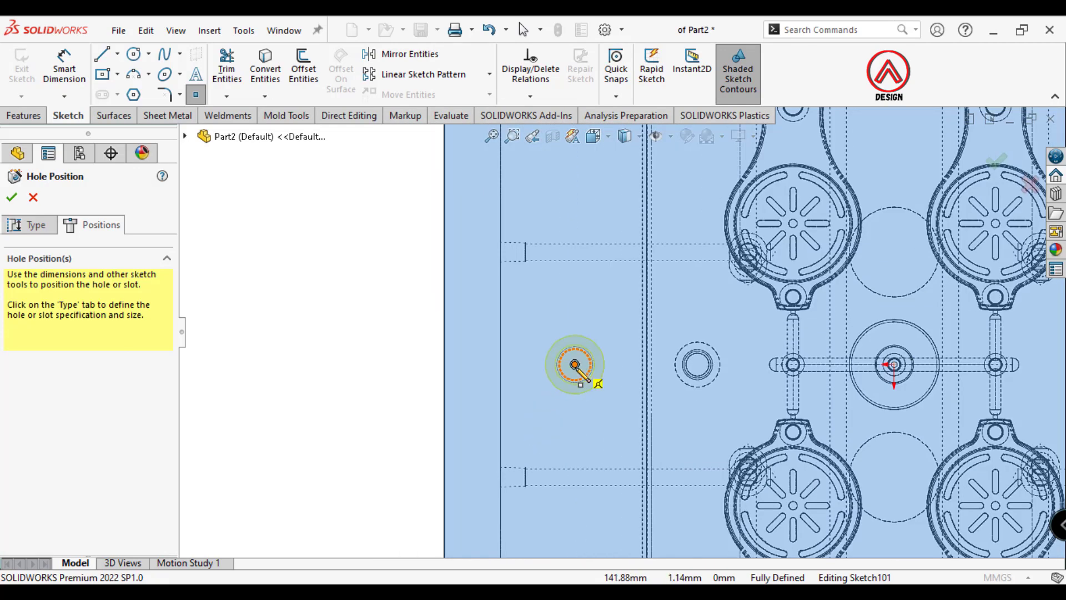
pyautogui.scroll(3, 600, 389)
pyautogui.scroll(-3, 614, 422)
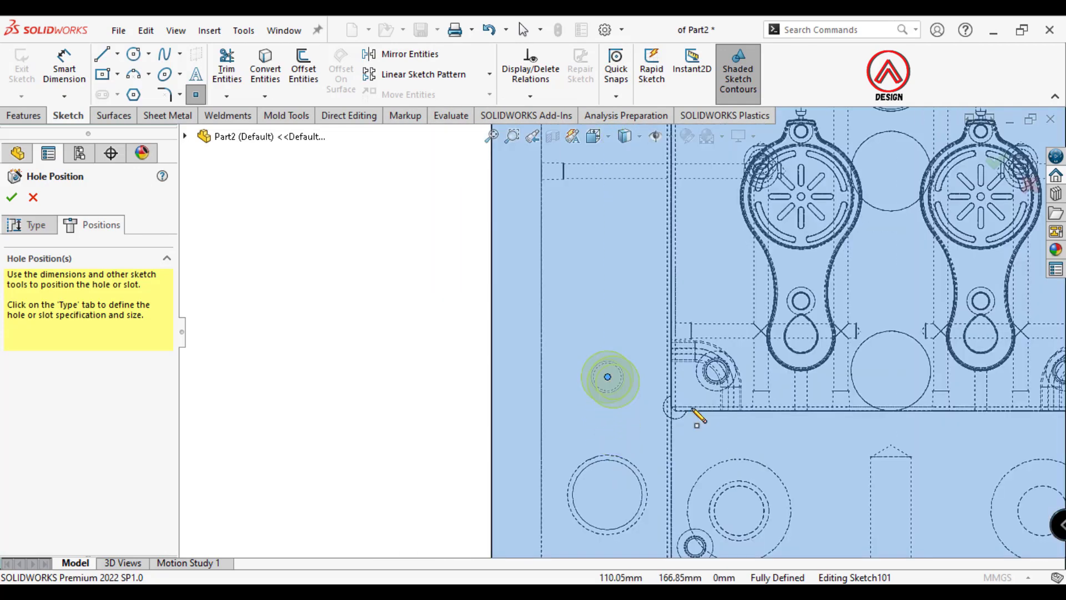
pyautogui.scroll(3, 699, 417)
pyautogui.scroll(-2, 805, 362)
pyautogui.scroll(-3, 778, 348)
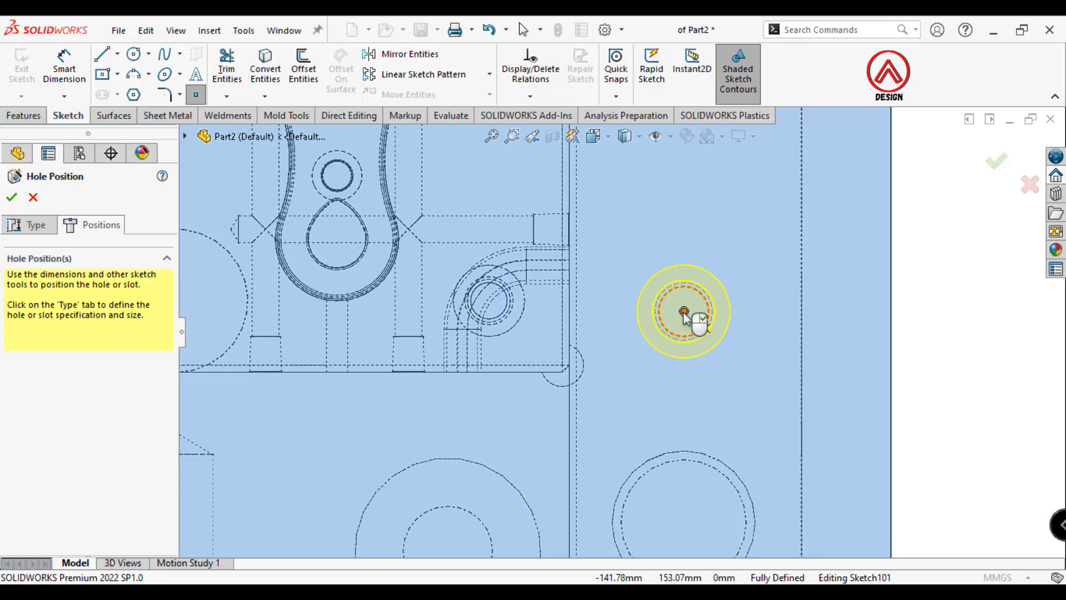
pyautogui.scroll(3, 685, 313)
pyautogui.scroll(-2, 628, 242)
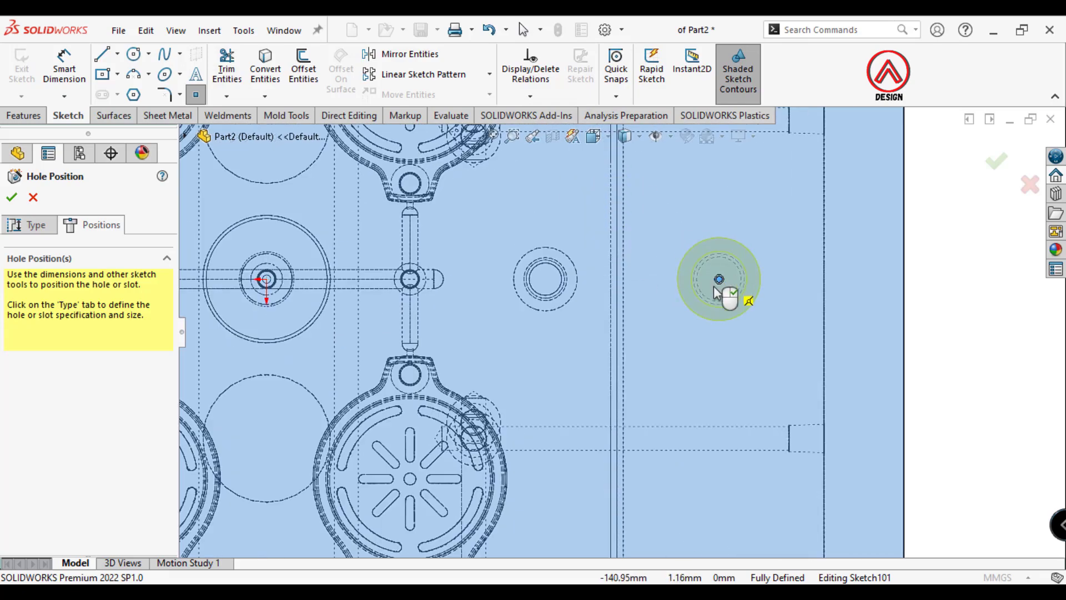
pyautogui.scroll(2, 716, 289)
pyautogui.scroll(2, 674, 300)
pyautogui.scroll(-2, 667, 267)
pyautogui.scroll(-2, 688, 251)
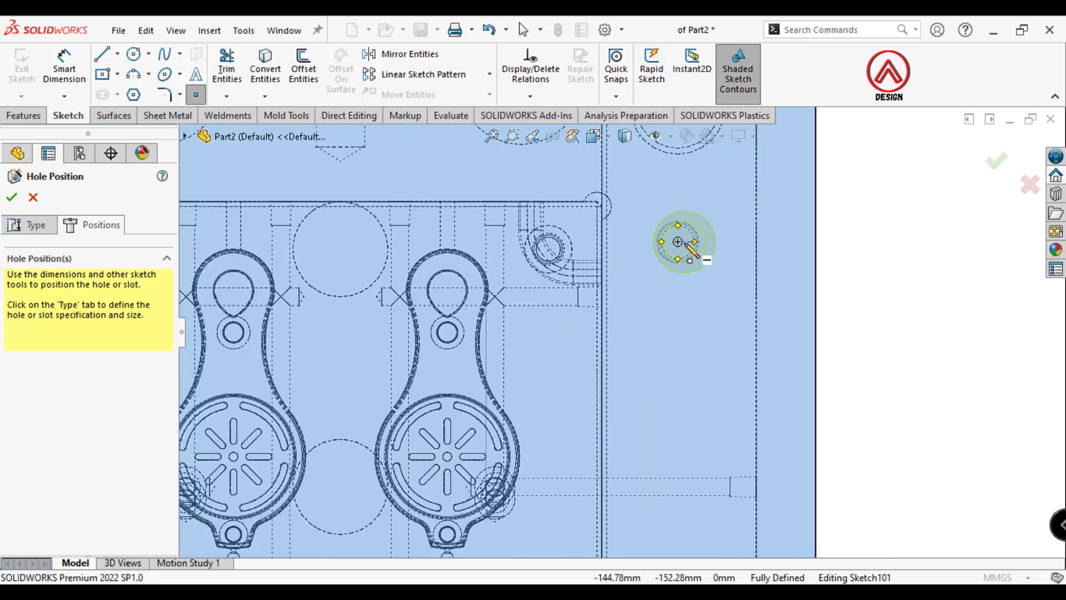
# Limit the hole feature scope to the Boss-Extrude10 clamp plate.
pyautogui.click(28, 224)
pyautogui.scroll(-5, 165, 297)
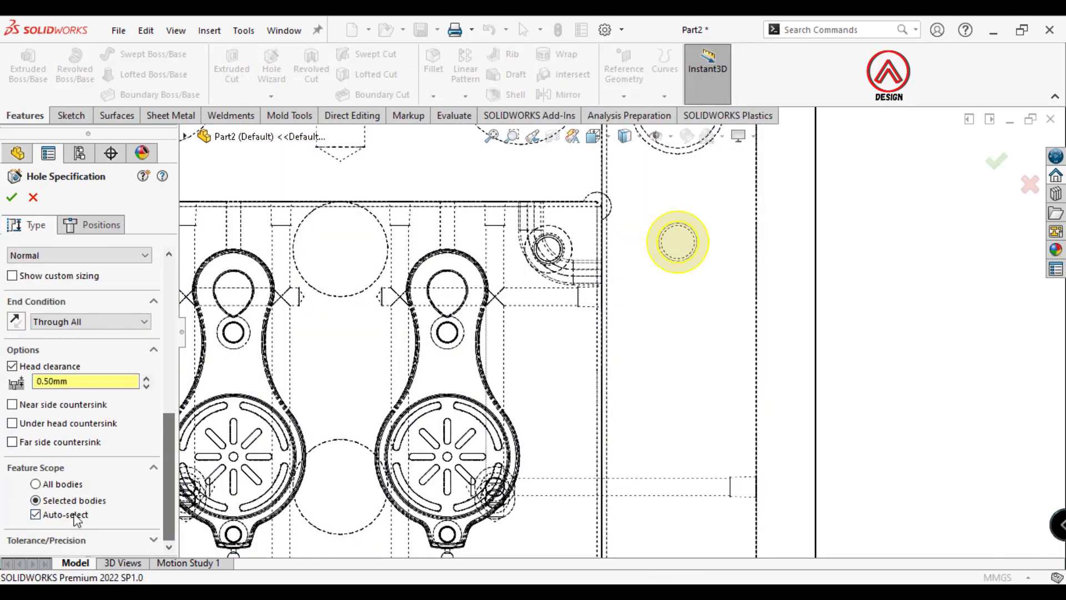
pyautogui.scroll(-1, 76, 502)
pyautogui.click(676, 389)
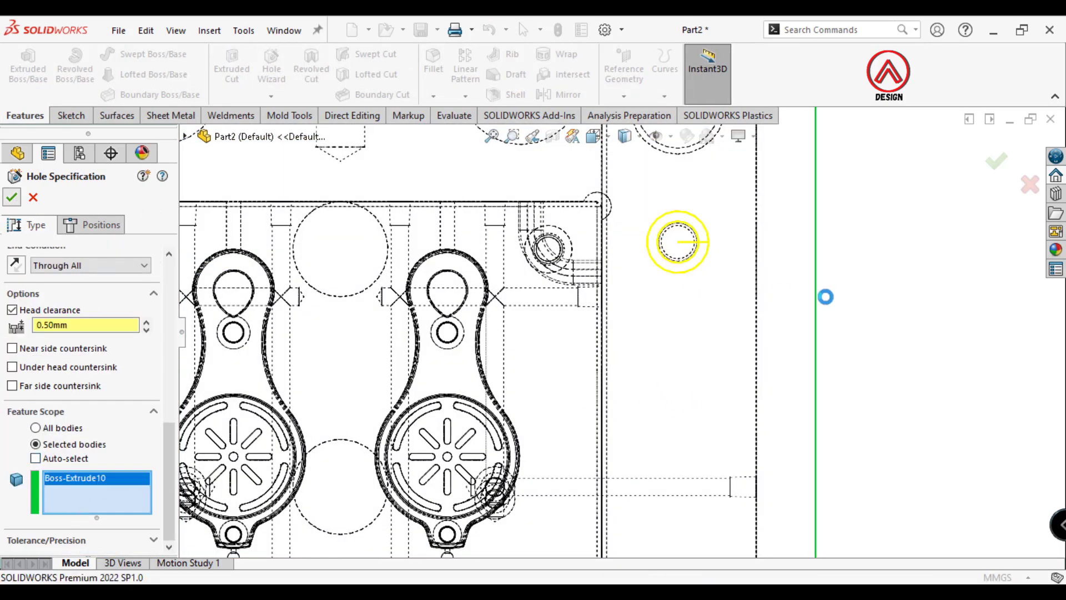
pyautogui.scroll(3, 709, 339)
pyautogui.scroll(1, 622, 372)
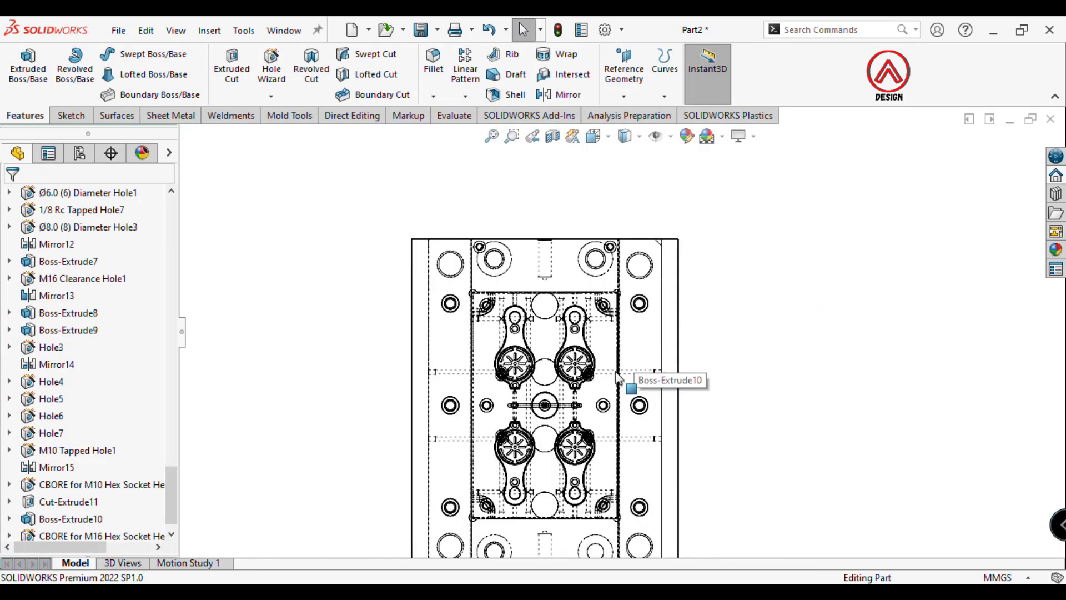
# Sketch a circle centred at the origin on the plate face.
pyautogui.click(594, 136)
pyautogui.click(624, 161)
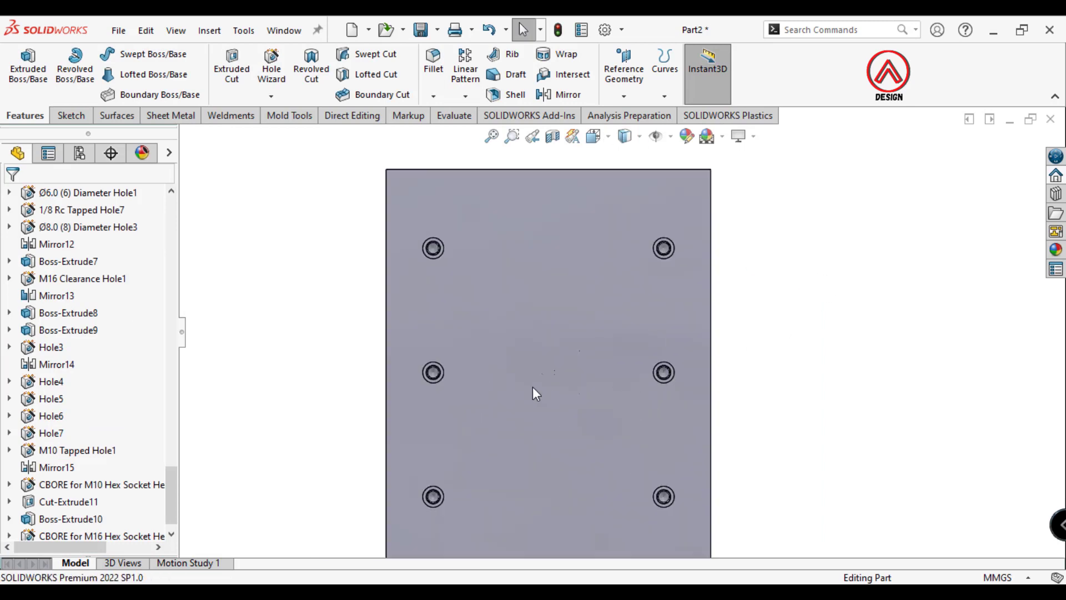
pyautogui.click(531, 385)
pyautogui.click(71, 115)
pyautogui.click(21, 69)
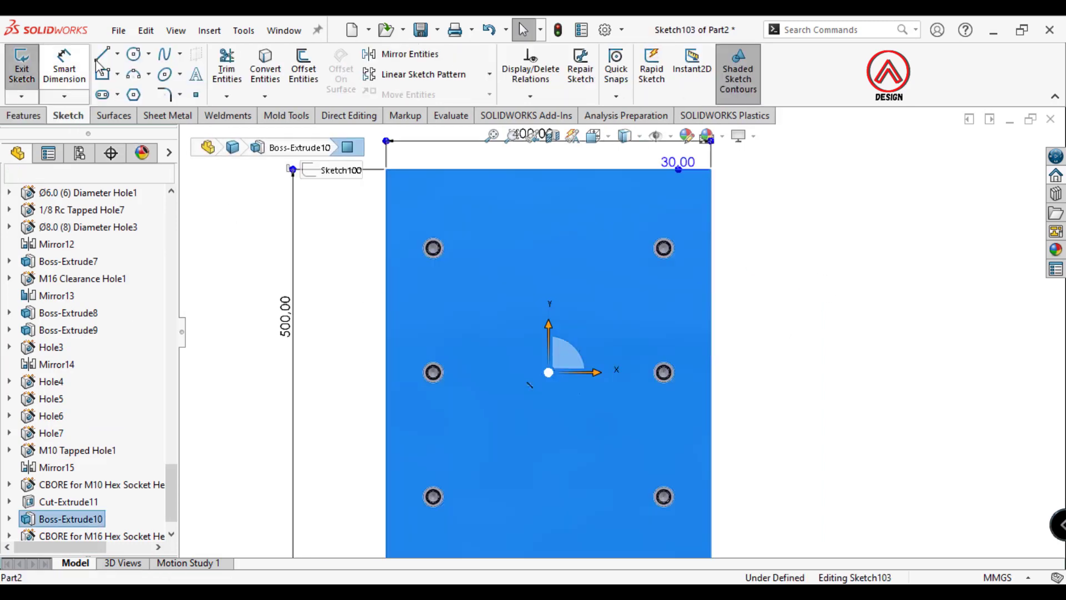
pyautogui.click(133, 54)
pyautogui.click(546, 377)
# Dimension the circle to 40 mm diameter.
pyautogui.click(63, 75)
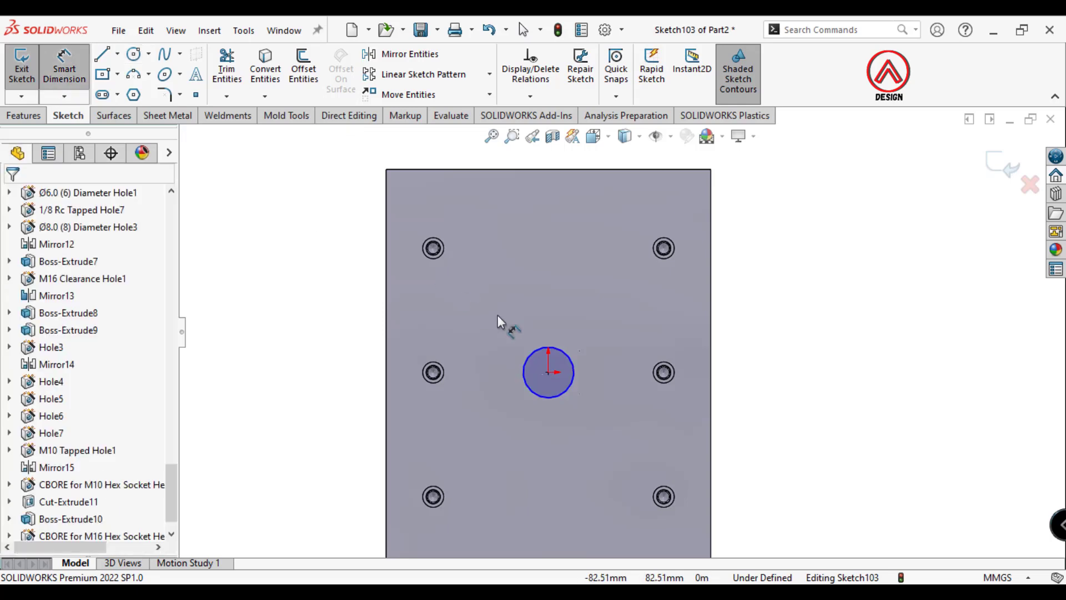
pyautogui.click(573, 359)
pyautogui.click(628, 327)
pyautogui.write('40')
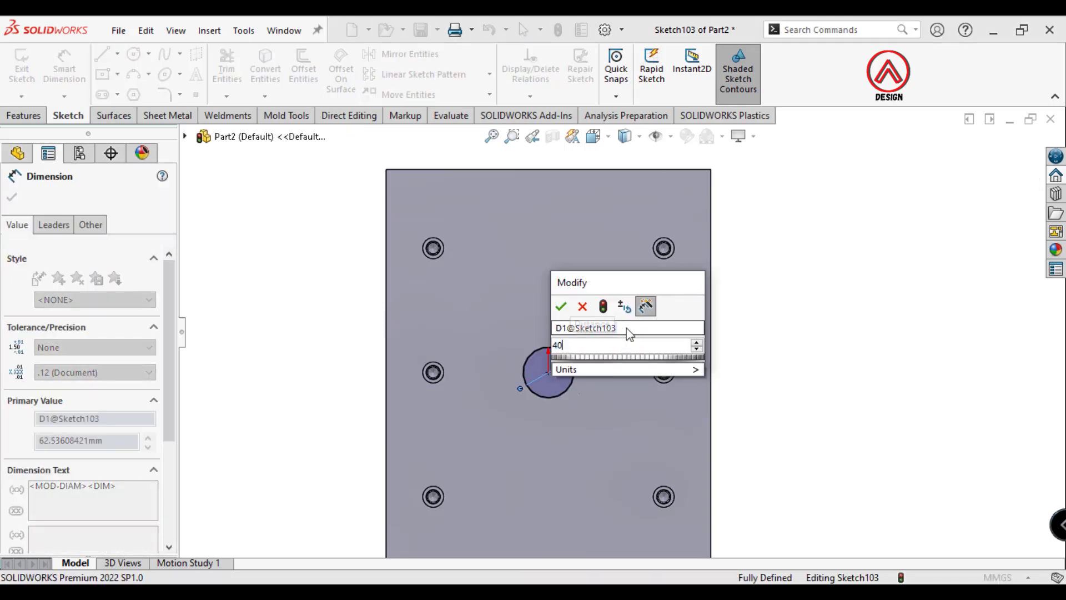
pyautogui.press('Return')
pyautogui.click(810, 360)
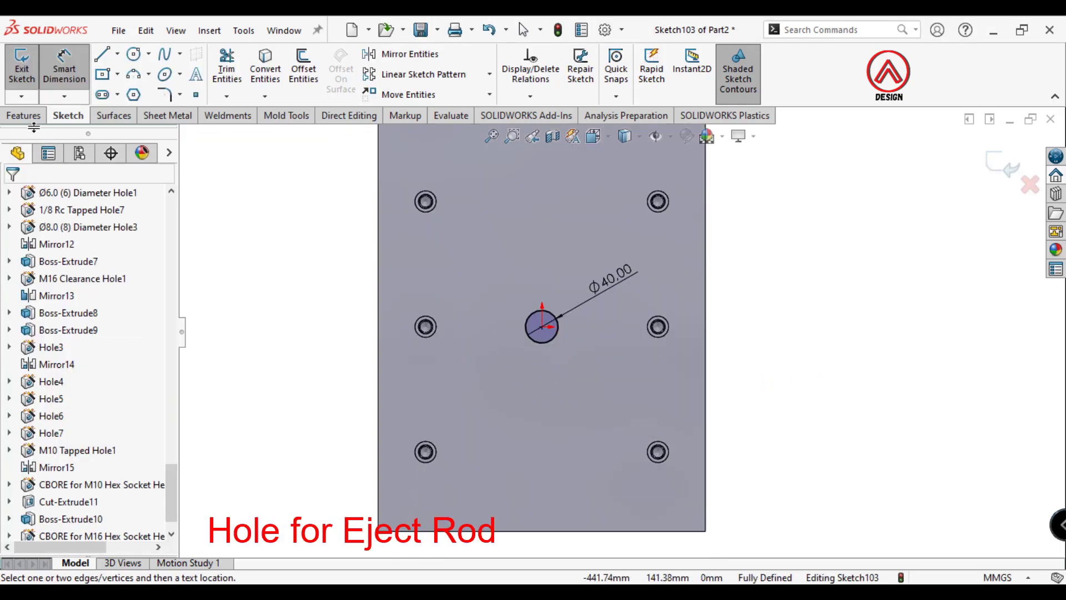
# Set up an Extruded Cut Through All, limited to the top plate body.
pyautogui.click(16, 117)
pyautogui.click(232, 96)
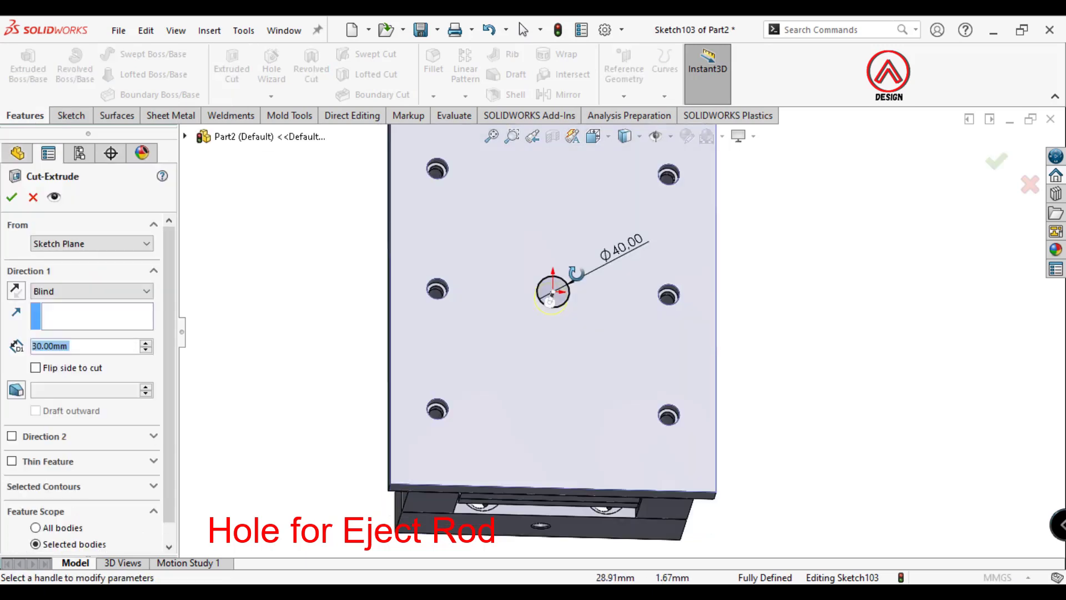
pyautogui.click(54, 291)
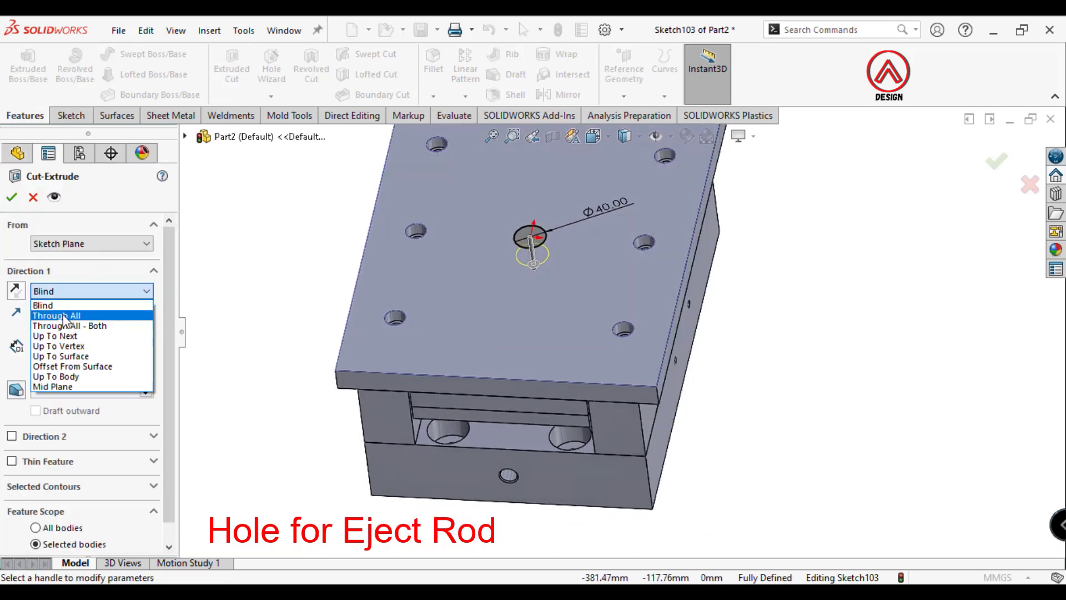
pyautogui.click(50, 312)
pyautogui.scroll(-2, 61, 529)
pyautogui.click(360, 351)
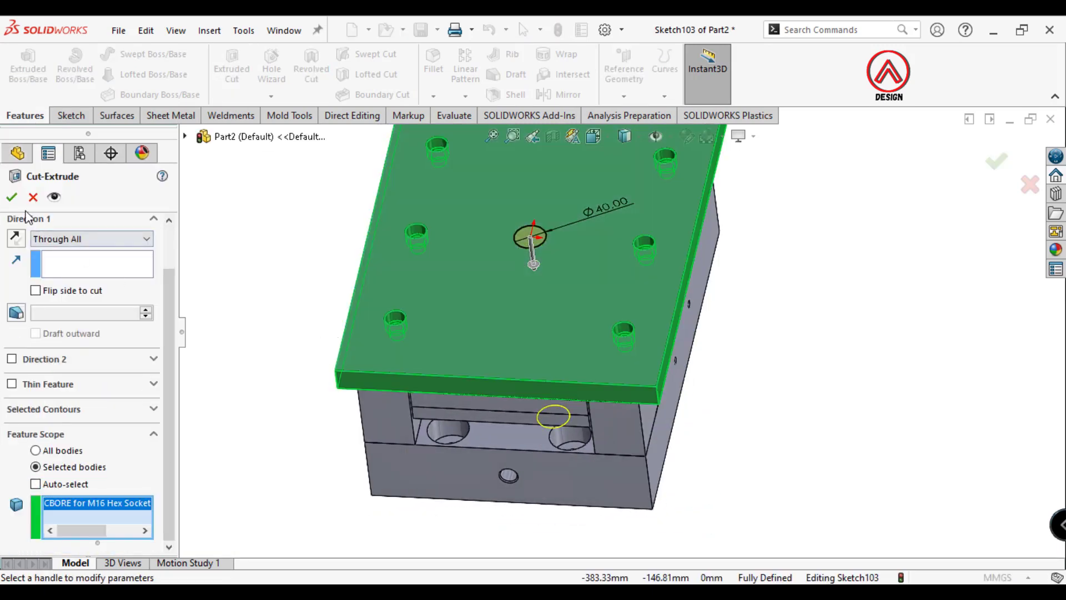
# Start a linear pattern of the centre hole with 100 mm spacing along one plate edge.
pyautogui.click(465, 71)
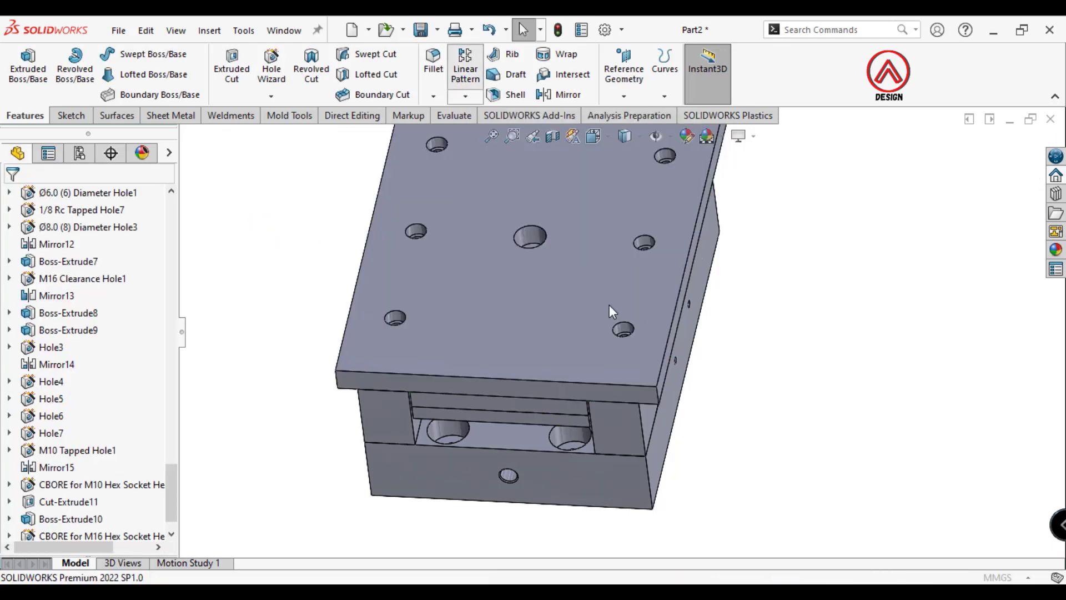
pyautogui.hotkey('ctrl', '7')
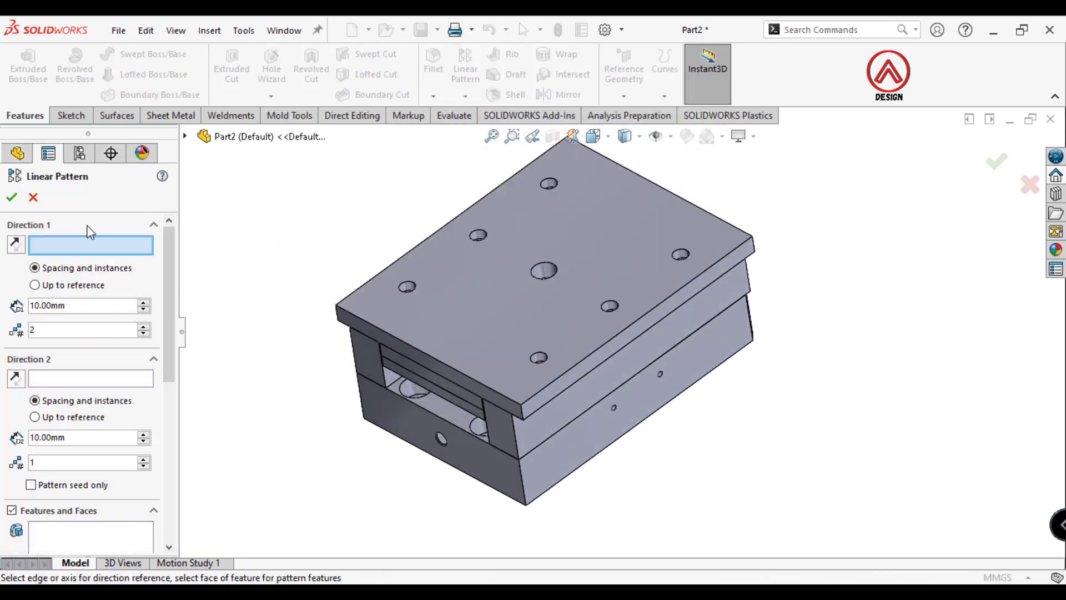
pyautogui.scroll(-2, 499, 227)
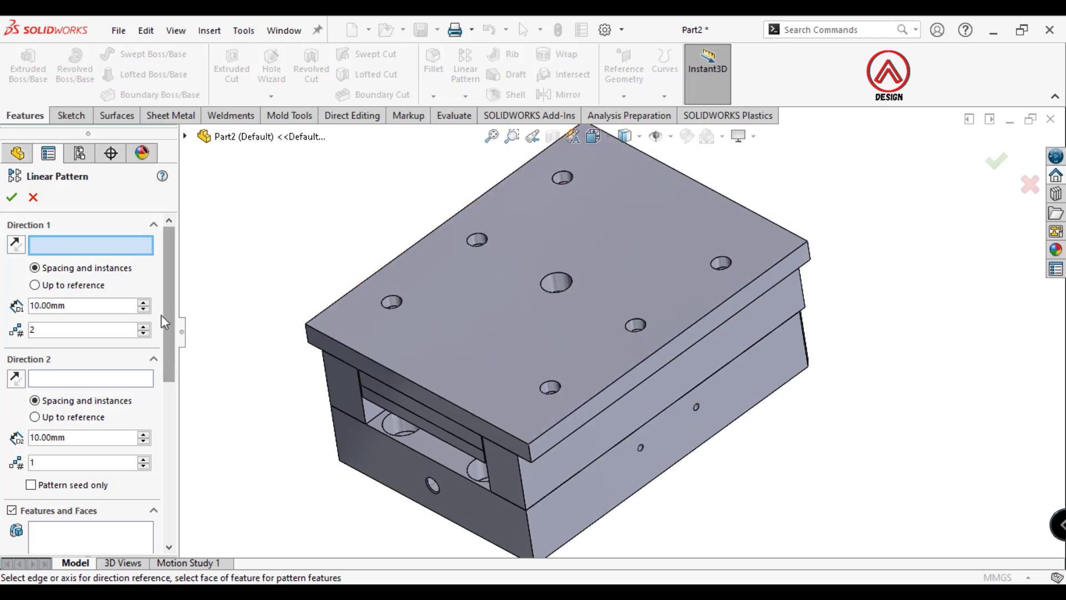
pyautogui.click(422, 239)
pyautogui.click(62, 541)
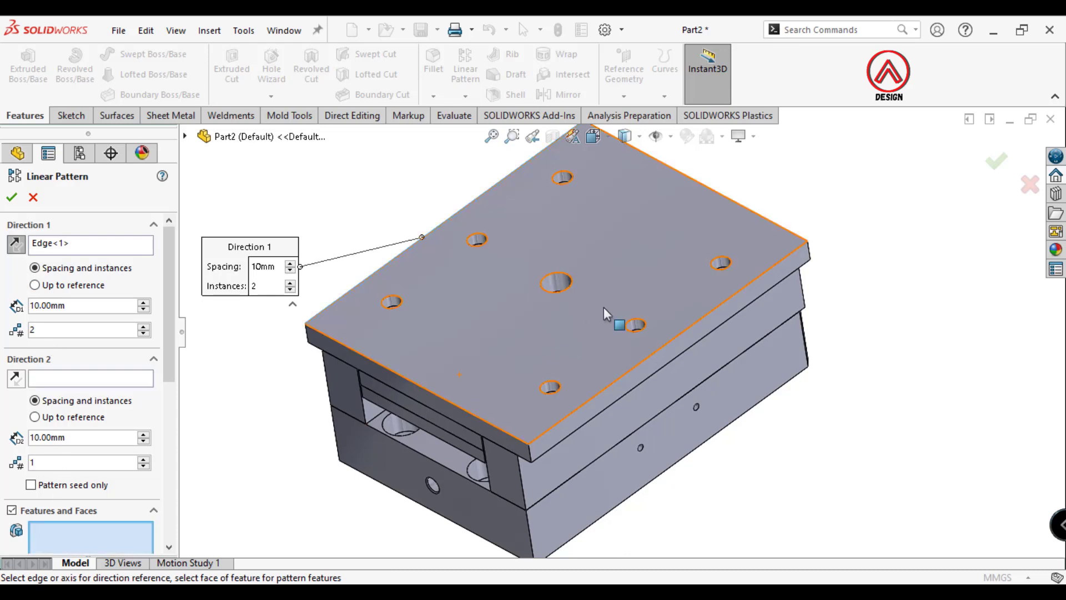
pyautogui.scroll(-2, 613, 317)
pyautogui.click(545, 278)
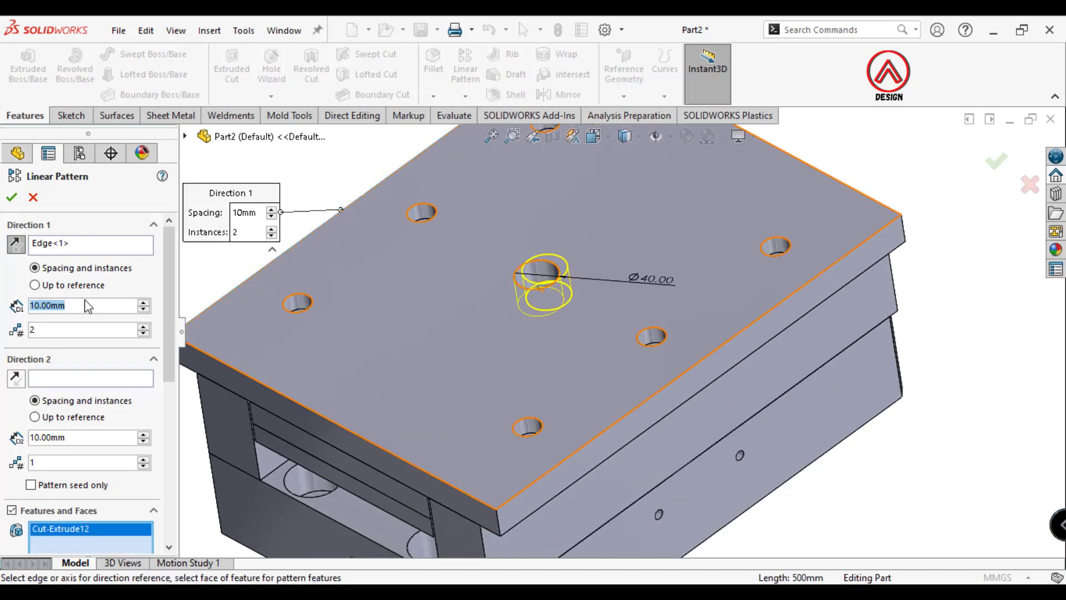
pyautogui.press('Return')
pyautogui.scroll(1, 631, 344)
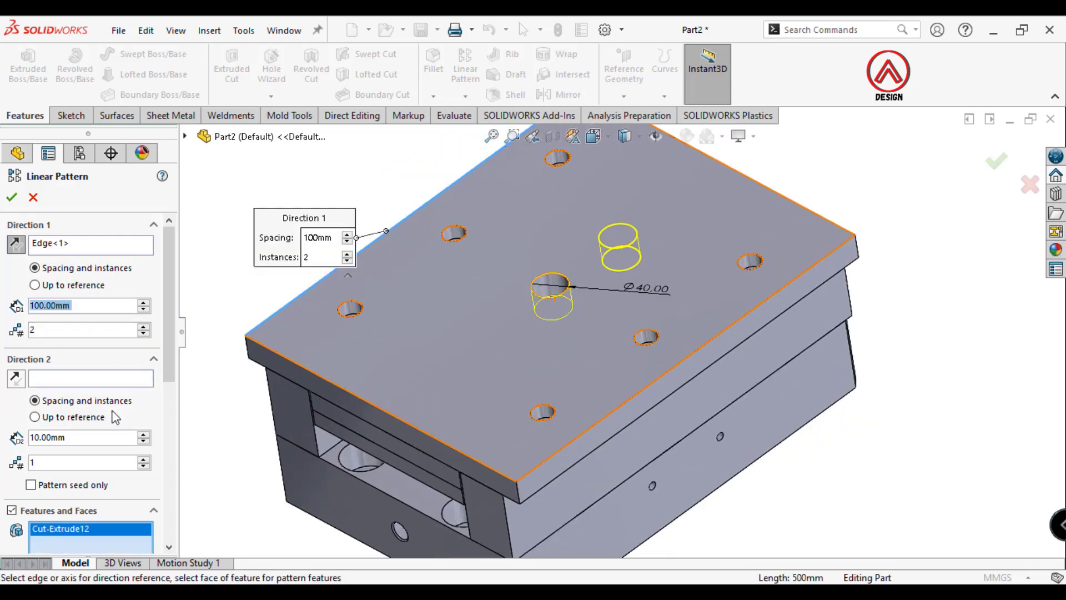
# Add a reversed second direction at 100 mm spacing and accept despite the warning.
pyautogui.click(114, 381)
pyautogui.click(624, 402)
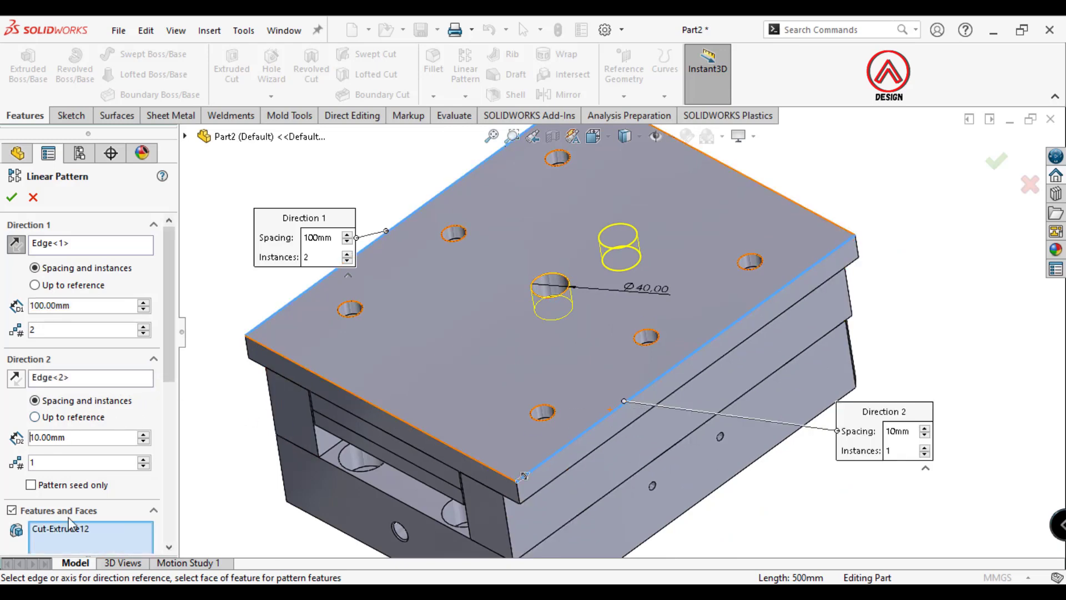
pyautogui.click(15, 378)
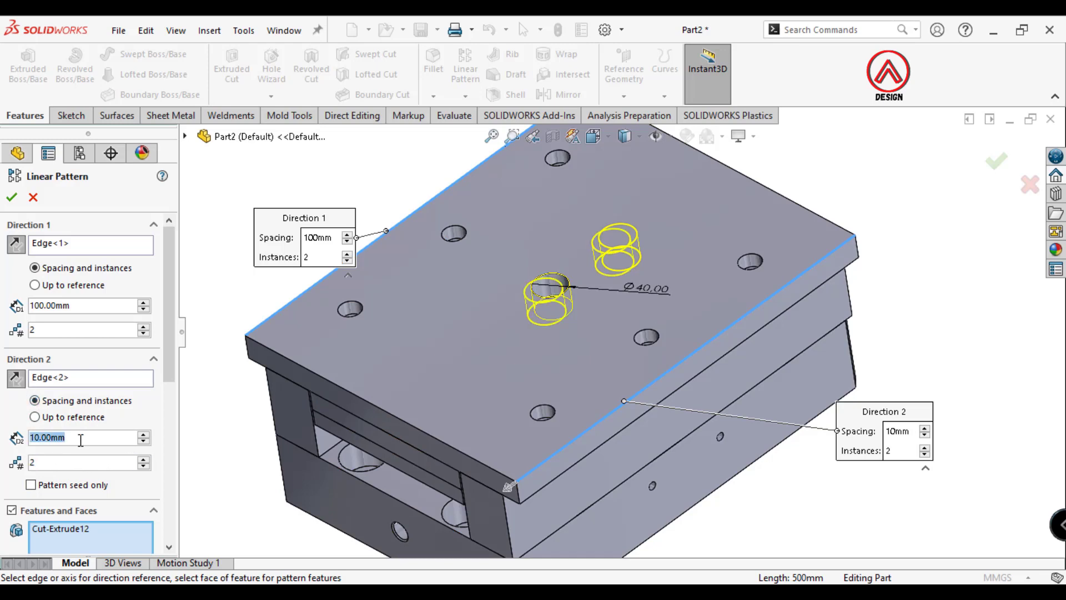
pyautogui.write('100')
pyautogui.press('Return')
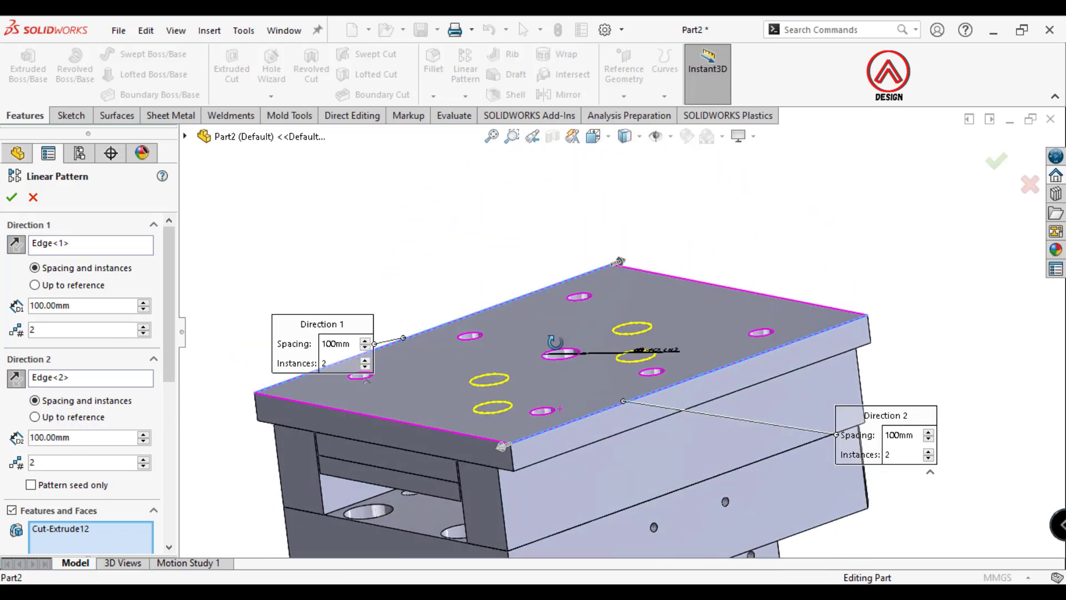
pyautogui.moveTo(587, 423); pyautogui.dragTo(681, 427, button='middle')
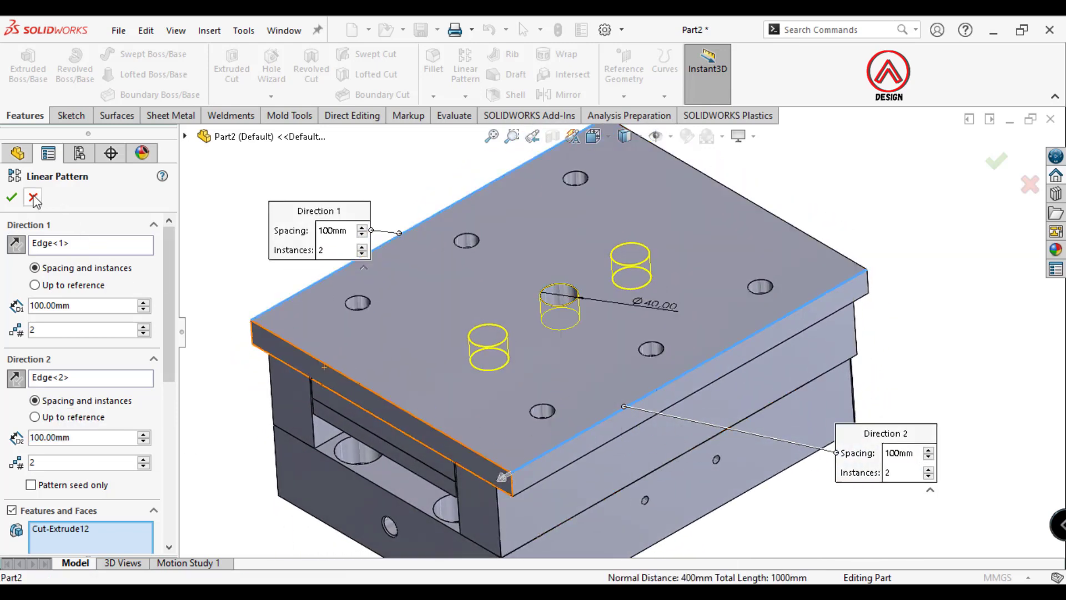
pyautogui.click(11, 198)
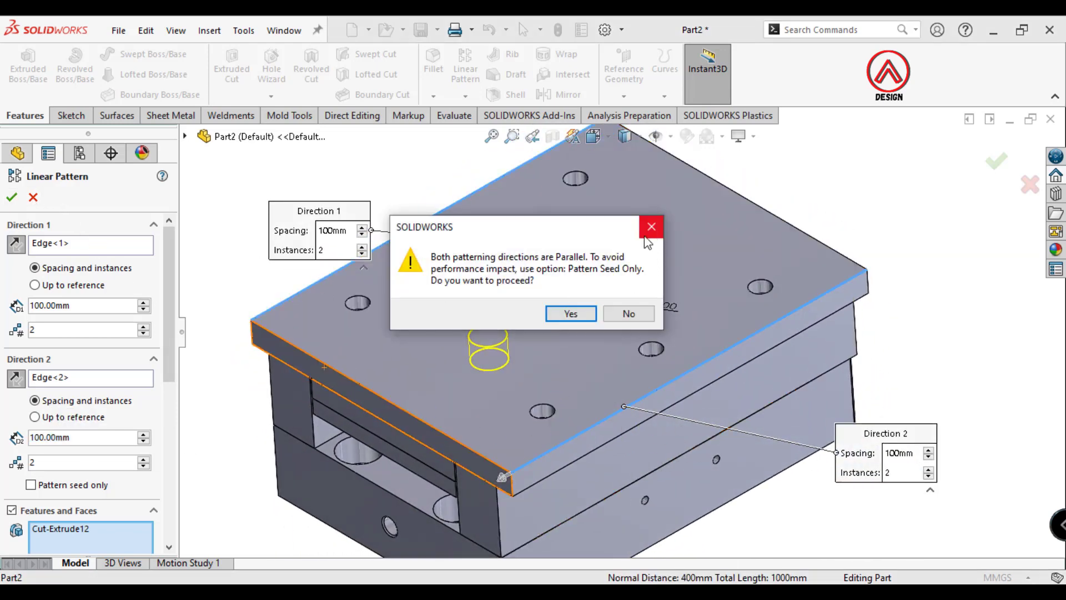
pyautogui.click(572, 315)
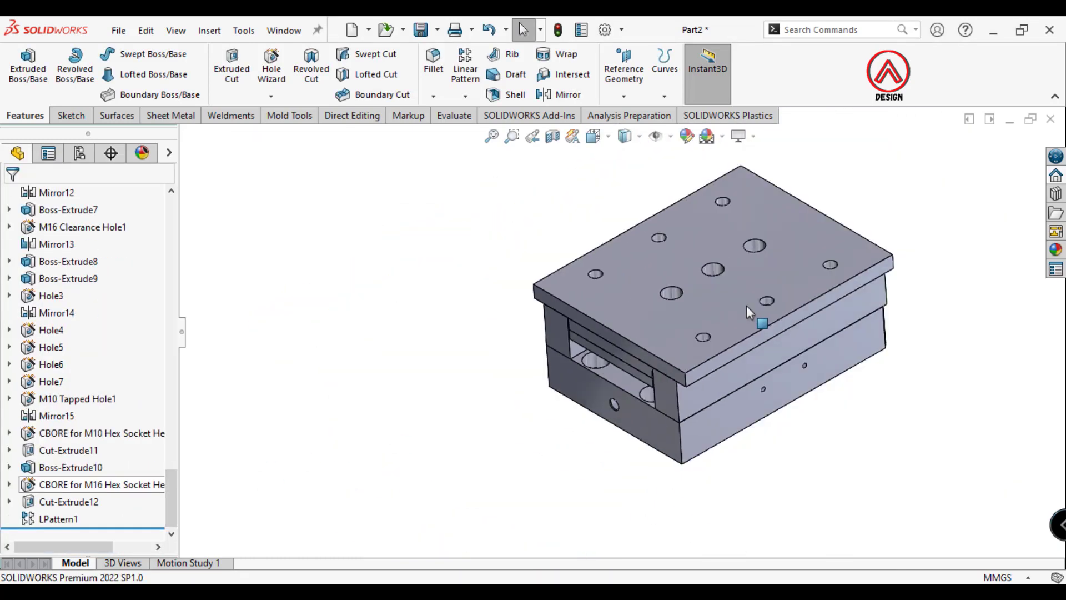
pyautogui.moveTo(746, 305); pyautogui.dragTo(623, 424, button='middle')
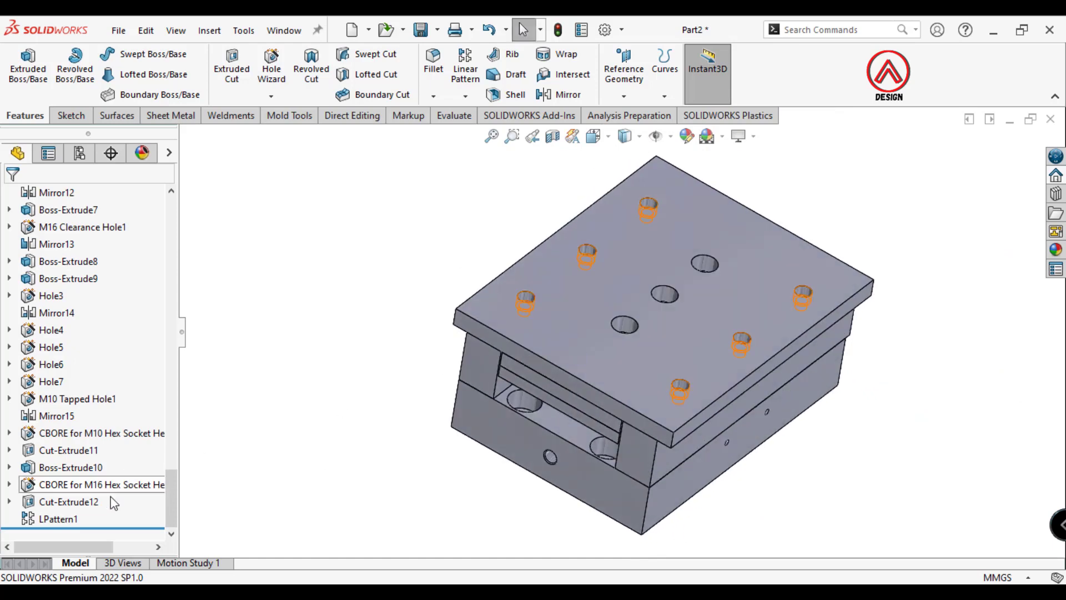
# Inspect the new pattern and review the Cut-Extrude12 centre hole without changes.
pyautogui.click(56, 519)
pyautogui.moveTo(345, 444)
pyautogui.mouseDown(button='middle')
pyautogui.moveTo(575, 317)
pyautogui.moveTo(500, 355)
pyautogui.mouseUp(button='middle')
pyautogui.click(36, 503)
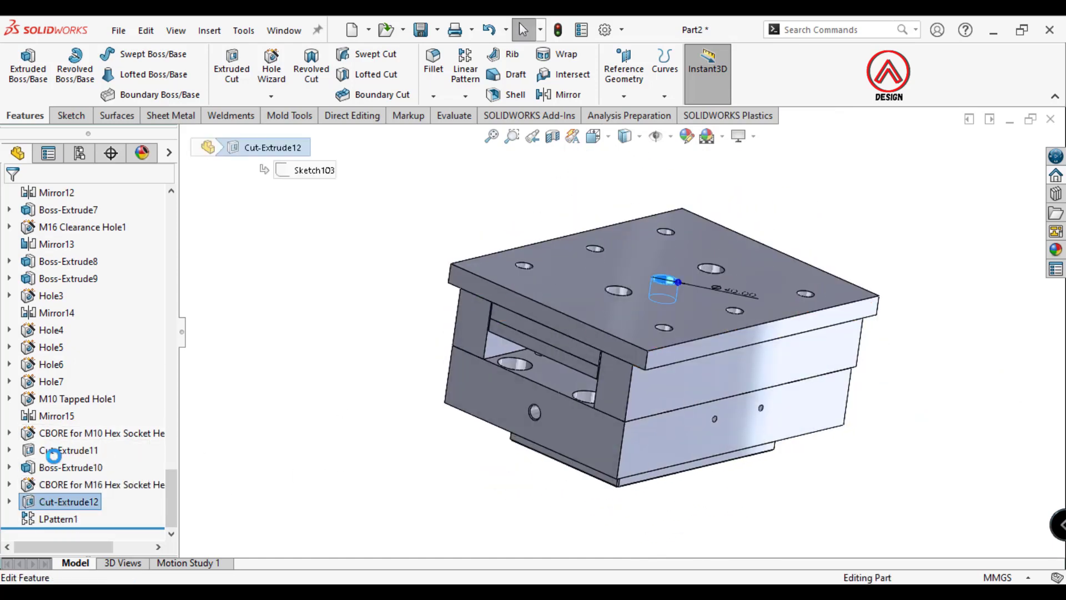
pyautogui.click(62, 451)
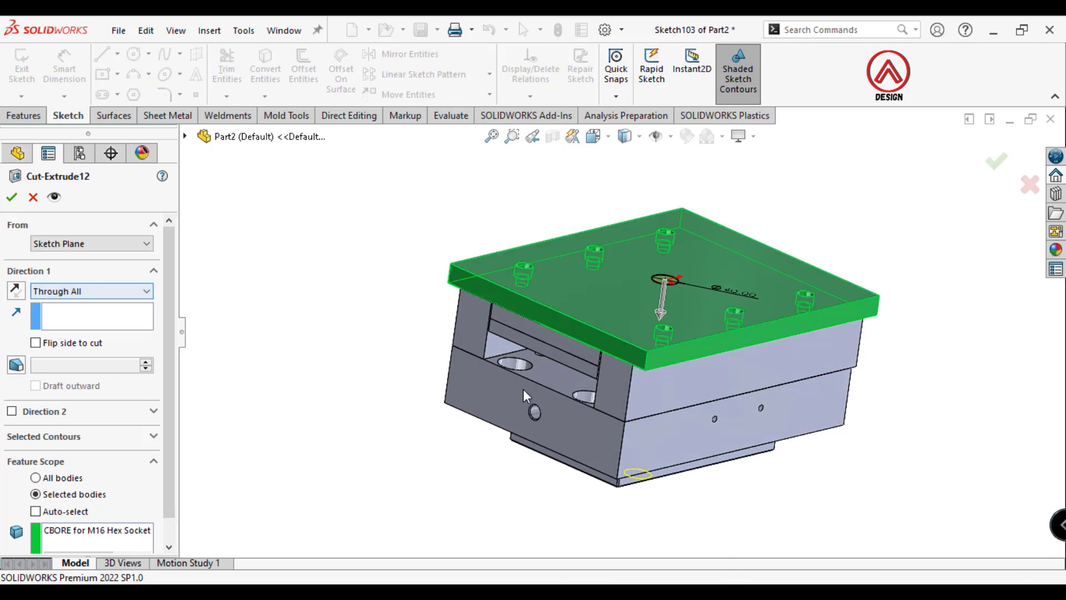
pyautogui.moveTo(525, 396); pyautogui.dragTo(3, 231, button='middle')
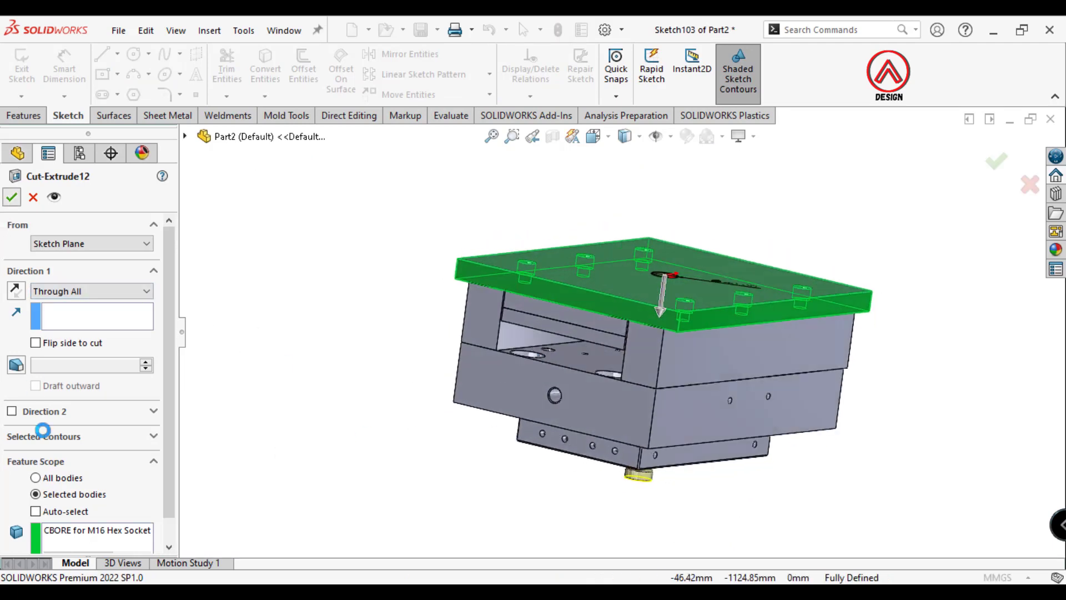
pyautogui.press('Return')
# Edit LPattern1 to pattern only Cut-Extrude12, removing Boss-Extrude10.
pyautogui.click(58, 518)
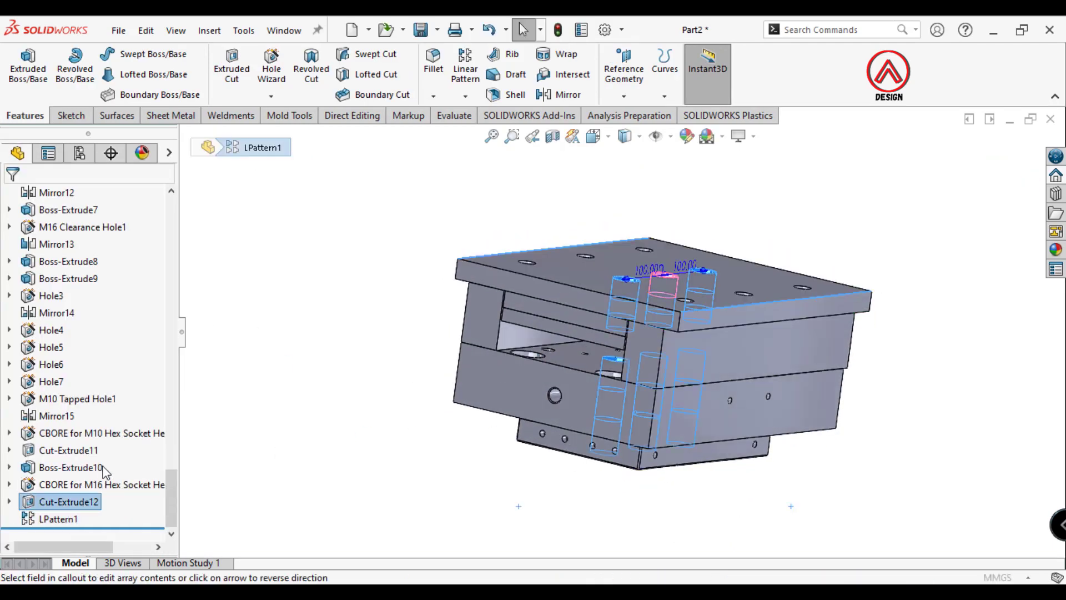
pyautogui.scroll(-5, 159, 438)
pyautogui.scroll(-5, 158, 489)
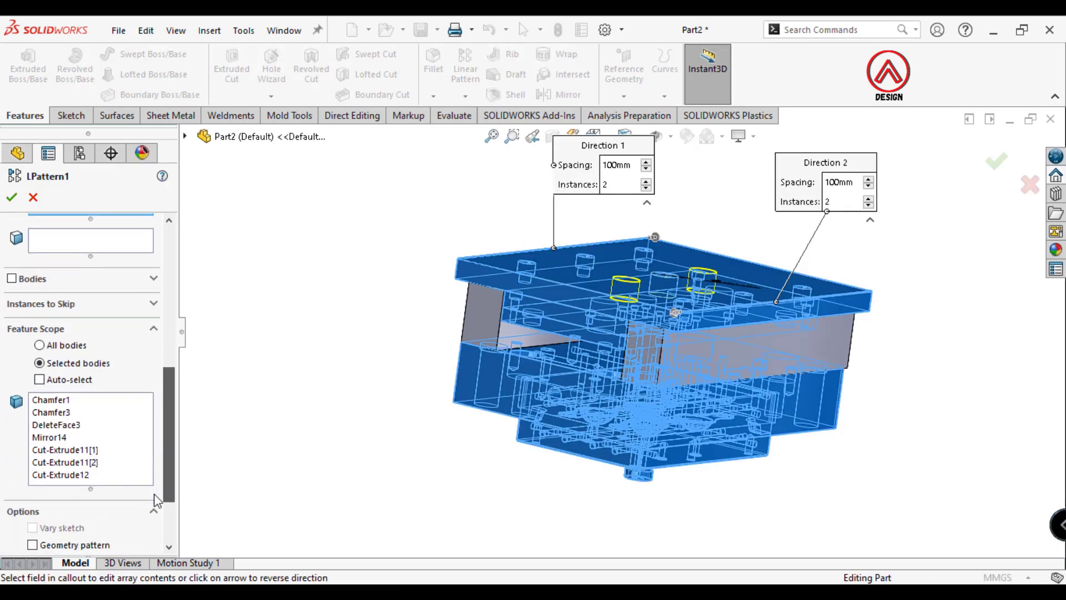
pyautogui.click(66, 382)
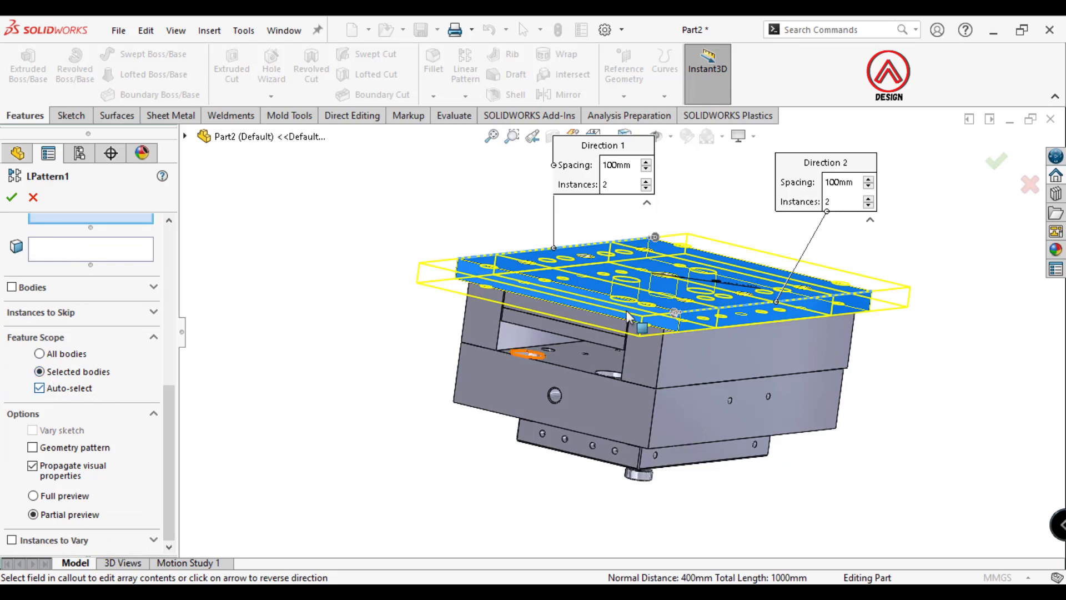
pyautogui.moveTo(168, 413); pyautogui.dragTo(171, 339)
pyautogui.click(49, 355)
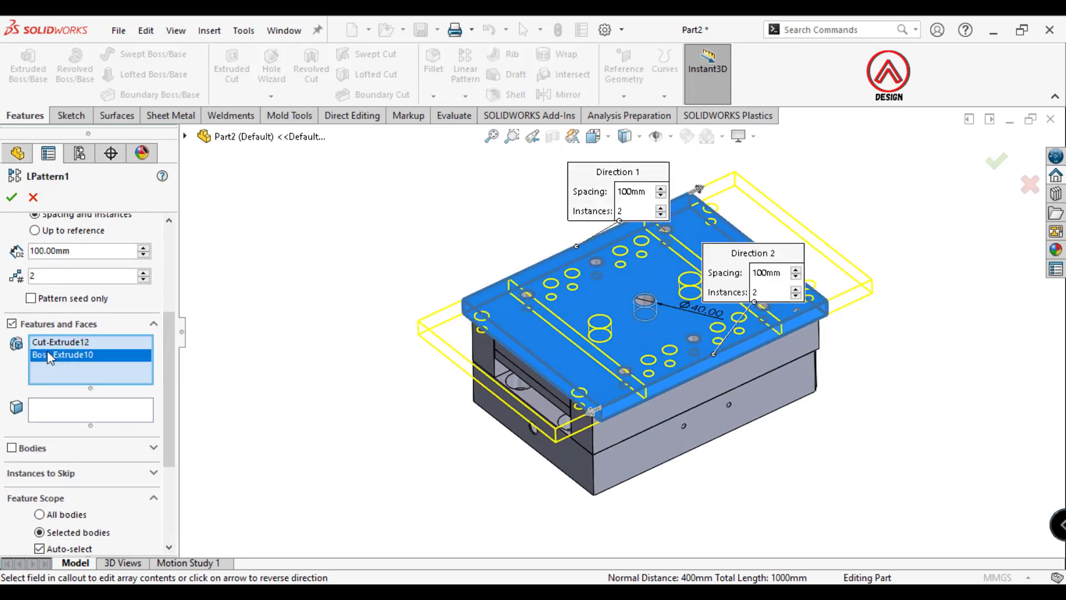
pyautogui.rightClick(48, 355)
pyautogui.click(86, 381)
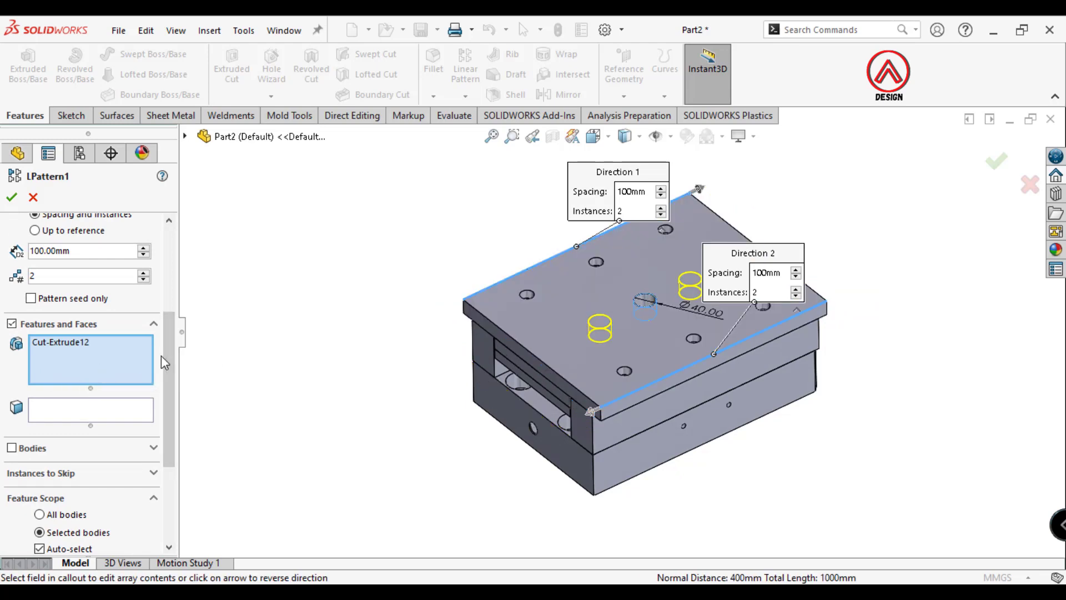
# Scope LPattern1 to the top plate body and rebuild, accepting the warning.
pyautogui.moveTo(161, 356); pyautogui.dragTo(167, 397)
pyautogui.click(63, 388)
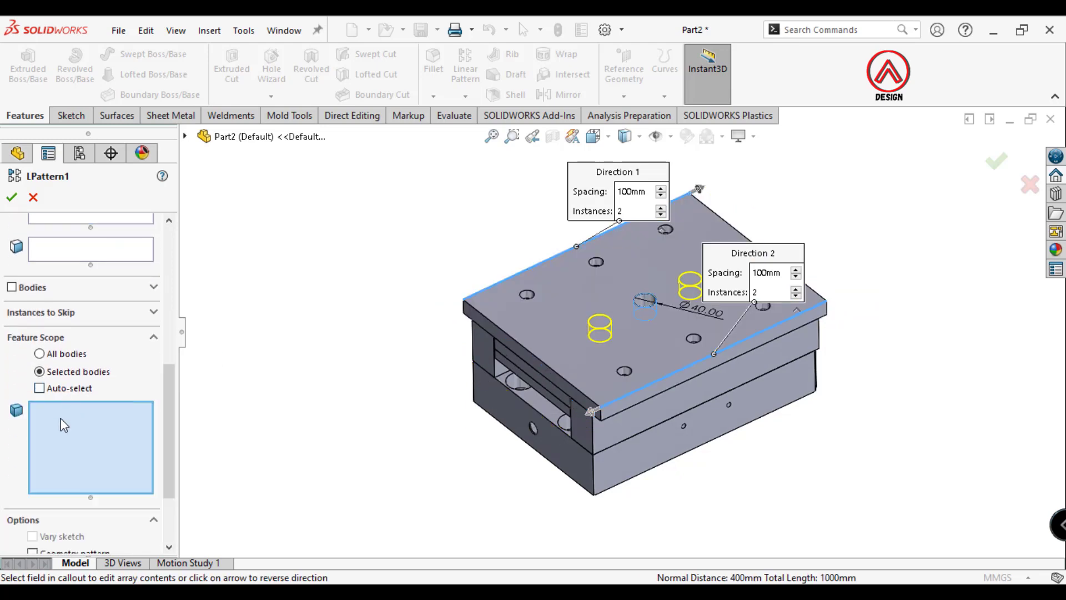
pyautogui.click(502, 305)
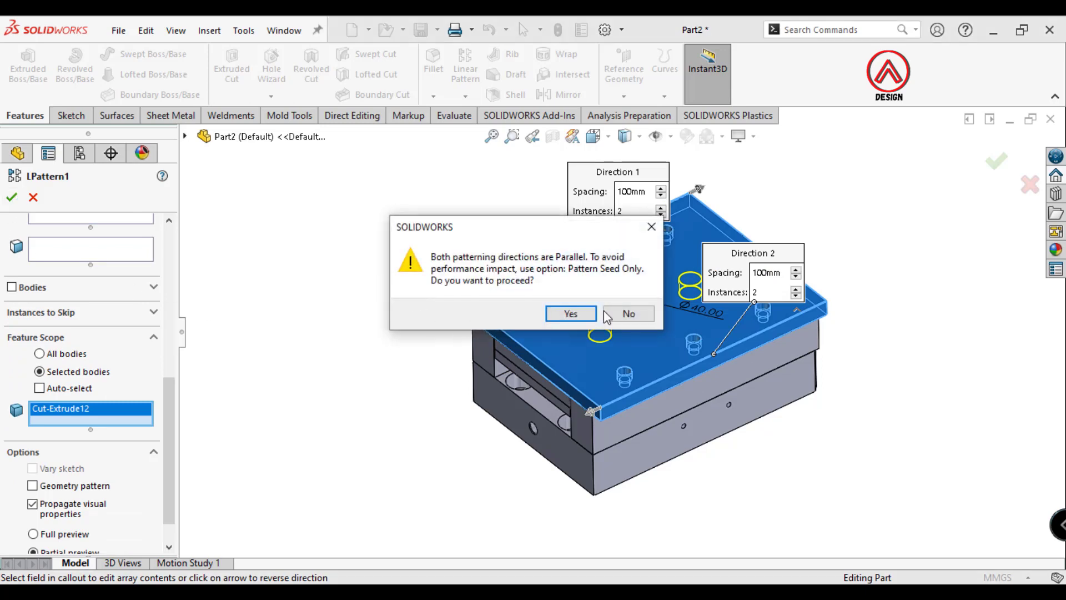
pyautogui.click(565, 312)
pyautogui.press('Return')
pyautogui.moveTo(681, 382)
pyautogui.mouseDown(button='middle')
pyautogui.moveTo(677, 243)
pyautogui.moveTo(613, 371)
pyautogui.mouseUp(button='middle')
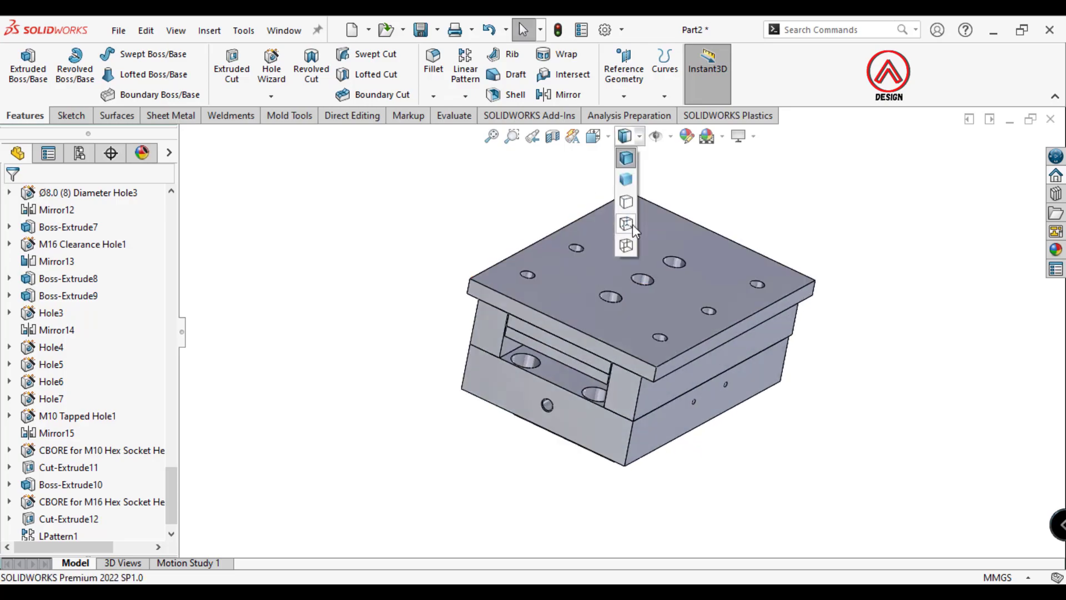
# Select the top plate's top face and view it straight on in shaded display.
pyautogui.click(626, 224)
pyautogui.moveTo(632, 225); pyautogui.dragTo(613, 179, button='middle')
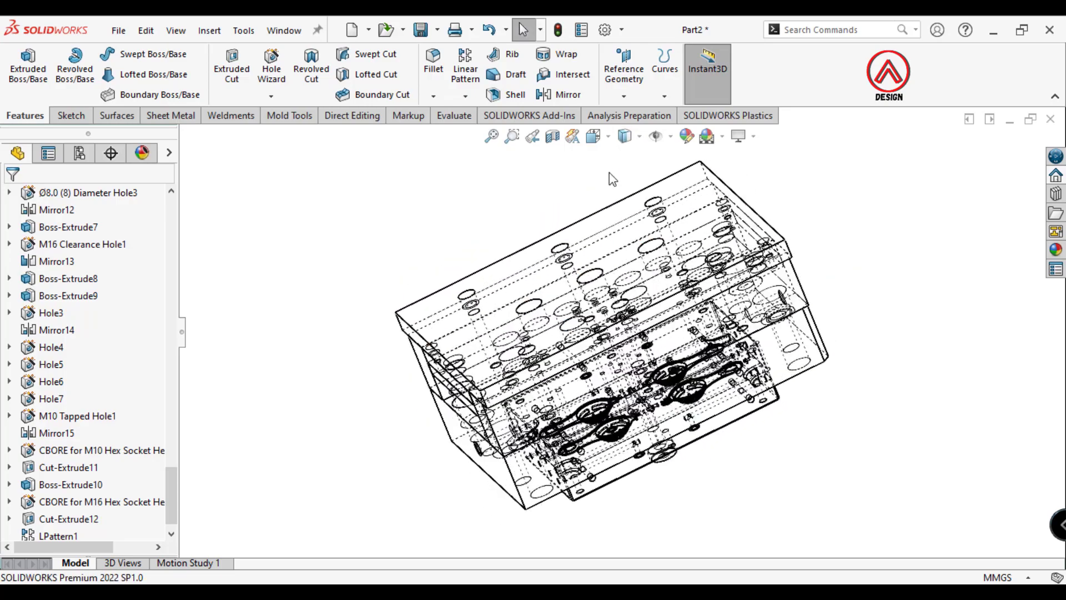
pyautogui.click(624, 137)
pyautogui.click(626, 161)
pyautogui.scroll(-1, 169, 450)
pyautogui.moveTo(611, 305)
pyautogui.mouseDown(button='middle')
pyautogui.moveTo(655, 311)
pyautogui.moveTo(627, 295)
pyautogui.moveTo(640, 312)
pyautogui.mouseUp(button='middle')
pyautogui.click(641, 311)
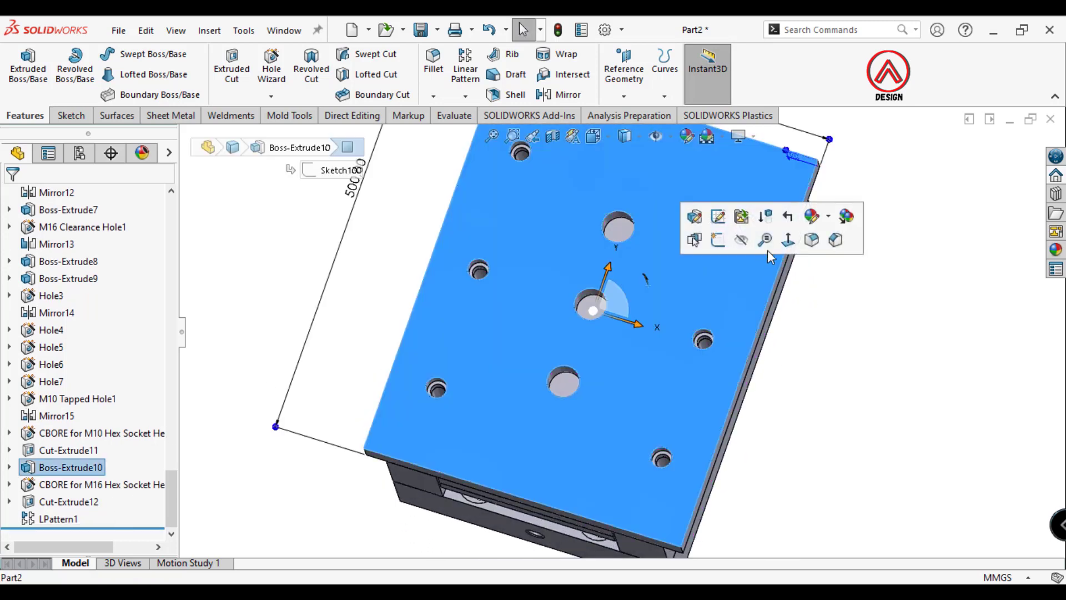
pyautogui.click(803, 252)
pyautogui.scroll(2, 666, 328)
pyautogui.scroll(-5, 704, 324)
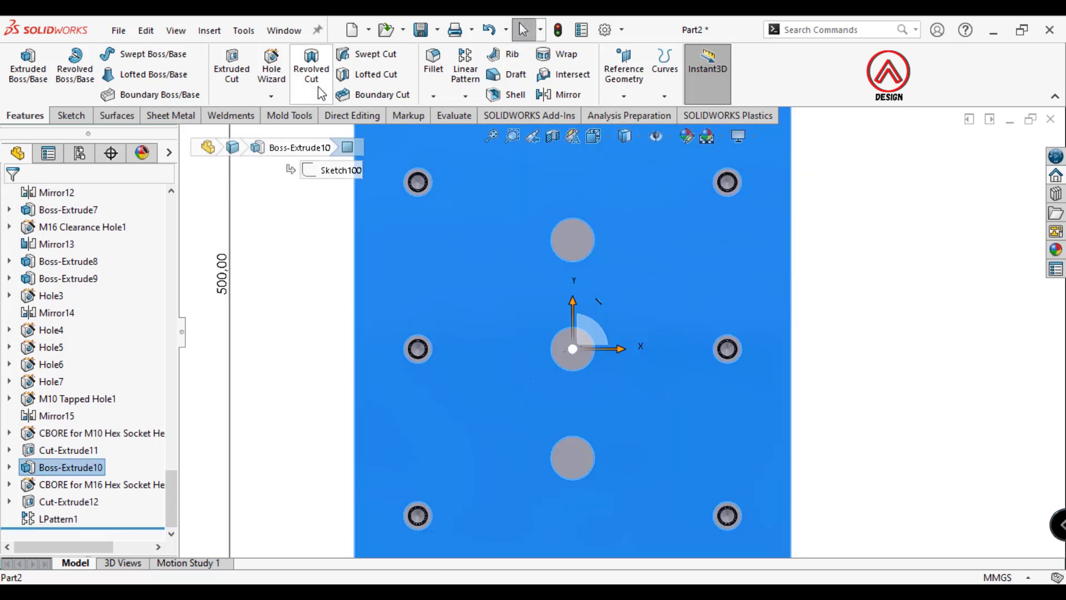
# Set up a Hole Wizard counterbore for an M8 ISO 4762 hex socket head screw, through all.
pyautogui.click(272, 73)
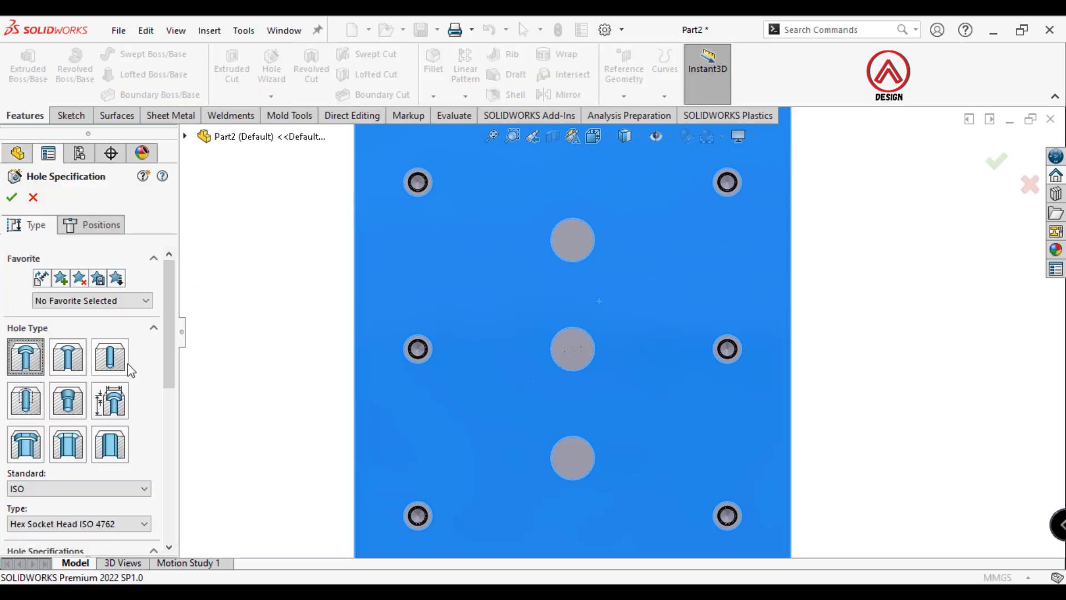
pyautogui.scroll(-3, 156, 388)
pyautogui.click(49, 455)
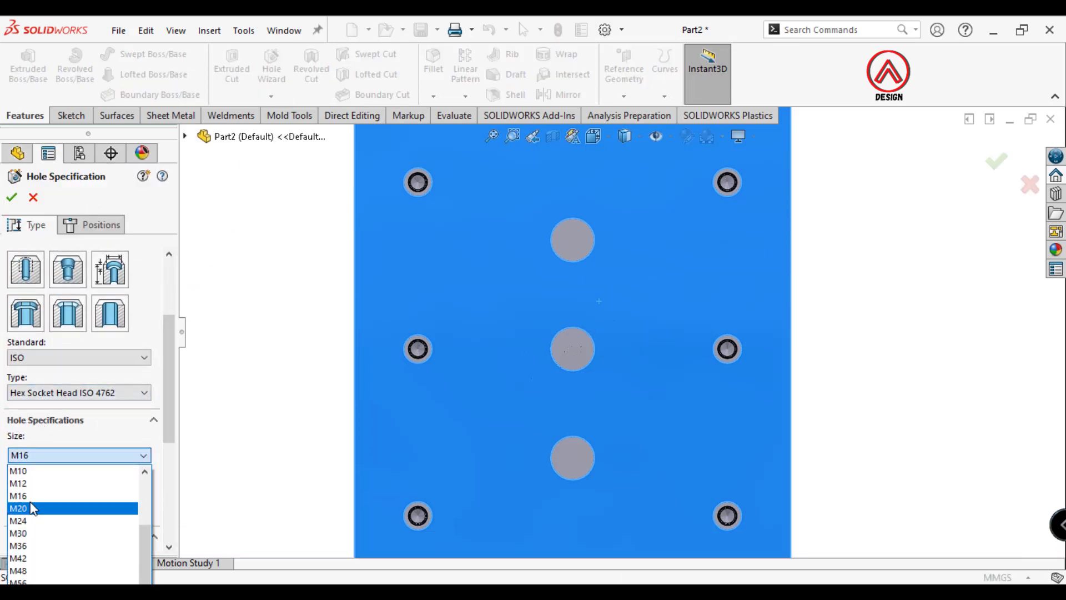
pyautogui.scroll(3, 32, 508)
pyautogui.click(23, 534)
pyautogui.moveTo(169, 403); pyautogui.dragTo(169, 424)
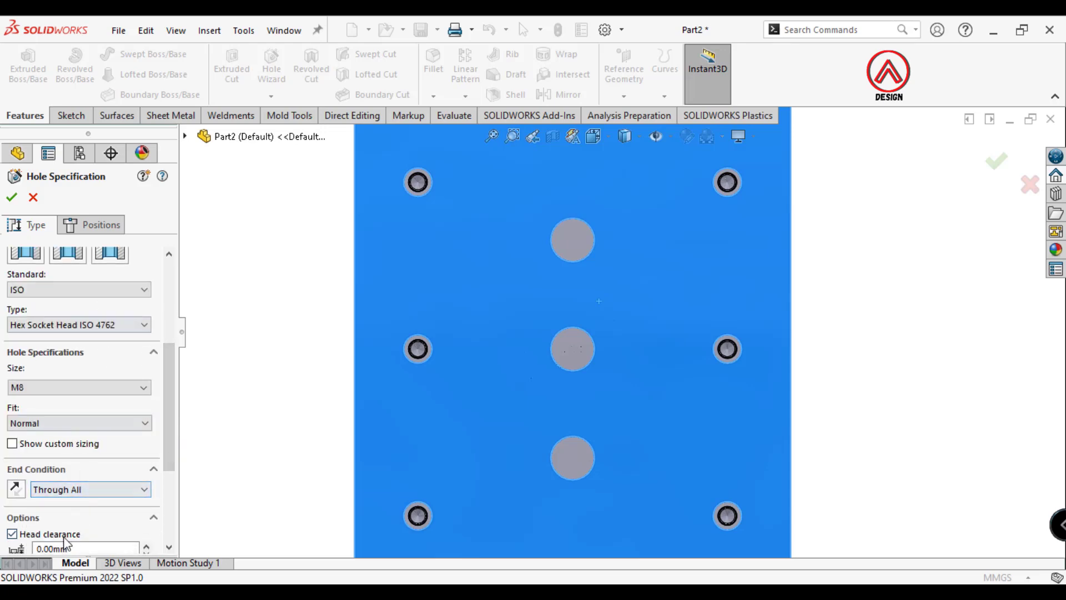
pyautogui.scroll(-3, 84, 471)
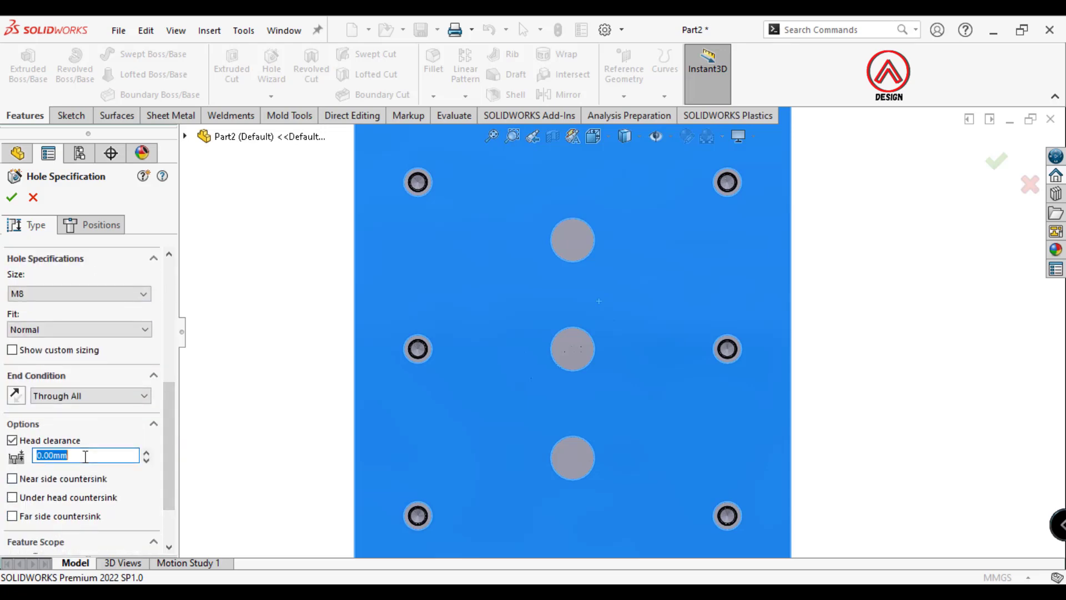
pyautogui.click(109, 426)
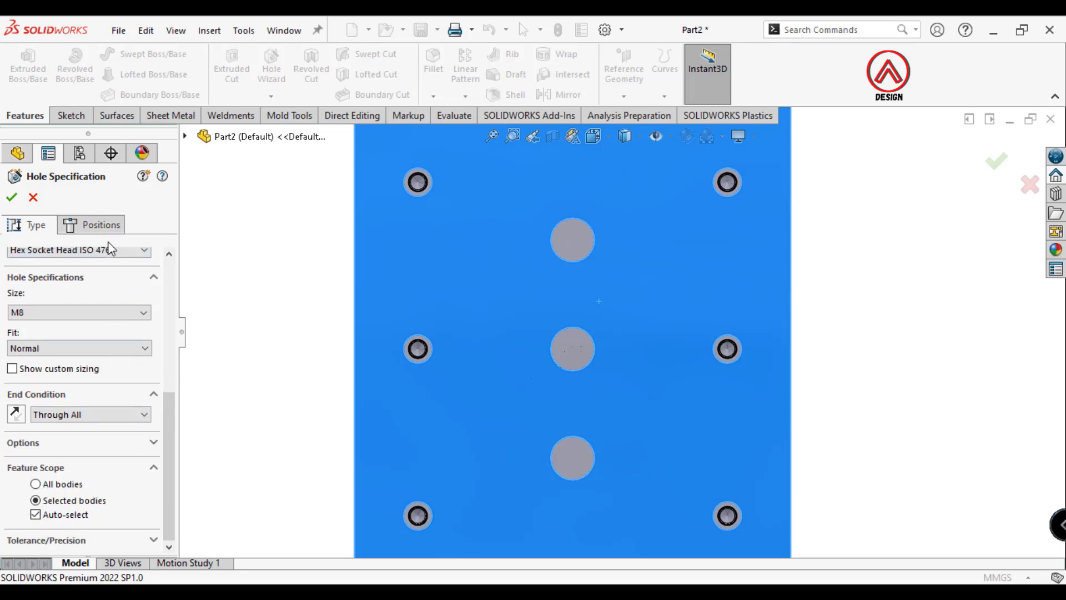
pyautogui.moveTo(176, 401); pyautogui.dragTo(174, 356)
# Place holes at the plate centre and both dashed circle centres along the centre line.
pyautogui.click(93, 224)
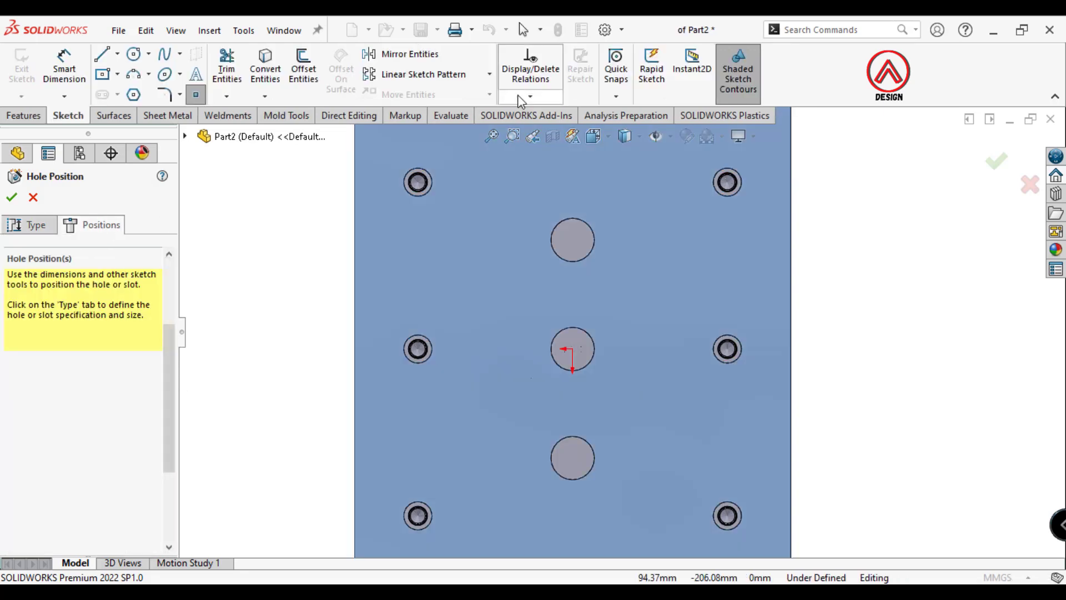
pyautogui.click(629, 136)
pyautogui.click(626, 220)
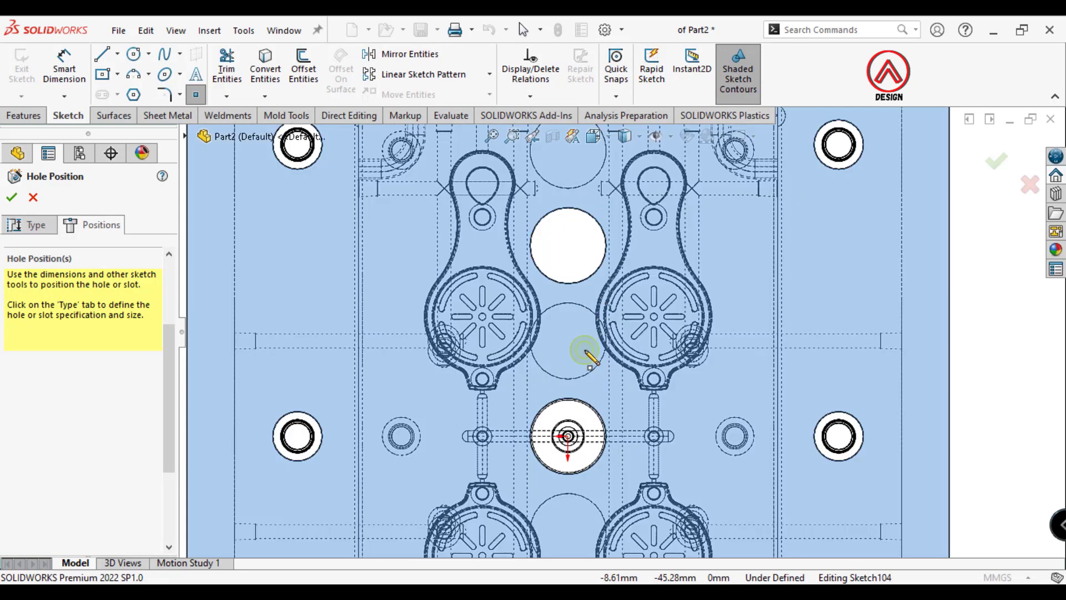
pyautogui.click(567, 341)
pyautogui.scroll(2, 572, 338)
pyautogui.scroll(1, 581, 333)
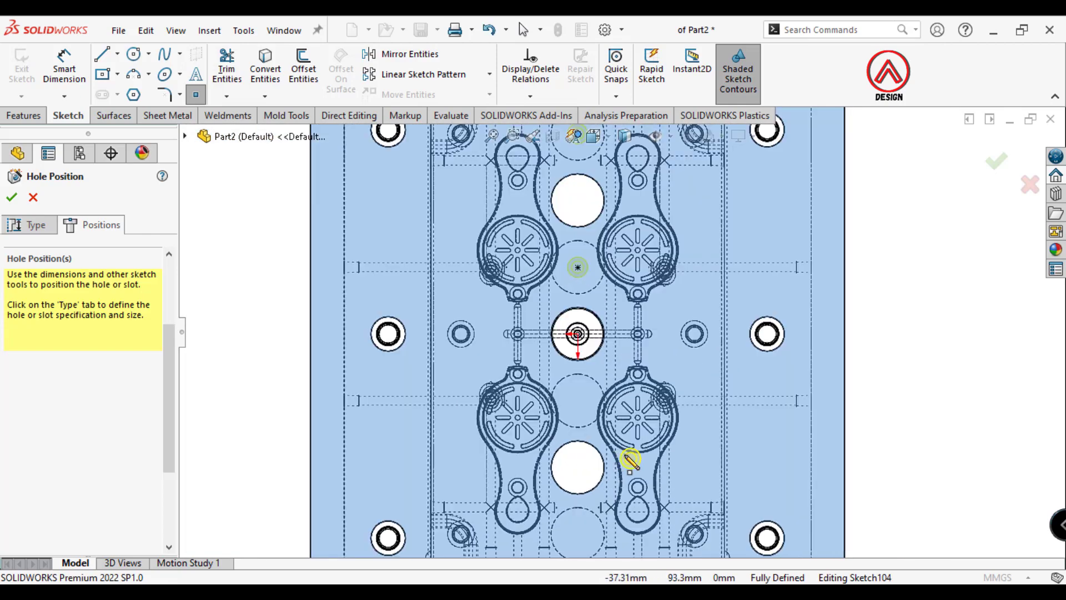
pyautogui.scroll(-2, 578, 394)
pyautogui.click(574, 392)
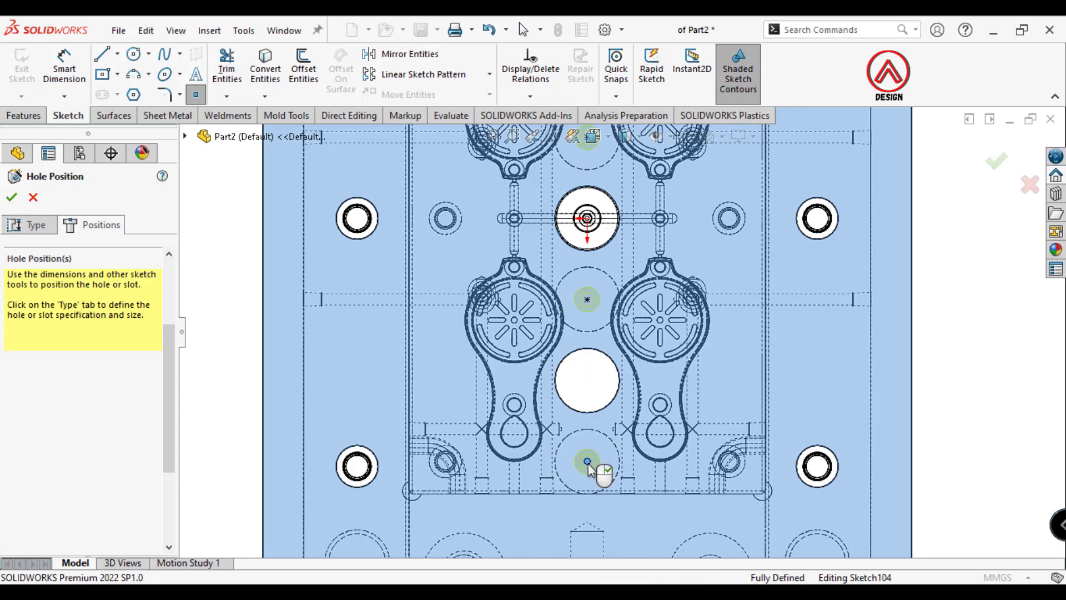
pyautogui.click(587, 462)
pyautogui.scroll(2, 616, 339)
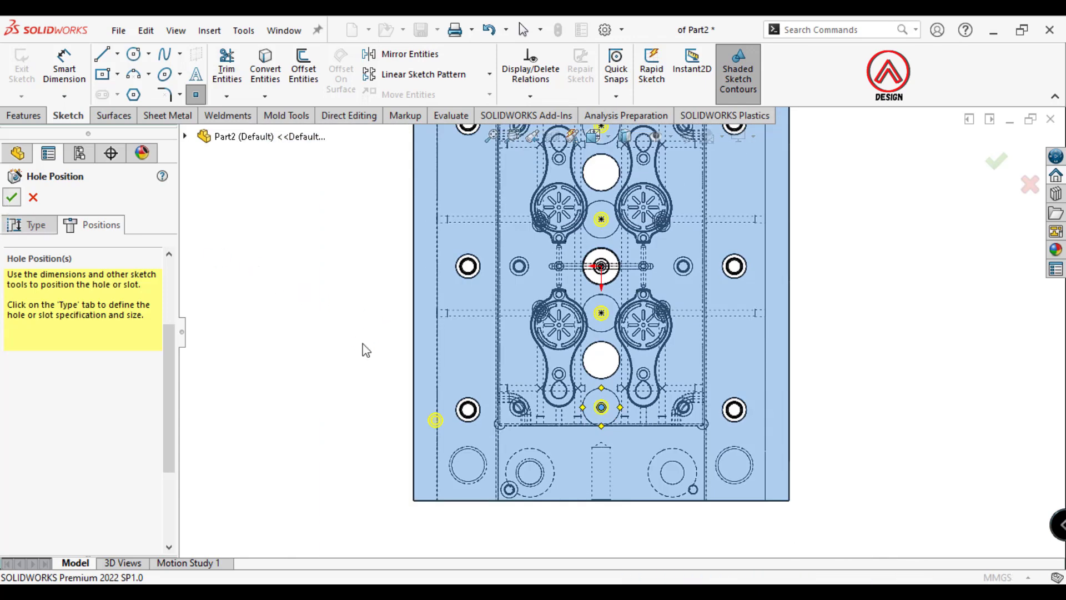
pyautogui.press('Return')
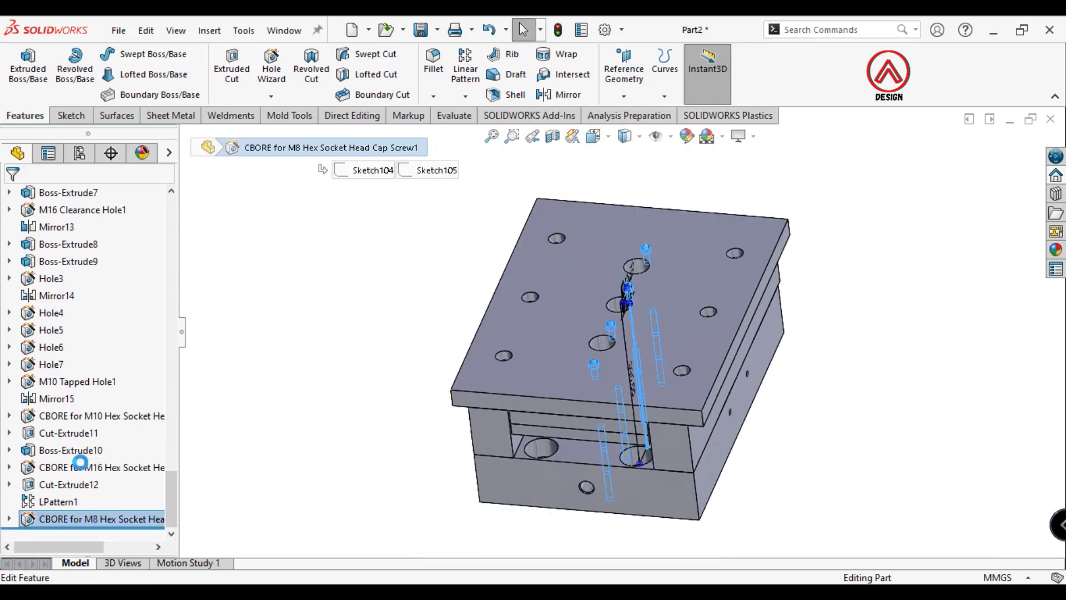
# Clear the hole's feature-scope bodies and pick only the top plate (LPattern1) to cut.
pyautogui.scroll(-5, 162, 505)
pyautogui.scroll(-3, 162, 504)
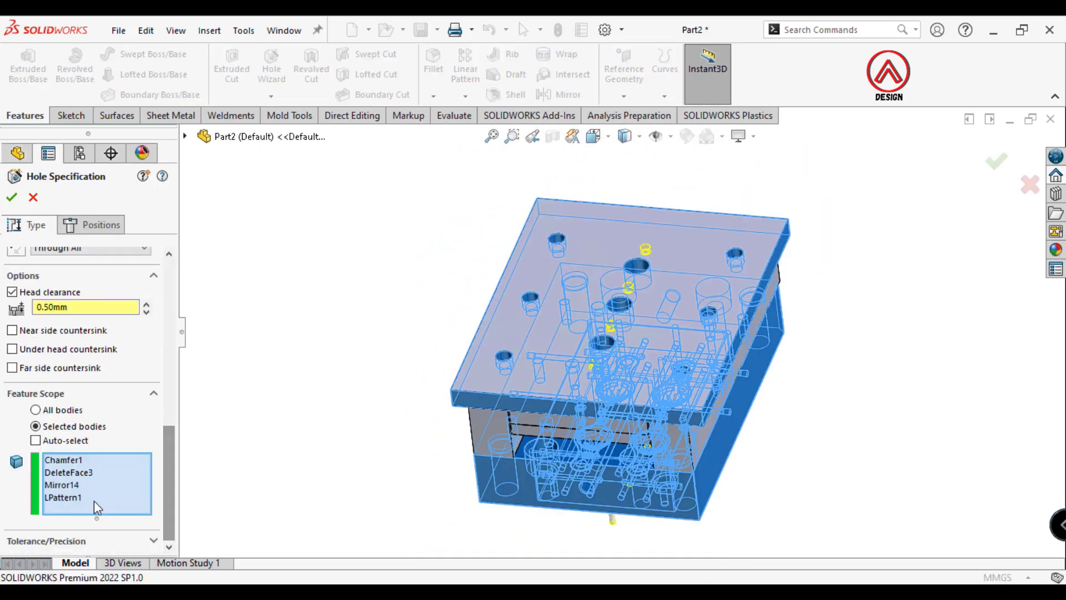
pyautogui.rightClick(108, 478)
pyautogui.click(159, 488)
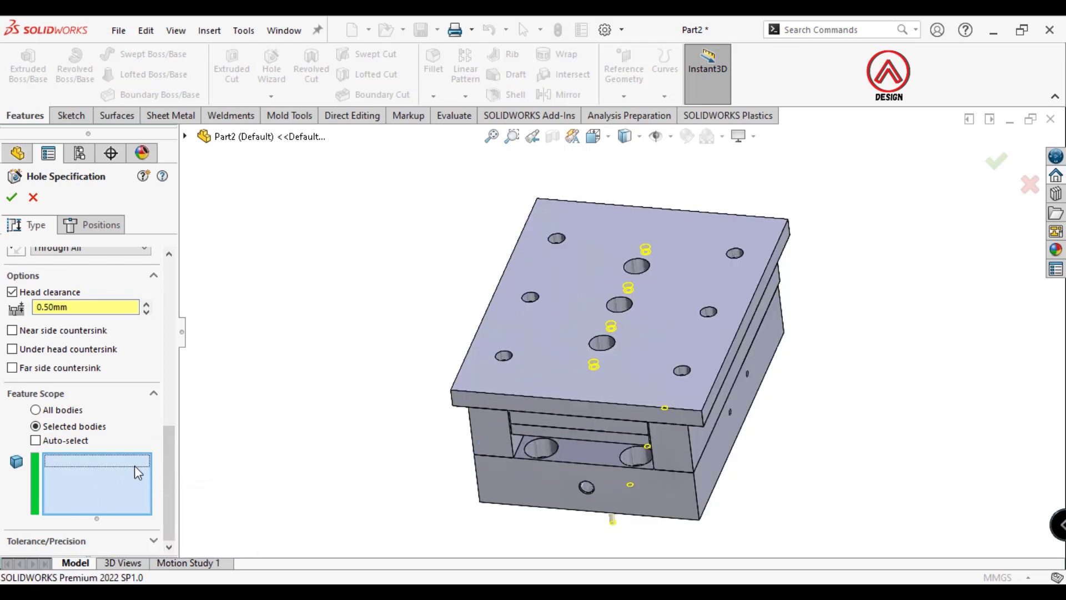
pyautogui.click(530, 377)
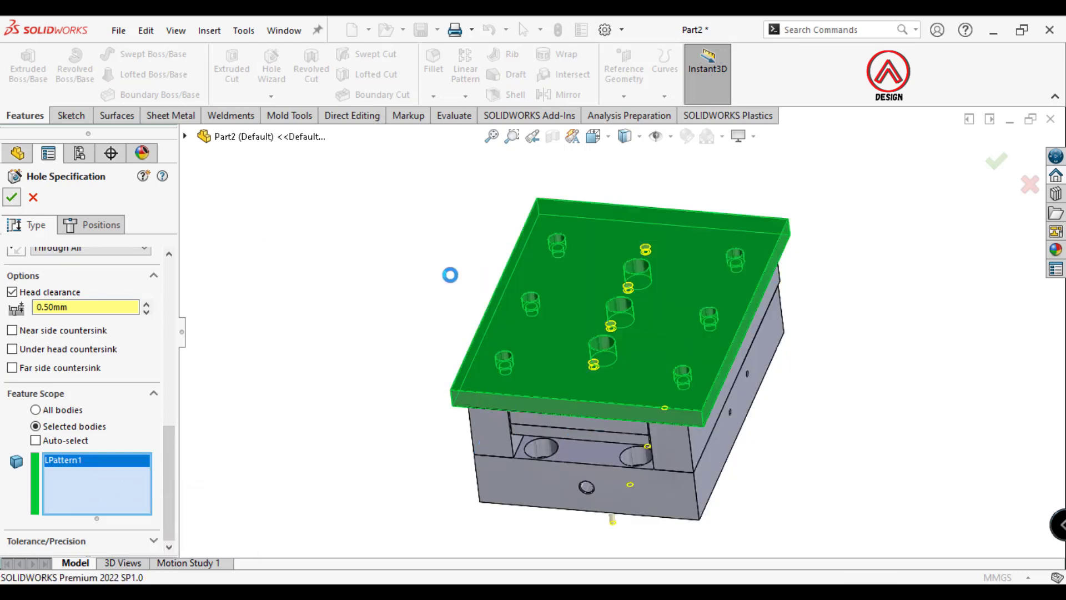
pyautogui.moveTo(701, 241)
pyautogui.mouseDown(button='middle')
pyautogui.moveTo(630, 371)
pyautogui.moveTo(562, 409)
pyautogui.moveTo(618, 384)
pyautogui.moveTo(623, 330)
pyautogui.moveTo(593, 237)
pyautogui.moveTo(636, 379)
pyautogui.moveTo(572, 378)
pyautogui.mouseUp(button='middle')
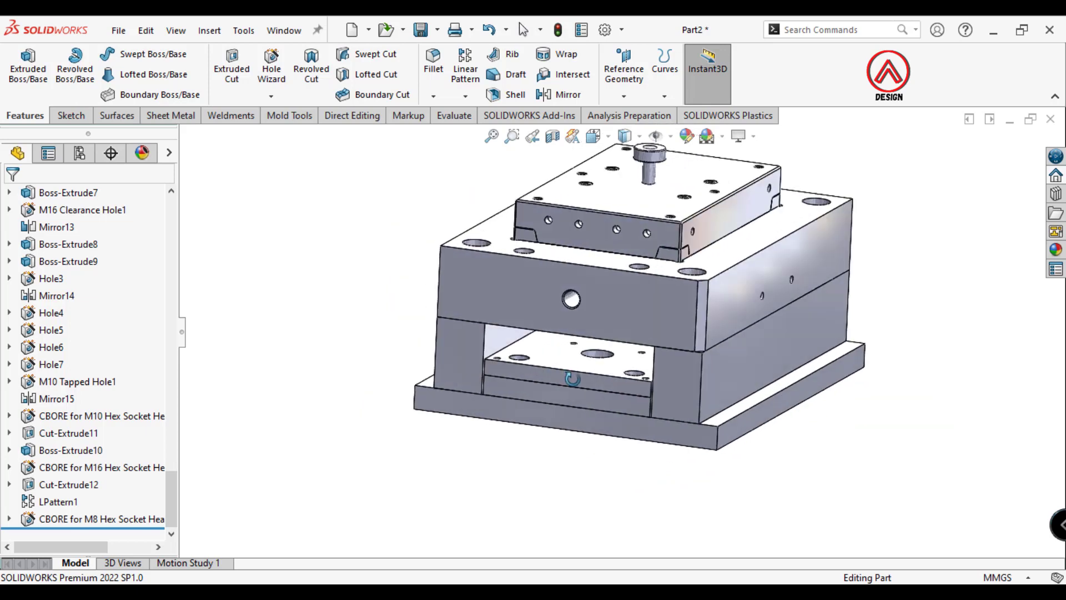
pyautogui.scroll(-2, 564, 401)
# Show only the bottom plate and upper block bodies.
pyautogui.click(559, 450)
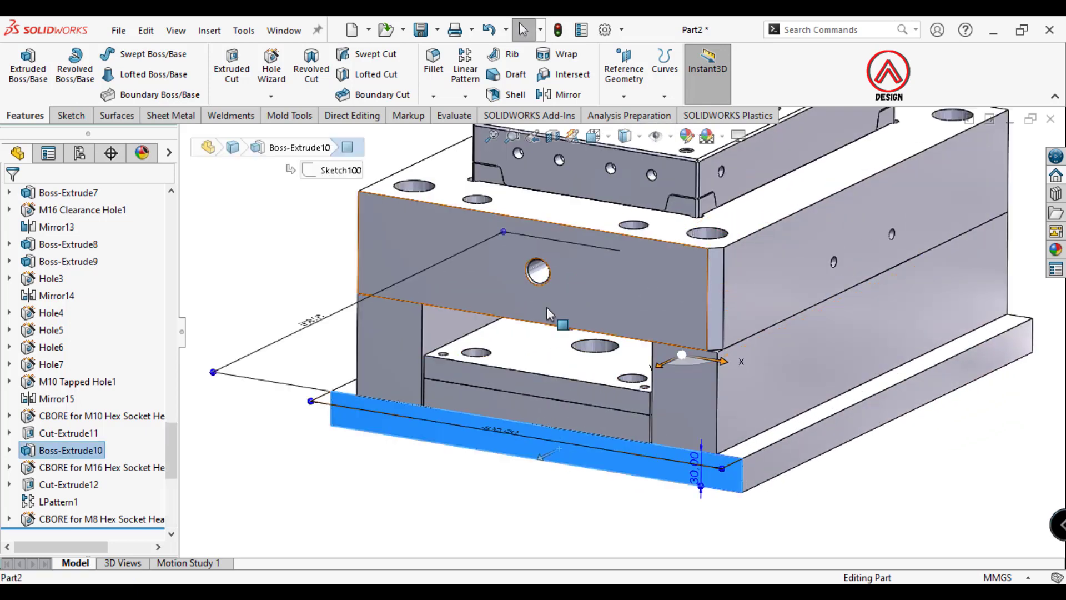
pyautogui.keyDown('ctrl'); pyautogui.click(547, 307); pyautogui.keyUp('ctrl')
pyautogui.rightClick(542, 449)
pyautogui.click(582, 523)
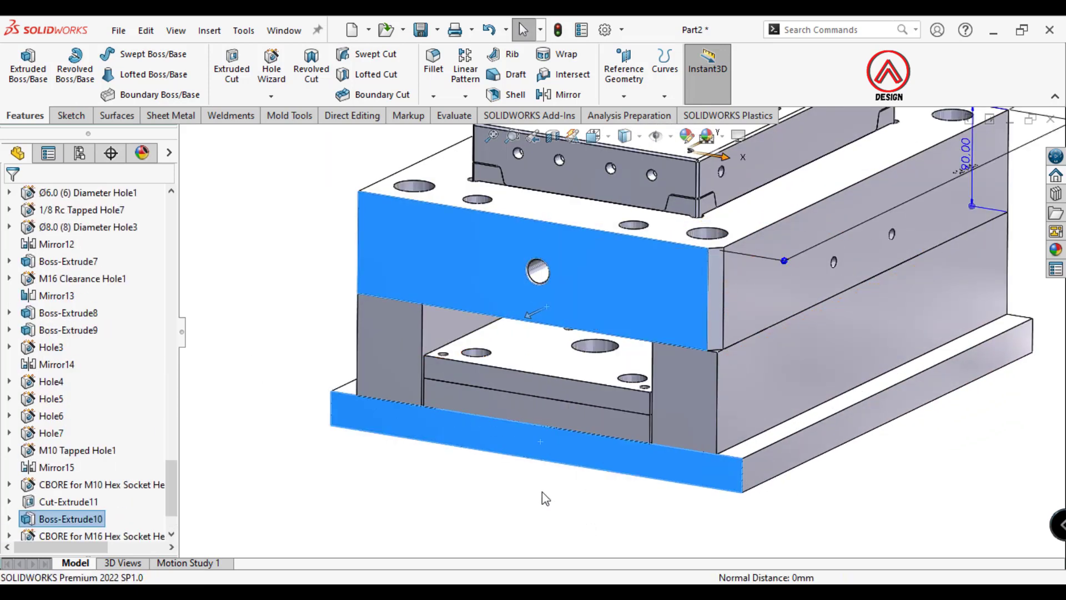
# Sketch a 38 mm diameter circle centred on the small hole in the bottom plate's top face.
pyautogui.click(612, 408)
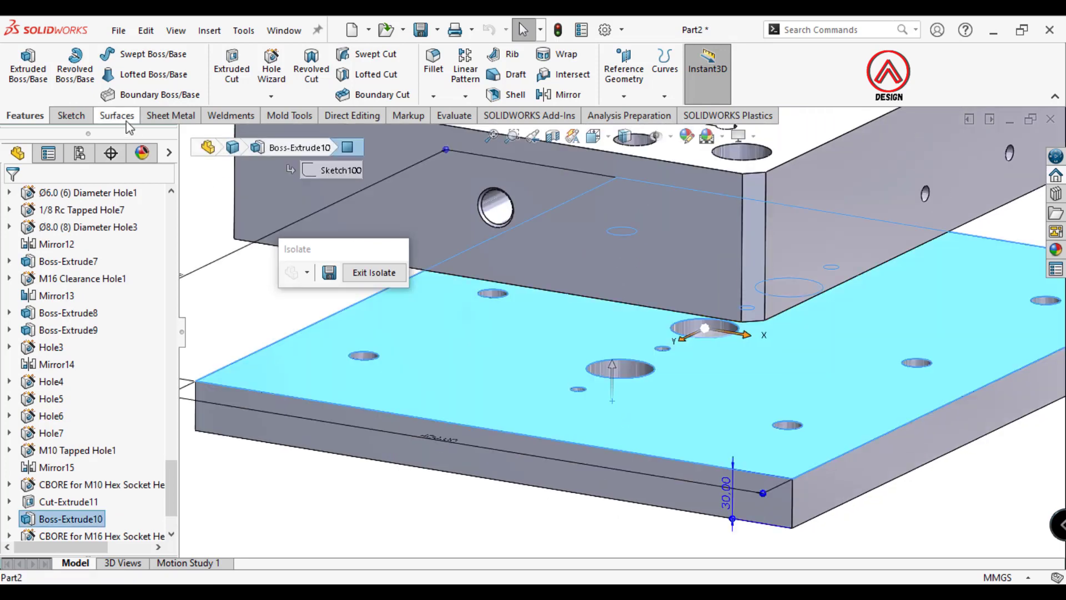
pyautogui.click(71, 115)
pyautogui.click(21, 67)
pyautogui.click(133, 54)
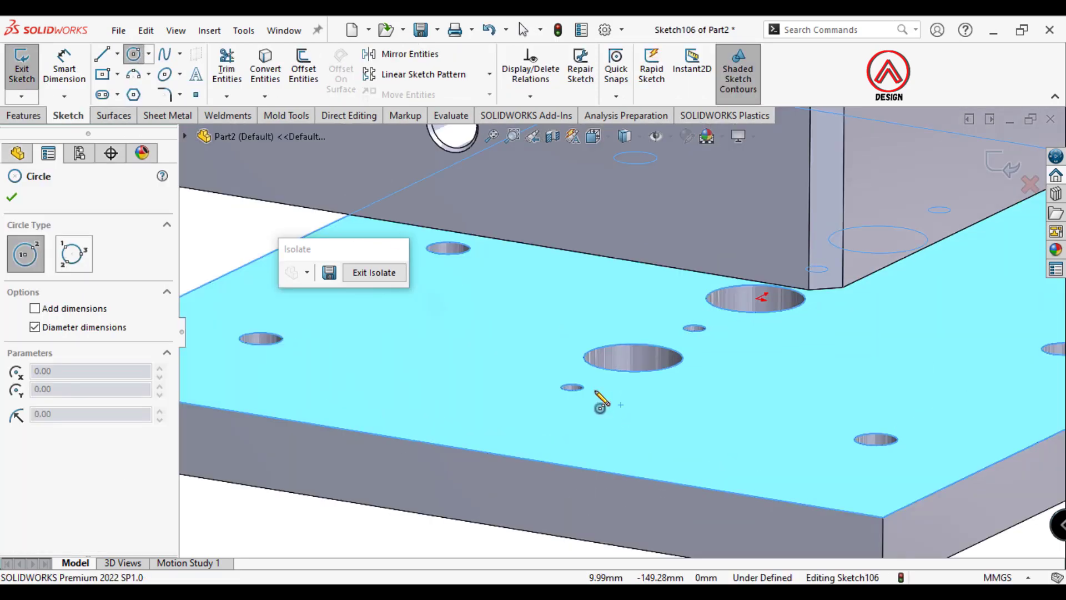
pyautogui.scroll(5, 578, 388)
pyautogui.click(561, 374)
pyautogui.click(608, 351)
pyautogui.click(77, 65)
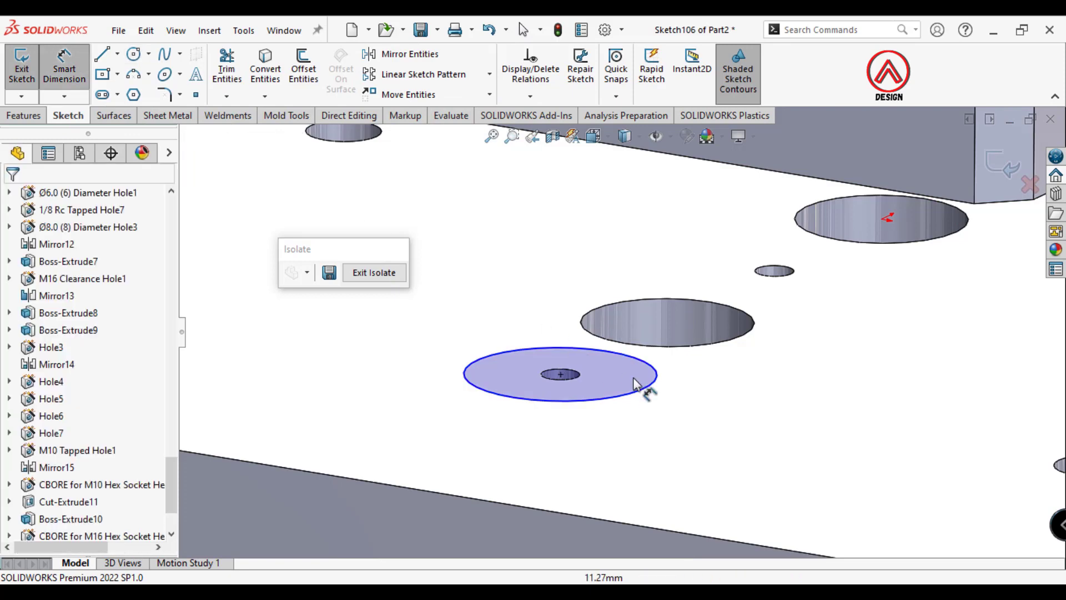
pyautogui.click(658, 373)
pyautogui.click(825, 357)
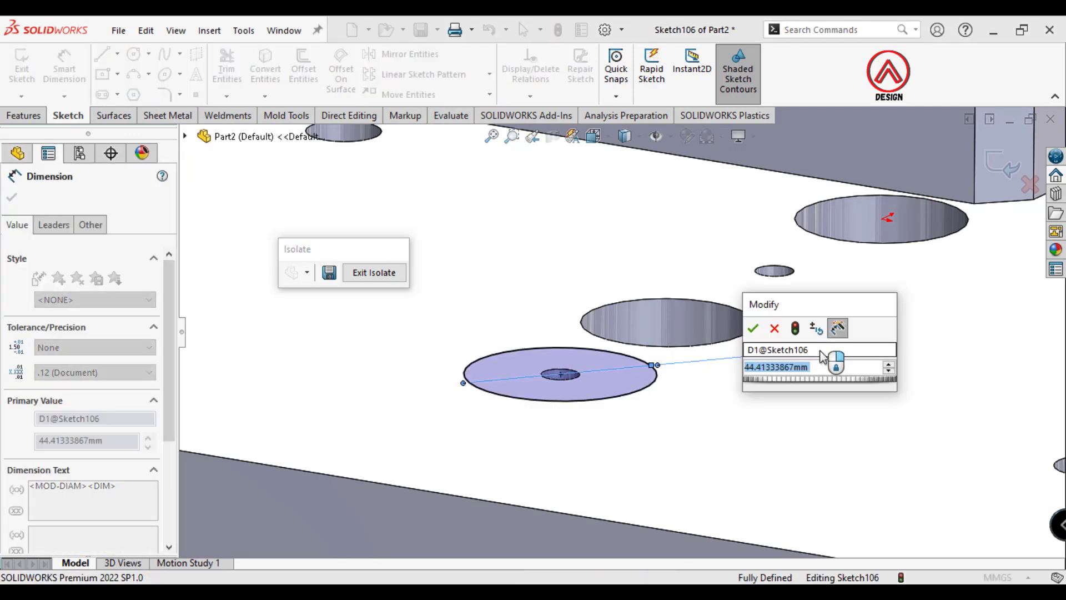
pyautogui.write('38')
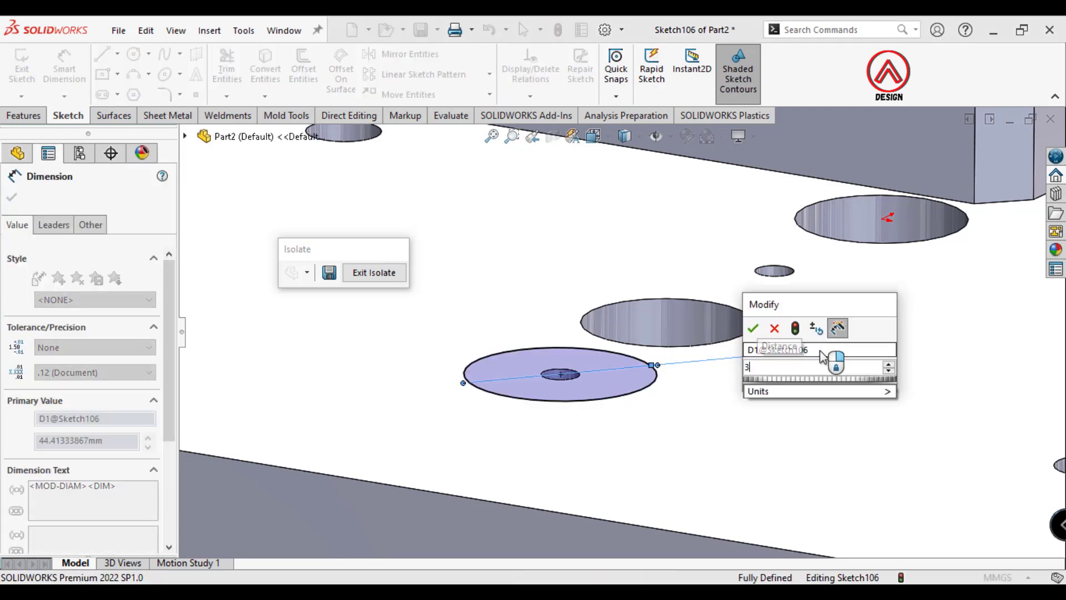
pyautogui.press('Return')
# Extrude the circle as a Blind 90 mm boss.
pyautogui.click(24, 114)
pyautogui.click(30, 89)
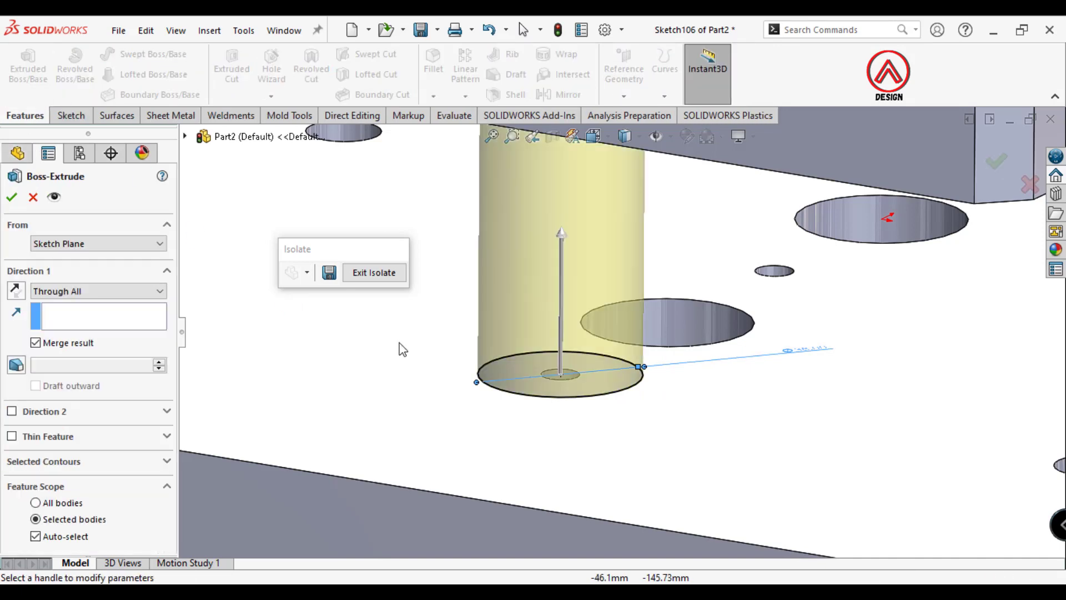
pyautogui.click(67, 291)
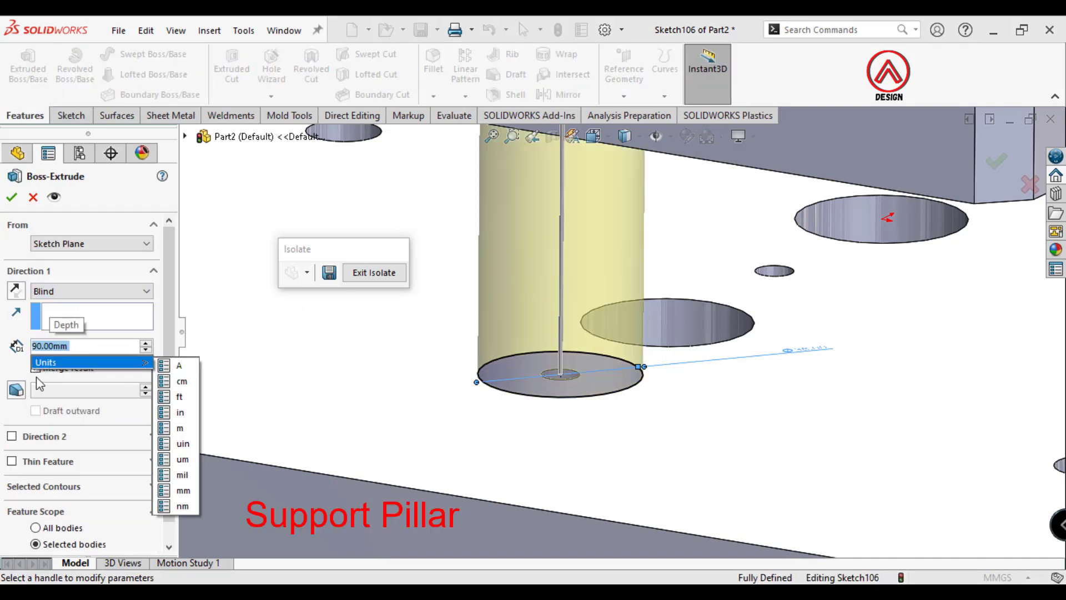
pyautogui.press('Return')
pyautogui.scroll(3, 592, 316)
pyautogui.scroll(3, 592, 315)
pyautogui.scroll(-2, 578, 333)
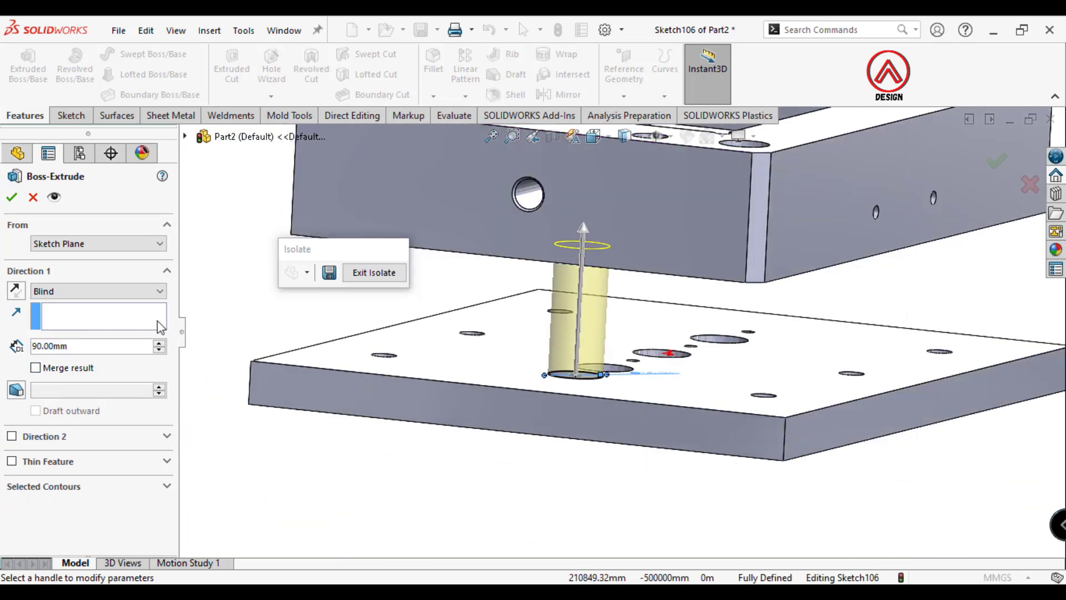
pyautogui.click(12, 198)
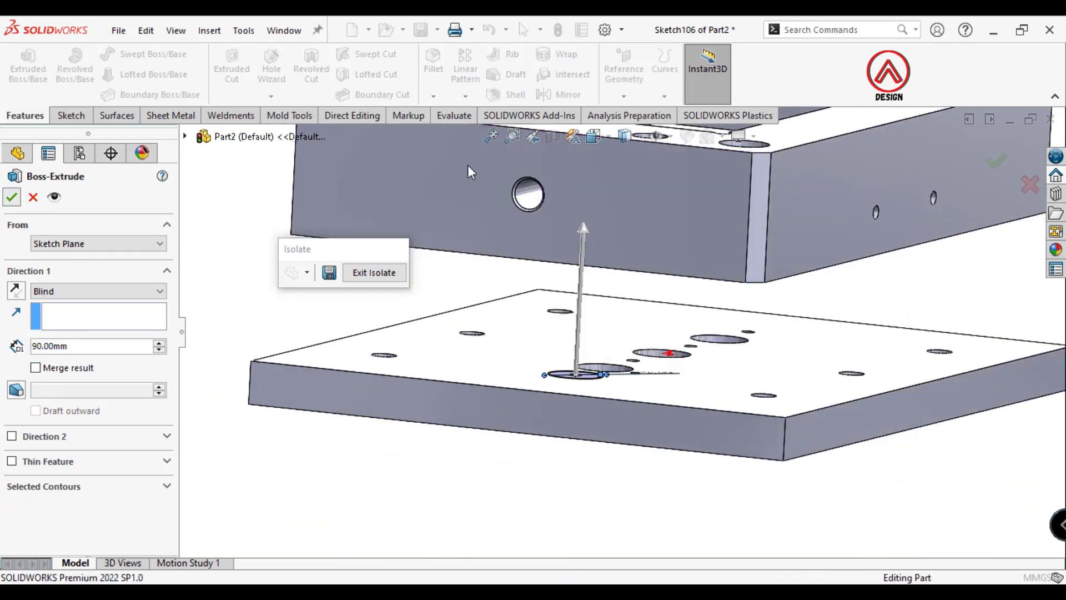
# Chamfer the pillar's end faces 1 mm at 45°.
pyautogui.click(434, 97)
pyautogui.click(445, 136)
pyautogui.click(578, 299)
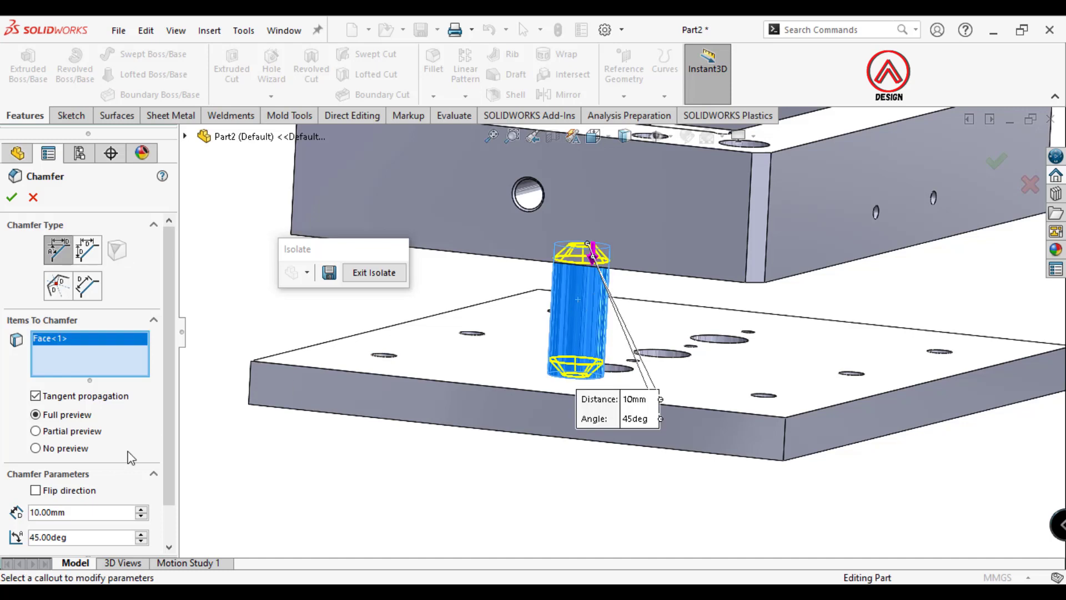
pyautogui.click(71, 512)
pyautogui.write('1')
pyautogui.press('Return')
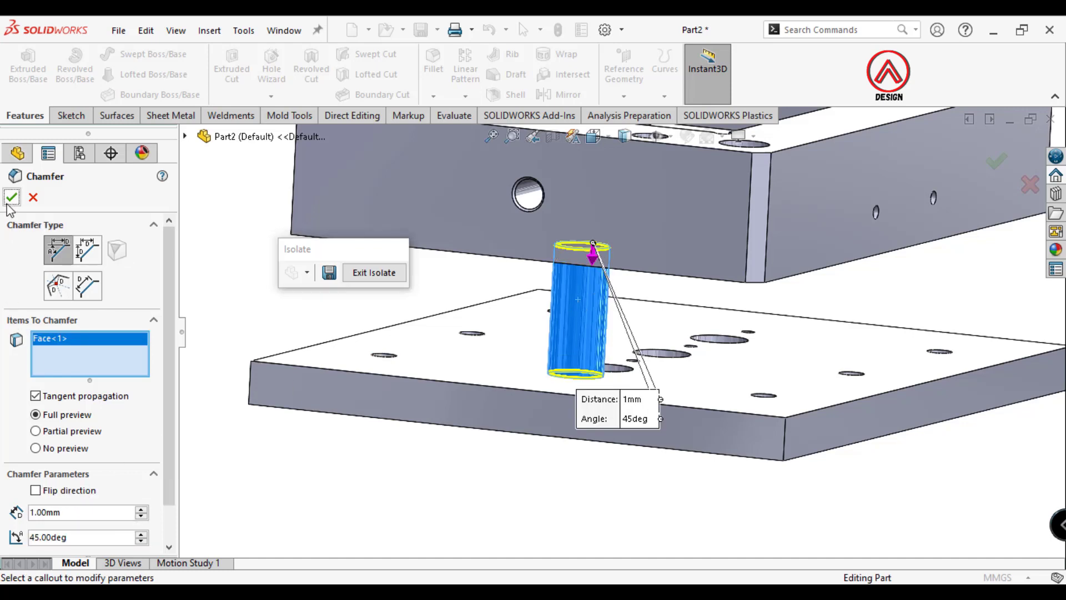
# Hide the plate and mold block bodies and view the pillar's bottom end face straight on.
pyautogui.moveTo(578, 300)
pyautogui.mouseDown(button='middle')
pyautogui.moveTo(581, 352)
pyautogui.moveTo(613, 428)
pyautogui.moveTo(604, 522)
pyautogui.moveTo(648, 452)
pyautogui.mouseUp(button='middle')
pyautogui.click(607, 275)
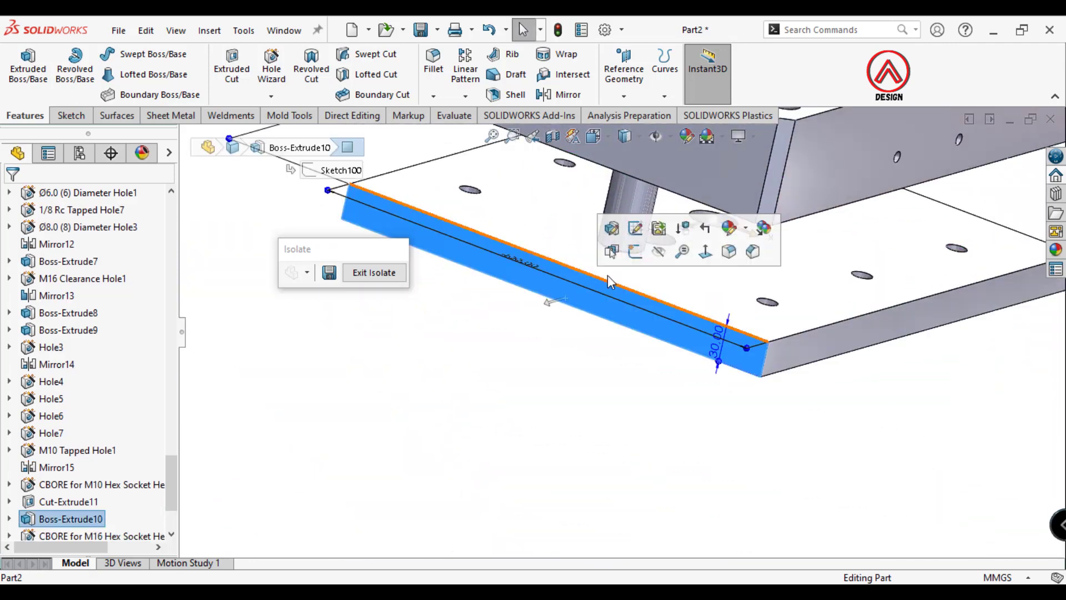
pyautogui.click(657, 267)
pyautogui.click(694, 281)
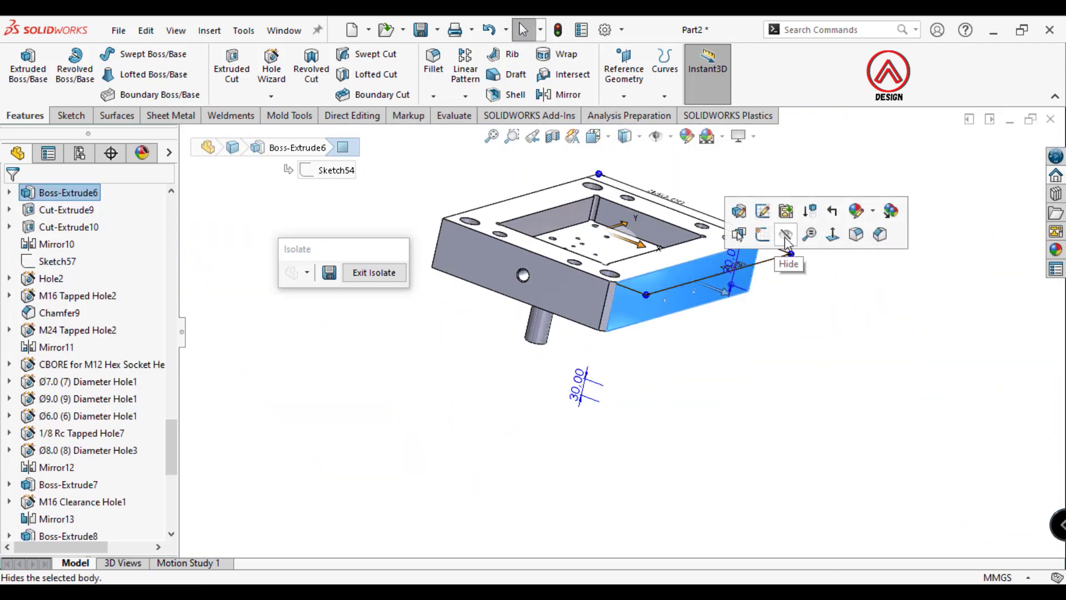
pyautogui.click(785, 236)
pyautogui.click(555, 389)
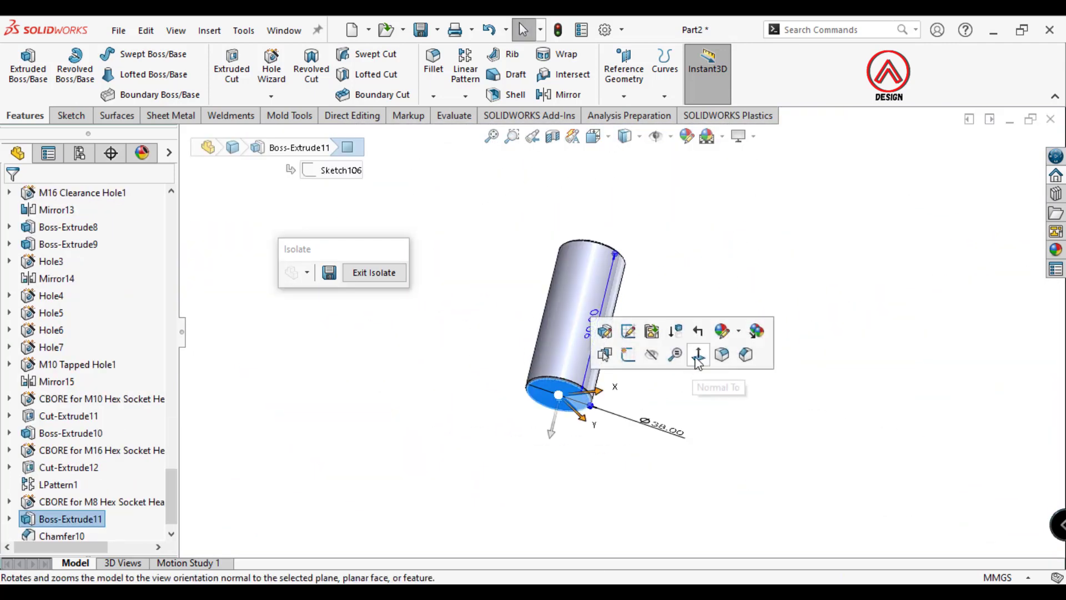
pyautogui.click(601, 352)
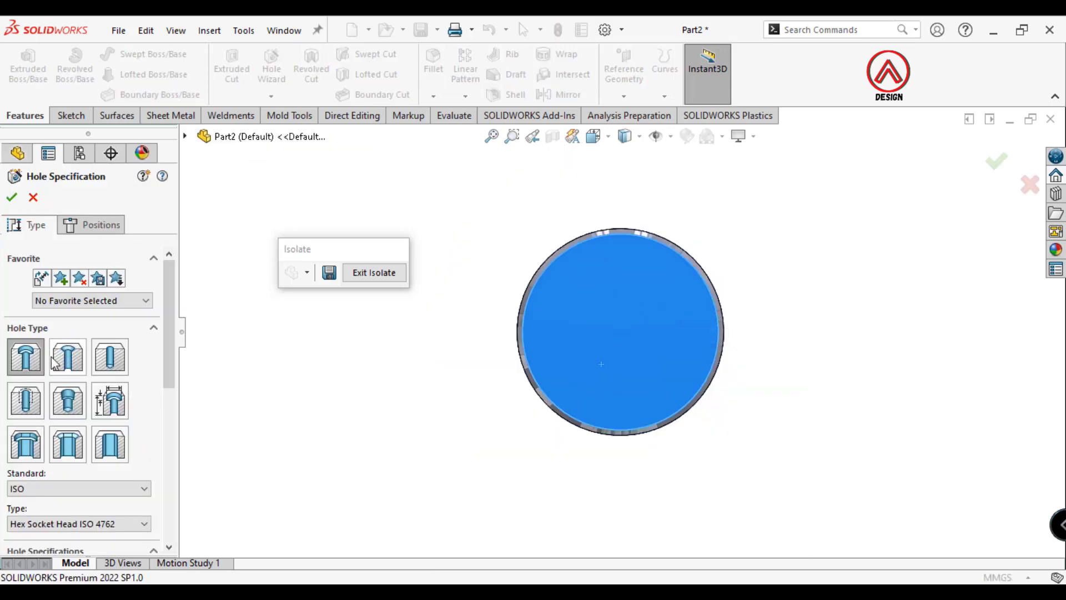
# Place a Blind M8 bottoming tapped hole at the pillar end-face centre and view the whole mold.
pyautogui.scroll(-3, 168, 378)
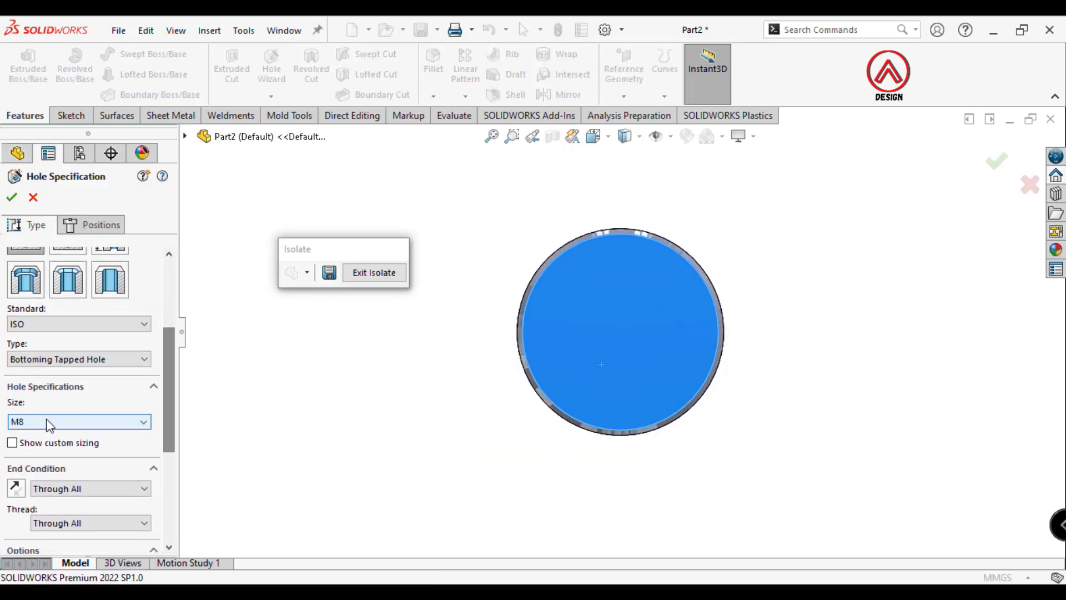
pyautogui.click(91, 486)
pyautogui.click(67, 499)
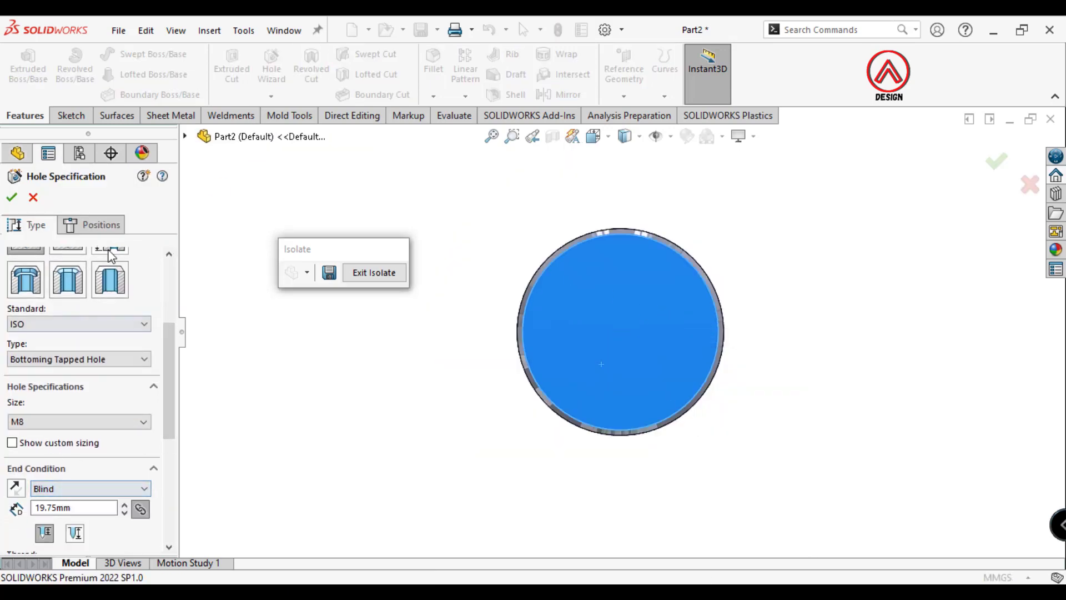
pyautogui.click(89, 225)
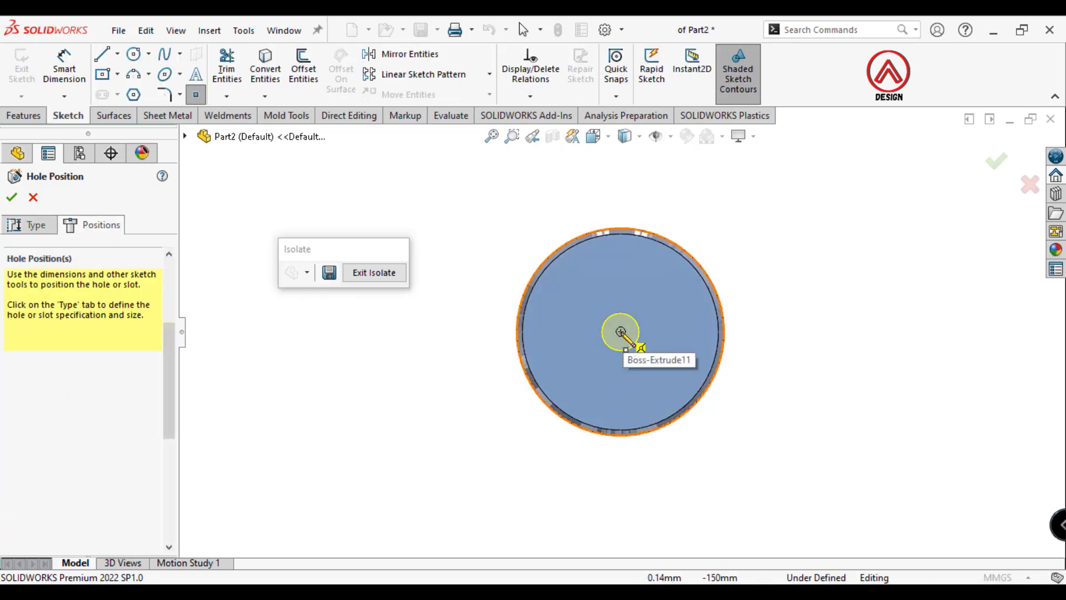
pyautogui.click(620, 331)
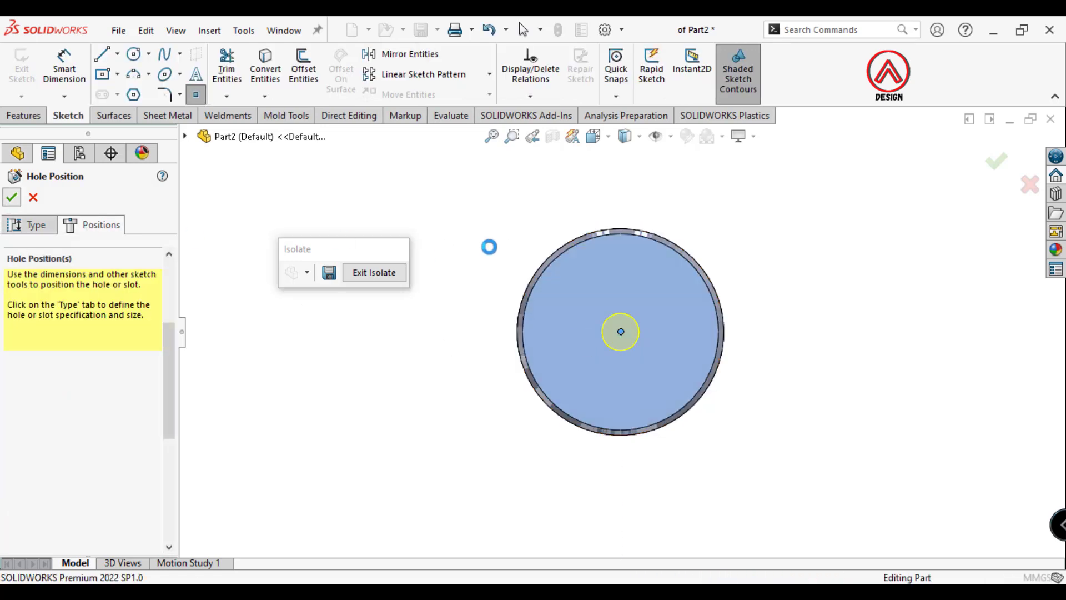
pyautogui.moveTo(608, 280); pyautogui.dragTo(530, 512, button='middle')
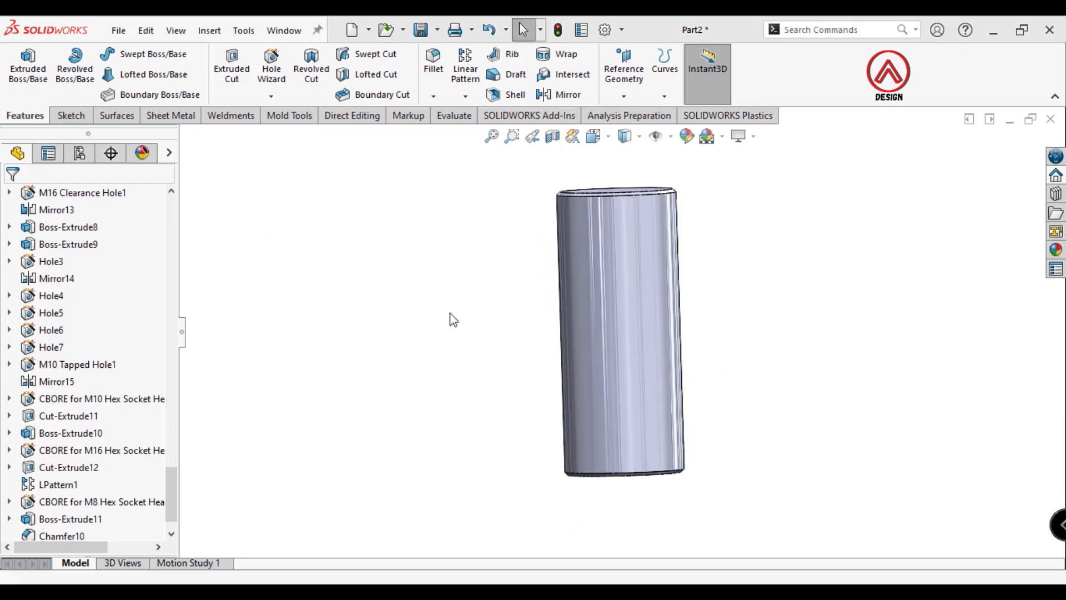
pyautogui.moveTo(454, 320)
pyautogui.mouseDown(button='middle')
pyautogui.moveTo(637, 350)
pyautogui.moveTo(590, 319)
pyautogui.moveTo(660, 382)
pyautogui.moveTo(685, 335)
pyautogui.moveTo(566, 342)
pyautogui.moveTo(548, 372)
pyautogui.moveTo(552, 303)
pyautogui.moveTo(555, 333)
pyautogui.mouseUp(button='middle')
# Show only the lower plate and select its top face, viewed straight on.
pyautogui.scroll(-3, 538, 348)
pyautogui.click(556, 333)
pyautogui.rightClick(549, 333)
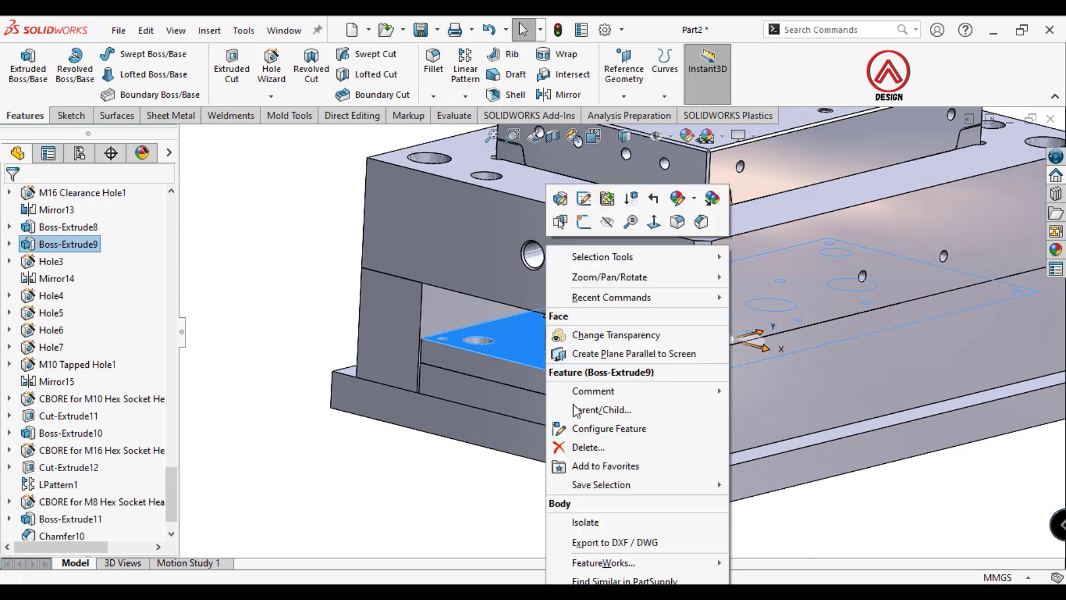
pyautogui.click(589, 523)
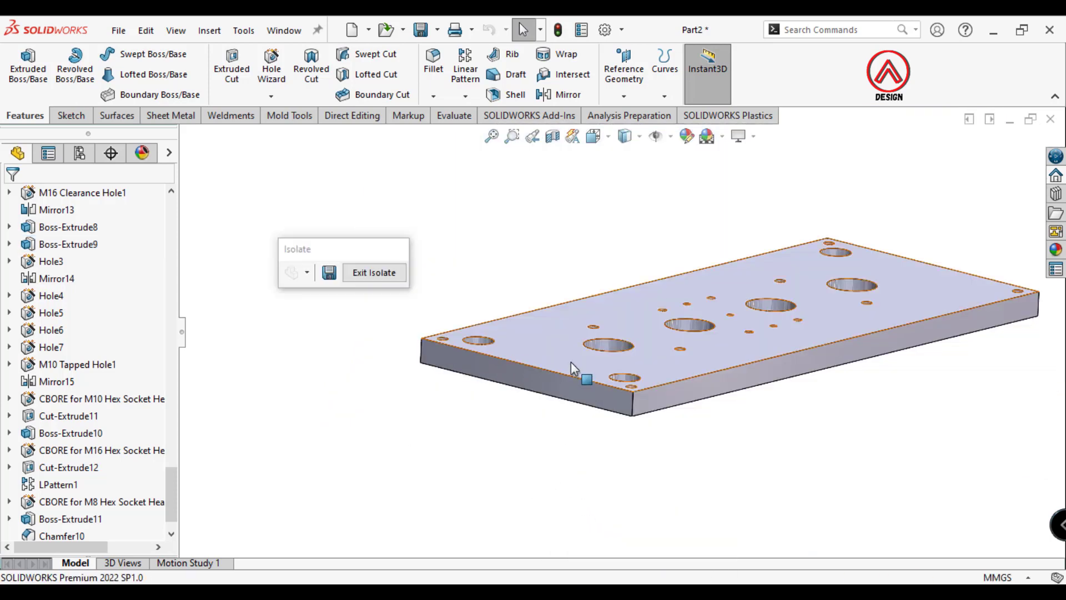
pyautogui.click(638, 344)
pyautogui.click(701, 323)
pyautogui.scroll(-3, 604, 411)
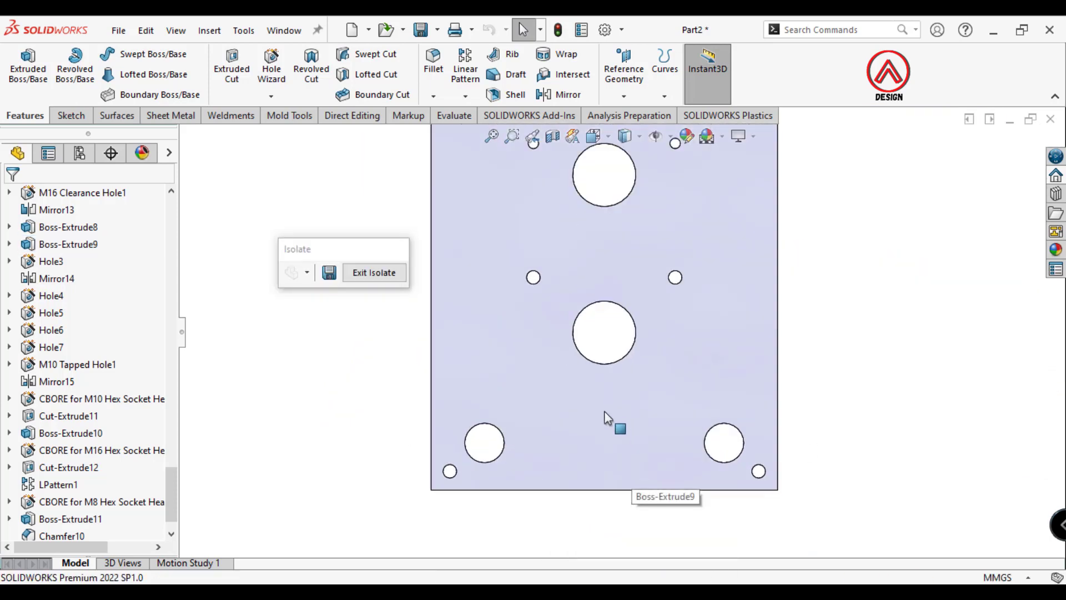
pyautogui.click(605, 413)
# Start a tapped hole and place its point 200 mm below the origin.
pyautogui.click(271, 68)
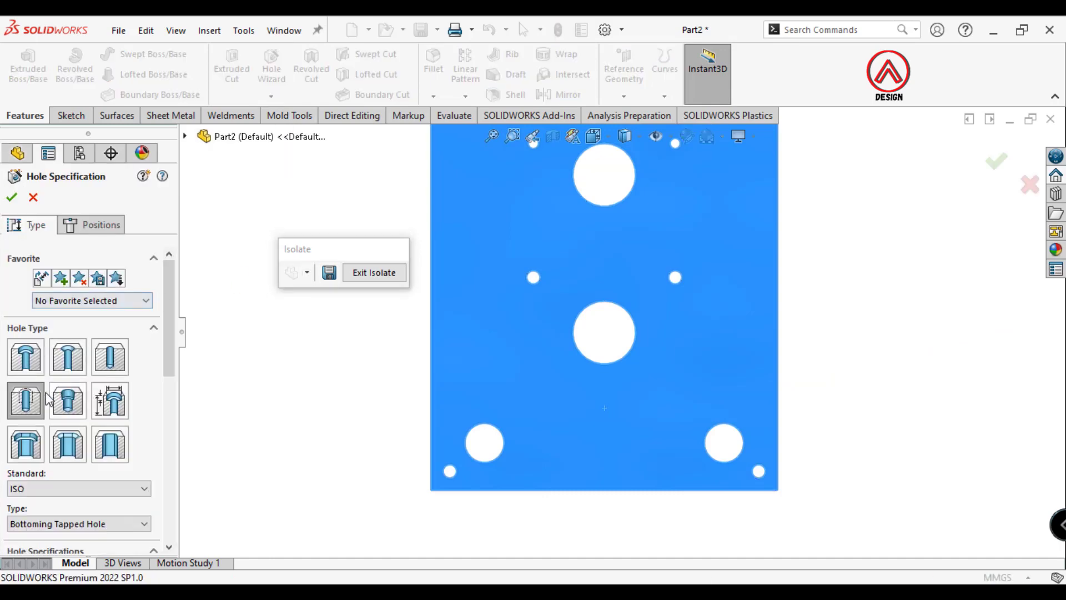
pyautogui.scroll(-3, 160, 409)
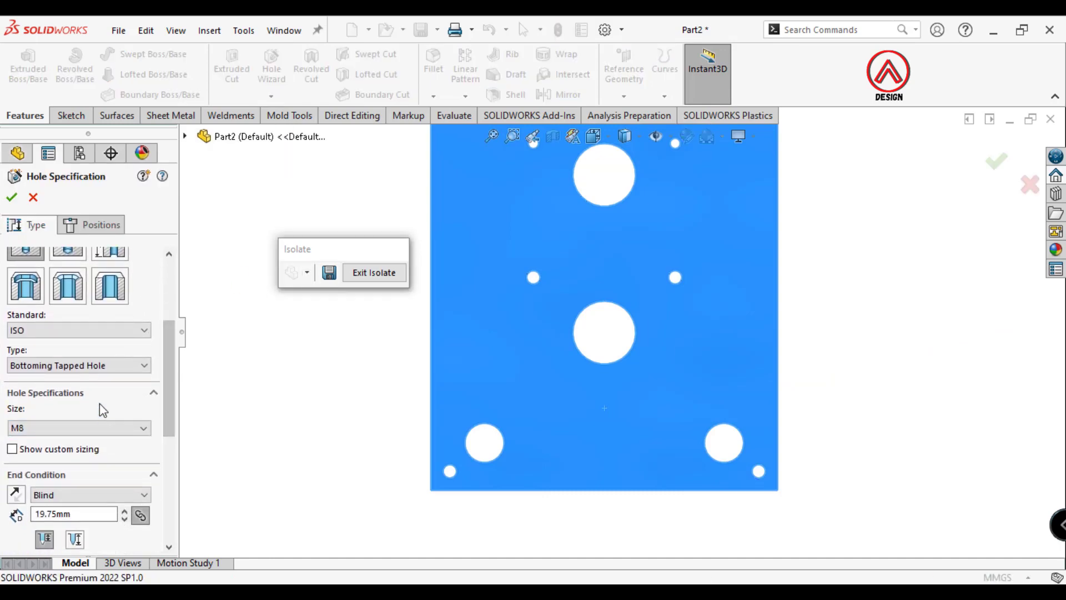
pyautogui.click(99, 223)
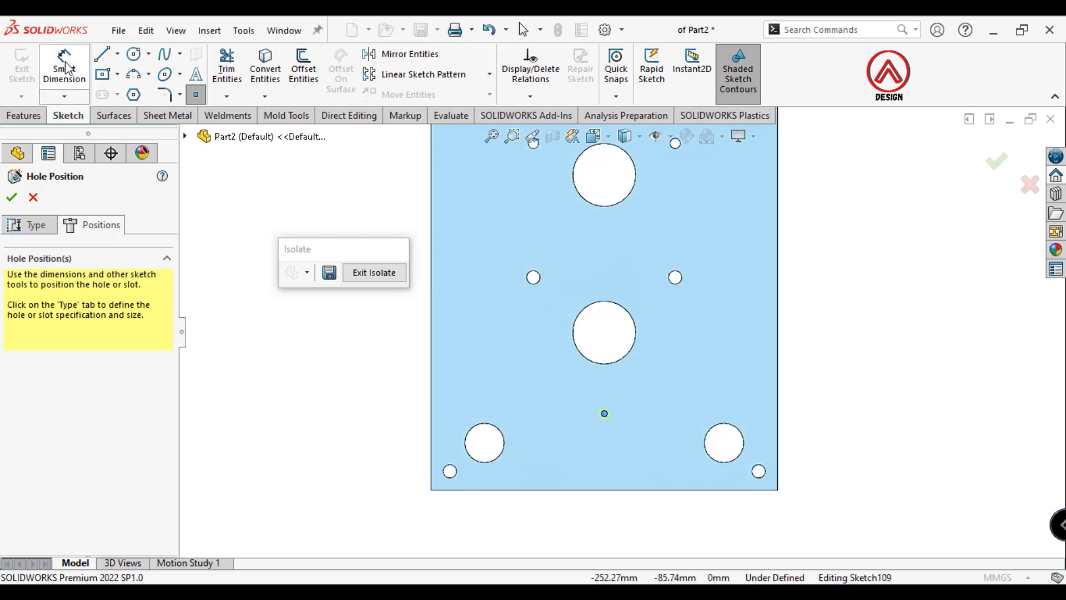
pyautogui.click(605, 414)
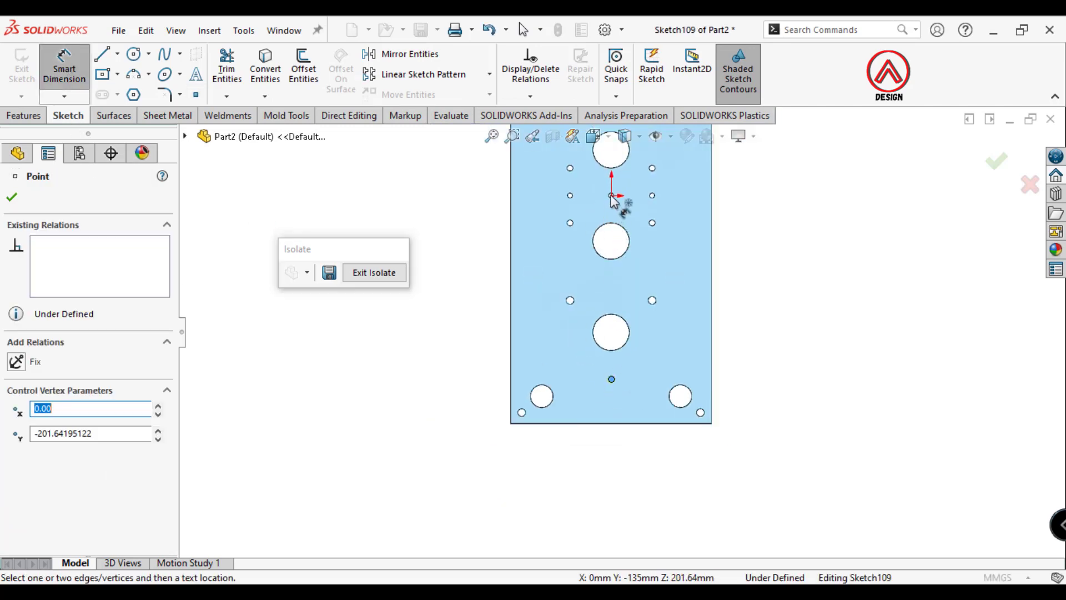
pyautogui.click(611, 195)
pyautogui.click(798, 320)
pyautogui.write('2')
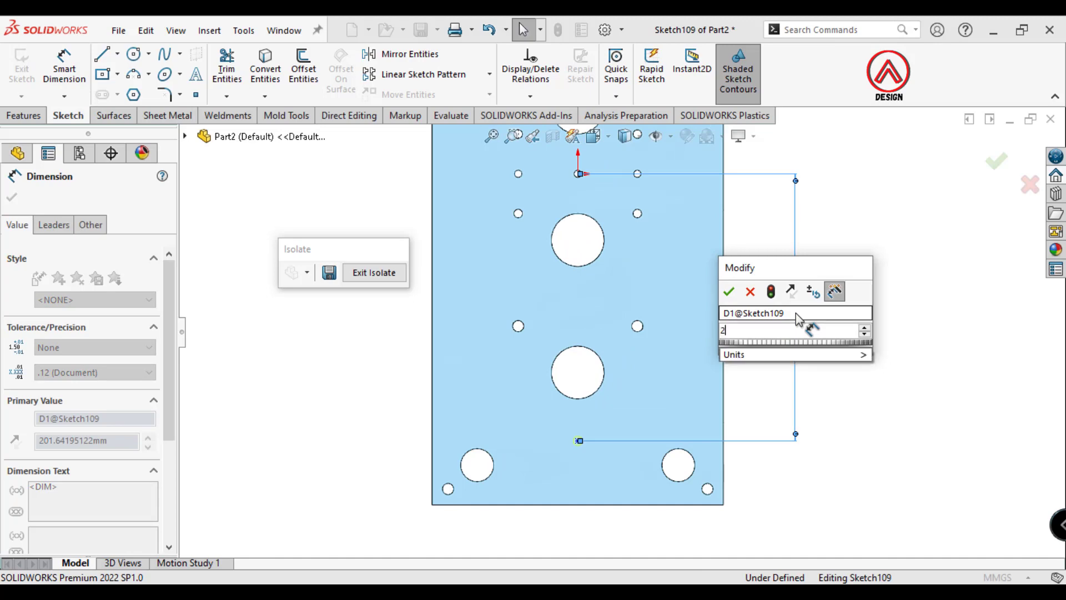
pyautogui.write('00')
pyautogui.press('Return')
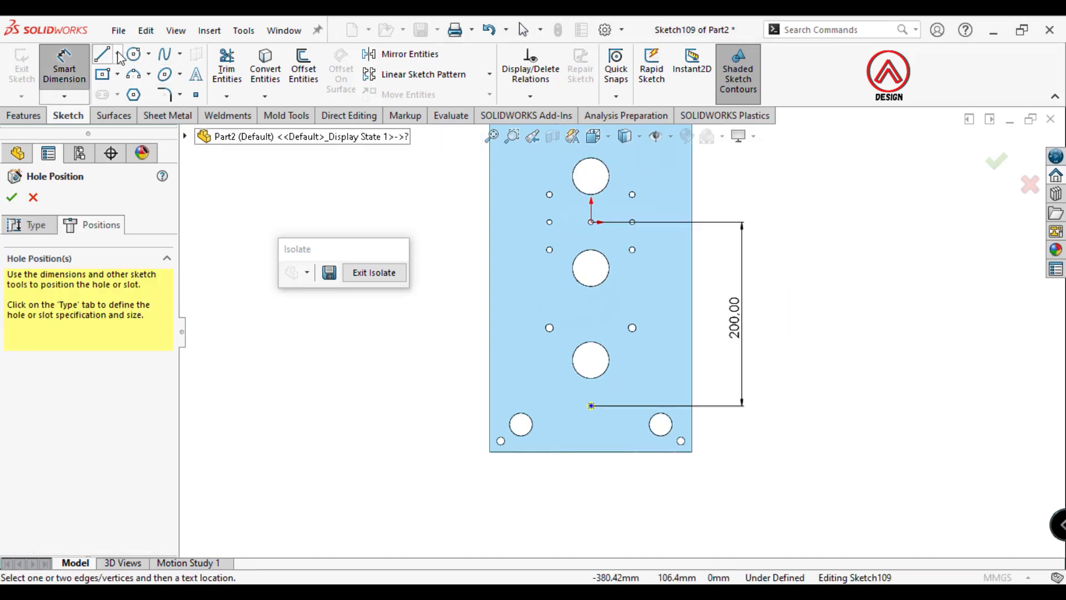
# Draw a horizontal centerline through the origin.
pyautogui.click(118, 54)
pyautogui.click(131, 91)
pyautogui.click(591, 233)
pyautogui.scroll(3, 522, 250)
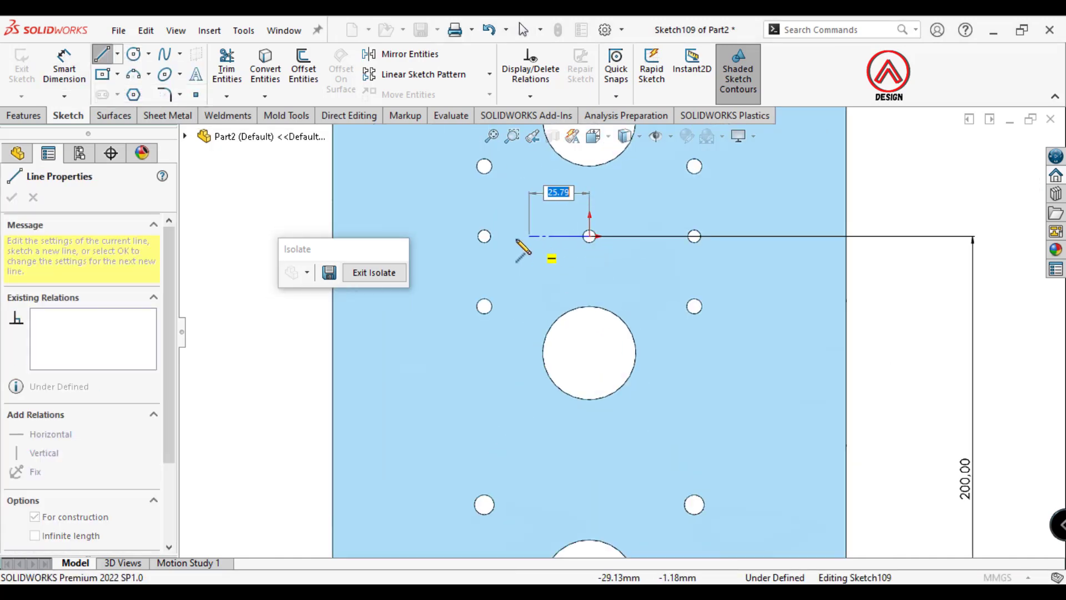
pyautogui.click(458, 244)
pyautogui.press('Escape')
pyautogui.scroll(-1, 547, 260)
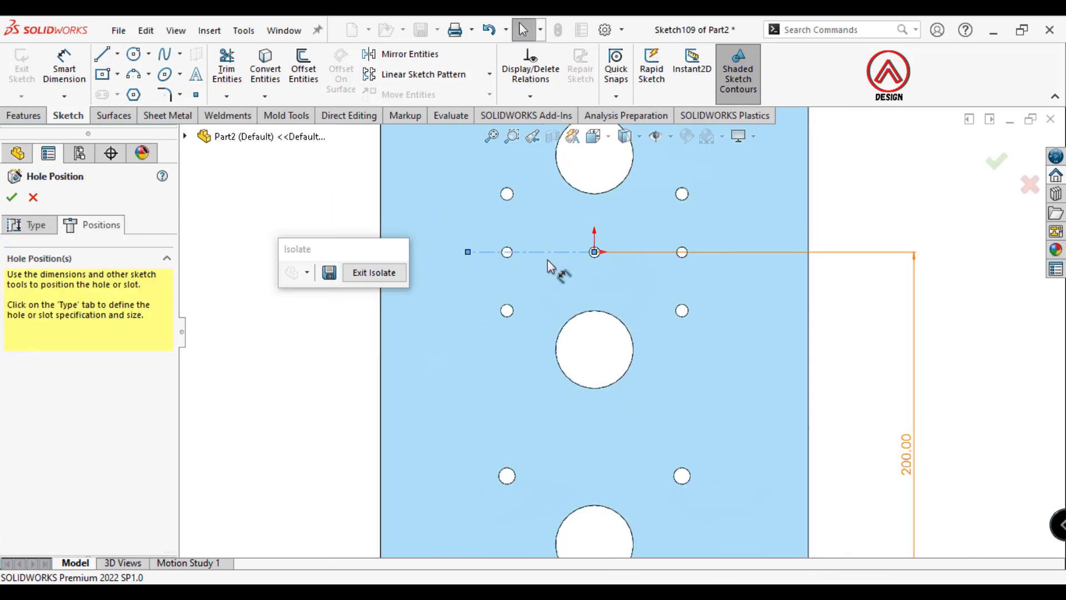
pyautogui.scroll(-1, 600, 342)
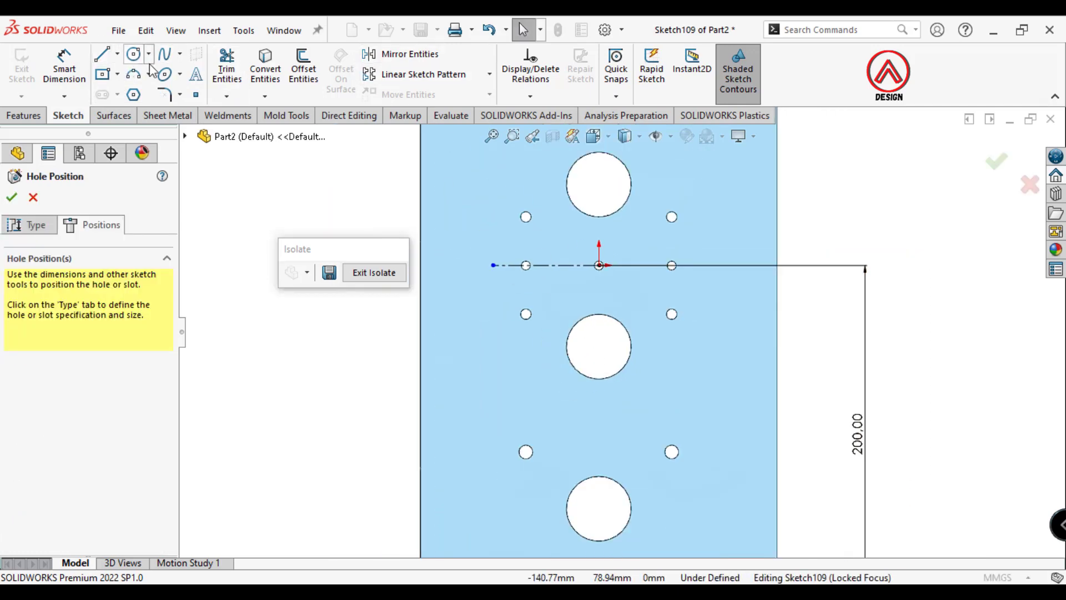
pyautogui.press('f')
# Mirror the hole point about the centerline and make all three points vertical.
pyautogui.click(400, 62)
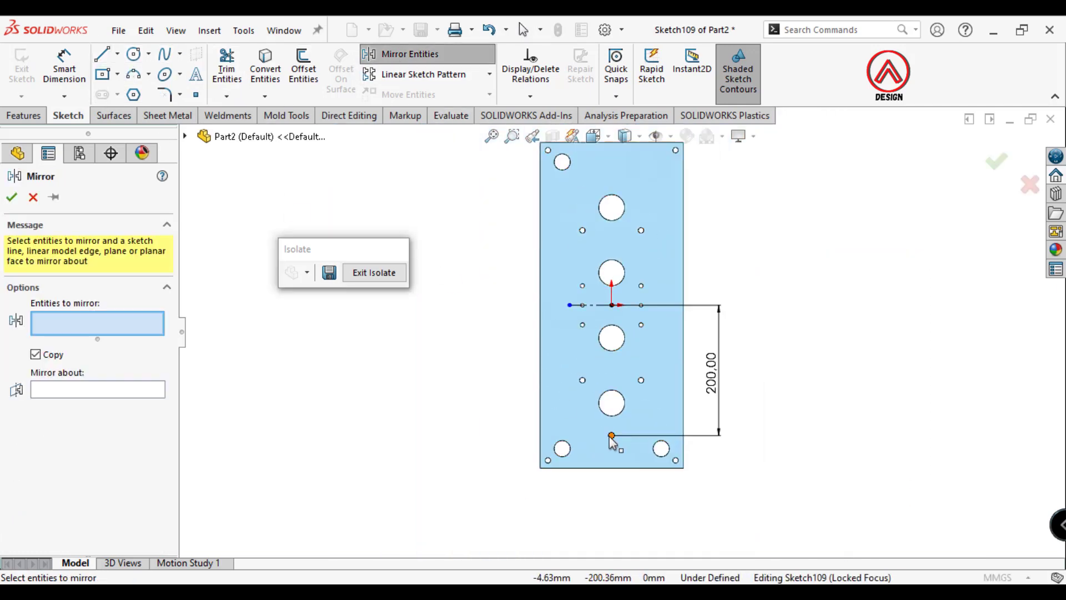
pyautogui.click(612, 435)
pyautogui.click(588, 305)
pyautogui.press('Return')
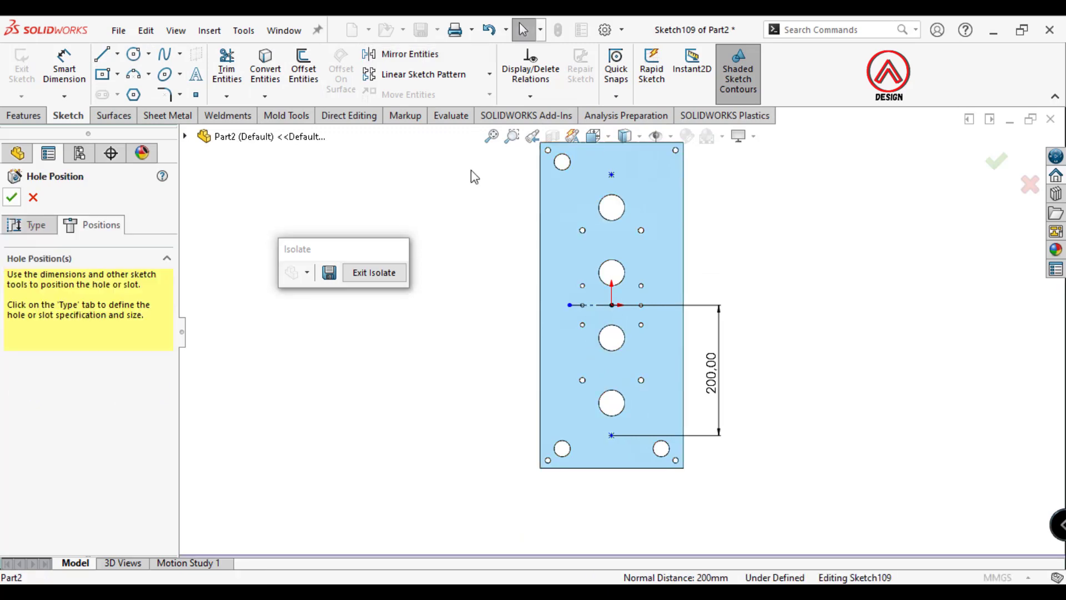
pyautogui.click(611, 174)
pyautogui.keyDown('ctrl'); pyautogui.click(611, 304); pyautogui.keyUp('ctrl')
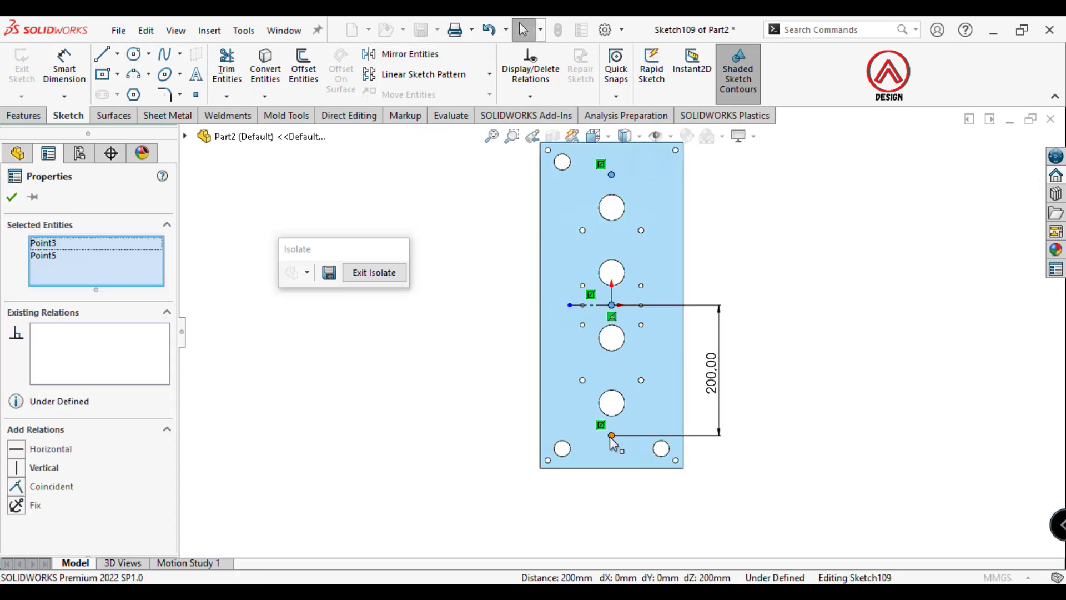
pyautogui.keyDown('ctrl'); pyautogui.click(611, 434); pyautogui.keyUp('ctrl')
pyautogui.click(686, 369)
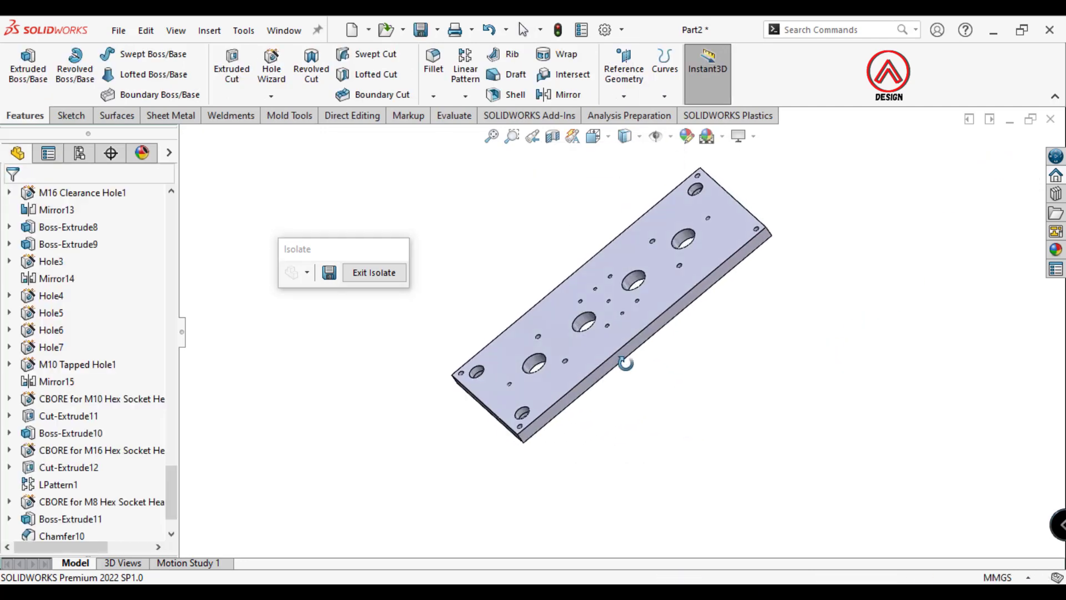
# Sketch a 30 mm diameter circle at the origin on the ejector plate's top face.
pyautogui.click(428, 373)
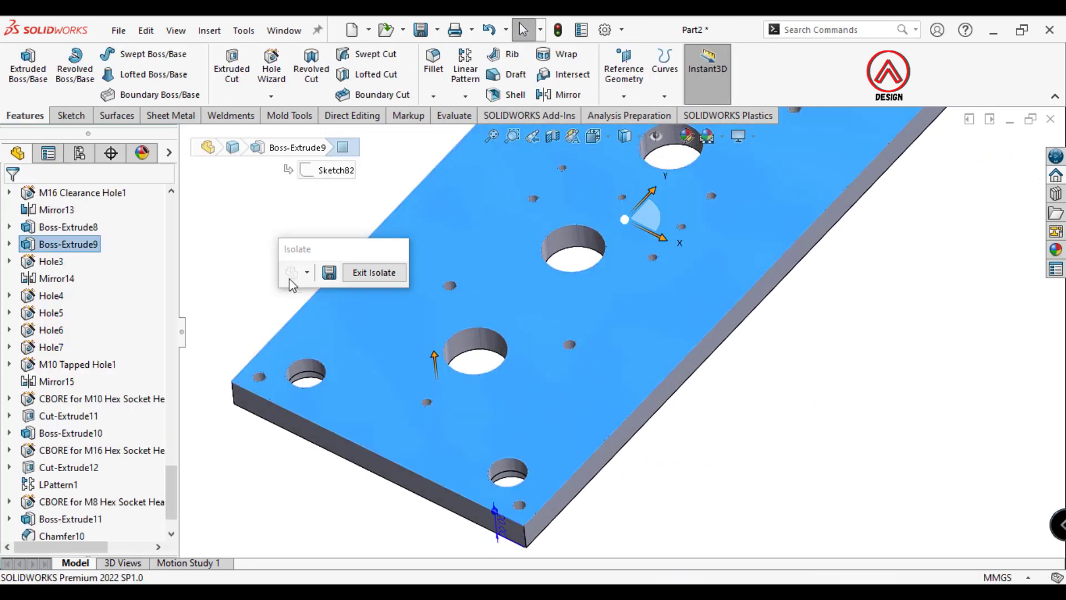
pyautogui.click(72, 115)
pyautogui.click(21, 61)
pyautogui.click(134, 54)
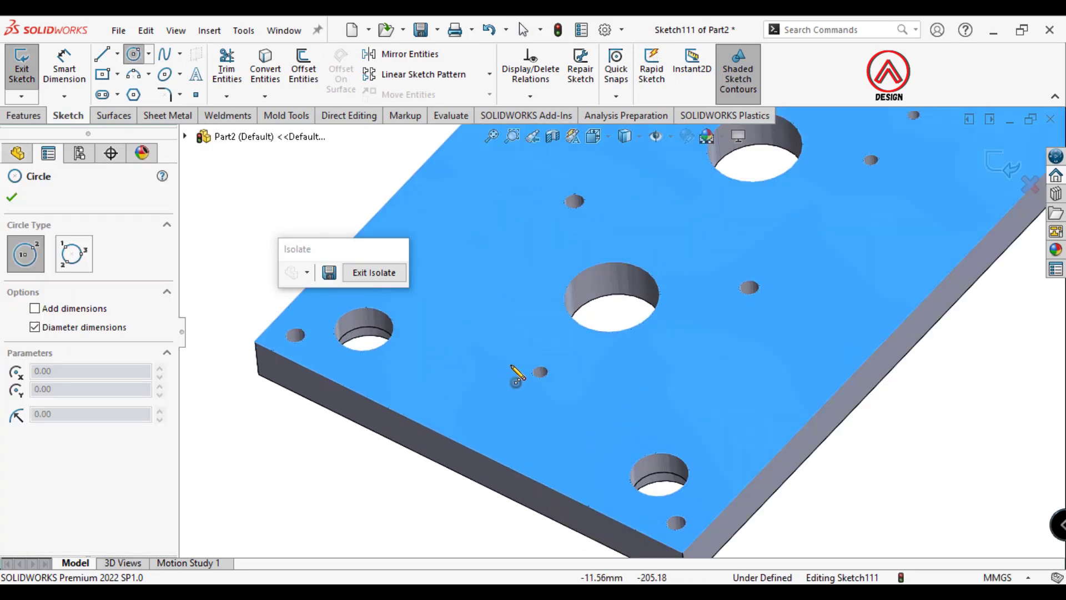
pyautogui.scroll(-5, 527, 378)
pyautogui.click(545, 377)
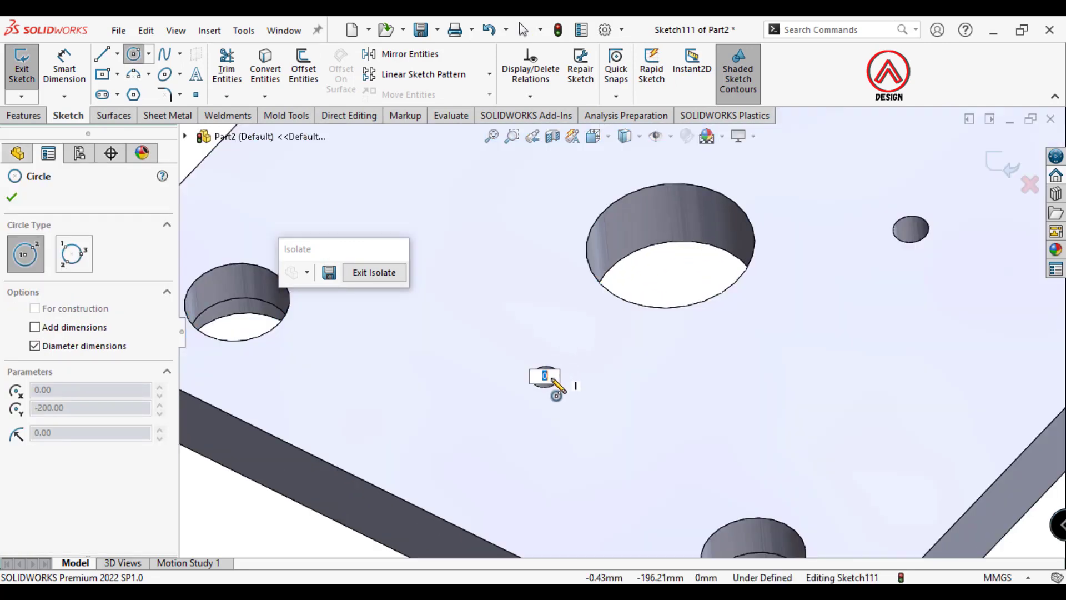
pyautogui.click(574, 357)
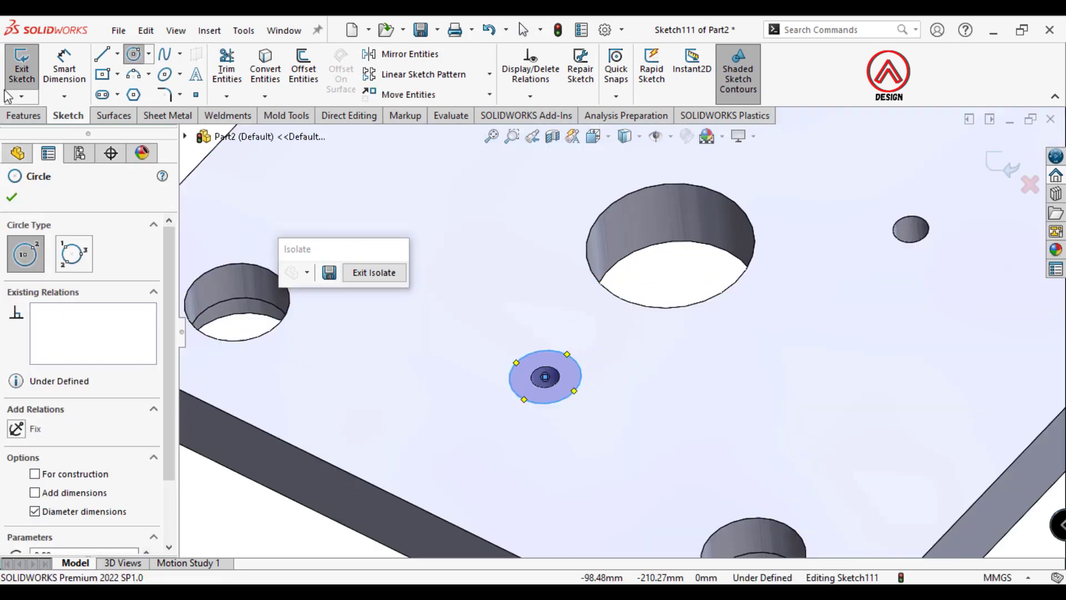
pyautogui.click(64, 70)
pyautogui.click(572, 361)
pyautogui.click(728, 333)
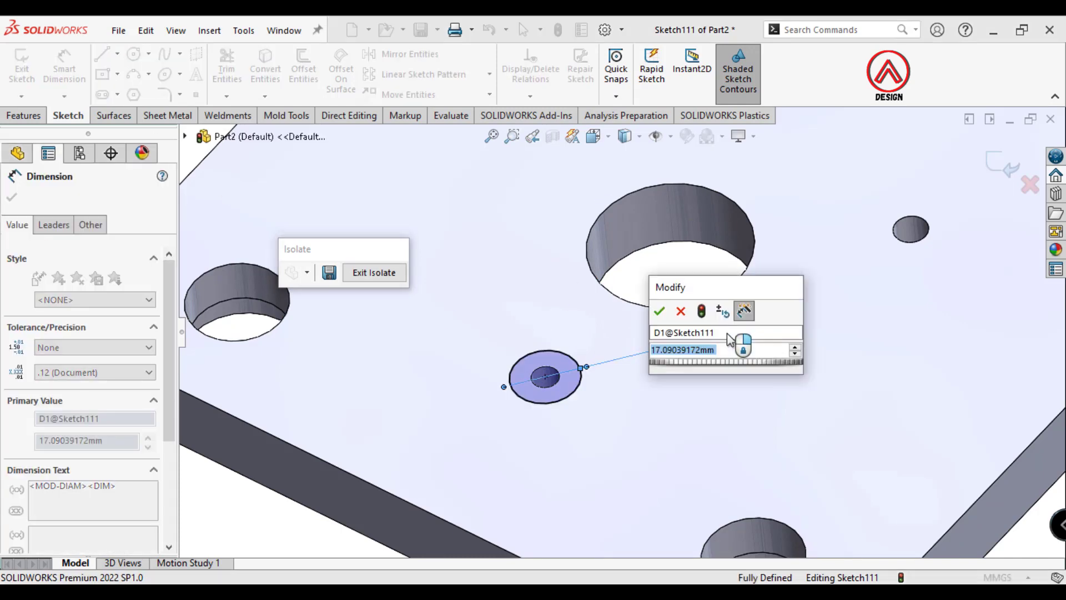
pyautogui.press('Return')
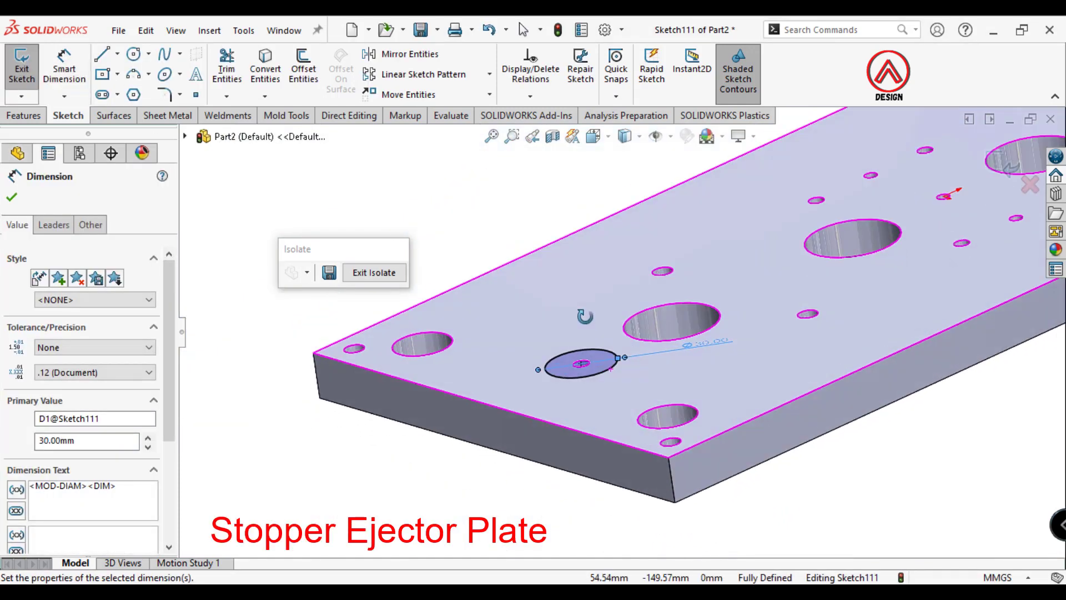
# Extrude the circle 15 mm as a boss with Merge result unchecked.
pyautogui.click(23, 115)
pyautogui.click(29, 72)
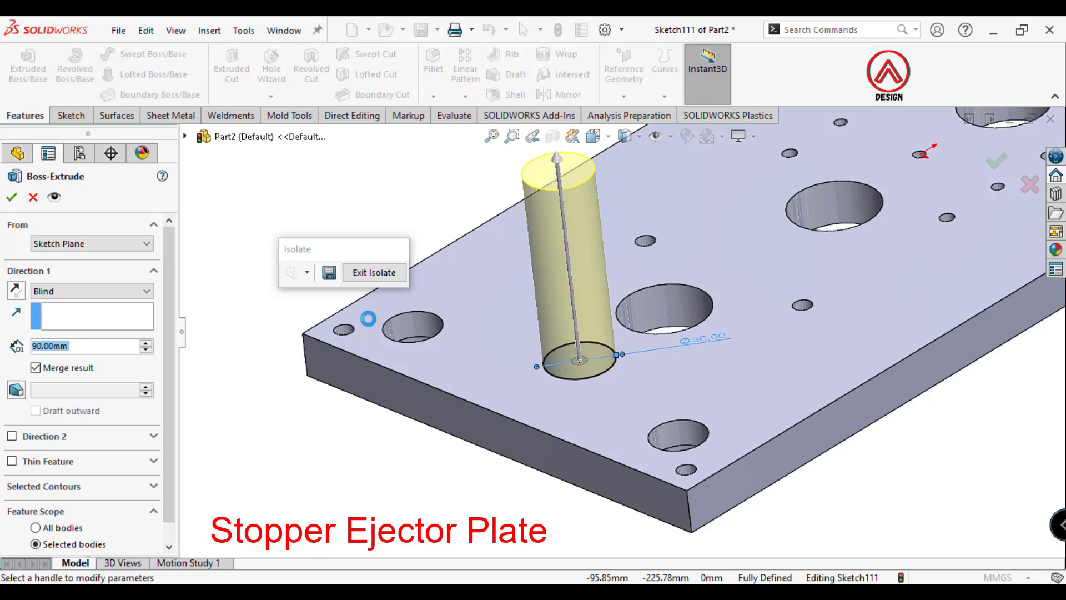
pyautogui.write('15')
pyautogui.press('Return')
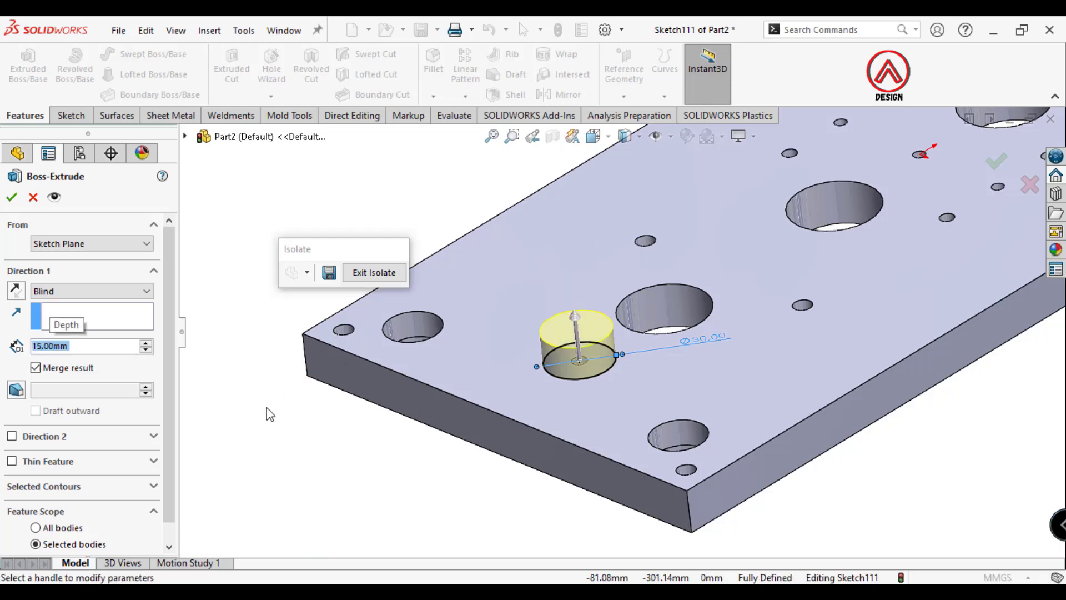
pyautogui.click(61, 369)
pyautogui.moveTo(600, 242); pyautogui.dragTo(626, 301, button='middle')
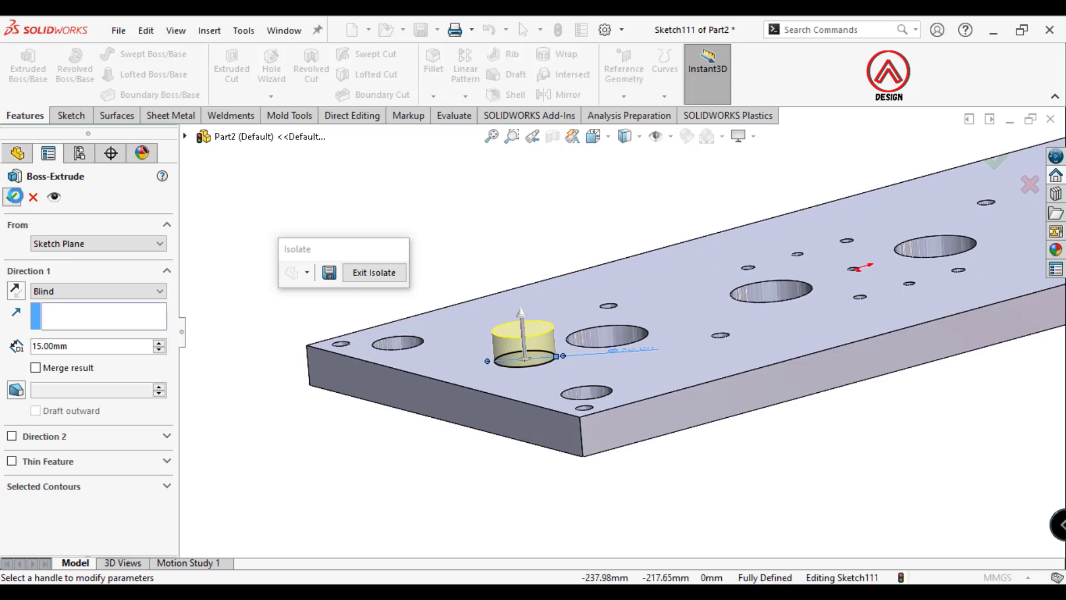
pyautogui.press('Return')
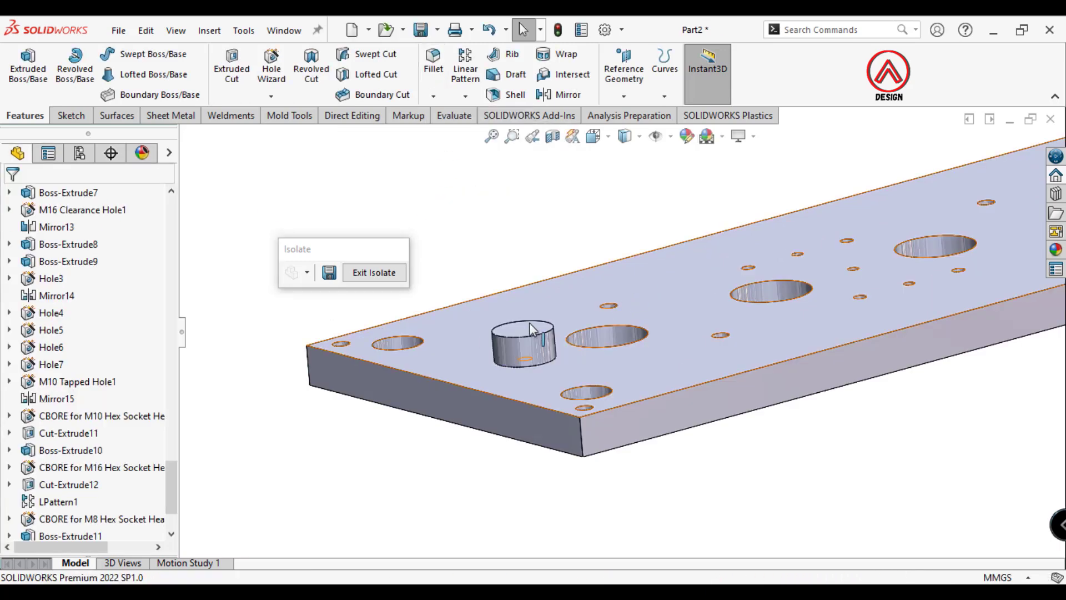
pyautogui.scroll(-2, 530, 328)
pyautogui.click(556, 345)
# Chamfer the stopper's top edge 1 mm at 45°.
pyautogui.click(433, 95)
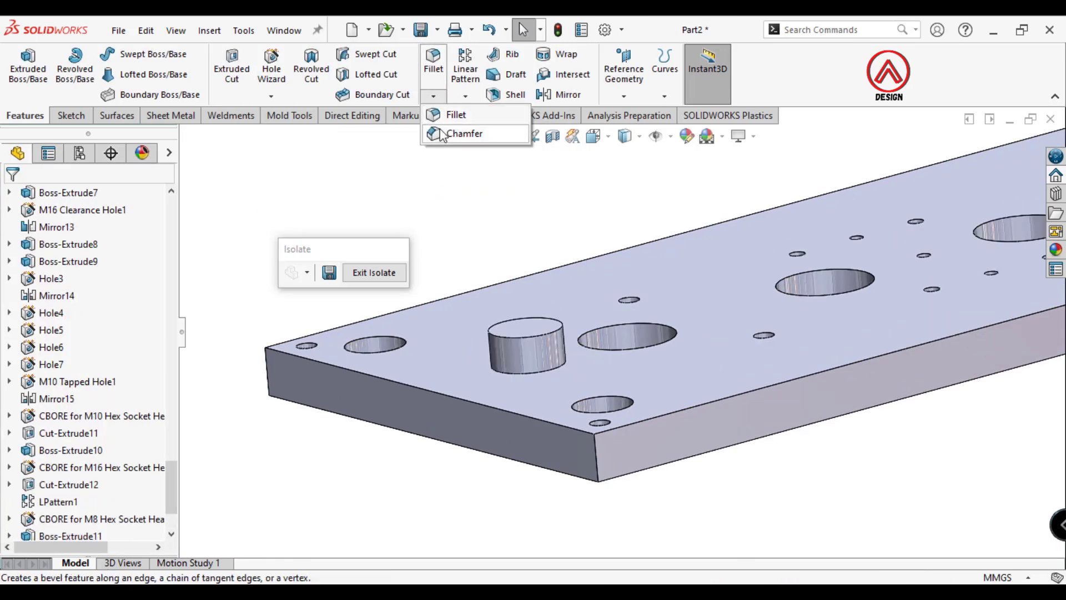
pyautogui.click(461, 134)
pyautogui.click(555, 344)
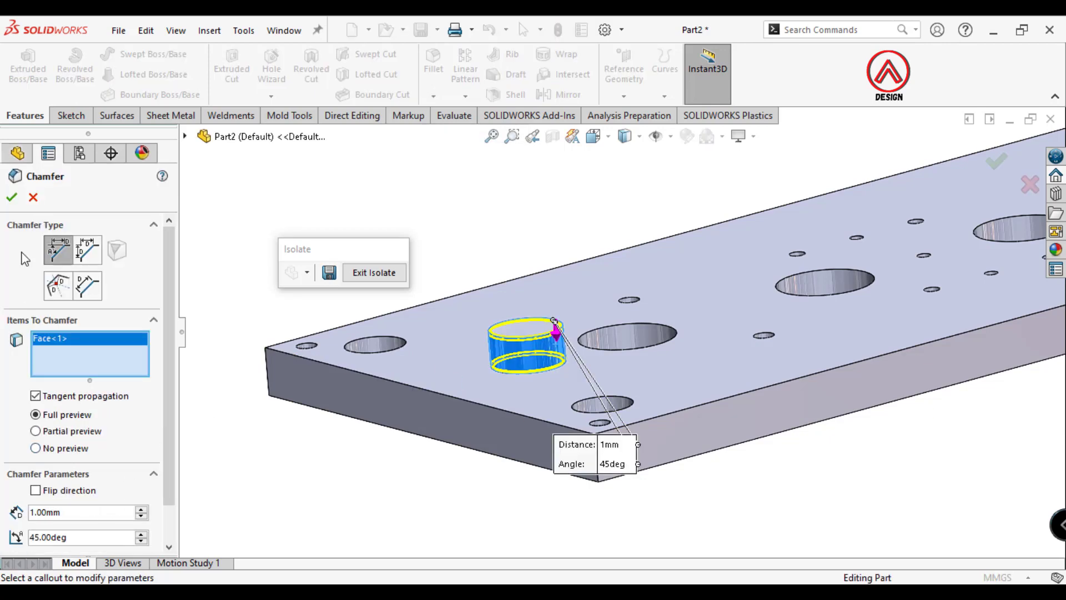
pyautogui.press('Return')
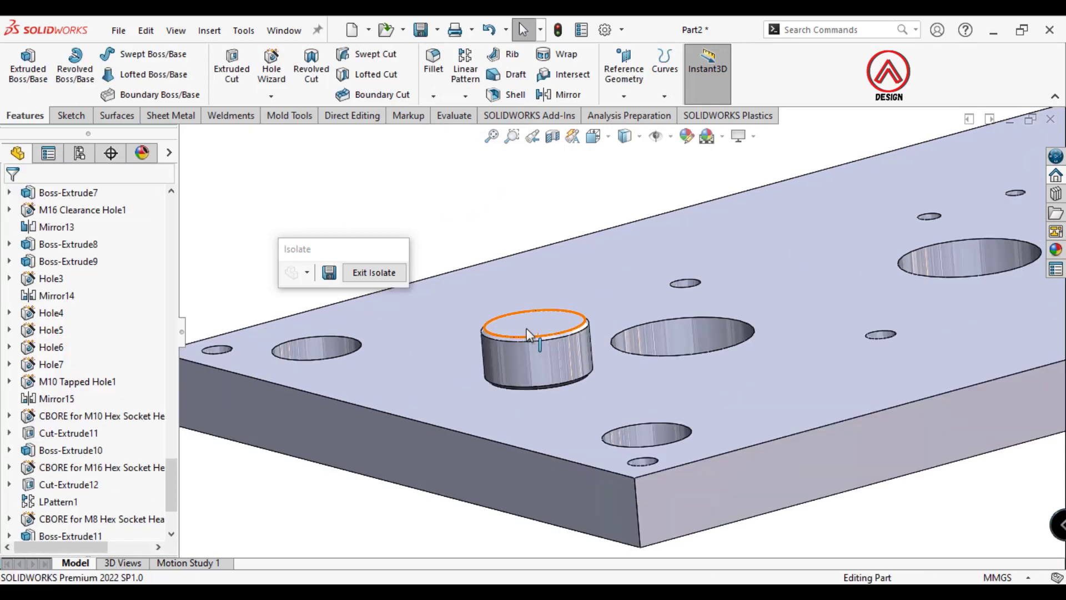
# Start a Hex Socket Head ISO 4762 M8 Through All hole on the stopper's top face.
pyautogui.scroll(-3, 555, 322)
pyautogui.click(541, 322)
pyautogui.click(271, 75)
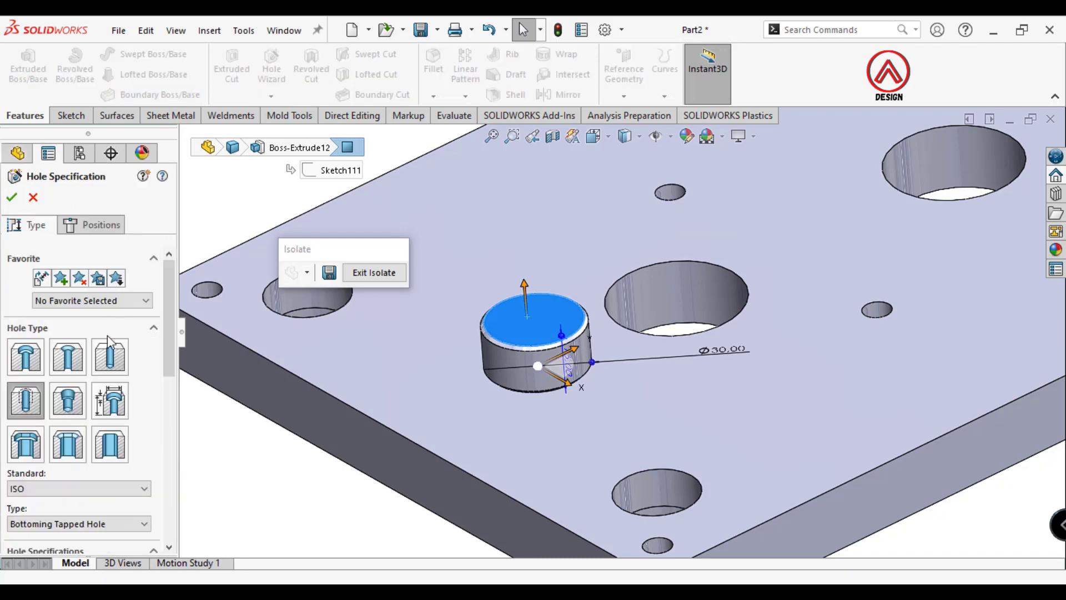
pyautogui.click(593, 137)
pyautogui.click(617, 179)
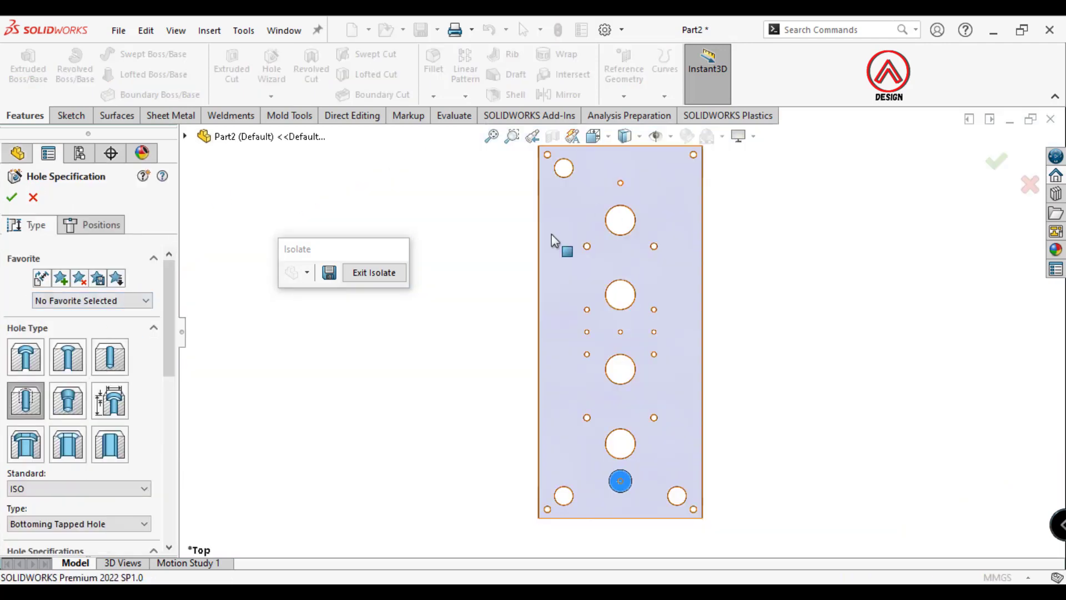
pyautogui.scroll(-5, 158, 358)
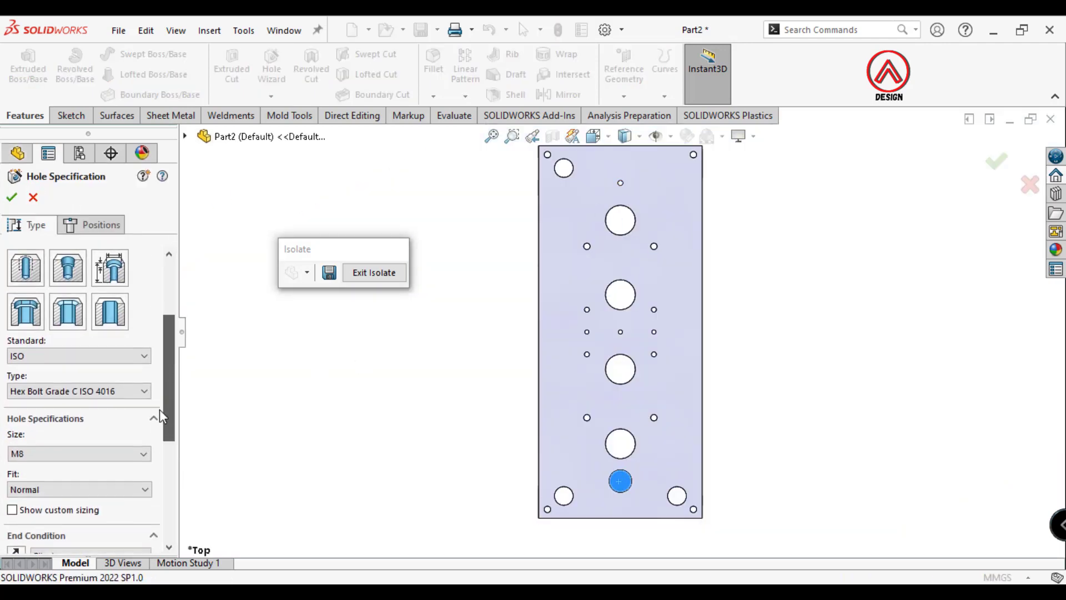
pyautogui.click(100, 369)
pyautogui.click(105, 405)
pyautogui.scroll(-2, 161, 422)
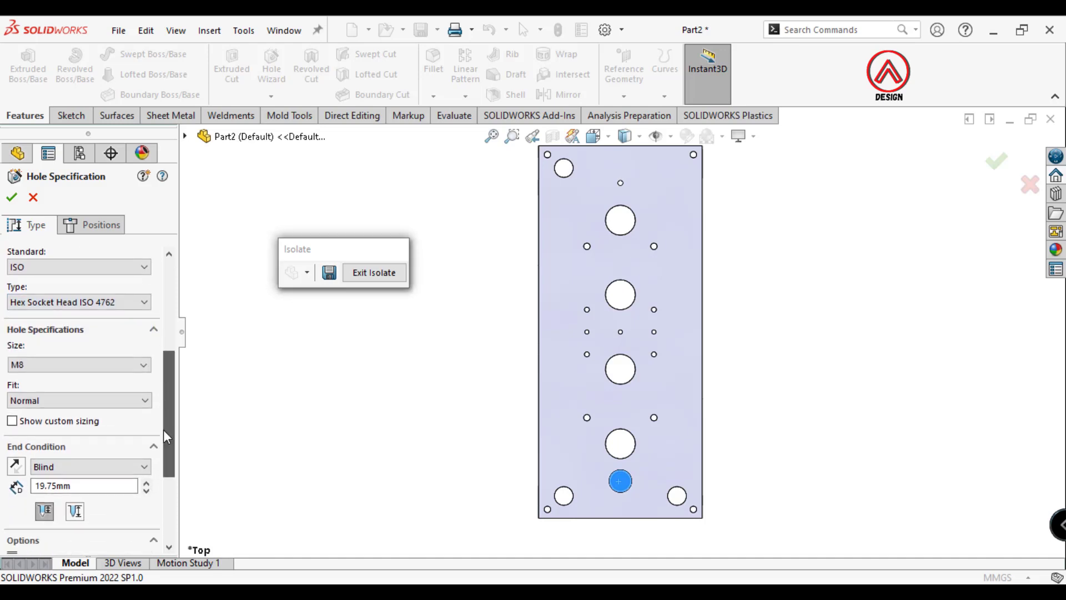
pyautogui.scroll(-2, 163, 436)
pyautogui.click(143, 440)
pyautogui.click(89, 464)
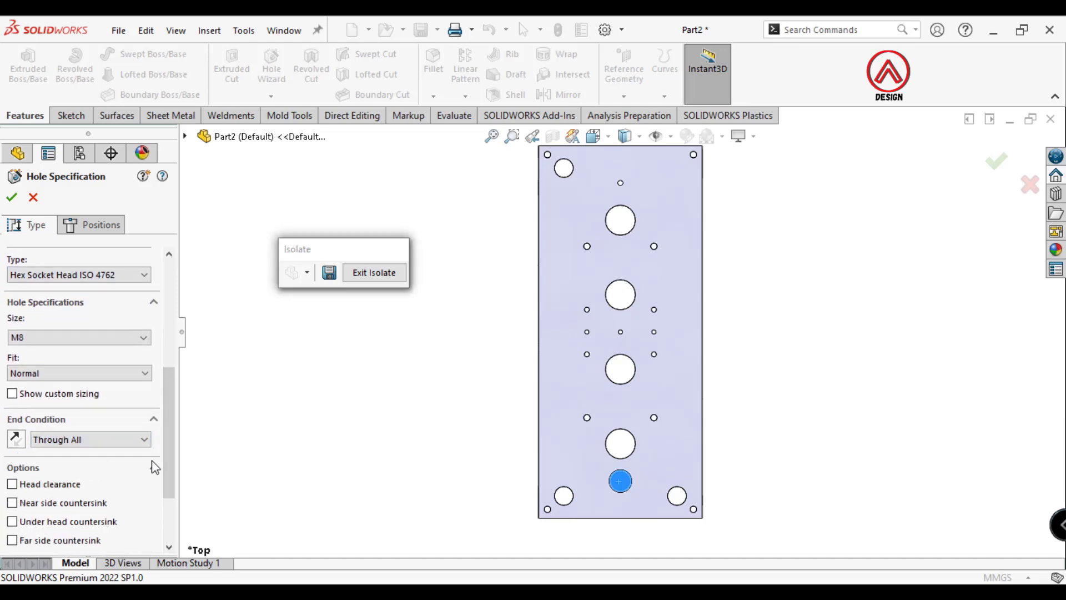
# Limit the hole to the stopper body, centre it on the stopper, and exit isolation.
pyautogui.scroll(-4, 165, 482)
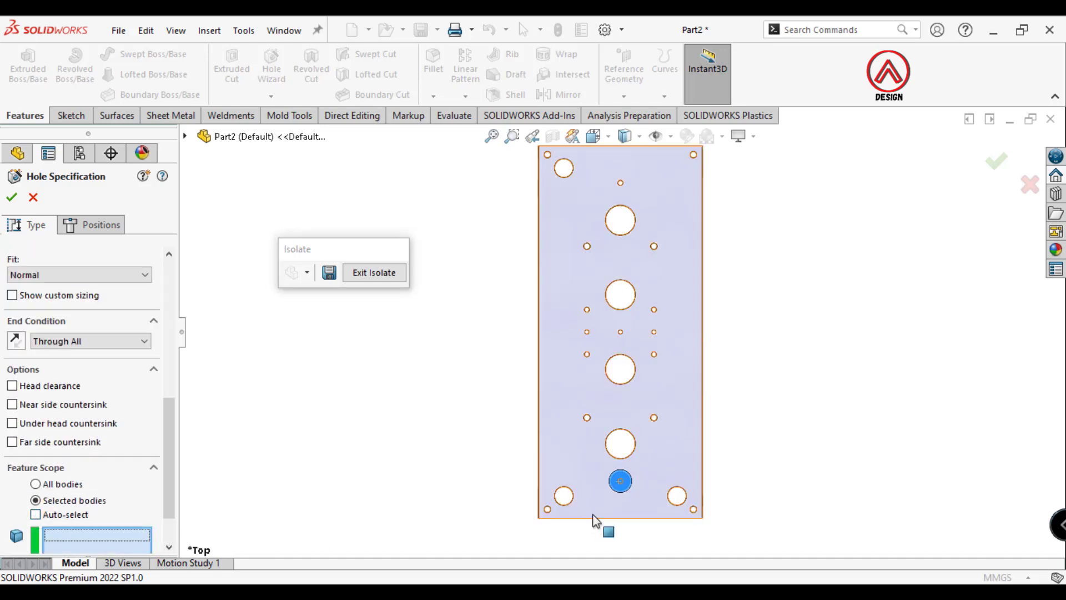
pyautogui.scroll(-5, 613, 506)
pyautogui.click(659, 382)
pyautogui.click(93, 224)
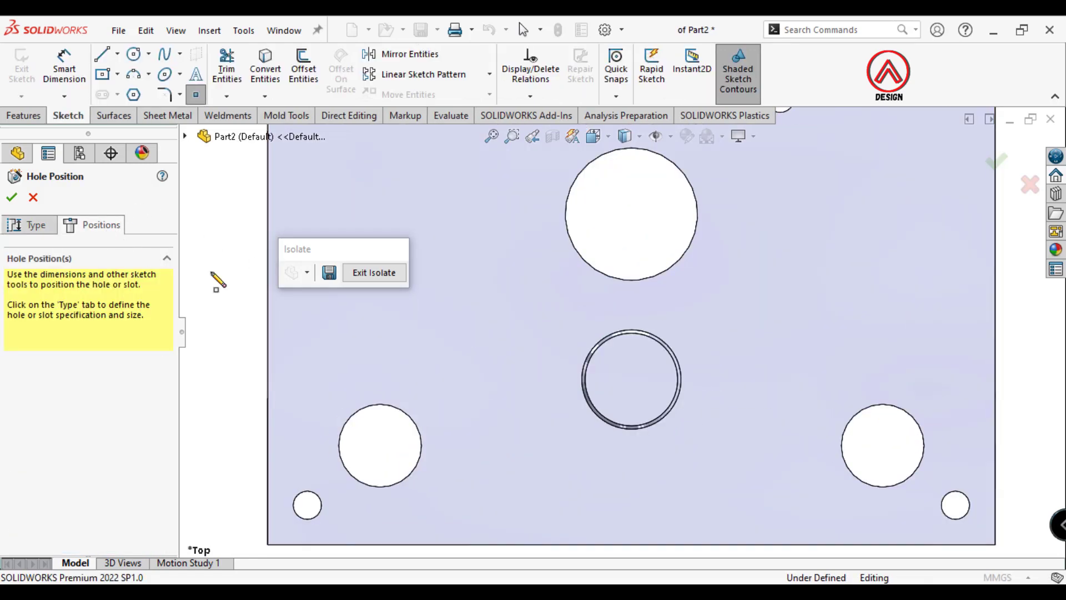
pyautogui.click(632, 380)
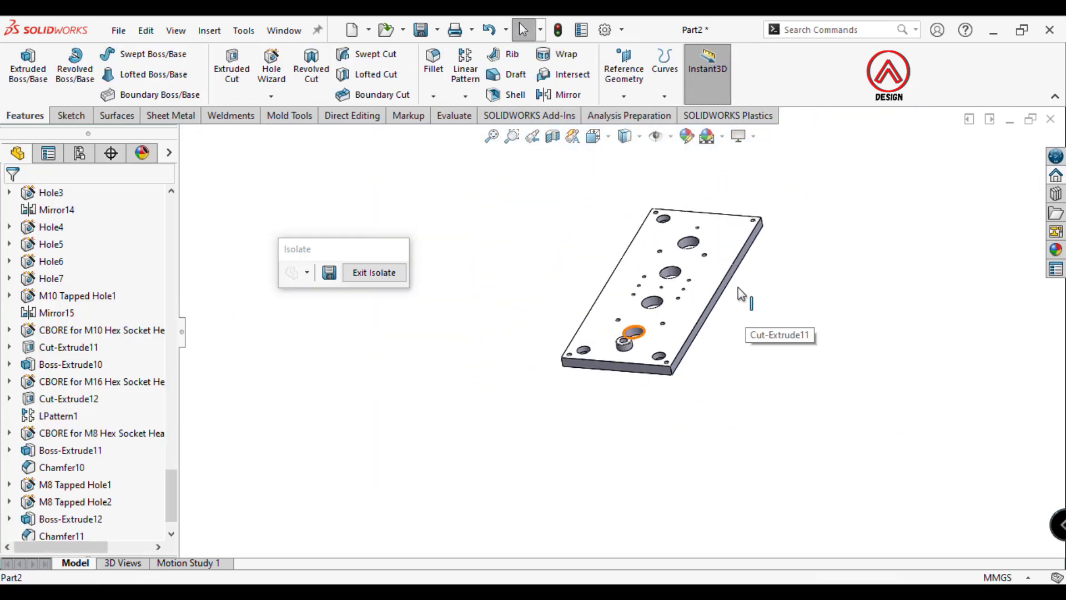
pyautogui.moveTo(741, 294)
pyautogui.mouseDown(button='middle')
pyautogui.moveTo(517, 261)
pyautogui.moveTo(507, 336)
pyautogui.moveTo(547, 328)
pyautogui.moveTo(544, 266)
pyautogui.moveTo(562, 231)
pyautogui.mouseUp(button='middle')
pyautogui.click(379, 271)
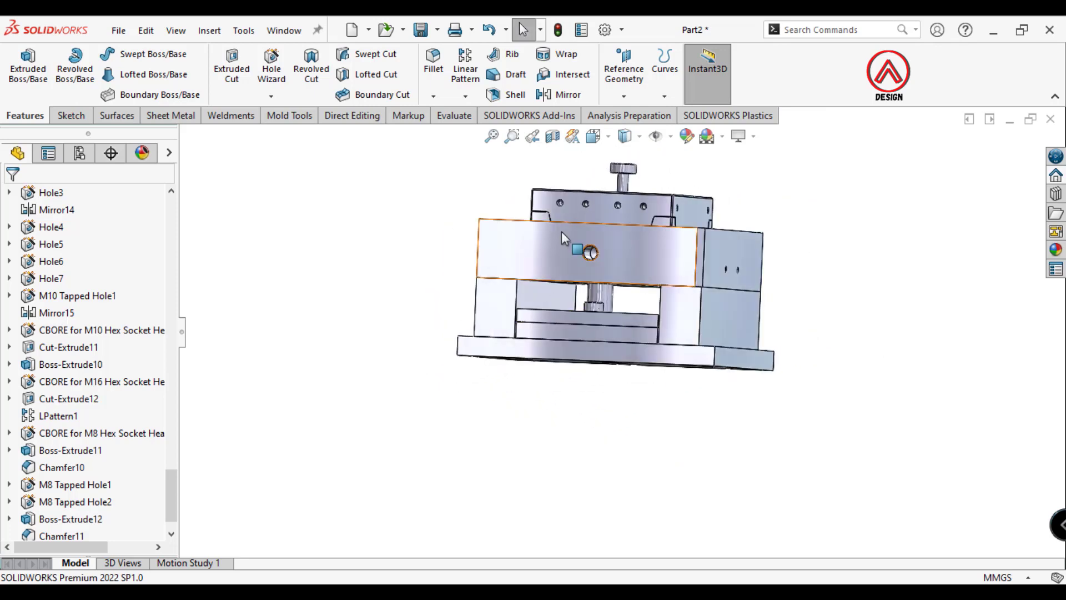
# In the front view, start measuring from the first bolt head edge.
pyautogui.click(594, 136)
pyautogui.click(628, 167)
pyautogui.scroll(-3, 816, 355)
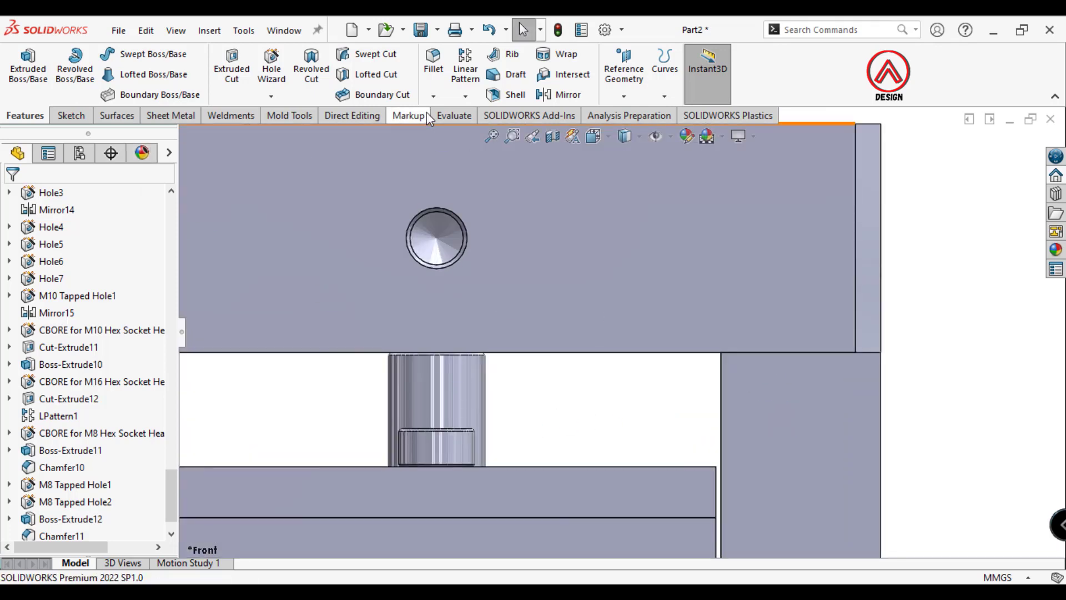
pyautogui.click(452, 115)
pyautogui.click(64, 67)
pyautogui.scroll(-3, 444, 427)
pyautogui.scroll(-2, 428, 425)
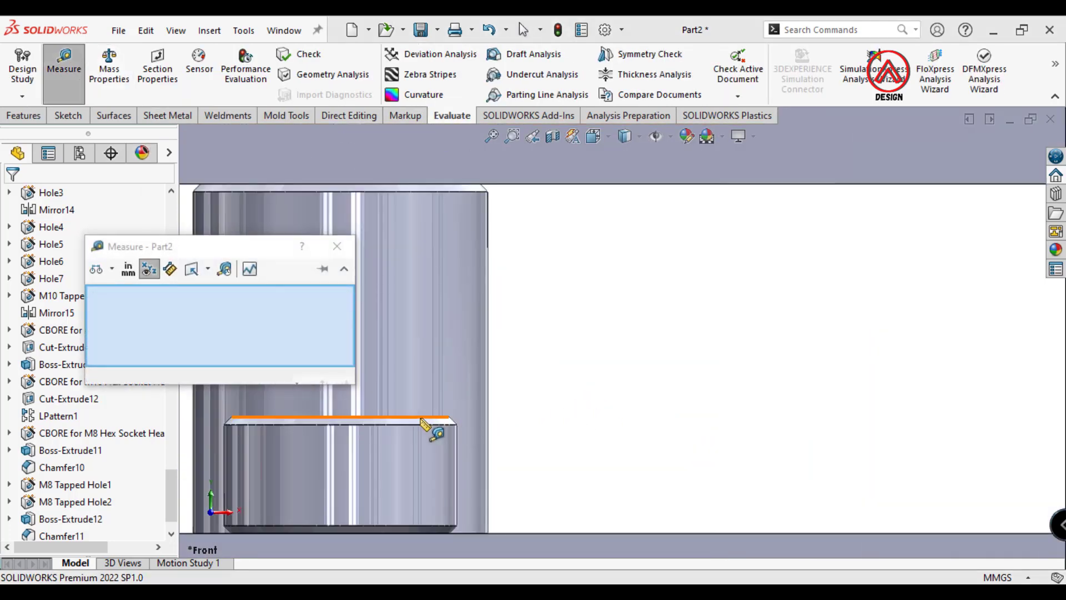
pyautogui.click(425, 418)
# Confirm the second edge reads 340mm, close Measure, and orbit the mold into 3D.
pyautogui.scroll(3, 635, 376)
pyautogui.scroll(1, 638, 311)
pyautogui.click(639, 246)
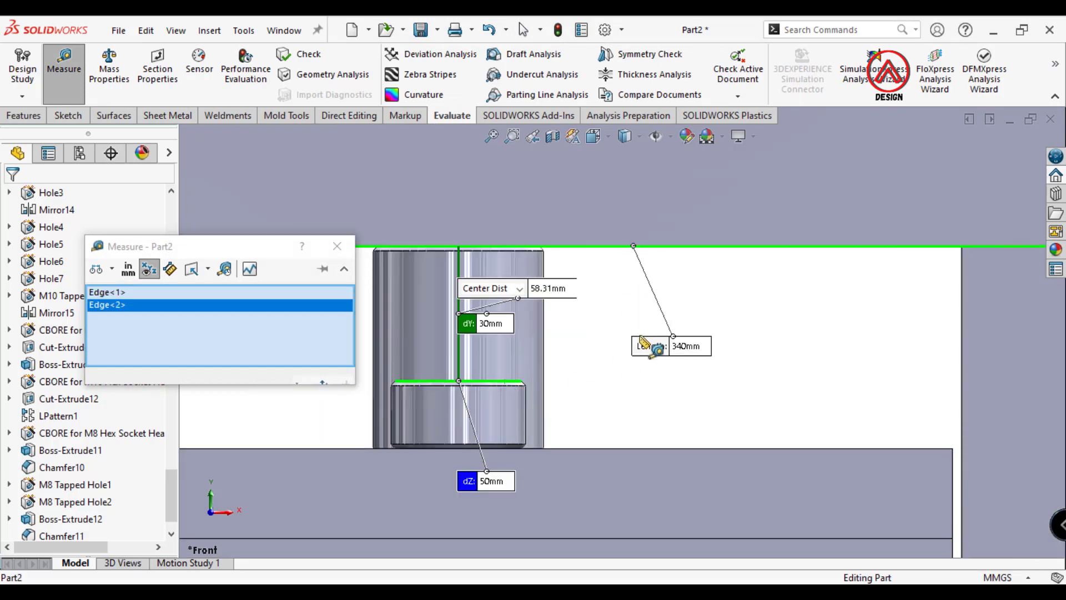
pyautogui.scroll(1, 642, 339)
pyautogui.click(335, 247)
pyautogui.scroll(3, 731, 334)
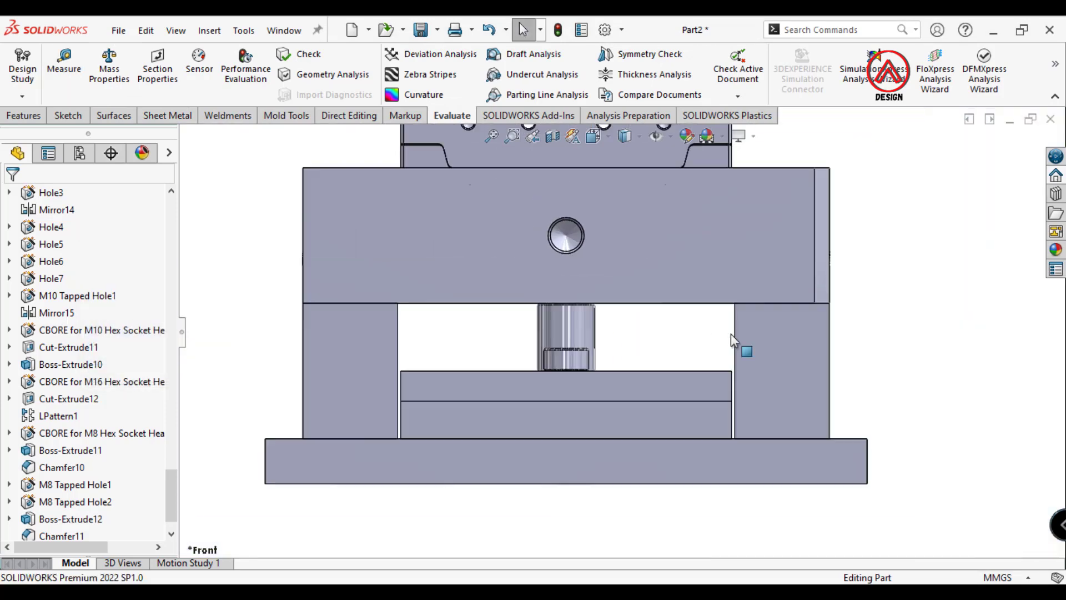
pyautogui.moveTo(730, 334)
pyautogui.mouseDown(button='middle')
pyautogui.moveTo(607, 307)
pyautogui.moveTo(651, 202)
pyautogui.moveTo(585, 330)
pyautogui.mouseUp(button='middle')
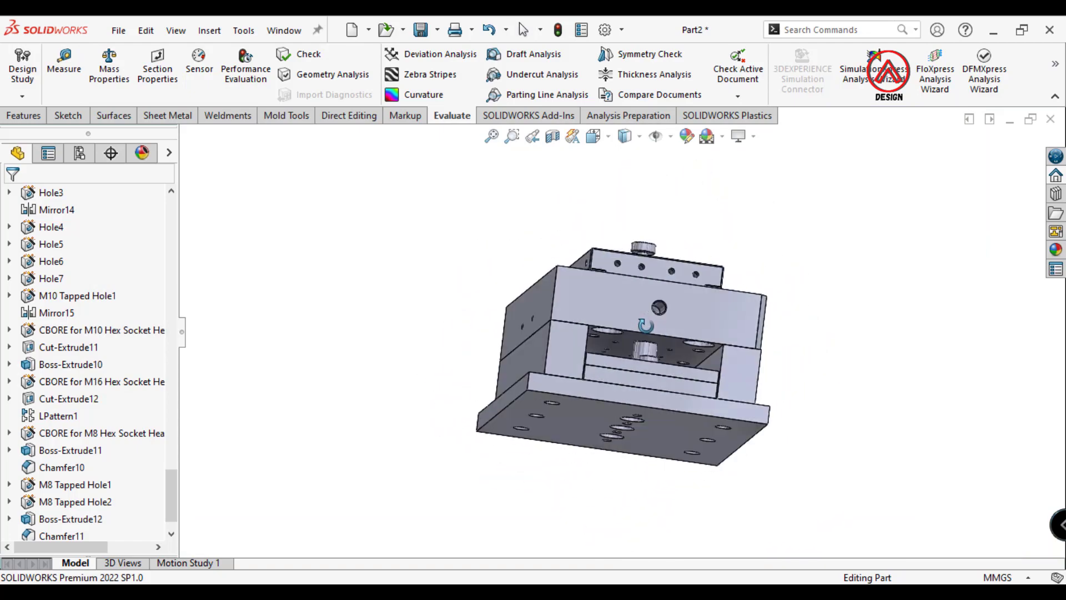
pyautogui.scroll(-3, 511, 403)
pyautogui.scroll(-3, 554, 382)
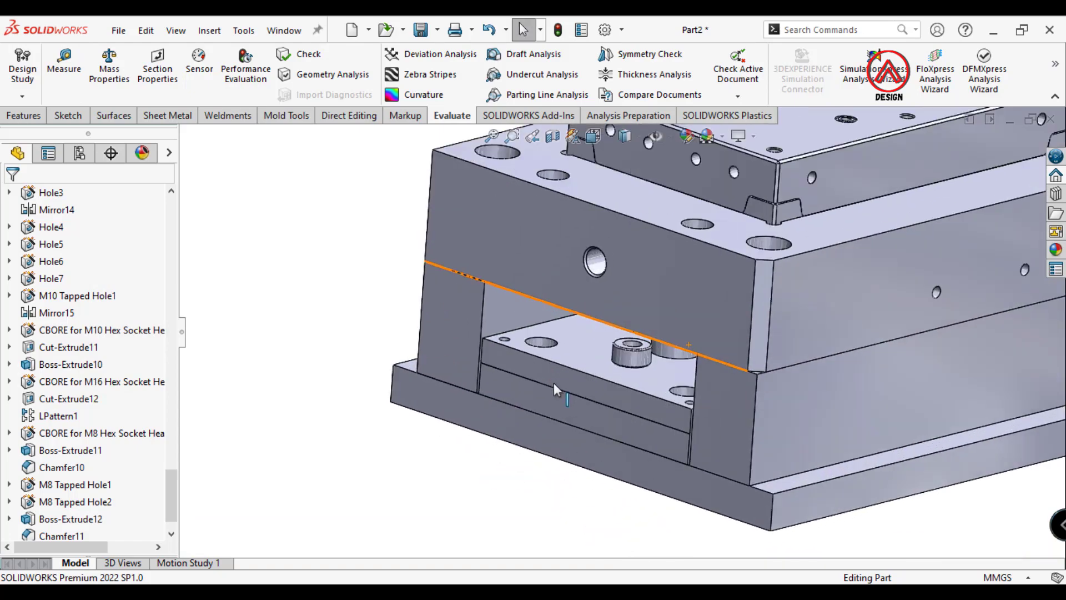
pyautogui.click(515, 253)
# Isolate the plates and look straight at the ejector plate face.
pyautogui.rightClick(511, 247)
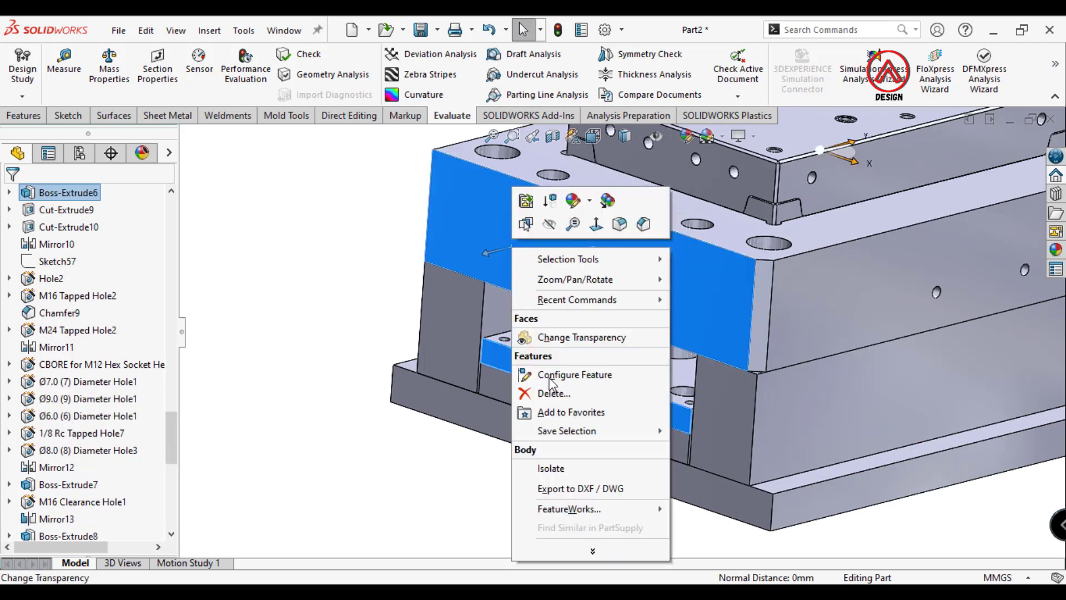
pyautogui.click(565, 465)
pyautogui.moveTo(584, 444); pyautogui.dragTo(620, 328, button='middle')
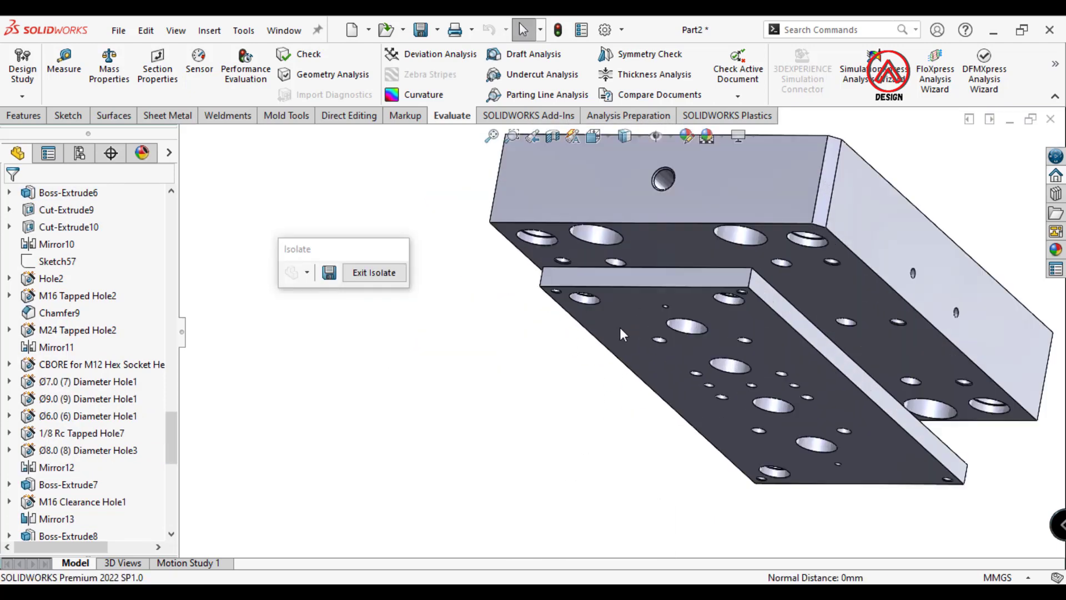
pyautogui.click(628, 311)
pyautogui.click(633, 369)
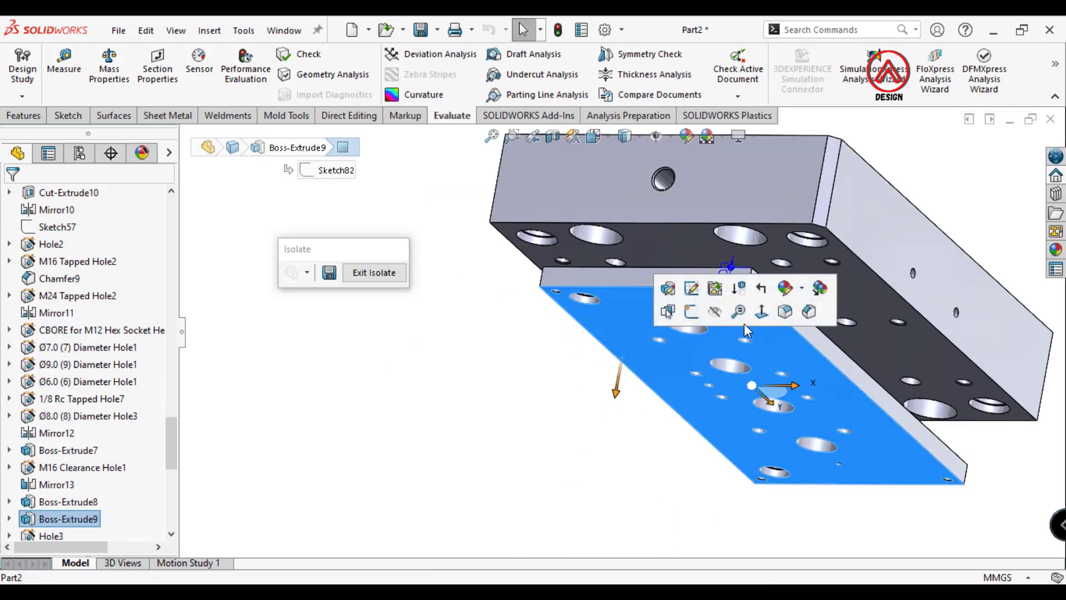
pyautogui.click(761, 312)
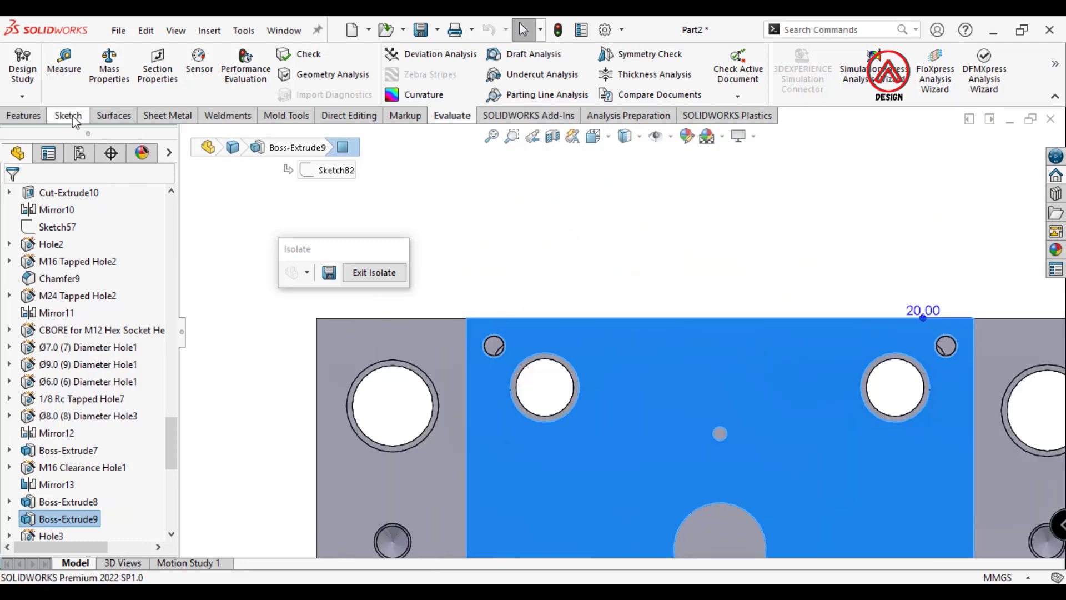
# Sketch a Ø25 mm circle centred on the plate hole.
pyautogui.click(68, 115)
pyautogui.click(22, 67)
pyautogui.click(134, 55)
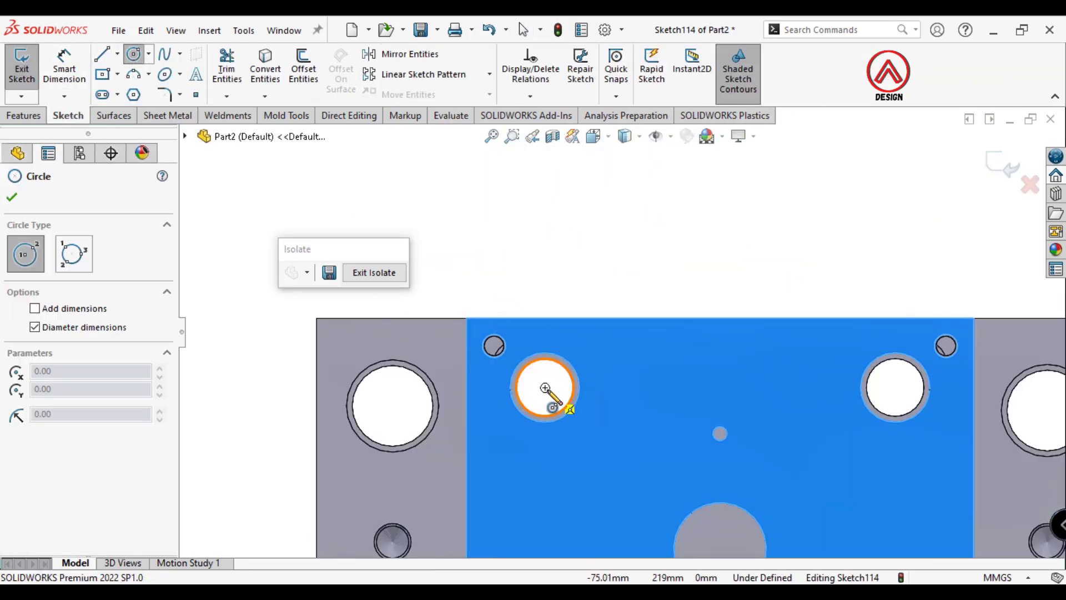
pyautogui.click(546, 388)
pyautogui.click(563, 370)
pyautogui.moveTo(566, 358); pyautogui.dragTo(563, 345, button='right')
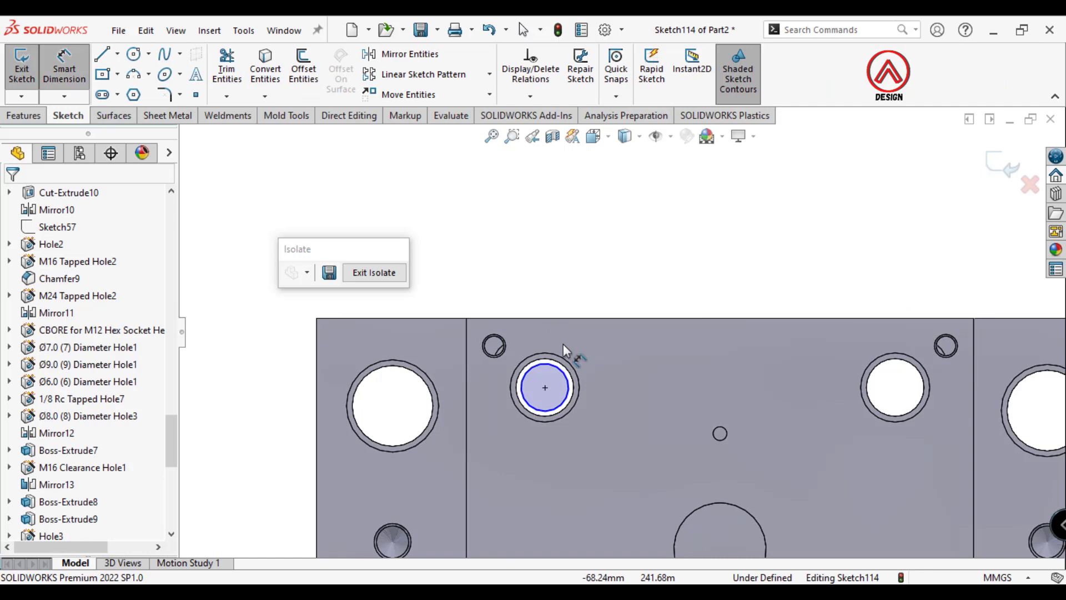
pyautogui.click(566, 382)
pyautogui.click(622, 277)
pyautogui.press('Return')
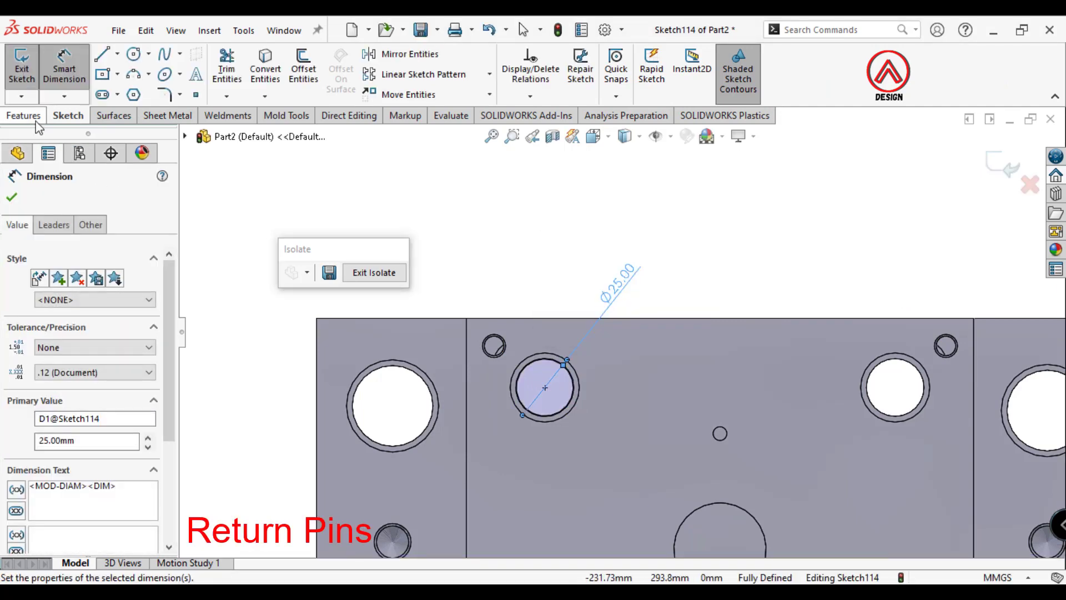
# Extrude the circle up to the opposite plate face as a separate body.
pyautogui.click(25, 115)
pyautogui.click(28, 66)
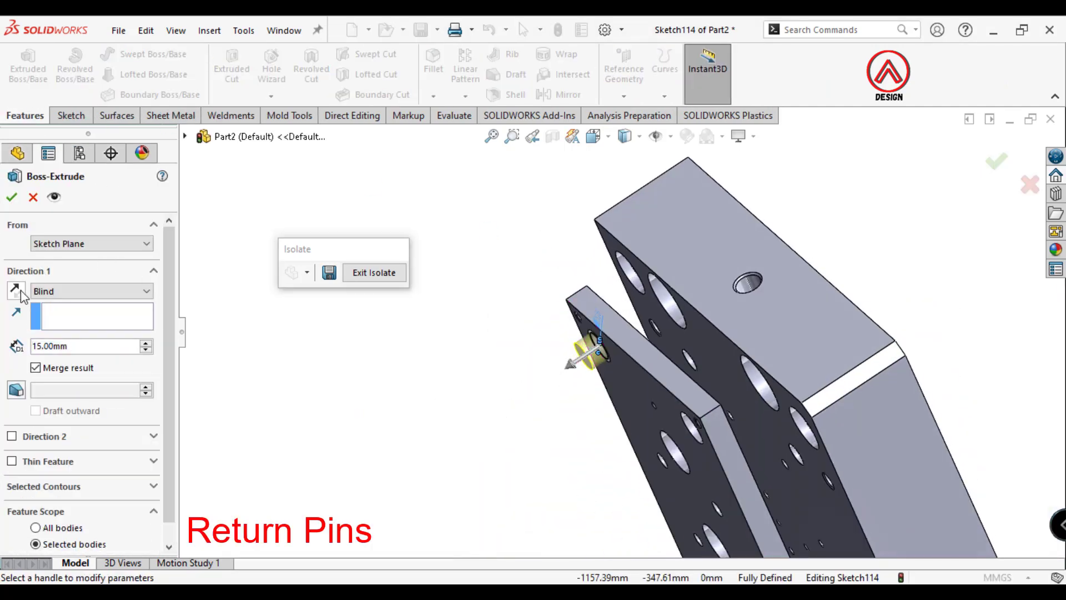
pyautogui.click(92, 291)
pyautogui.click(62, 336)
pyautogui.moveTo(556, 333); pyautogui.dragTo(642, 298, button='middle')
pyautogui.click(733, 286)
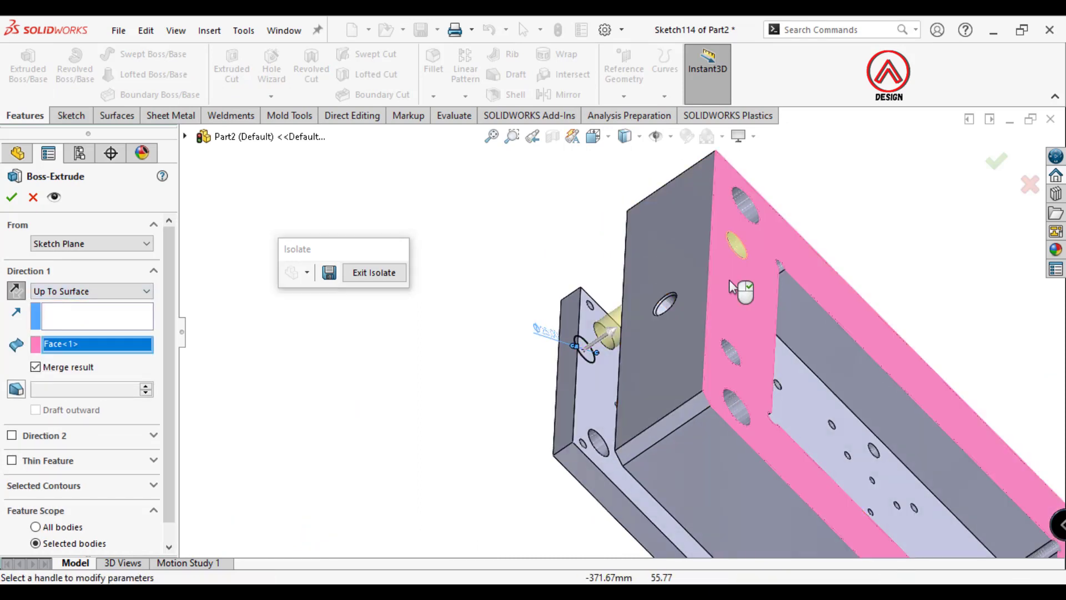
pyautogui.click(70, 369)
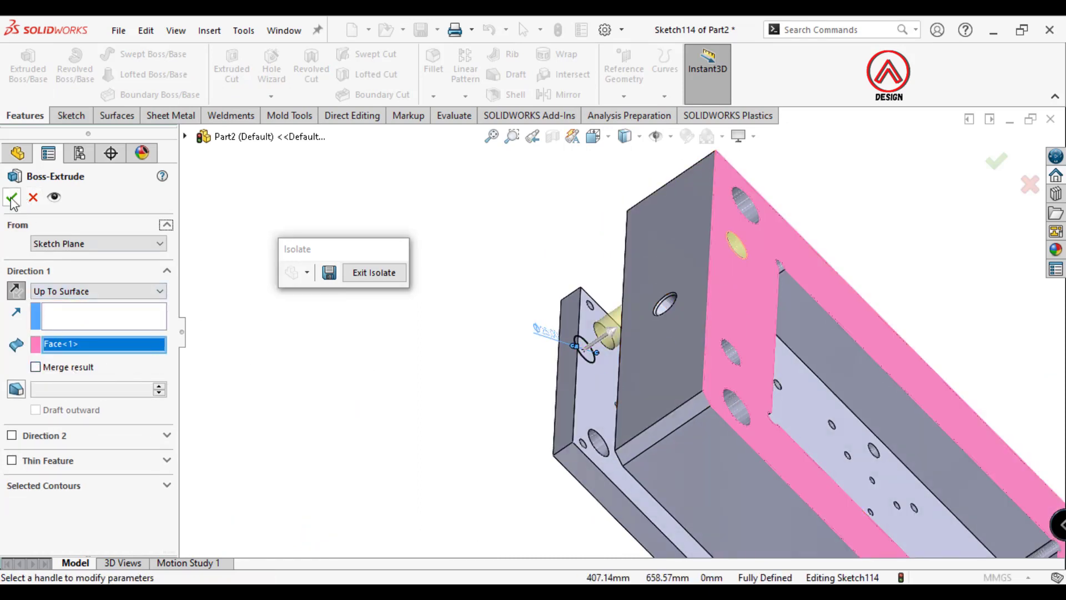
pyautogui.click(11, 197)
pyautogui.moveTo(472, 422); pyautogui.dragTo(408, 410, button='middle')
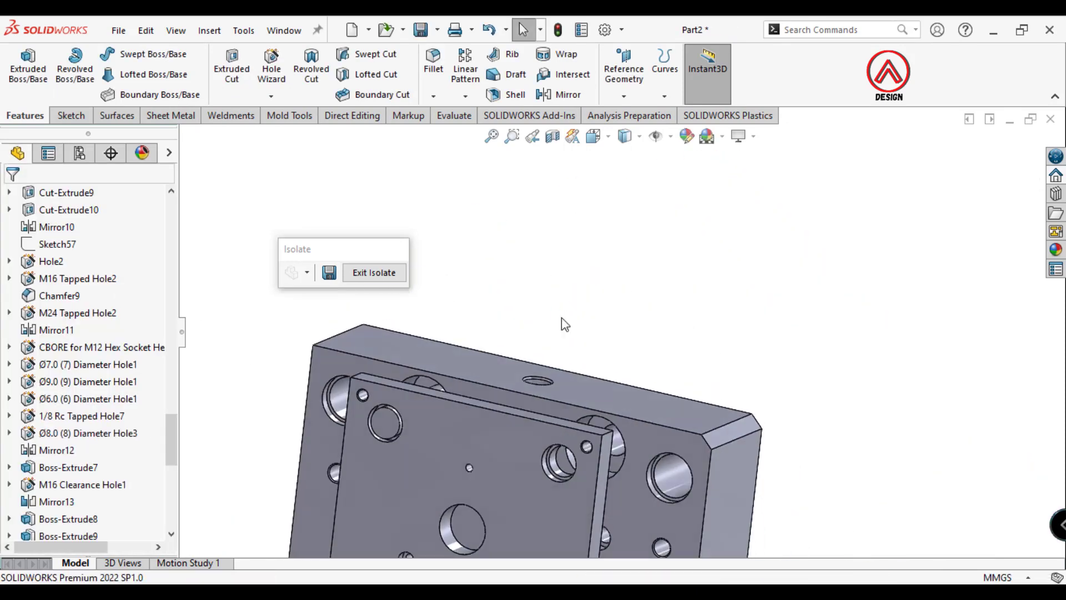
pyautogui.scroll(-5, 408, 410)
# Sketch a Ø30 mm circle on the return pin's end face.
pyautogui.click(72, 115)
pyautogui.click(21, 61)
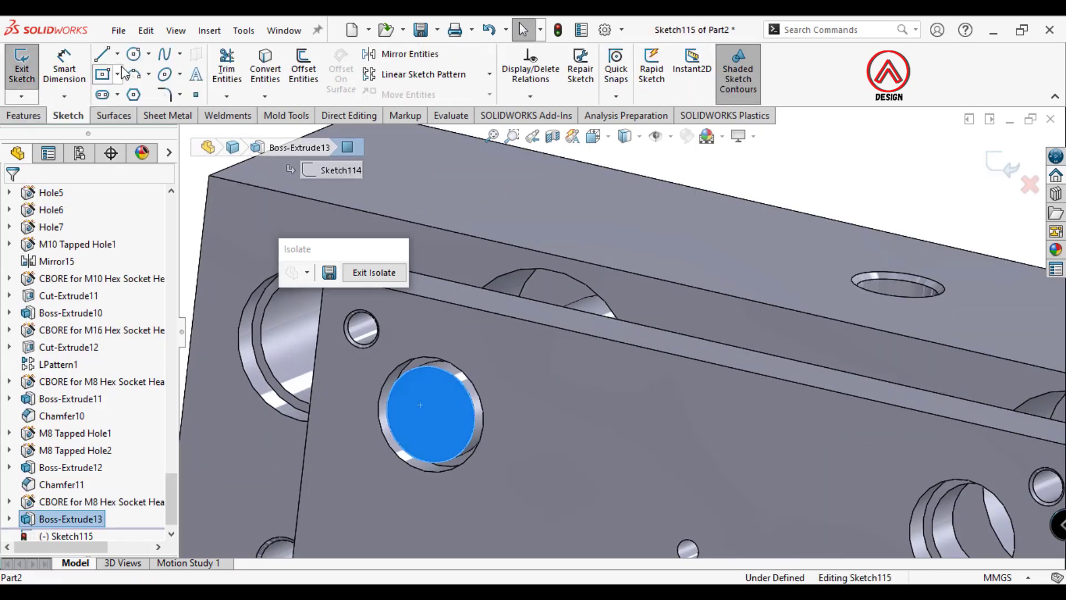
pyautogui.click(133, 54)
pyautogui.click(431, 416)
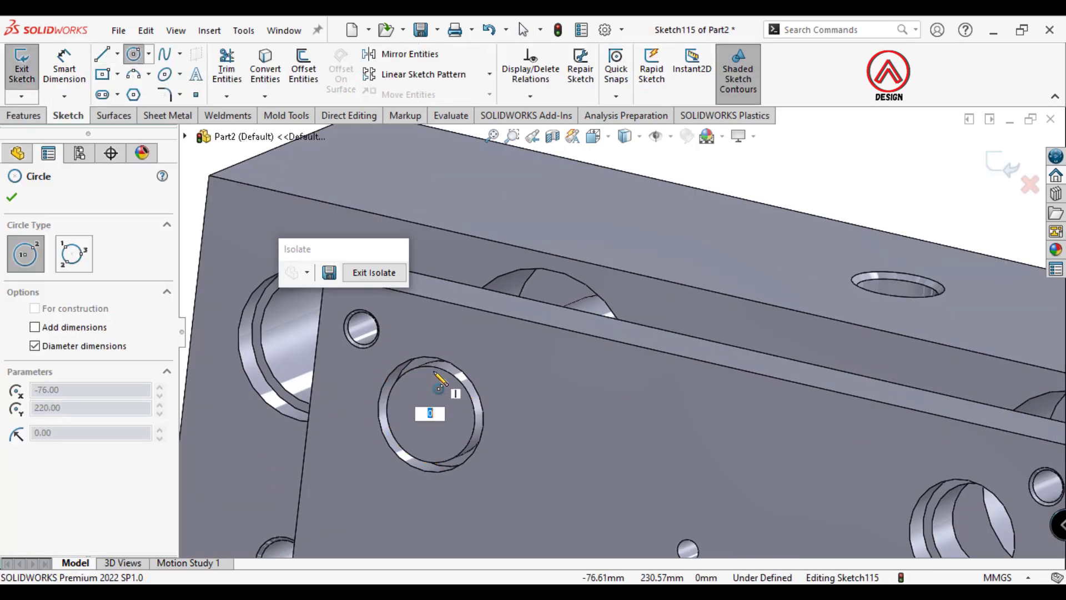
pyautogui.click(455, 348)
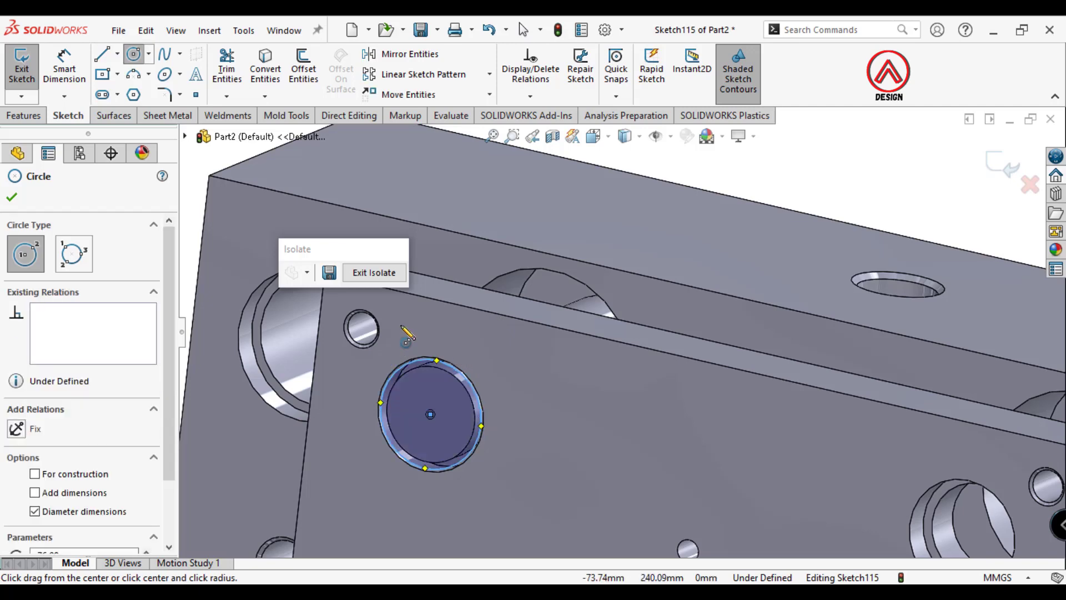
pyautogui.click(63, 66)
pyautogui.click(459, 362)
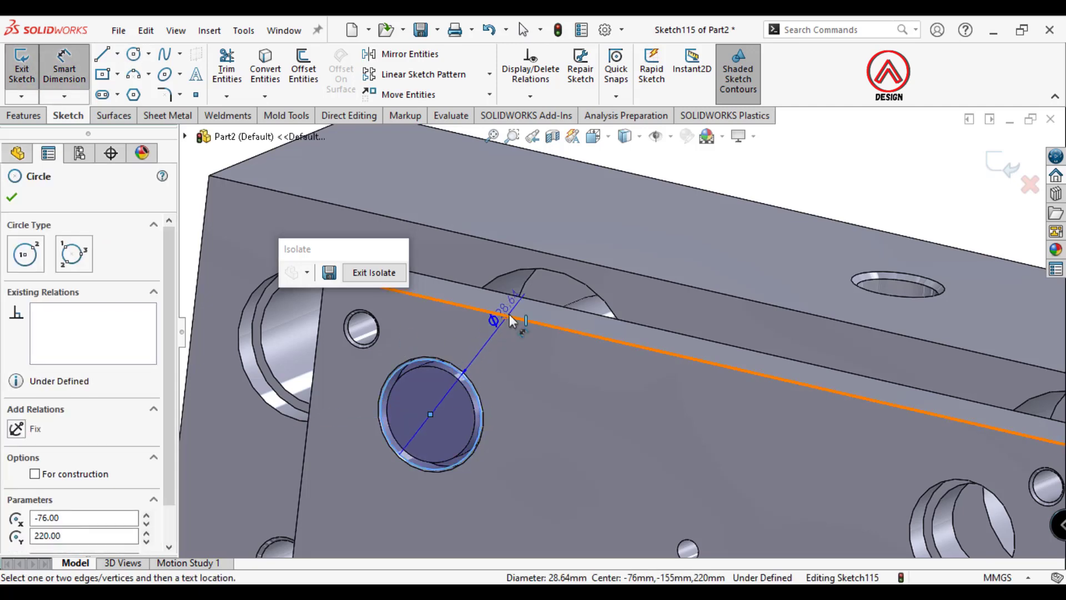
pyautogui.click(504, 328)
pyautogui.write('30')
pyautogui.press('Return')
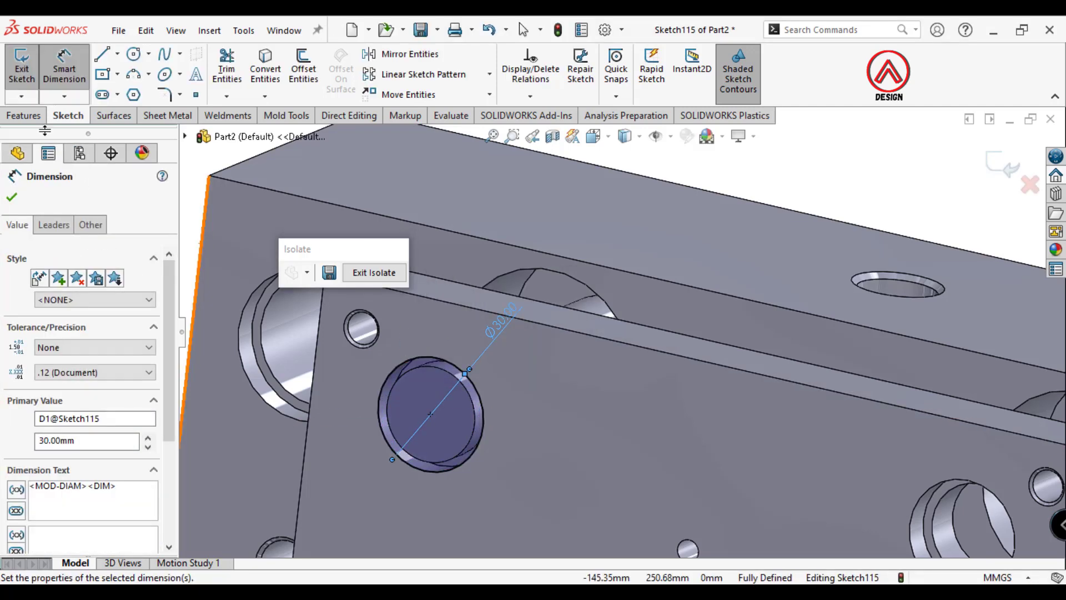
# Extrude the head 8 mm blind, merged into the Boss-Extrude13 pin body.
pyautogui.click(23, 115)
pyautogui.click(28, 66)
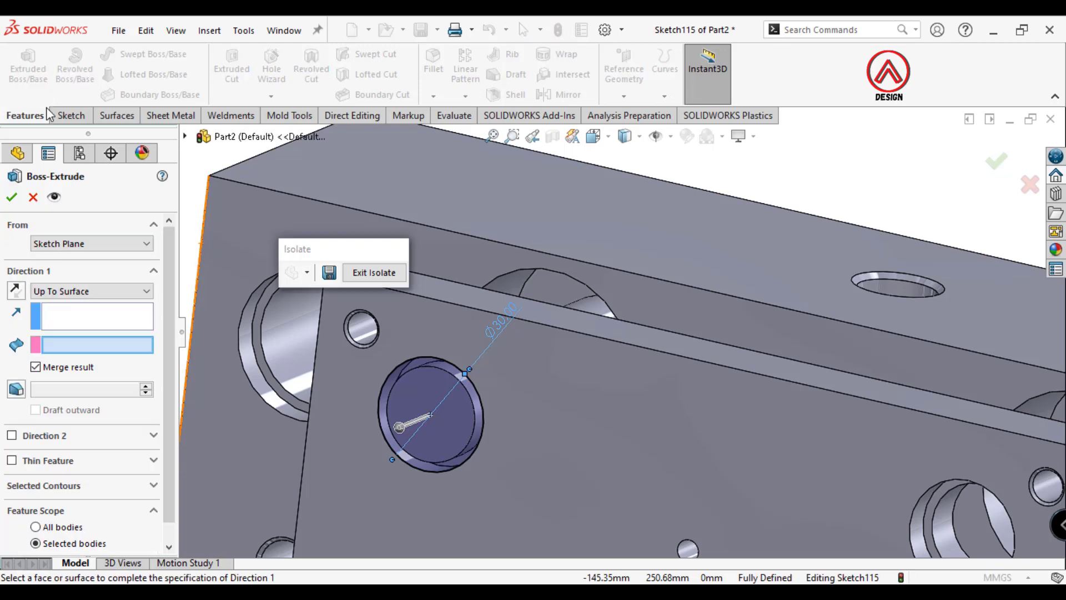
pyautogui.click(68, 294)
pyautogui.click(57, 369)
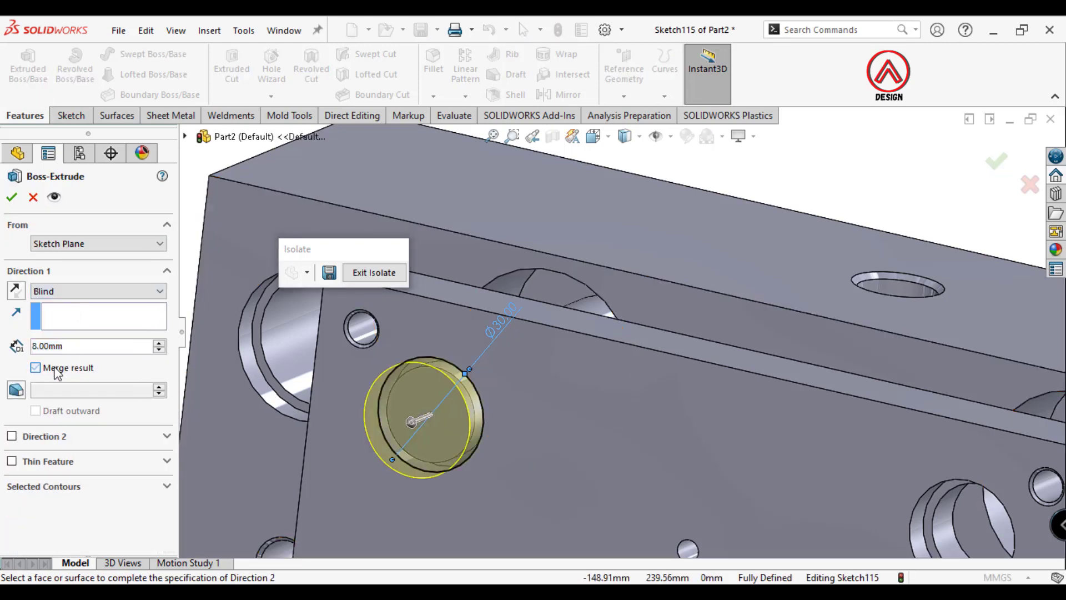
pyautogui.click(56, 370)
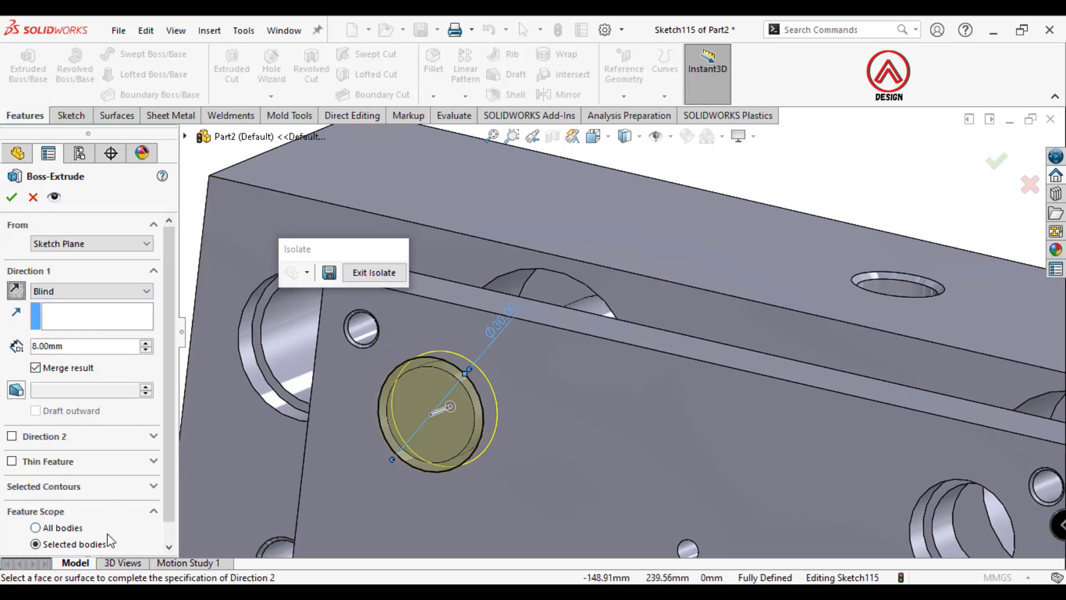
pyautogui.scroll(-1, 84, 522)
pyautogui.click(61, 547)
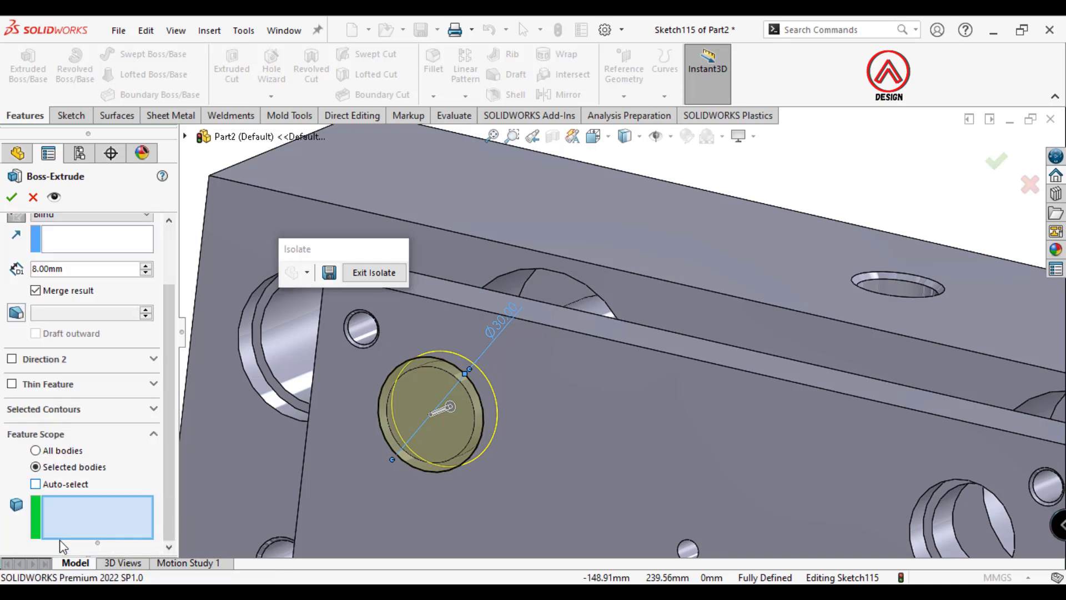
pyautogui.moveTo(572, 347); pyautogui.dragTo(617, 311, button='middle')
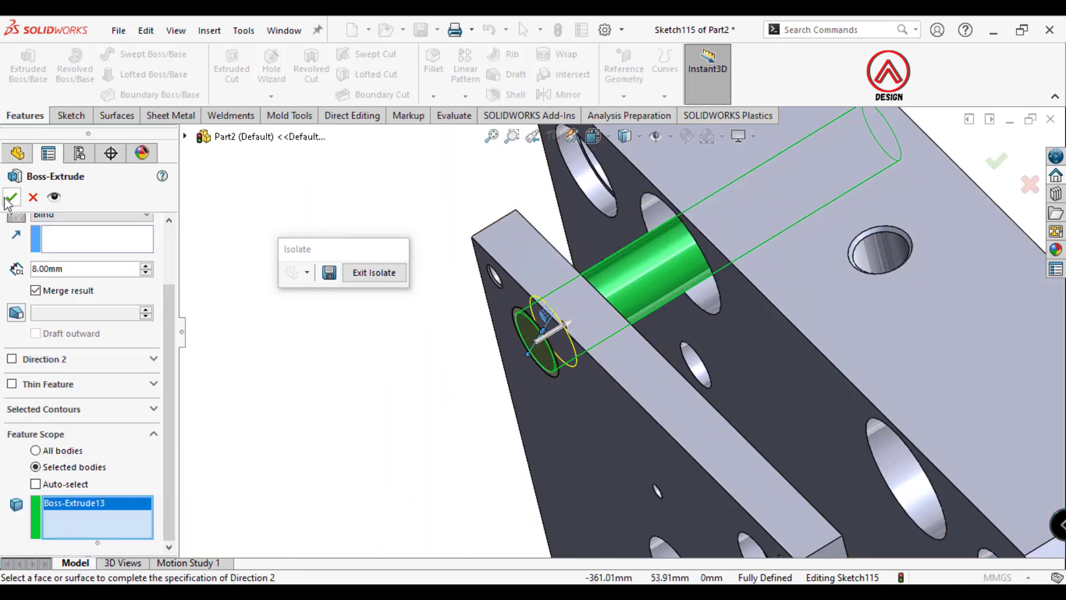
pyautogui.click(8, 199)
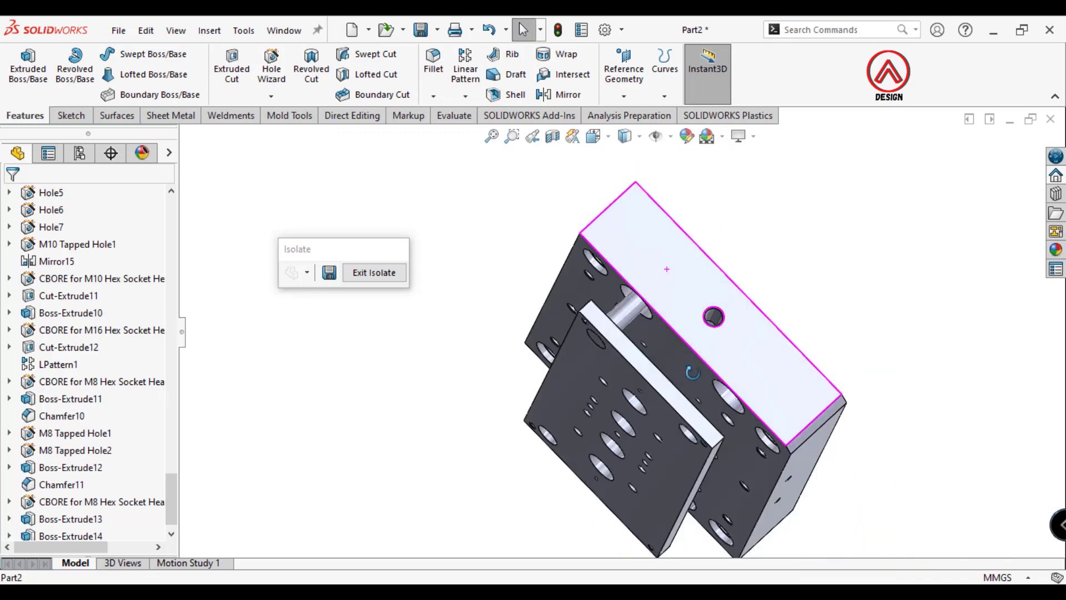
# Exit isolation and orbit around the full mold.
pyautogui.click(369, 274)
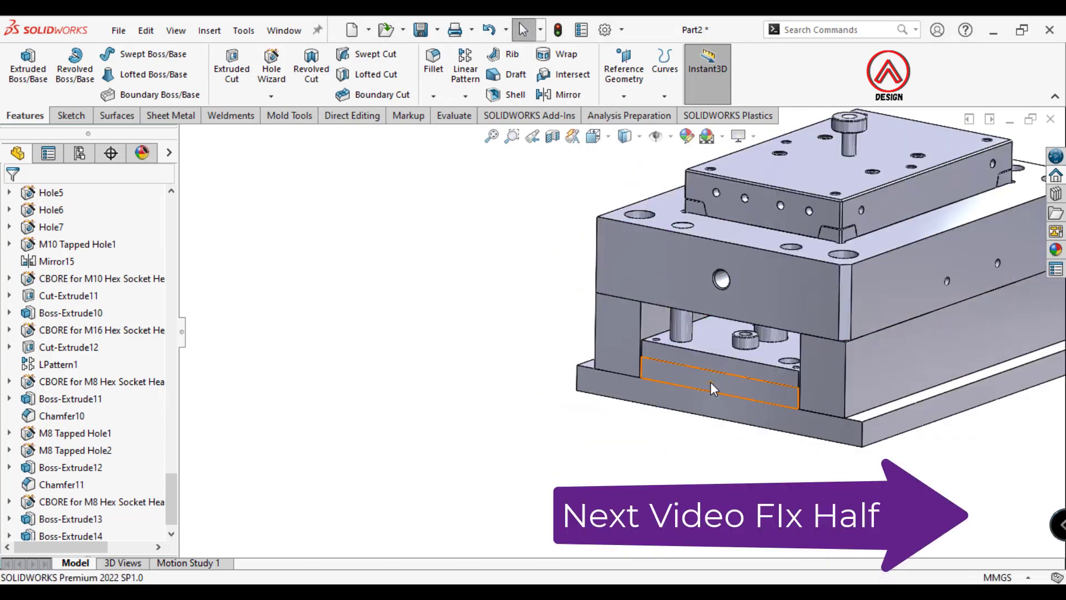
pyautogui.scroll(5, 711, 382)
pyautogui.moveTo(722, 389)
pyautogui.mouseDown(button='middle')
pyautogui.moveTo(618, 386)
pyautogui.moveTo(572, 398)
pyautogui.mouseUp(button='middle')
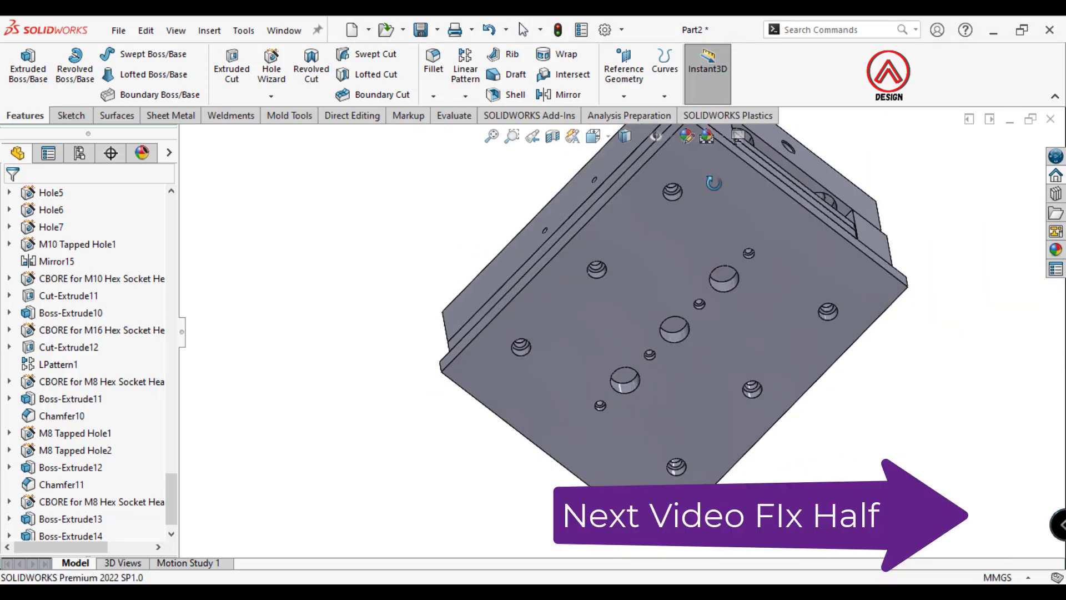